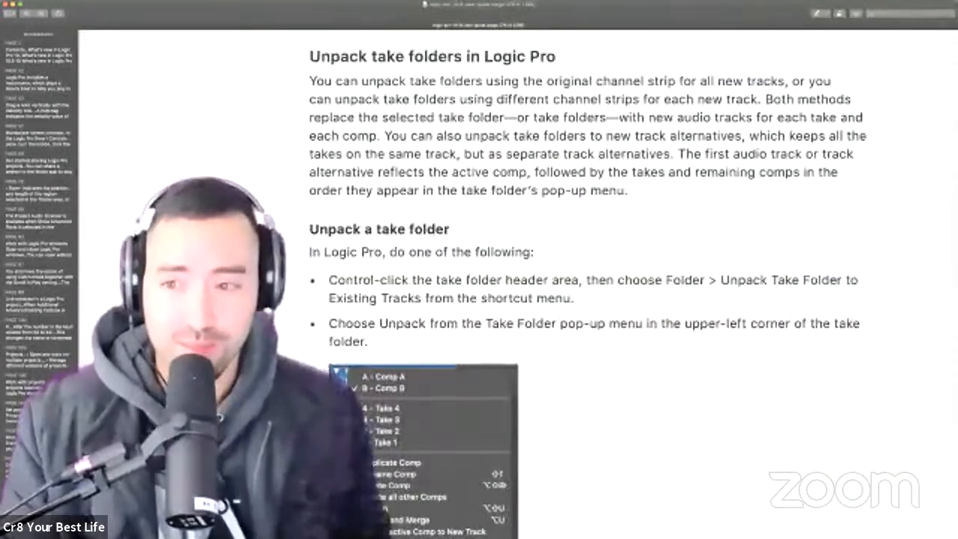
- Read the user guide's introduction to unpacking take folders, including channel strips, track alternatives and the order of the resulting tracks
scroll(588, 284, "down", 10)
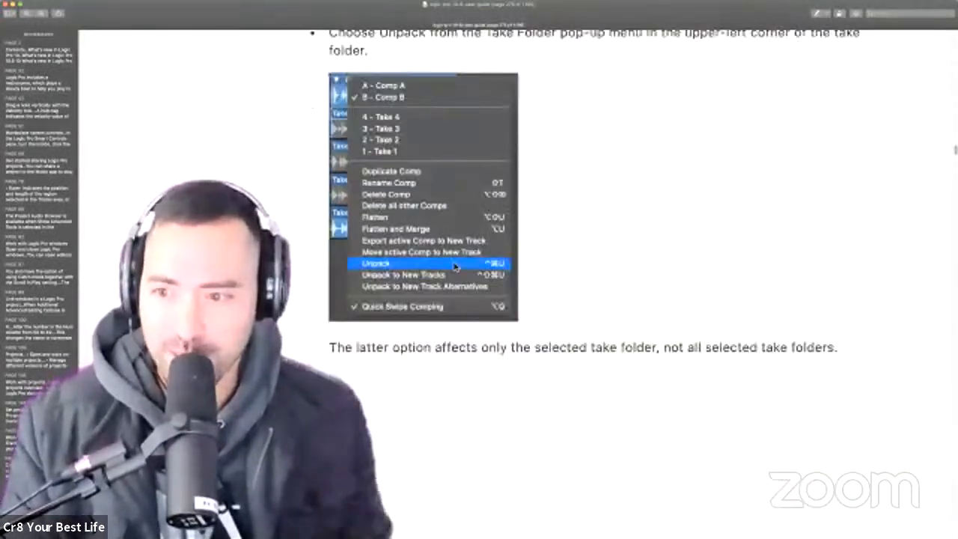
scroll(587, 284, "up", 12)
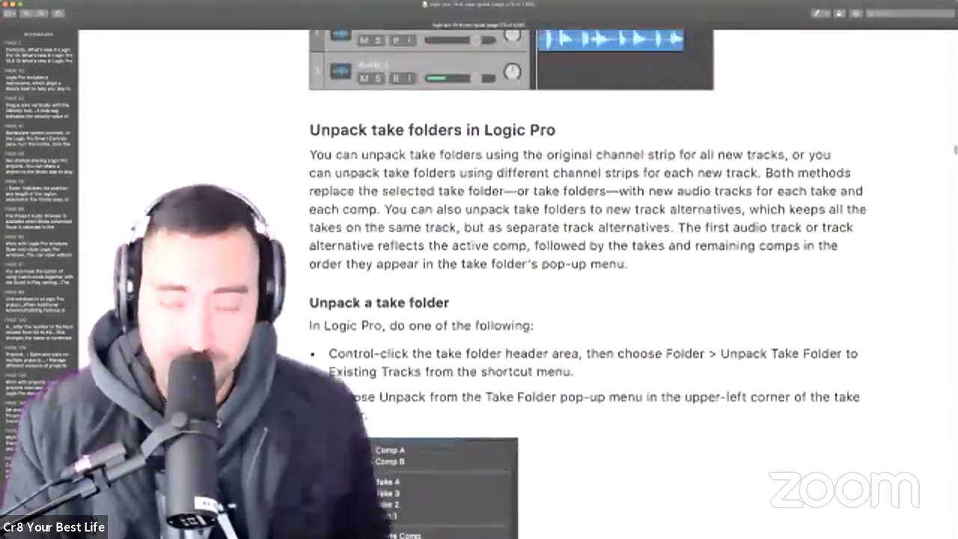
scroll(588, 284, "up", 2)
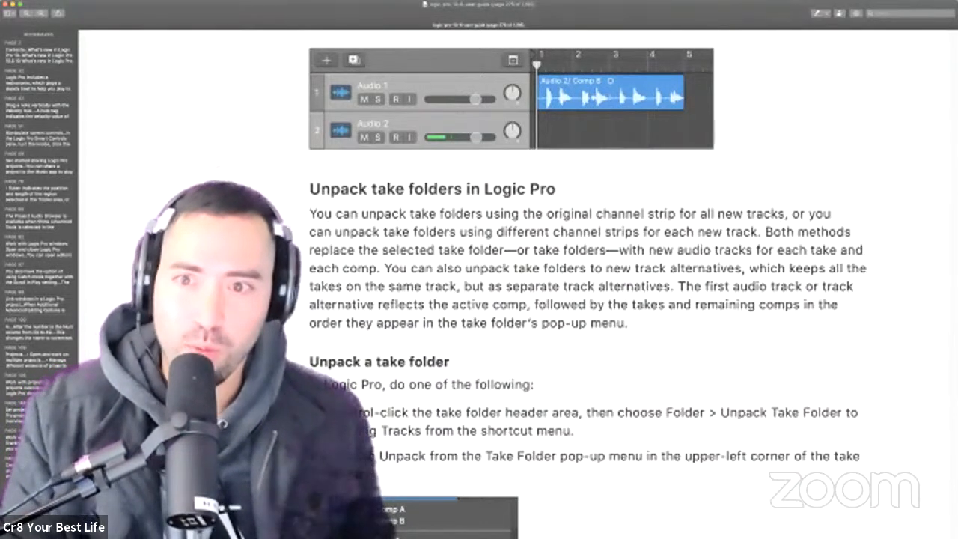
left_click_drag(523, 213, 644, 214)
scroll(584, 285, "down", 2)
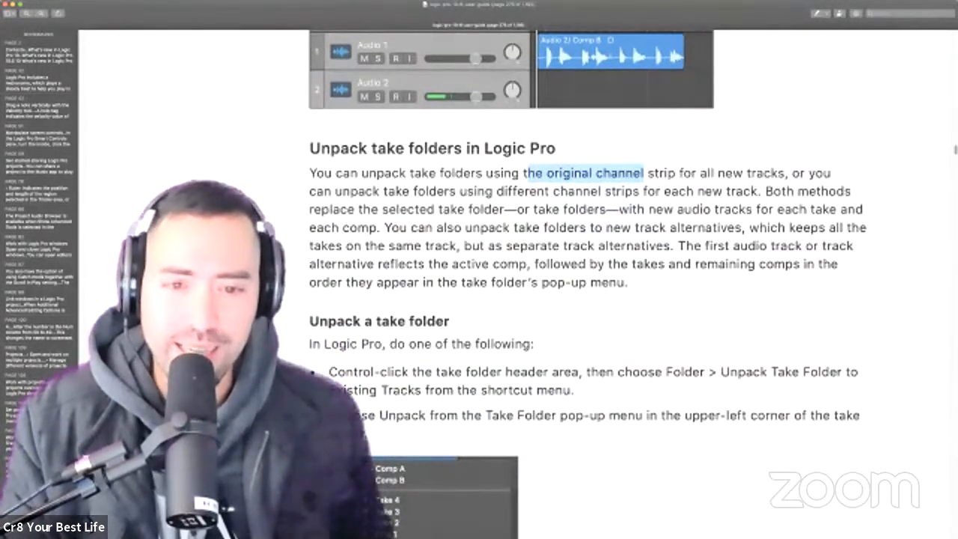
scroll(583, 284, "down", 4)
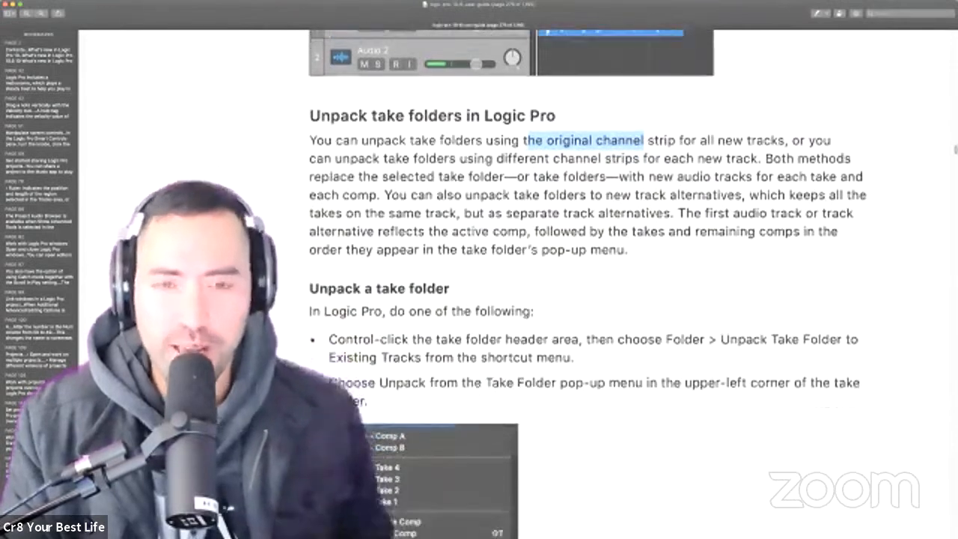
scroll(583, 284, "down", 2)
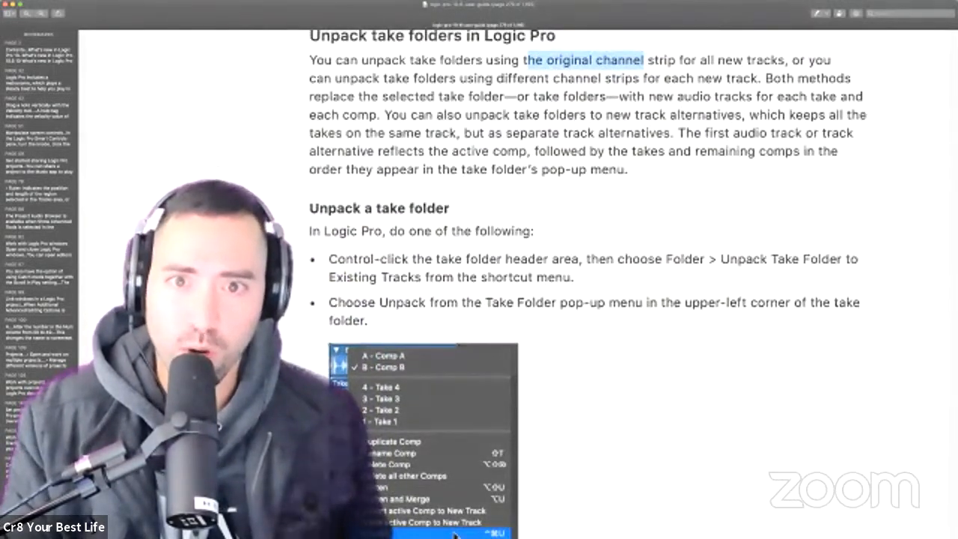
scroll(584, 284, "down", 1)
left_click_drag(358, 90, 552, 89)
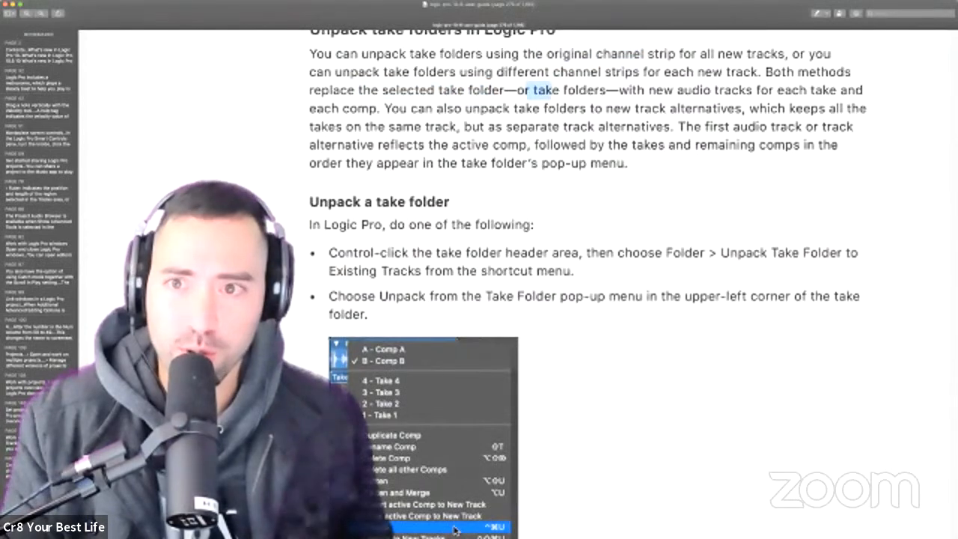
scroll(583, 285, "down", 1)
scroll(583, 285, "up", 2)
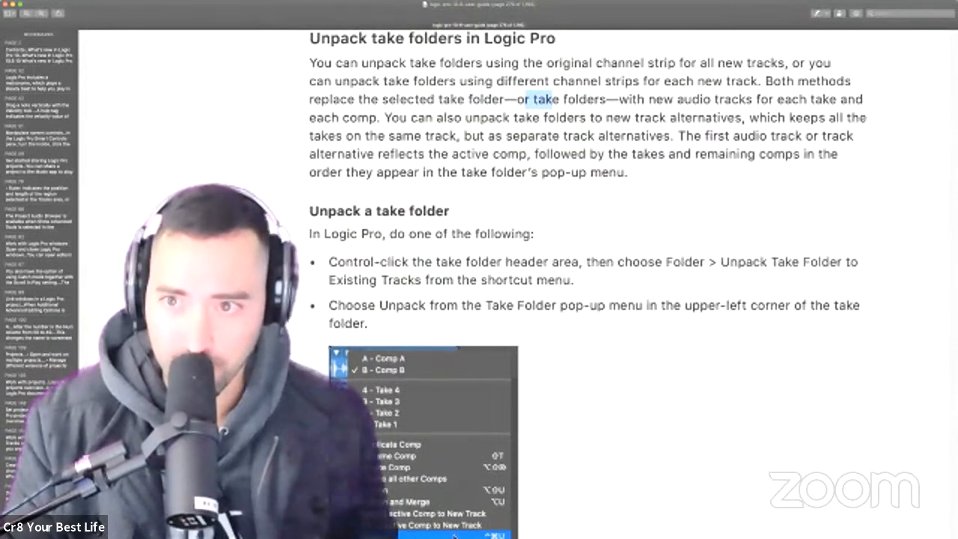
left_click_drag(678, 135, 530, 154)
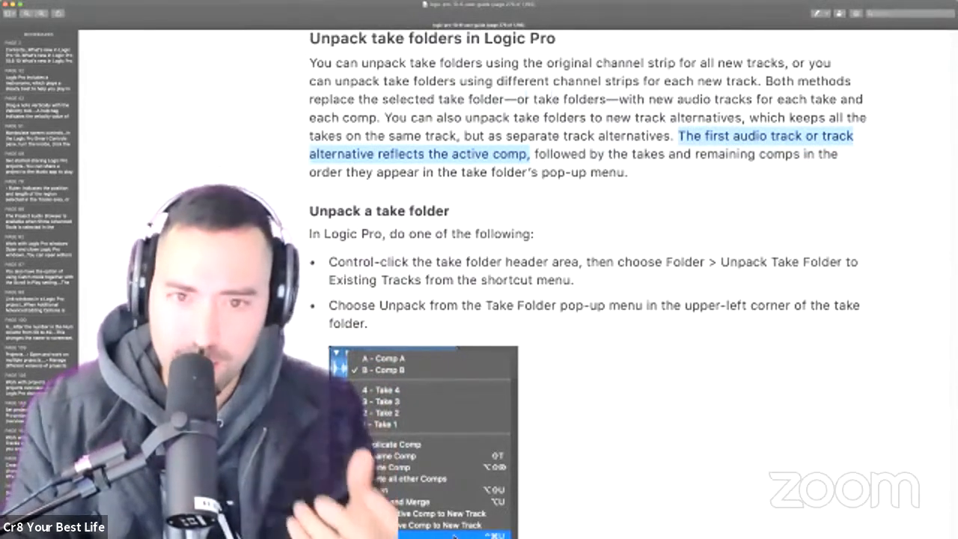
- Read the guide's two methods under "Unpack a take folder" and examine the pictured take folder options
left_click_drag(310, 211, 449, 212)
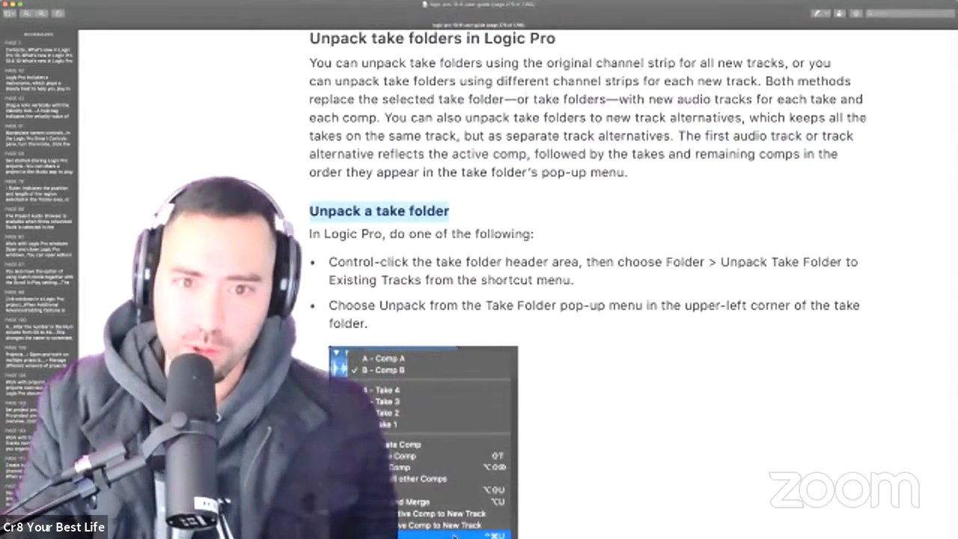
left_click_drag(372, 262, 479, 262)
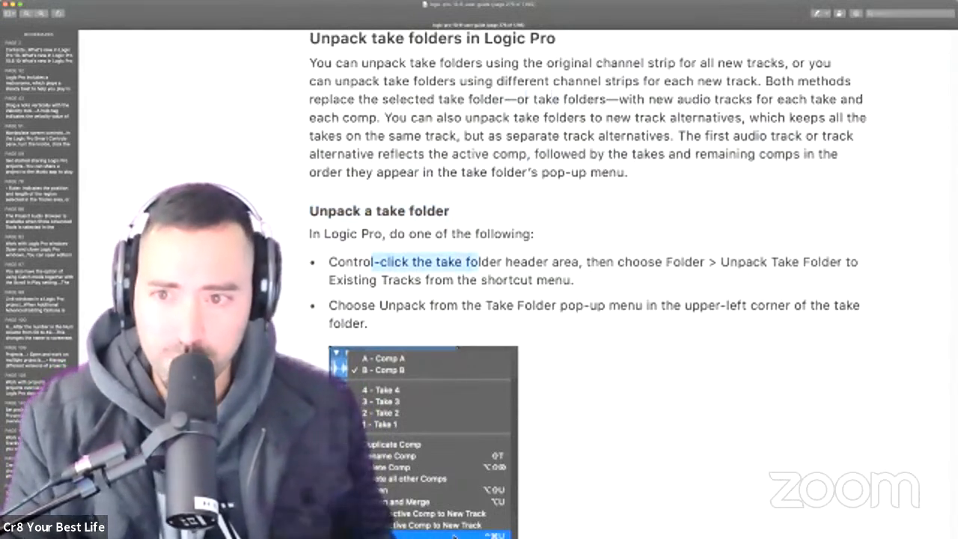
left_click_drag(338, 305, 499, 305)
scroll(584, 299, "down", 2)
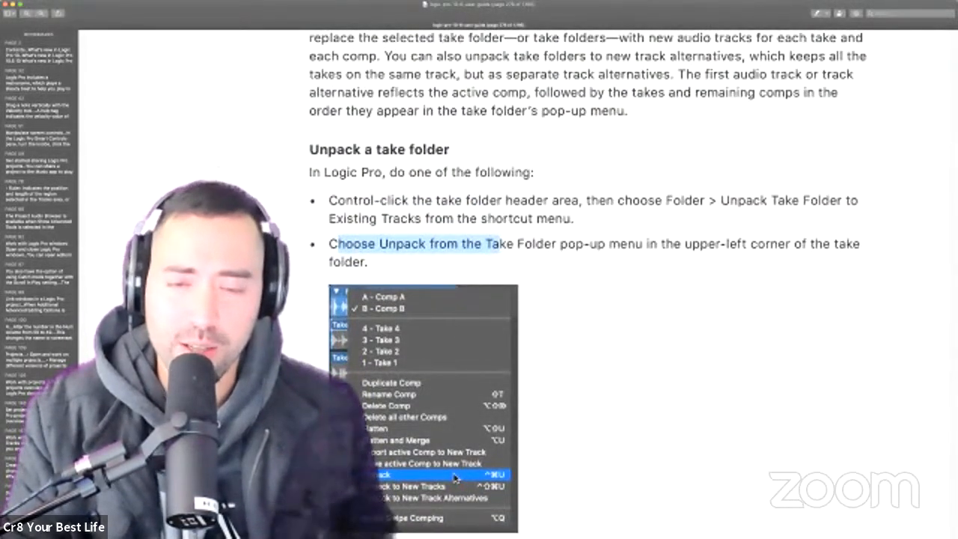
- Switch to Logic Pro, collapse the Jazz Organ take folder and delete tracks 2 to 8 below it
key("Escape")
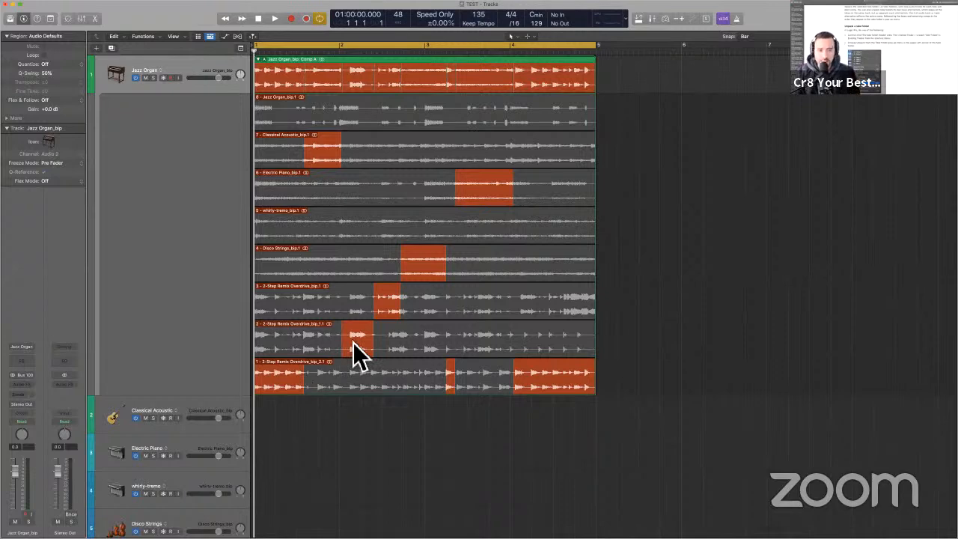
left_click(260, 60)
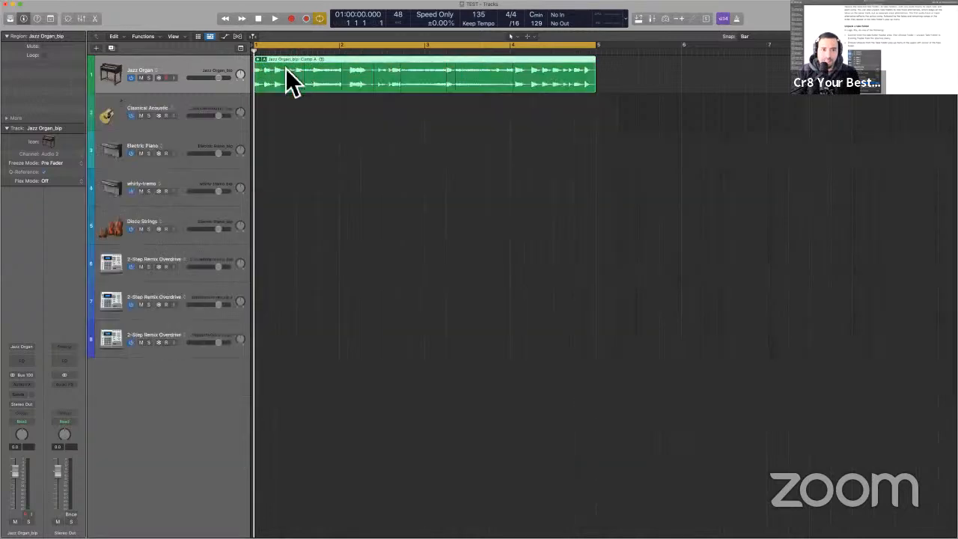
left_click(214, 113)
left_click(209, 330, "shift")
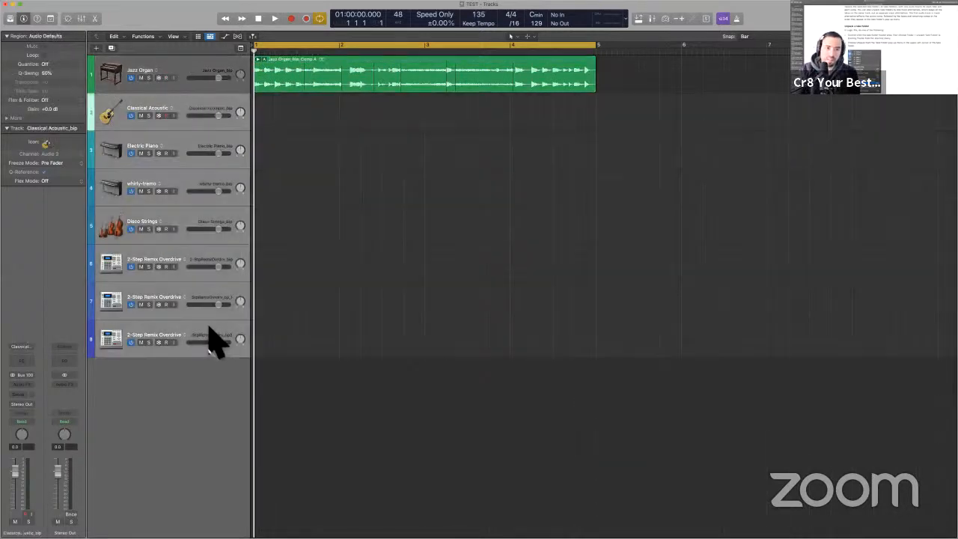
key("super+BackSpace")
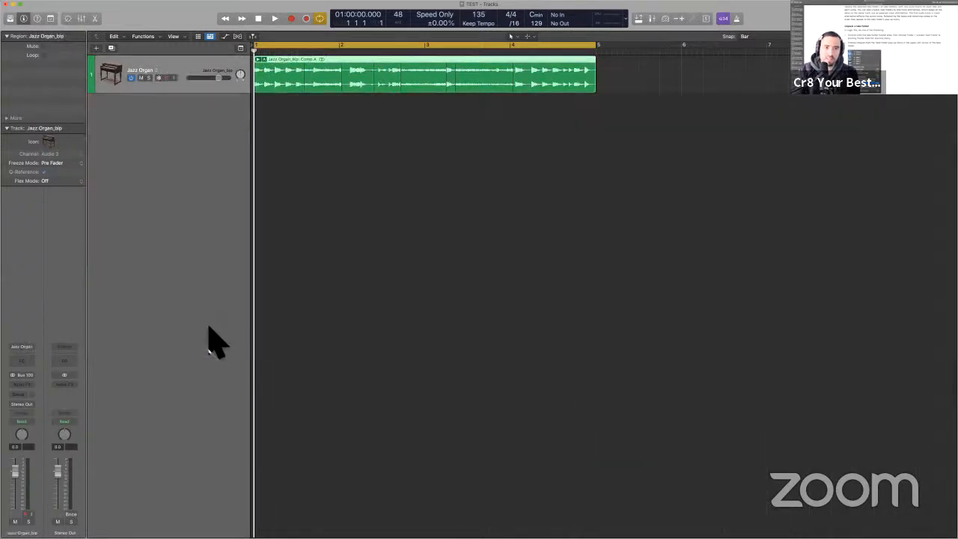
- Unpack the Jazz Organ take folder and go through tracks 2 to 6 to check their channel strips
left_click(265, 59)
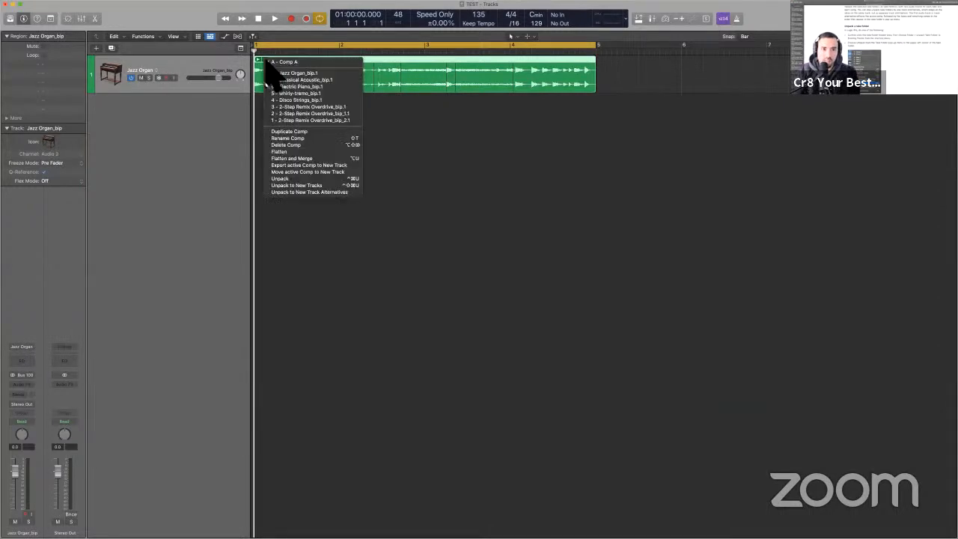
left_click(307, 179)
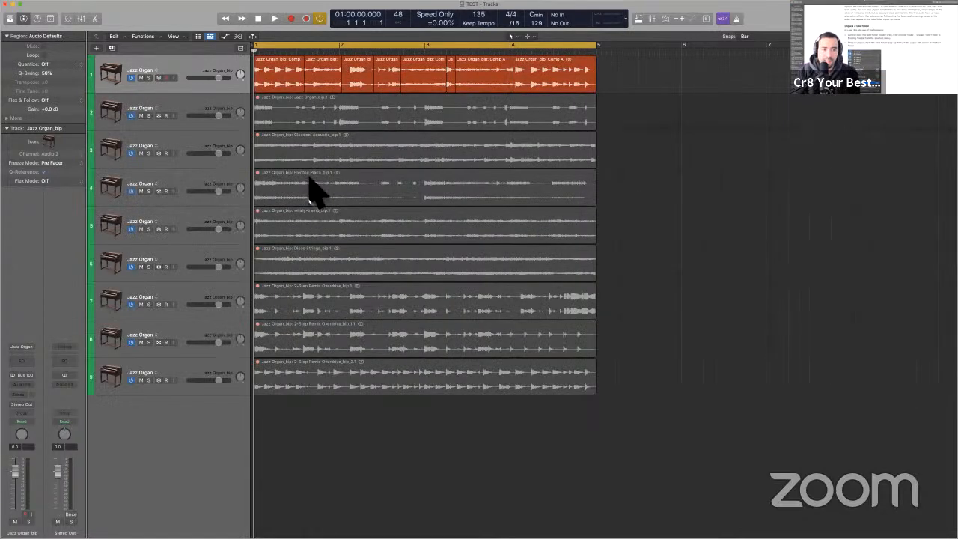
left_click(225, 119)
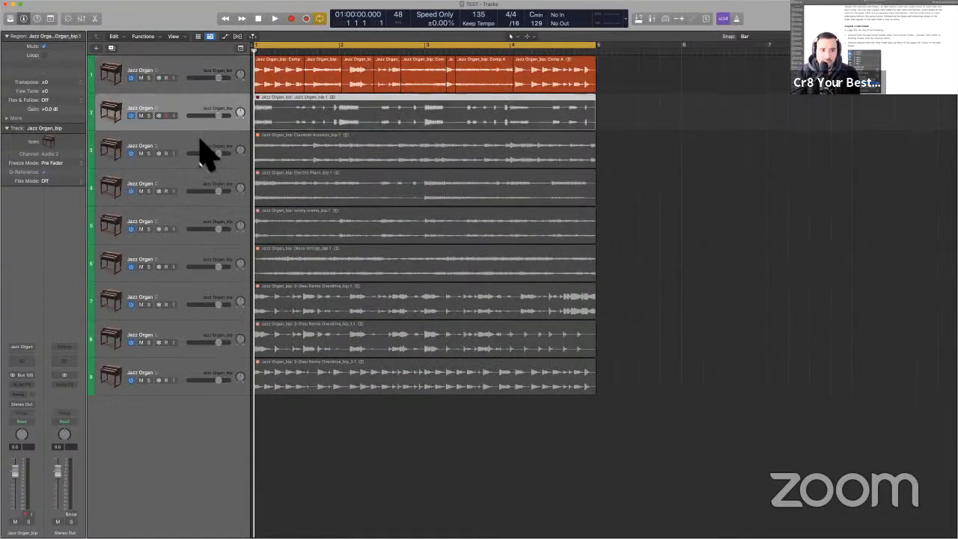
left_click(203, 157)
left_click(201, 199)
left_click(193, 217)
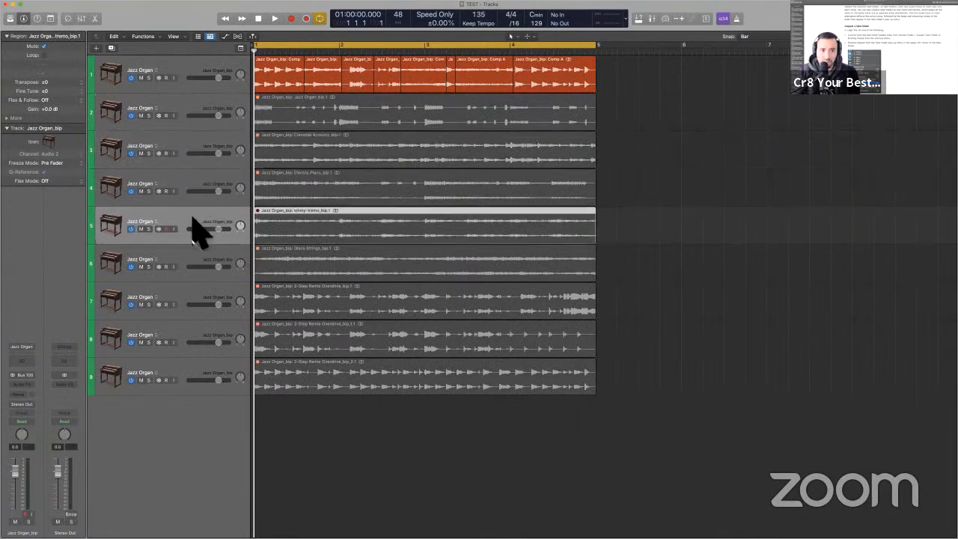
left_click(193, 258)
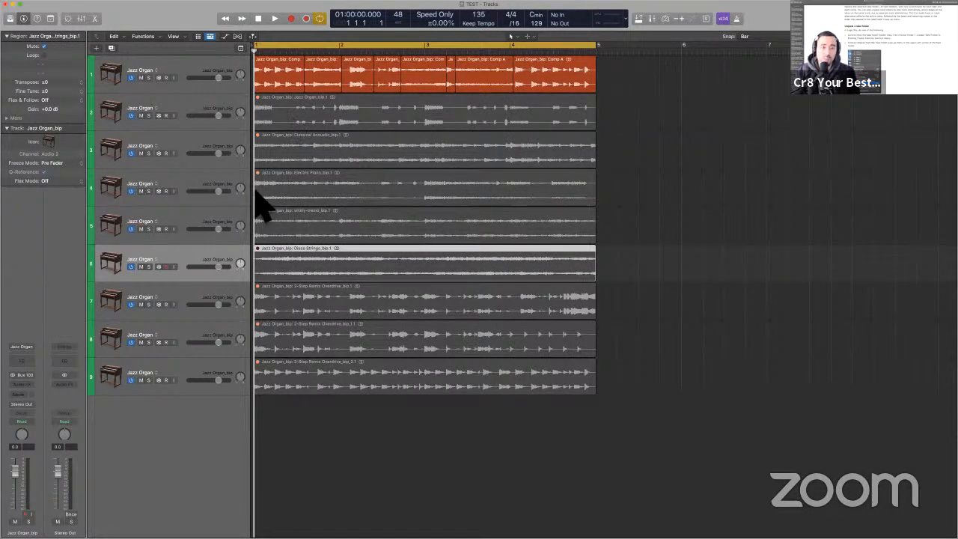
- Undo the unpacking of the take folder and unpack it to new tracks instead
key("super+z")
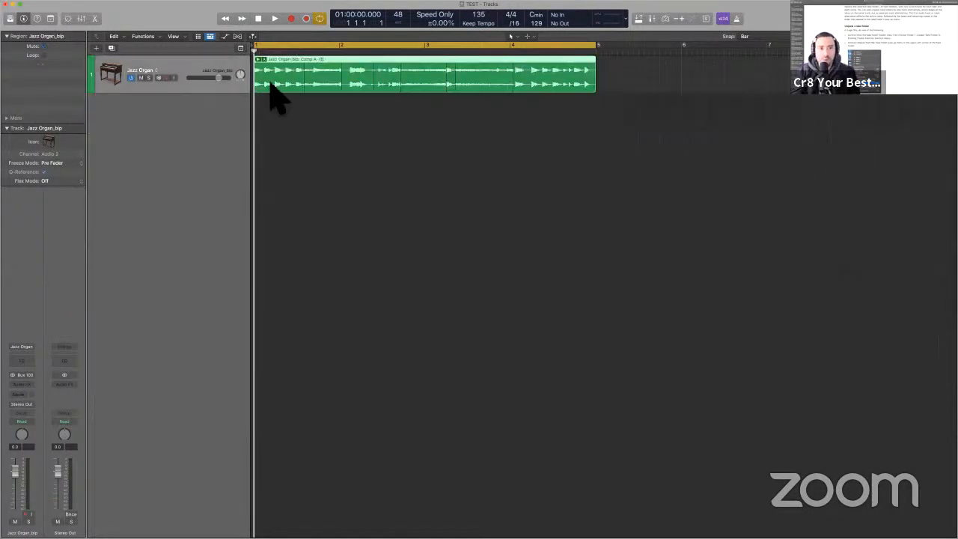
left_click(258, 59)
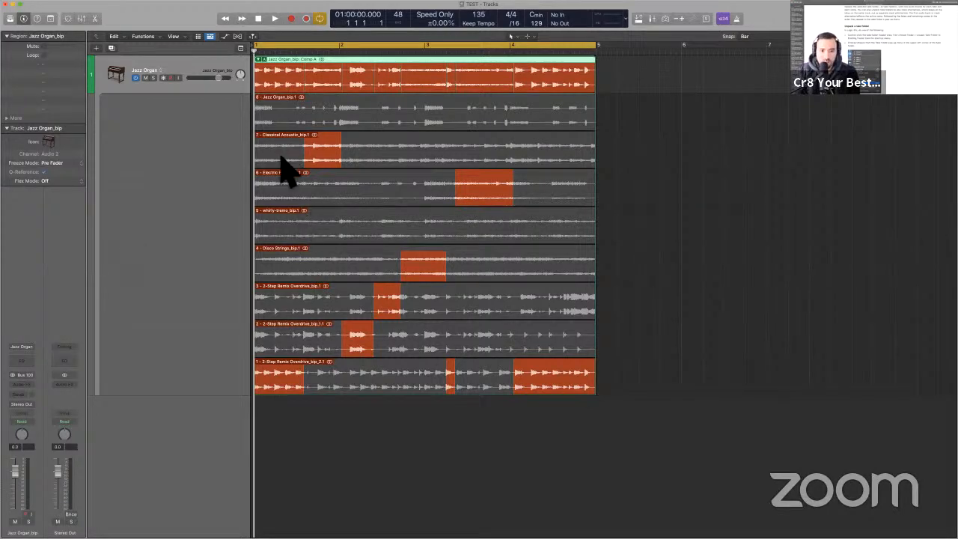
left_click(258, 59)
left_click(263, 59)
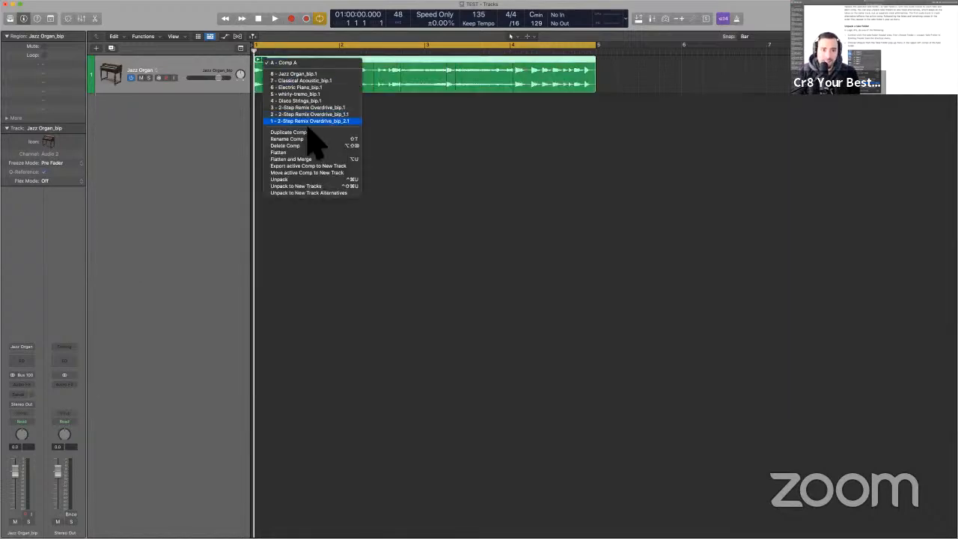
left_click(325, 186)
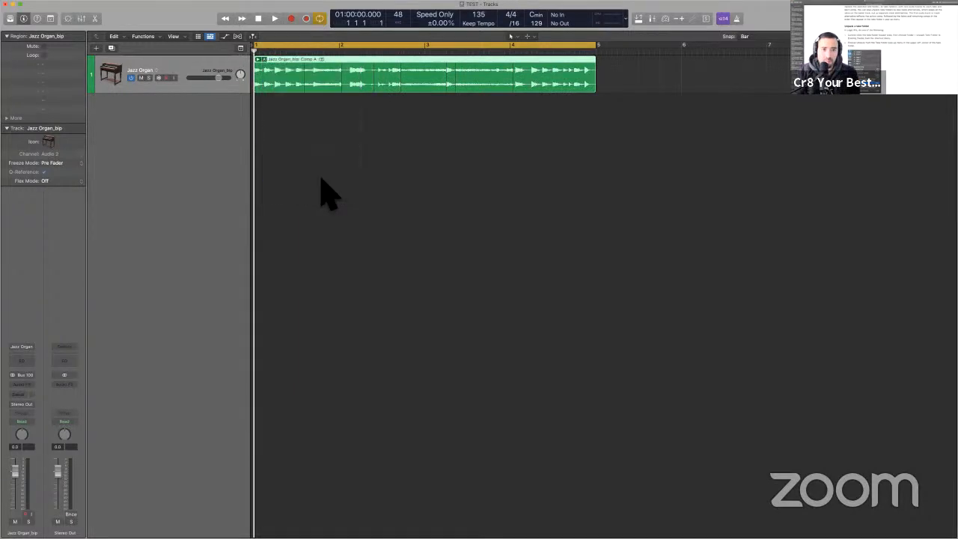
- Group the last two Jazz Organ tracks, 8 and 9, into a summing stack and collapse the stack
left_click(185, 337)
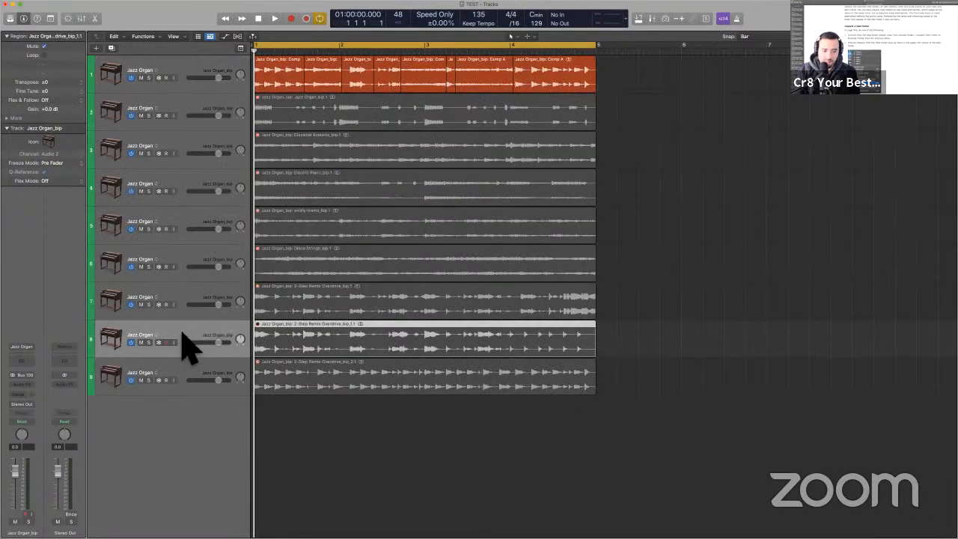
key("shift+Down")
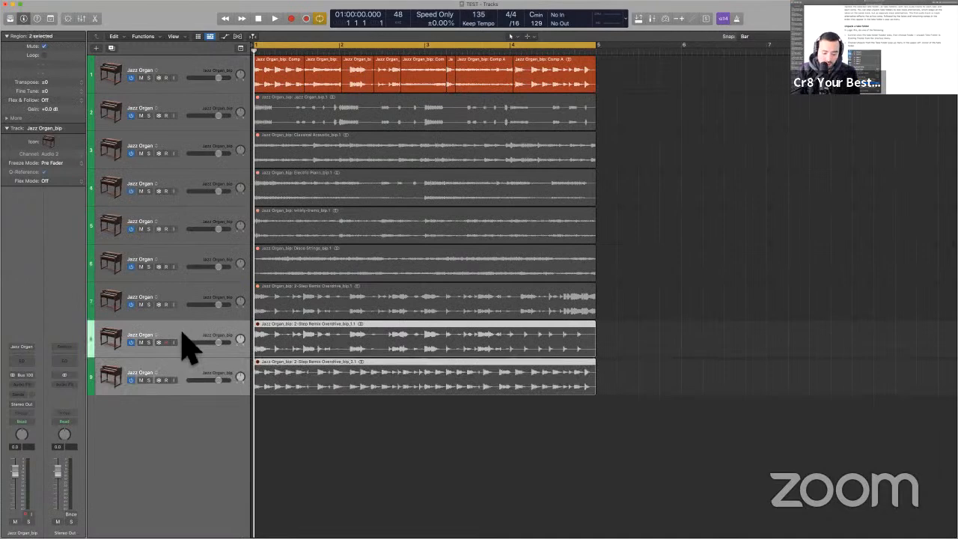
key("super+shift+d")
key("Return")
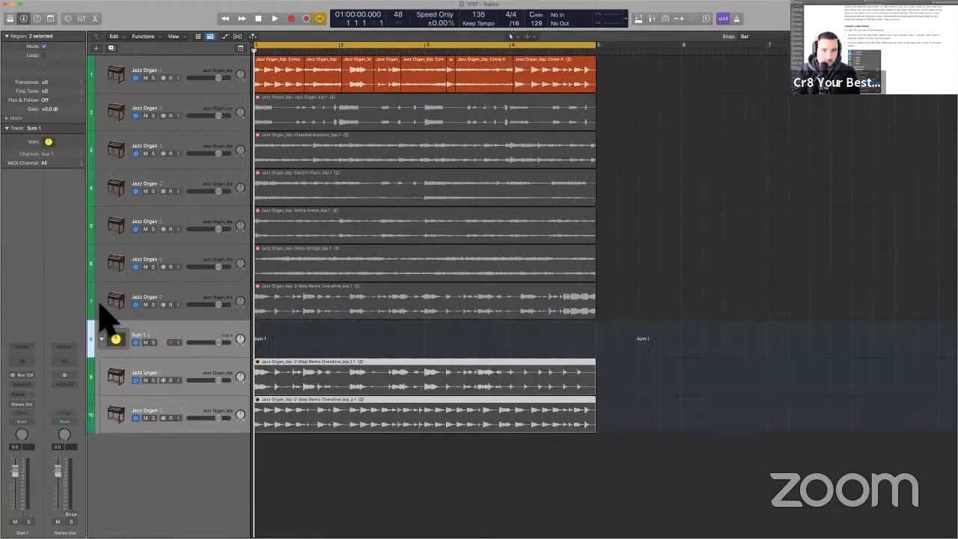
left_click(103, 340)
left_click(103, 340)
left_click(103, 341)
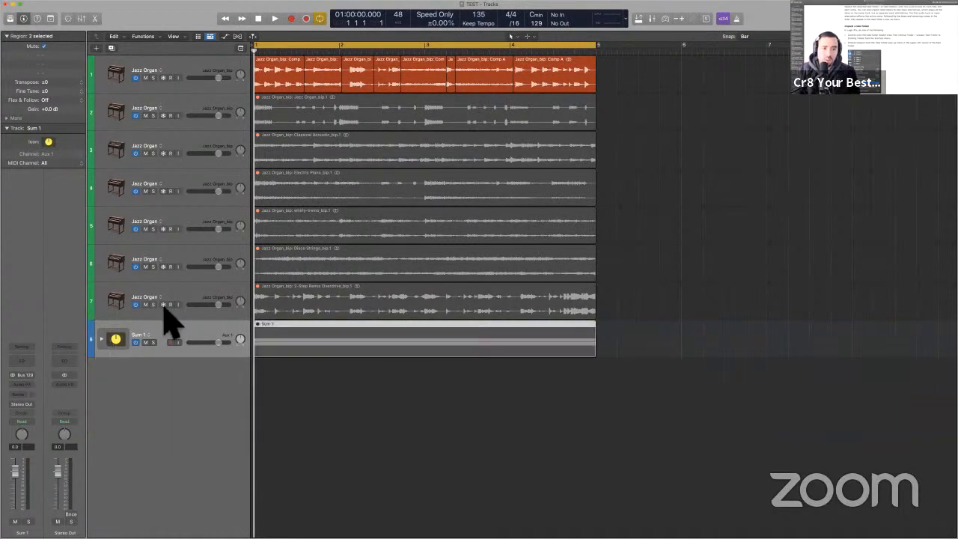
- Select Jazz Organ tracks 1 to 7 above the summing stack
left_click(226, 298)
left_click(97, 84, "shift")
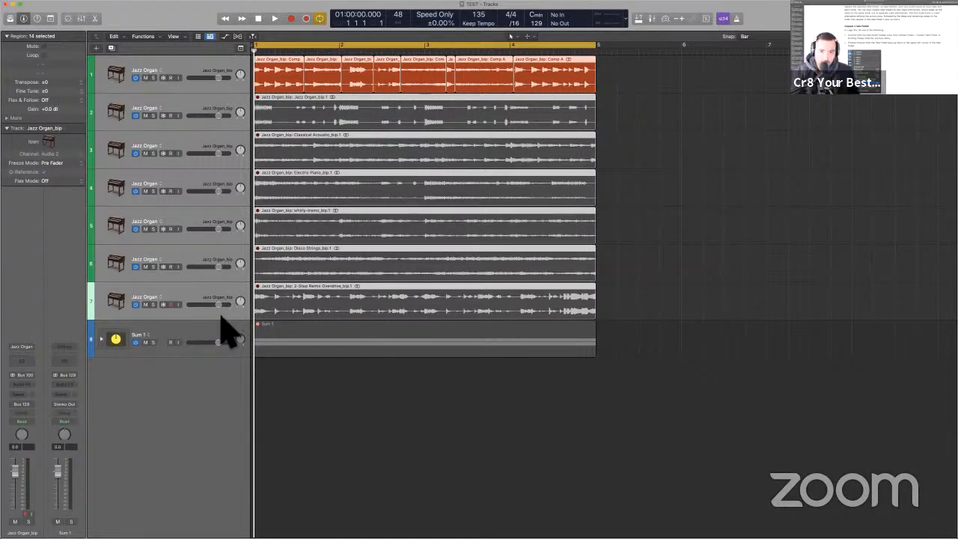
key("super+Tab")
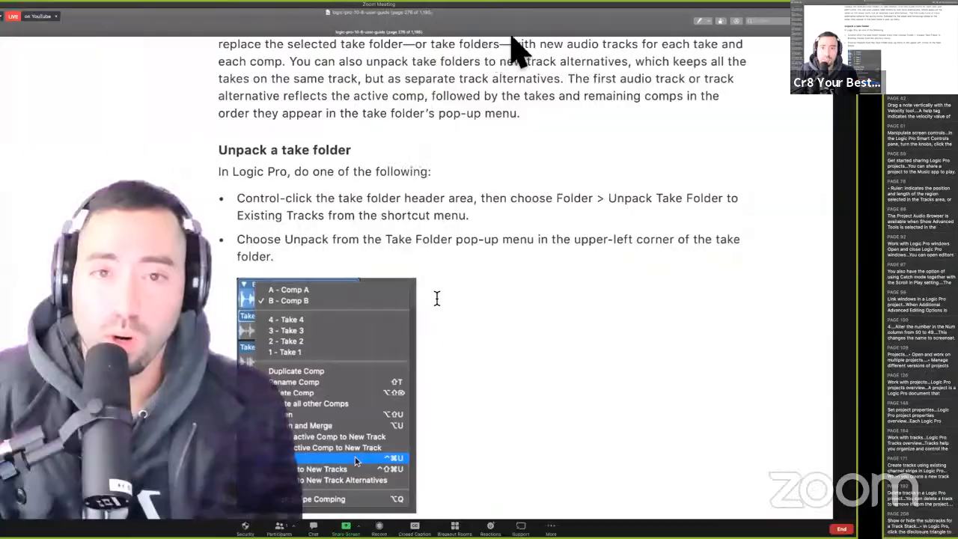
key("ctrl+Up")
left_click(563, 24)
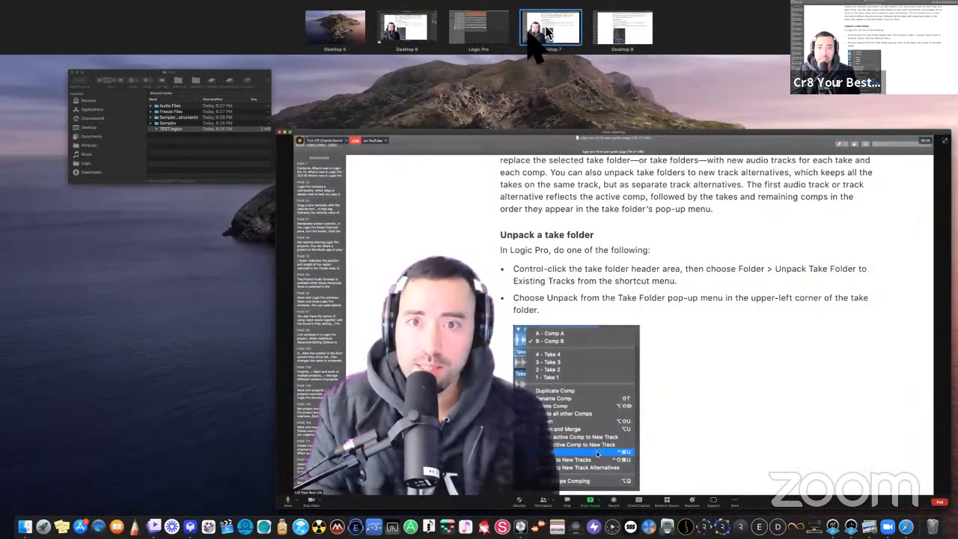
left_click(470, 28)
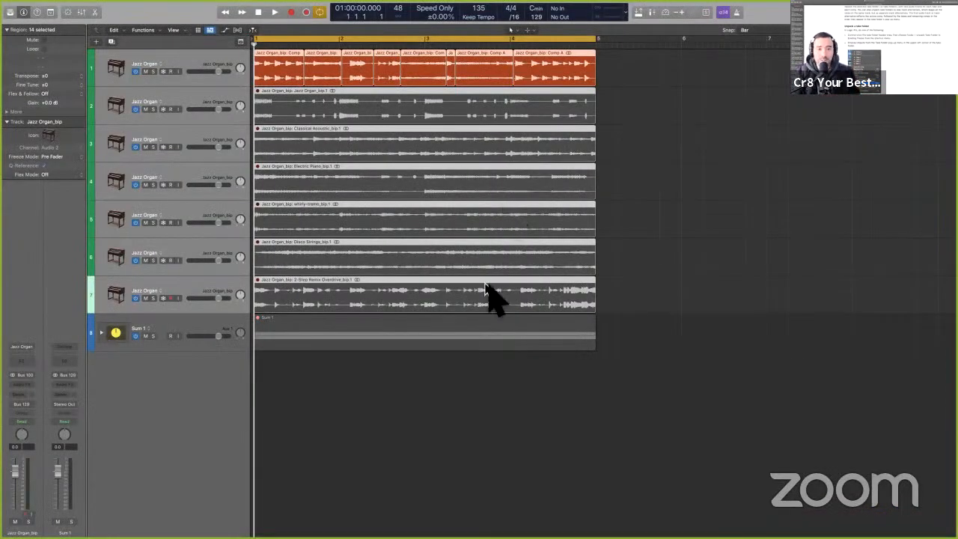
- Undo the summing stack and the unpacking to new tracks, and return to the user guide in the Zoom window
key("ctrl+super+f")
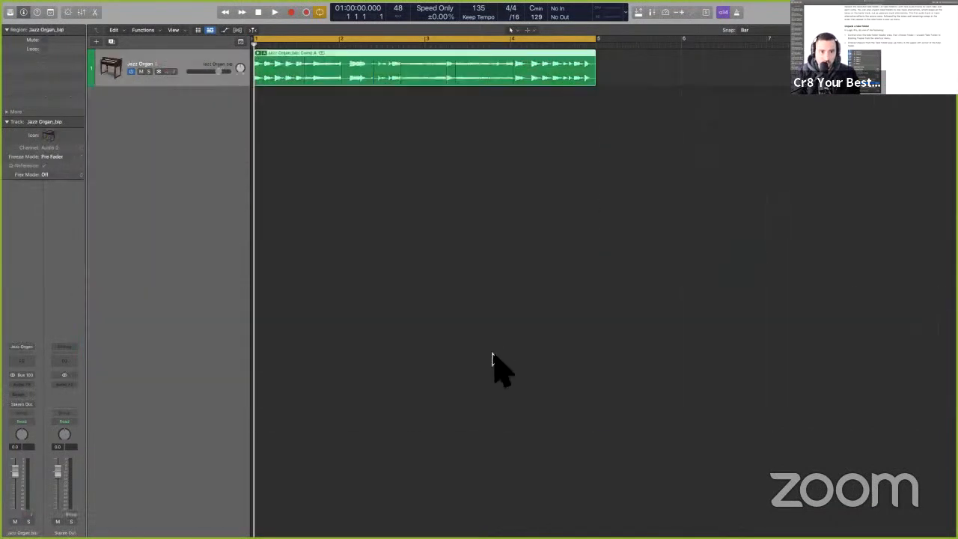
left_click(470, 307)
key("ctrl+Left")
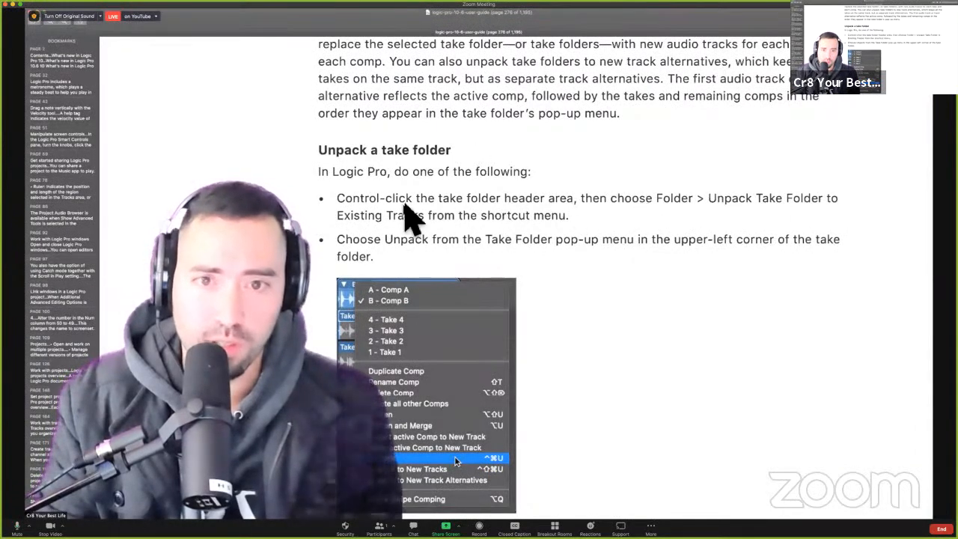
- Switch to the Logic Pro project and examine the Folder commands of the Jazz Organ take folder and the track header's shortcut commands
key("ctrl+Right")
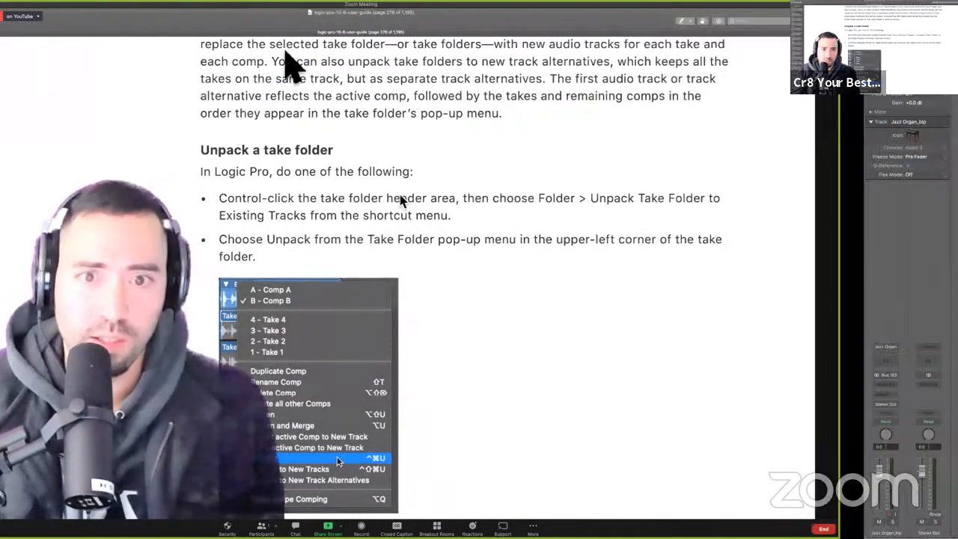
right_click(286, 58)
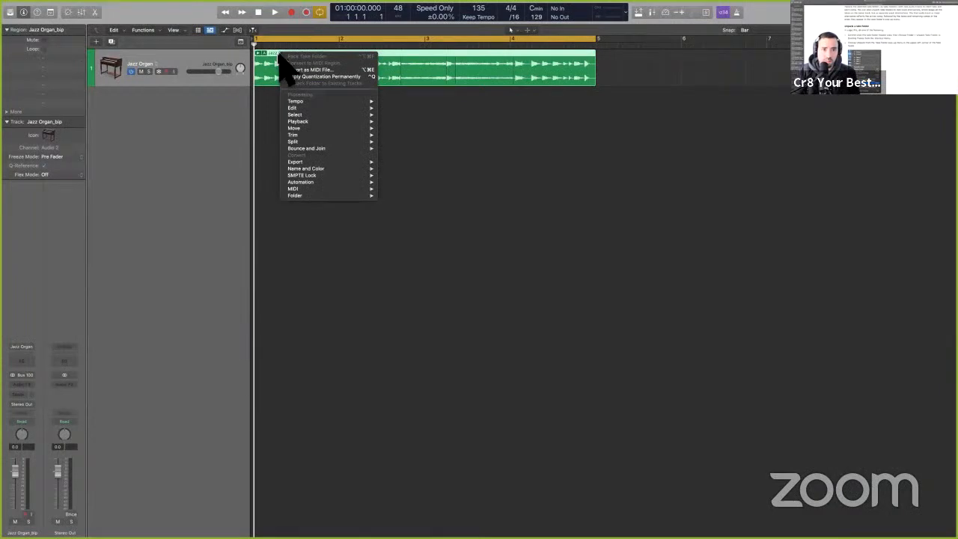
mouse_move(319, 197)
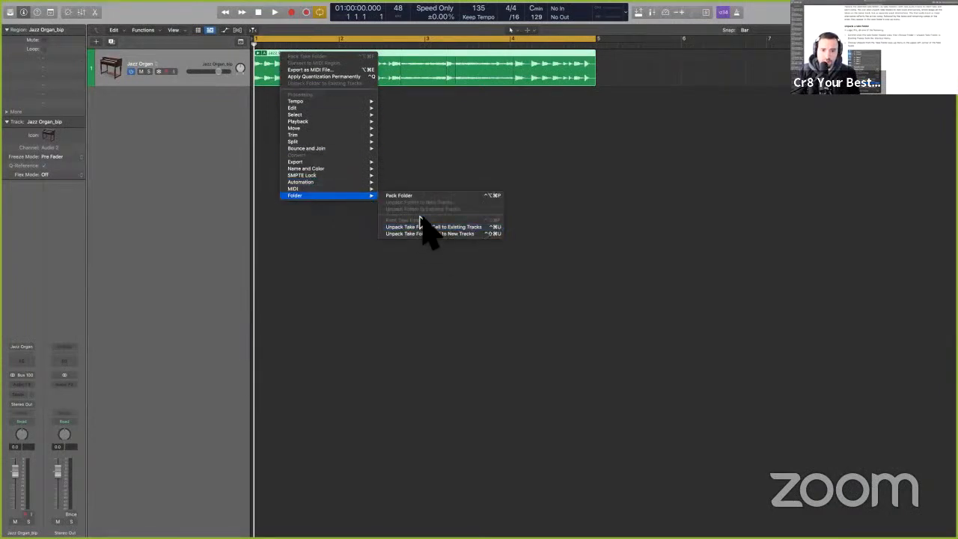
left_click(412, 135)
right_click(258, 63)
right_click(235, 67)
right_click(232, 64)
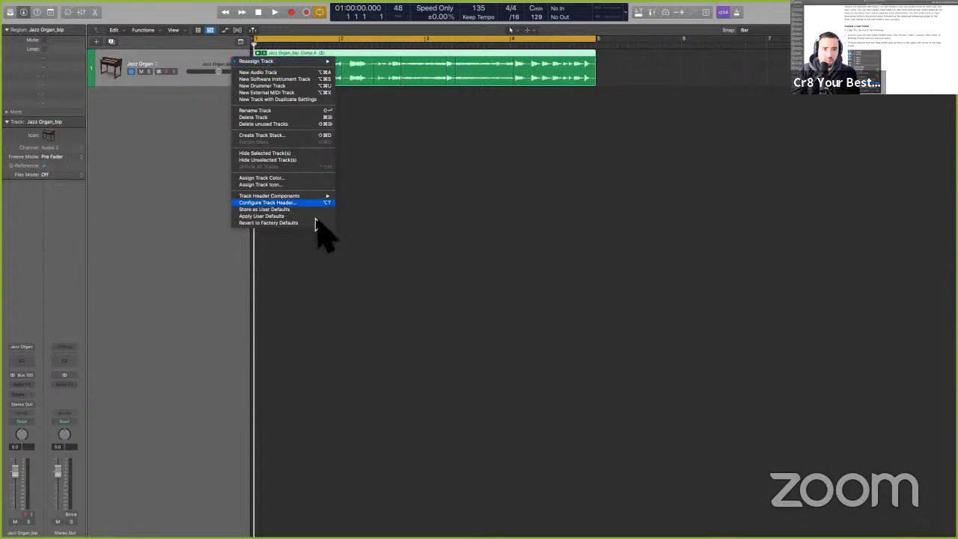
left_click(309, 71)
right_click(278, 53)
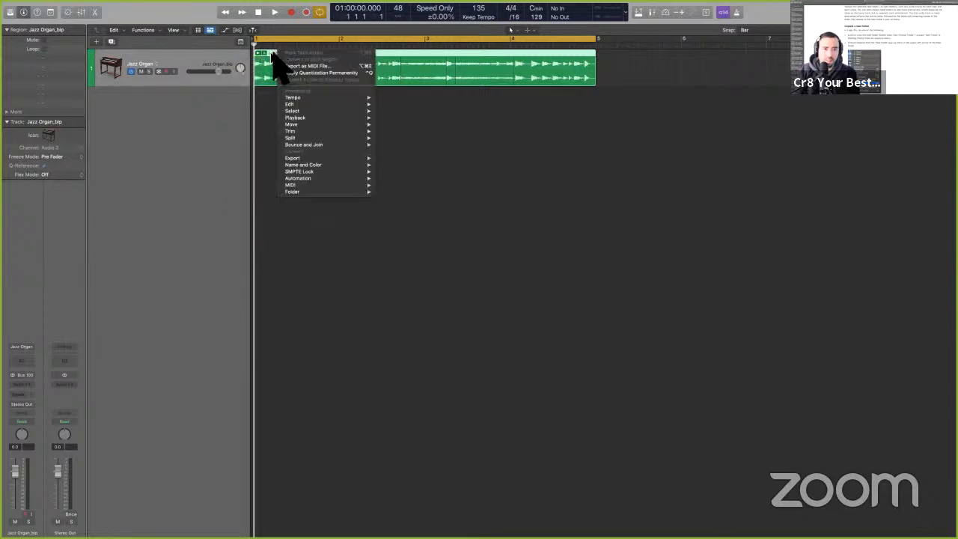
mouse_move(319, 192)
left_click(422, 107)
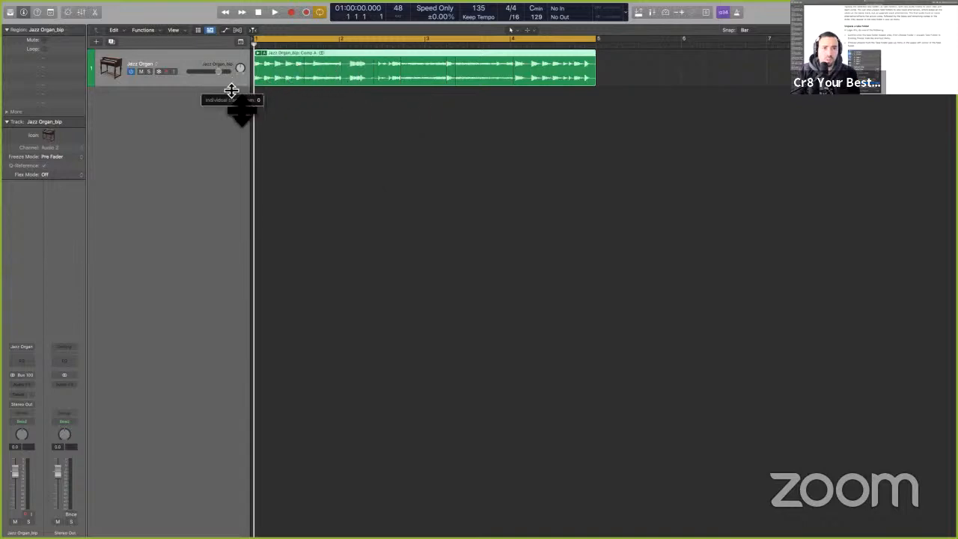
- Reread the unpacking instructions in the user guide, and compare the Folder commands offered at different points of the take folder's header
key("ctrl+Left")
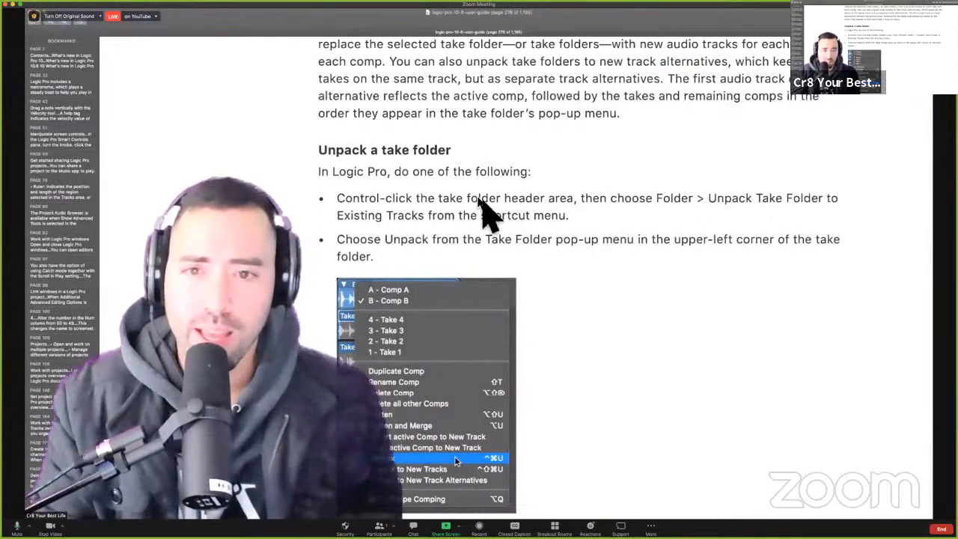
key("ctrl+Right")
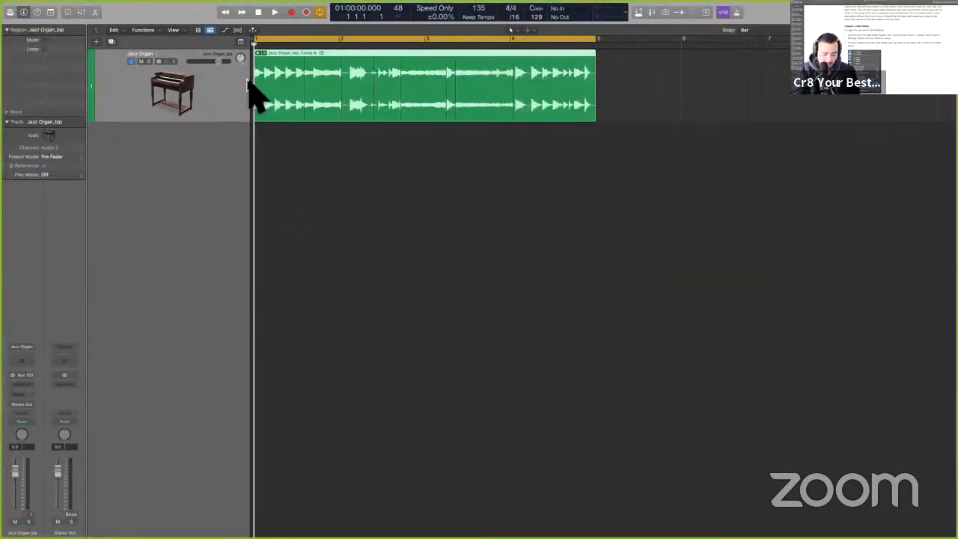
key("super+Down")
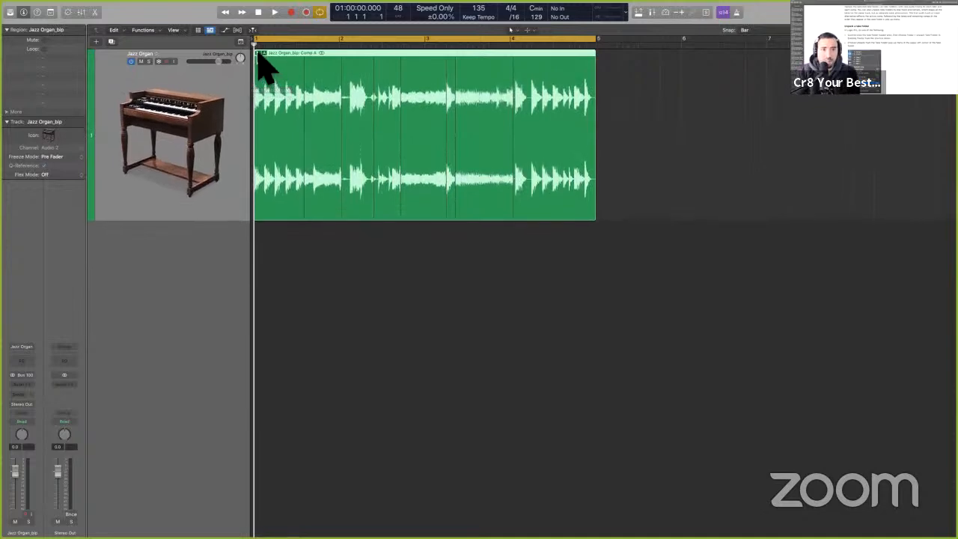
right_click(265, 68)
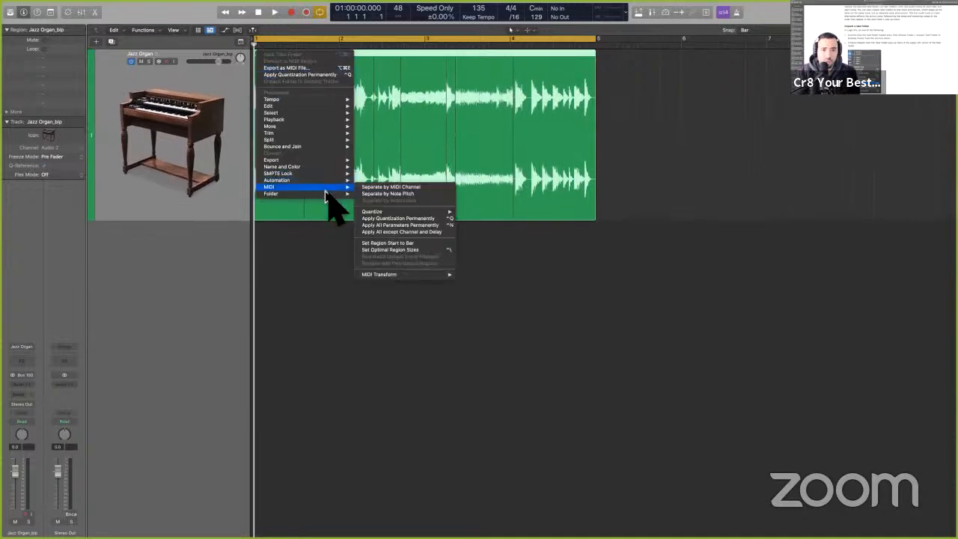
mouse_move(333, 196)
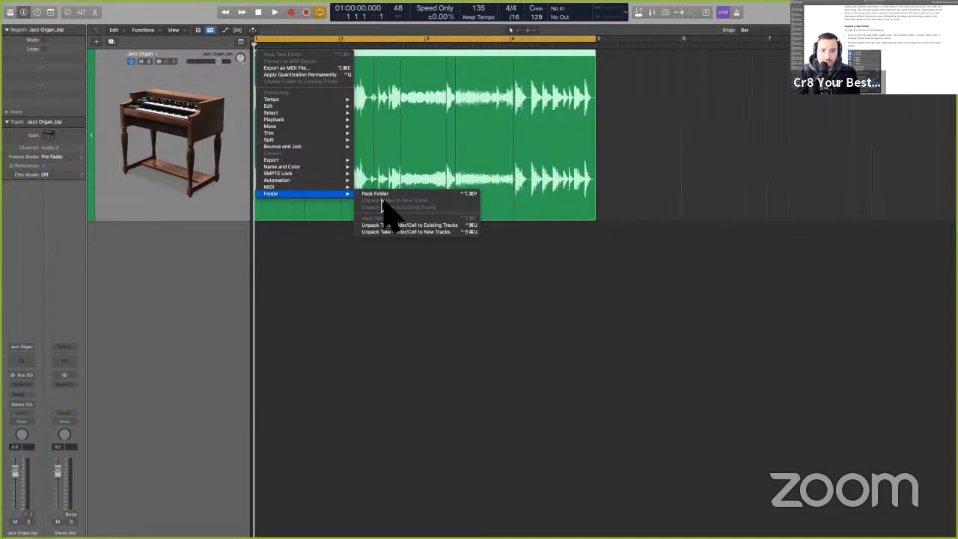
left_click(387, 154)
right_click(267, 54)
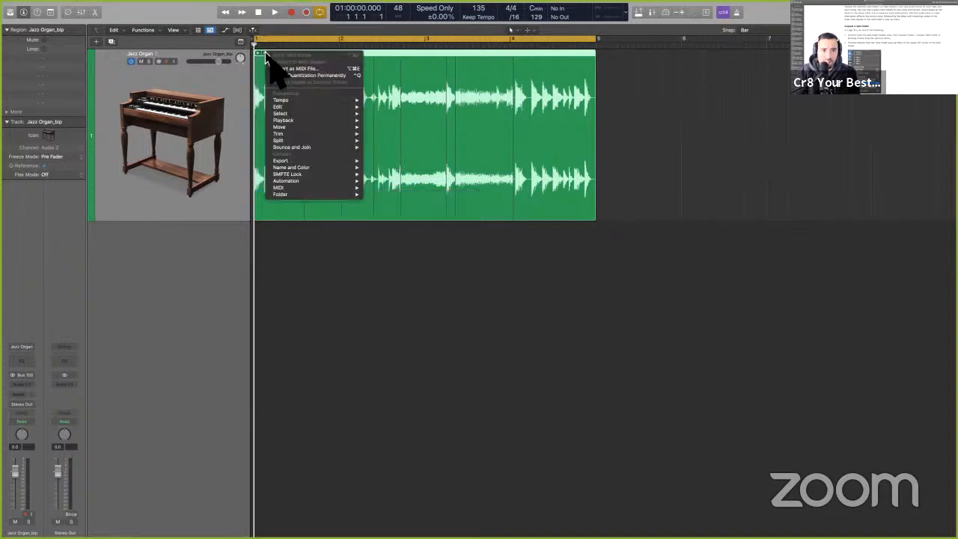
mouse_move(326, 196)
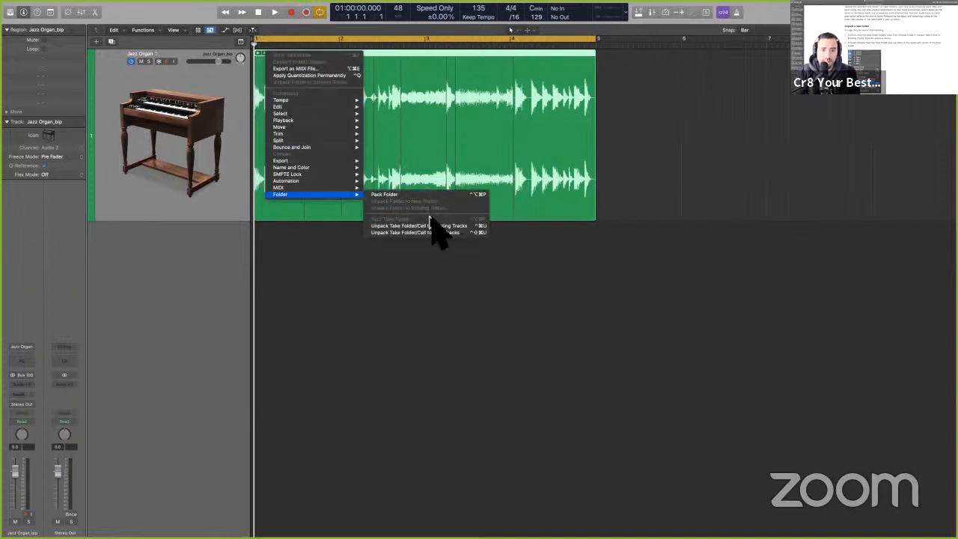
left_click(435, 142)
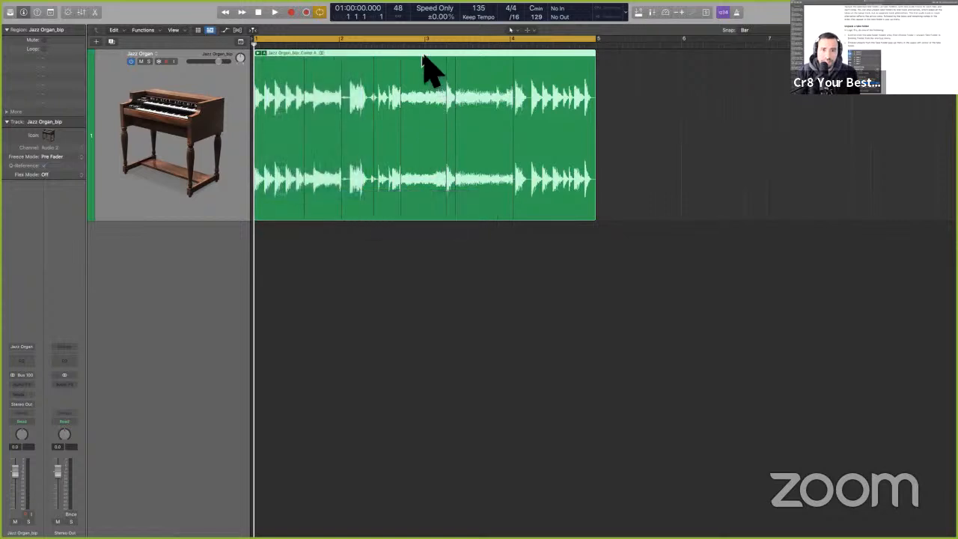
right_click(426, 59)
mouse_move(460, 198)
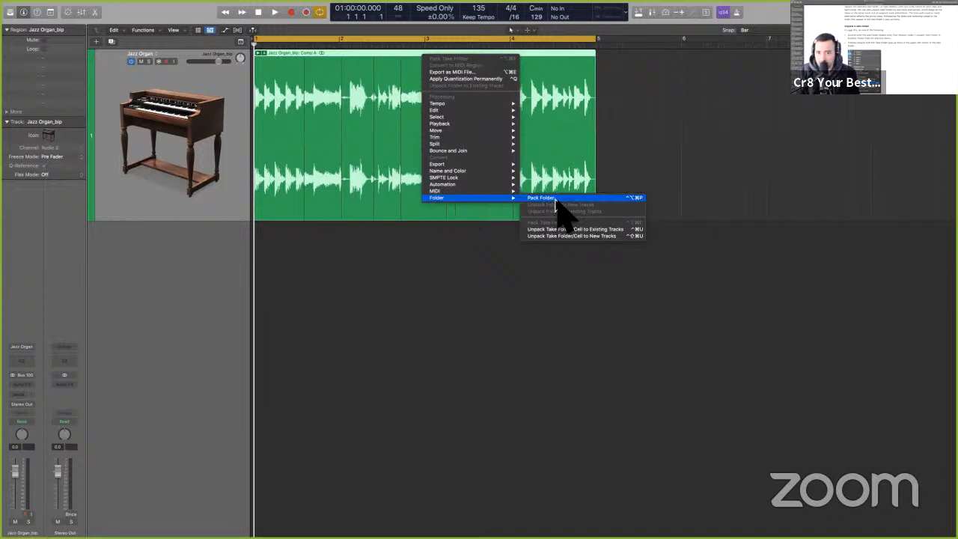
left_click(458, 145)
- Examine the Jazz Organ track header's shortcut commands and track icon choices, and dismiss them without changing anything
right_click(235, 84)
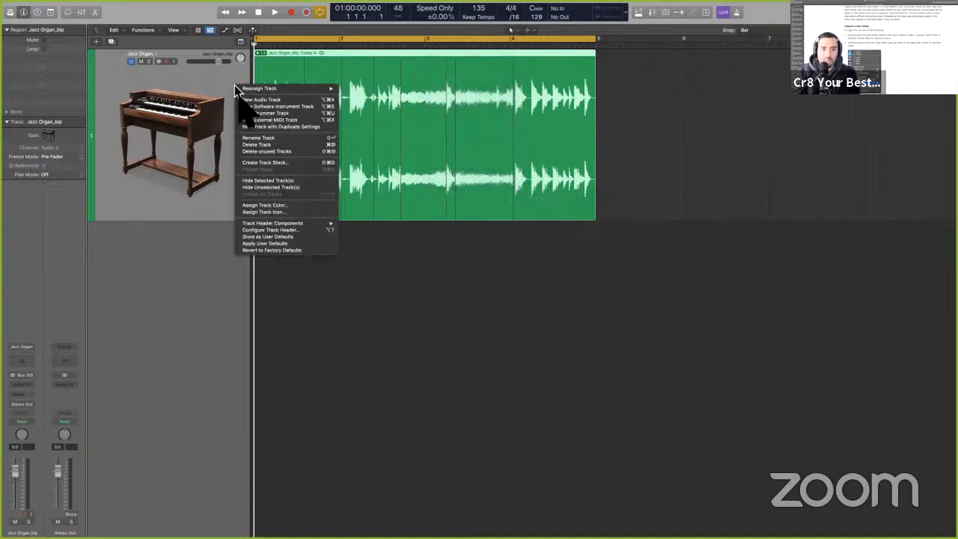
left_click(214, 85)
left_click(215, 88)
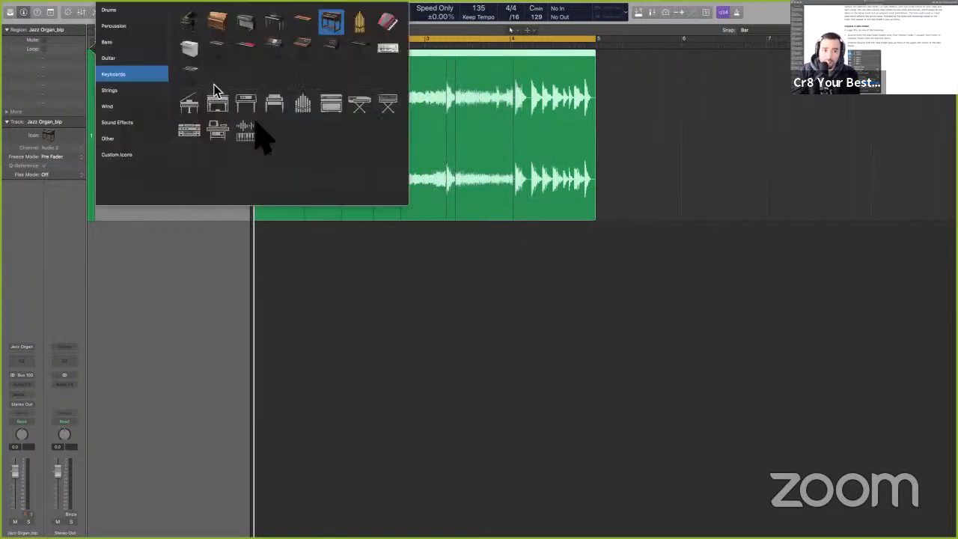
left_click(295, 225)
right_click(236, 88)
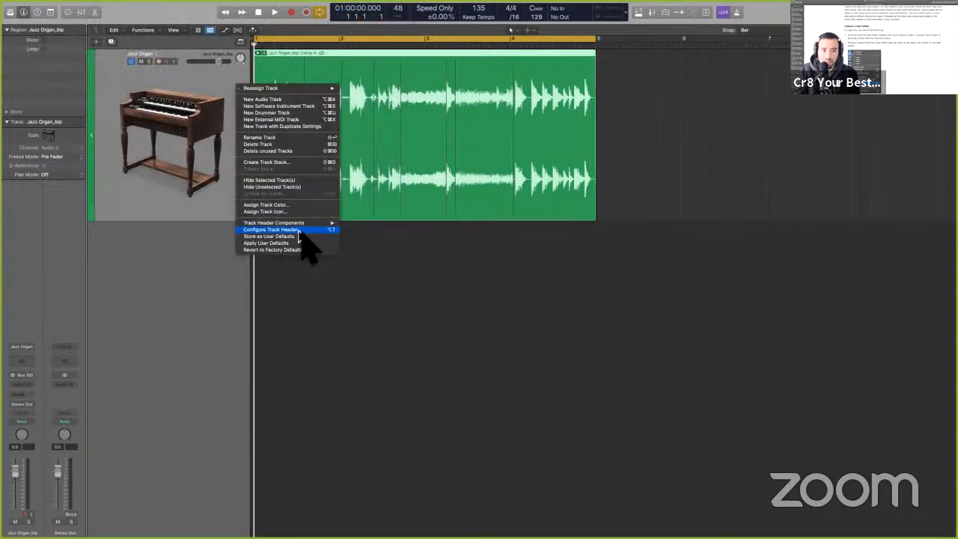
left_click(367, 131)
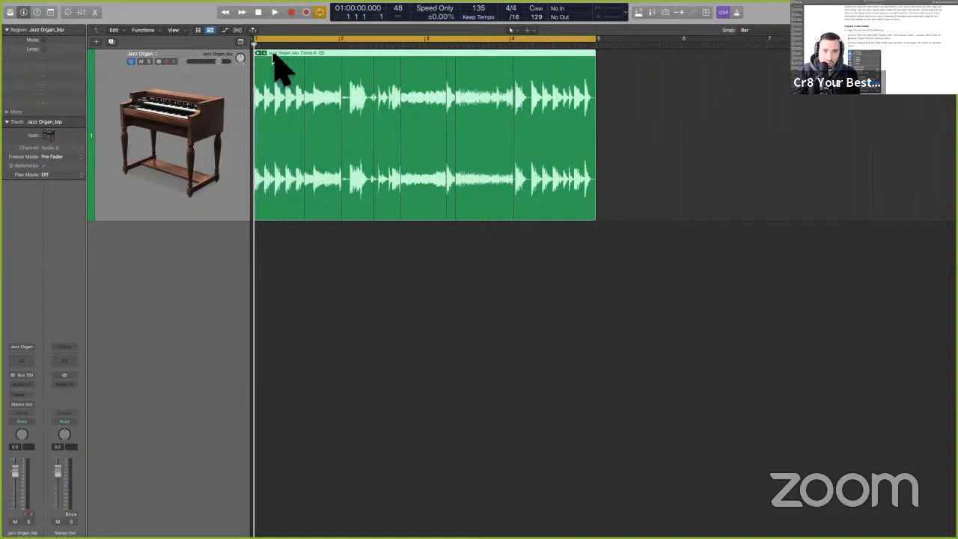
- Check the Folder commands again at the beginning and end of the take folder's header area
right_click(284, 54)
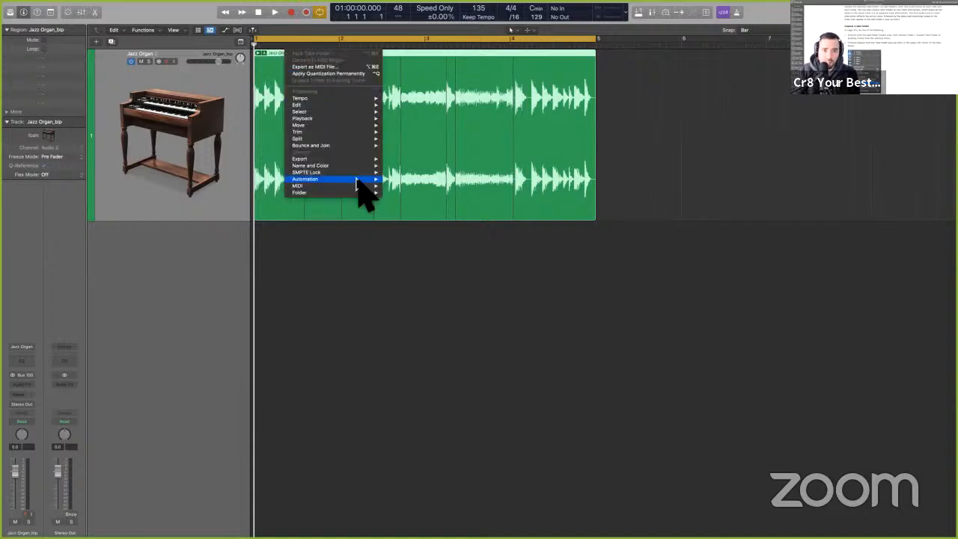
mouse_move(359, 192)
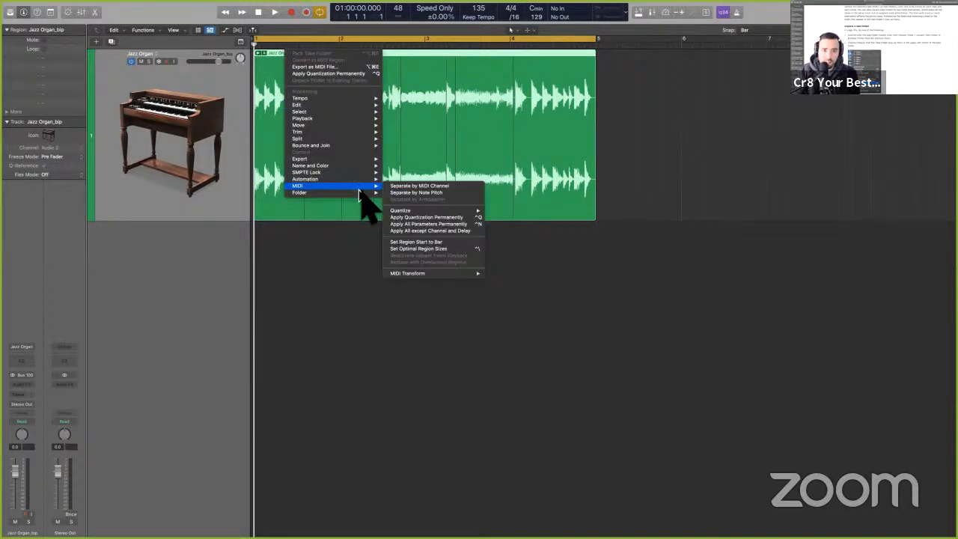
left_click(445, 107)
right_click(262, 56)
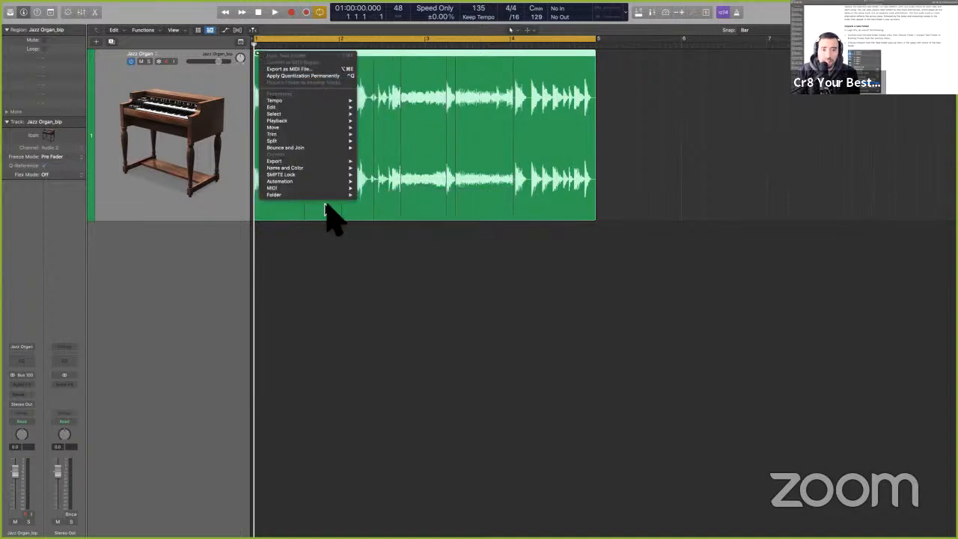
mouse_move(326, 199)
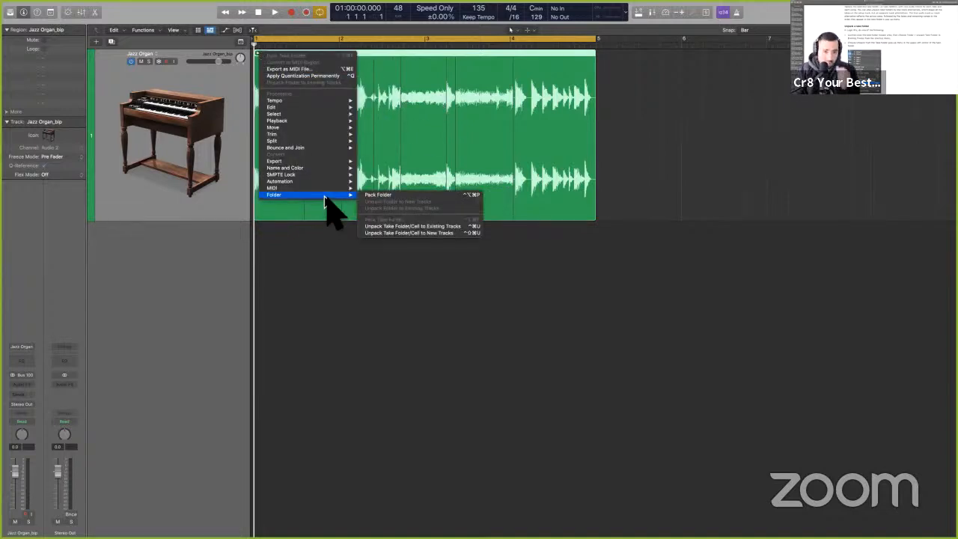
left_click(329, 239)
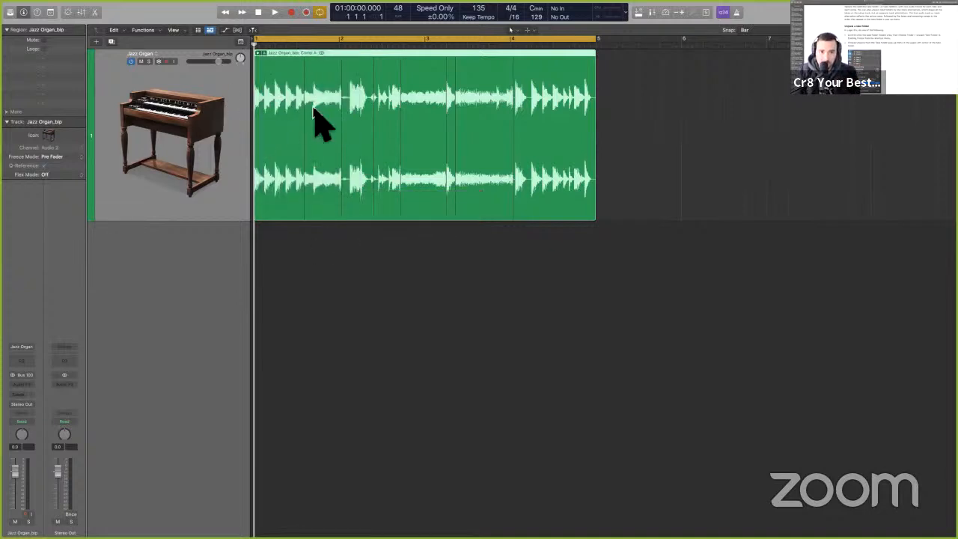
right_click(561, 52)
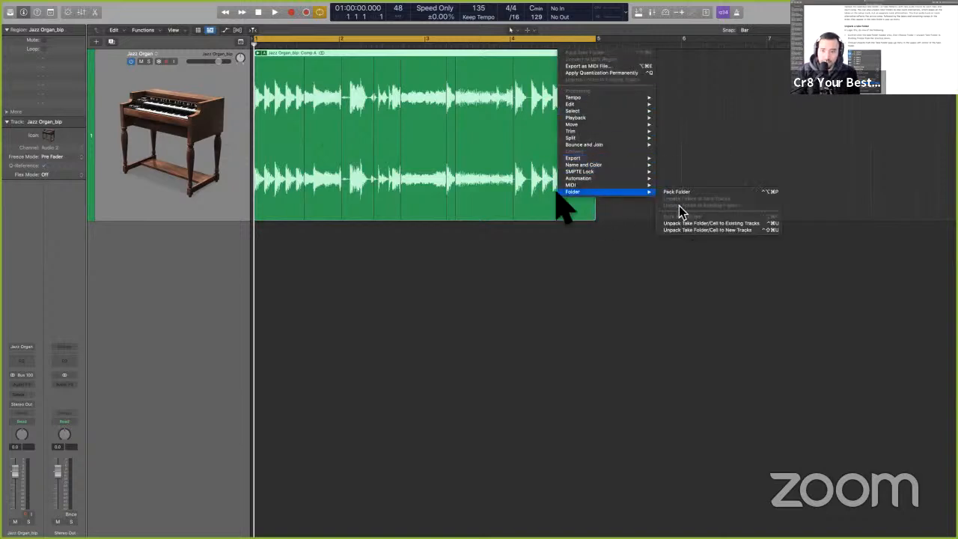
left_click(363, 203)
- Examine the take choices for individual comp sections inside the closed Jazz Organ take folder, keeping the current takes
left_click(259, 208)
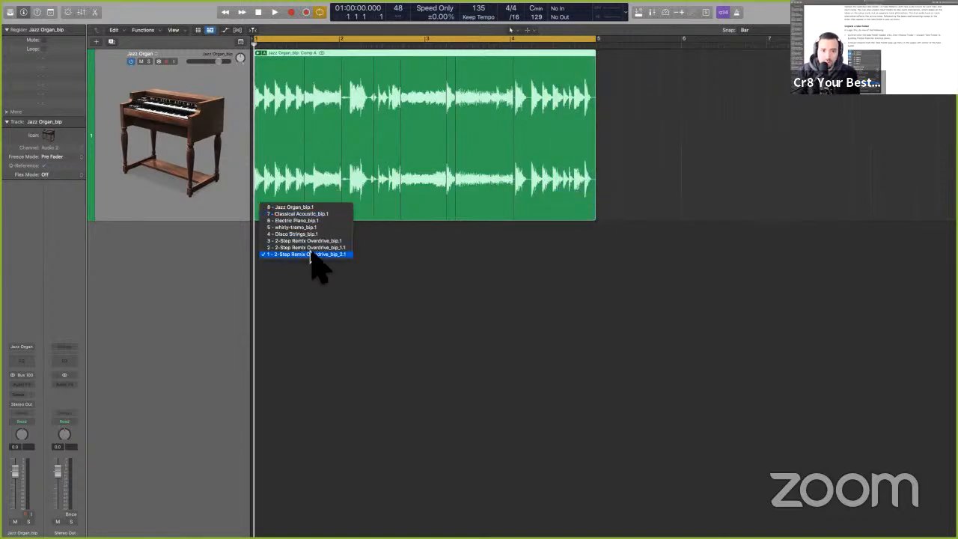
left_click(312, 254)
left_click(291, 174)
left_click(333, 134)
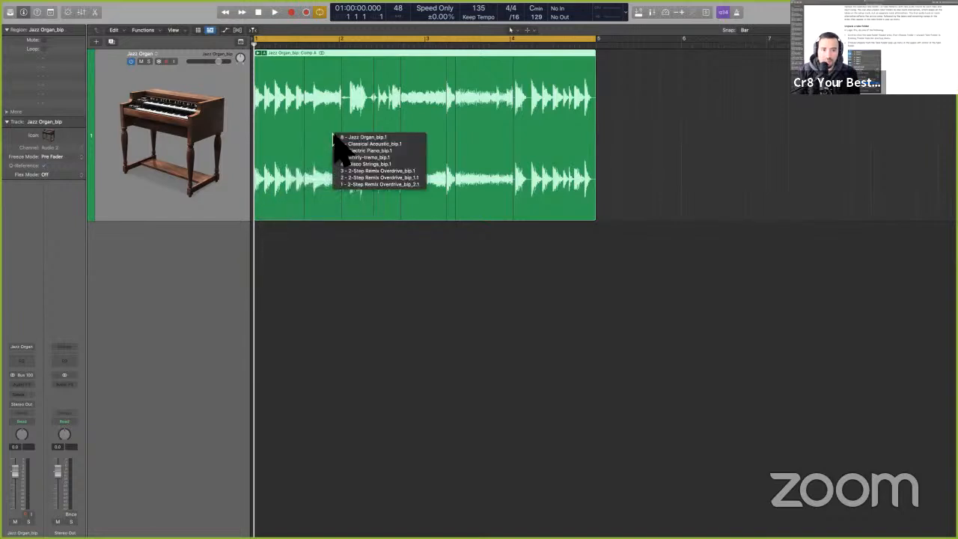
left_click(322, 56)
left_click(322, 56)
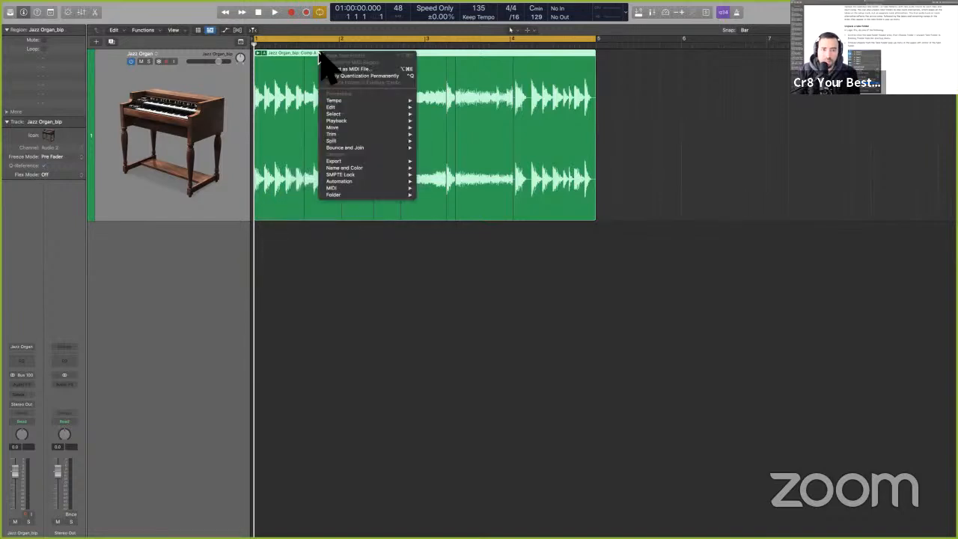
left_click(284, 63)
- Expand the Jazz Organ take folder and unpack it to existing tracks
left_click(261, 55)
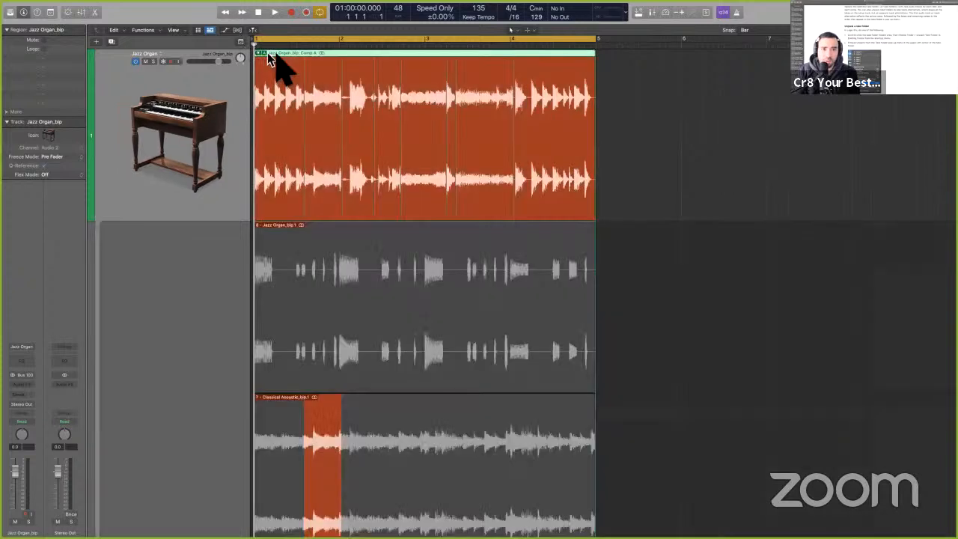
right_click(276, 56)
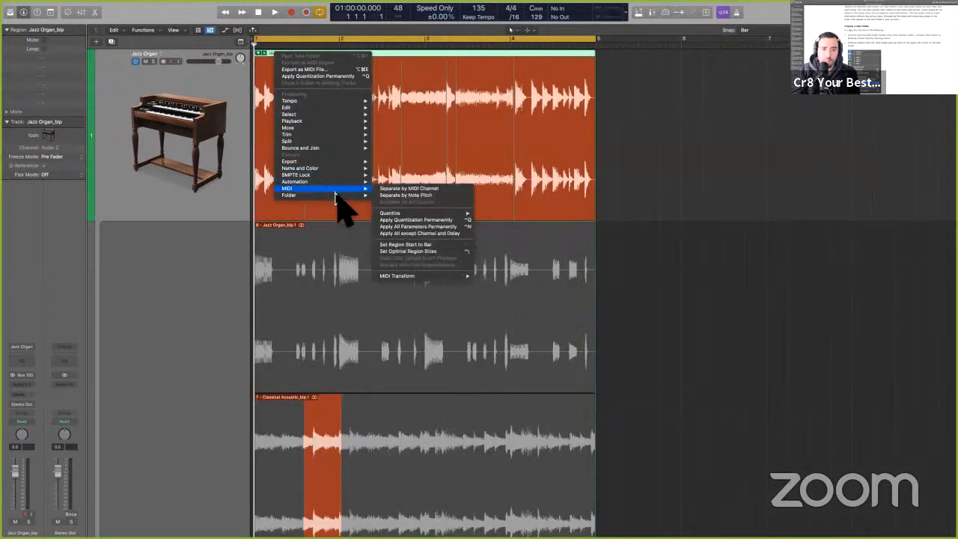
mouse_move(335, 196)
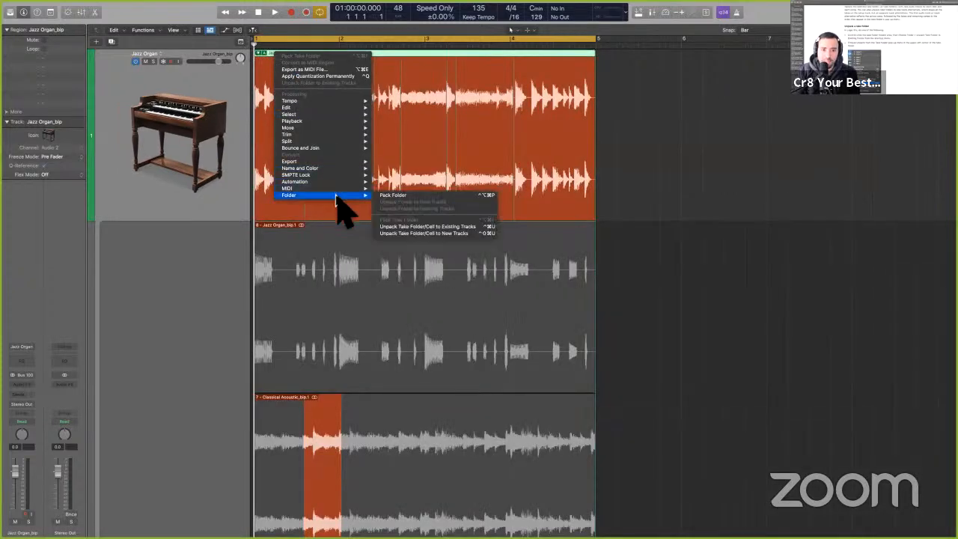
left_click(425, 227)
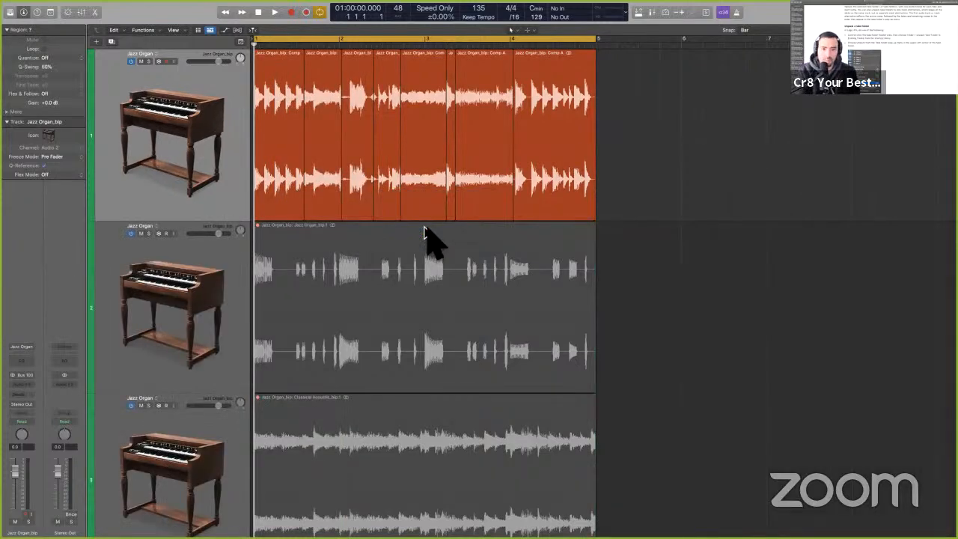
- Undo the unpacking of the take folder to existing tracks
key("z")
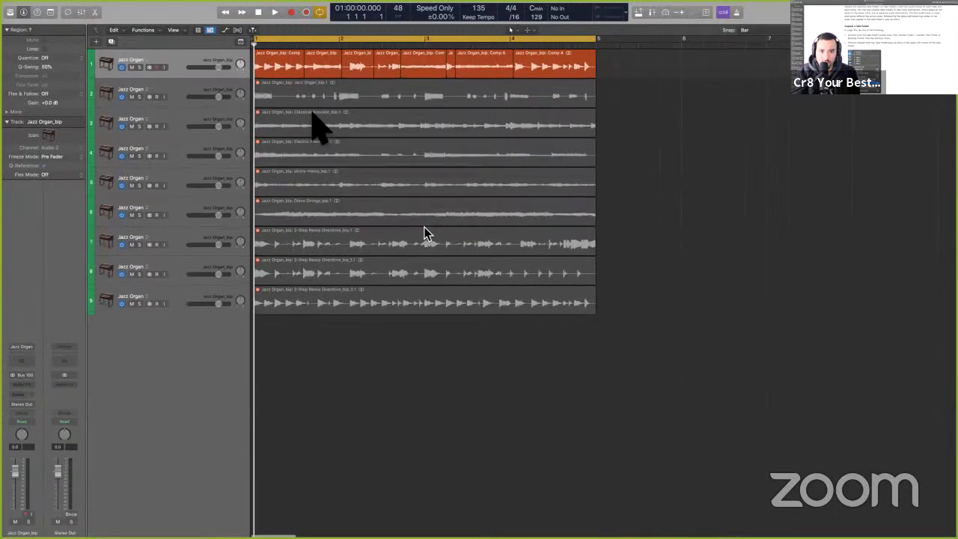
key("super+z")
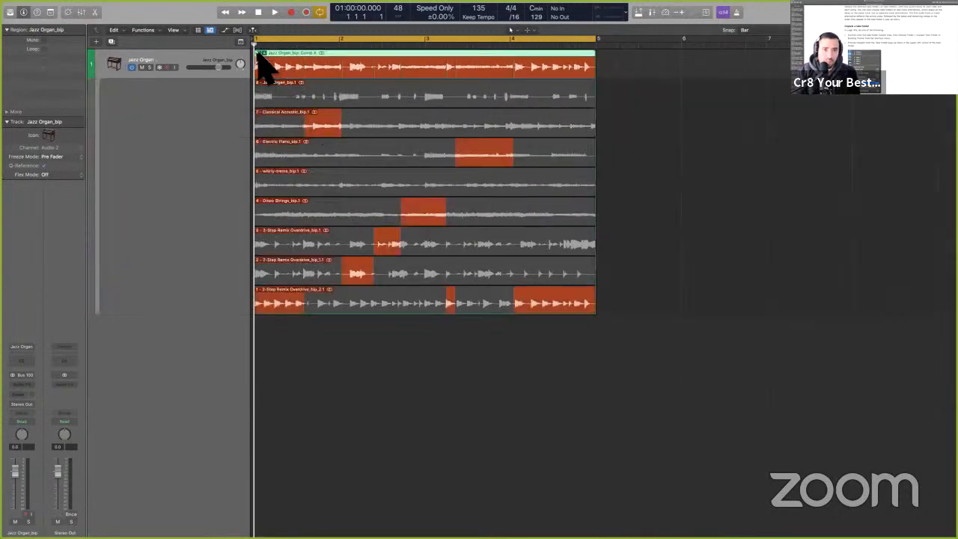
- Collapse the Jazz Organ take folder and check the Folder commands for unpacking it to existing or new tracks
left_click(262, 54)
right_click(272, 54)
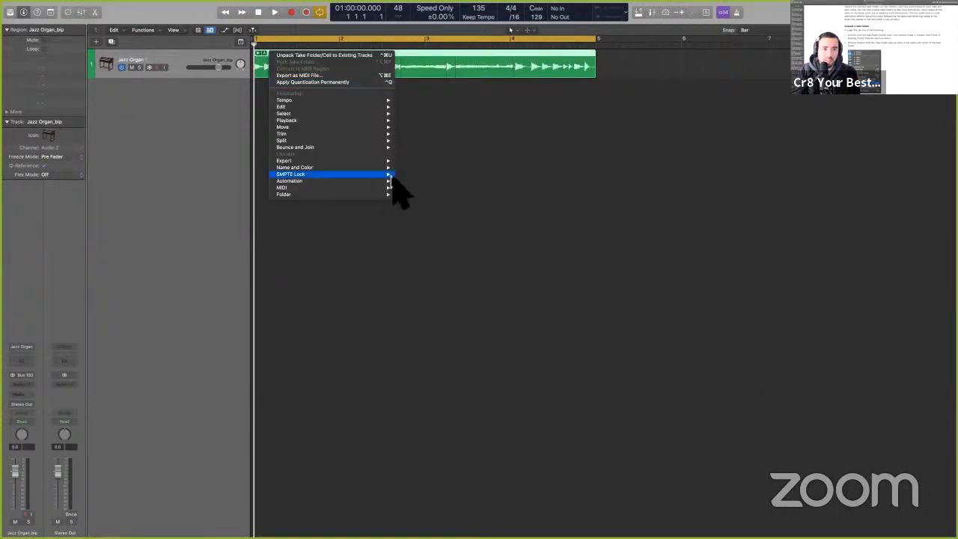
mouse_move(384, 197)
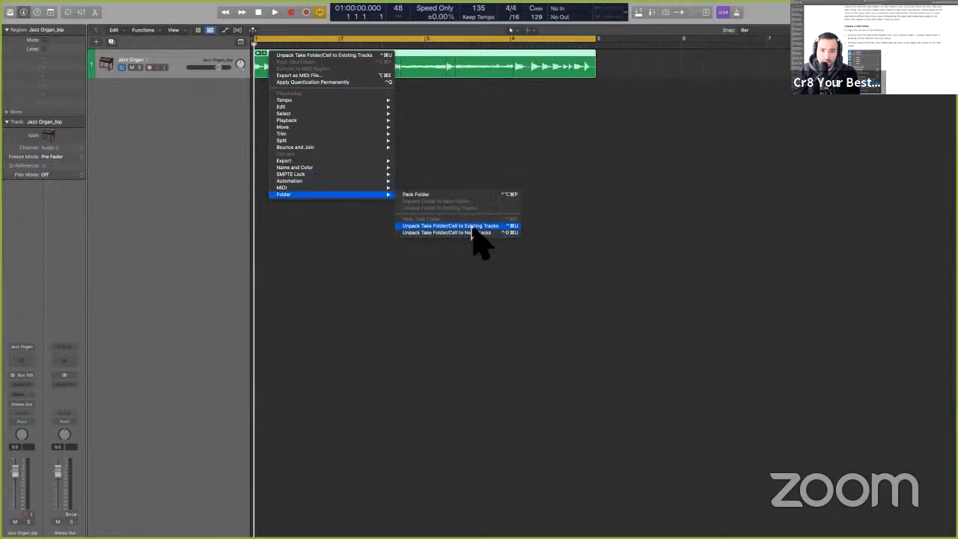
left_click(509, 96)
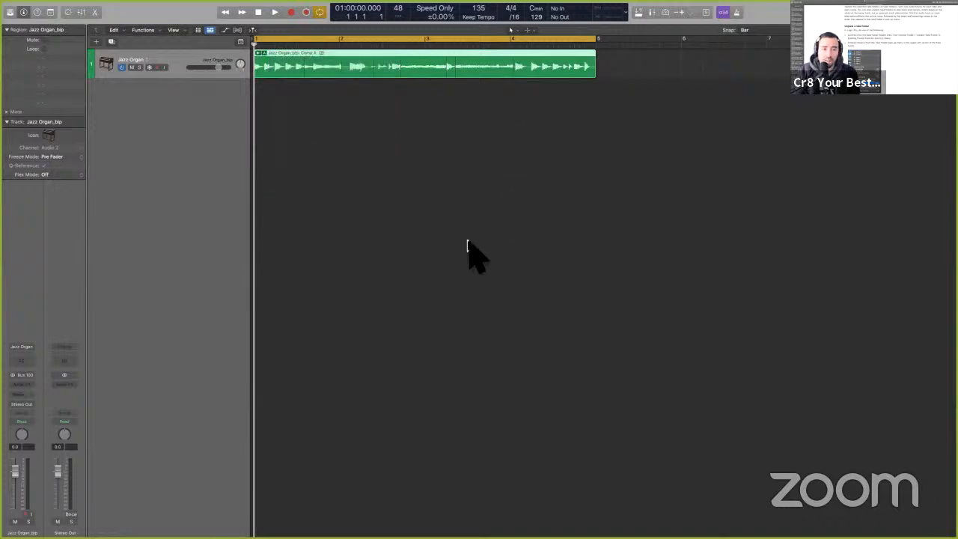
- Switch to the user guide PDF and read the rest of the "Unpack a take folder" section through the start of page 277
key("ctrl+Left")
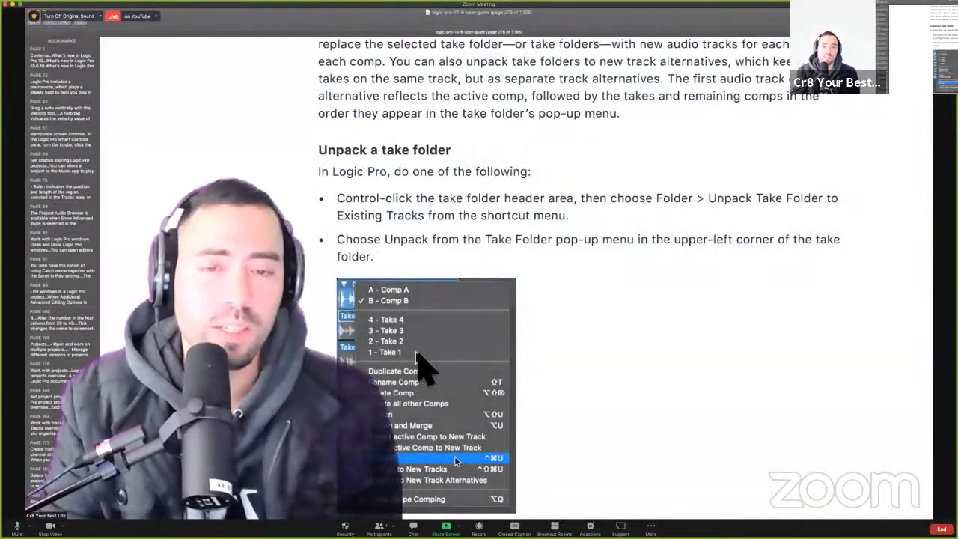
key("ctrl+Left")
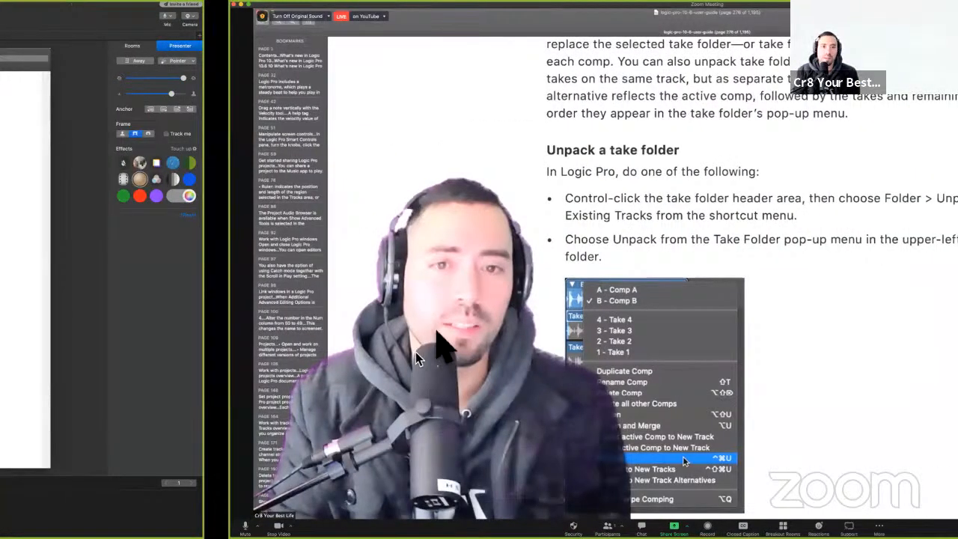
key("ctrl+Right")
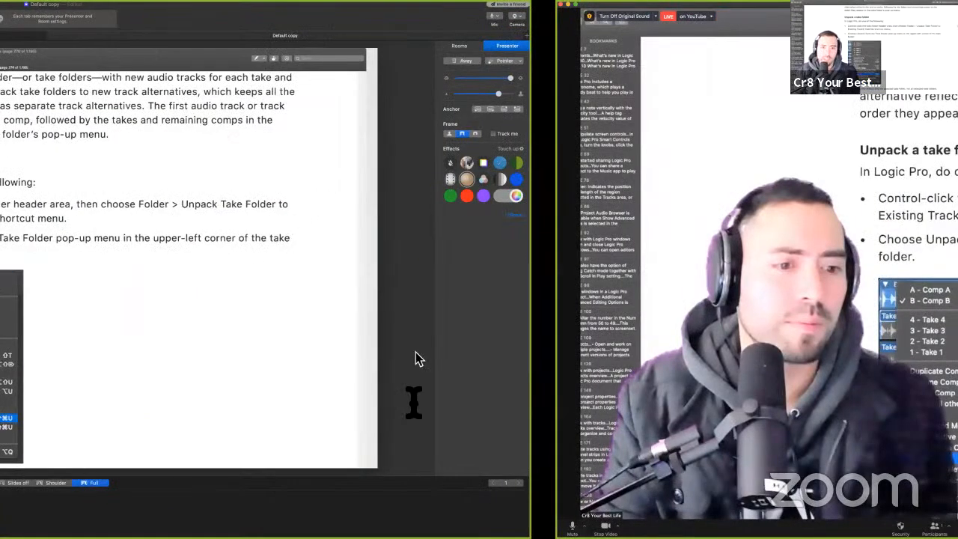
scroll(414, 402, "down", 3)
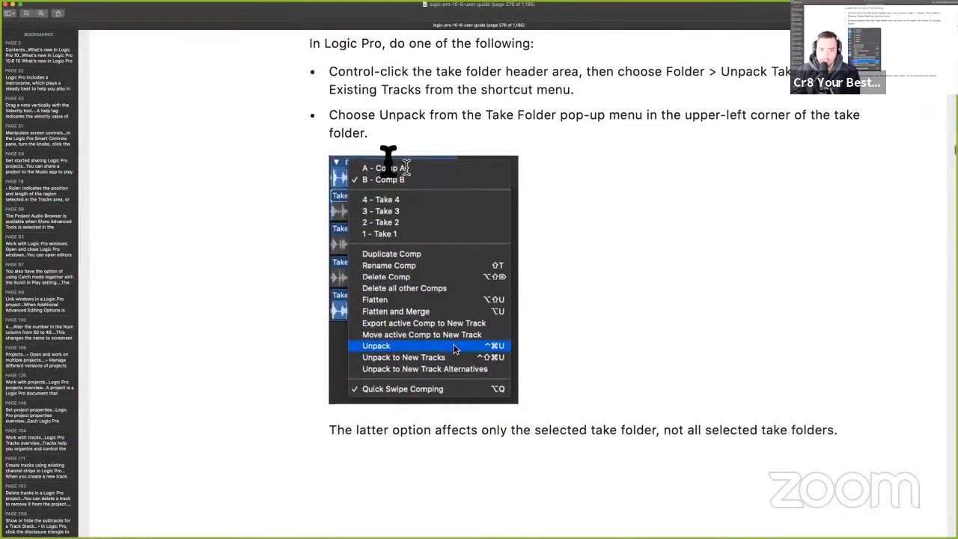
scroll(454, 341, "down", 1)
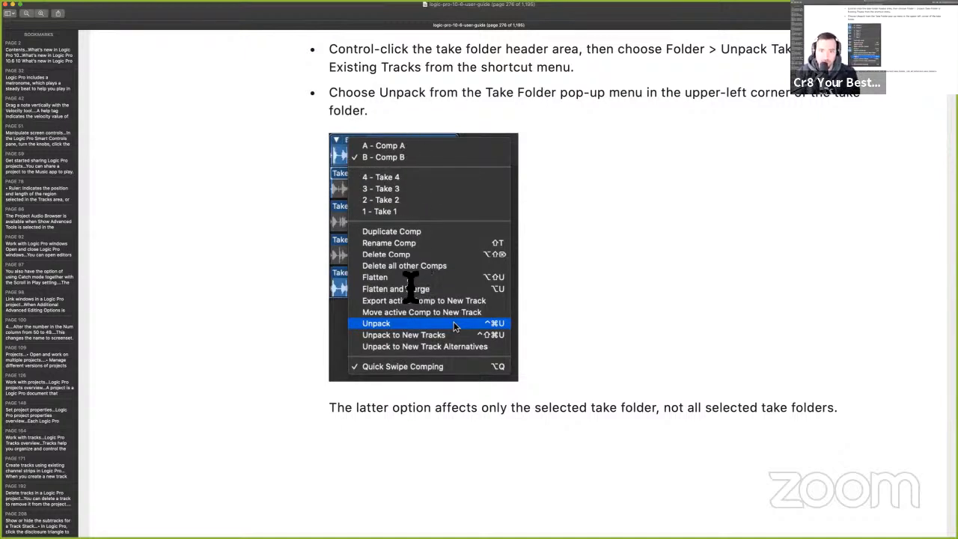
scroll(404, 417, "down", 5)
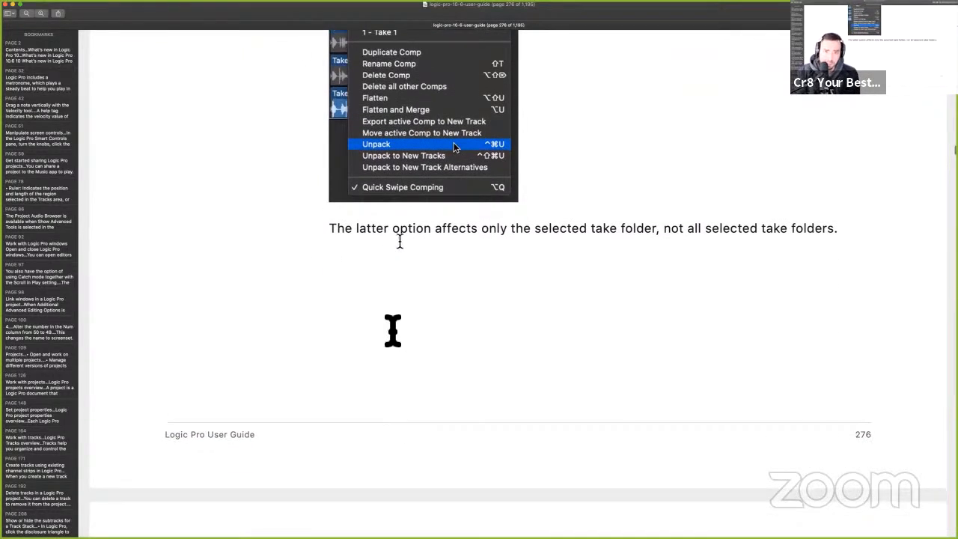
scroll(392, 329, "down", 1)
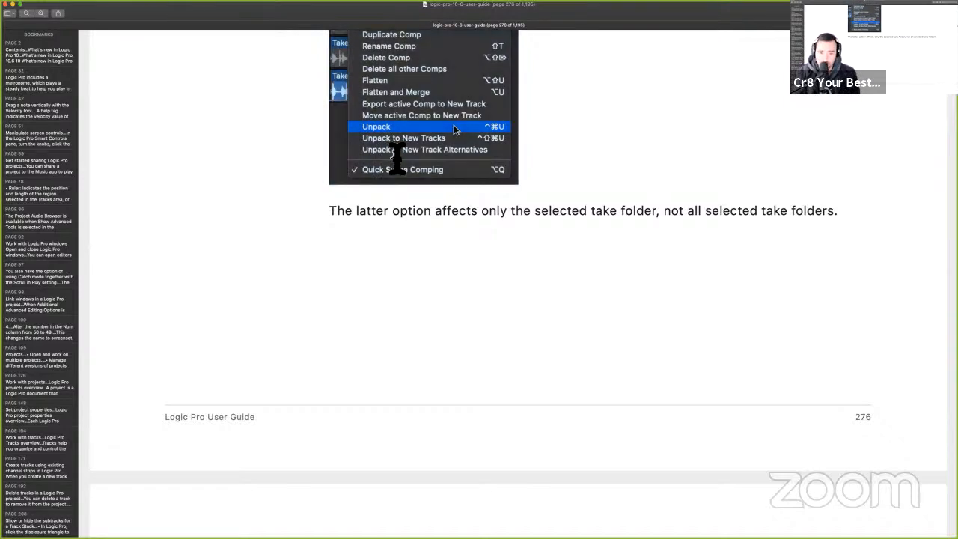
scroll(396, 157, "down", 10)
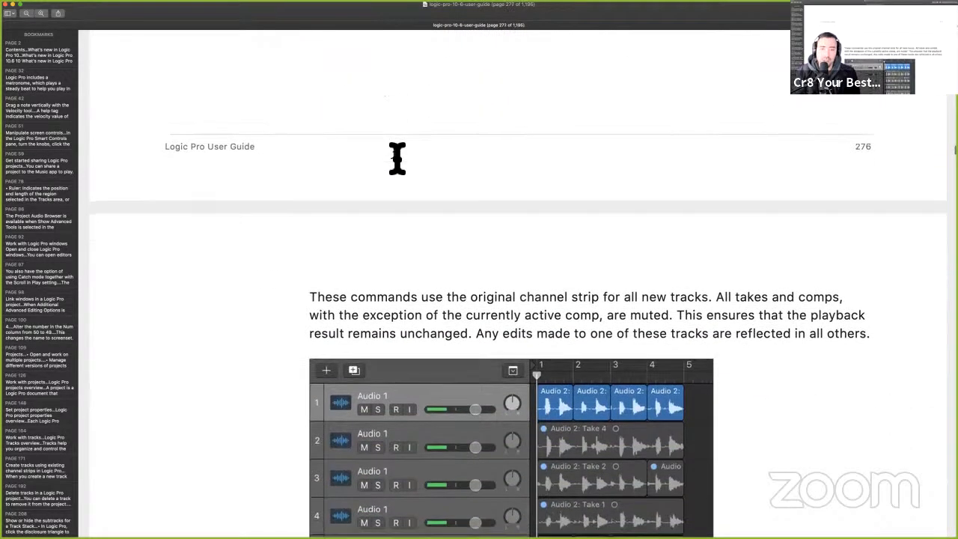
- Return to Logic Pro, expand the Jazz Organ take folder and unpack it to new track alternatives
key("super+Tab")
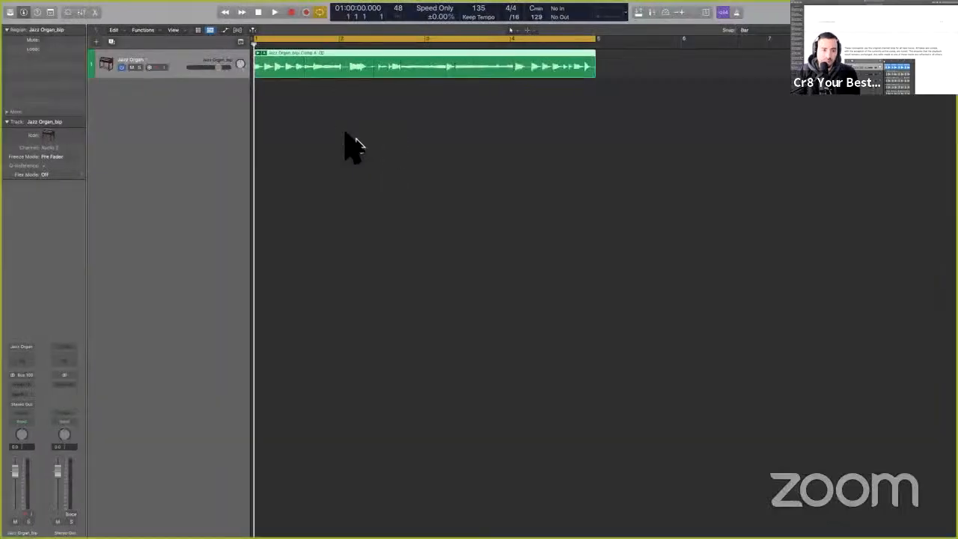
left_click(261, 54)
left_click(265, 57)
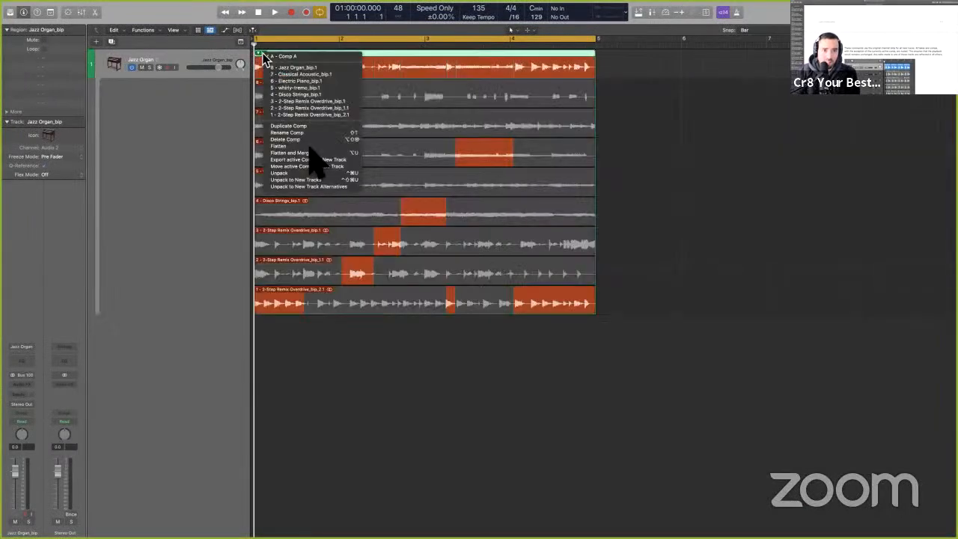
left_click(326, 187)
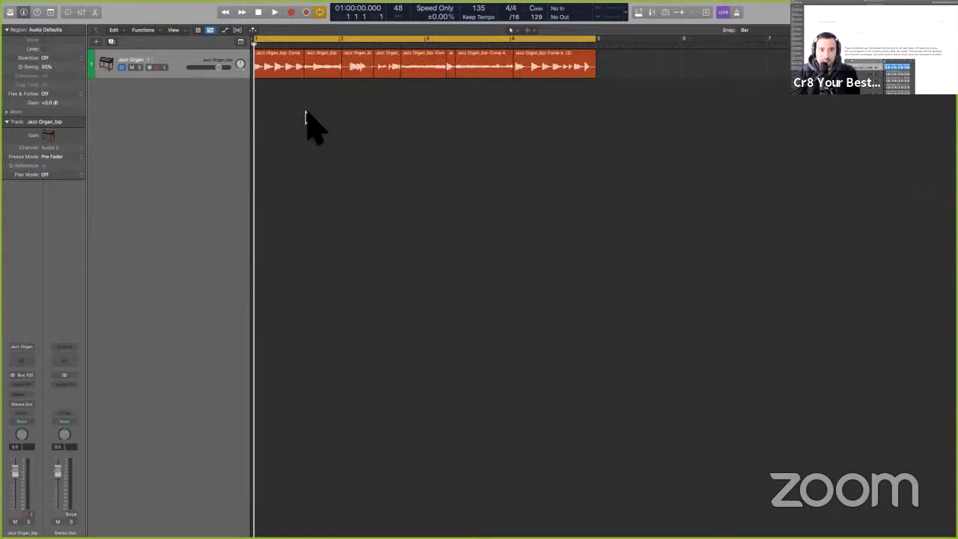
- Switch the Jazz Organ track through alternatives D, G and A to compare the unpacked takes
left_click(152, 60)
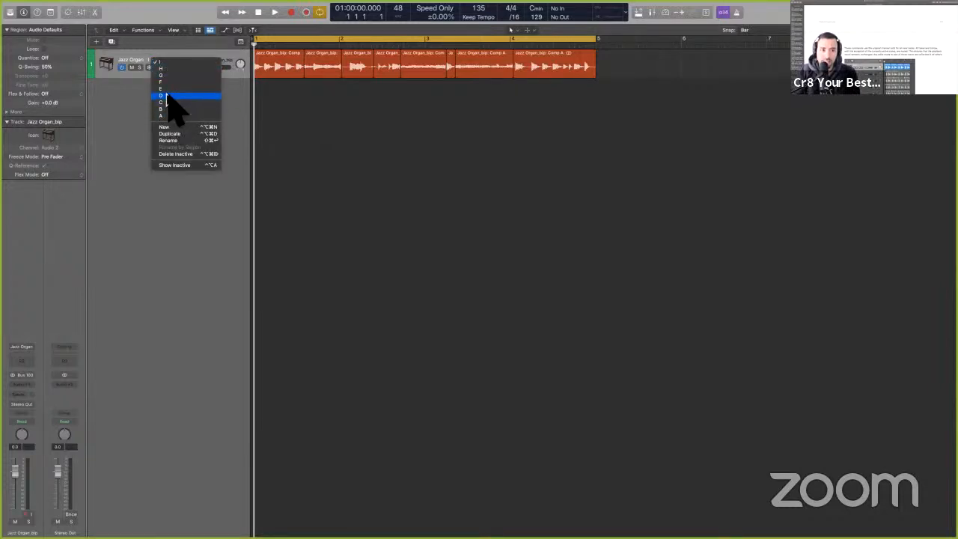
left_click(166, 96)
left_click(153, 60)
left_click(172, 77)
left_click(153, 61)
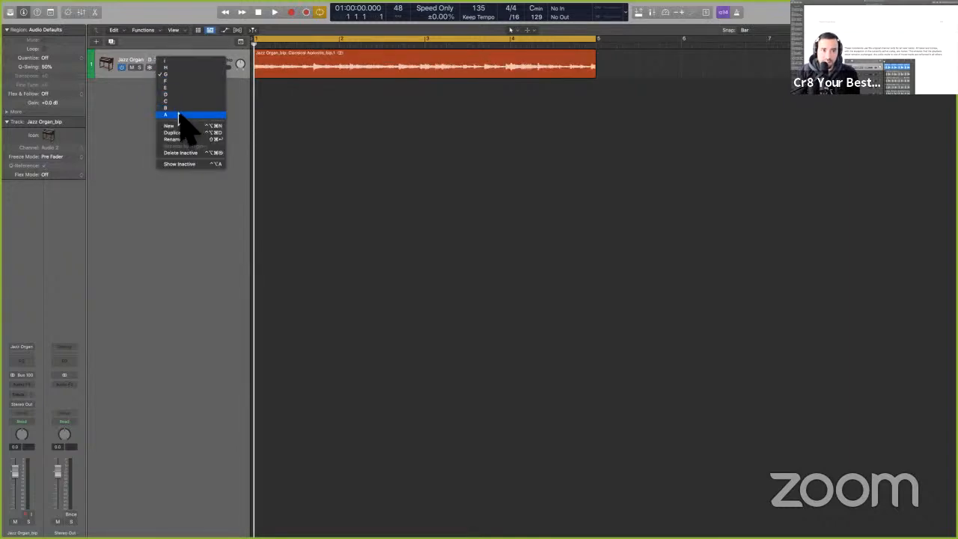
left_click(166, 114)
- Read the user guide's page 277 explanation of the shared channel strip and muted takes, comparing it with the unpack options on page 276
key("ctrl+Right")
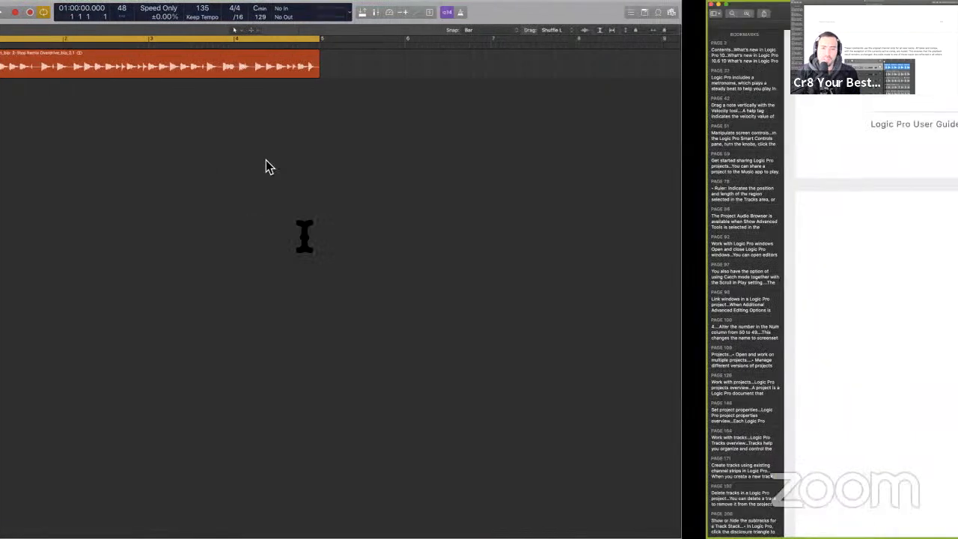
scroll(304, 236, "down", 3)
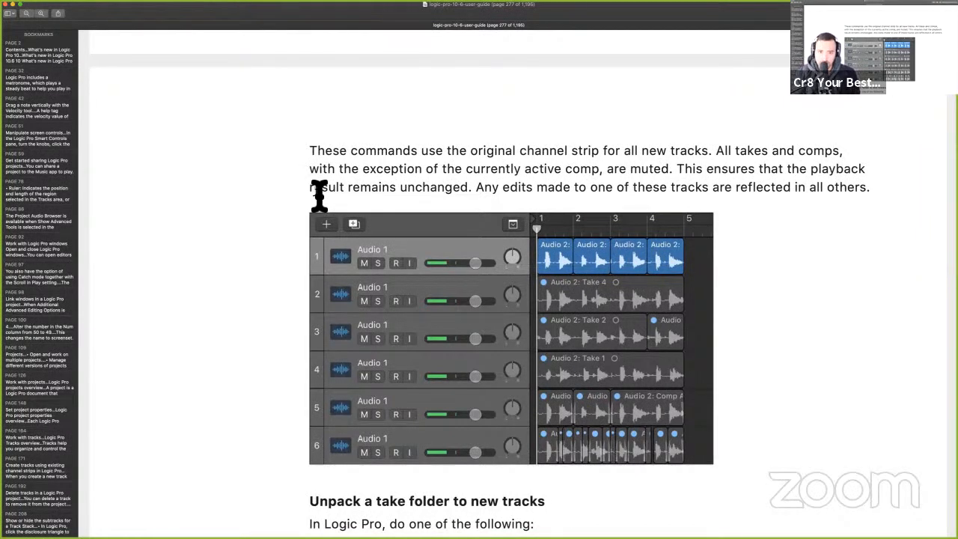
left_click_drag(328, 172, 463, 170)
left_click(495, 172)
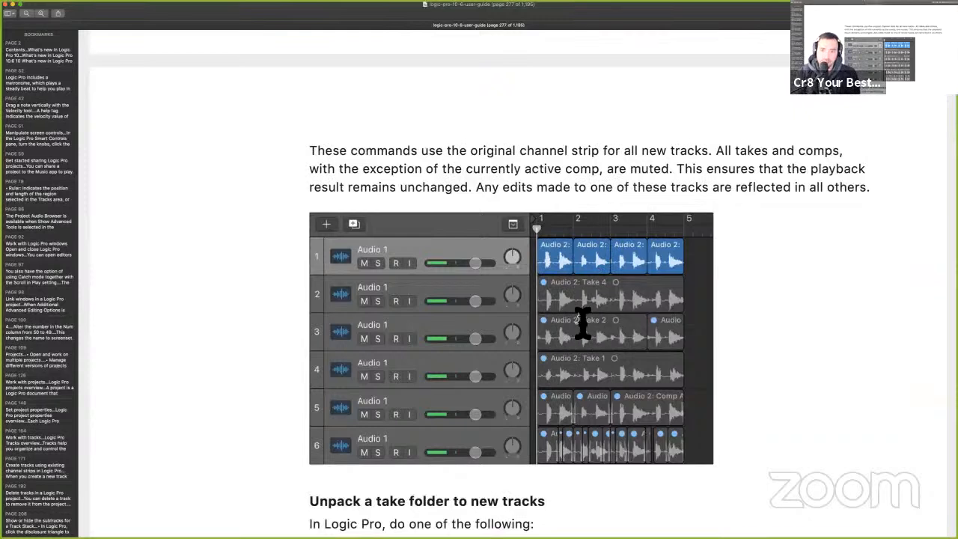
left_click_drag(676, 168, 755, 193)
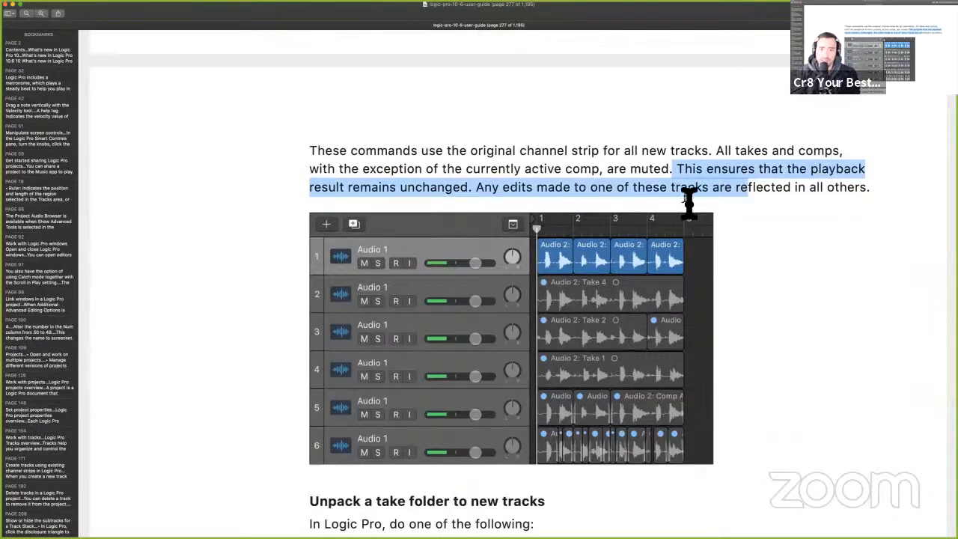
scroll(689, 194, "down", 2)
scroll(687, 201, "down", 2)
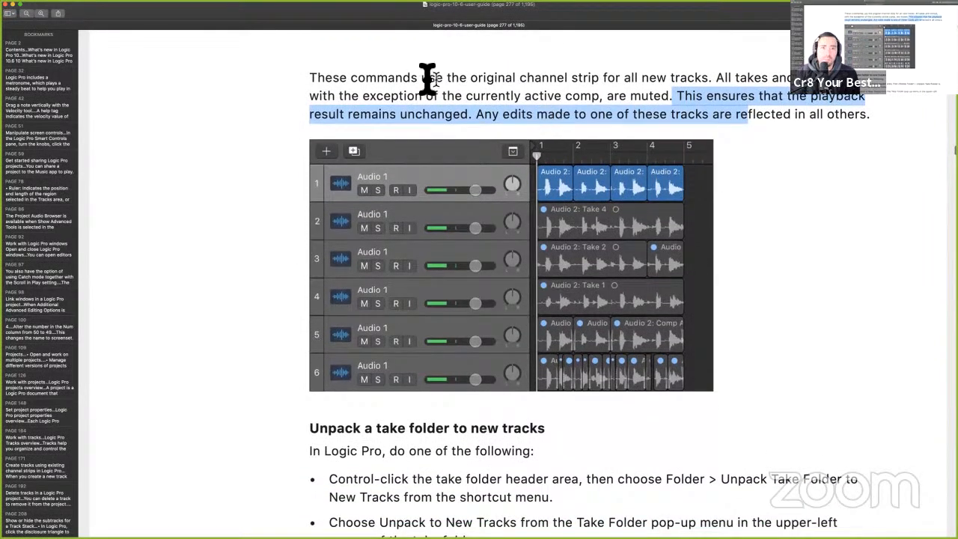
scroll(422, 81, "up", 6)
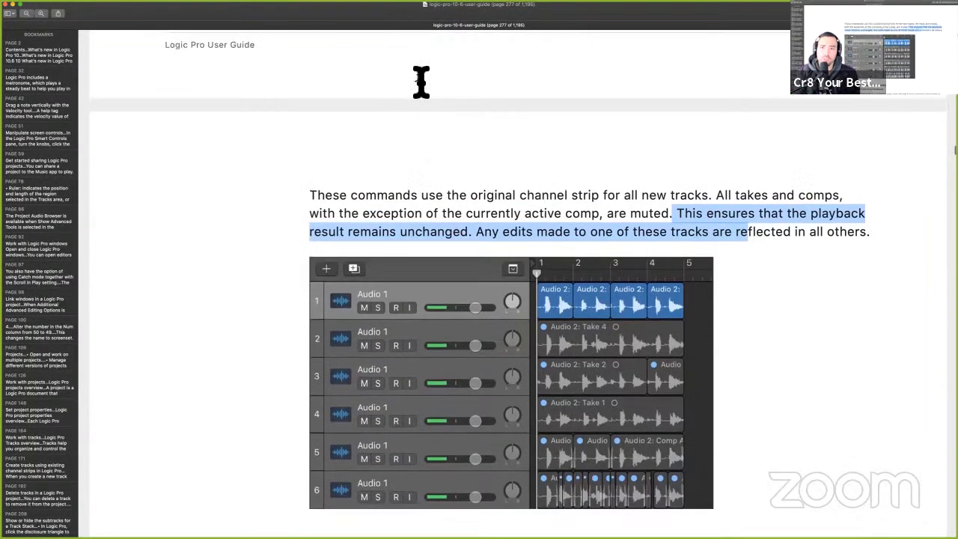
scroll(421, 81, "up", 10)
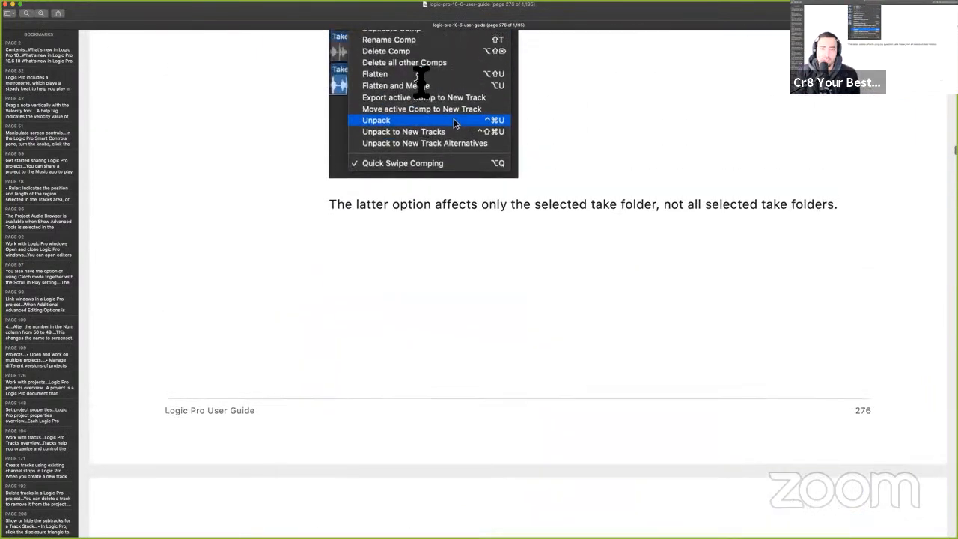
scroll(430, 374, "down", 14)
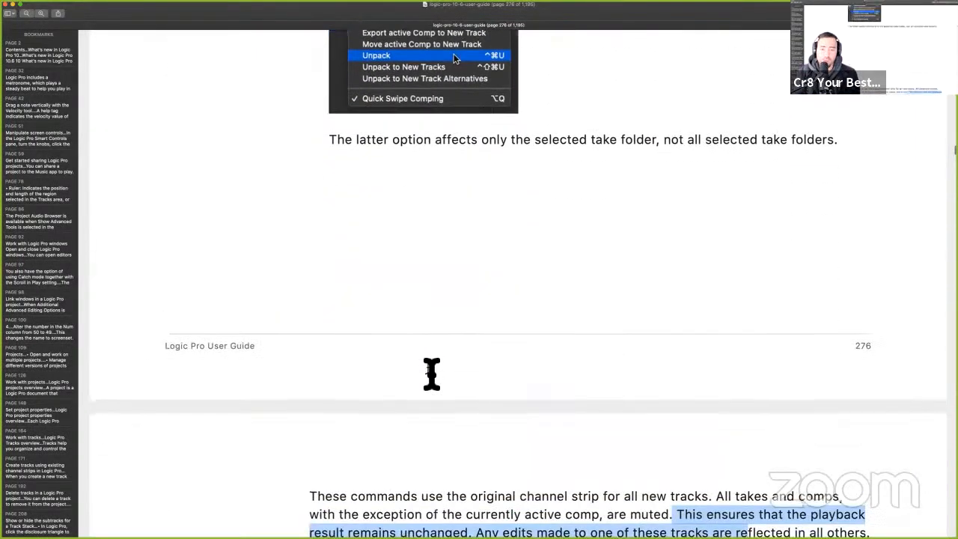
scroll(432, 375, "down", 2)
- Switch back to Logic Pro and undo the unpacking to new track alternatives
key("super+Tab")
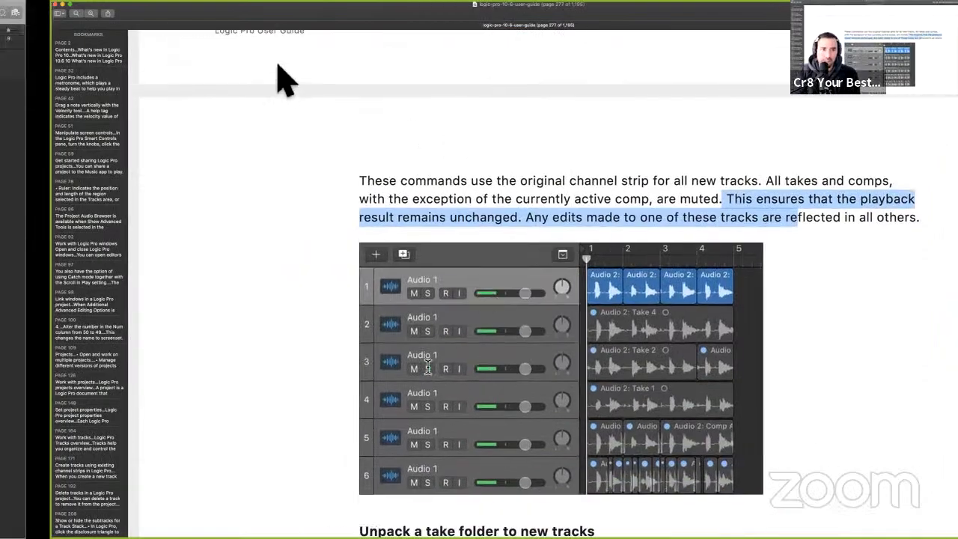
key("super+z")
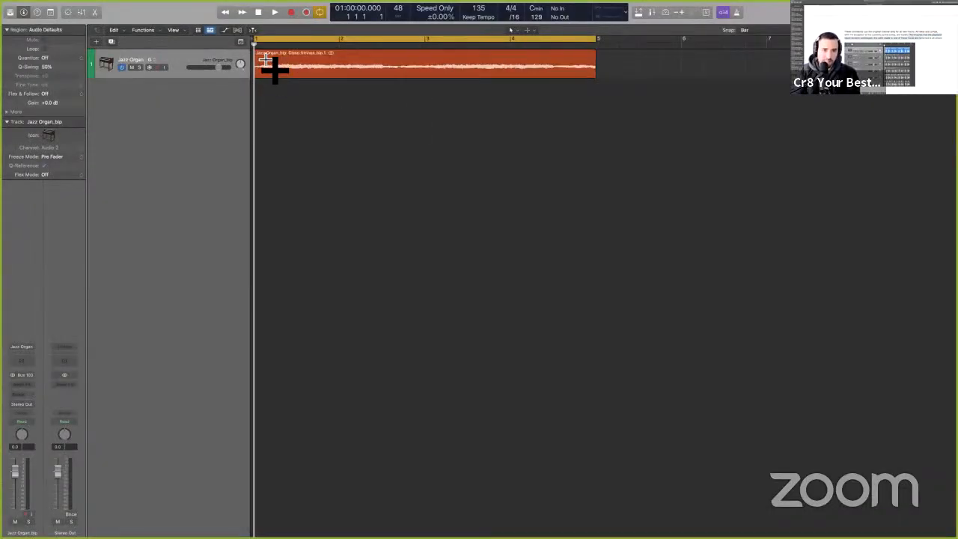
- Expand the Jazz Organ take folder and unpack it to existing tracks
left_click(264, 55)
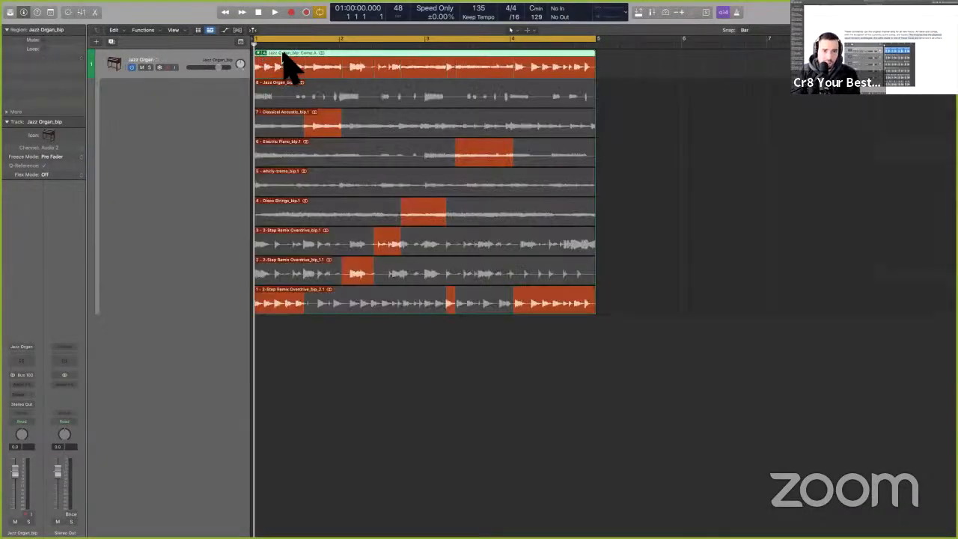
right_click(283, 53)
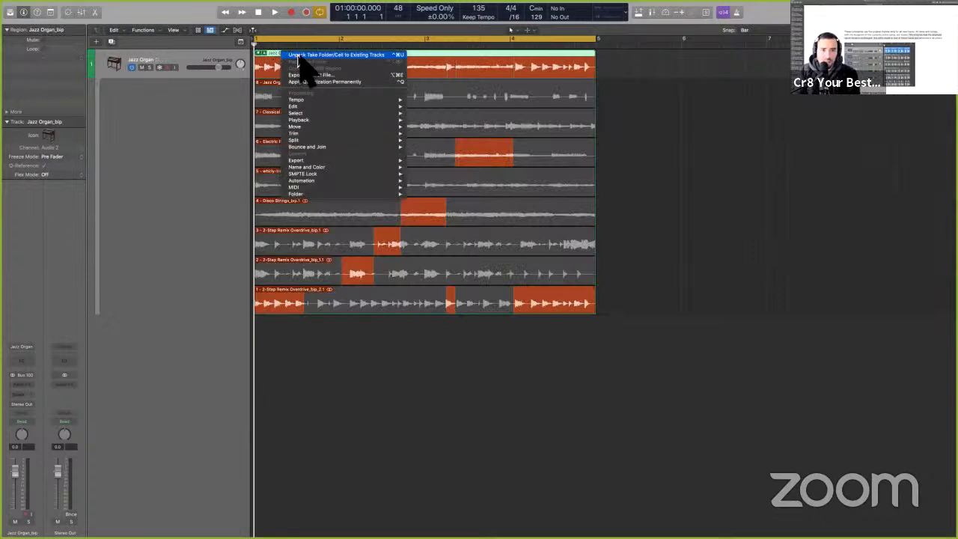
left_click(298, 55)
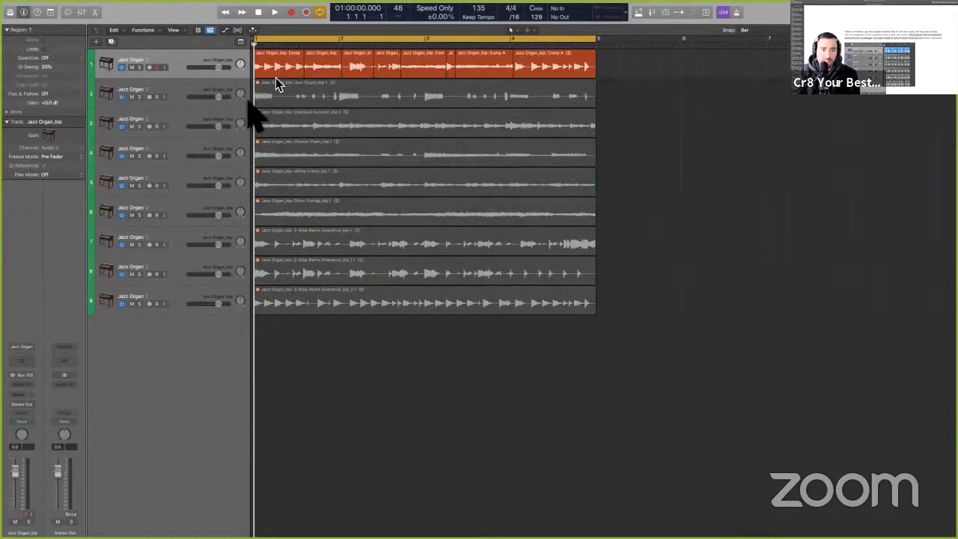
- Select track 2 and move track 3's volume fader to test the linked volume, restoring it to 0.0
left_click(172, 98)
left_click_drag(198, 135, 232, 139)
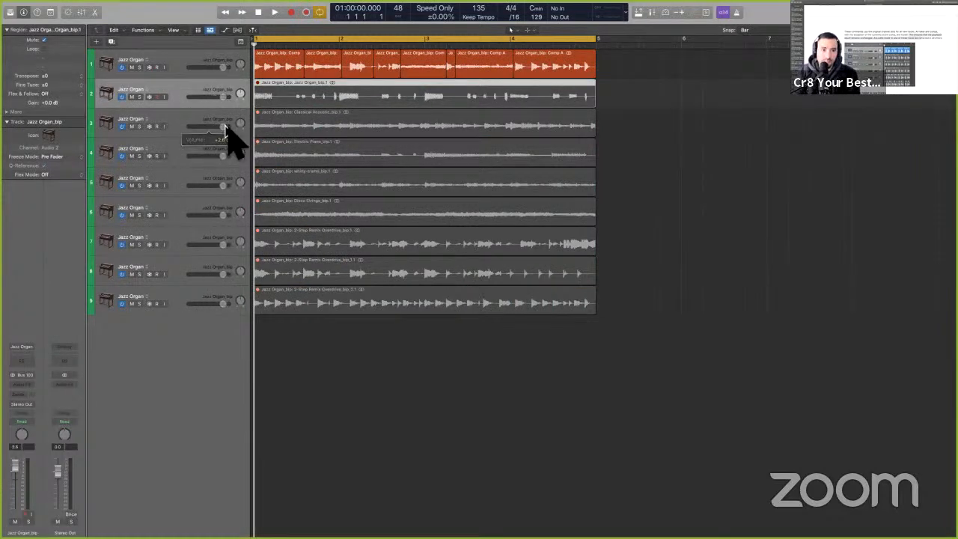
- Select the take regions on tracks 2 through 9 and unmute them
left_click_drag(592, 359, 324, 110)
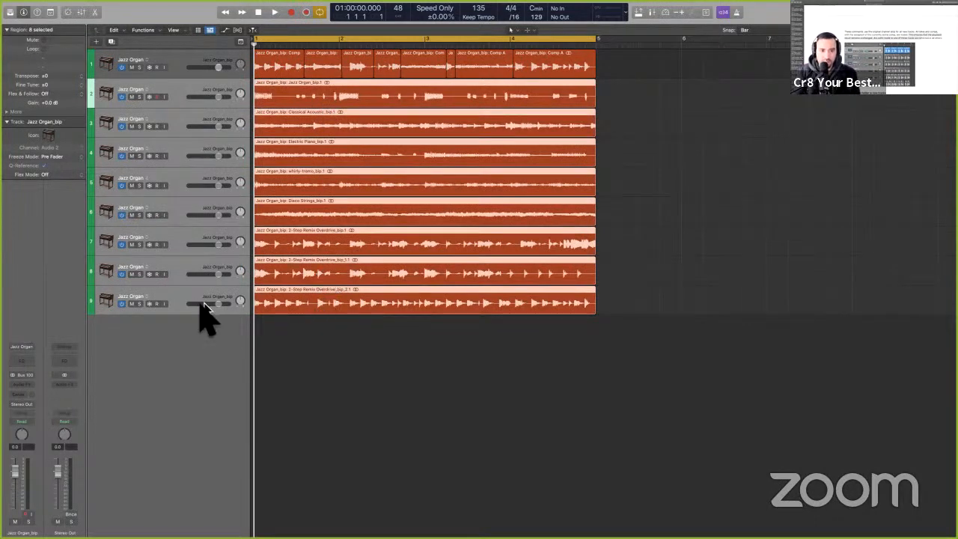
- Test the linked mute, solo and volume controls of the unpacked Jazz Organ tracks, restoring each setting
left_click(15, 522)
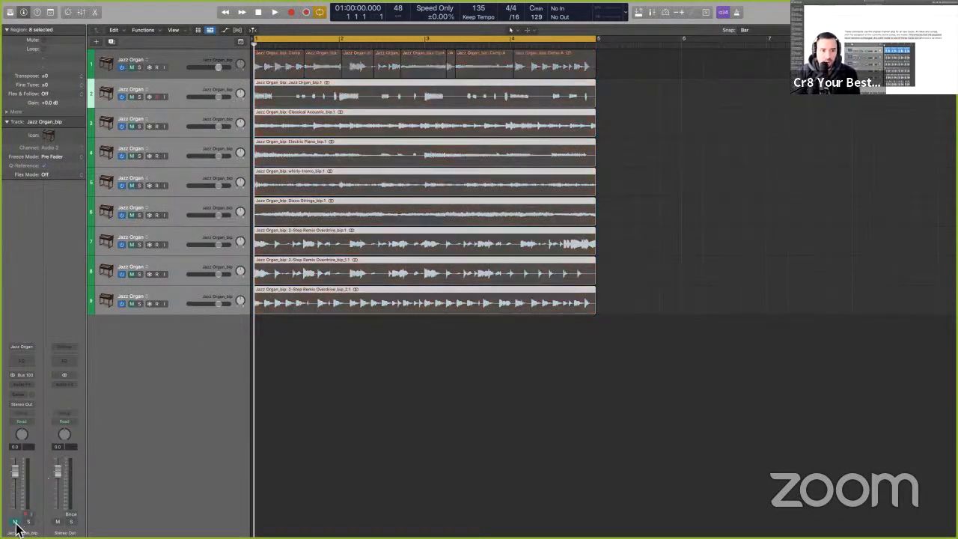
left_click(15, 522)
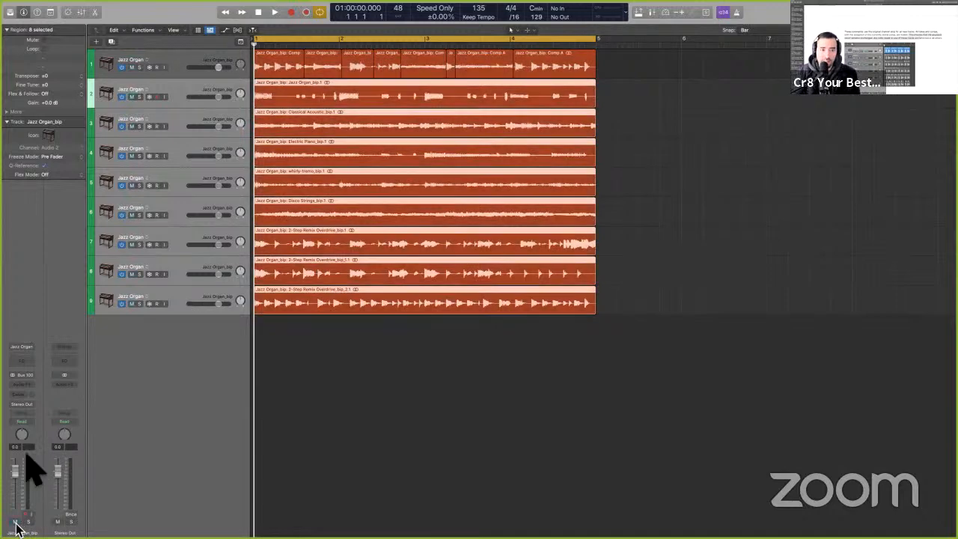
left_click(146, 62)
left_click(140, 68)
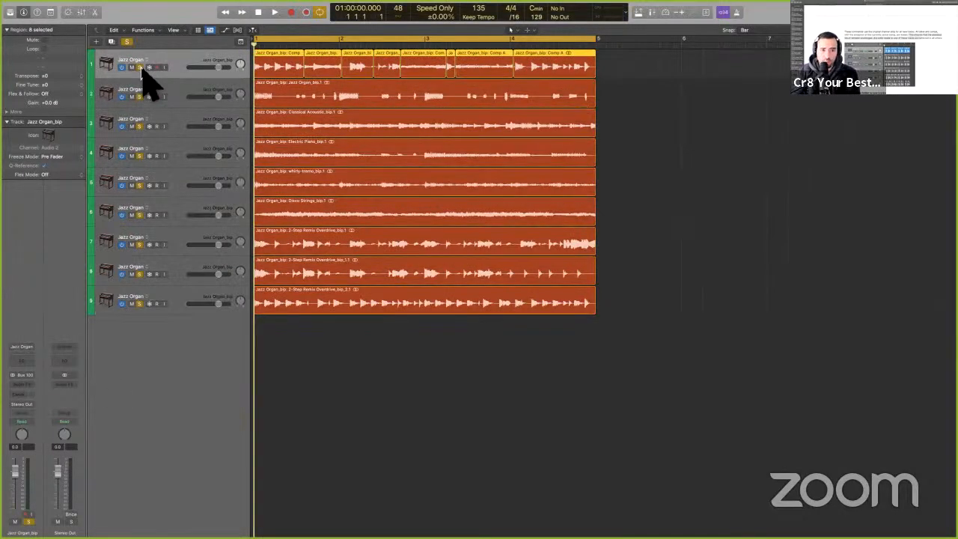
left_click(140, 67)
left_click_drag(218, 69, 241, 71)
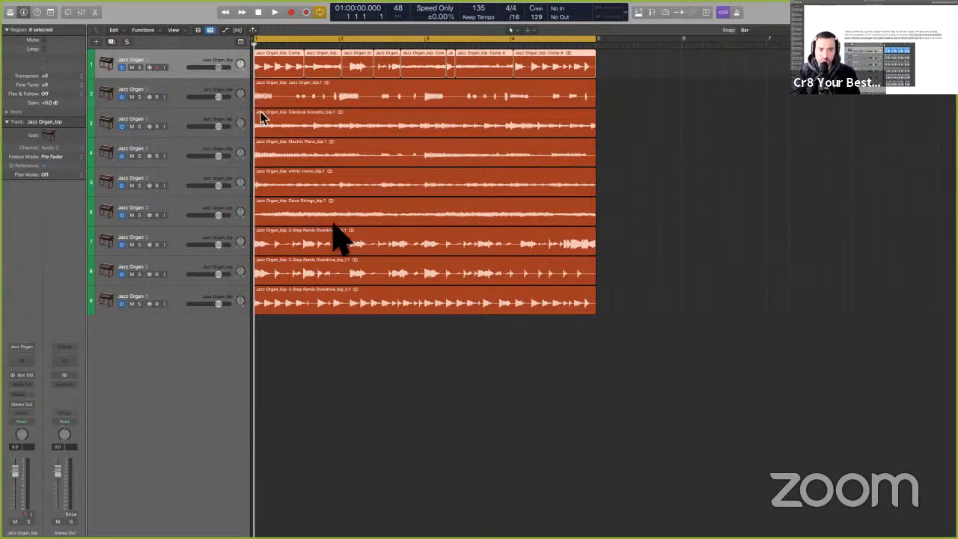
- Switch to the user guide PDF and highlight "original channel strip for all new tracks" in the text about the unpack commands
key("ctrl+Right")
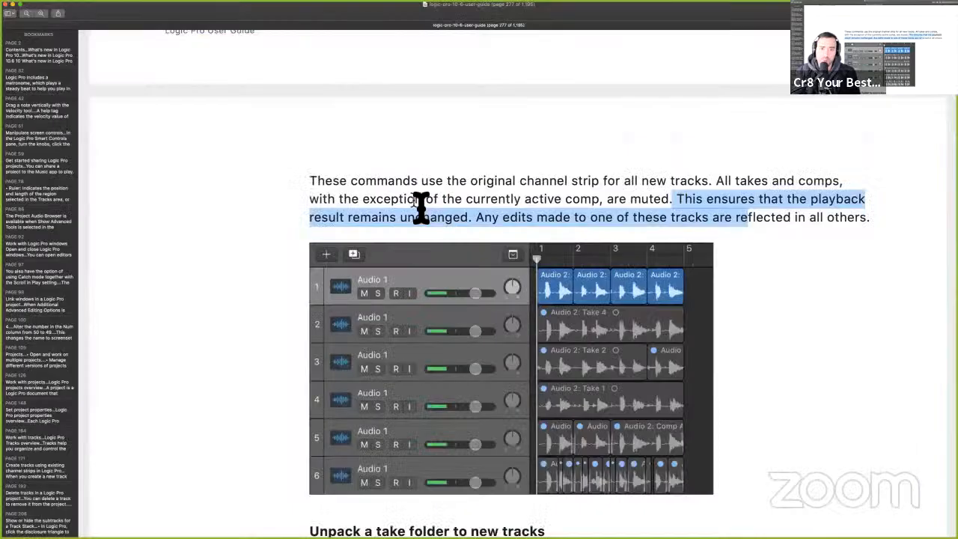
left_click(421, 207)
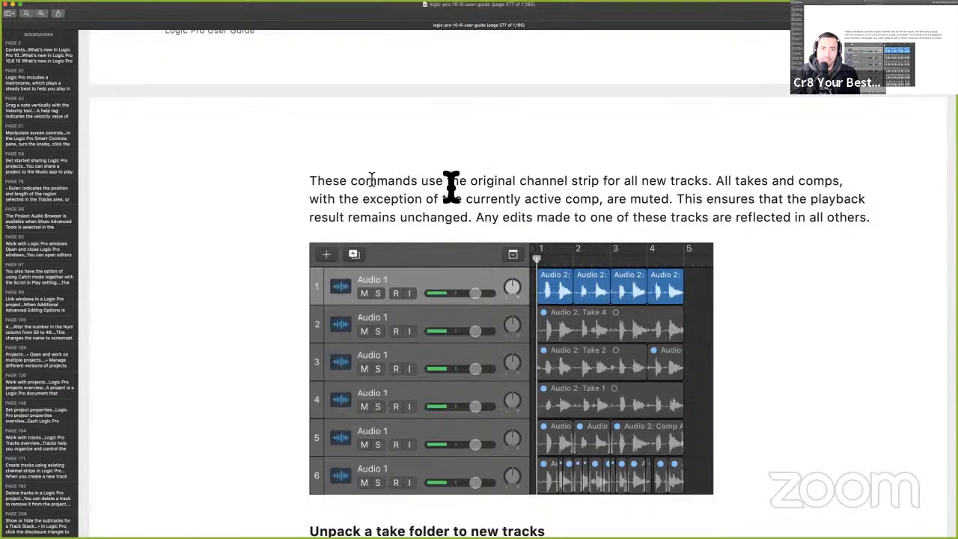
left_click_drag(470, 187, 720, 187)
key("ctrl+super+h")
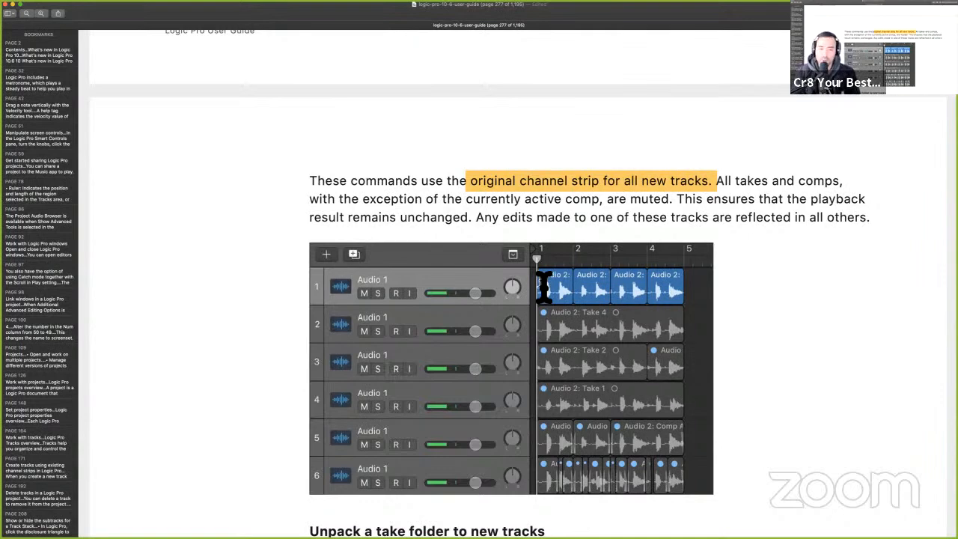
- Switch back to Logic Pro and mute the take regions on tracks 9 and 8 with the Mute tool
key("ctrl+Left")
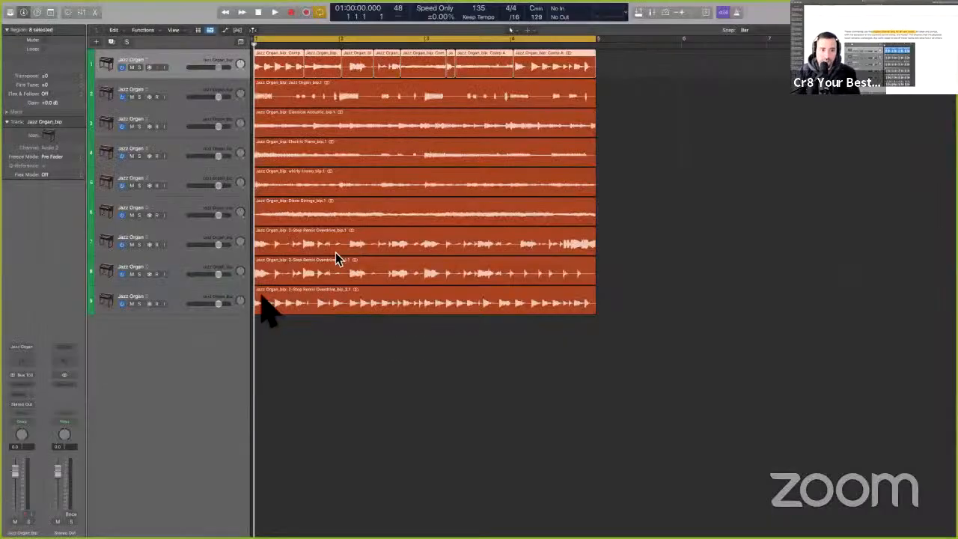
left_click(274, 278)
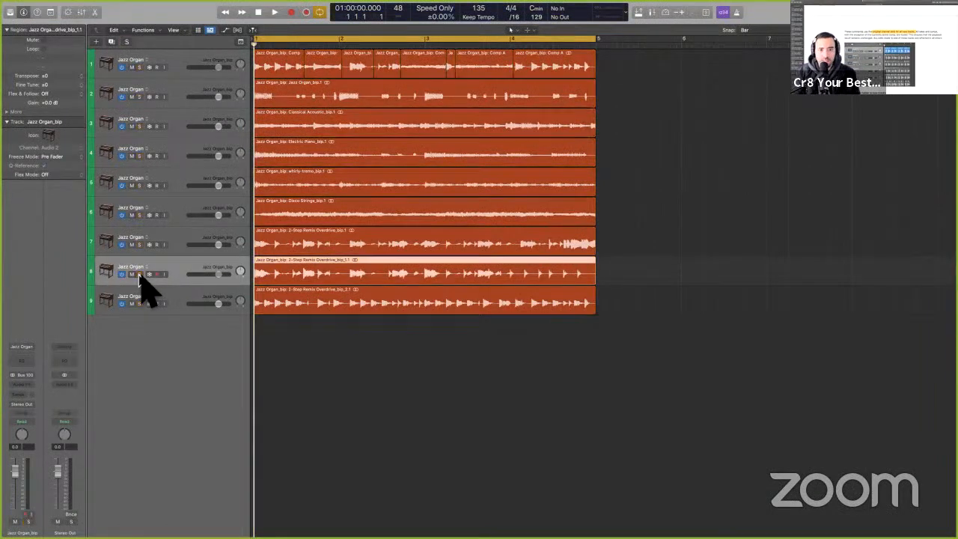
left_click(360, 353)
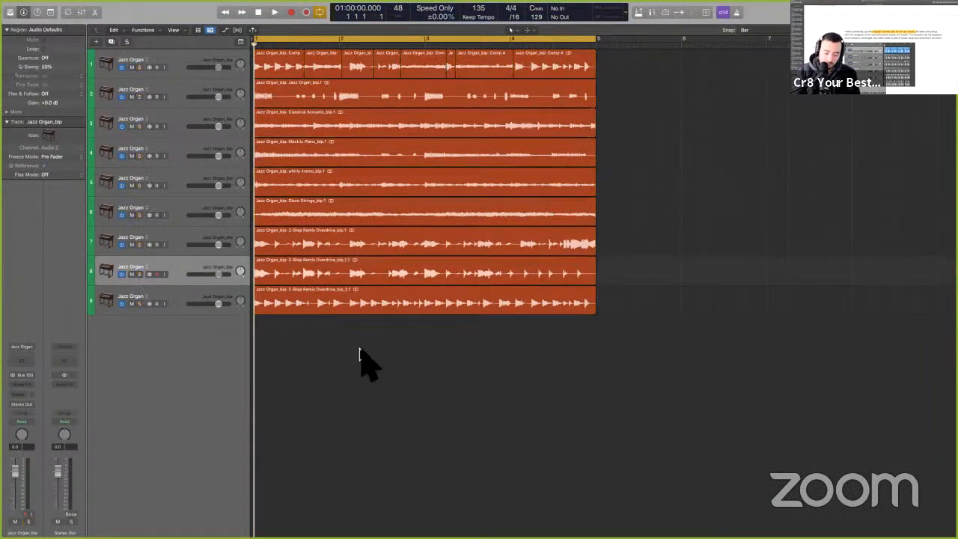
key("t")
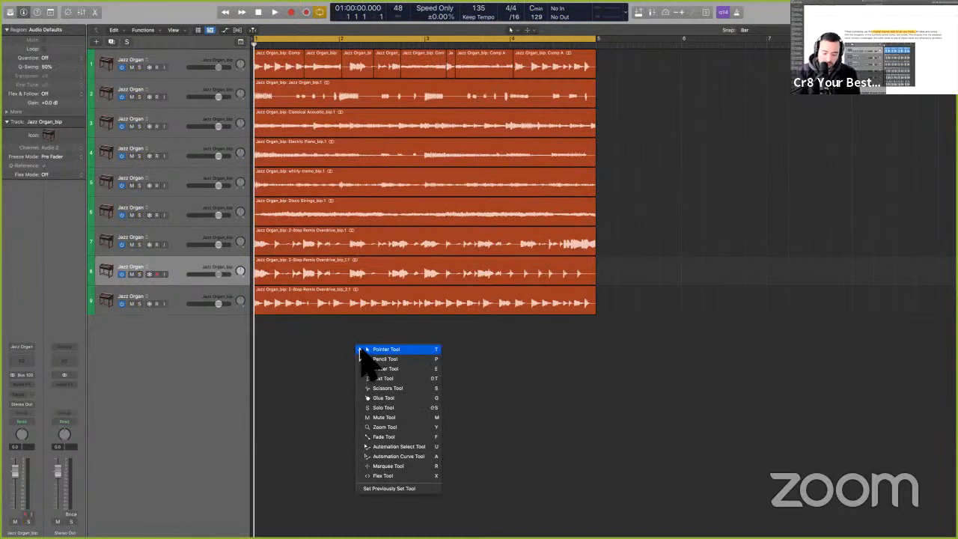
key("m")
left_click(334, 304)
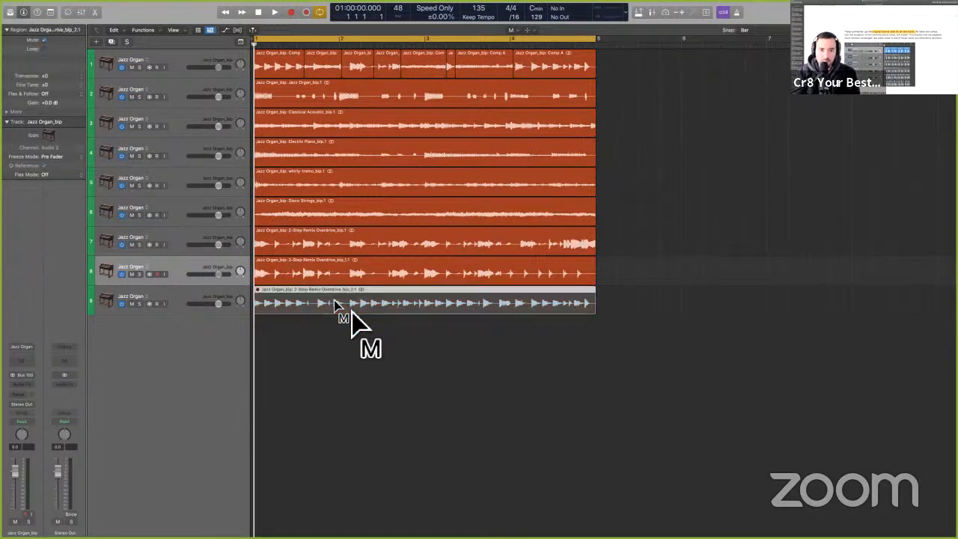
left_click(337, 275)
- Select all regions on tracks 1 through 6 and mute them together, leaving track 7 active
key("t")
key("t")
left_click_drag(669, 214, 280, 30)
key("t")
key("m")
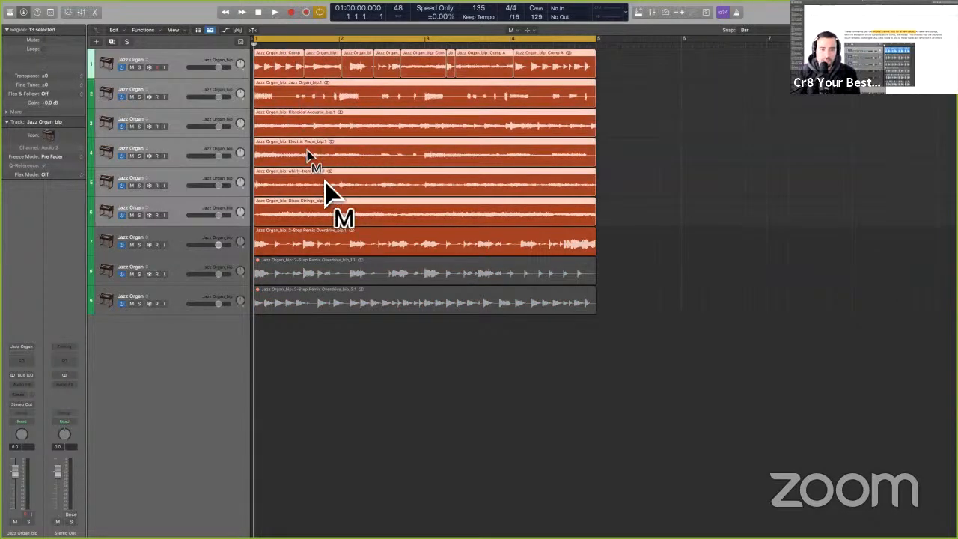
left_click(318, 211)
key("t")
key("t")
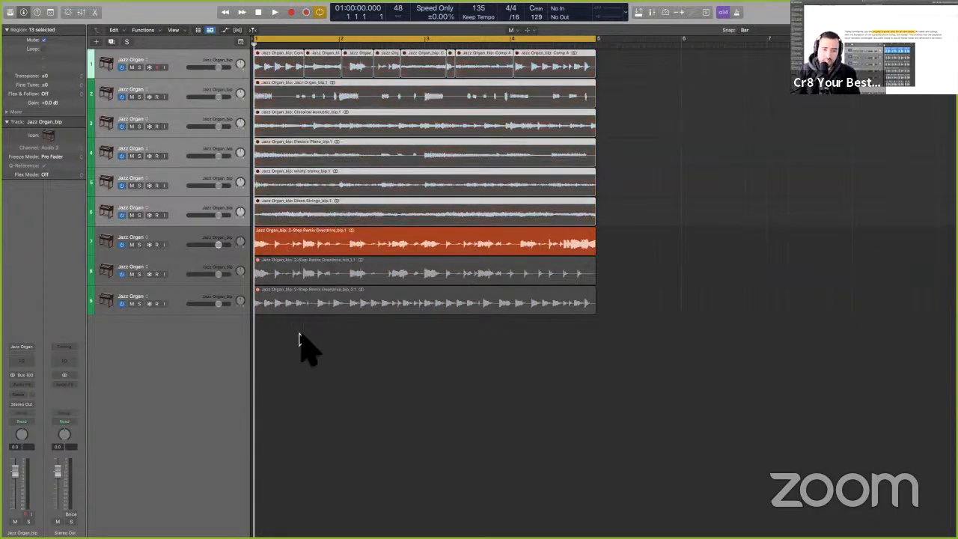
- Play the track 7 take briefly and delete its section between bars 2 and 3 using the Marquee tool
key("space")
key("t")
key("r")
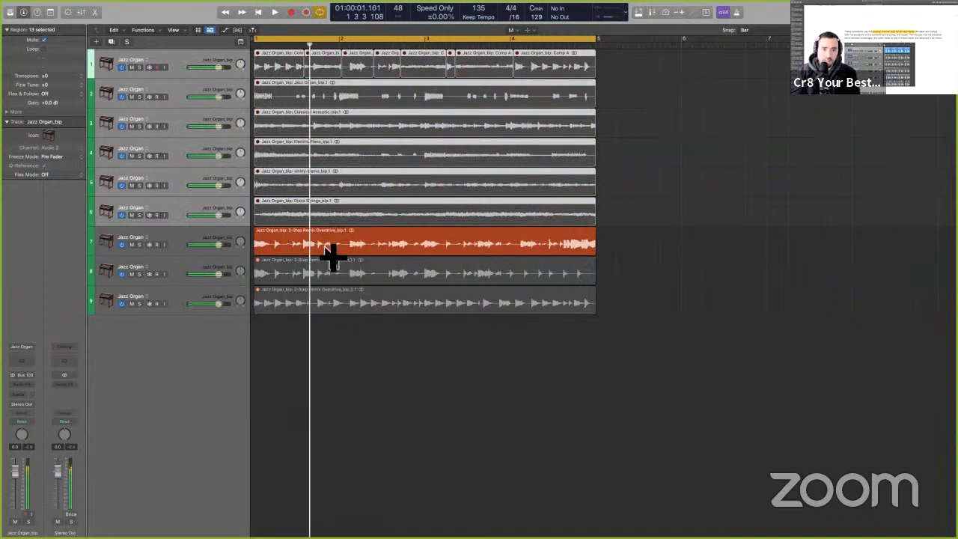
left_click(345, 246)
left_click_drag(345, 246, 425, 246)
key("t")
key("m")
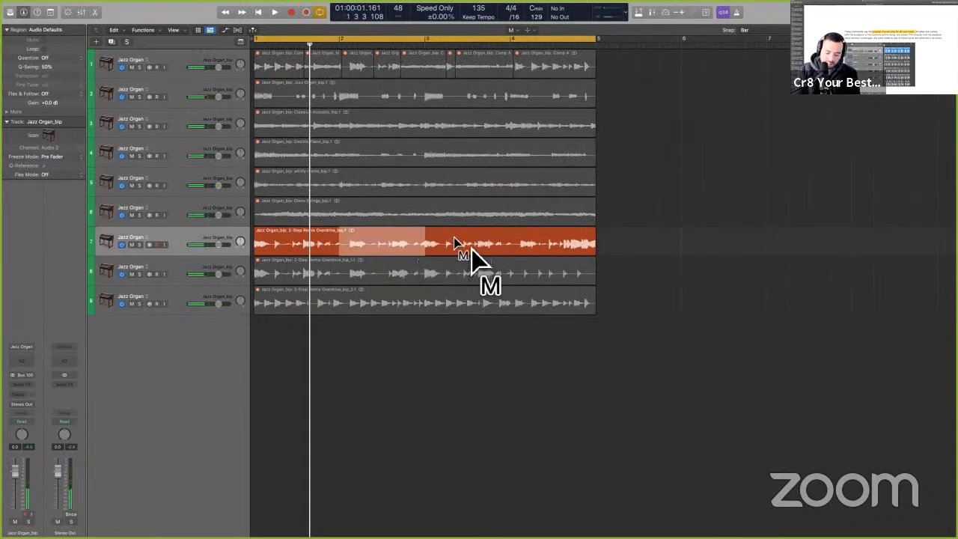
key("BackSpace")
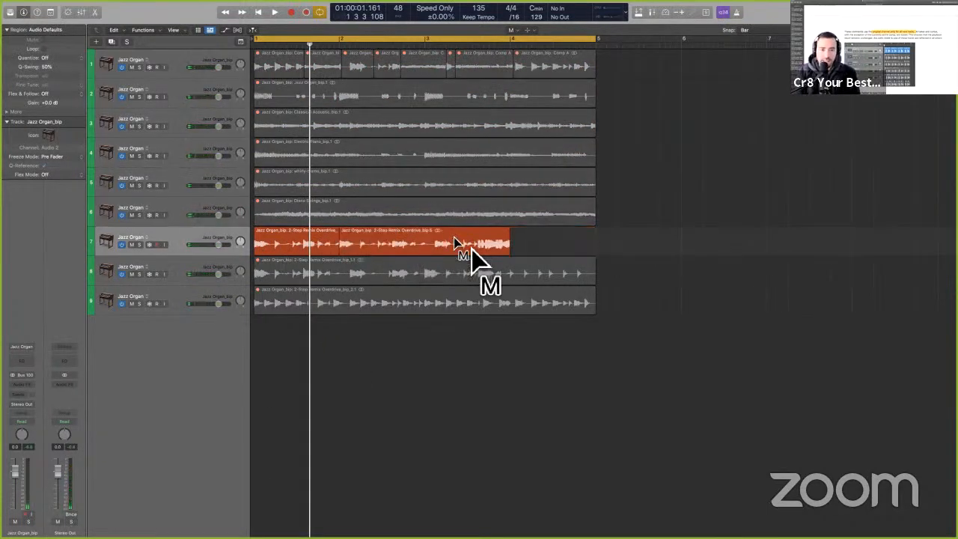
key("super+z")
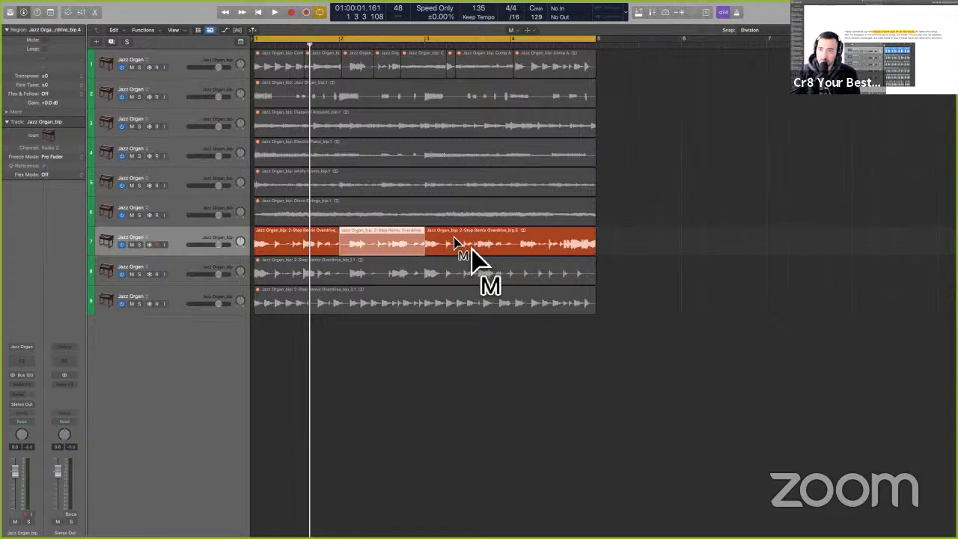
key("BackSpace")
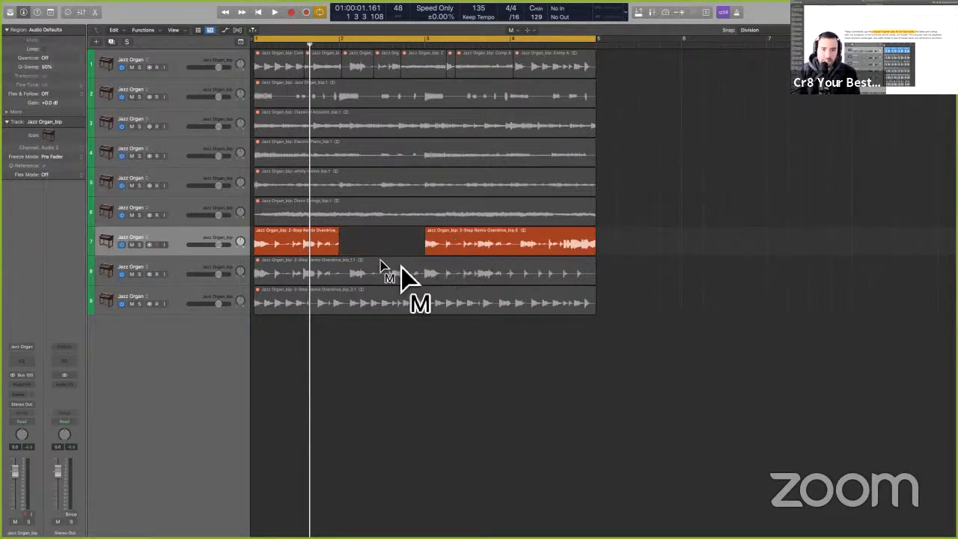
- Unmute the Disco Strings region on track 6 and trim its start to about bar 2
key("t")
key("t")
key("t")
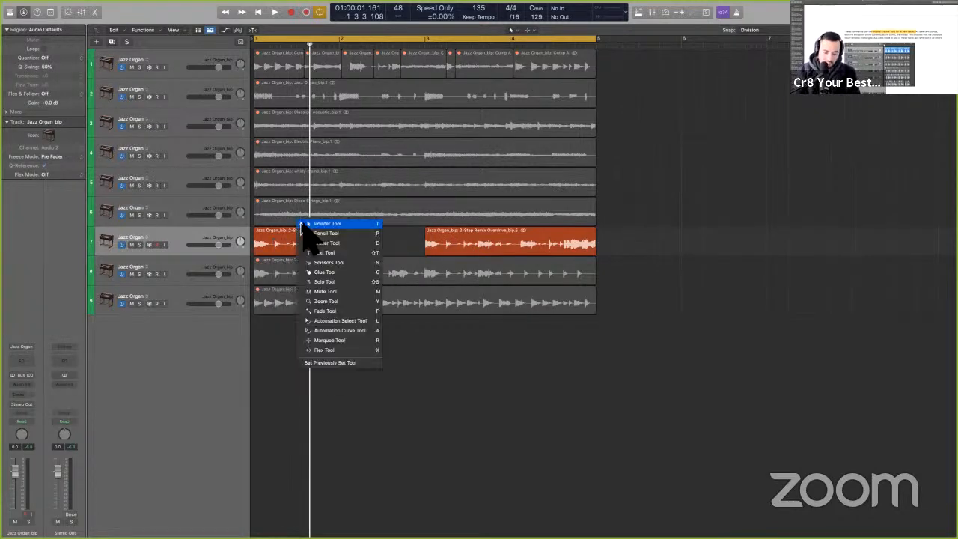
key("m")
left_click(308, 216)
key("t")
key("t")
left_click_drag(292, 222, 338, 224)
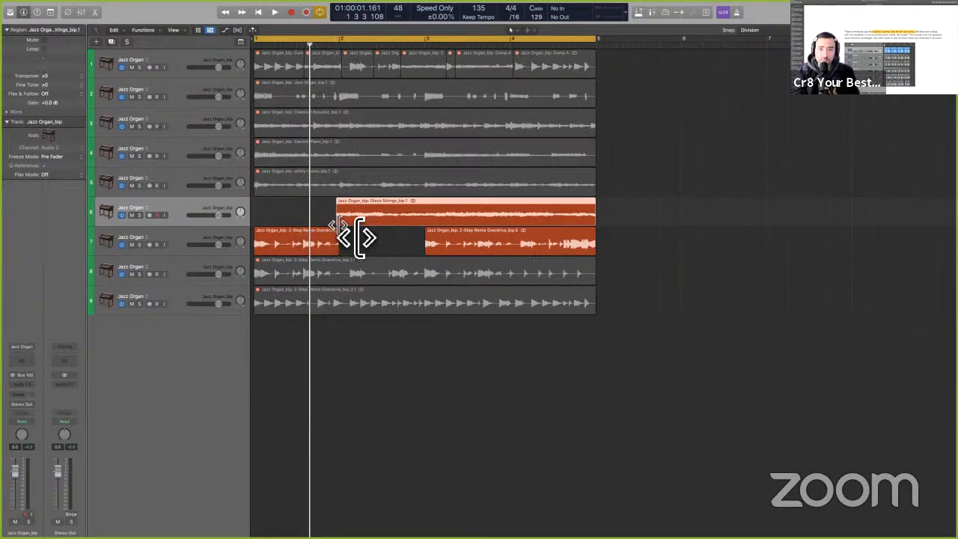
- Split the Disco Strings region at bar 3, delete the part after it, and play back the manual comp
key("t")
key("i")
left_click_drag(424, 208, 424, 208)
key("Delete")
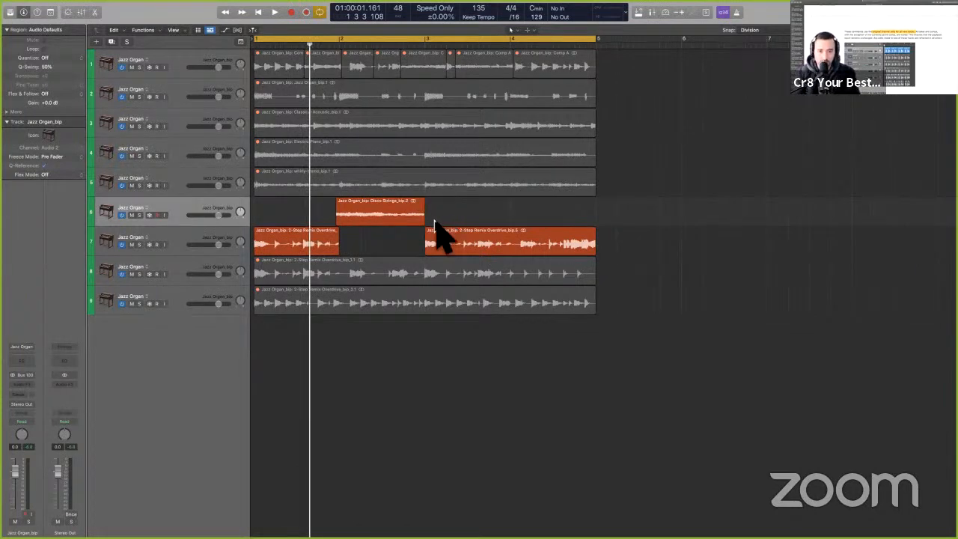
key("space")
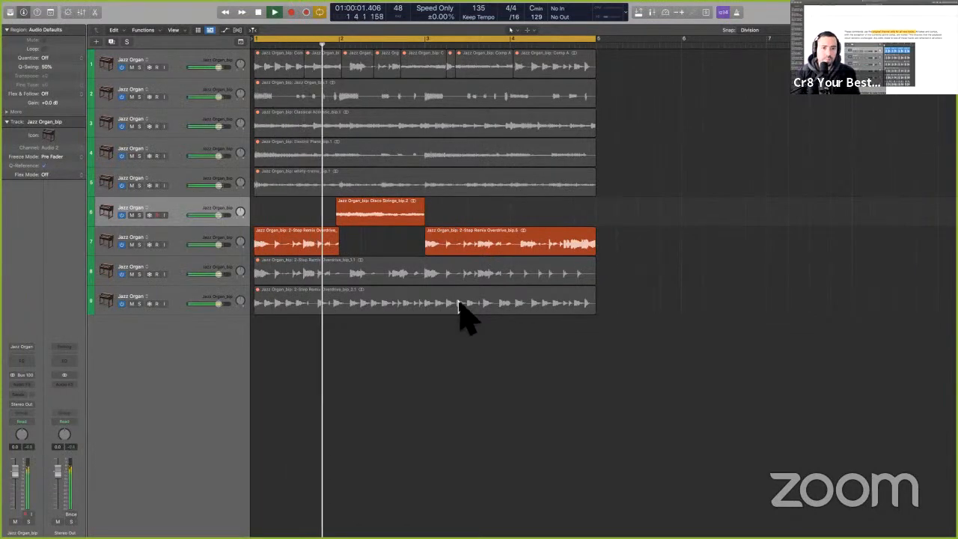
key("space")
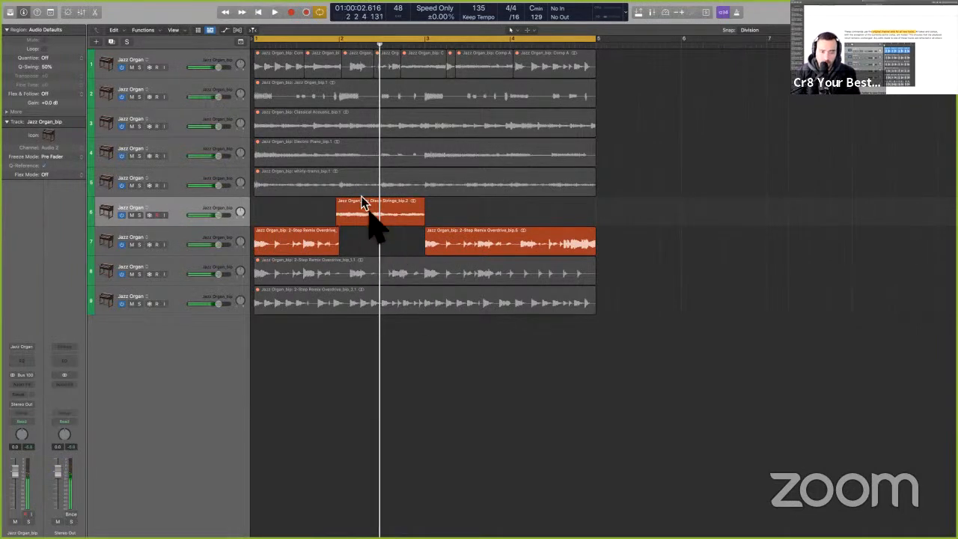
- Undo the region edits, the muting and the unpacking to restore the expanded Jazz Organ take folder
key("super+z")
key("super+z")
key("super+z")
key("super+z")
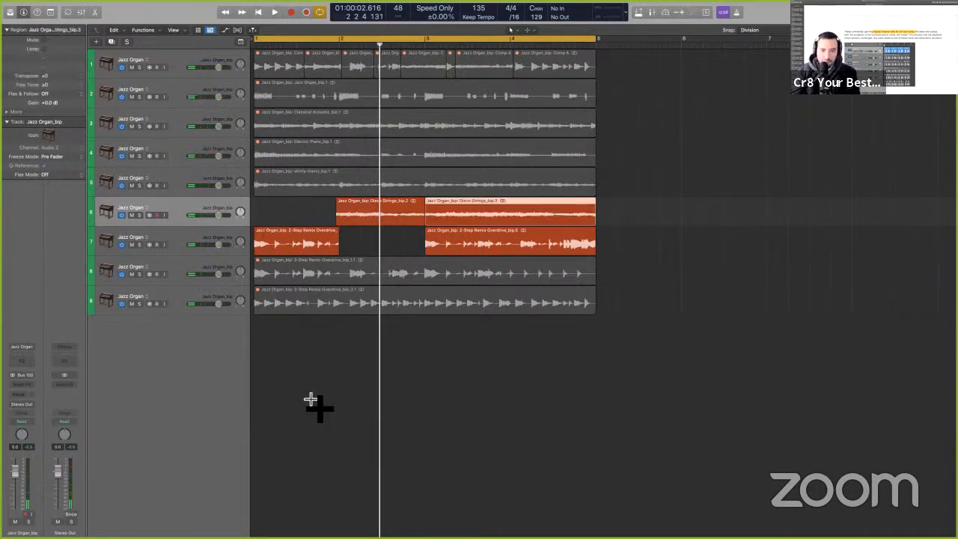
key("super+z")
key("super+z")
key("super+z")
key("super+z")
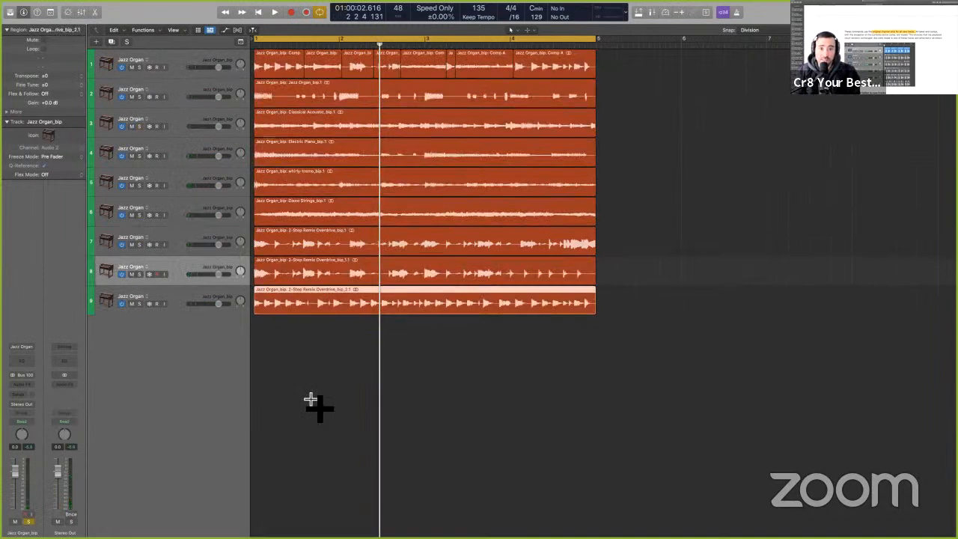
key("super+z")
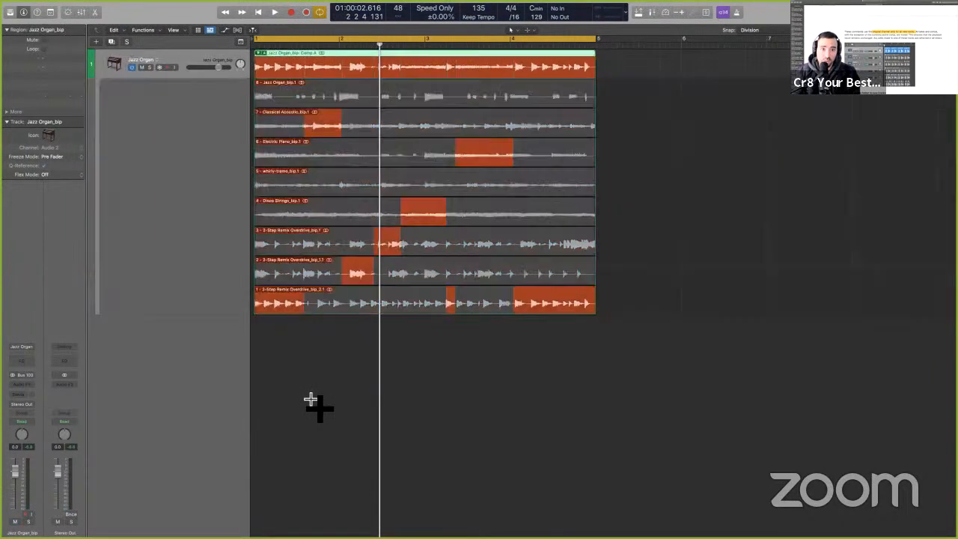
- Try swiping new comp sections on the Disco Strings and whirly takes, then undo them and expand the take folder again
mouse_move(317, 223)
left_mouse_down()
mouse_move(310, 220)
mouse_move(334, 219)
left_mouse_up()
left_click_drag(380, 188, 459, 188)
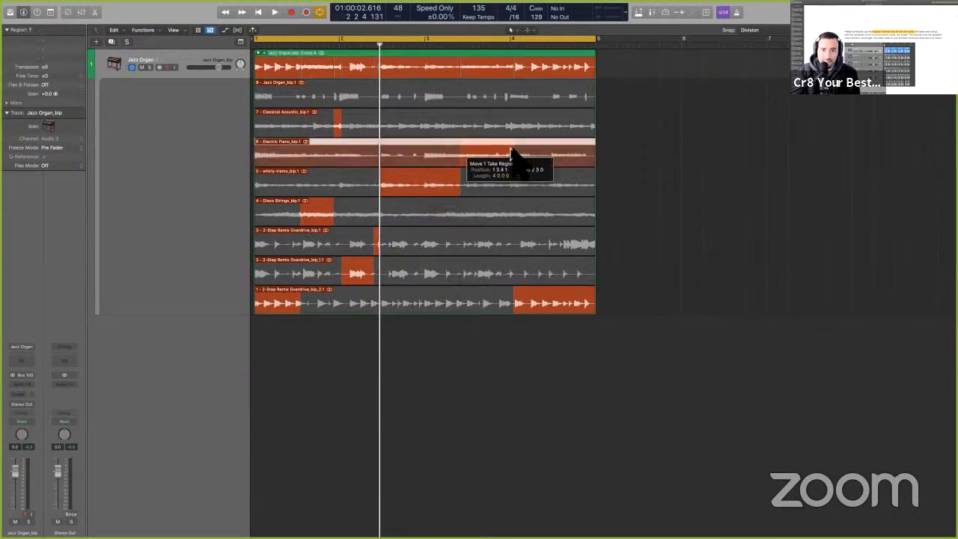
key("super+z")
key("super+z")
key("super+z")
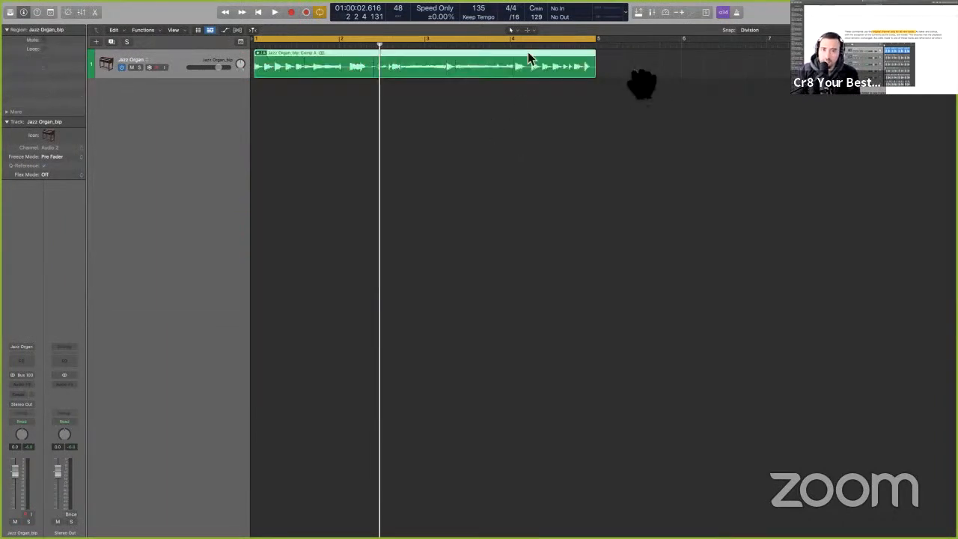
left_click(259, 54)
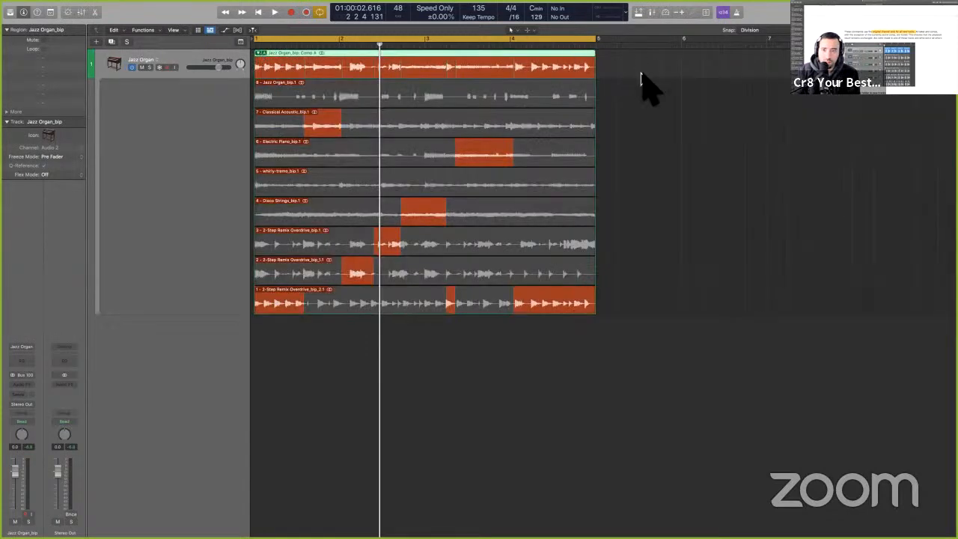
- Toggle Alignment Guides in the snap options
left_click(749, 30)
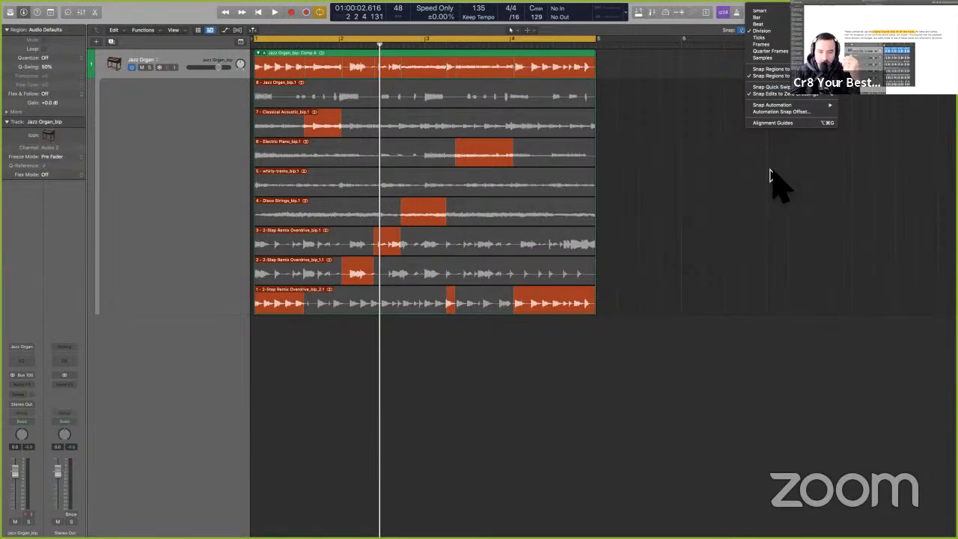
left_click(769, 124)
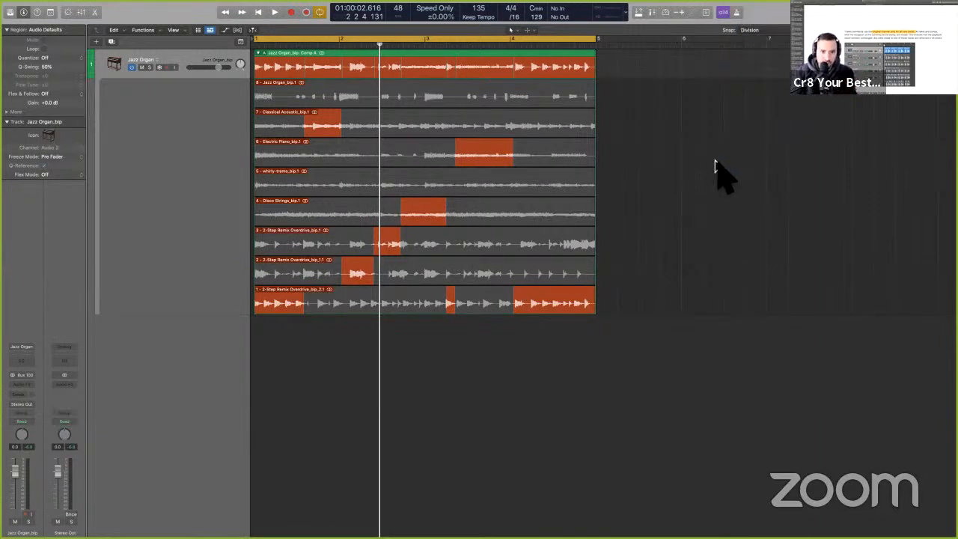
- Switch to the user guide PDF and read the section on unpacking a take folder to new tracks
key("ctrl+Right")
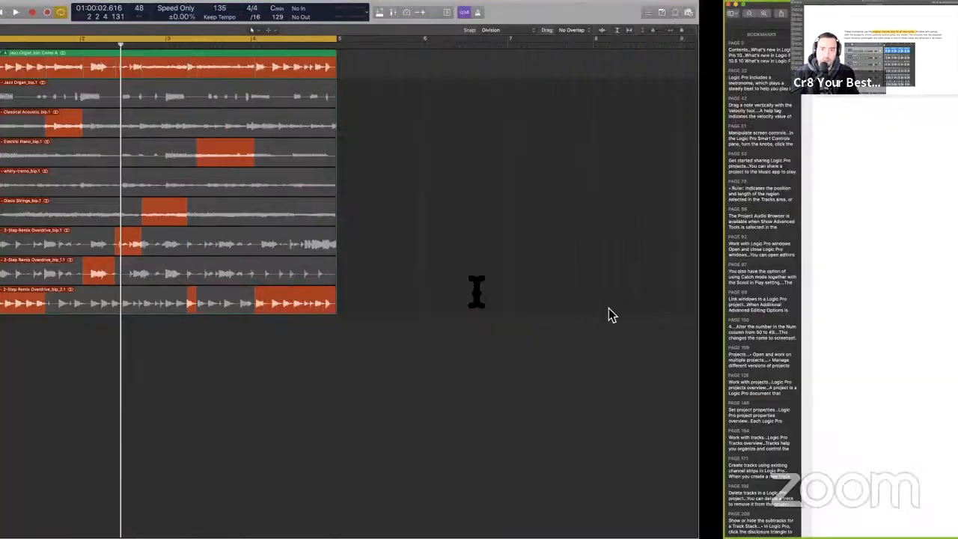
scroll(476, 292, "down", 6)
left_click_drag(327, 283, 472, 284)
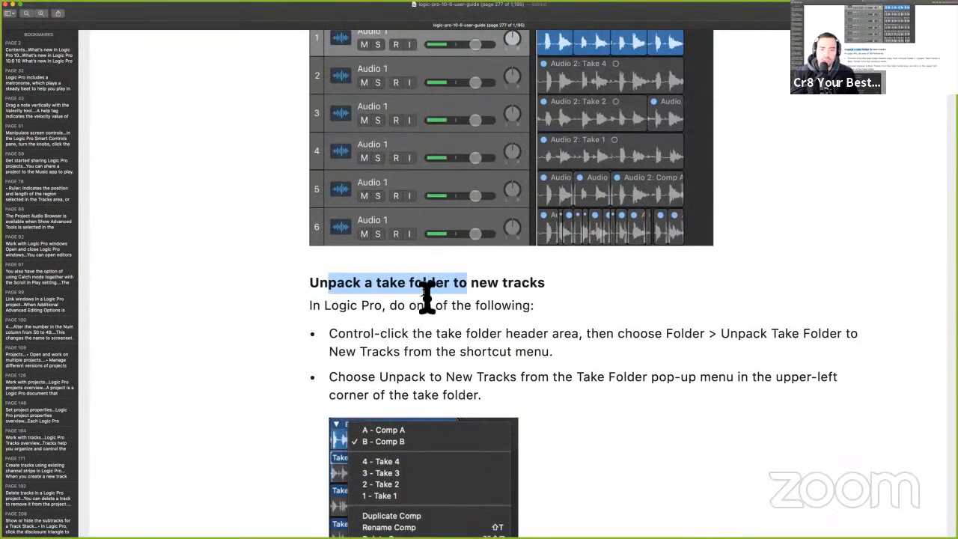
scroll(427, 296, "down", 4)
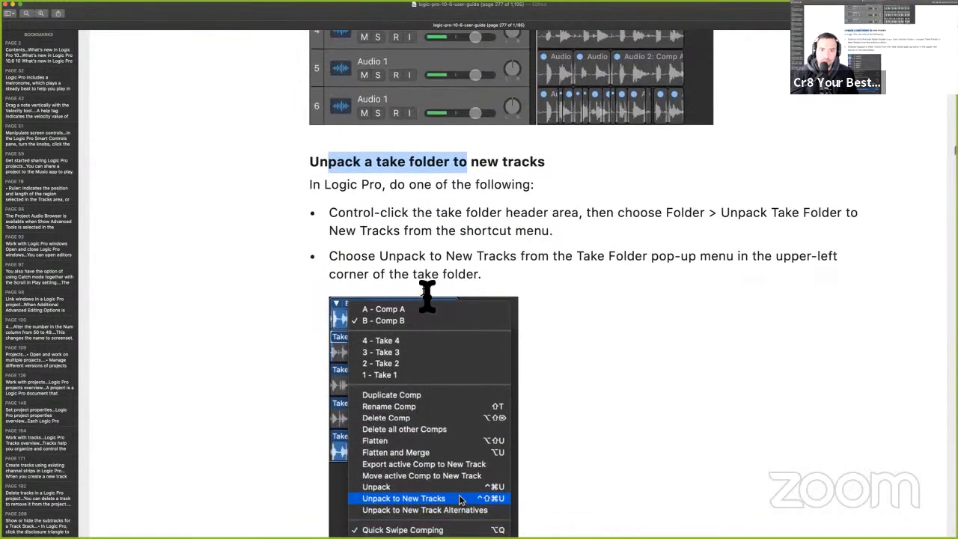
scroll(427, 296, "down", 2)
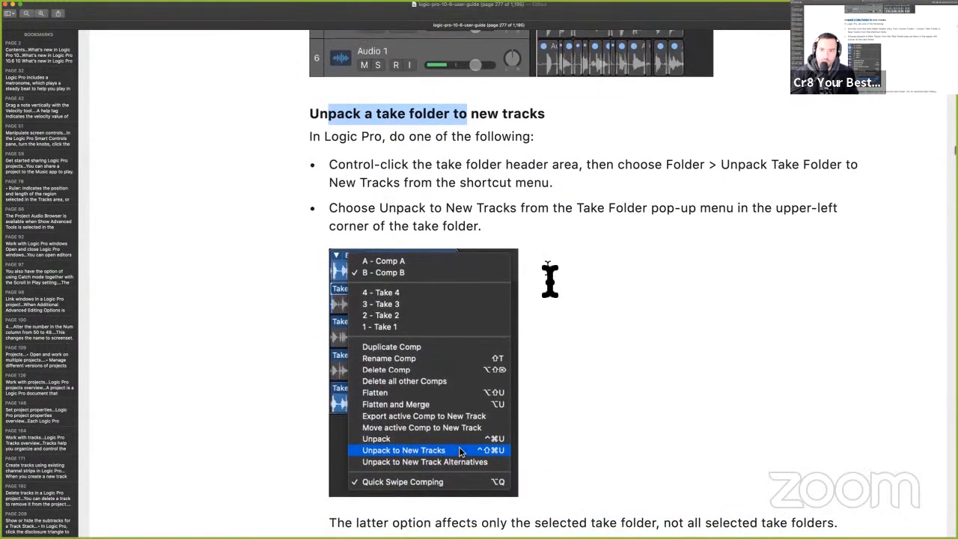
scroll(542, 312, "down", 4)
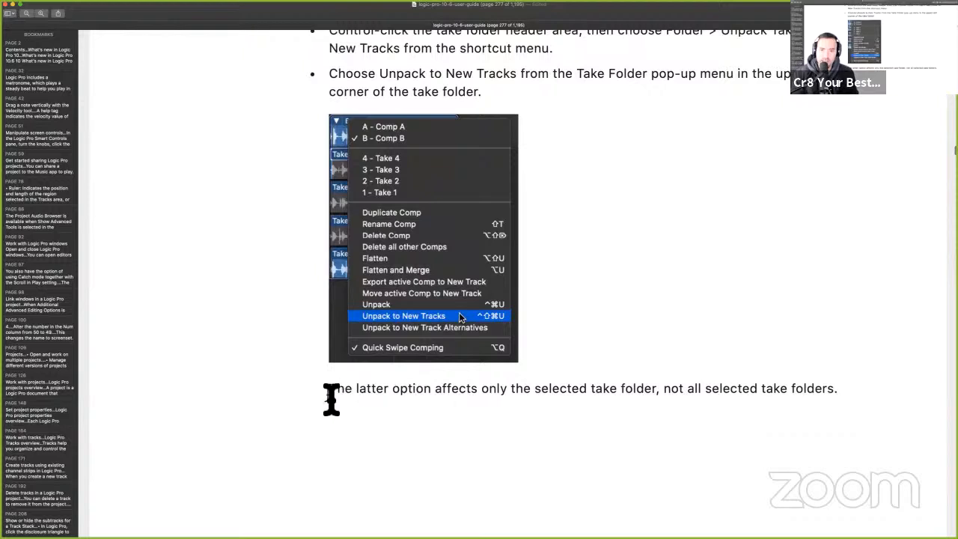
scroll(332, 399, "up", 2)
left_click_drag(330, 133, 532, 159)
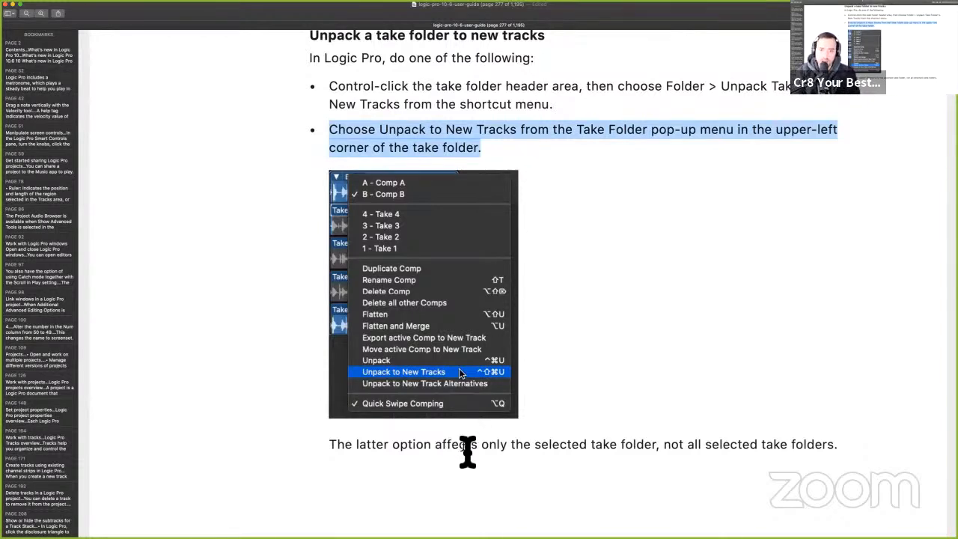
scroll(517, 450, "down", 3)
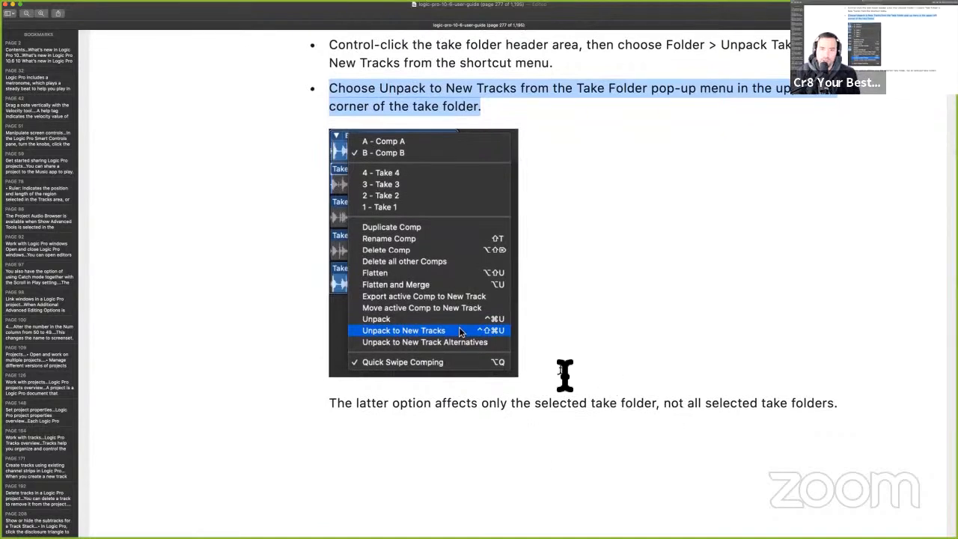
- Switch to Logic Pro and divide the Jazz Organ take folder into three, midway through bar 2 and just after bar 3
key("ctrl+Left")
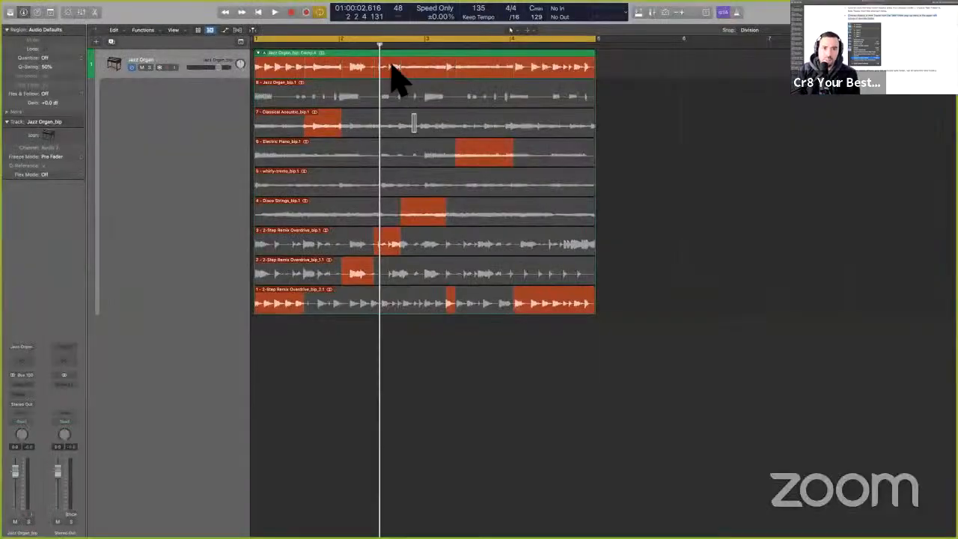
left_click_drag(388, 65, 438, 72)
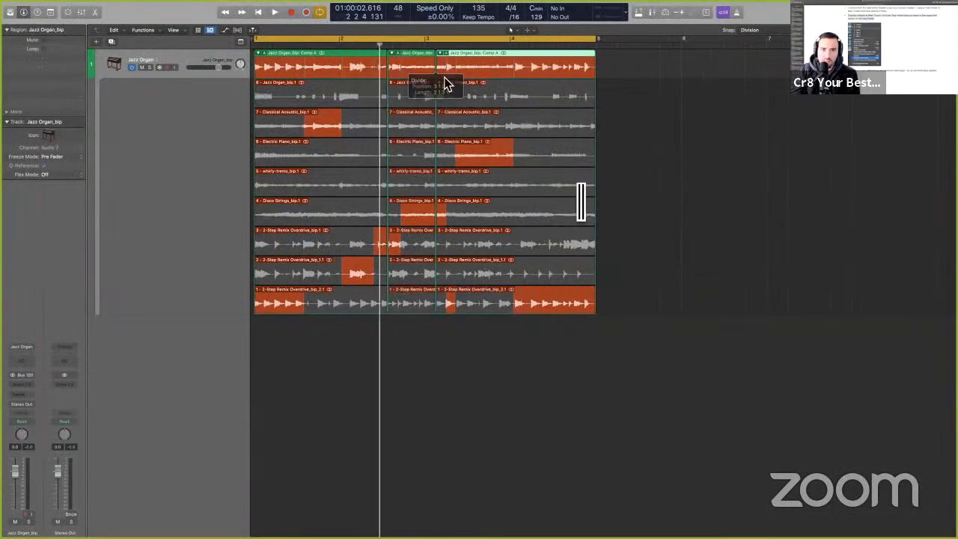
left_click_drag(698, 328, 308, 62)
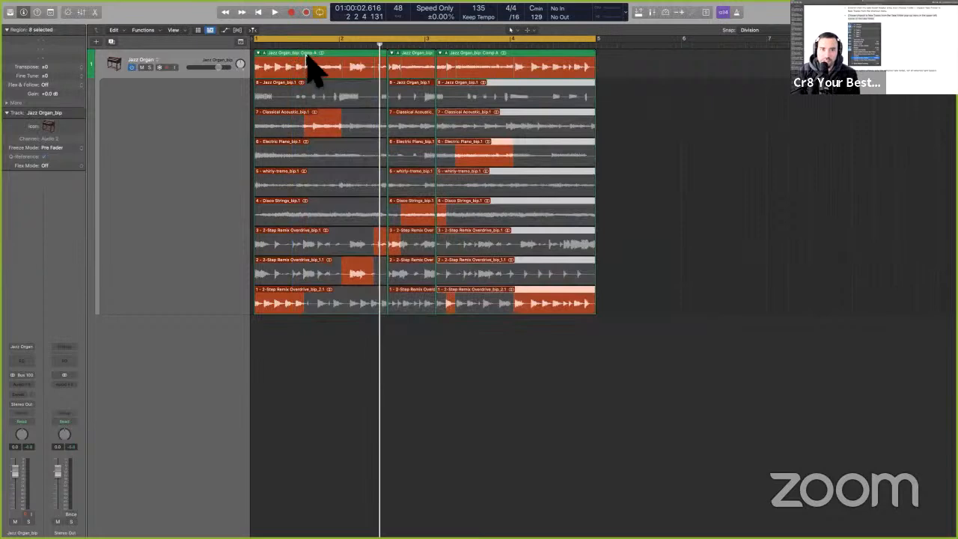
- Try moving the last Jazz Organ take folder to bar 5 and undo the move
left_click(500, 54)
left_click_drag(500, 54, 635, 67)
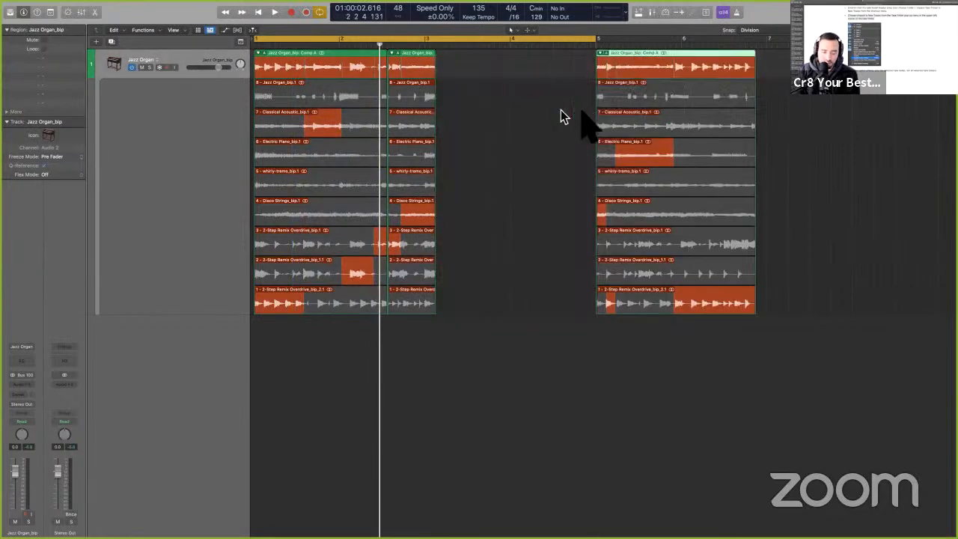
key("super+z")
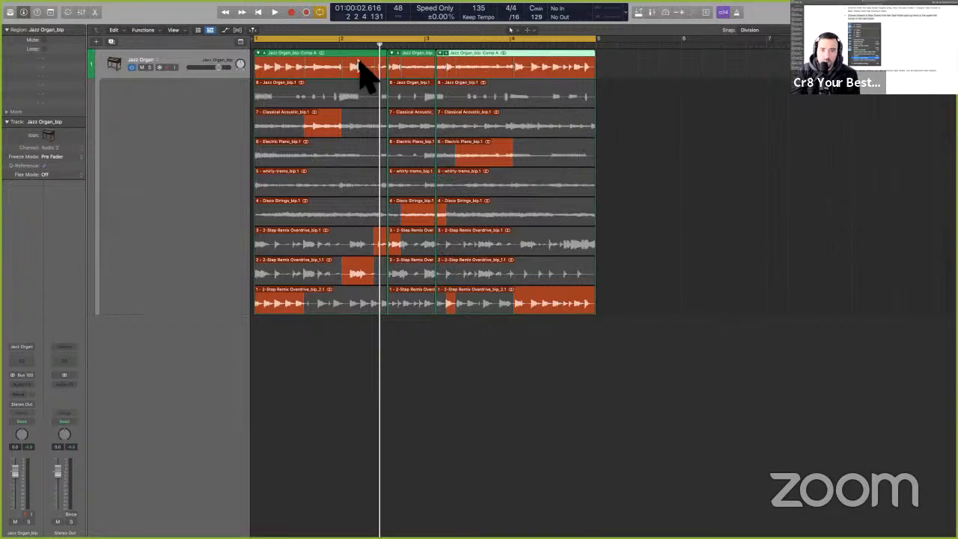
- Check the guide, try unpacking only the middle Jazz Organ take folder to new tracks, and undo it
key("ctrl+Right")
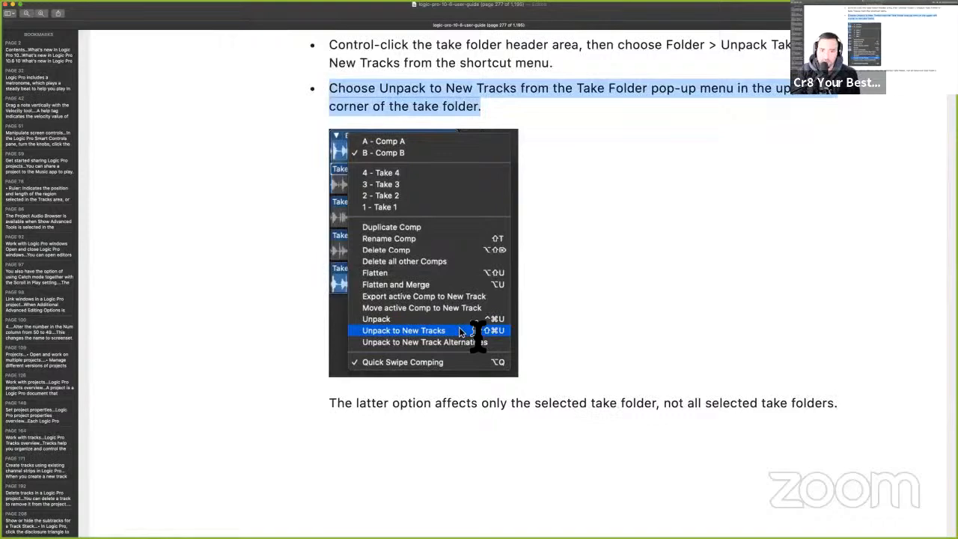
key("ctrl+Left")
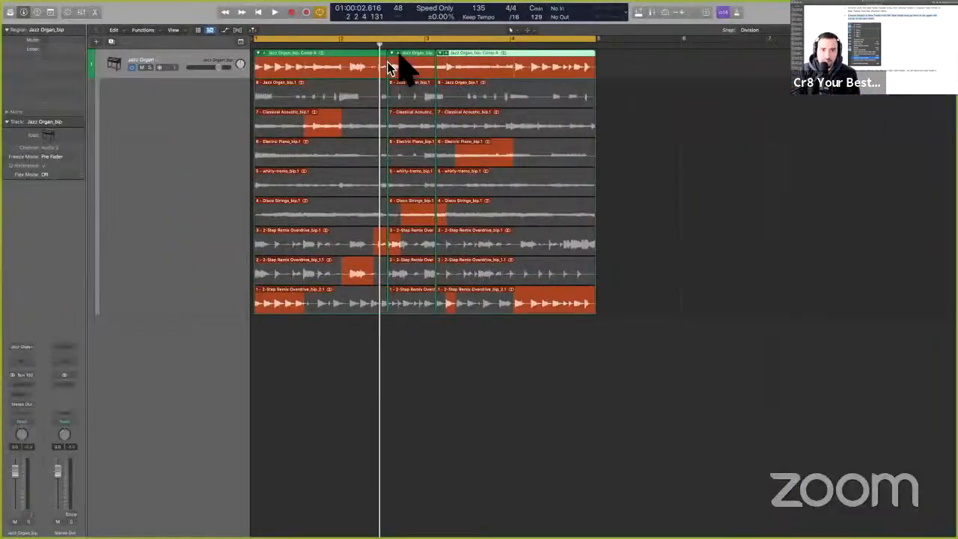
left_click(399, 56)
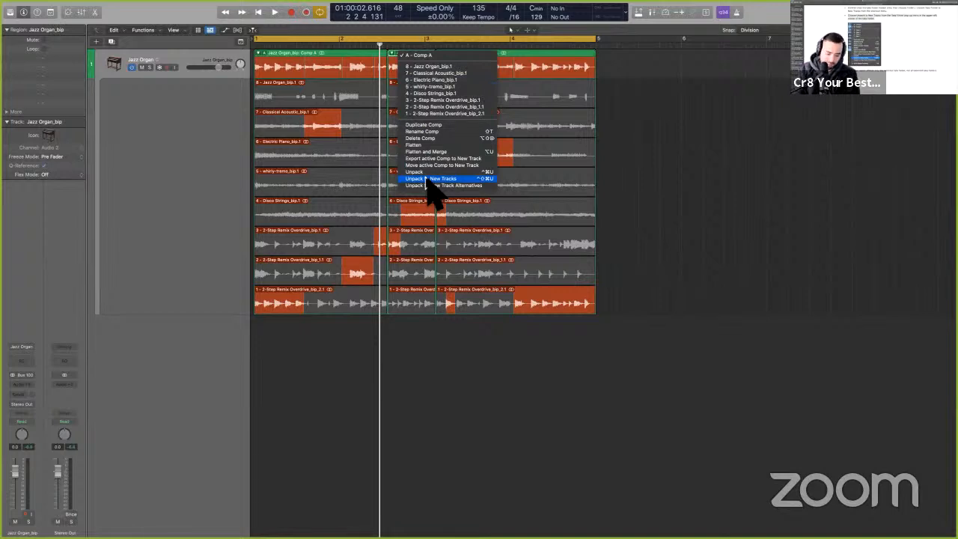
left_click(442, 178)
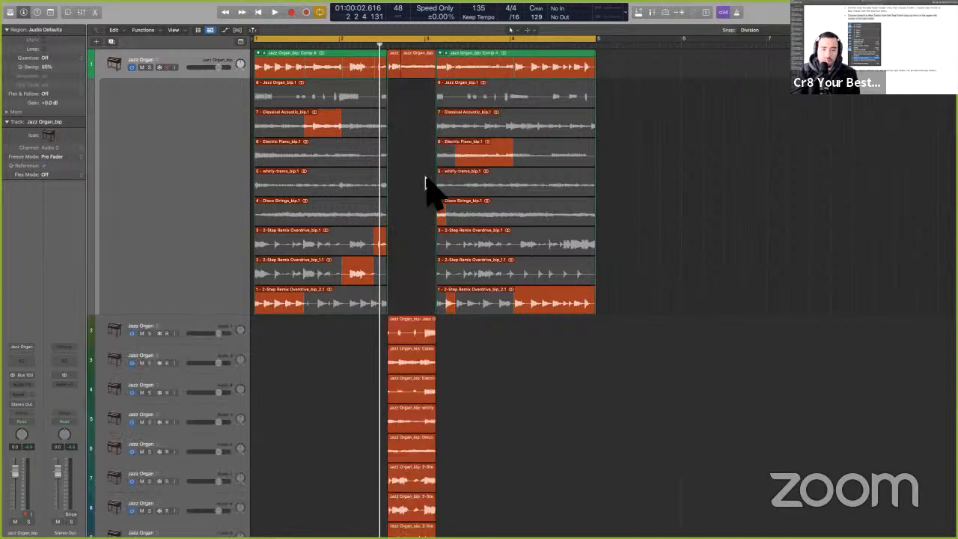
left_click_drag(584, 370, 416, 45)
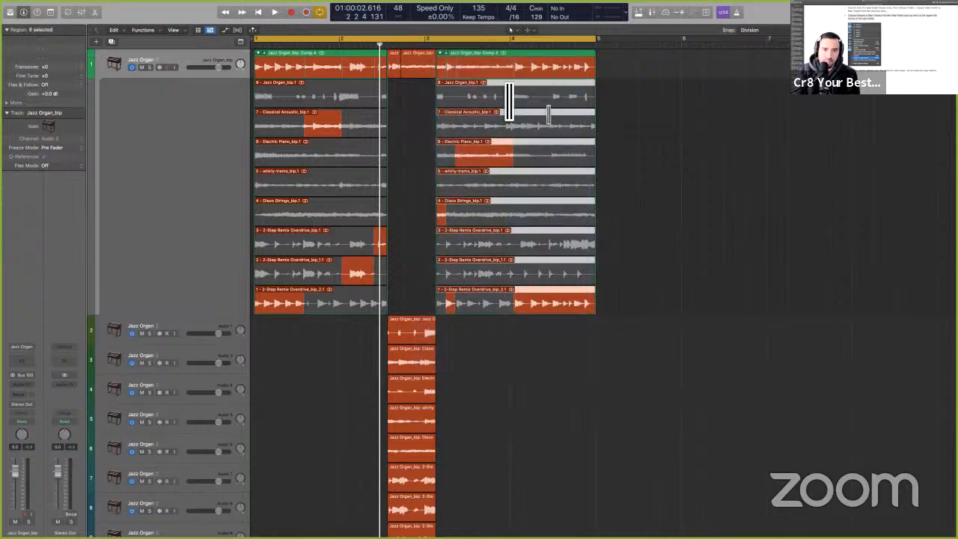
key("ctrl+super+f")
- Try Unpack to New Tracks on the middle take folder with all three take folders selected, and undo it
left_click_drag(685, 299, 257, 56)
left_click(690, 98)
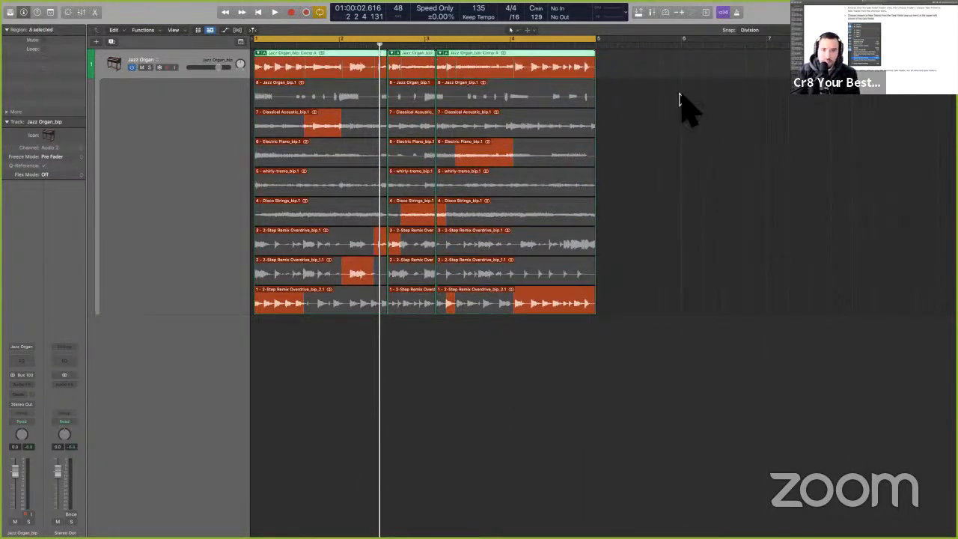
left_click(404, 53)
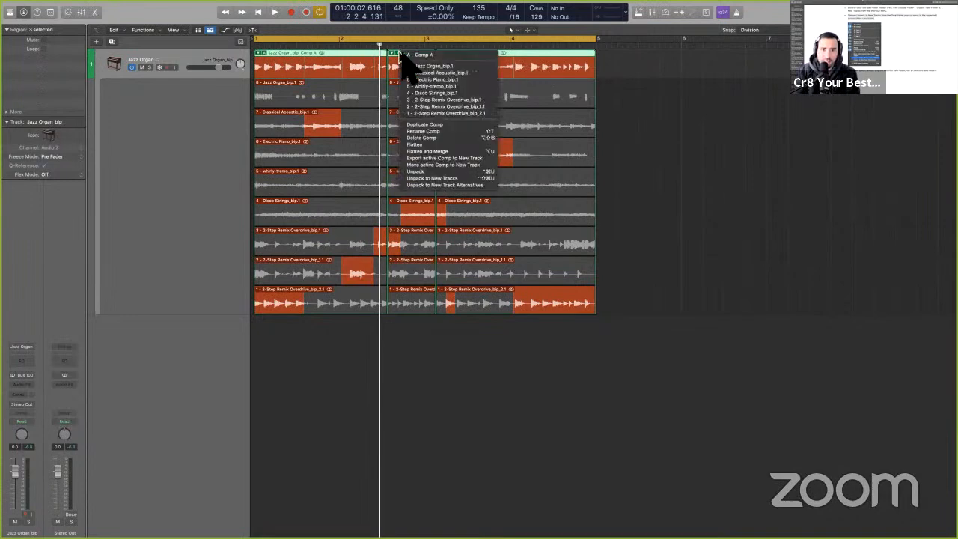
left_click(449, 179)
key("super+z")
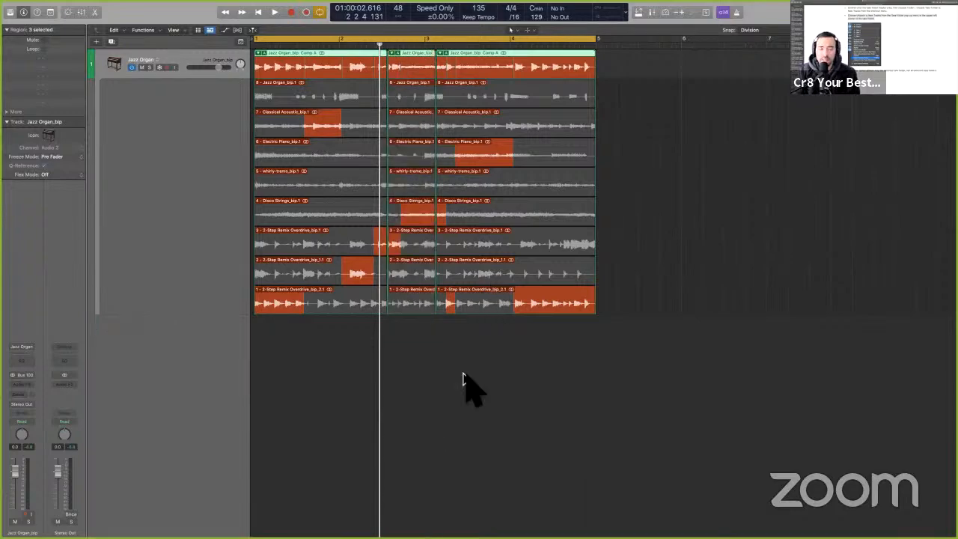
- Switch to the user guide PDF and highlight the Unpack to New Tracks instruction and the note that the latter option affects only the selected take folder
key("super+Tab")
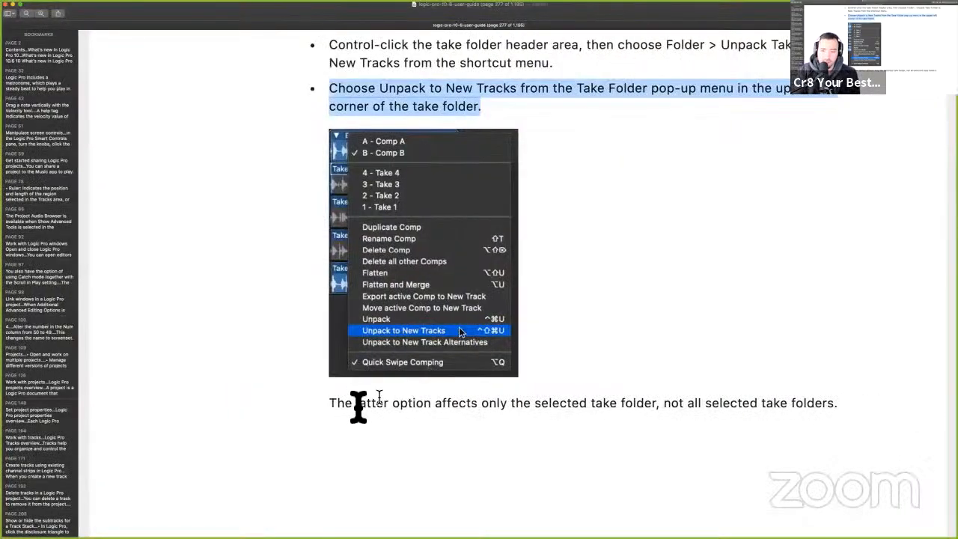
key("ctrl+super+h")
scroll(434, 337, "down", 2)
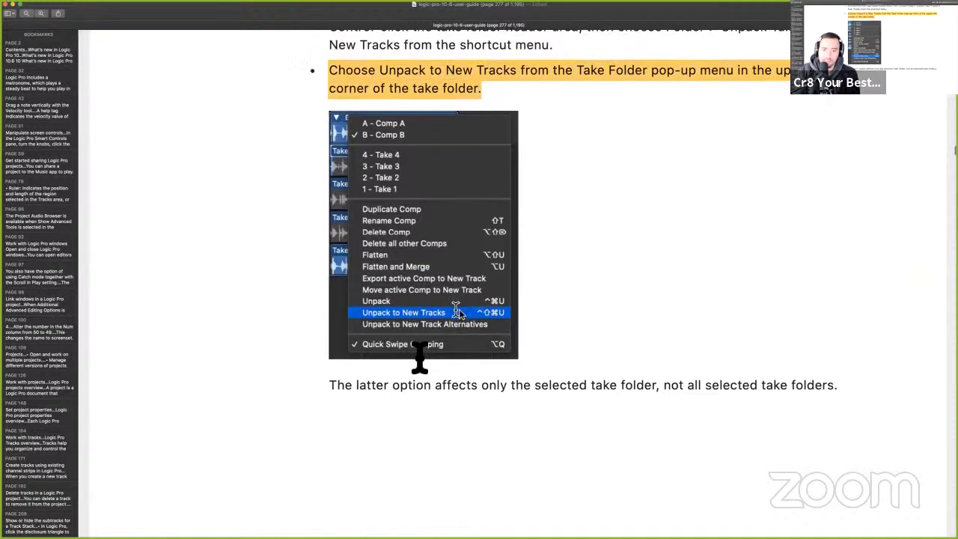
left_click_drag(333, 381, 858, 397)
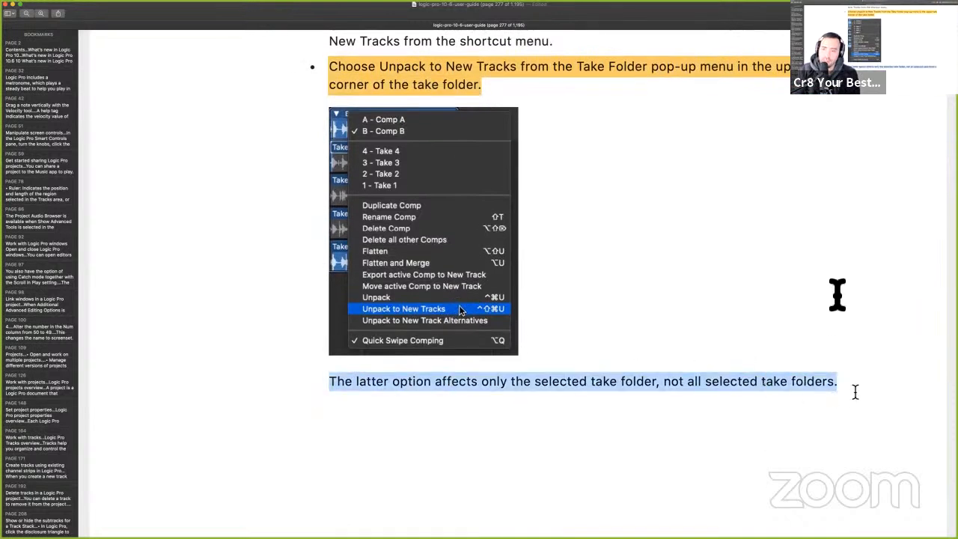
key("ctrl+super+h")
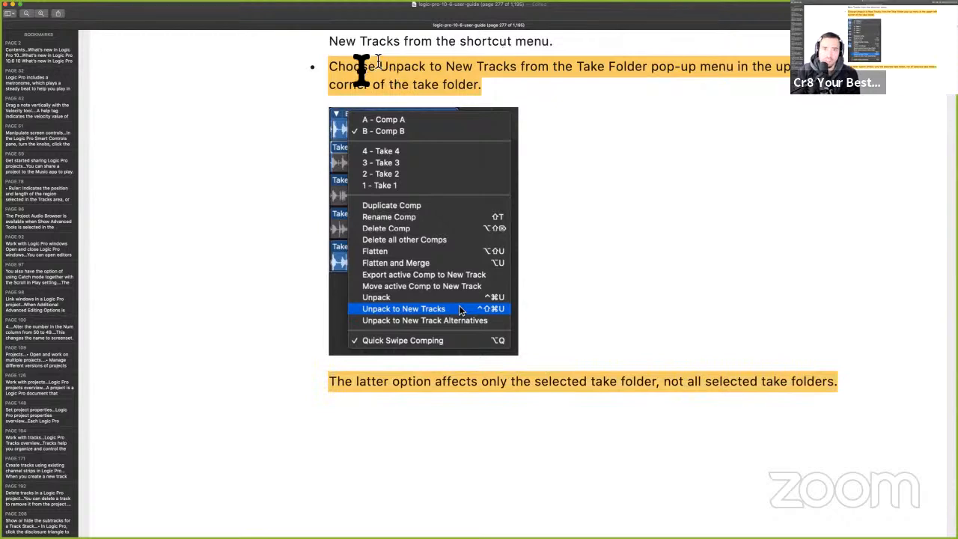
left_click_drag(395, 83, 498, 92)
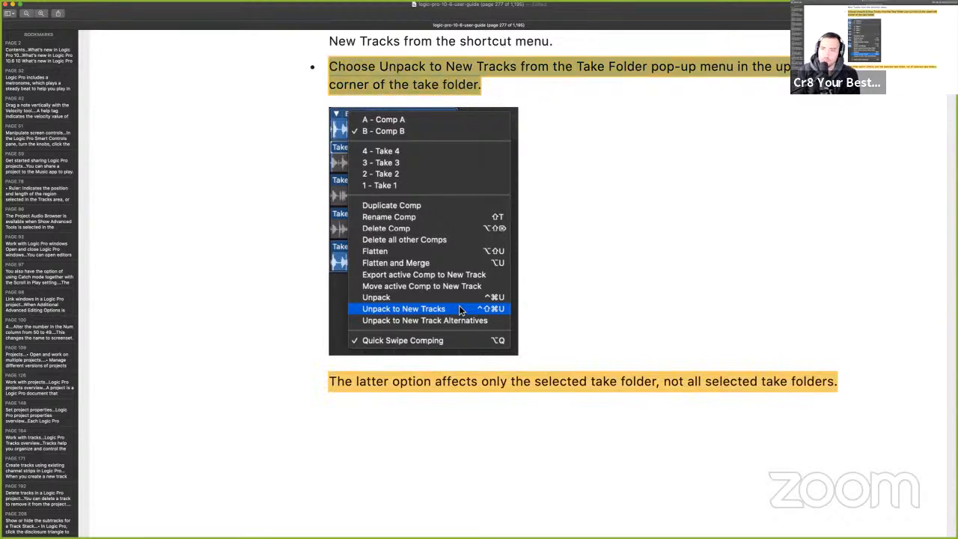
- Compare how the guide describes channel strips for unpacking to new tracks and for unpacking to existing tracks
scroll(669, 221, "down", 10)
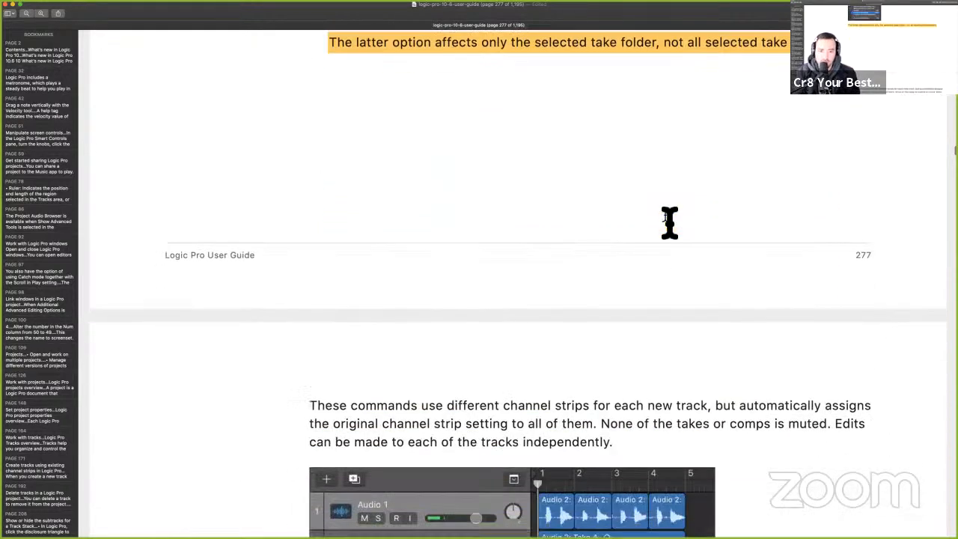
scroll(669, 221, "down", 5)
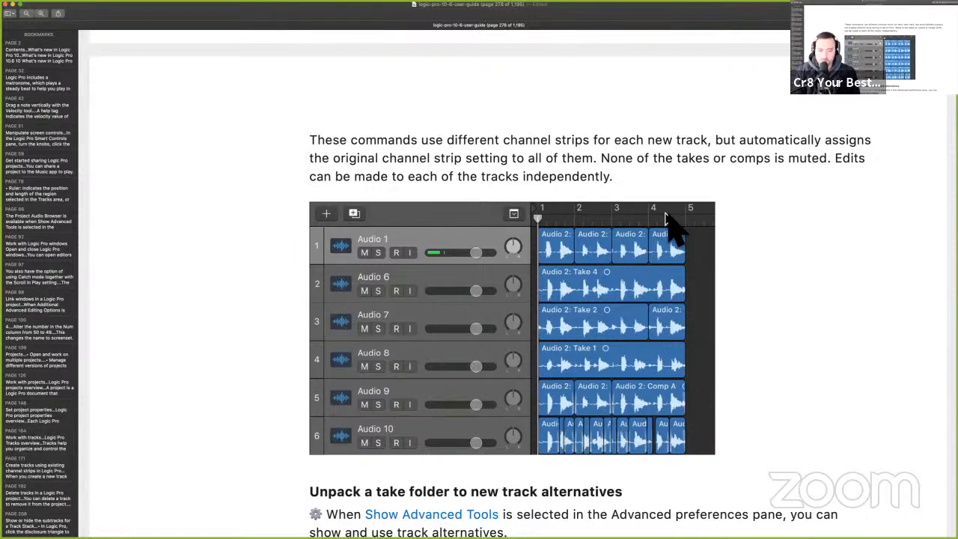
scroll(669, 224, "up", 10)
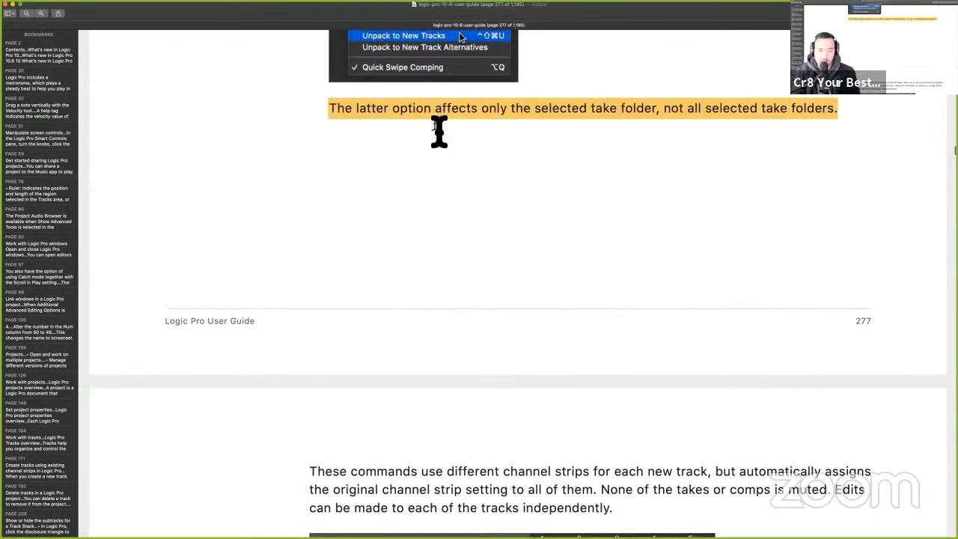
scroll(438, 132, "up", 15)
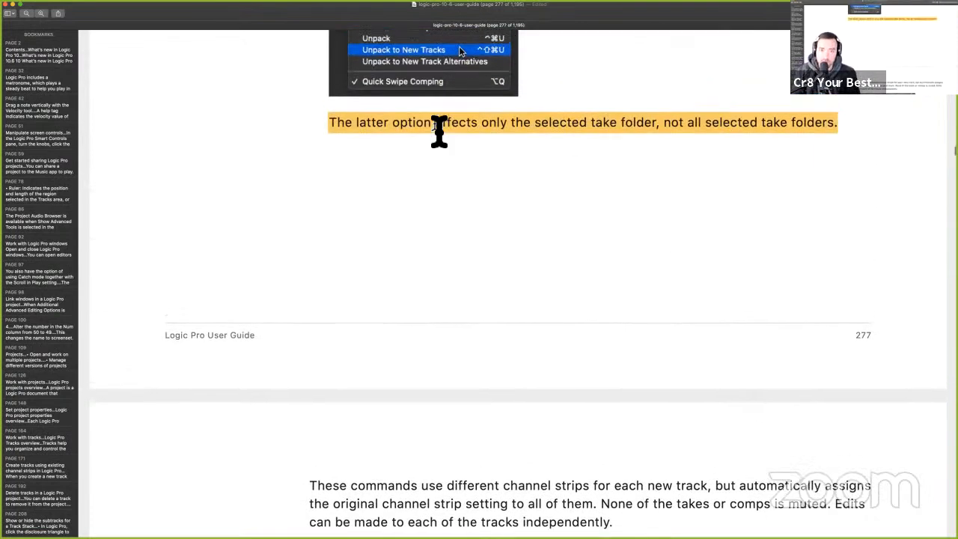
scroll(435, 176, "up", 6)
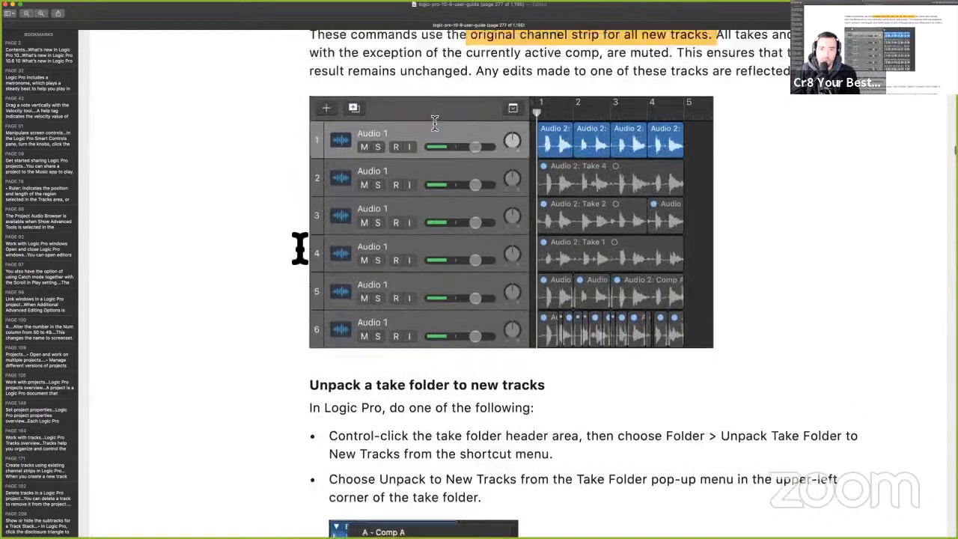
scroll(373, 243, "up", 13)
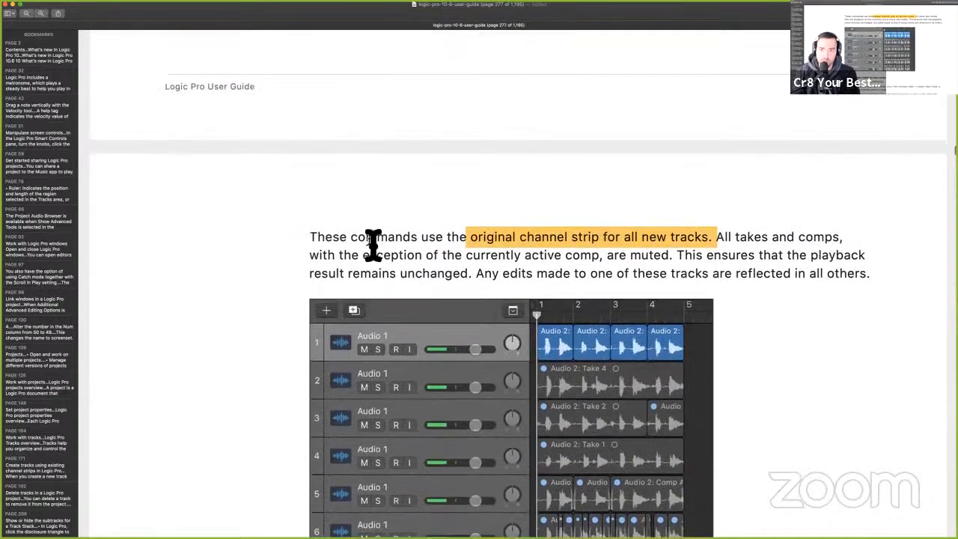
- Reread the guide's Unpack a take folder section on page 276, including its pop-up menu option and the note below it
scroll(372, 244, "up", 10)
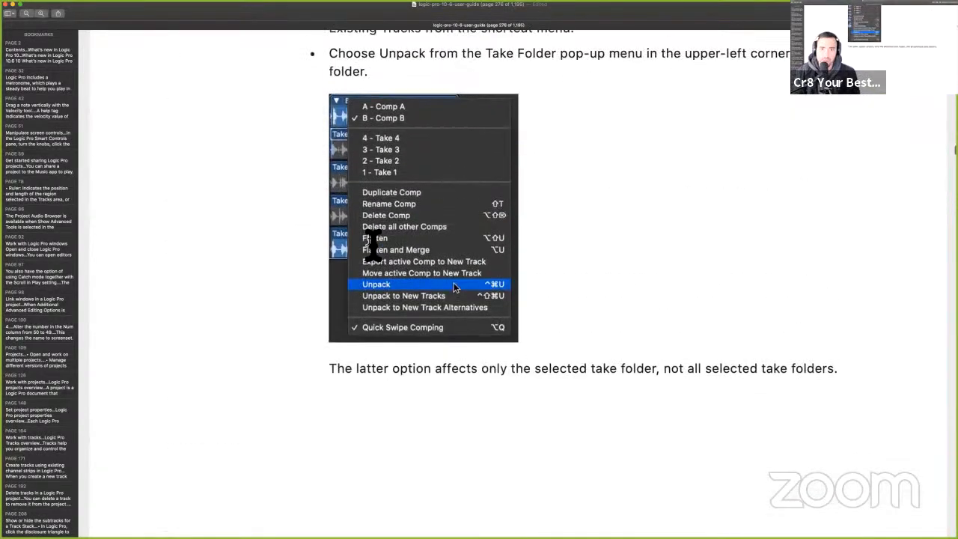
left_click_drag(347, 237, 589, 232)
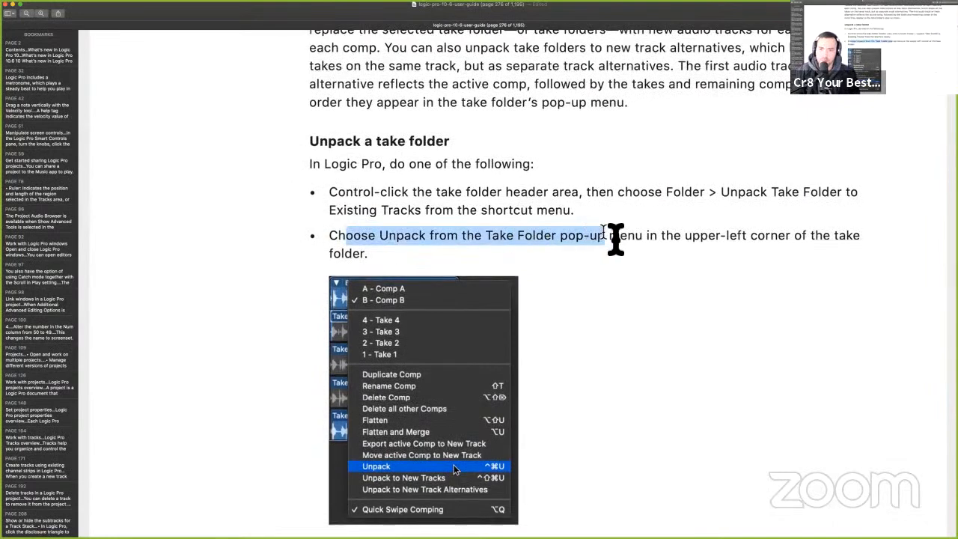
scroll(520, 376, "up", 2)
scroll(396, 424, "down", 7)
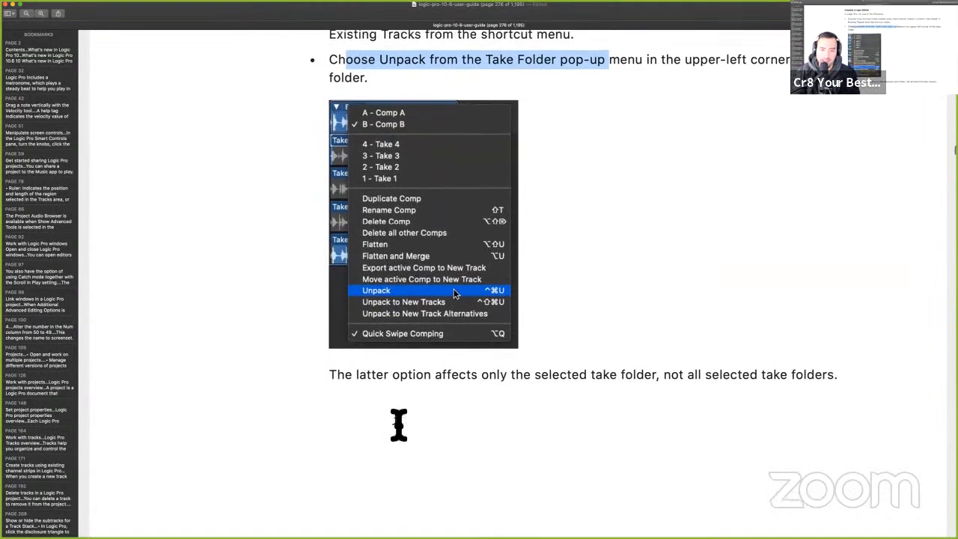
scroll(393, 307, "down", 4)
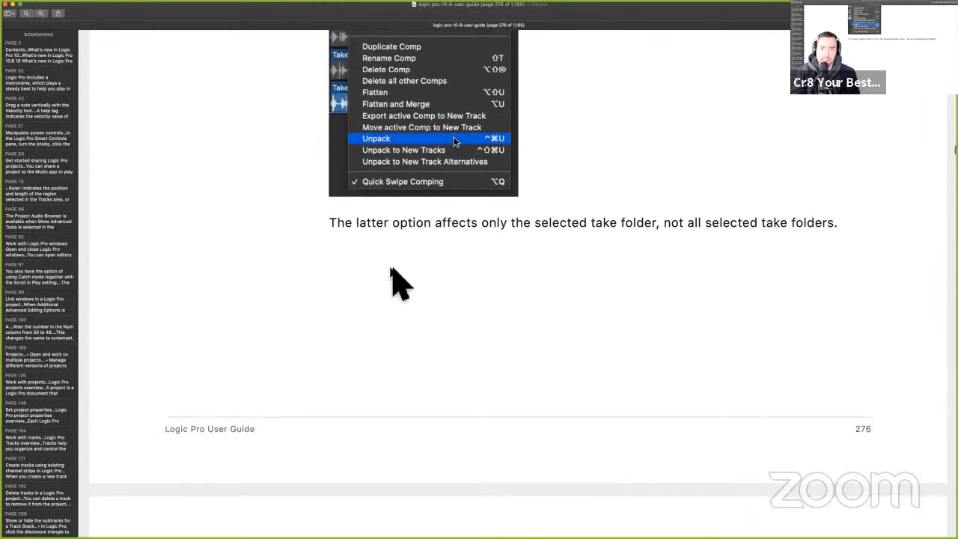
scroll(391, 277, "up", 7)
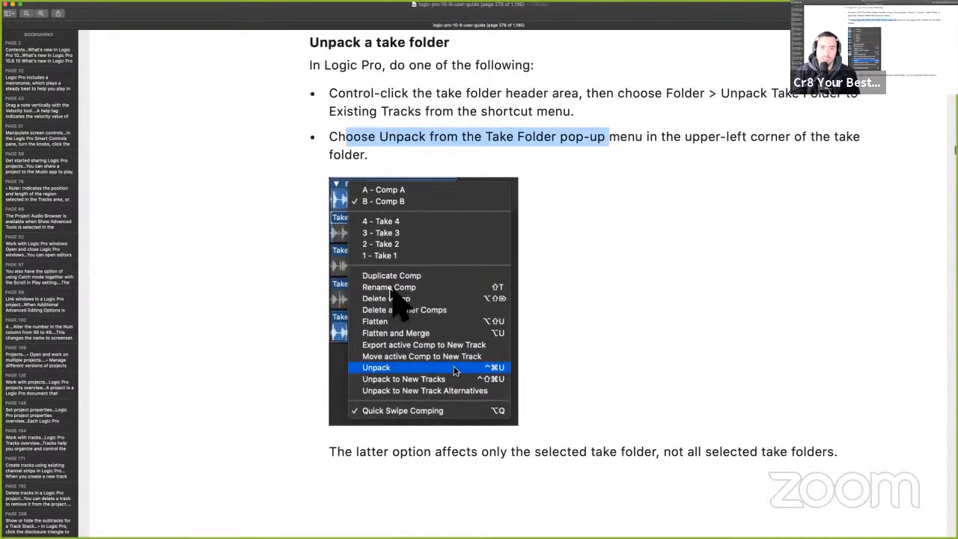
scroll(390, 289, "down", 9)
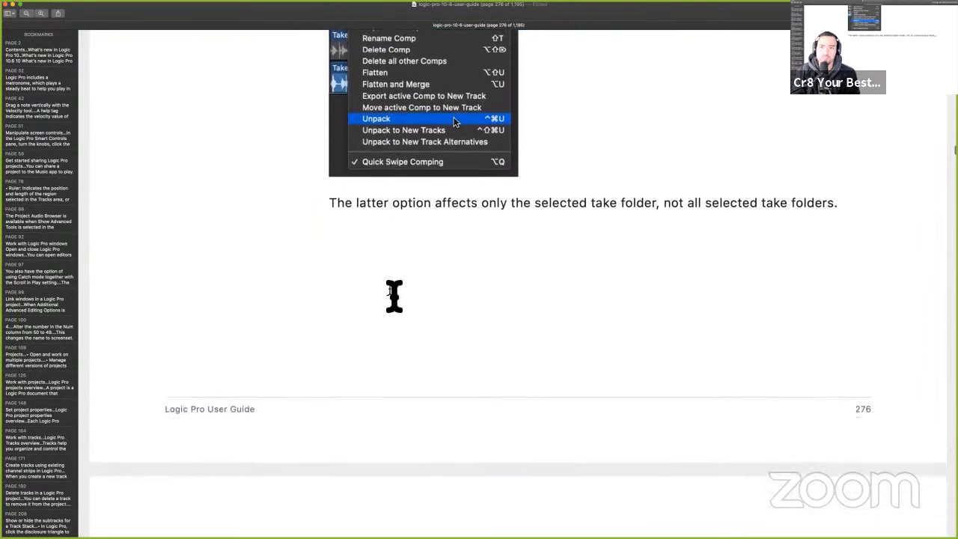
scroll(394, 295, "down", 3)
scroll(395, 296, "up", 12)
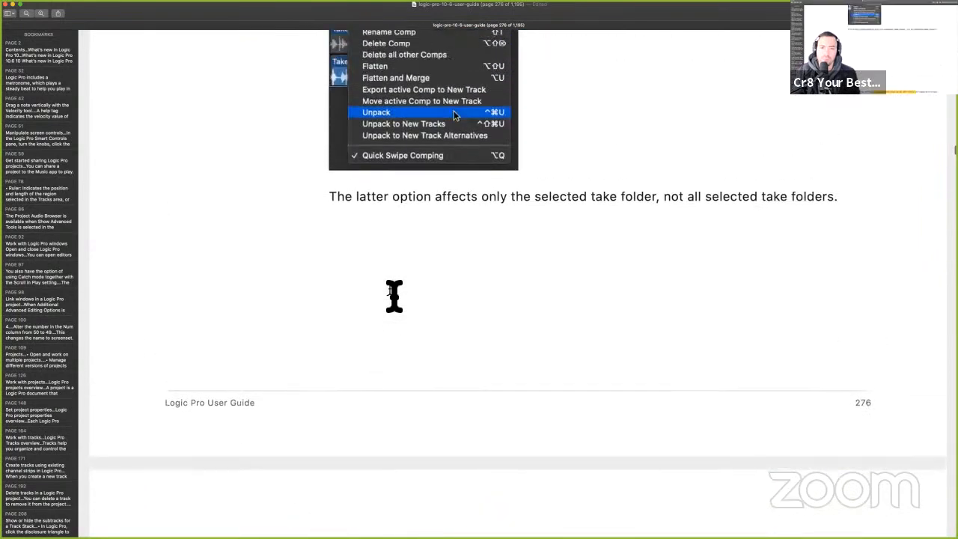
- Look back through the guide's pages 274 to 276 on moving comps, flattening and merging take folders, returning to the unpacking section
scroll(394, 296, "up", 20)
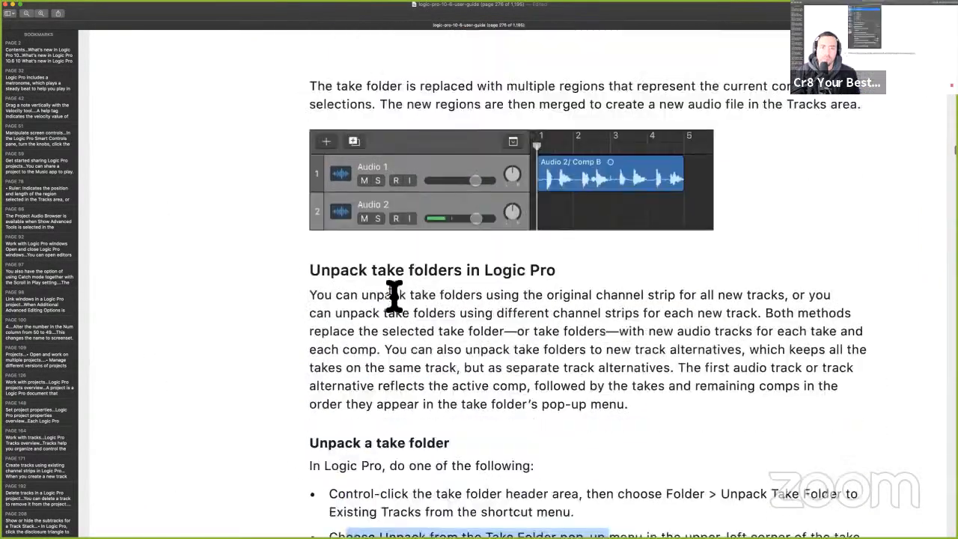
scroll(395, 296, "up", 10)
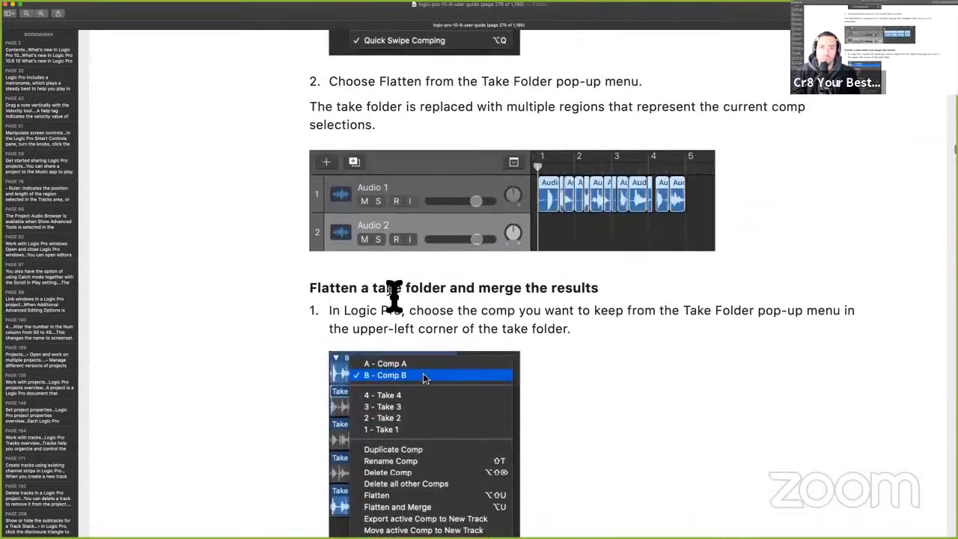
scroll(394, 295, "up", 20)
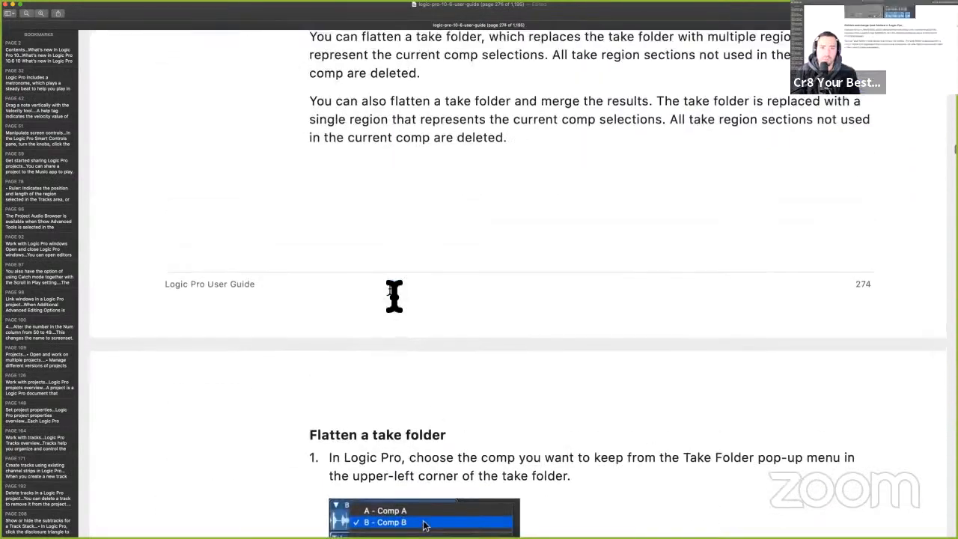
scroll(395, 295, "up", 10)
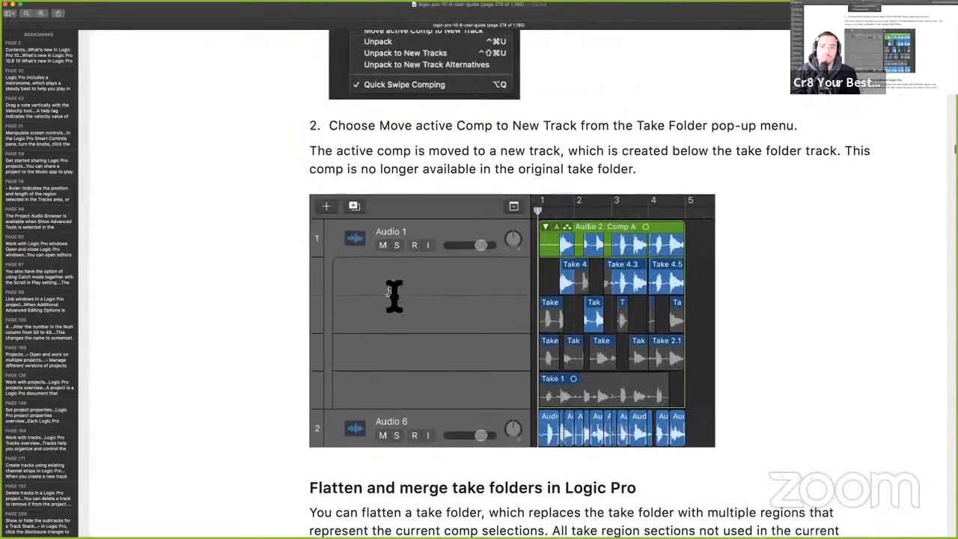
scroll(395, 296, "up", 4)
scroll(394, 295, "down", 18)
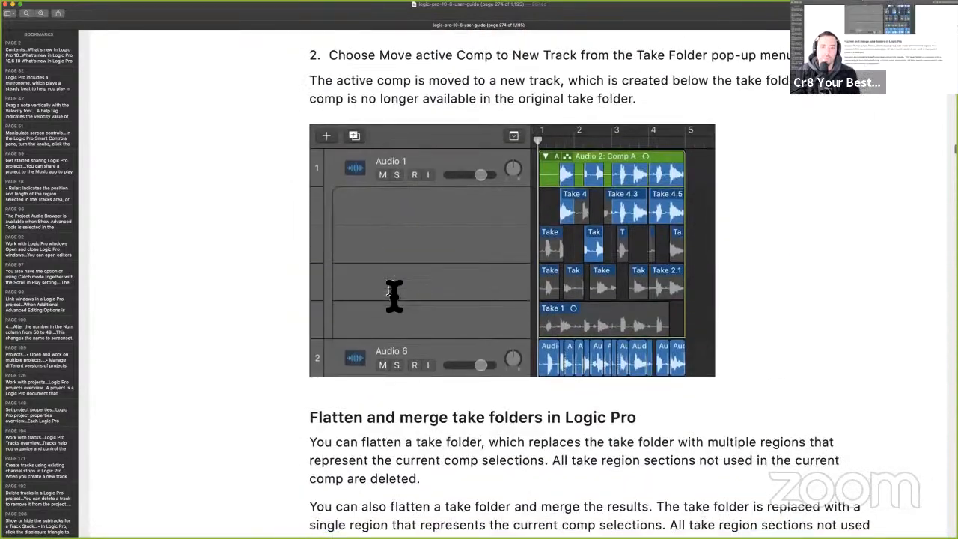
scroll(395, 295, "down", 15)
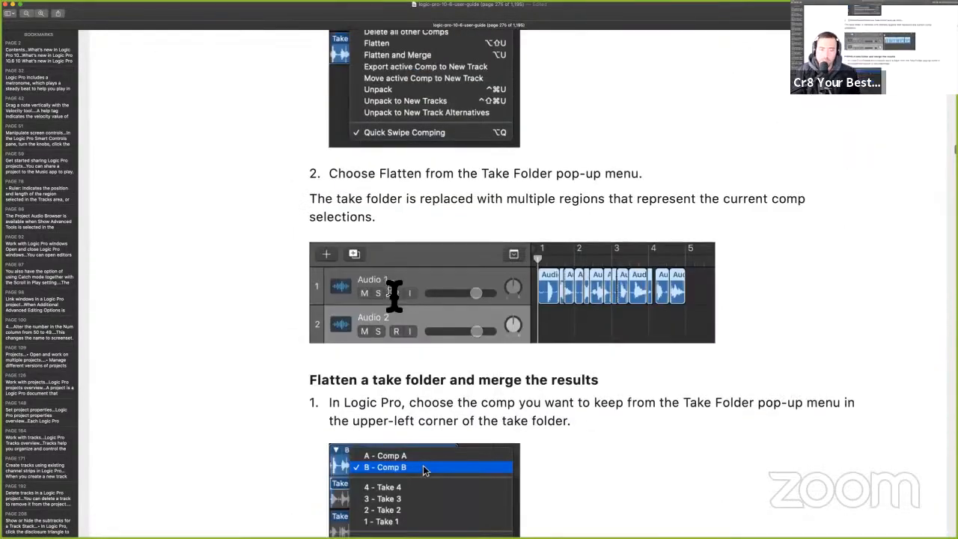
scroll(395, 295, "down", 10)
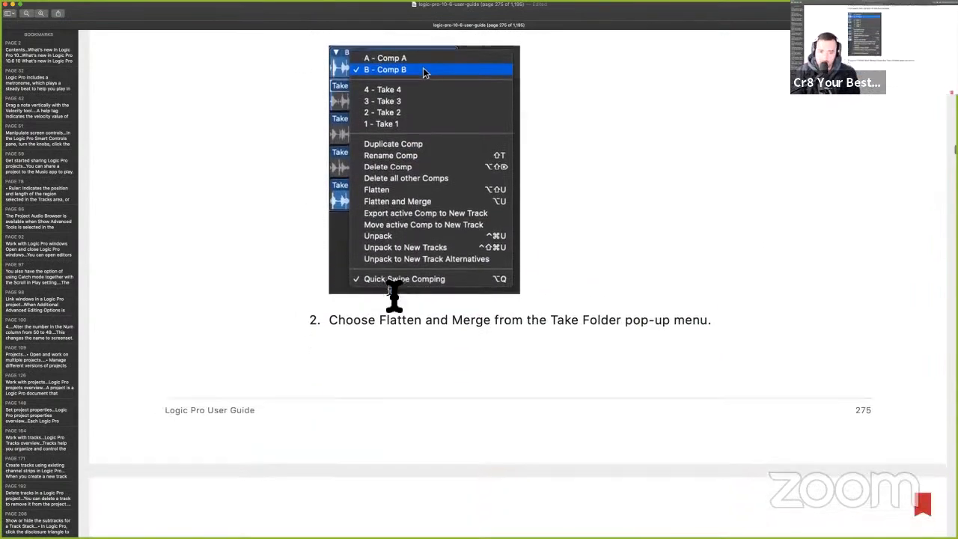
scroll(395, 296, "down", 14)
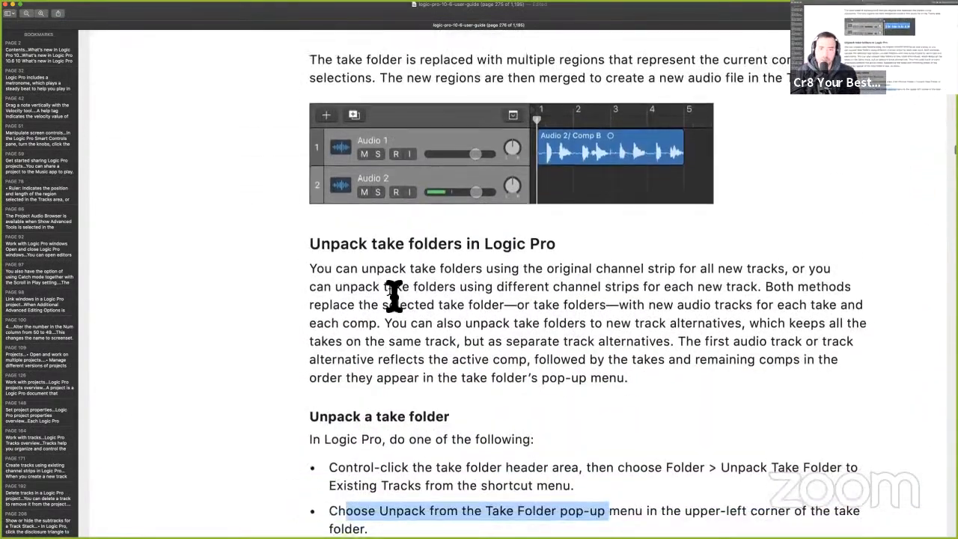
- Compare the guide's Unpack a take folder instructions with the original channel strip passage on page 277 and the section on unpacking to new tracks
scroll(395, 296, "down", 9)
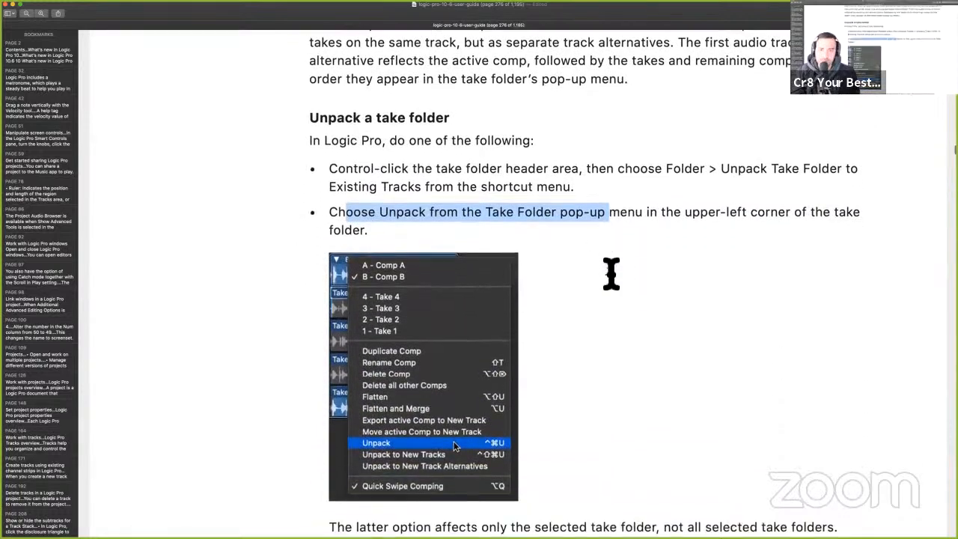
scroll(605, 374, "down", 3)
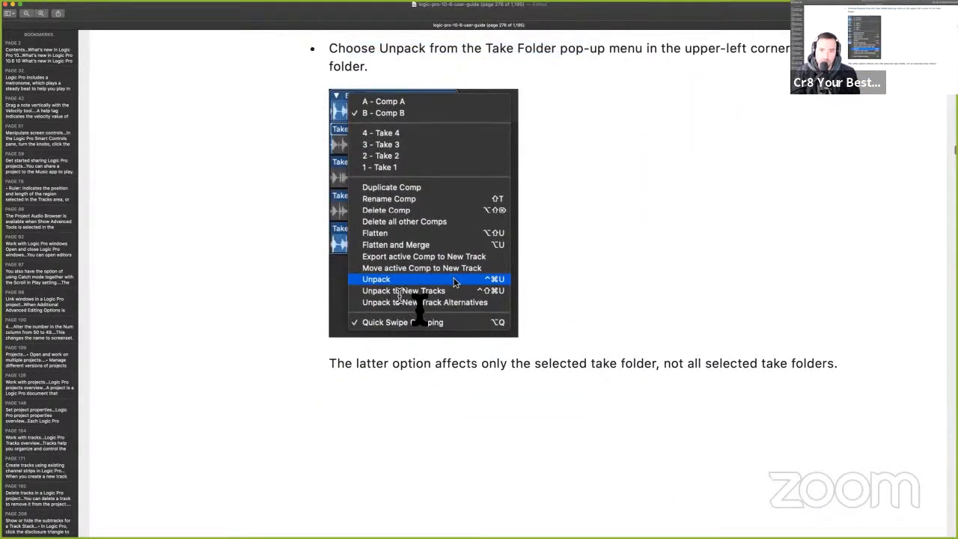
scroll(449, 357, "down", 11)
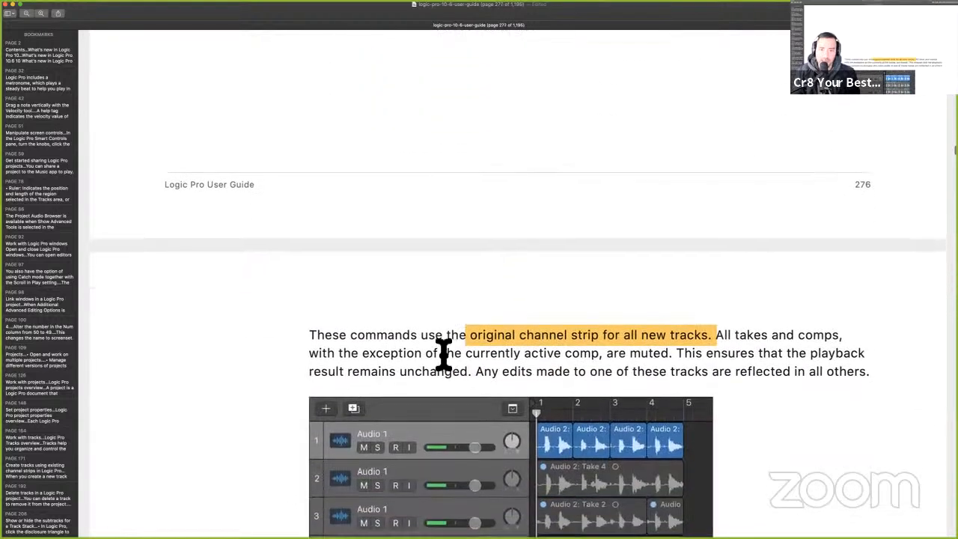
scroll(427, 345, "up", 14)
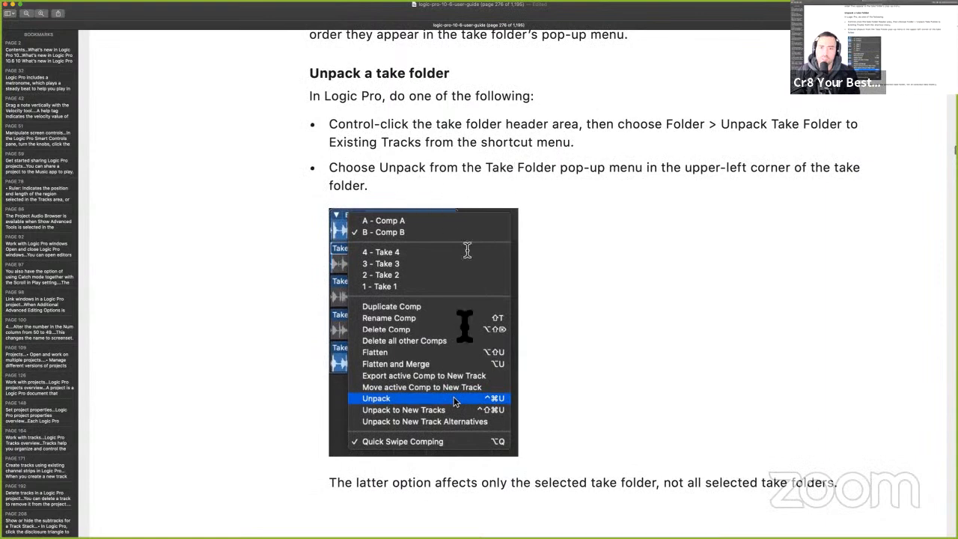
scroll(440, 378, "down", 12)
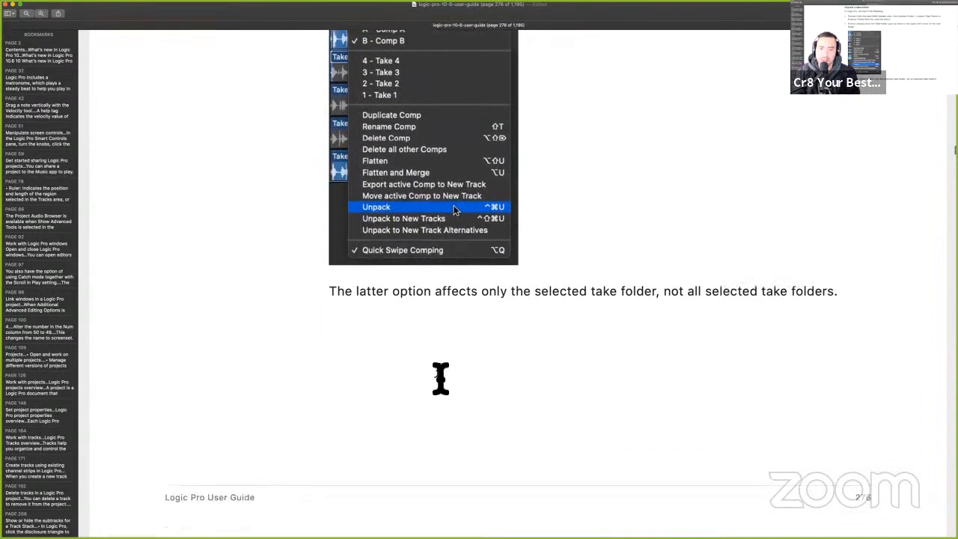
scroll(440, 378, "down", 2)
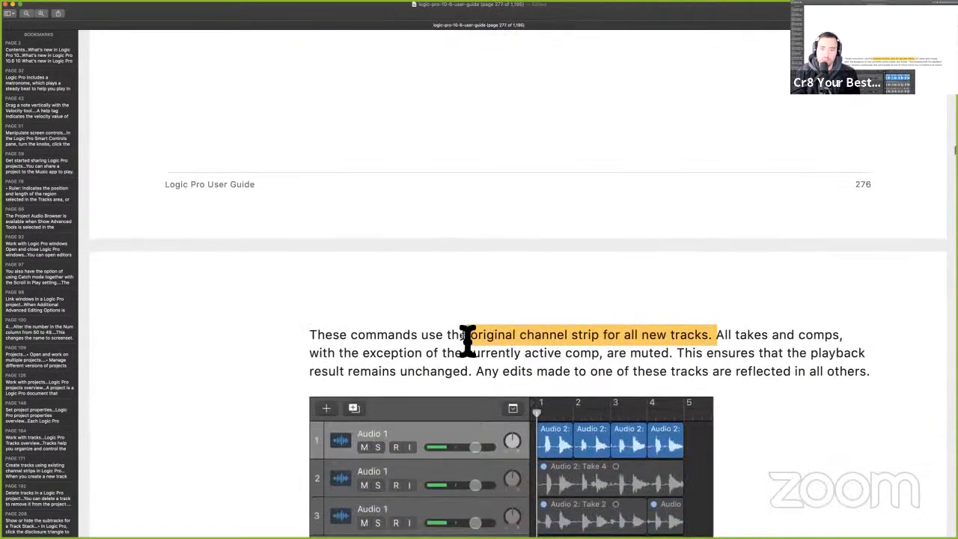
scroll(468, 345, "down", 3)
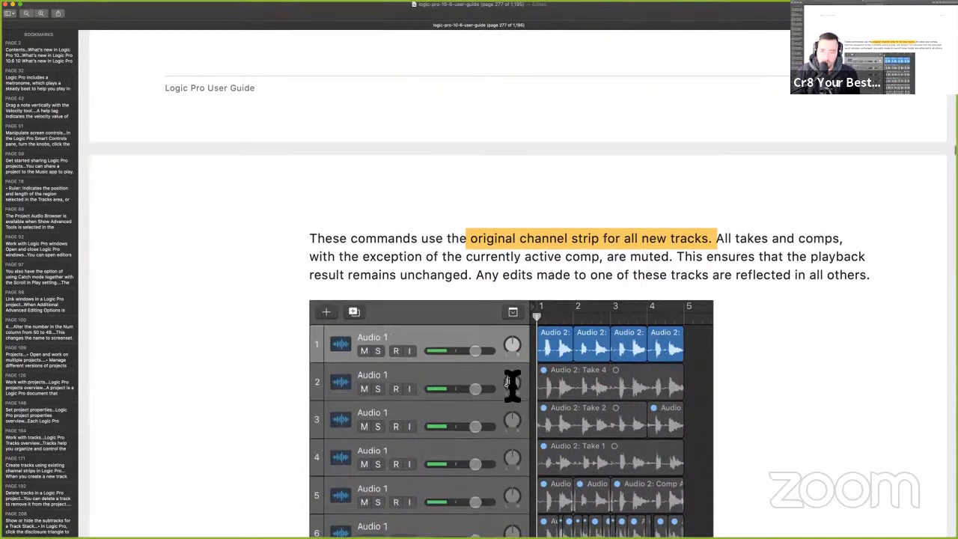
scroll(513, 385, "down", 5)
scroll(512, 385, "down", 8)
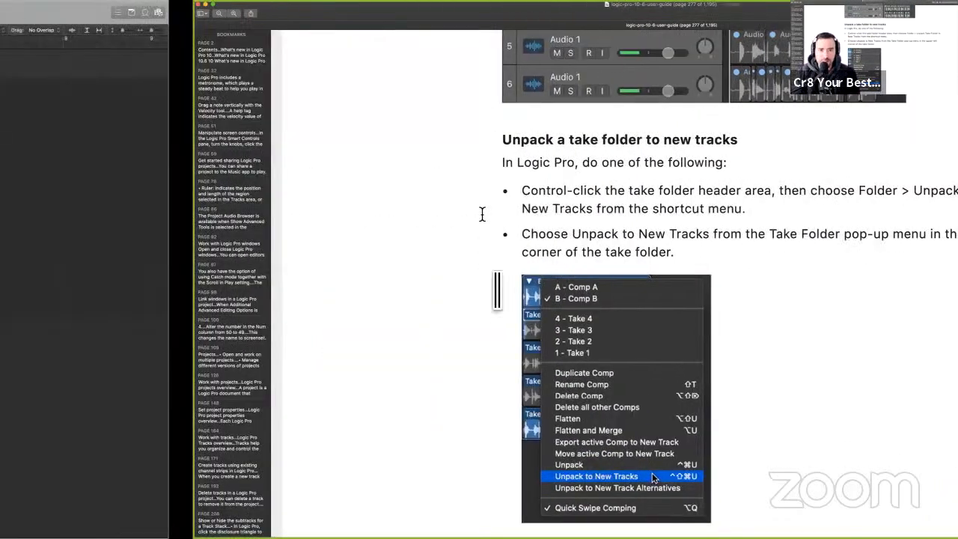
- Switch to Logic Pro and undo the removal of the tracks below the Jazz Organ take folder
key("ctrl+Left")
key("ctrl+super+u")
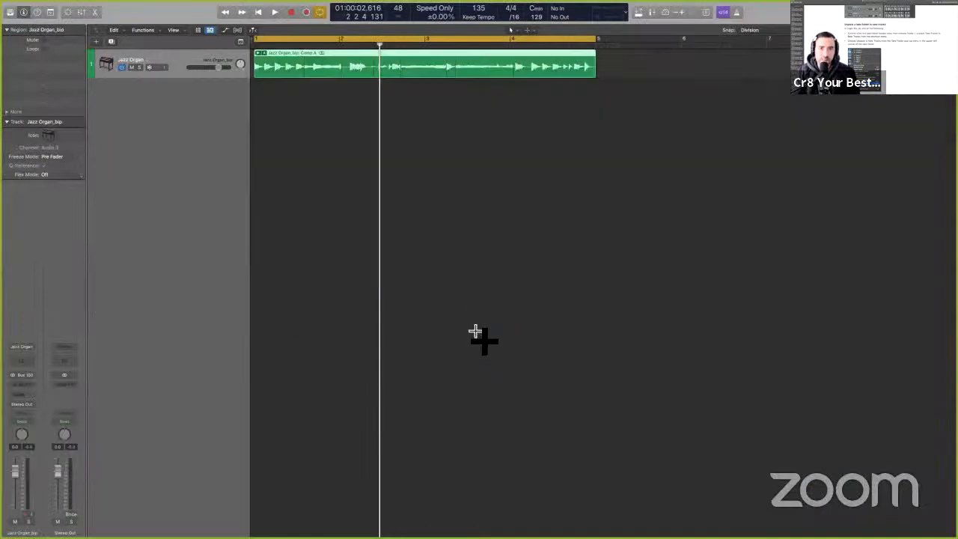
key("super+z")
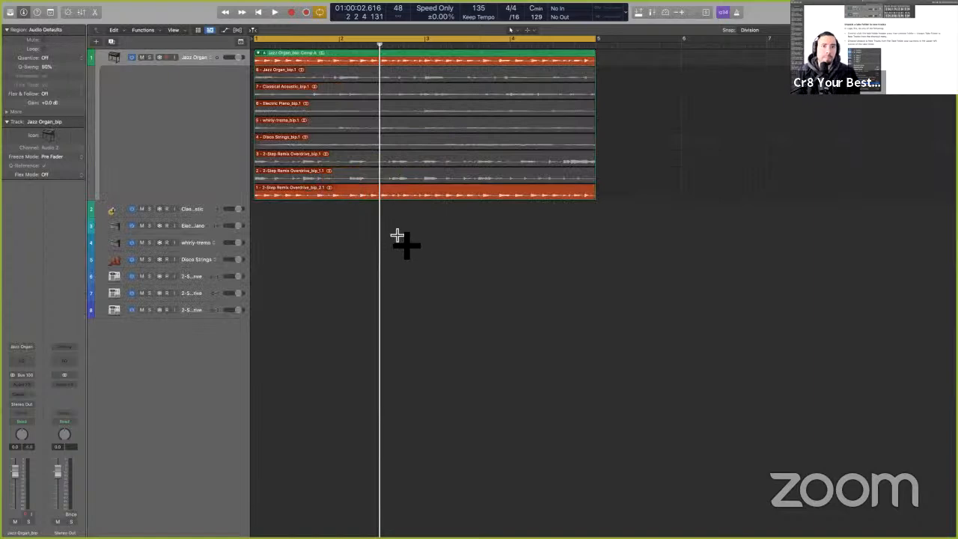
- Try Unpack on the Jazz Organ take folder, lower the volume of one unpacked track slightly, and undo the unpacking
left_click(263, 54)
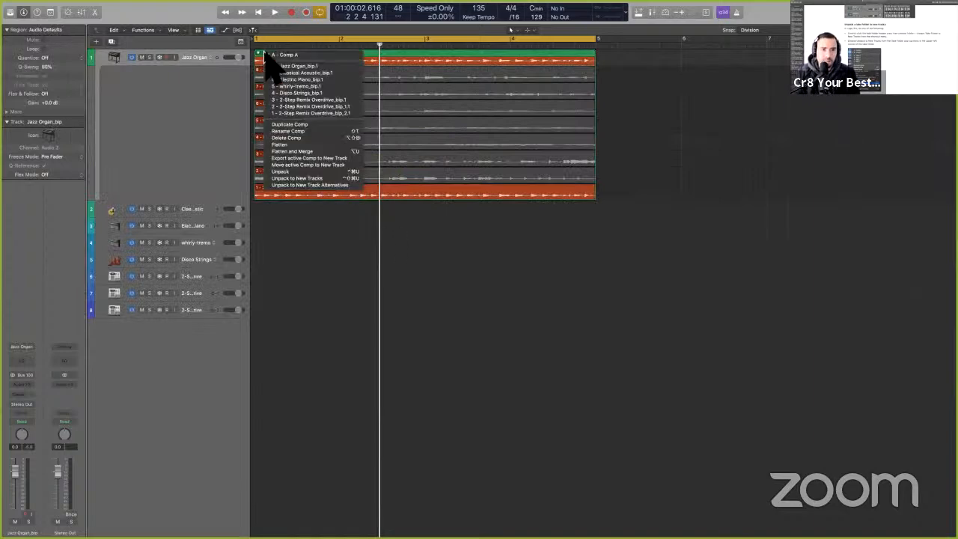
left_click(303, 178)
left_click_drag(235, 122, 233, 122)
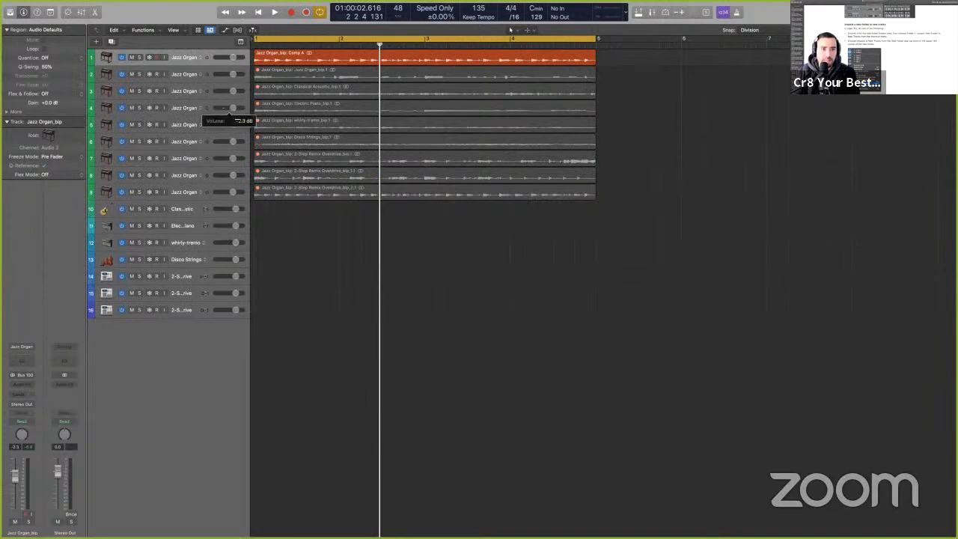
key("super+z")
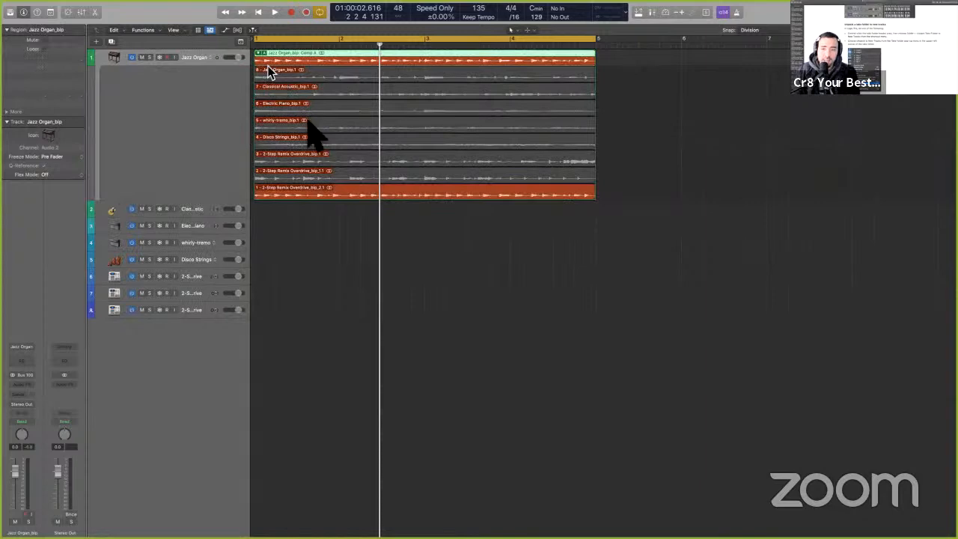
- Switch to the user guide PDF and select the page 278 phrase about different channel strips for each new track
key("ctrl+Right")
scroll(475, 289, "down", 5)
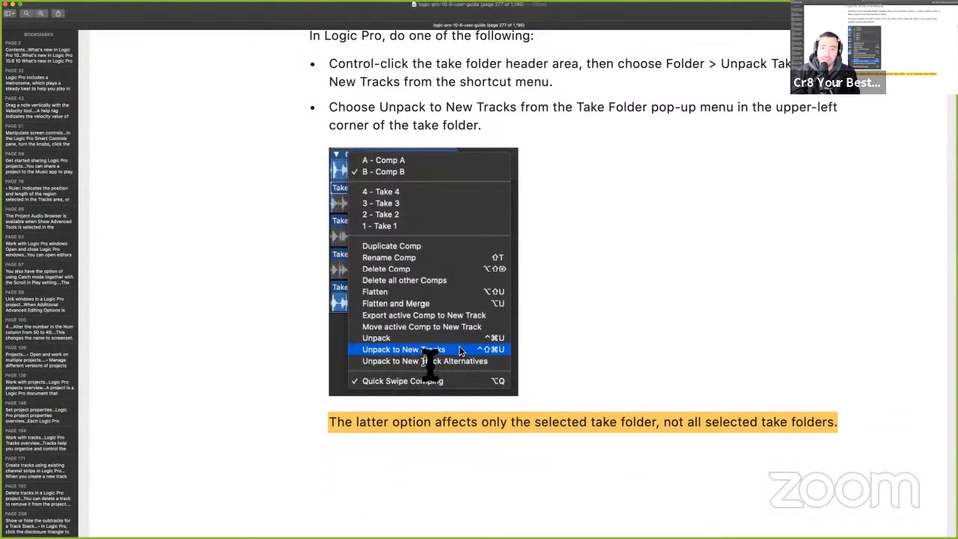
scroll(438, 514, "down", 3)
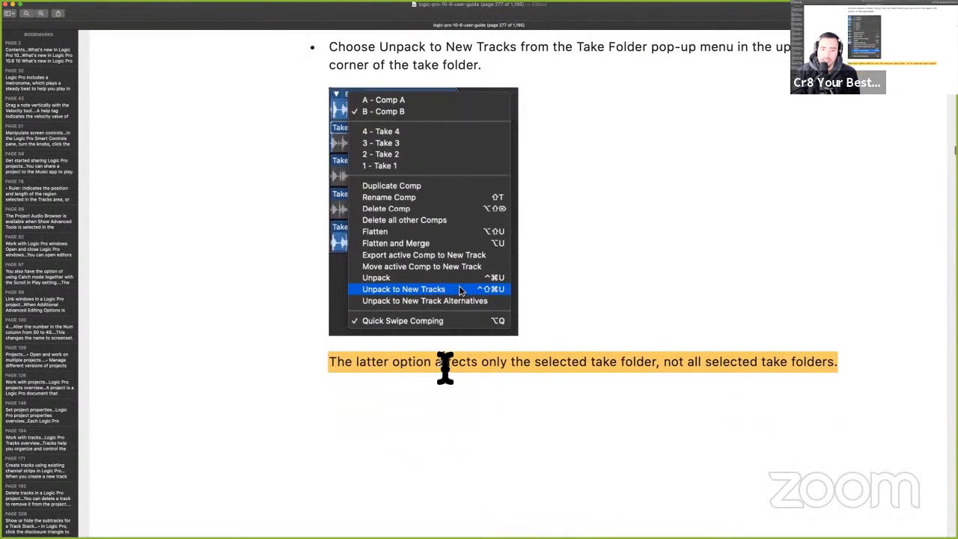
scroll(447, 370, "down", 2)
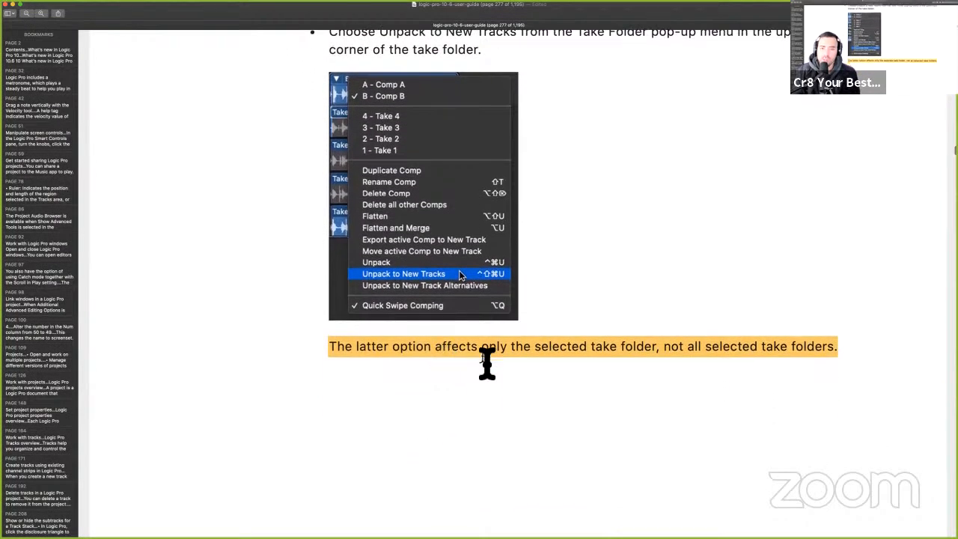
scroll(445, 301, "down", 10)
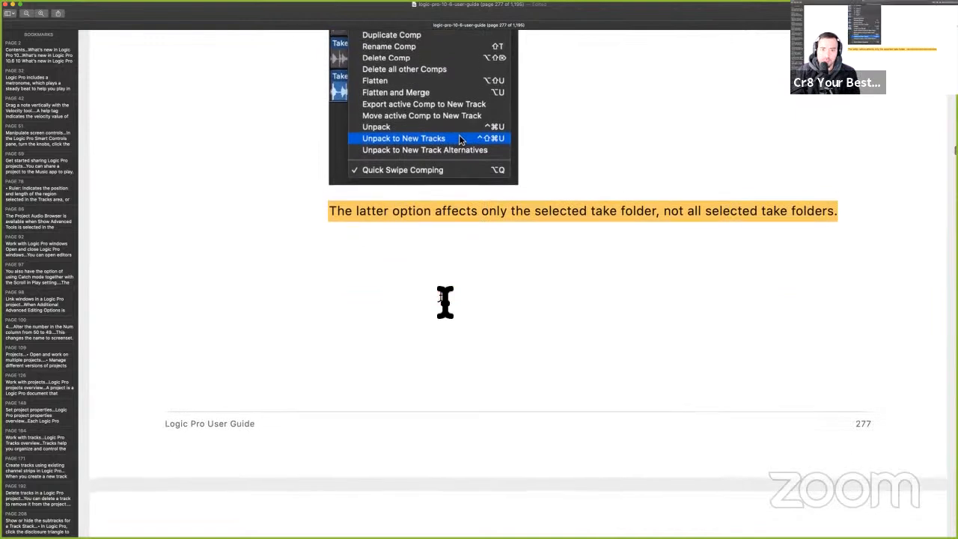
scroll(444, 302, "down", 5)
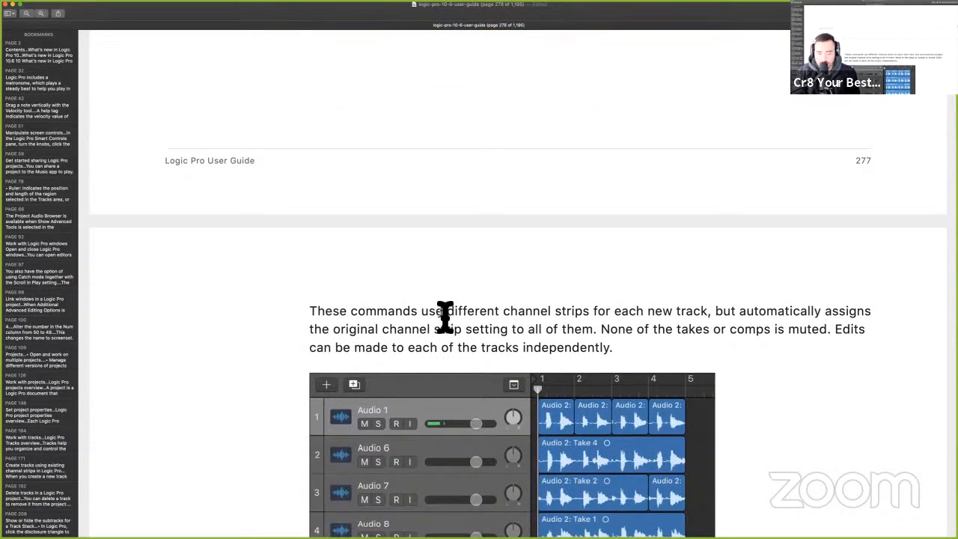
left_click_drag(444, 310, 695, 317)
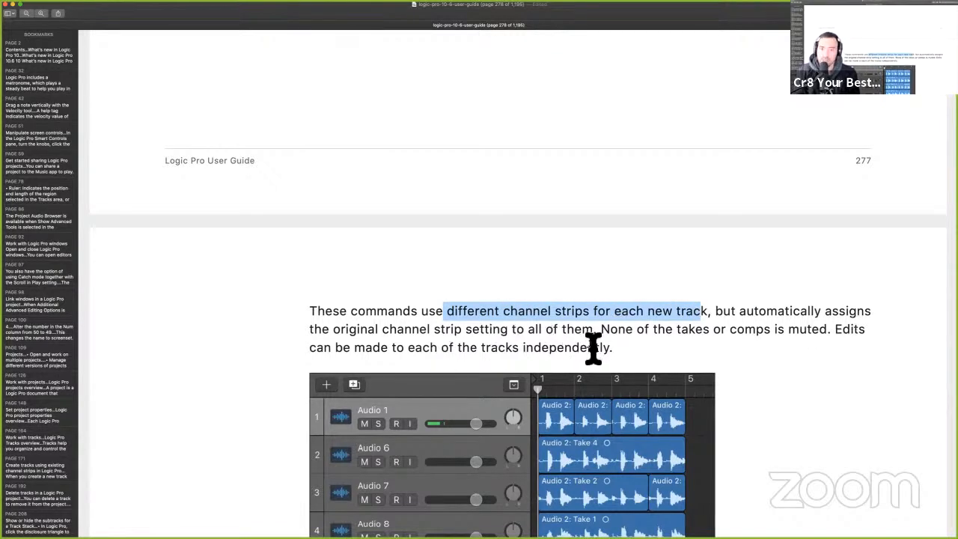
scroll(507, 262, "up", 6)
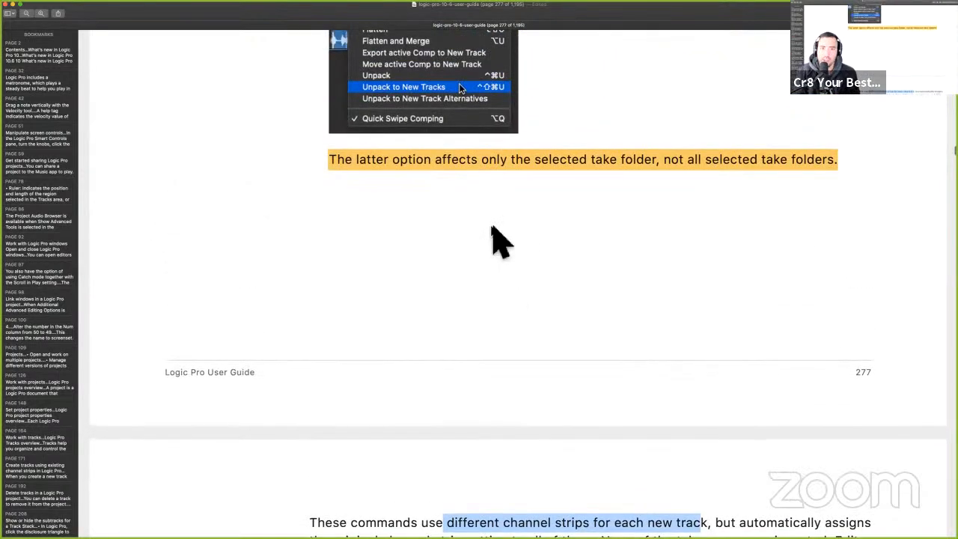
- Switch to Logic Pro and unpack the Jazz Organ take folder to new tracks using Unpack to New Tracks
key("ctrl+Left")
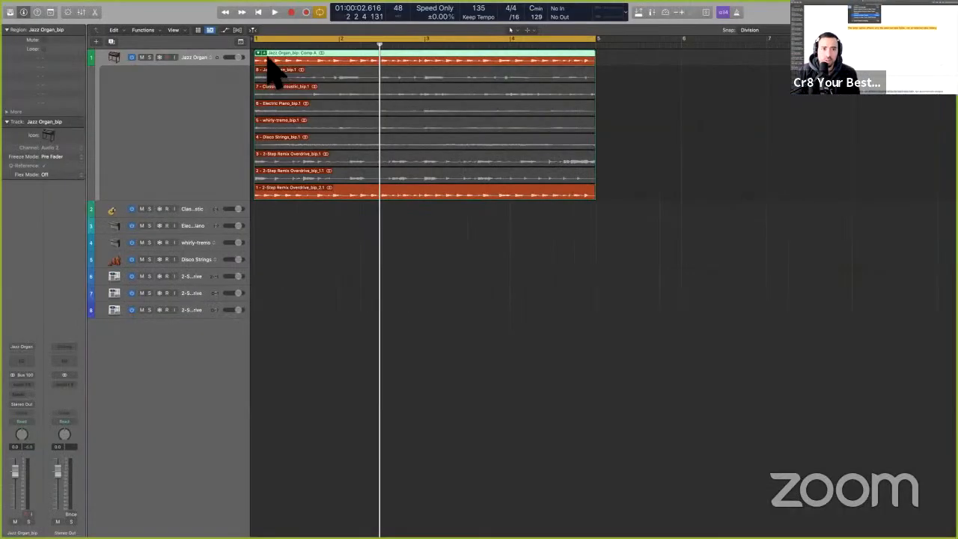
left_click(267, 60)
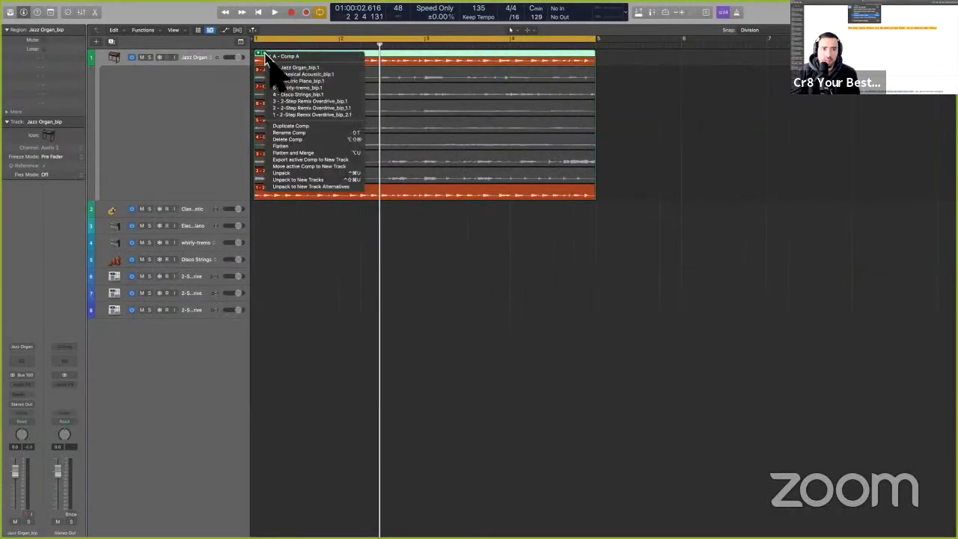
left_click(327, 179)
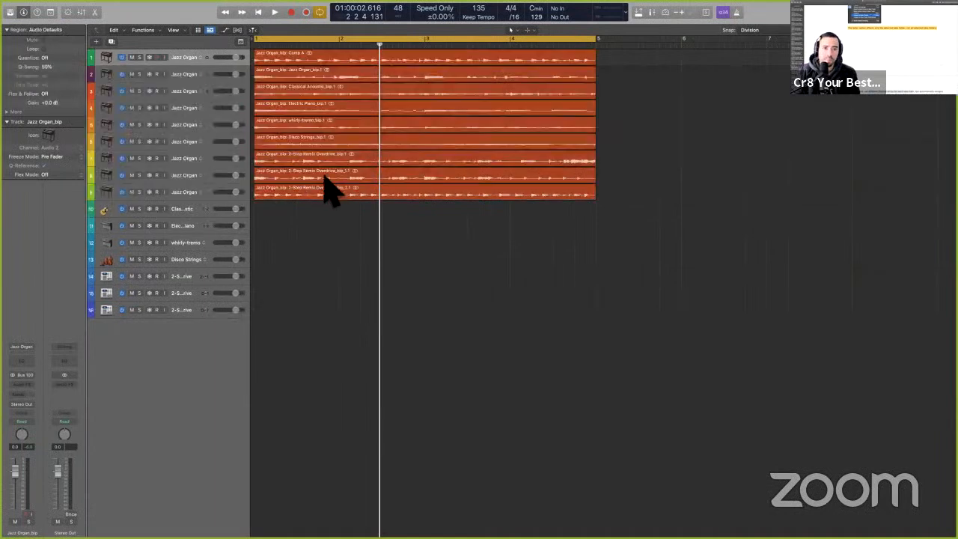
left_click(236, 107)
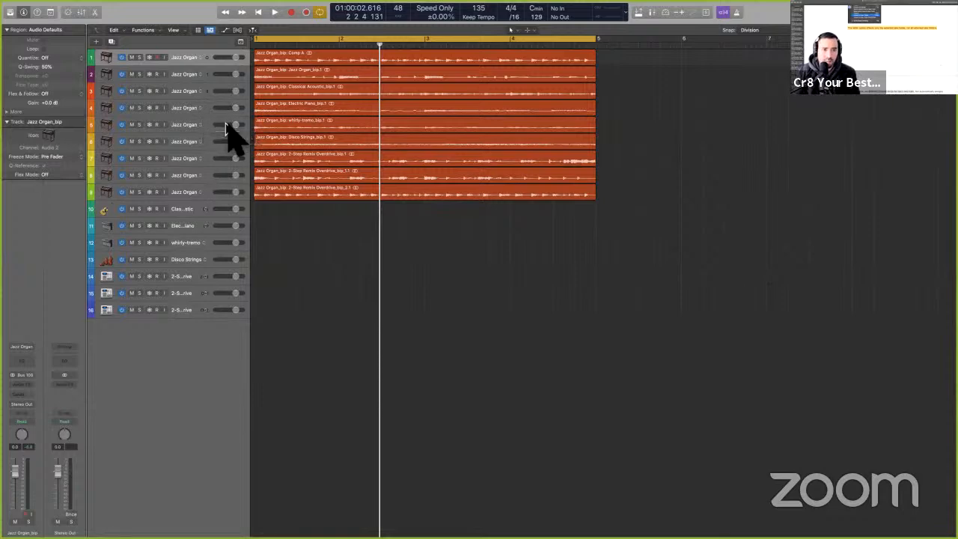
- Select all unpacked regions, show the Mixer to inspect their channel strips, and select the seventh Jazz Organ strip
key("super+a")
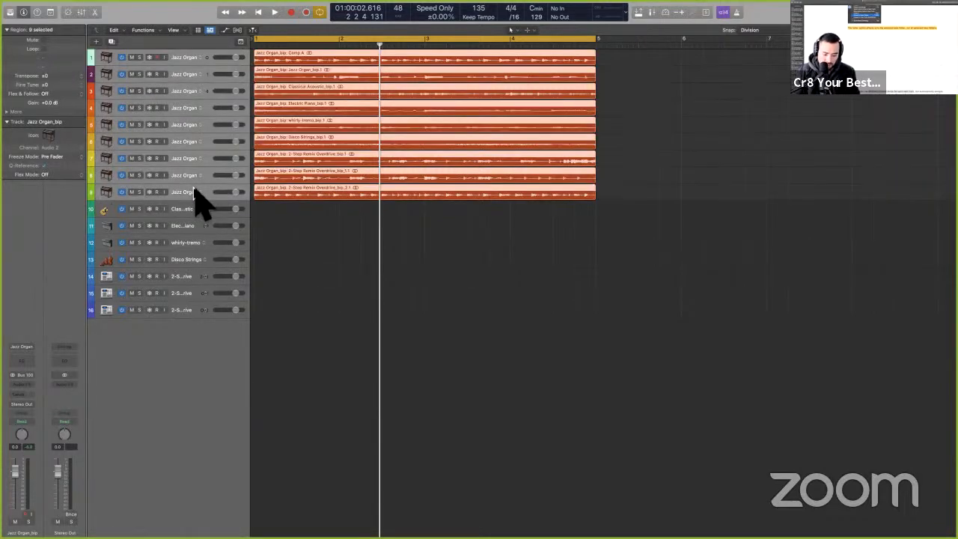
key("x")
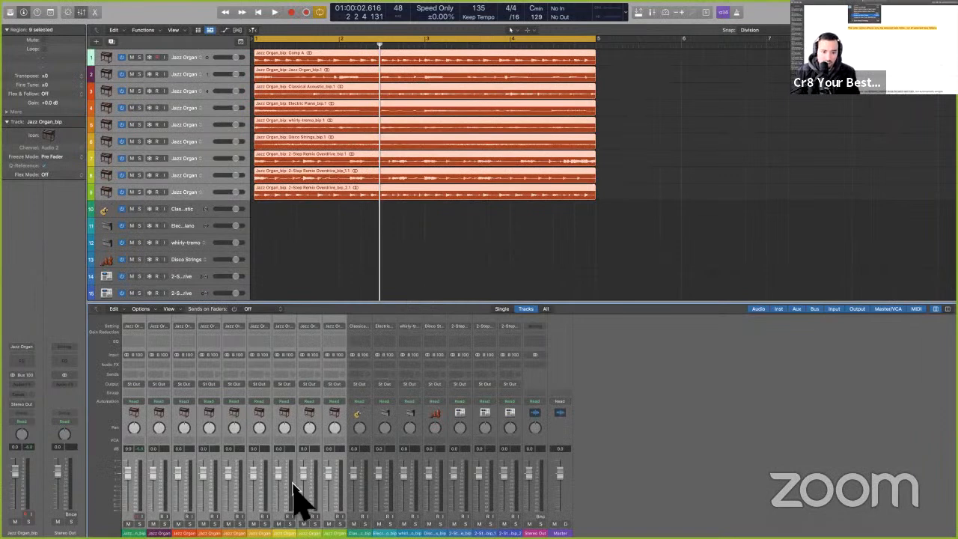
left_click(284, 423)
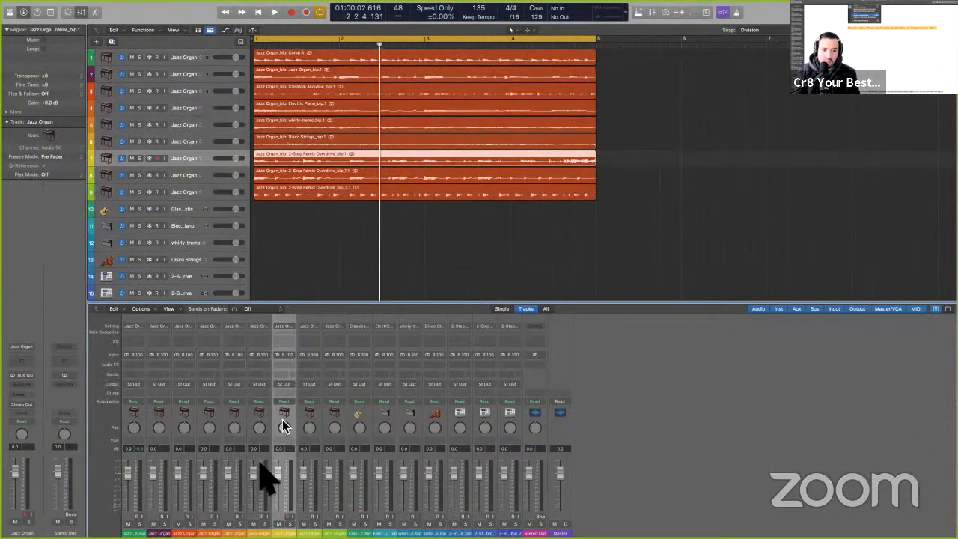
- Undo the unpacking of the Jazz Organ take folder and unpack it again with Unpack to New Tracks
left_click_drag(309, 243, 253, 48)
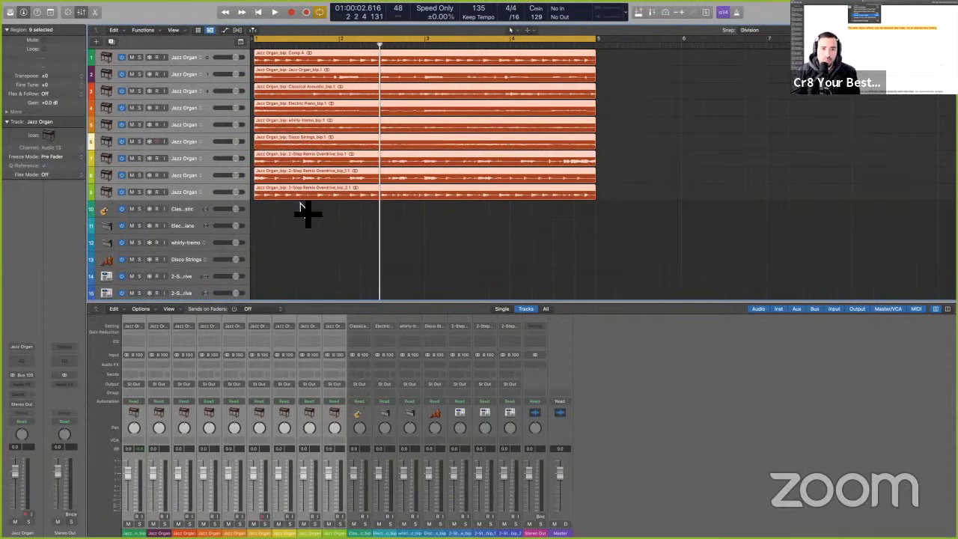
key("ctrl+super+f")
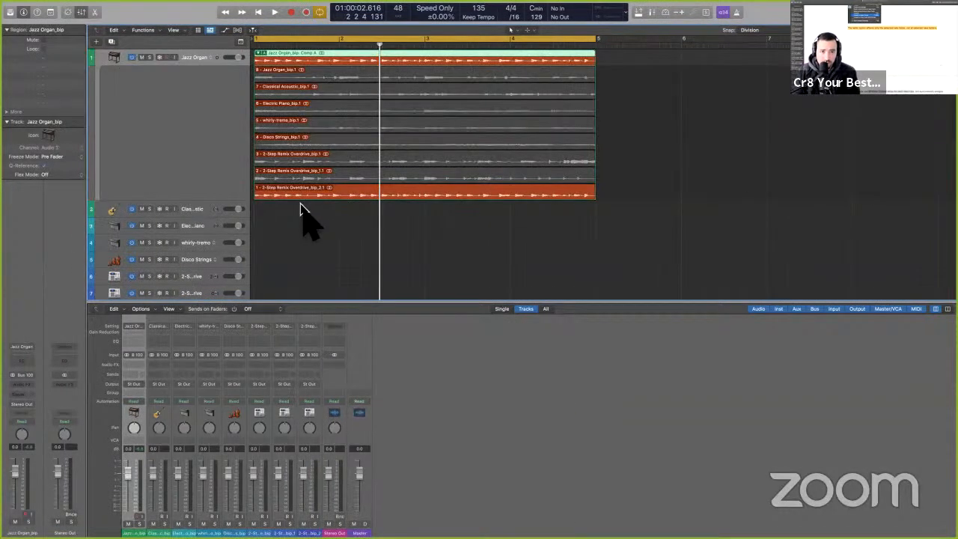
left_click(268, 54)
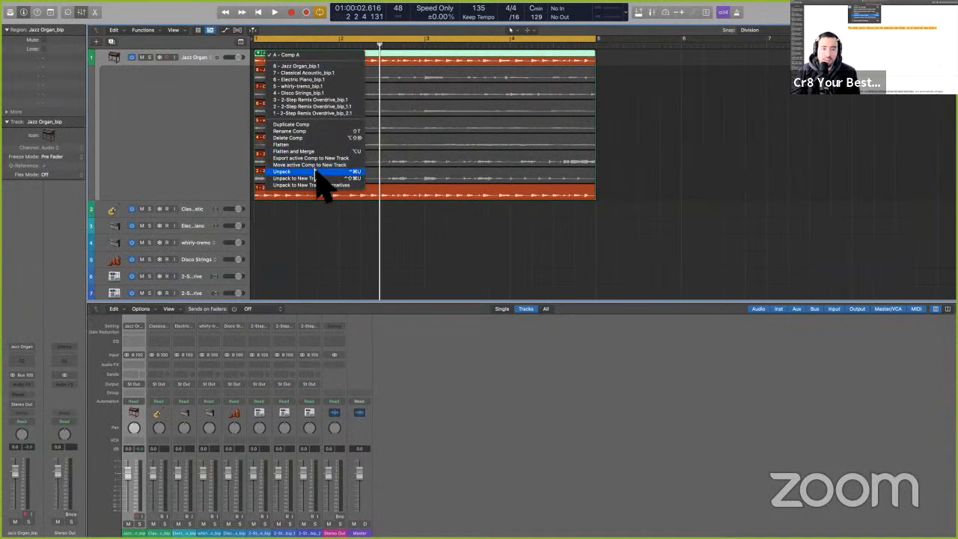
left_click(338, 232)
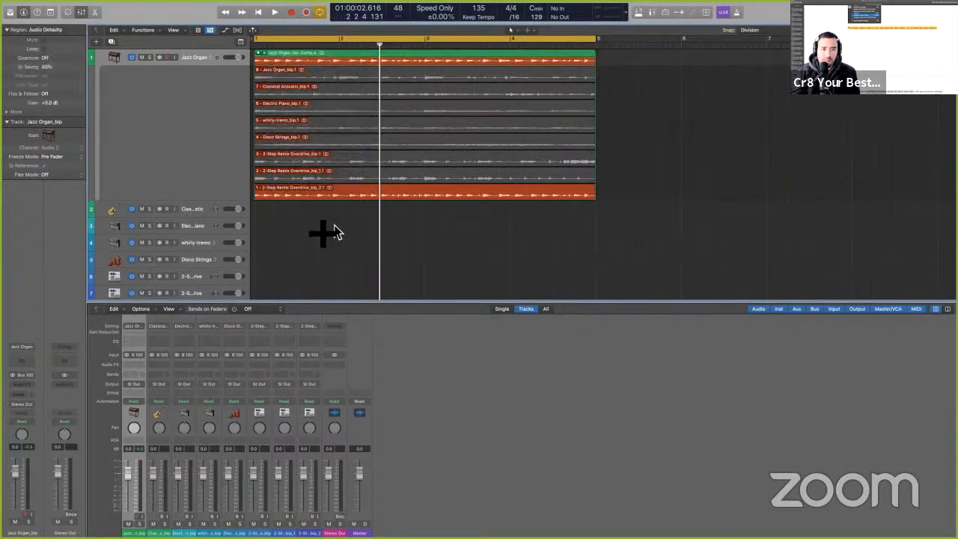
left_click(268, 55)
left_click(317, 188)
- Add a Linear Phase EQ to the sixth Jazz Organ track's channel strip and close the plug-in window
left_click(176, 140)
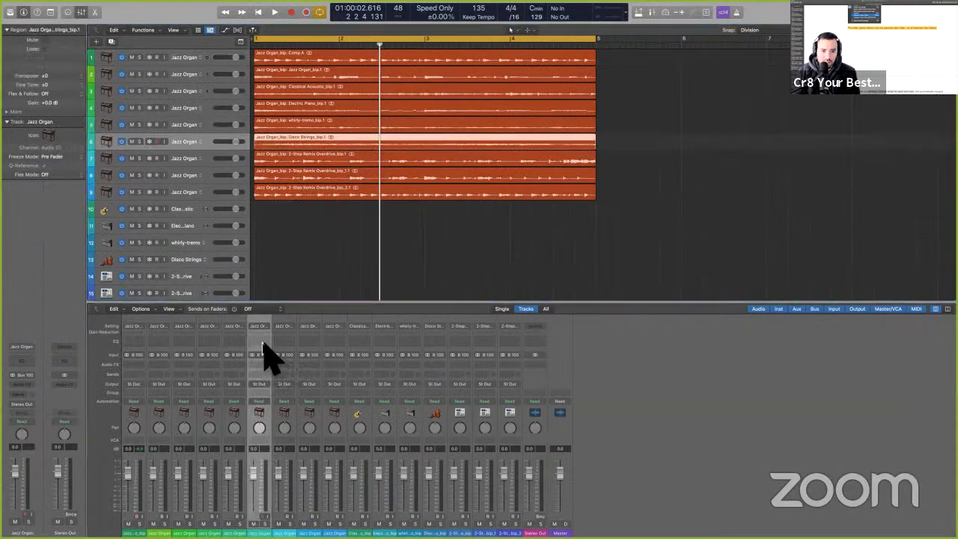
double_click(263, 345)
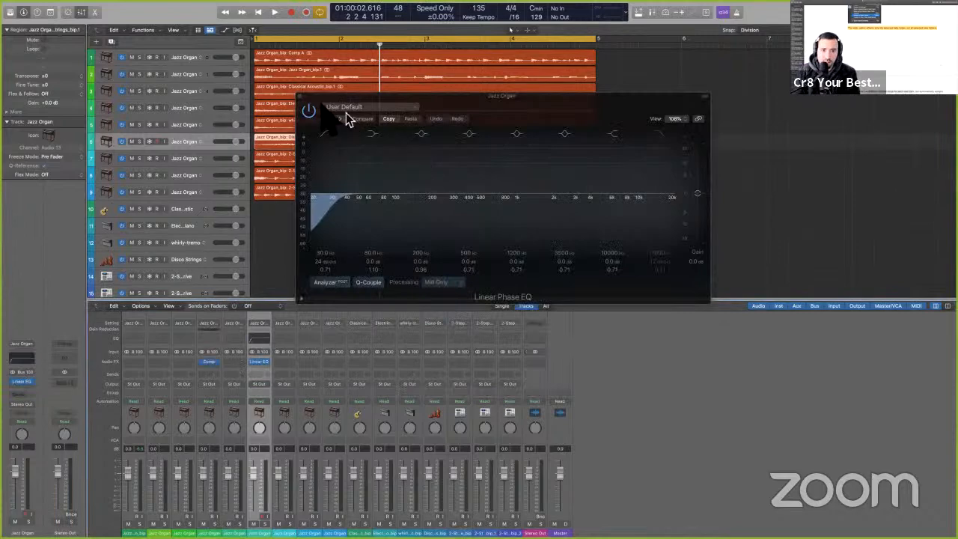
left_click(301, 97)
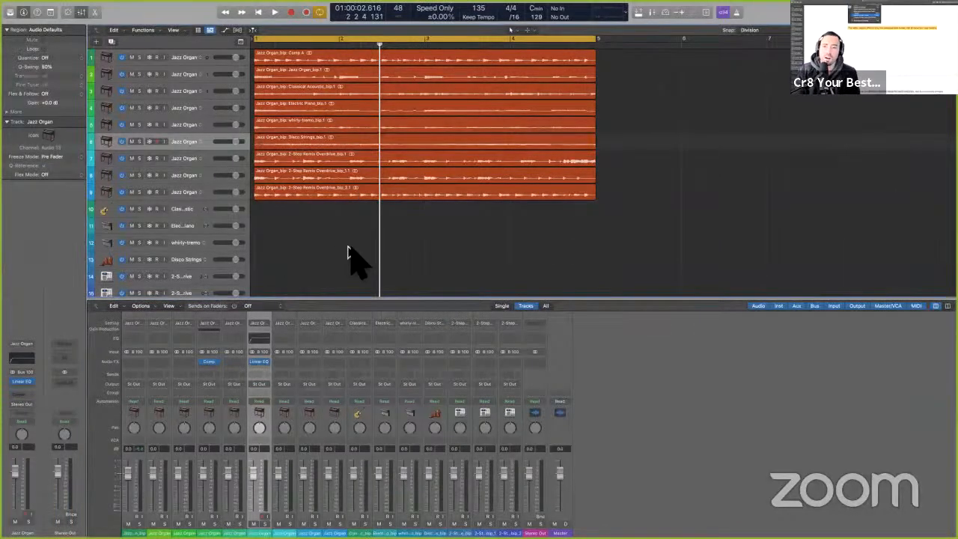
- Switch to the user guide PDF and read the section on unpacking a take folder to new track alternatives on pages 278 and 279
key("ctrl+Right")
scroll(503, 329, "down", 5)
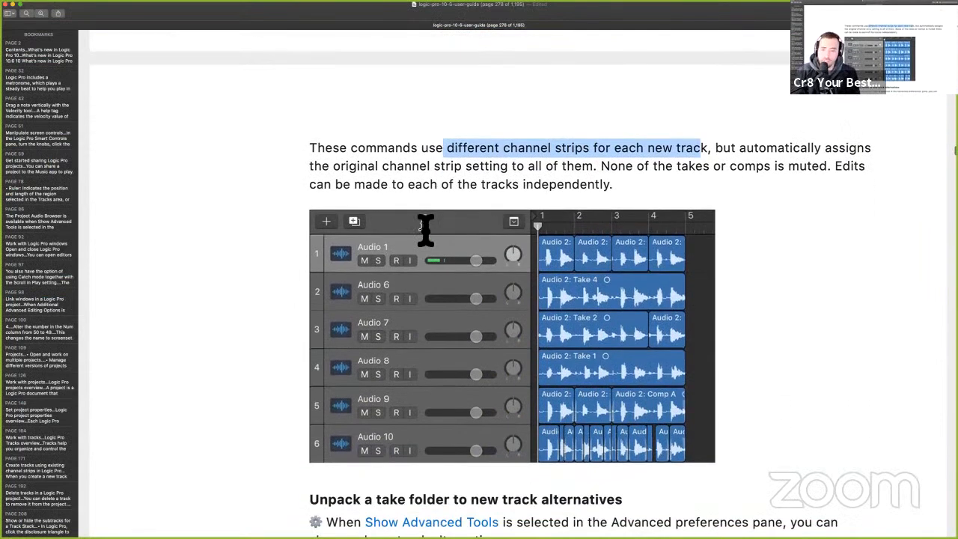
scroll(427, 232, "down", 5)
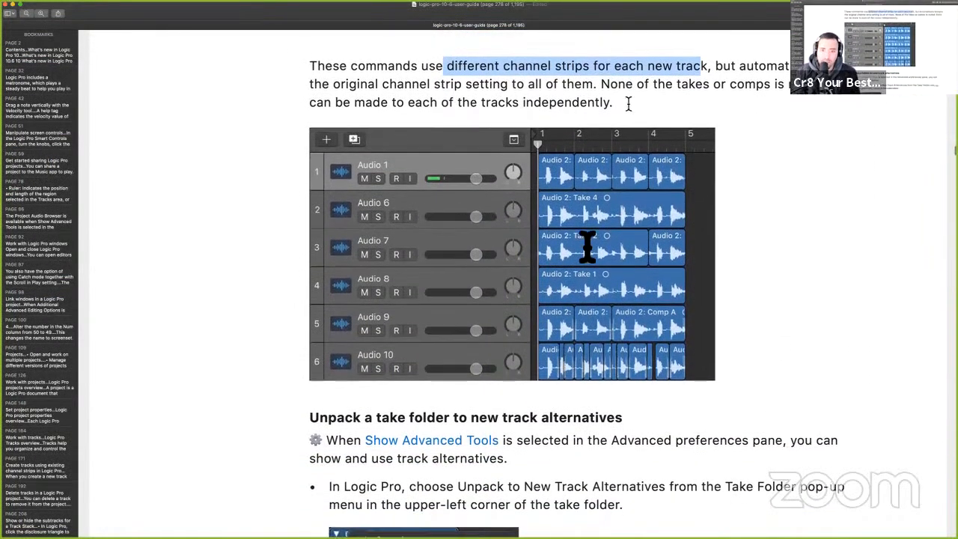
scroll(513, 279, "down", 1)
double_click(348, 255)
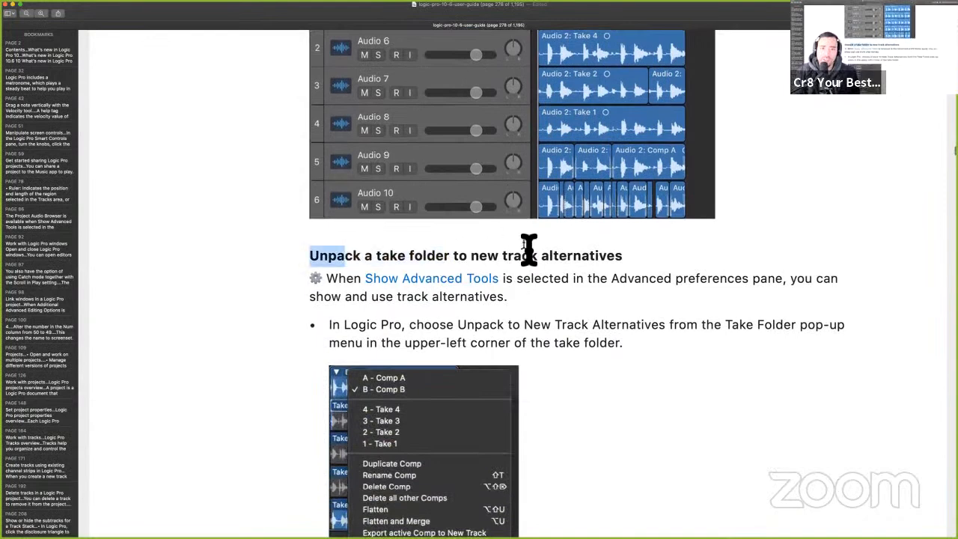
left_click_drag(529, 249, 631, 267)
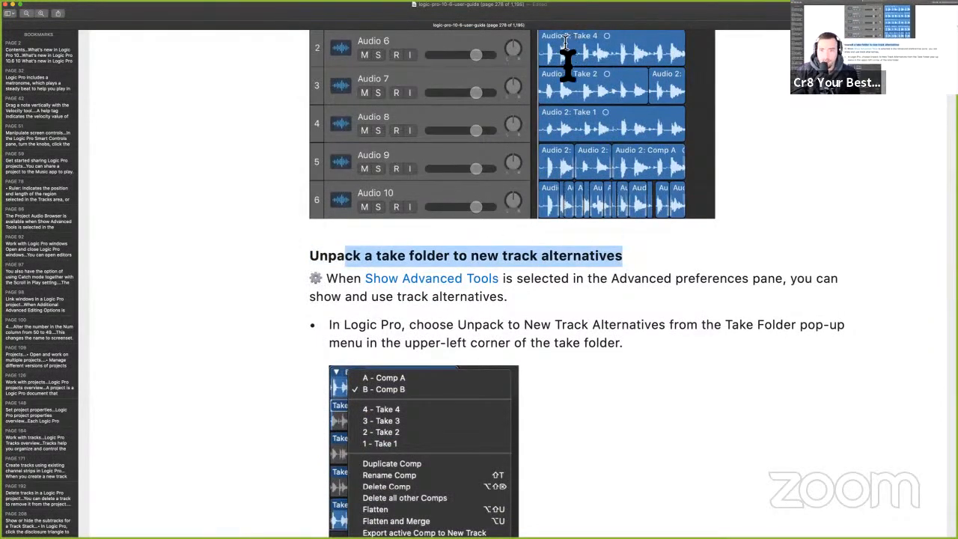
scroll(432, 54, "down", 1)
scroll(413, 199, "down", 15)
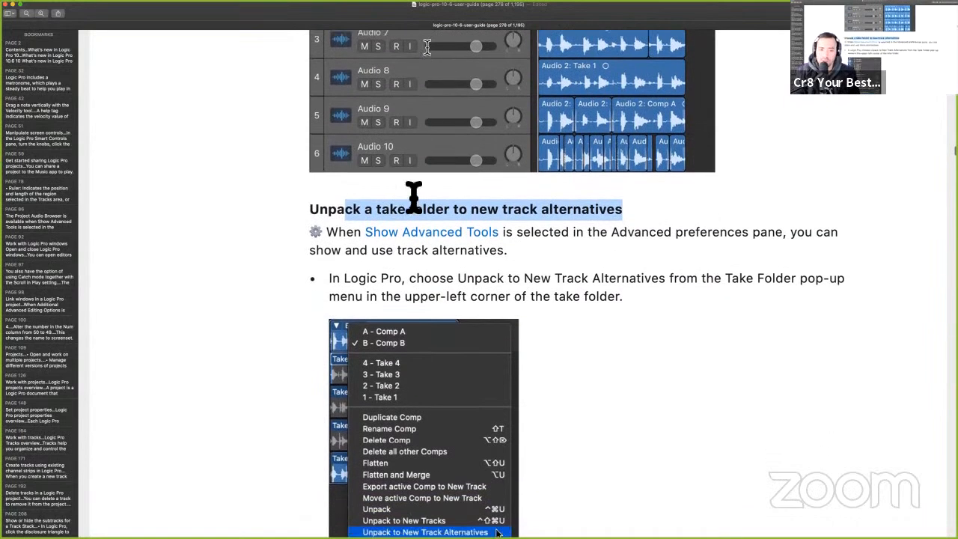
scroll(414, 251, "down", 9)
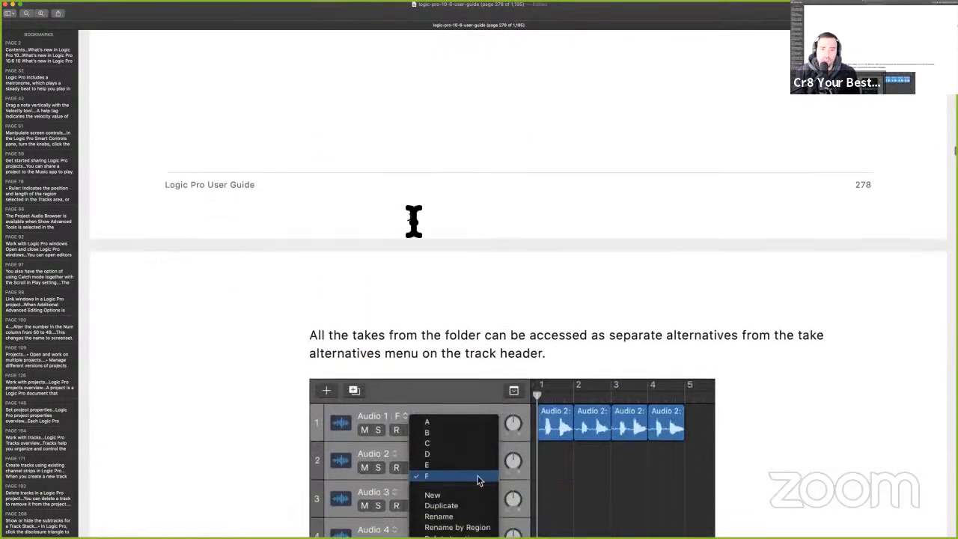
scroll(420, 269, "down", 7)
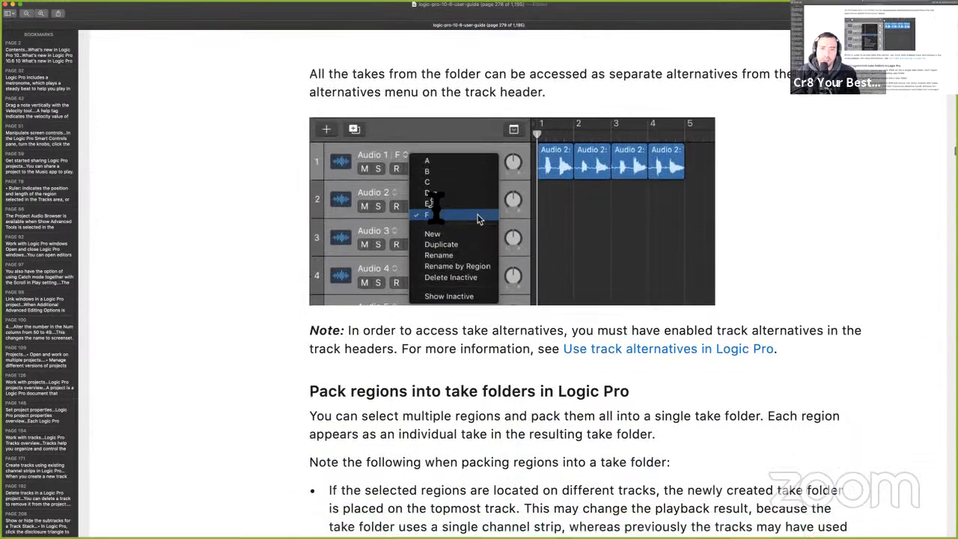
- Read the page 279 section on packing regions into take folders, marking its heading and the note about regions on different tracks
left_click_drag(327, 180, 631, 180)
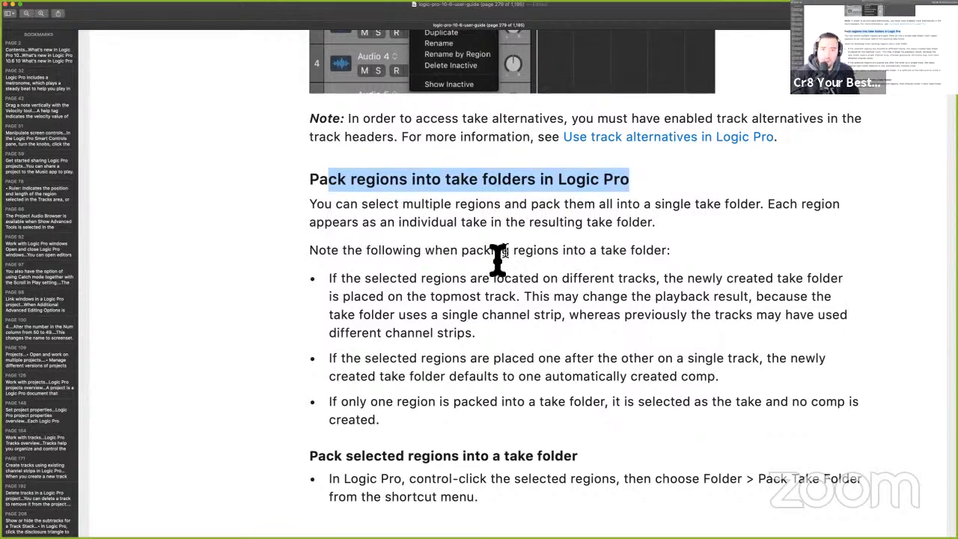
left_click_drag(481, 251, 678, 251)
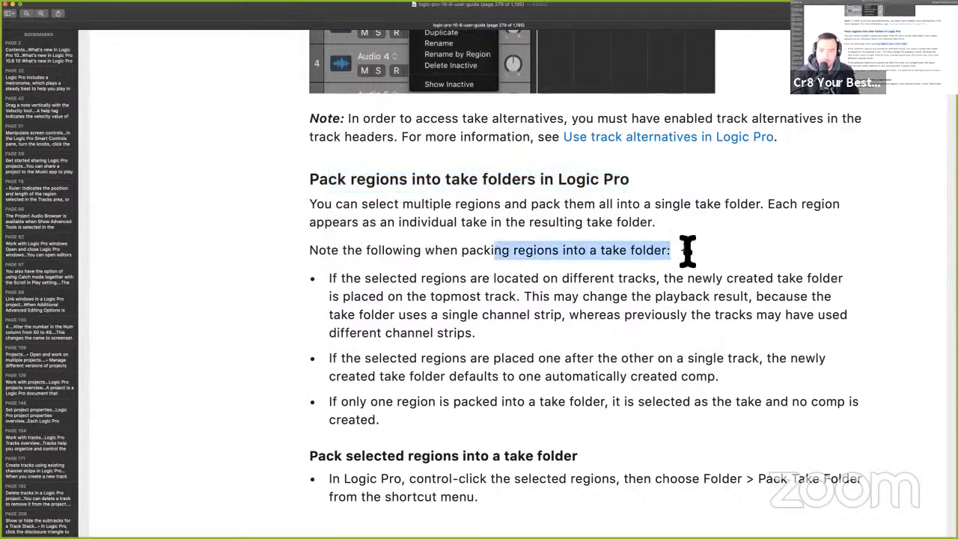
left_click(417, 283)
left_click_drag(398, 278, 636, 279)
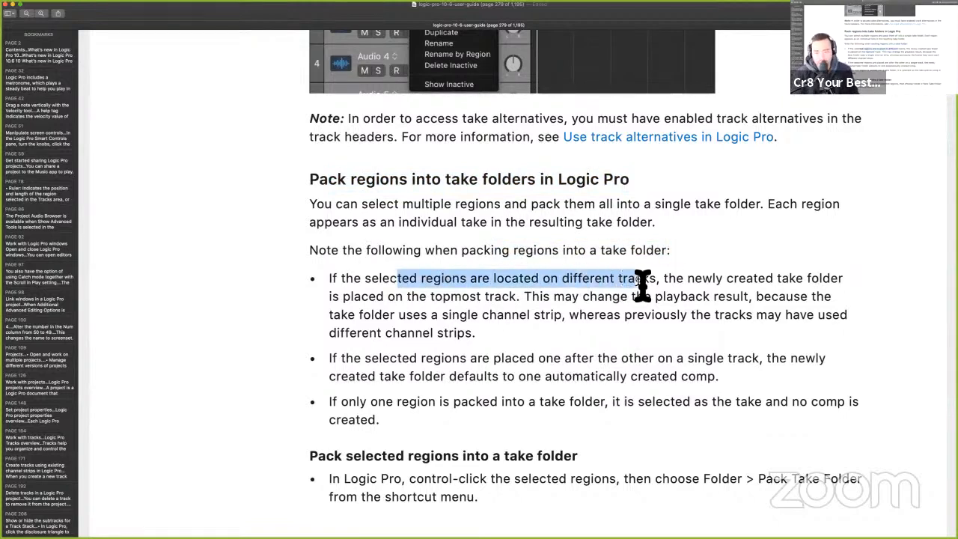
left_click(487, 311)
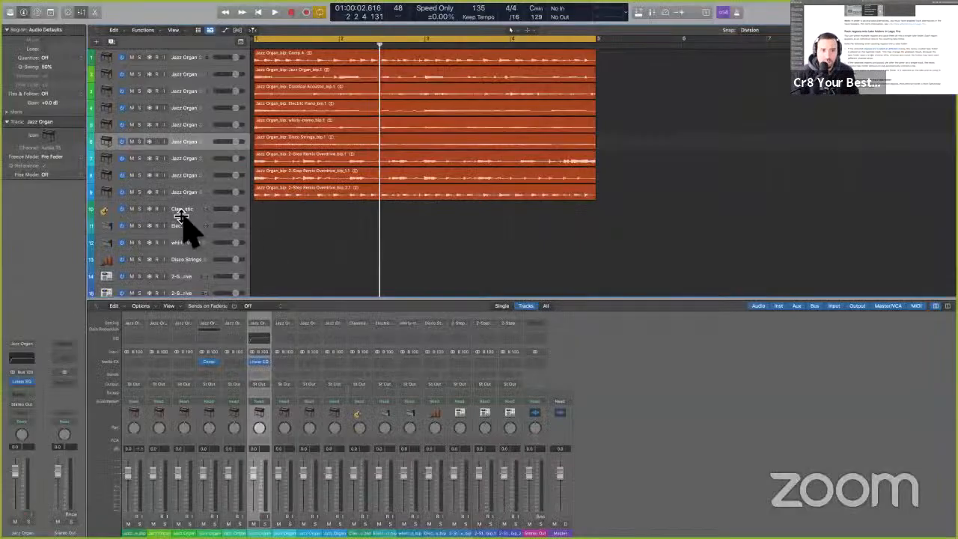
- In Logic Pro, check the tracks below the Jazz Organ tracks and hide the Mixer
left_click(181, 211)
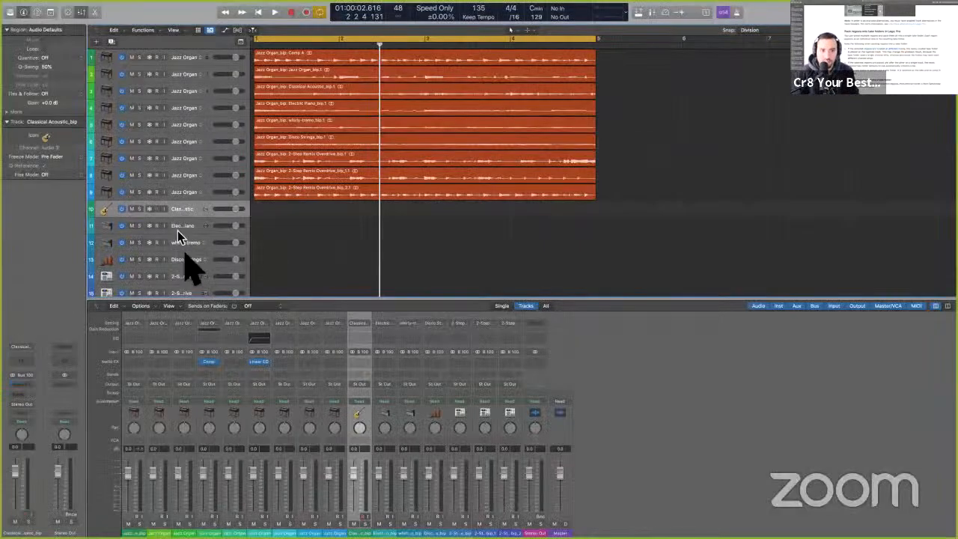
left_click(181, 227)
left_click(182, 254)
key("x")
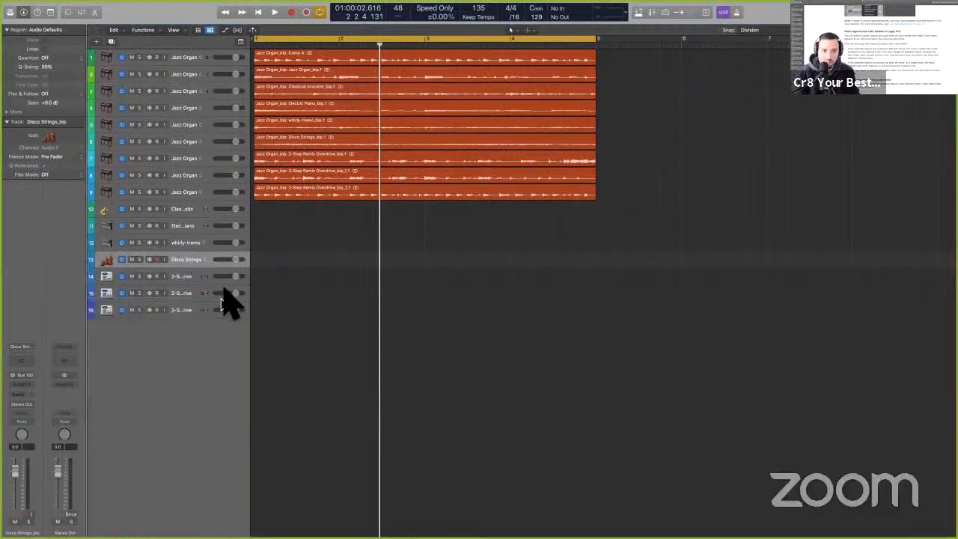
- Delete the seven empty tracks from Classical Acoustic through the last 2-Step Remix Overdrive track
left_click(193, 210)
left_click(183, 309, "shift")
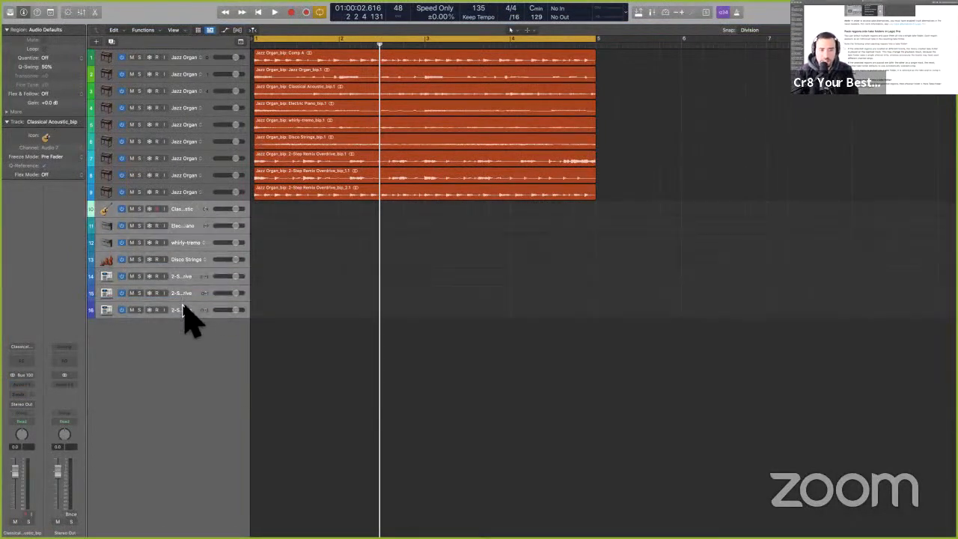
key("super+BackSpace")
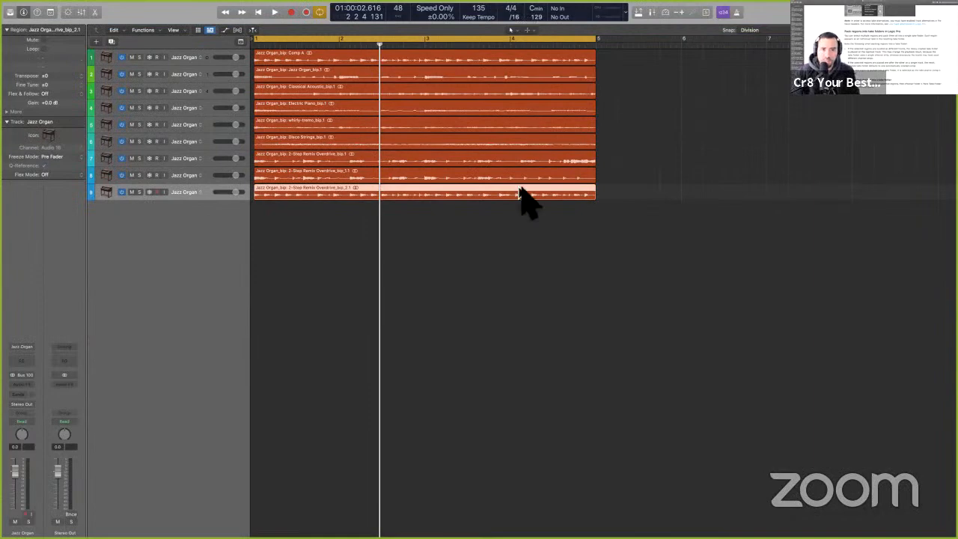
- Switch to the user guide PDF, highlight the page 279 sentence beginning "This may change the playback result", and read the remaining packing notes
left_click_drag(500, 256, 352, 60)
key("ctrl+Right")
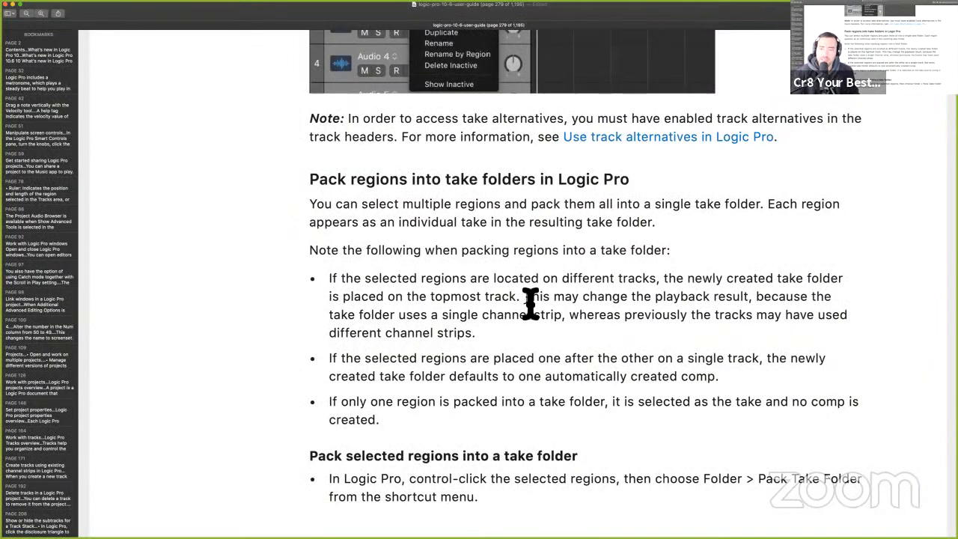
scroll(530, 303, "down", 3)
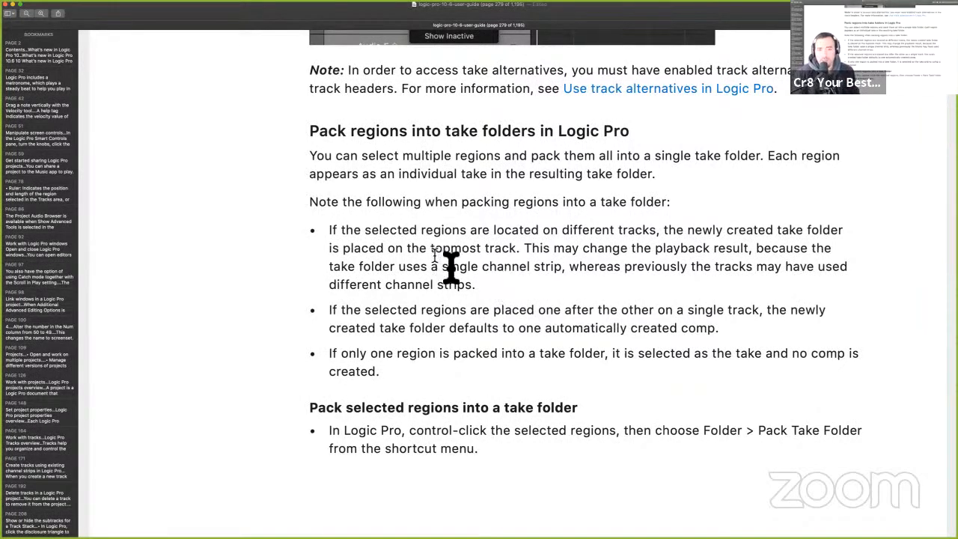
left_click_drag(524, 249, 554, 288)
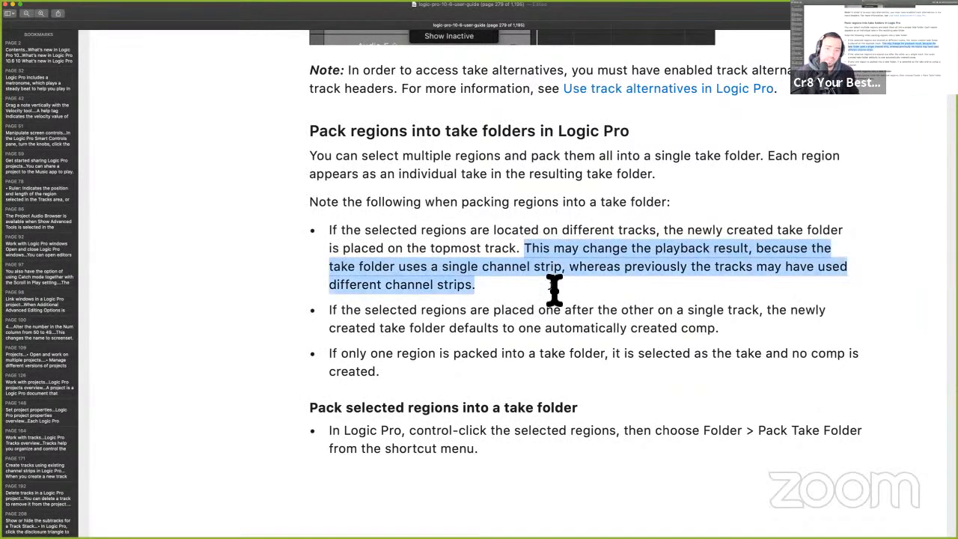
key("ctrl+super+h")
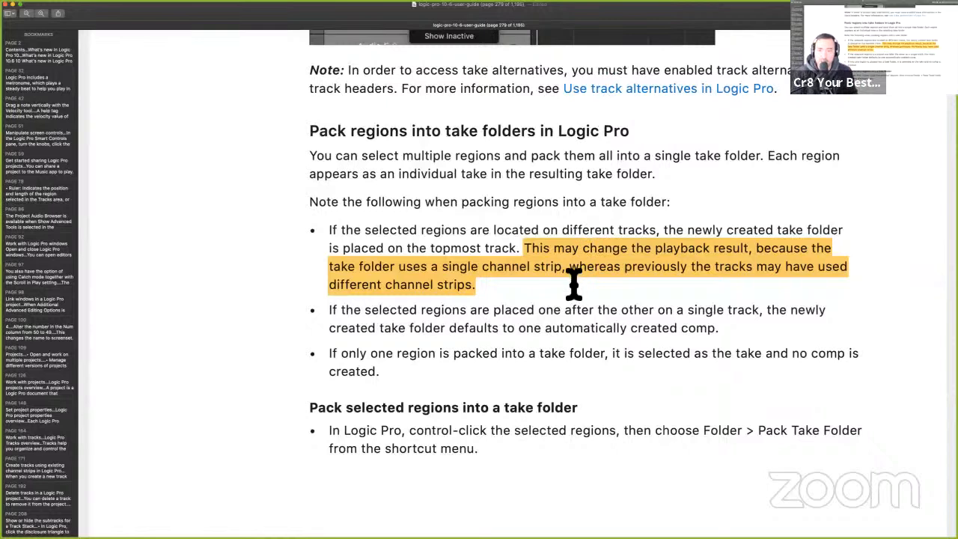
scroll(434, 344, "down", 1)
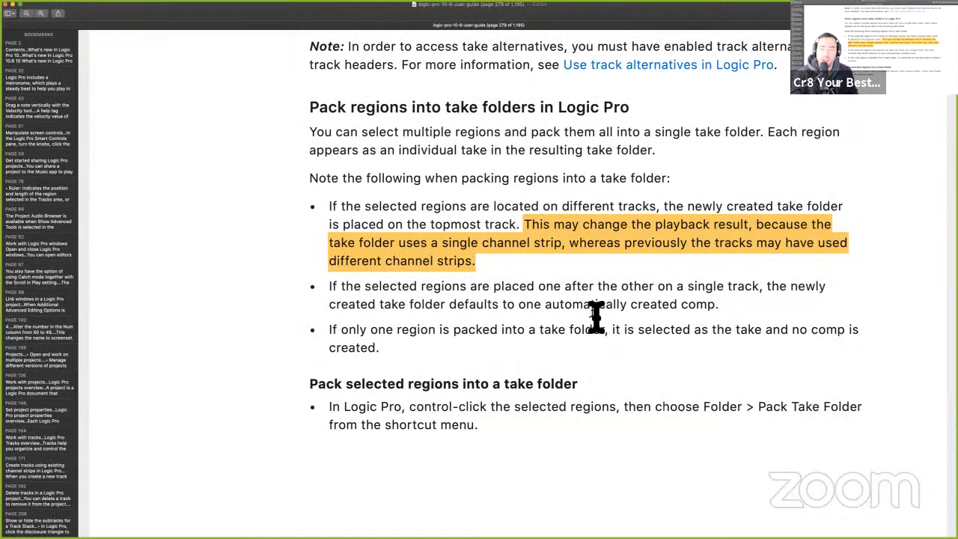
scroll(566, 317, "down", 3)
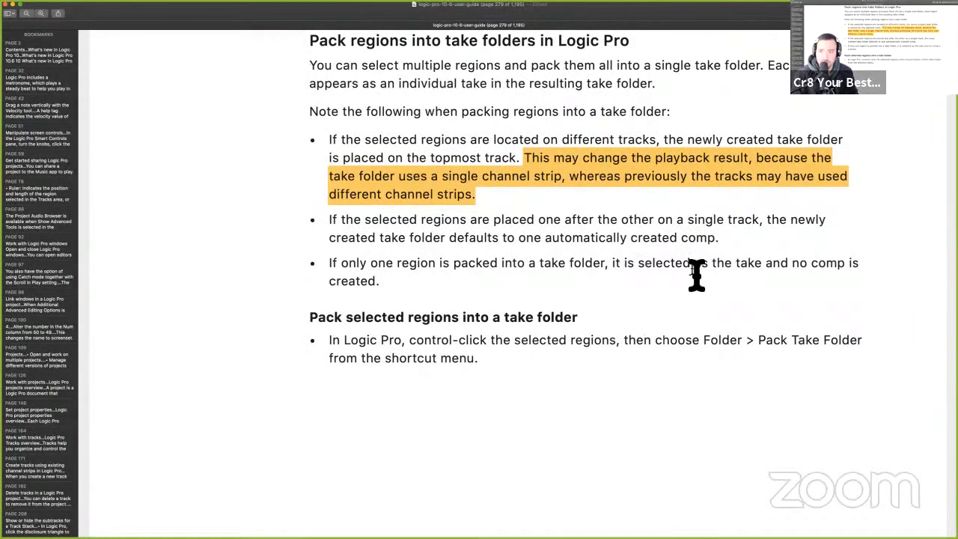
scroll(579, 298, "down", 1)
- Switch to Logic Pro, pack the ninth Jazz Organ region alone into a take folder, and create a comp from its take
key("ctrl+Left")
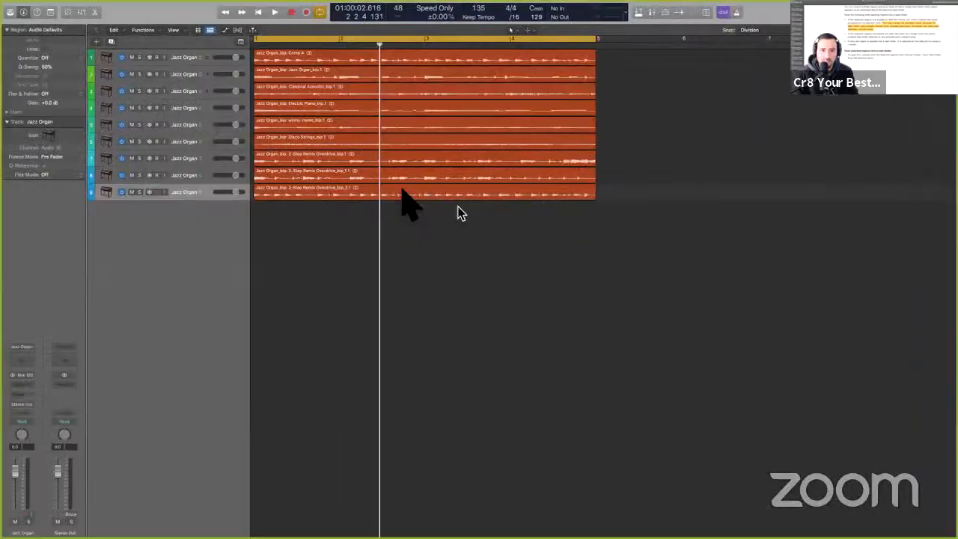
right_click(402, 191)
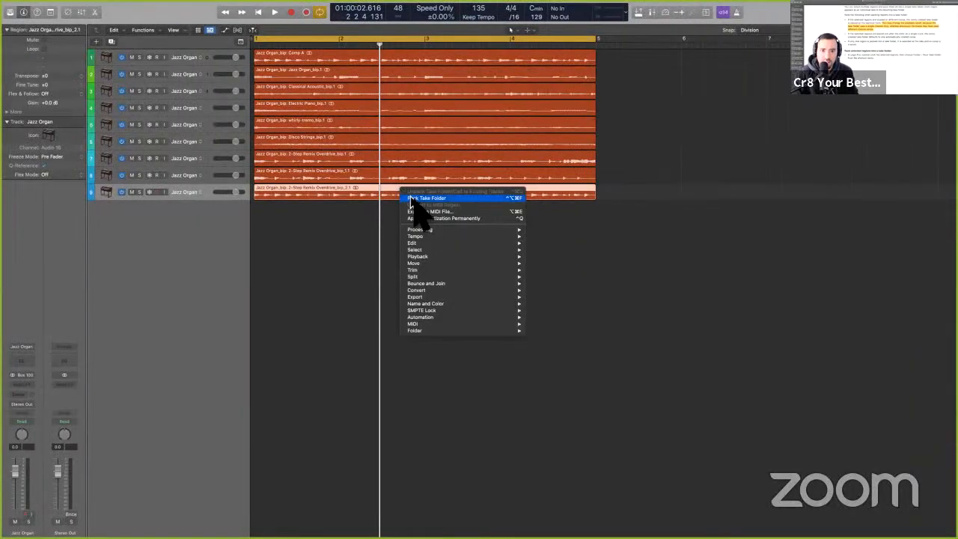
left_click(413, 195)
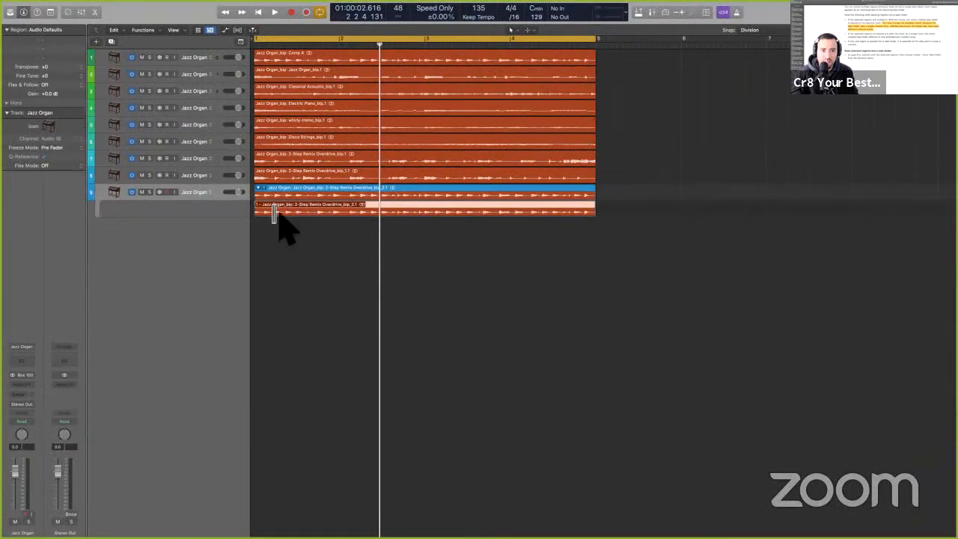
left_click_drag(368, 220, 207, 219)
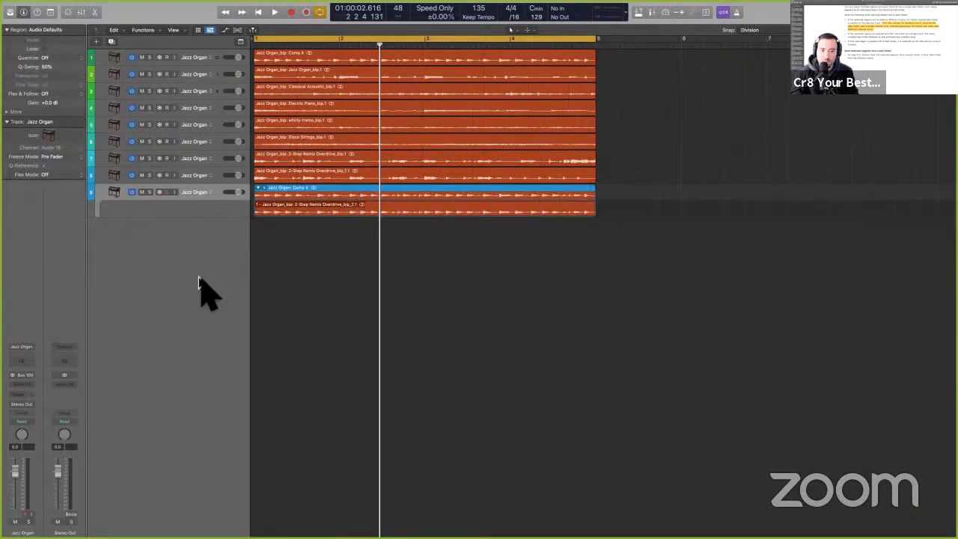
- Switch to the user guide PDF and move on to the page 280 chapter "Use loops and other media files"
key("ctrl+Right")
scroll(406, 404, "down", 5)
scroll(397, 279, "down", 8)
scroll(397, 279, "down", 6)
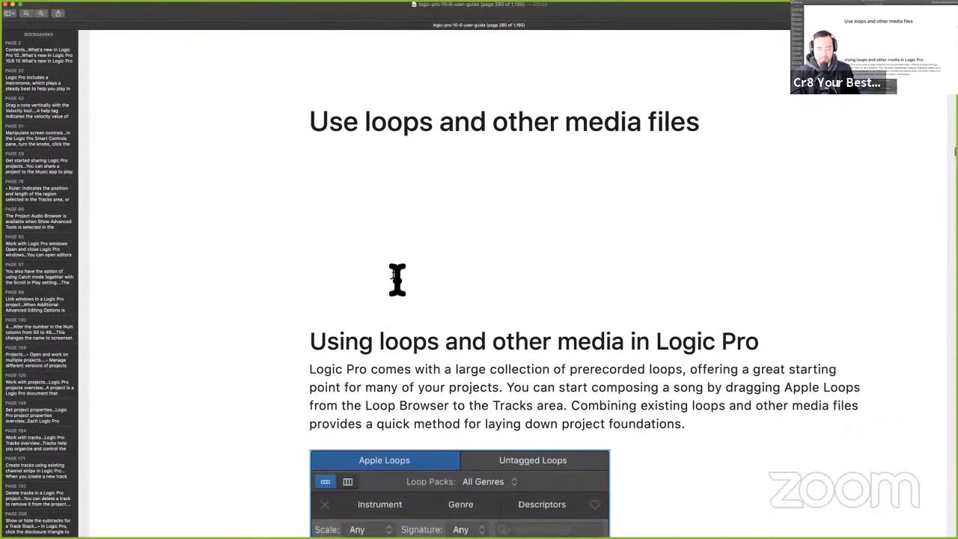
- Switch to Logic Pro and undo the single-region take folder and the deletion of the empty tracks
key("ctrl+Left")
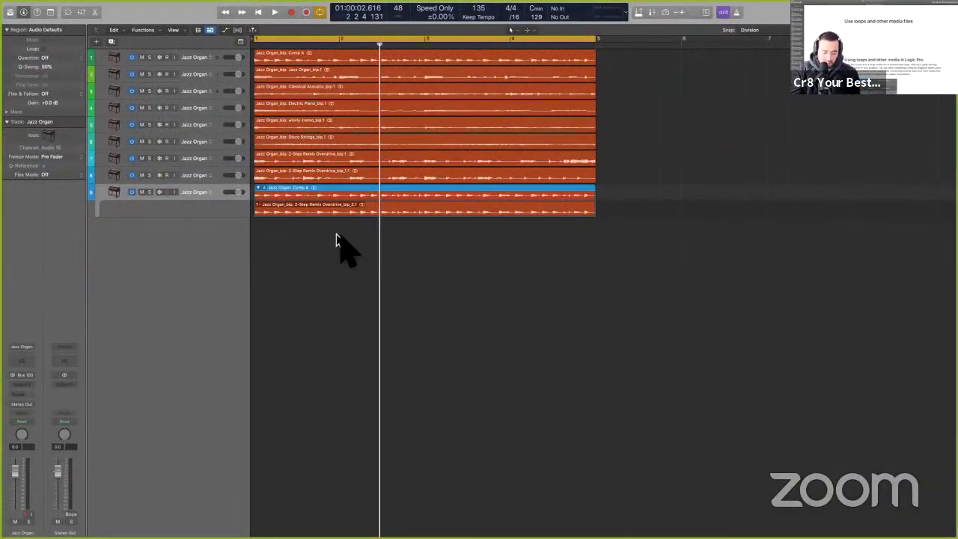
key("ctrl+super+u")
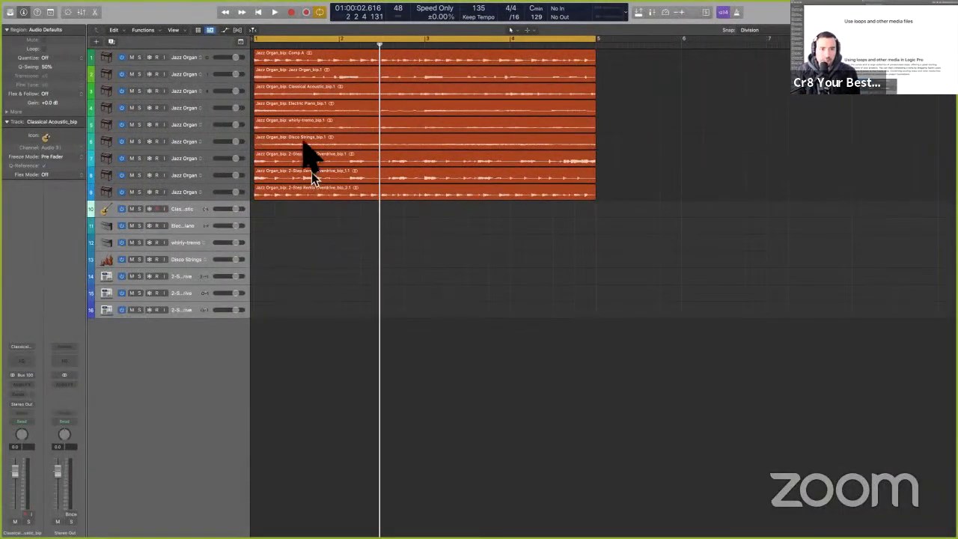
- Pack all nine Jazz Organ regions into a take folder on track 1 and look through its take and comp options
key("super+a")
right_click(326, 186)
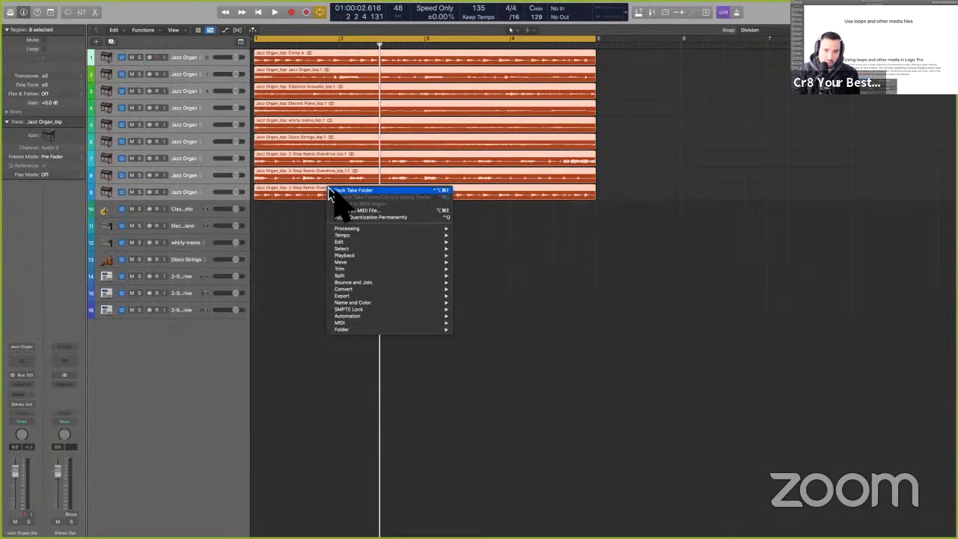
left_click(334, 190)
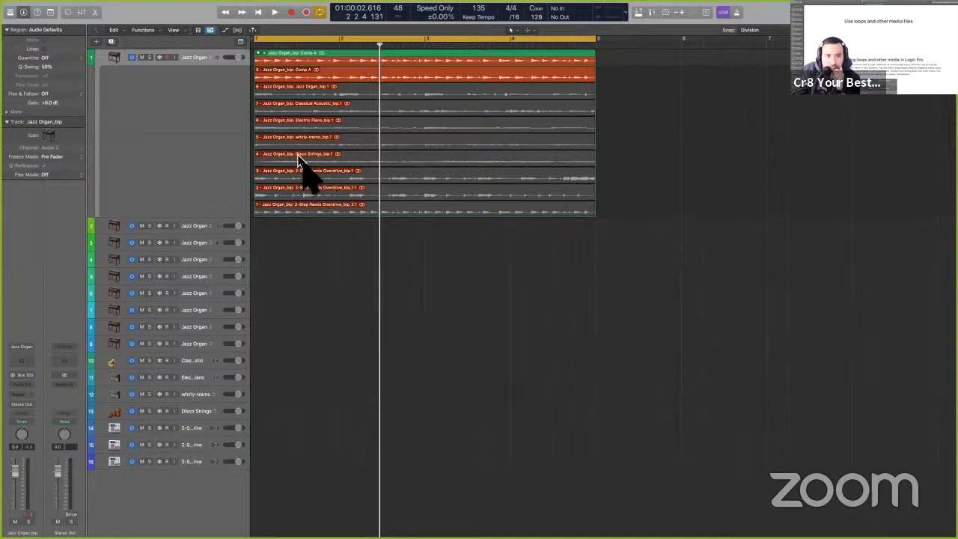
left_click(261, 54)
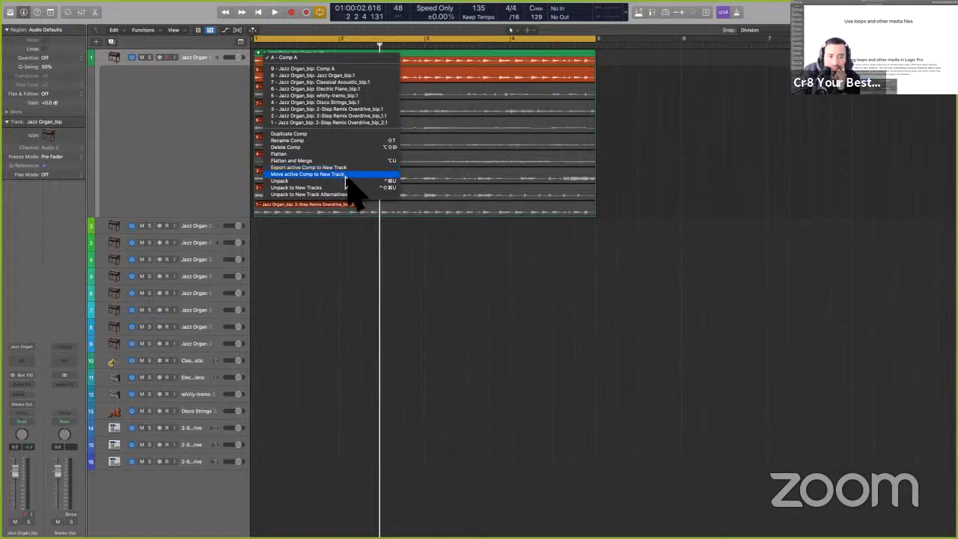
left_click(60, 330)
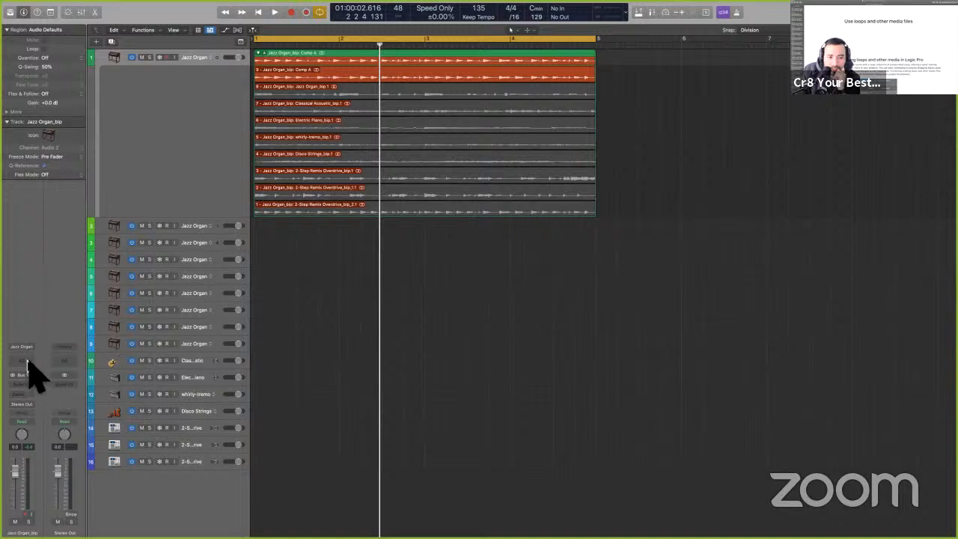
- Add a Channel EQ to the take folder track's channel strip and close the plug-in window
left_click(29, 363)
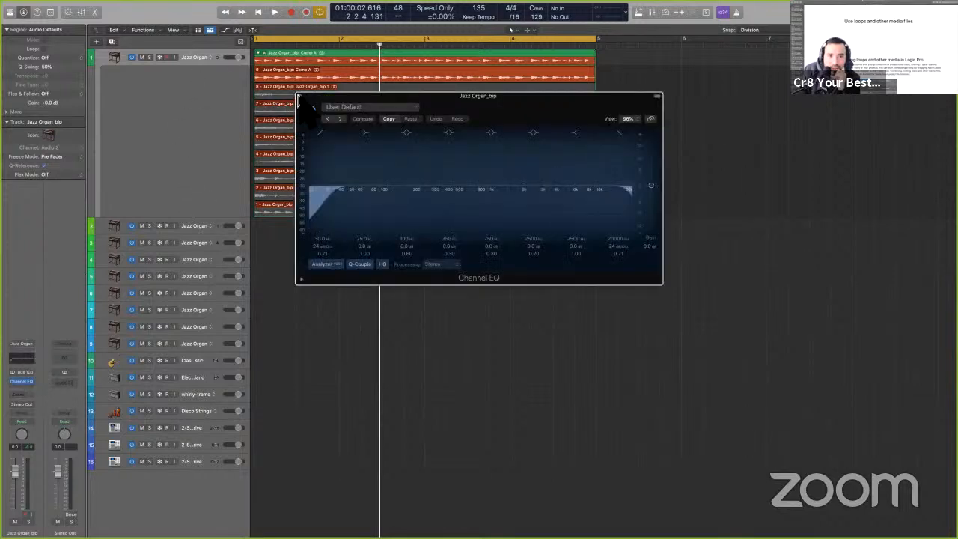
left_click(299, 96)
left_click(266, 55)
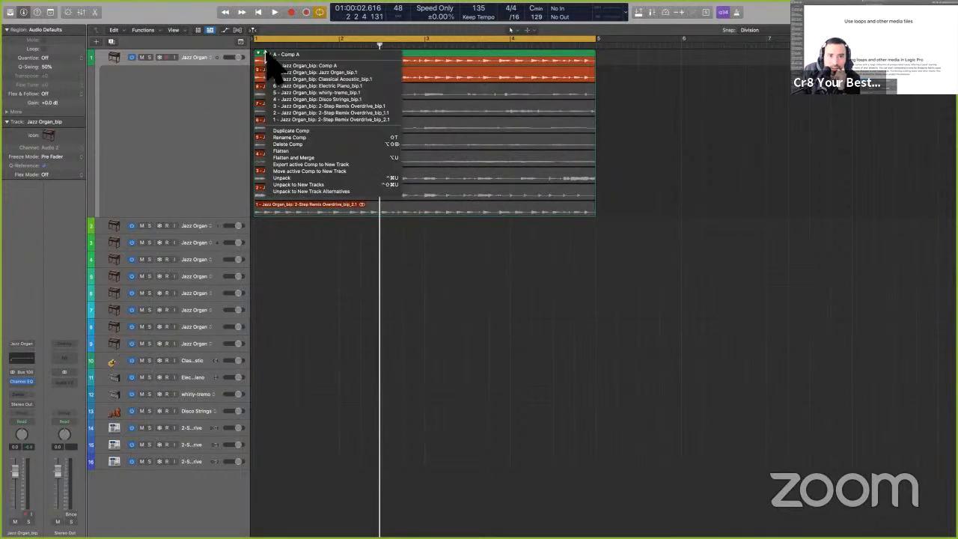
left_click(210, 251)
- Delete the empty tracks 2 through 16 below the take folder
left_click(188, 230)
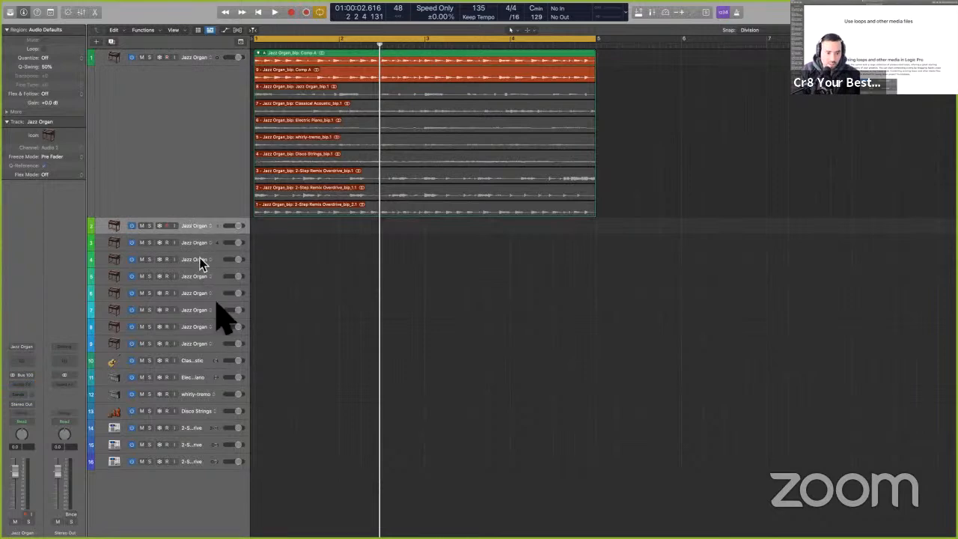
left_click(202, 459, "shift")
key("super+BackSpace")
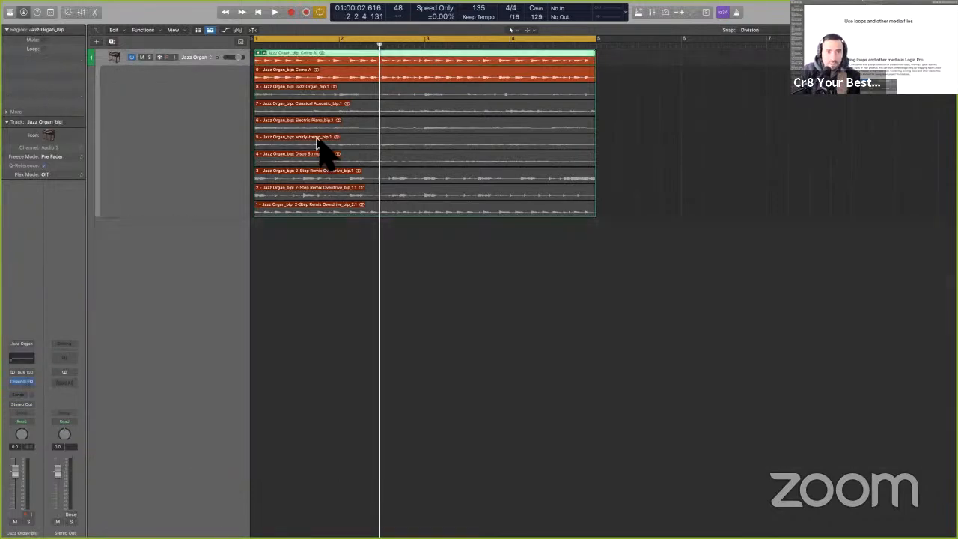
- Export the active Comp A to a new track, select that track to compare channel strips, and undo the export
left_click(266, 54)
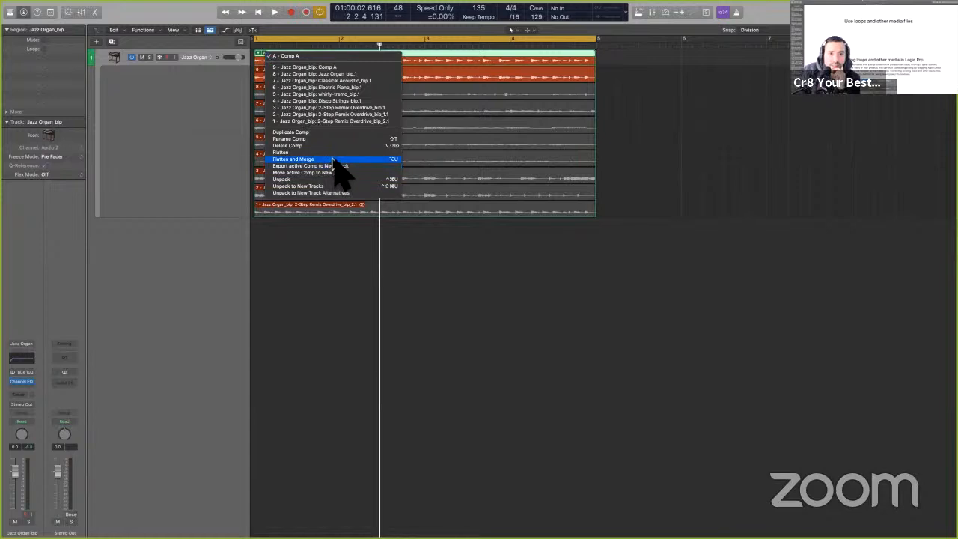
left_click(331, 164)
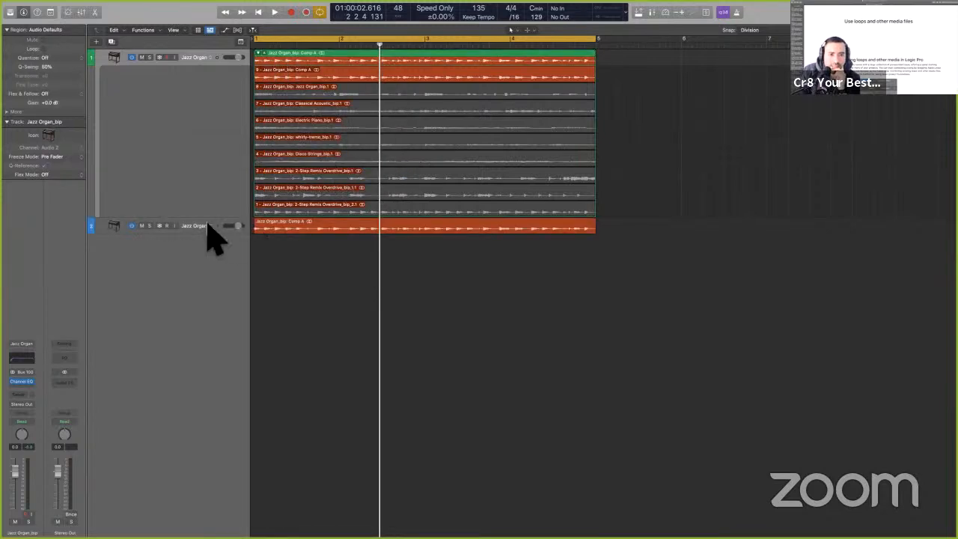
left_click(206, 227)
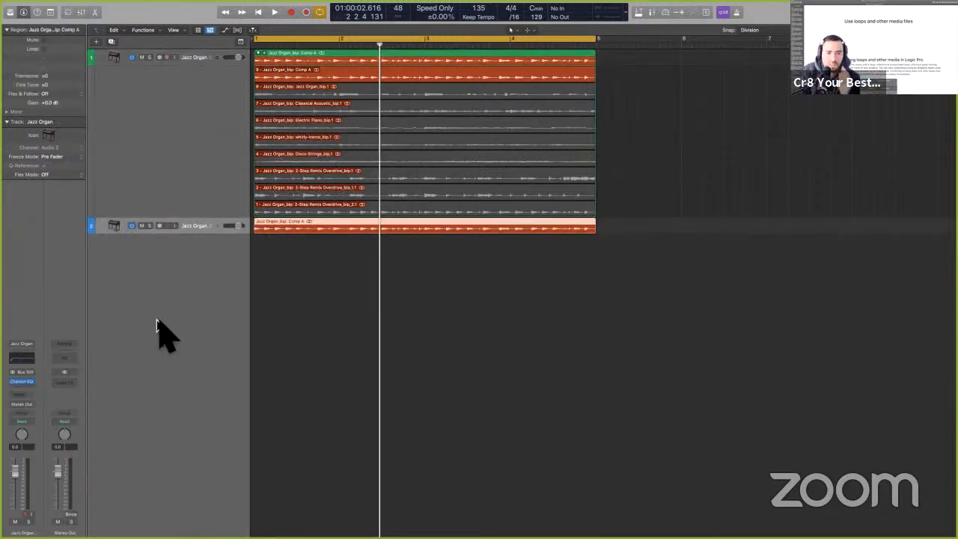
key("super+z")
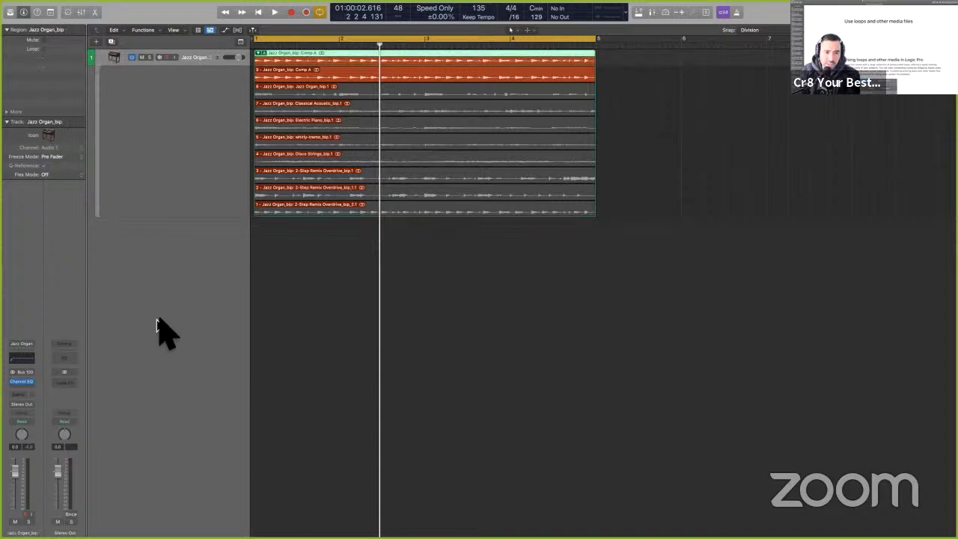
- Move the active Comp A to a new track, select that track to compare channel strips, and undo the move
left_click(265, 54)
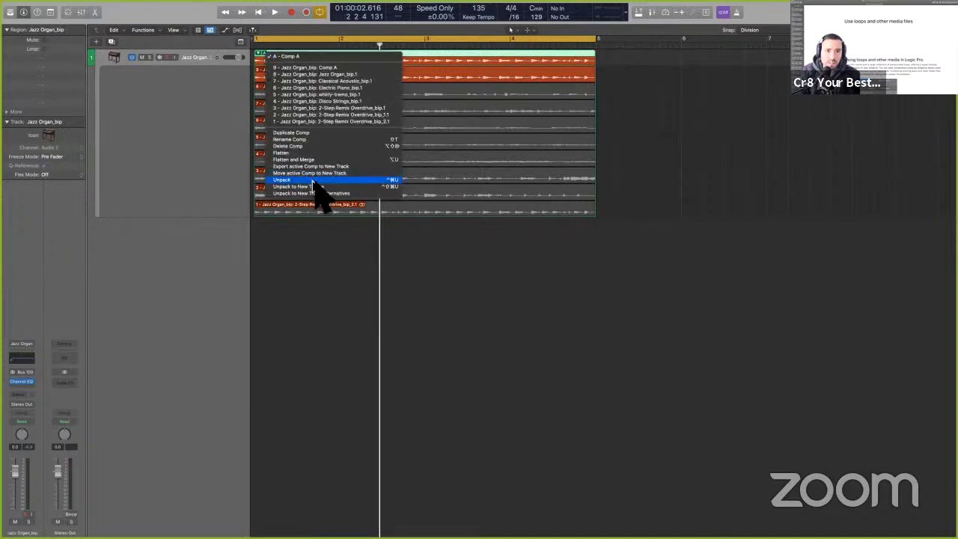
left_click(314, 172)
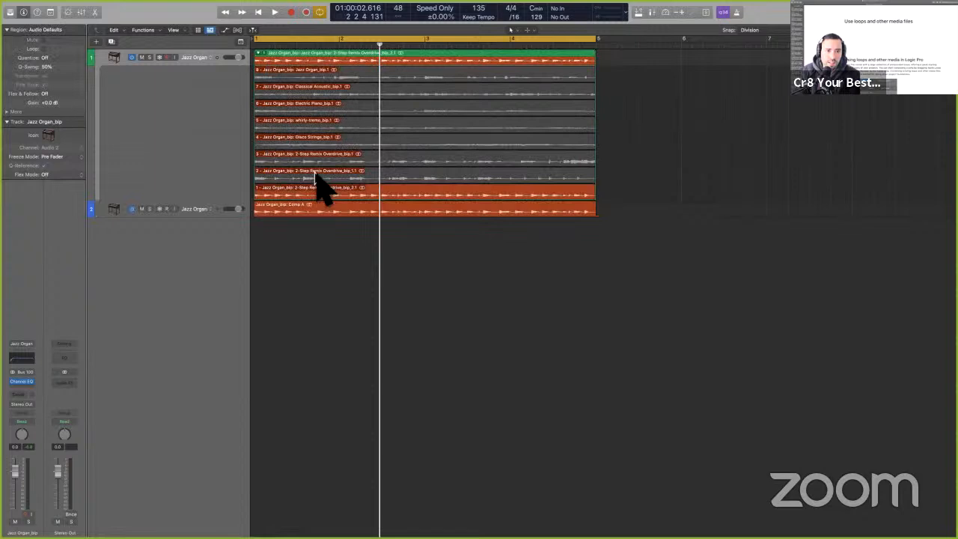
left_click(221, 211)
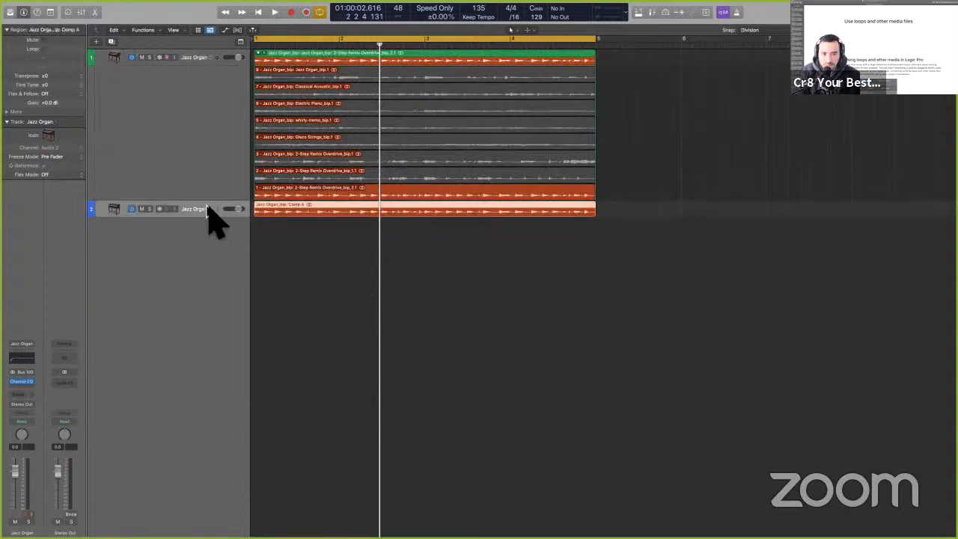
key("super+z")
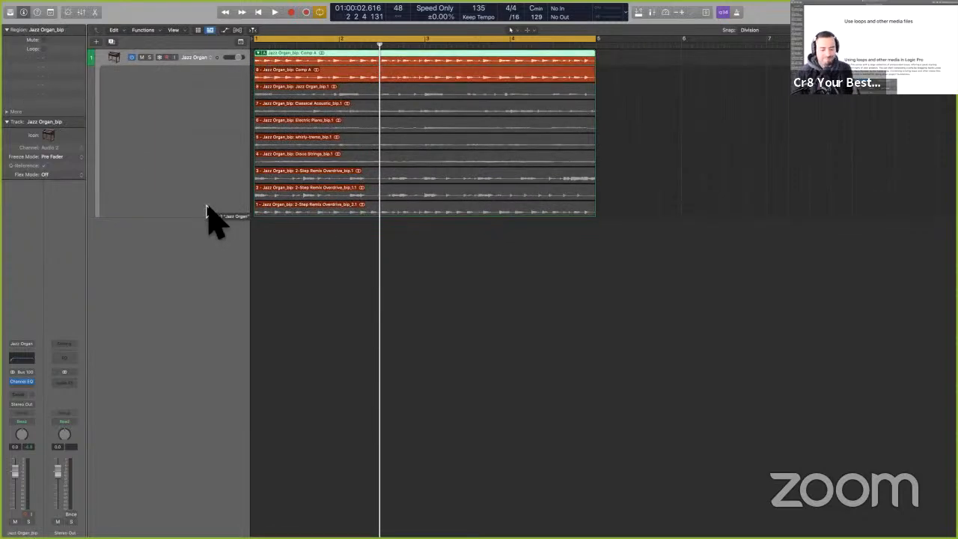
- Switch to the user guide PDF and read the page 280 introduction "Using loops and other media in Logic Pro"
left_click(296, 272)
key("ctrl+Right")
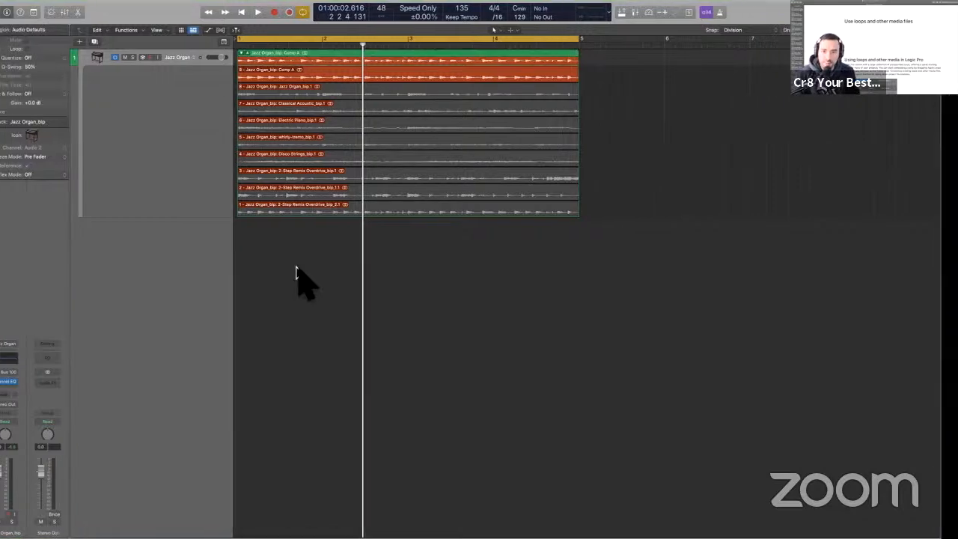
scroll(364, 343, "down", 2)
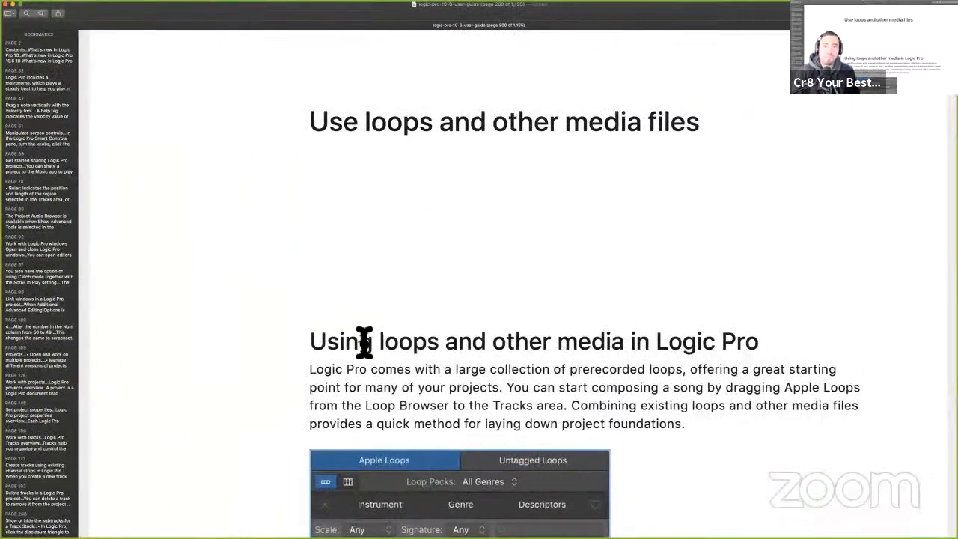
scroll(363, 343, "down", 2)
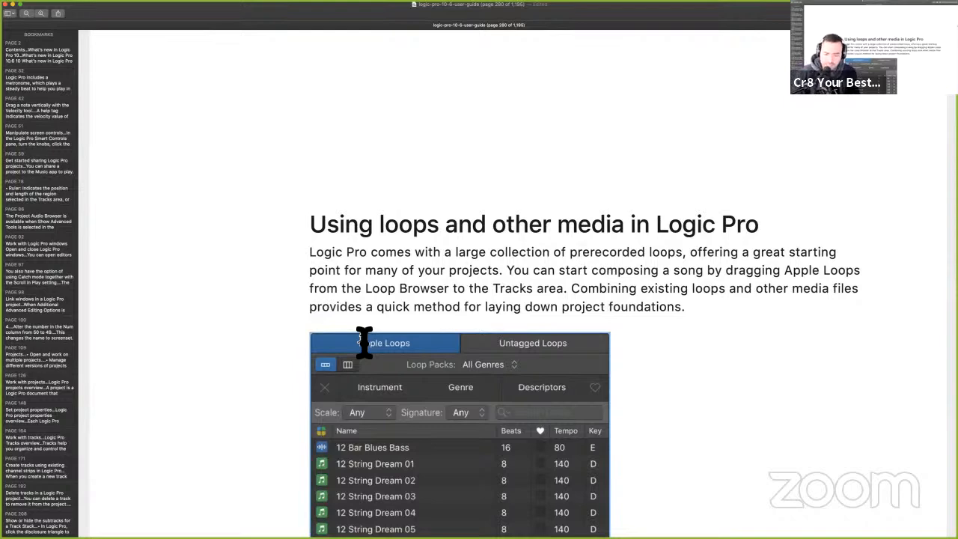
scroll(412, 299, "down", 3)
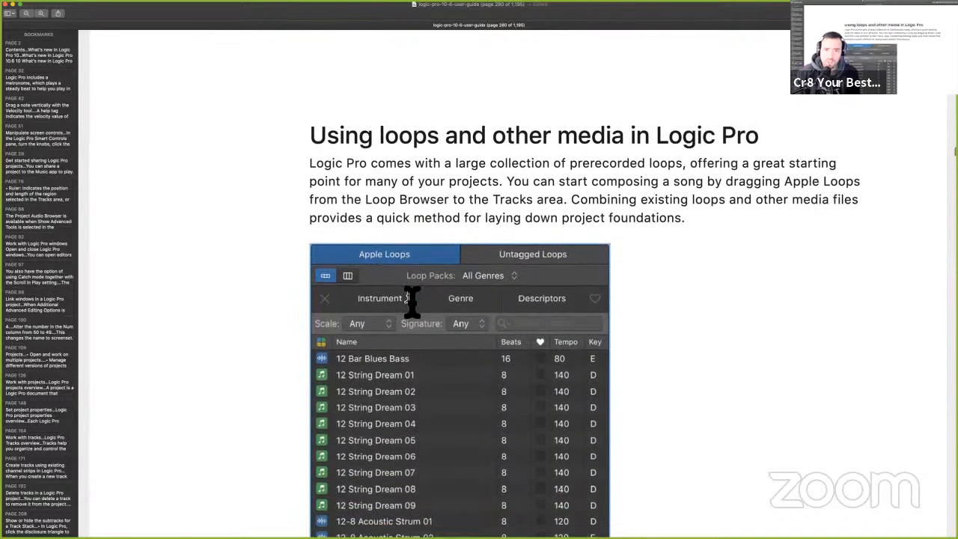
scroll(411, 300, "down", 2)
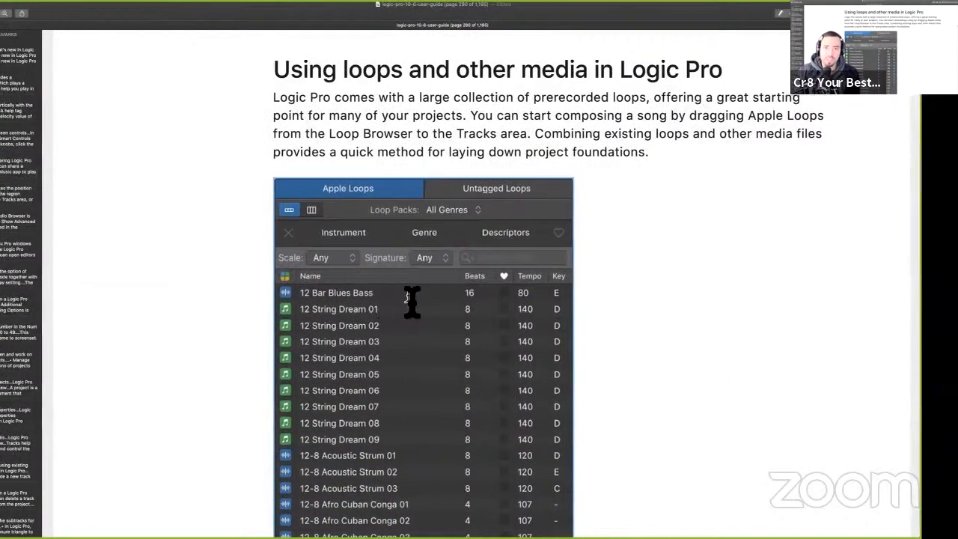
key("ctrl+Left")
key("ctrl+Right")
key("ctrl+Right")
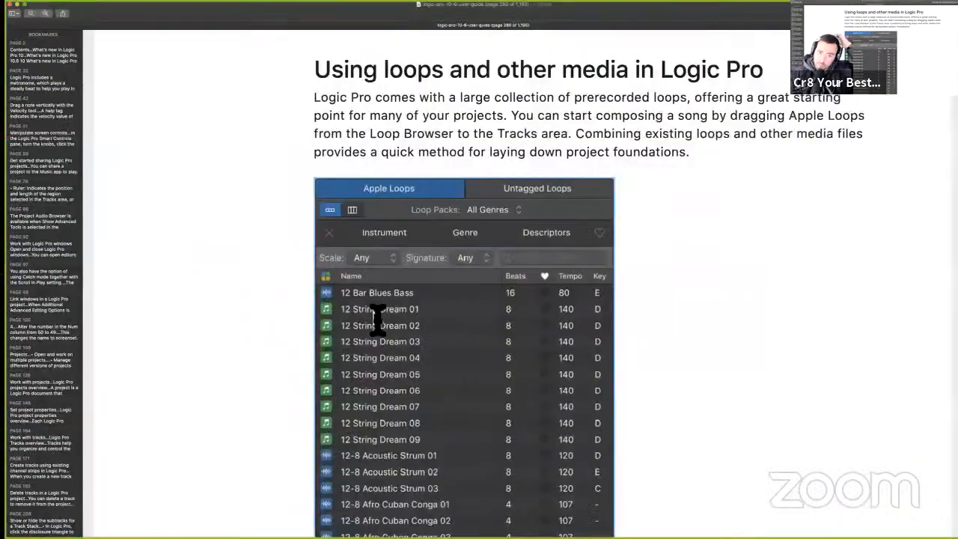
- Review the Apple Loops browser image, continue to page 281, and mark the words "Project Audio Browser:" while reading the browser descriptions
scroll(377, 318, "down", 3)
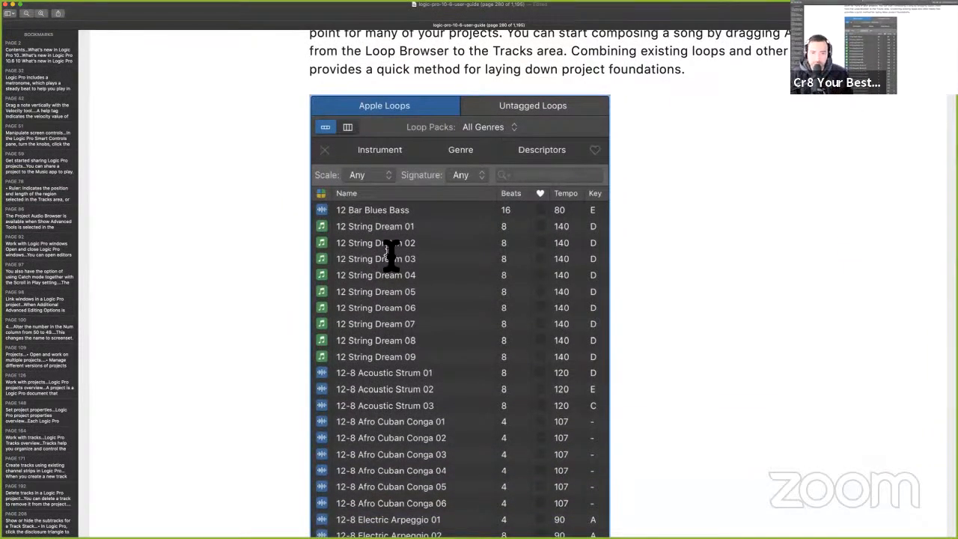
scroll(391, 254, "down", 8)
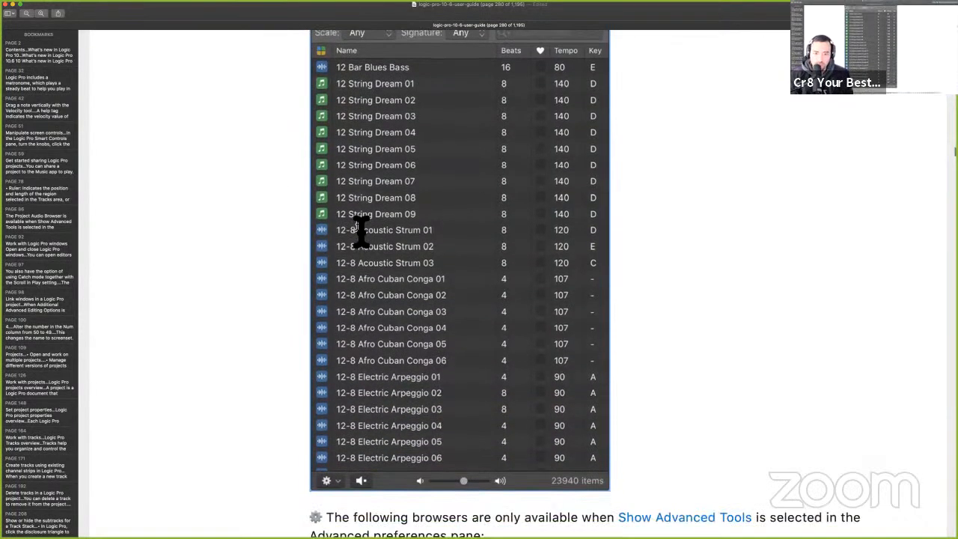
scroll(361, 238, "down", 18)
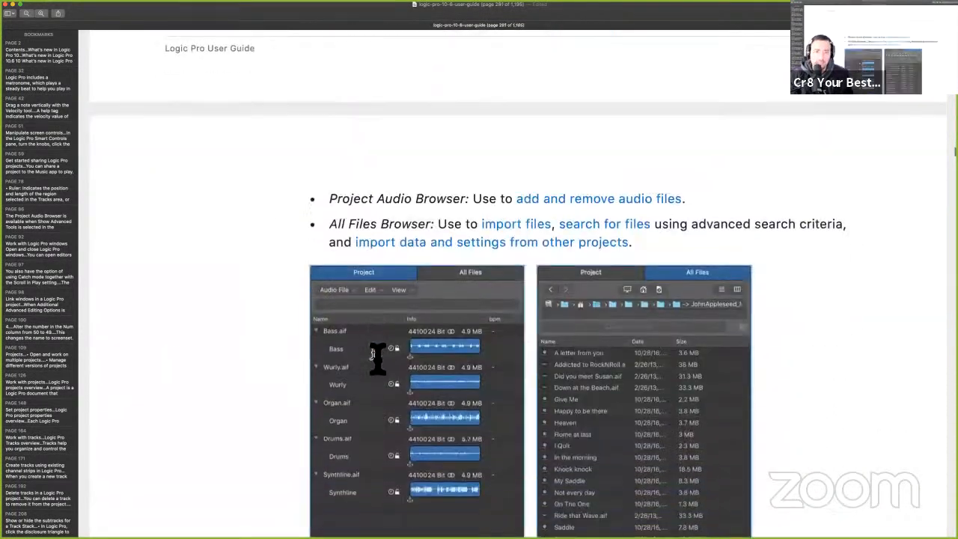
scroll(377, 358, "down", 1)
left_click_drag(331, 128, 483, 131)
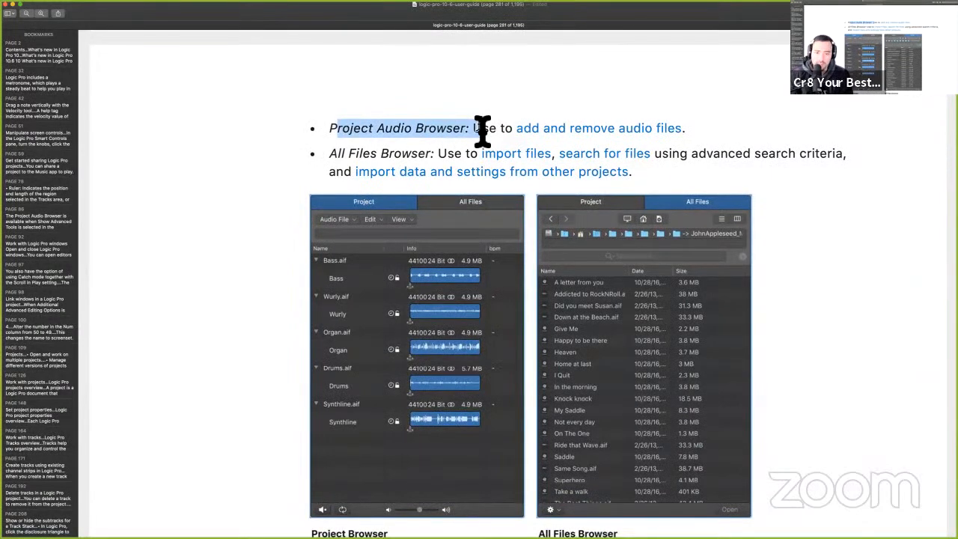
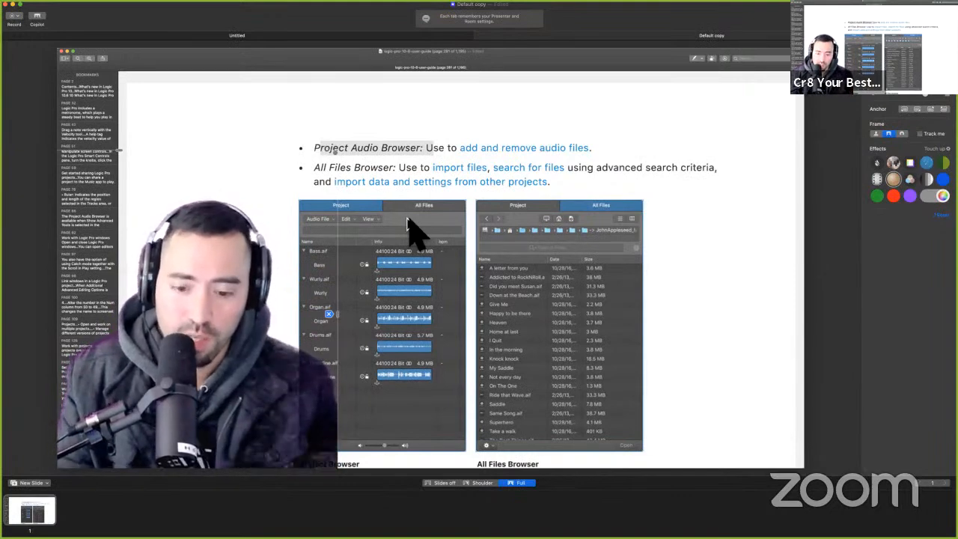
key("super+b")
key("super+b")
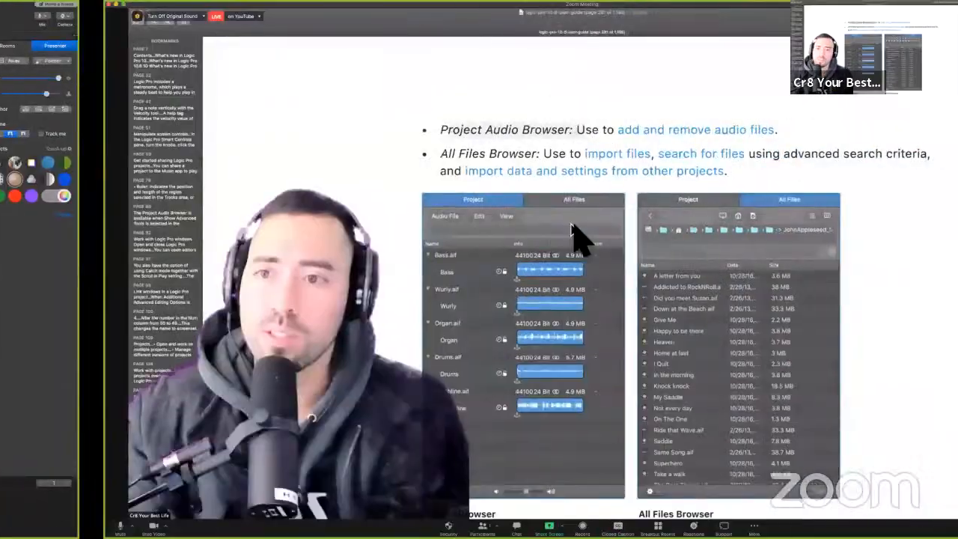
- Move on to "Use Apple Loops in your projects" in the PDF, and switch to Zoom to share Desktop 2
scroll(582, 366, "down", 10)
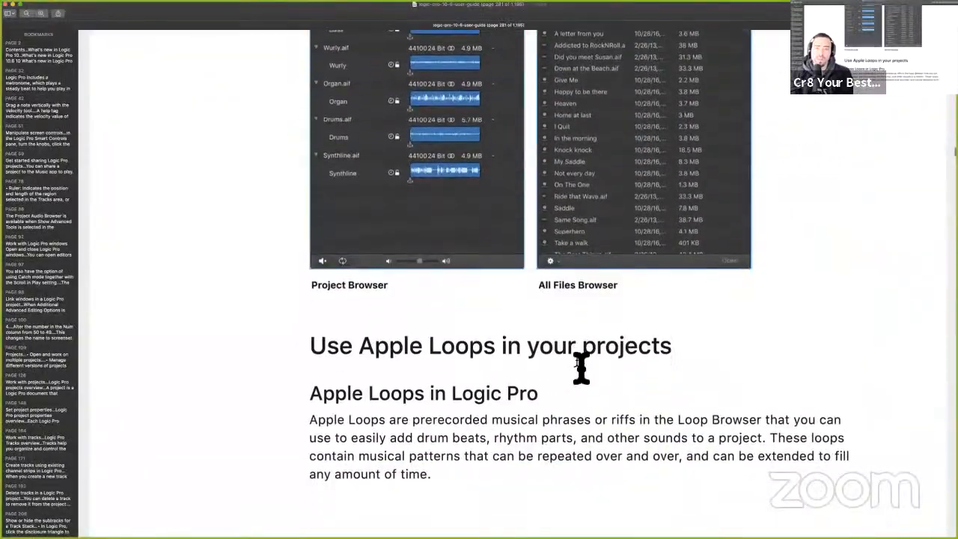
scroll(580, 365, "down", 3)
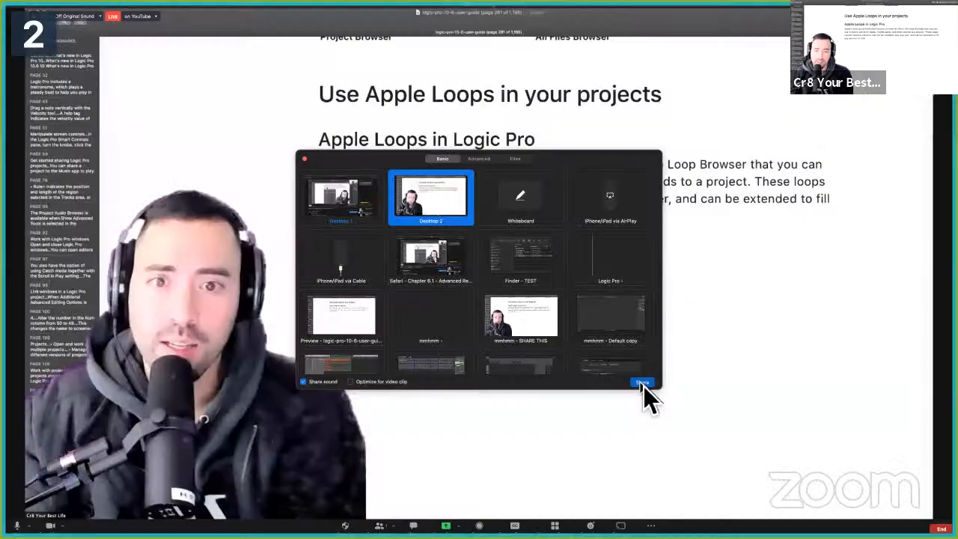
left_click(643, 385)
- Return to the user guide PDF and read the "Apple Loops in Logic Pro" paragraph through the end of page 281
key("ctrl+Right")
key("ctrl+Right")
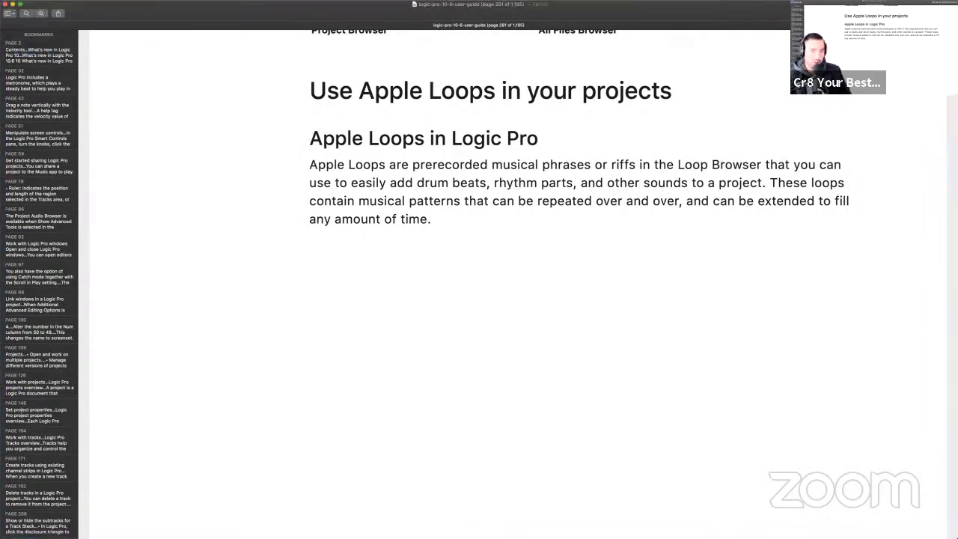
scroll(597, 329, "down", 3)
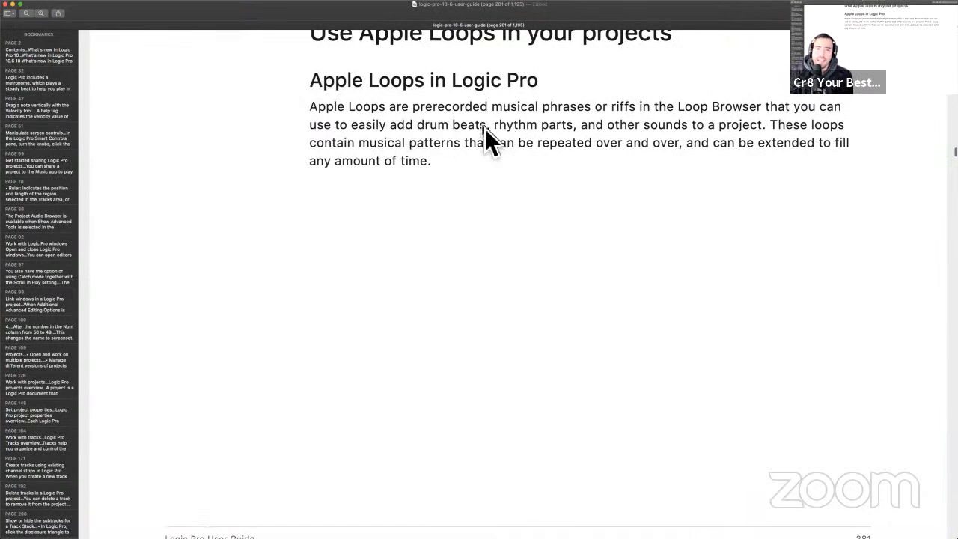
scroll(484, 128, "down", 2)
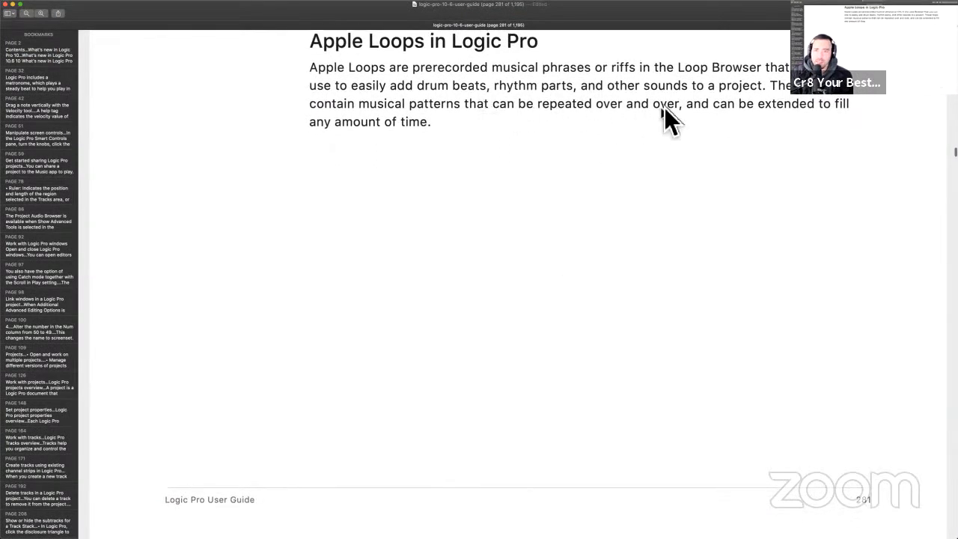
scroll(744, 113, "down", 2)
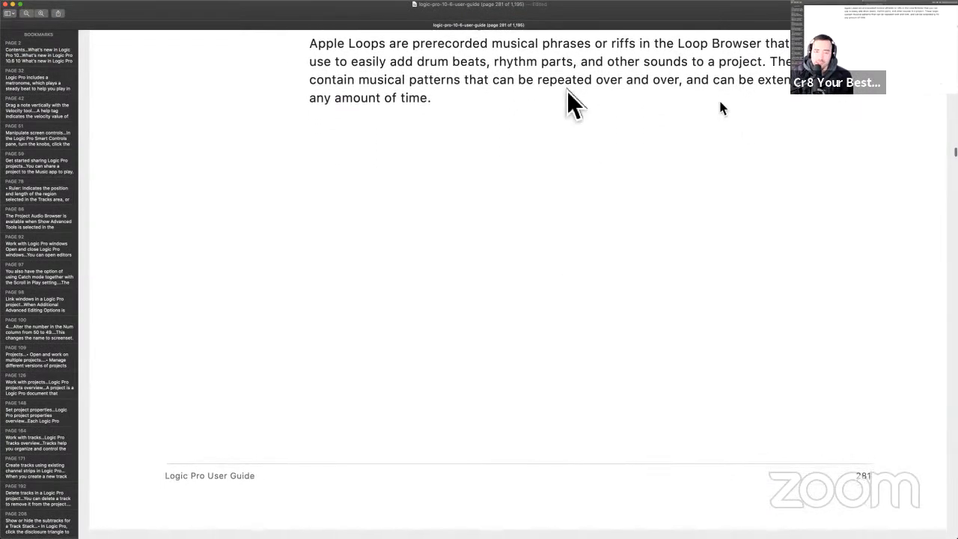
scroll(519, 102, "down", 2)
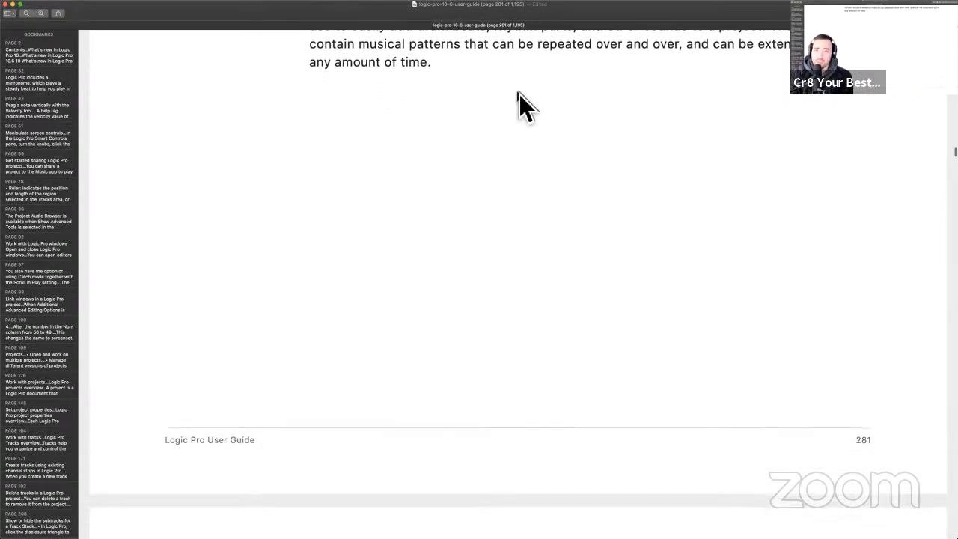
- Read the user guide's page 282 introduction to adding Apple Loops to a project, and switch back to Logic Pro
scroll(519, 94, "down", 10)
scroll(522, 97, "down", 6)
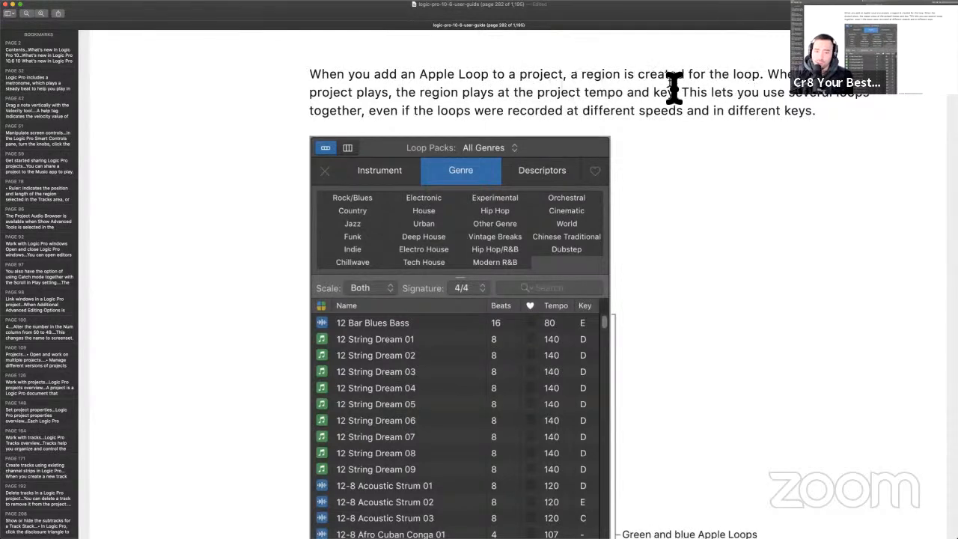
key("ctrl+Left")
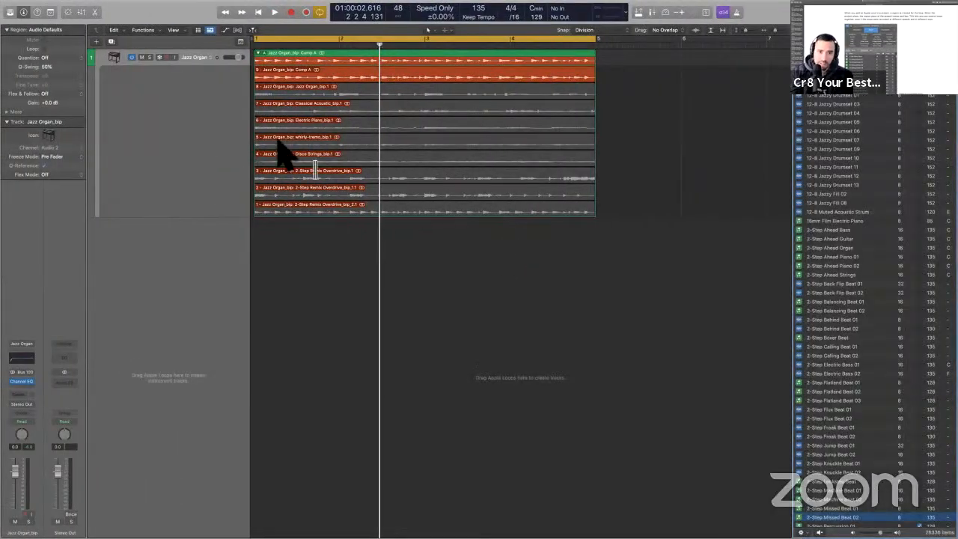
- Delete the Jazz Organ track and create one new audio track in its place
left_click(199, 63)
key("super+BackSpace")
key("alt+super+n")
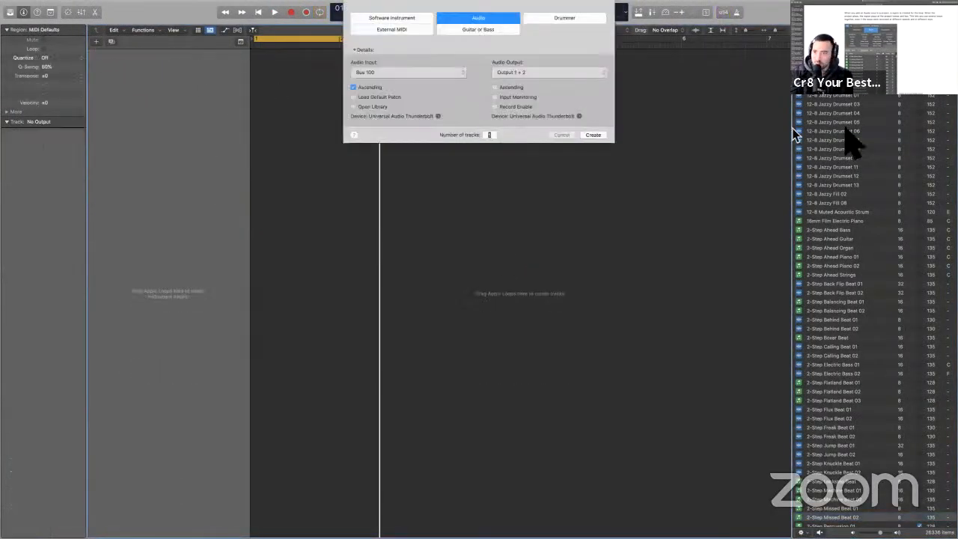
key("Return")
- Add the 12-8 Jazzy Drumset 12 loop to the audio track at bar 3, and select its region with the playhead at bar 4
left_click_drag(841, 187, 427, 60)
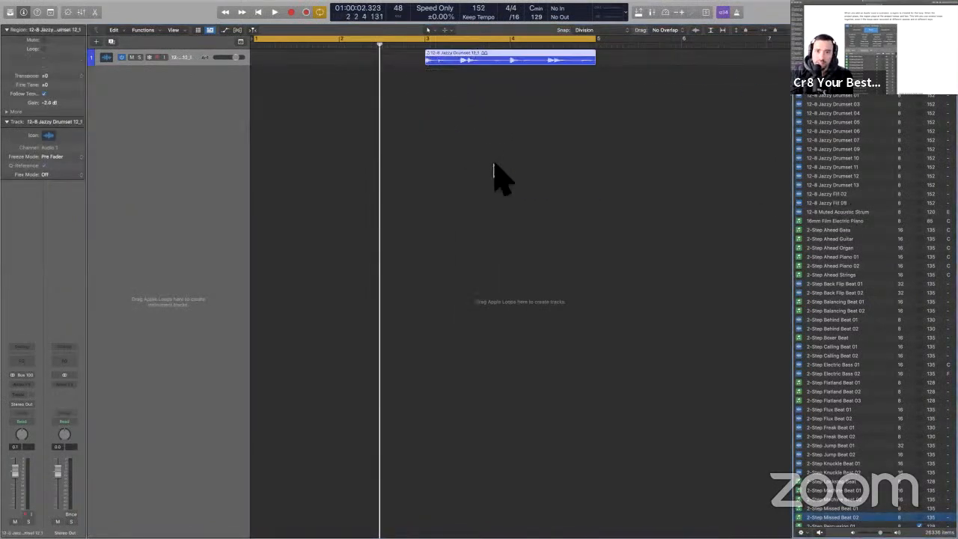
left_click(522, 39)
left_click(537, 57)
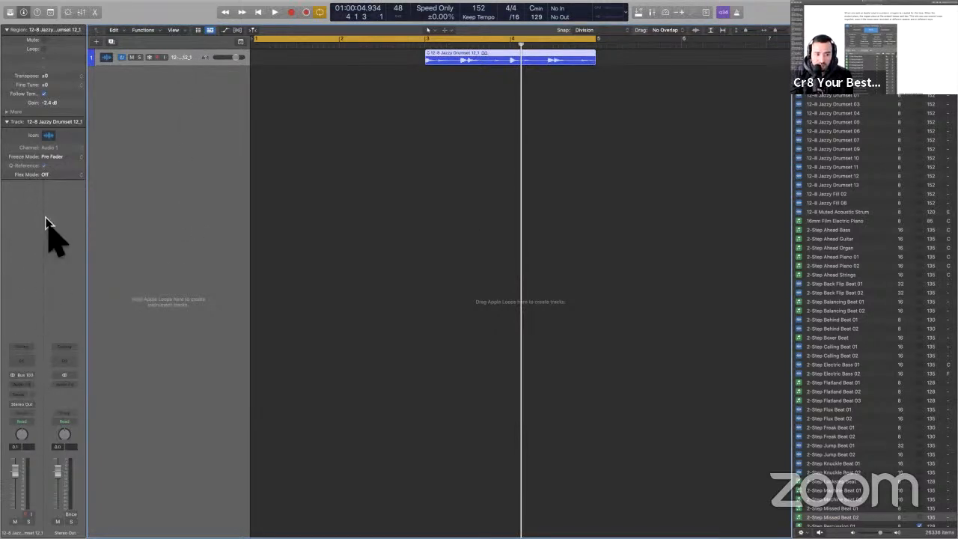
- Lower the drum track's volume all the way on its channel strip and reset it to 0 dB
left_click_drag(20, 471, 20, 508)
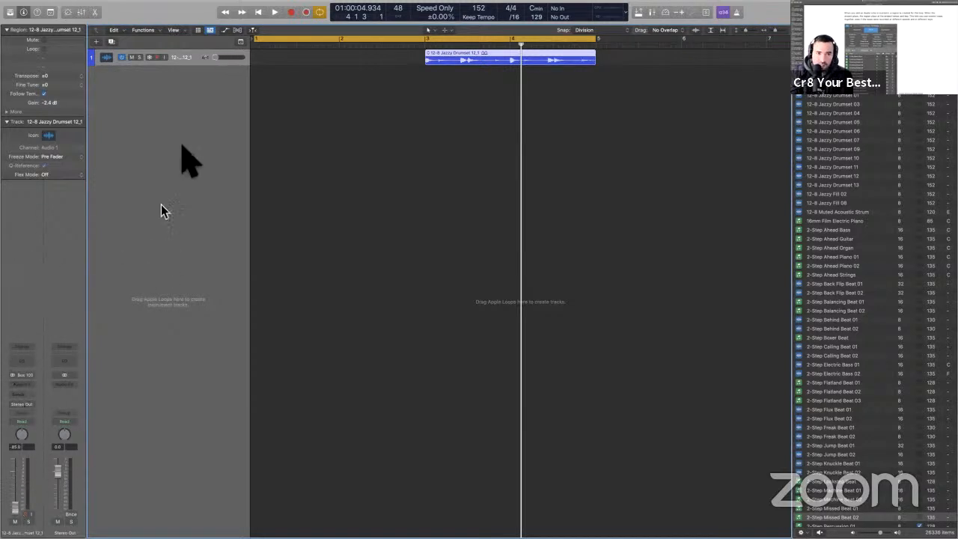
left_click_drag(211, 58, 215, 62)
left_click(218, 59, "alt")
- Show the mixer, lower the drum channel's fader all the way and reset it to 0 dB
key("x")
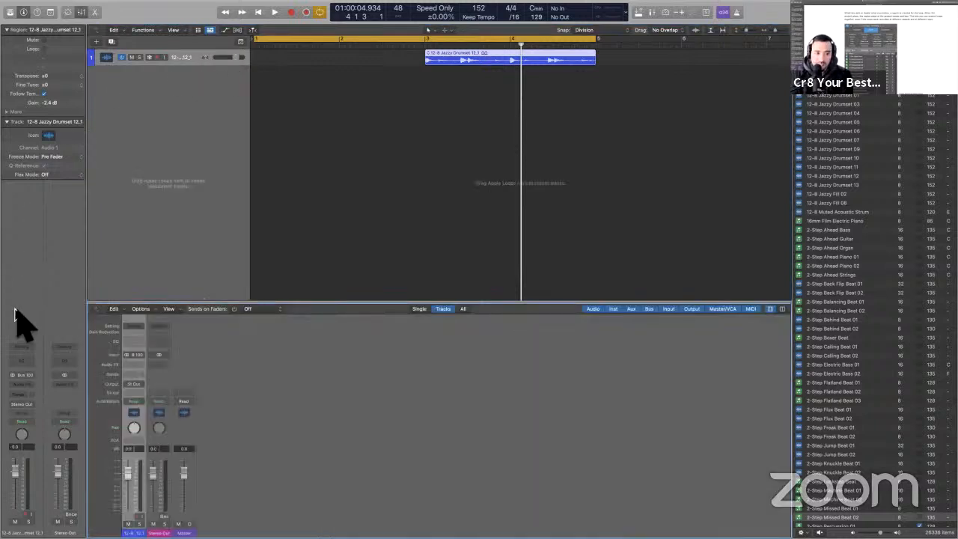
left_click_drag(129, 472, 128, 511)
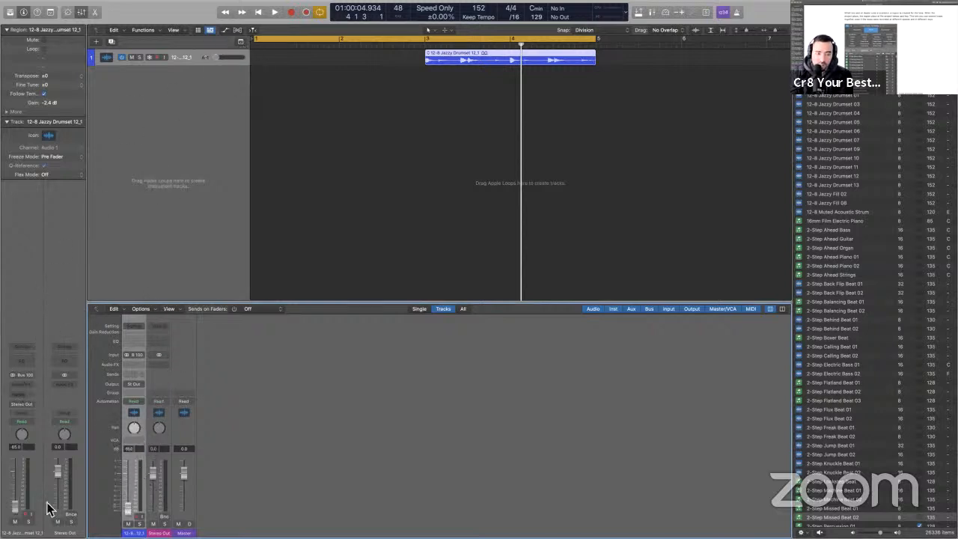
left_click(127, 514, "alt")
left_click(406, 241)
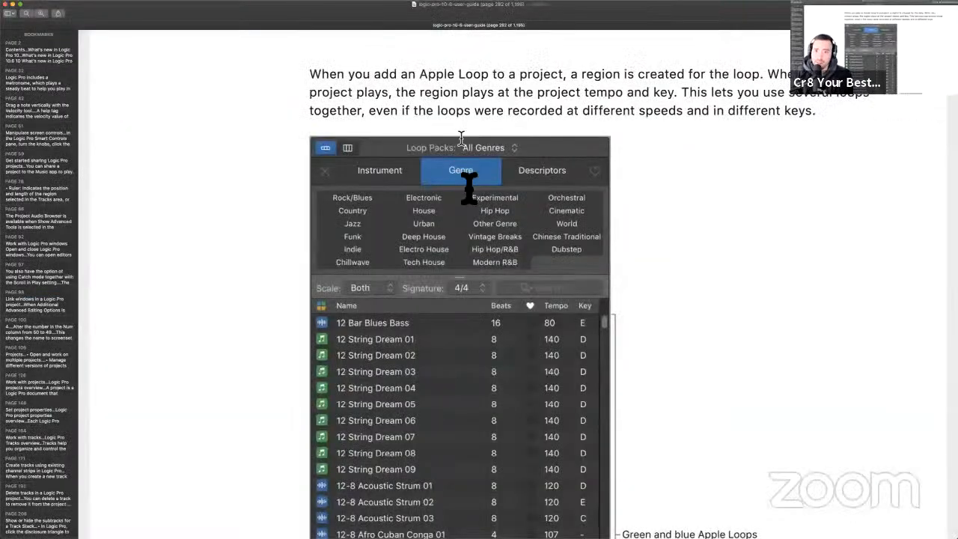
- Read the guide's passage on loops following project tempo and key, and examine the tempo and key columns in Logic Pro's loop list
scroll(469, 187, "down", 5)
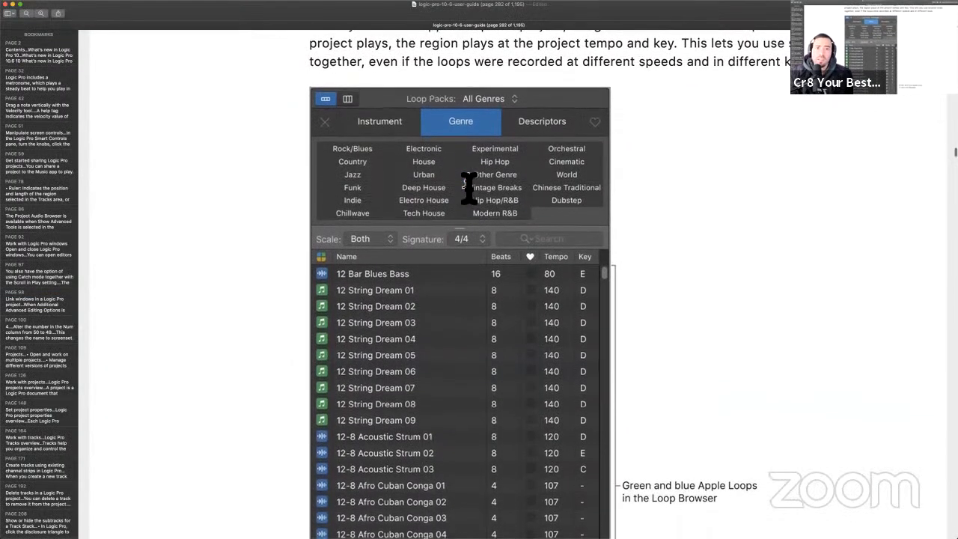
scroll(469, 187, "up", 2)
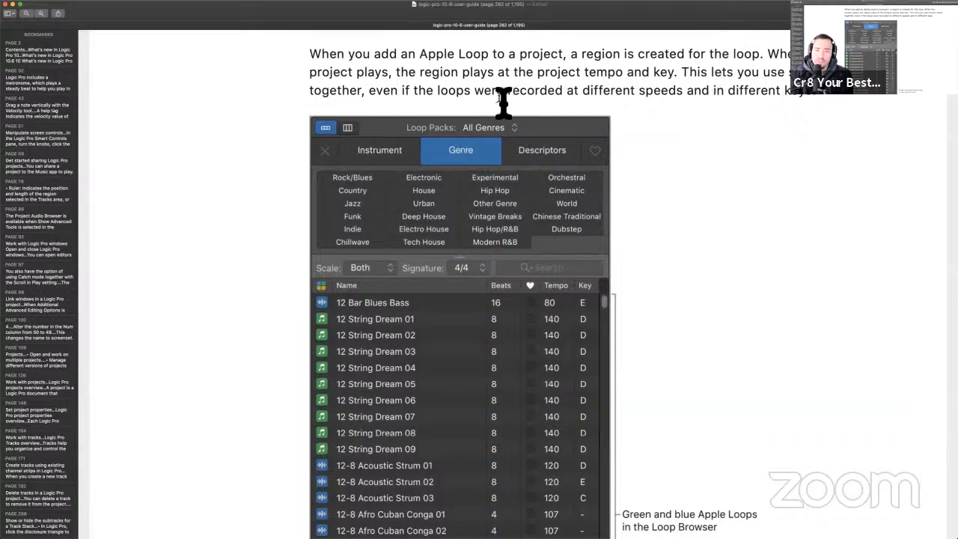
key("ctrl+Left")
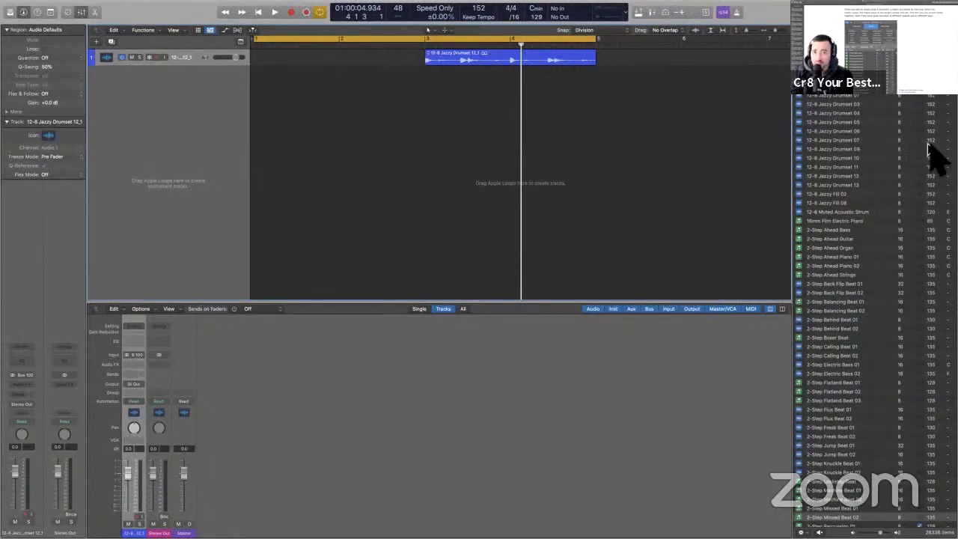
scroll(930, 247, "down", 2)
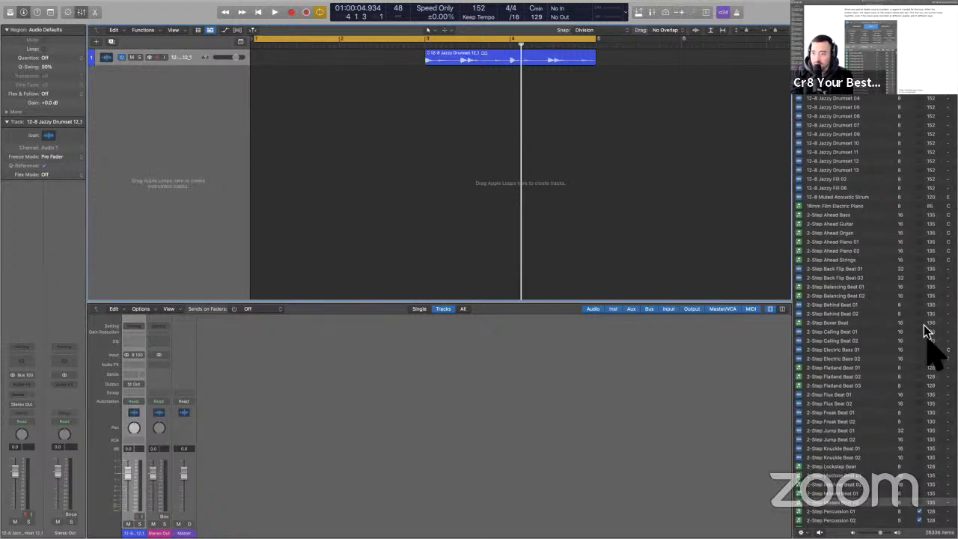
scroll(930, 399, "down", 8)
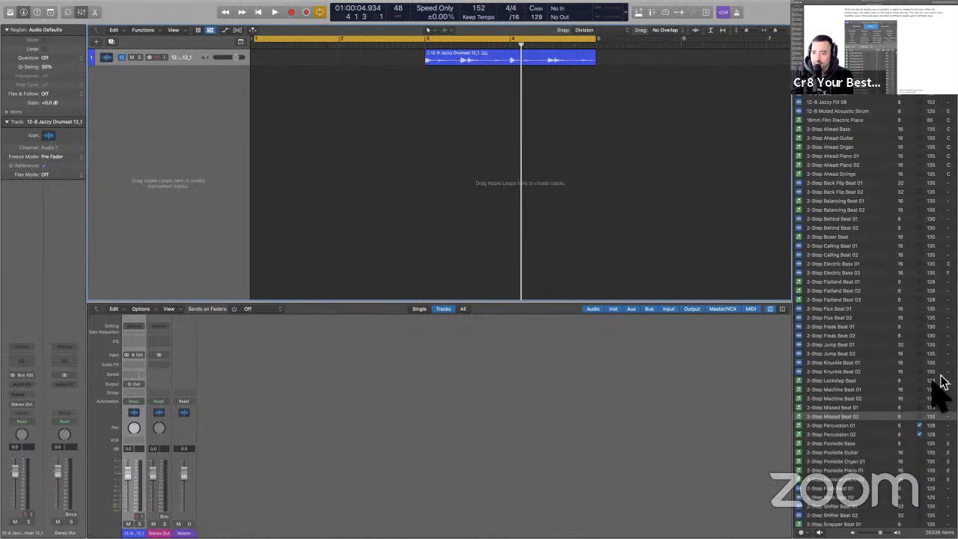
scroll(921, 434, "down", 15)
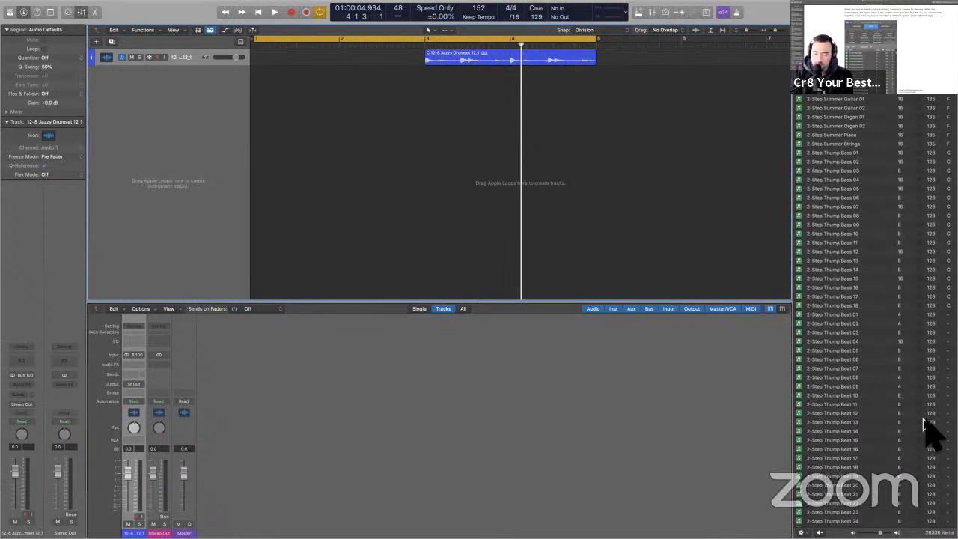
- Set the cycle range to the drum loop region from bar 3 to bar 5 and audition it
left_click(479, 66)
key("super+u")
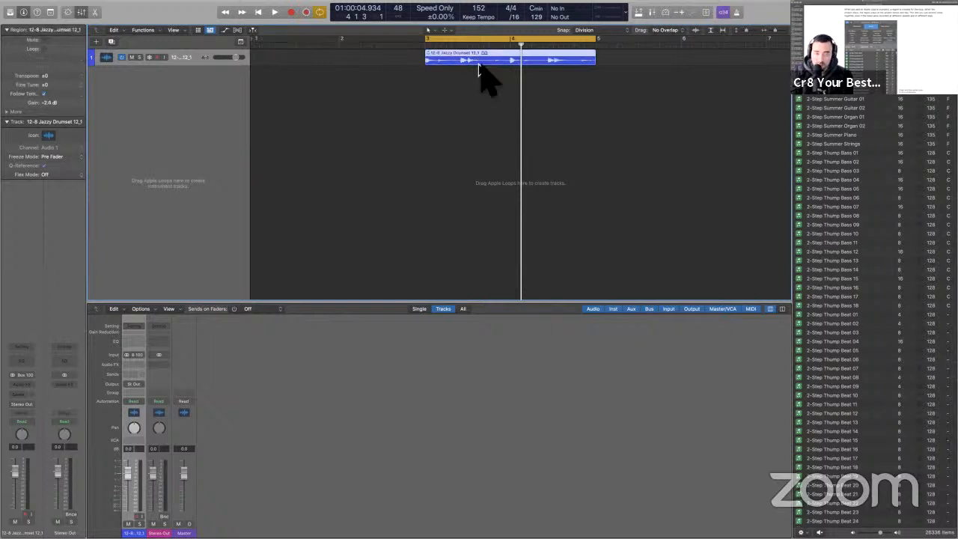
left_click(468, 122)
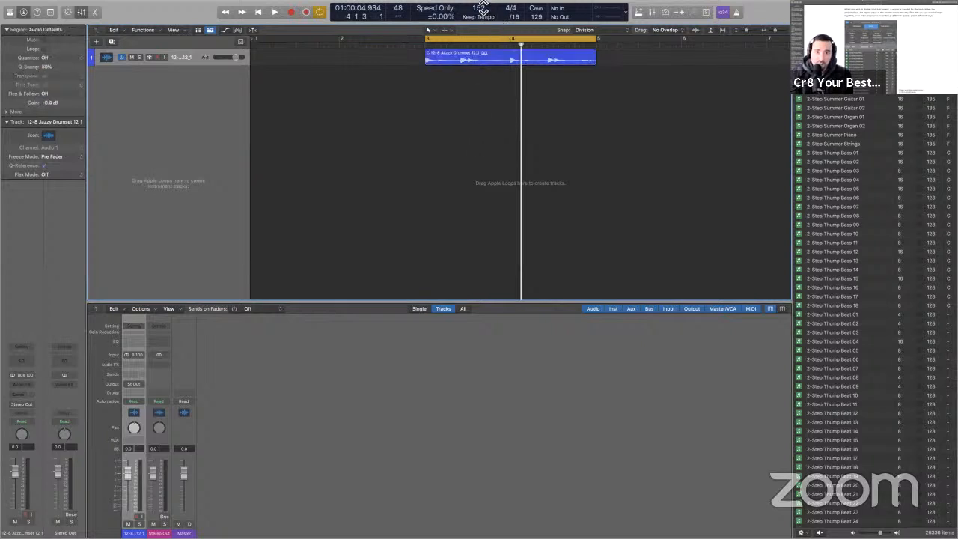
key("space")
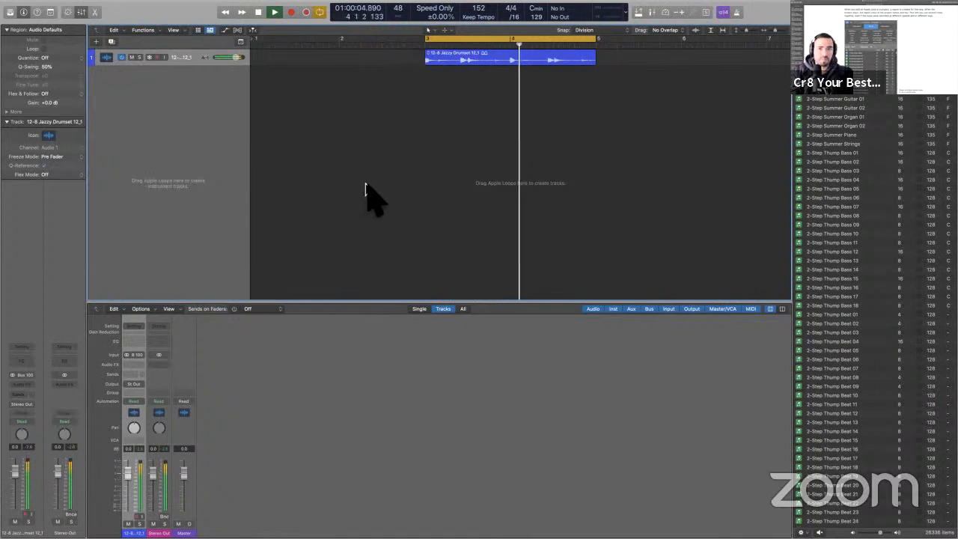
key("space")
- Set the project tempo to 90 and audition the drum loop at that speed
double_click(479, 9)
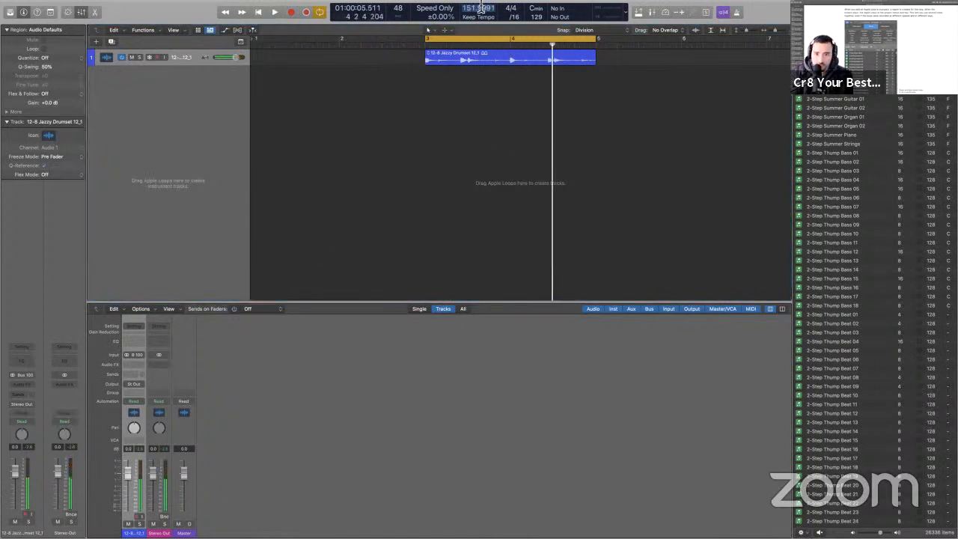
type("90")
key("Return")
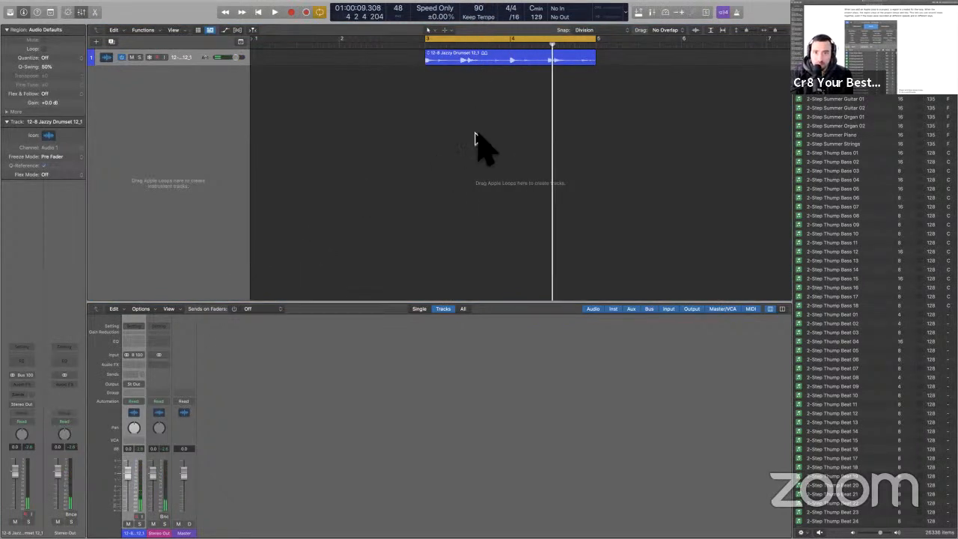
key("space")
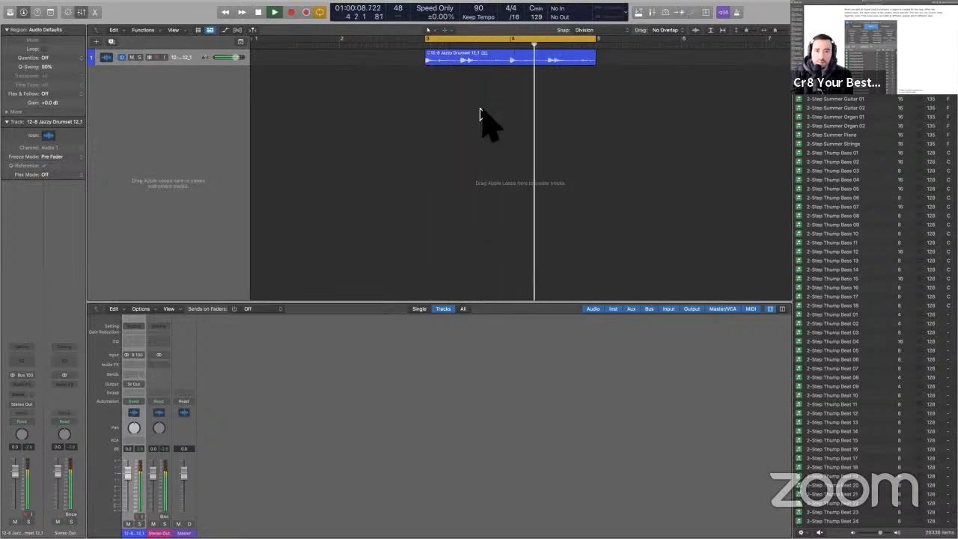
key("space")
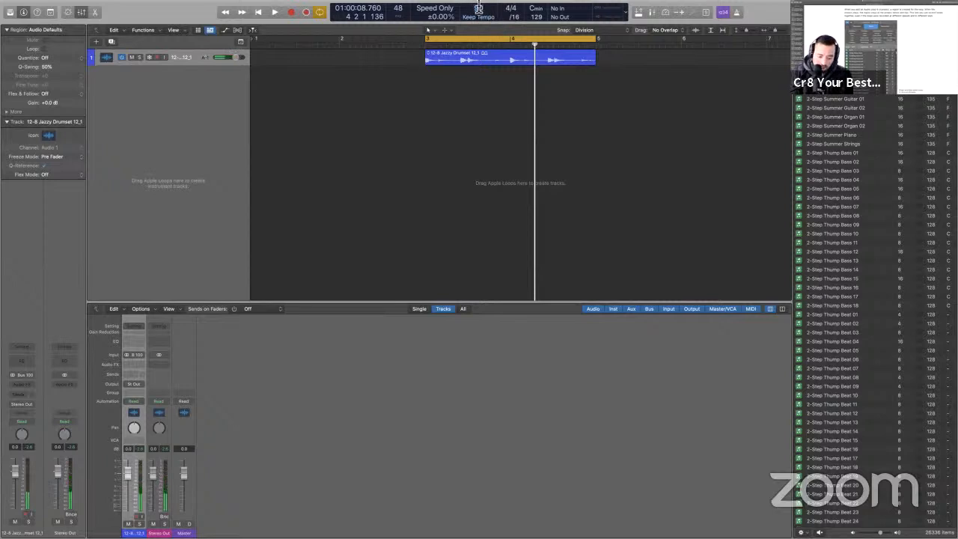
- Set the project tempo to 140 and add the 2-Step Thump Bass 04 loop on a new track at bar 5
key("Return")
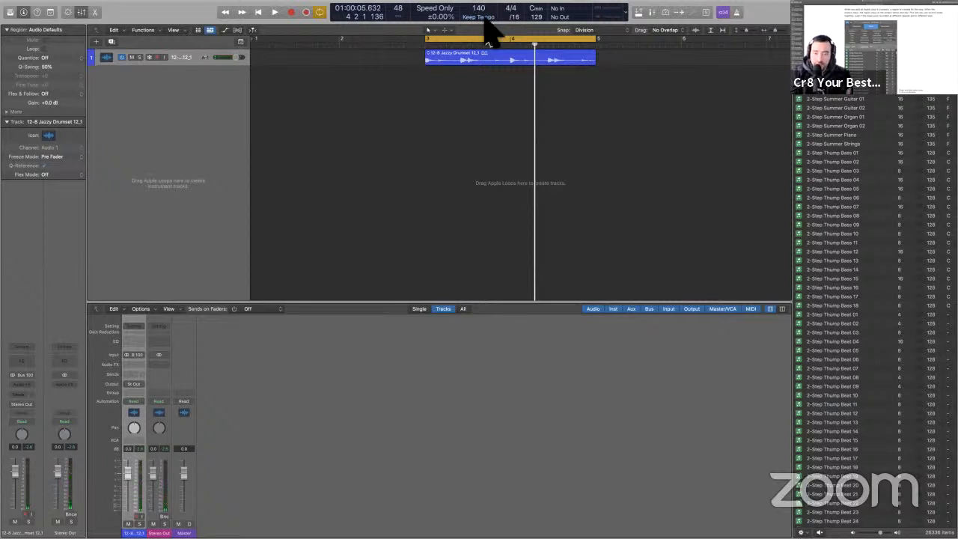
left_click_drag(824, 180, 596, 82)
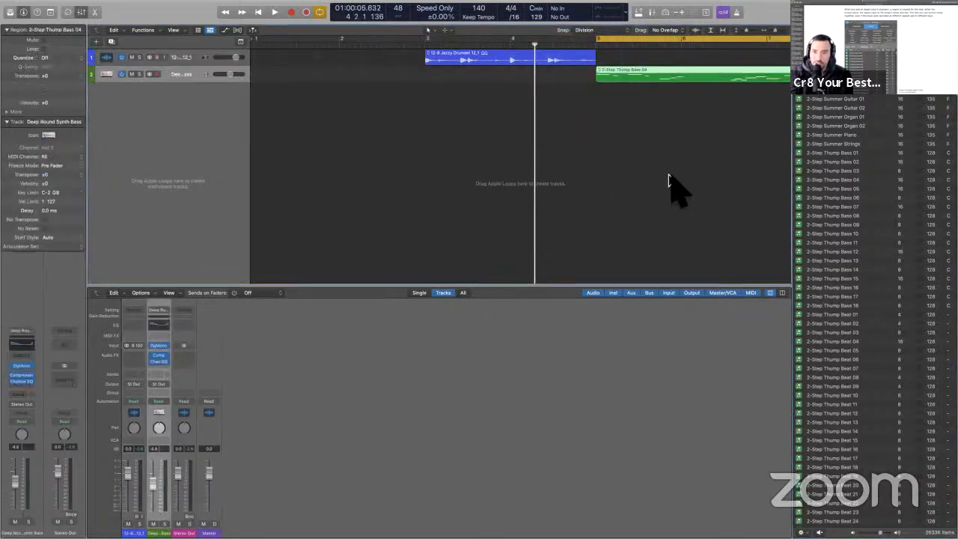
key("super+Left")
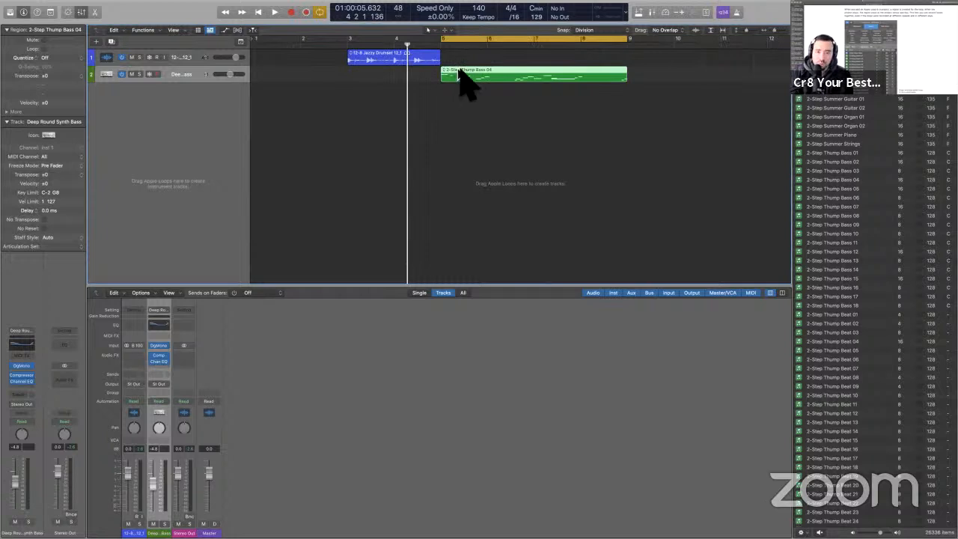
- Audition the bass loop, lower the project tempo to 70, and audition the loop again
key("shift+space")
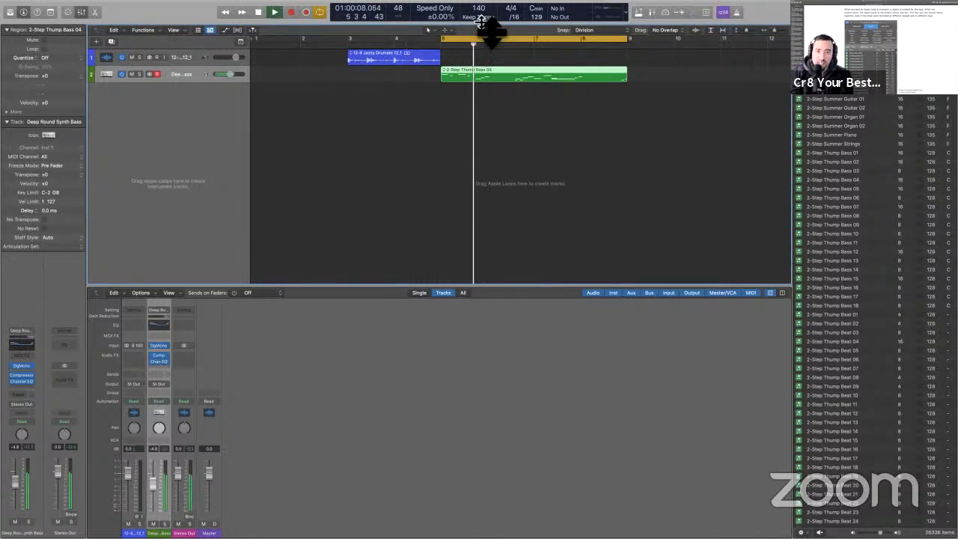
key("space")
left_click_drag(479, 9, 479, 112)
key("shift+space")
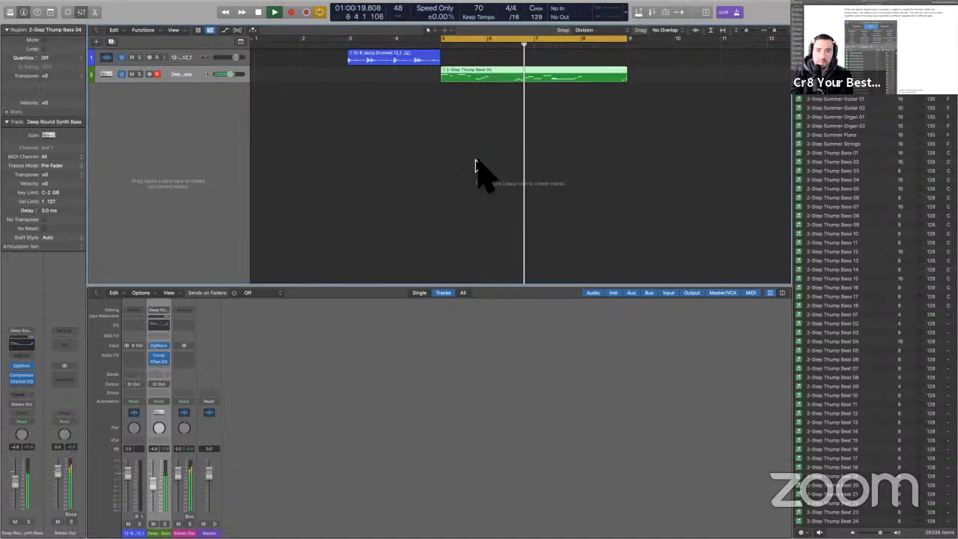
key("space")
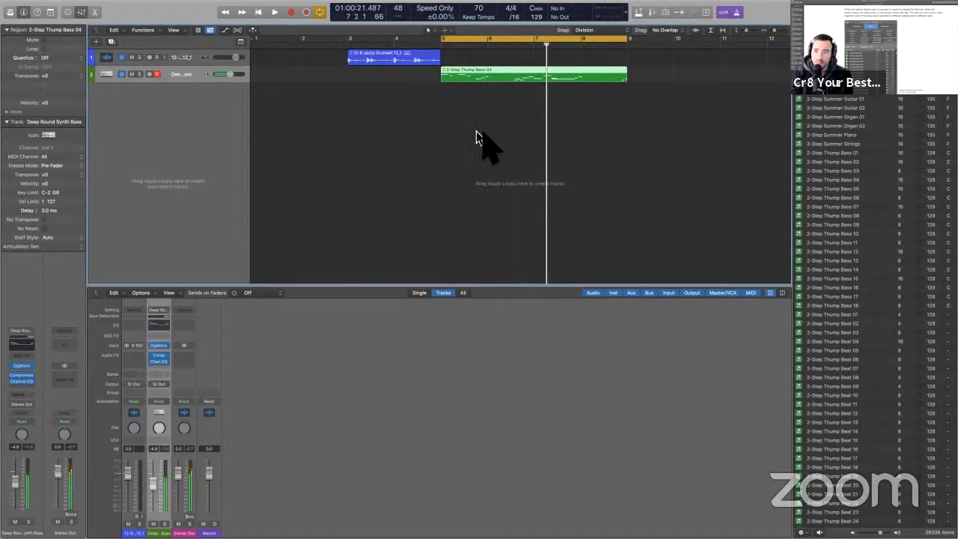
- Delete both loop regions with their tracks, and create a new empty audio track
left_click_drag(509, 155, 395, 47)
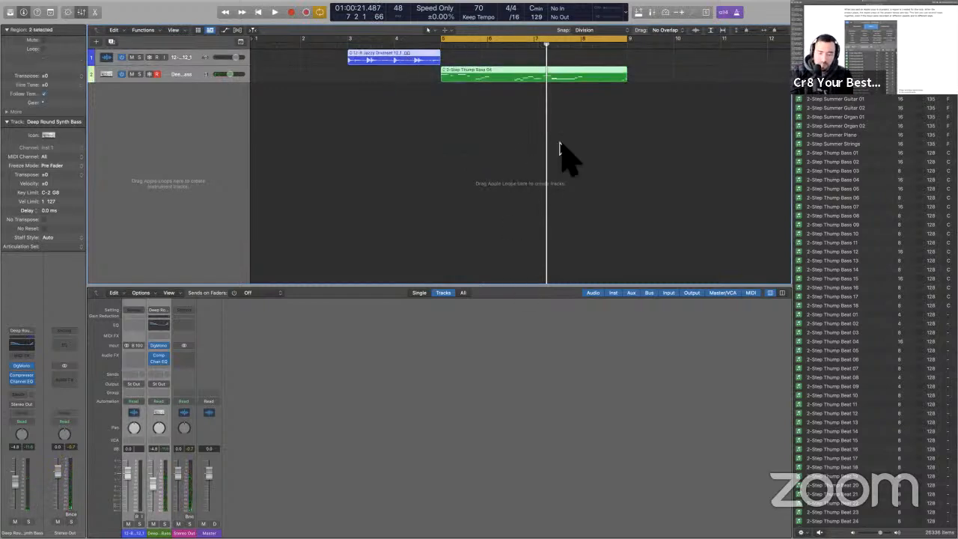
key("BackSpace")
key("super+BackSpace")
key("Escape")
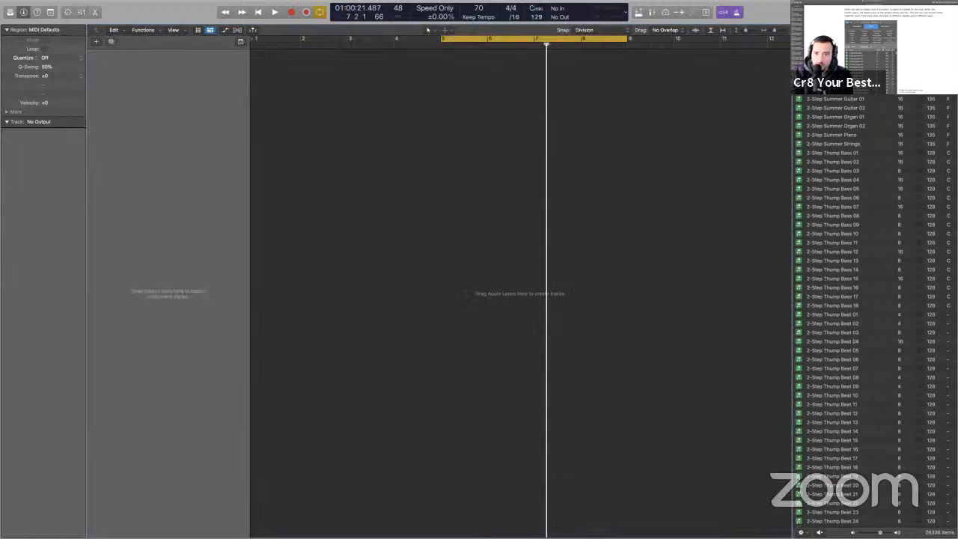
key("alt+super+a")
key("c")
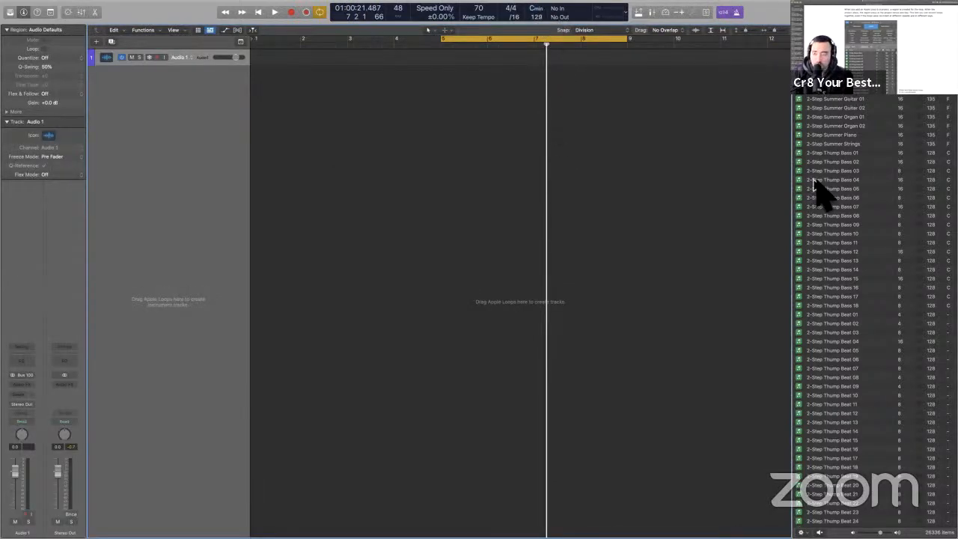
- Look over the first loops' keys in the loop list and the available project key signatures, keeping C minor
scroll(816, 172, "up", 10)
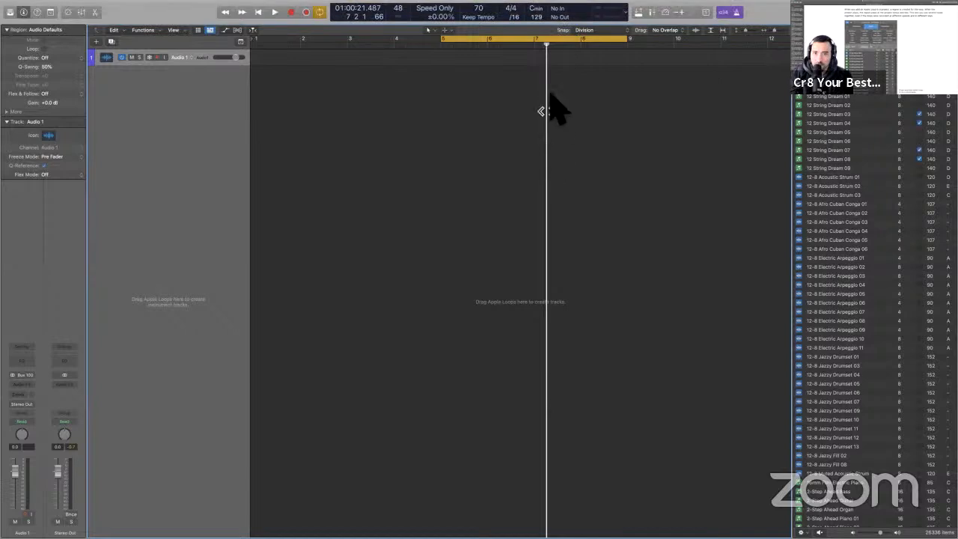
left_click(541, 10)
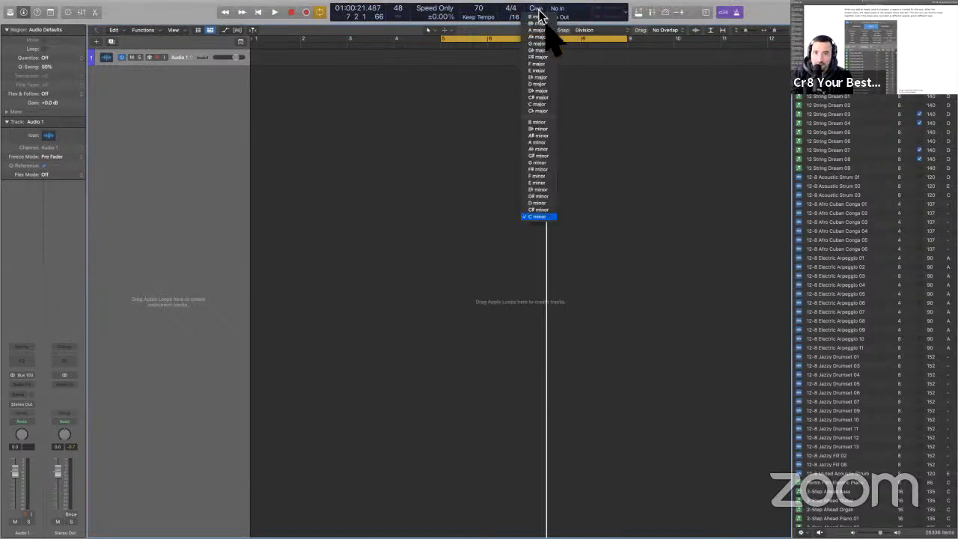
left_click(657, 47)
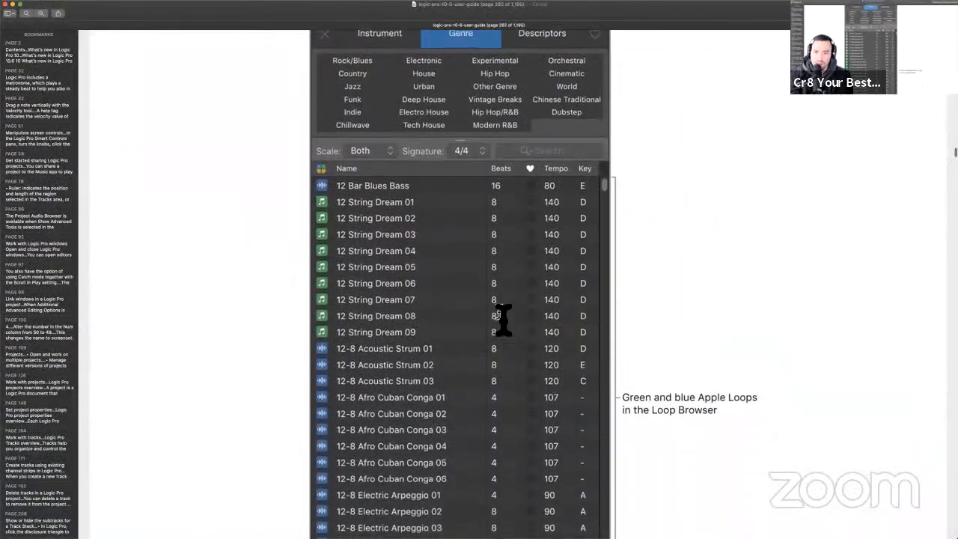
- Read the user guide's list of Apple Loop types, highlighting the blue audio loops and green software instrument loops
scroll(503, 318, "down", 10)
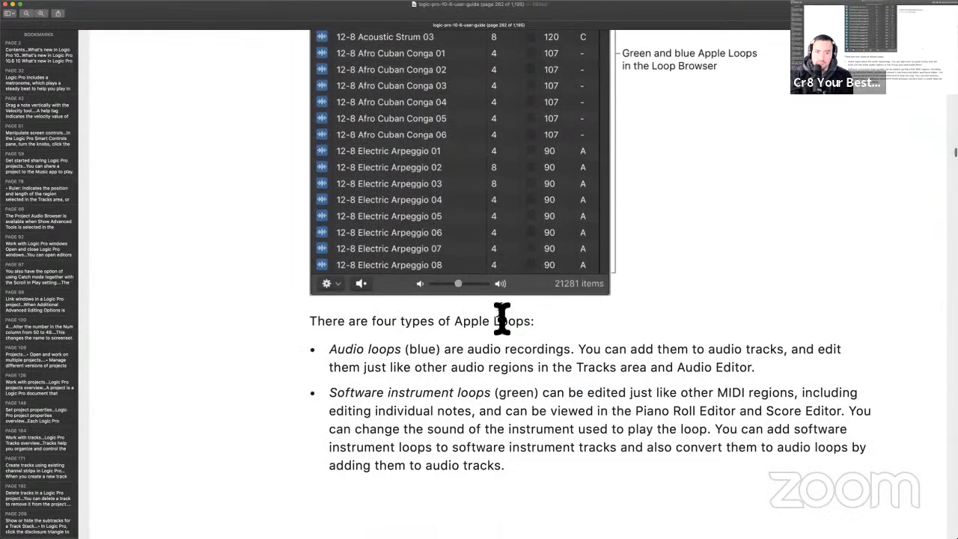
left_click_drag(428, 267, 540, 271)
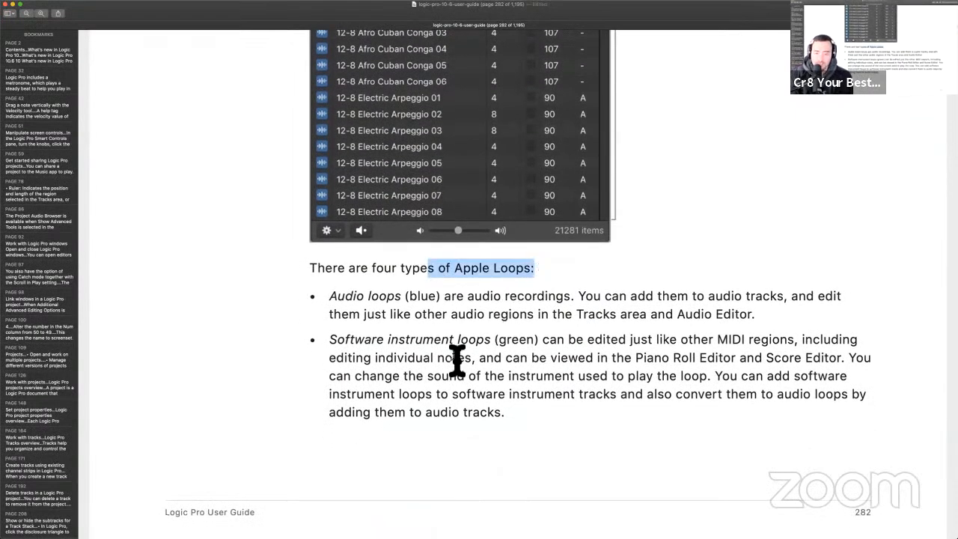
left_click_drag(330, 296, 430, 304)
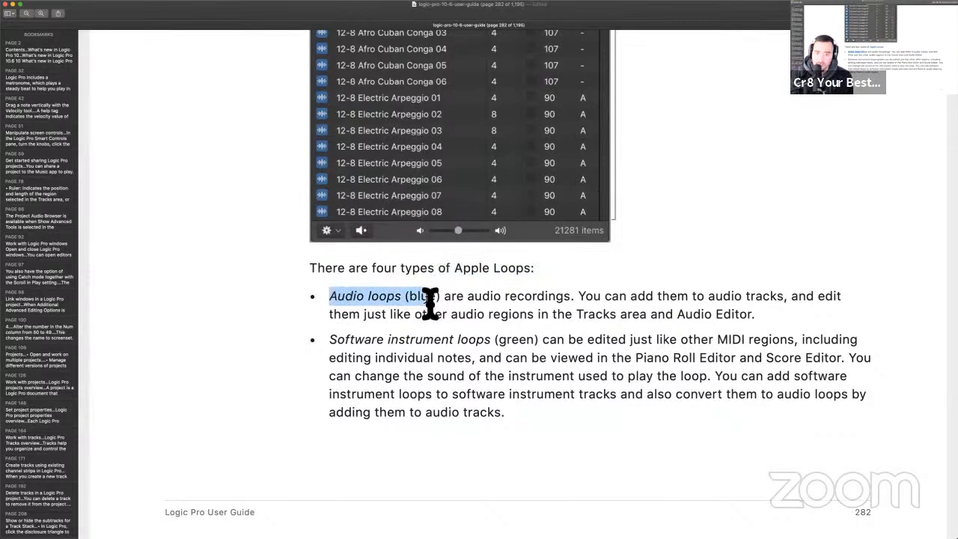
scroll(539, 427, "down", 3)
left_click_drag(422, 280, 547, 278)
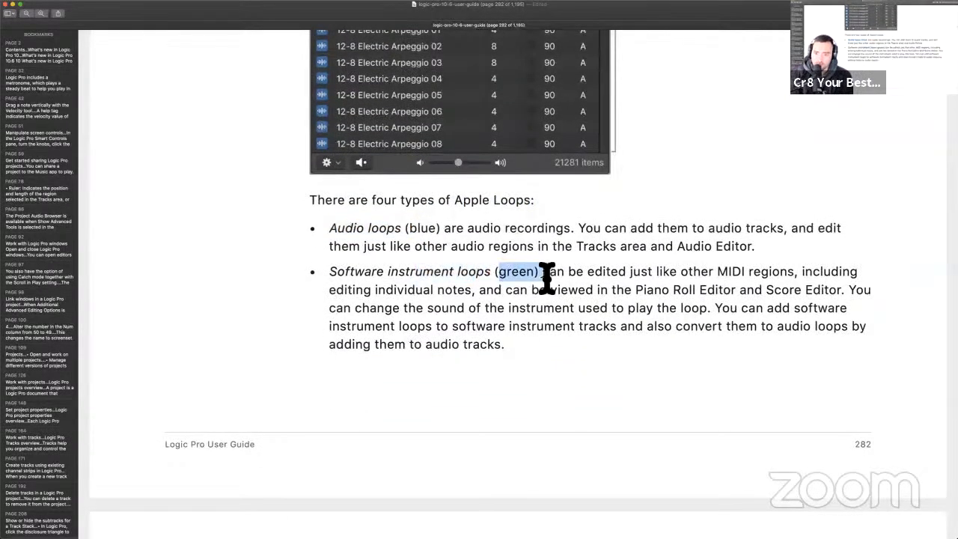
- Switch to Logic Pro, add 12-8 Acoustic Strum 01 to the audio track and 12 String Dream 06 on a new track below it
key("ctrl+Left")
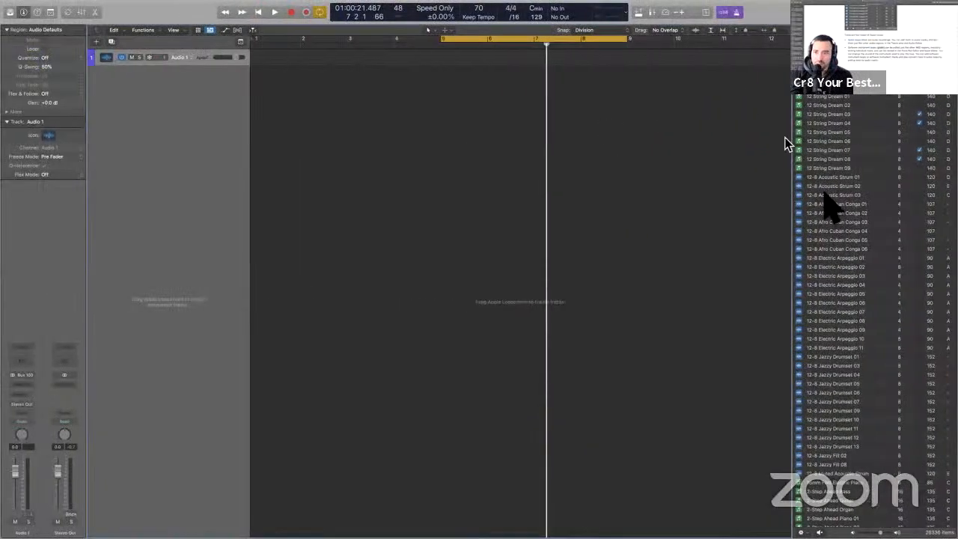
left_click_drag(823, 188, 537, 59)
left_click_drag(819, 153, 545, 89)
key("z")
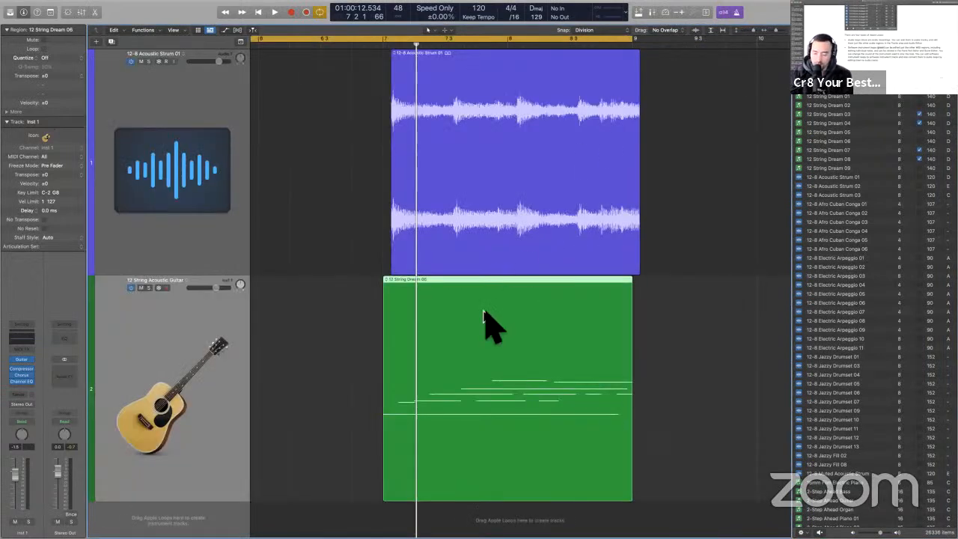
- Nudge both loop regions so they start exactly at bar 7
key("alt+Right")
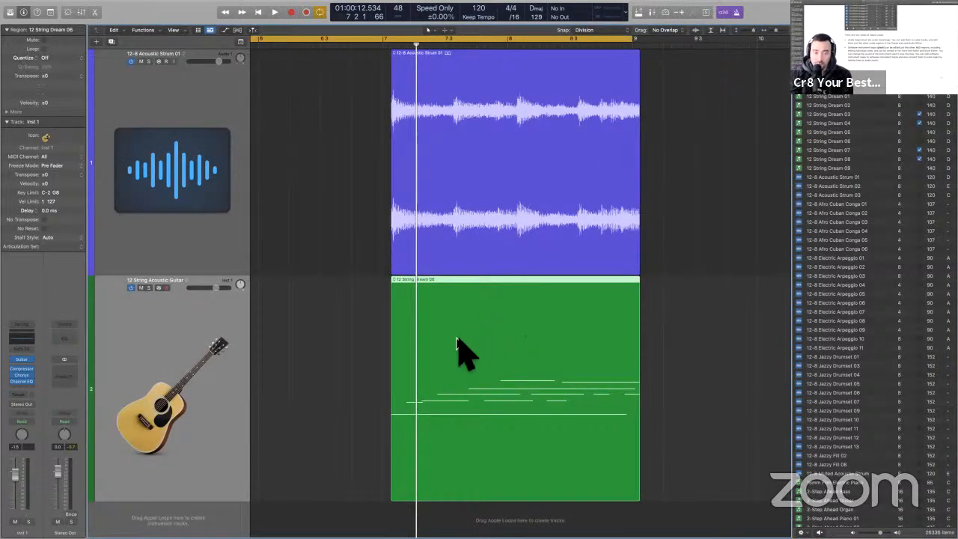
key("super+Right")
key("alt+Left")
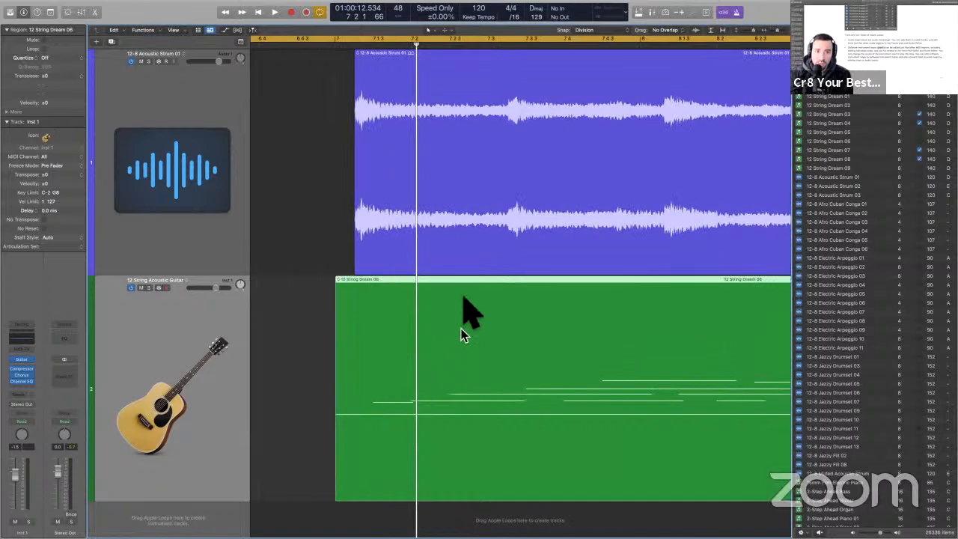
left_click(465, 270)
key("alt+Left")
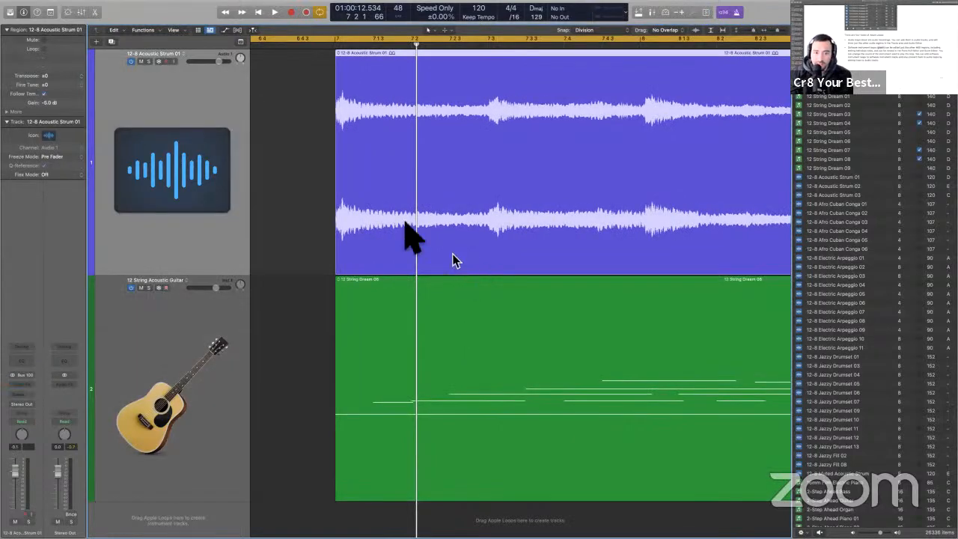
key("super+Left")
- Compare the audio loop region with the software instrument loop region by selecting each in turn
left_click(331, 217, "ctrl+alt")
left_click(442, 161)
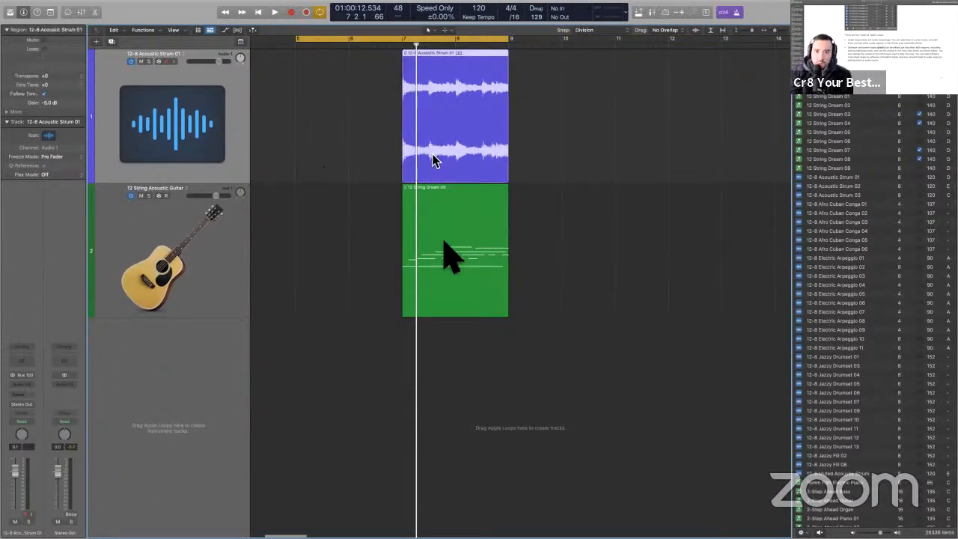
left_click(440, 240)
left_click(460, 138)
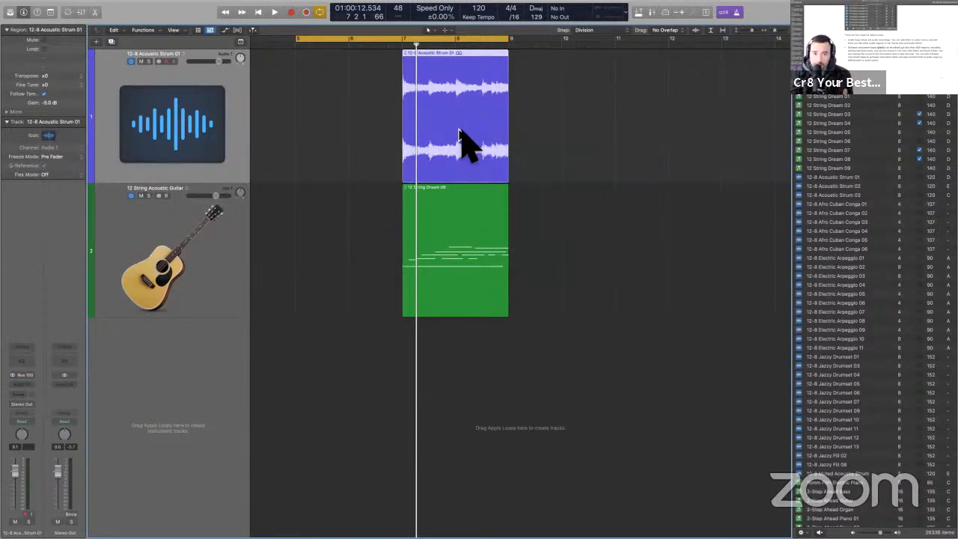
left_click(413, 271)
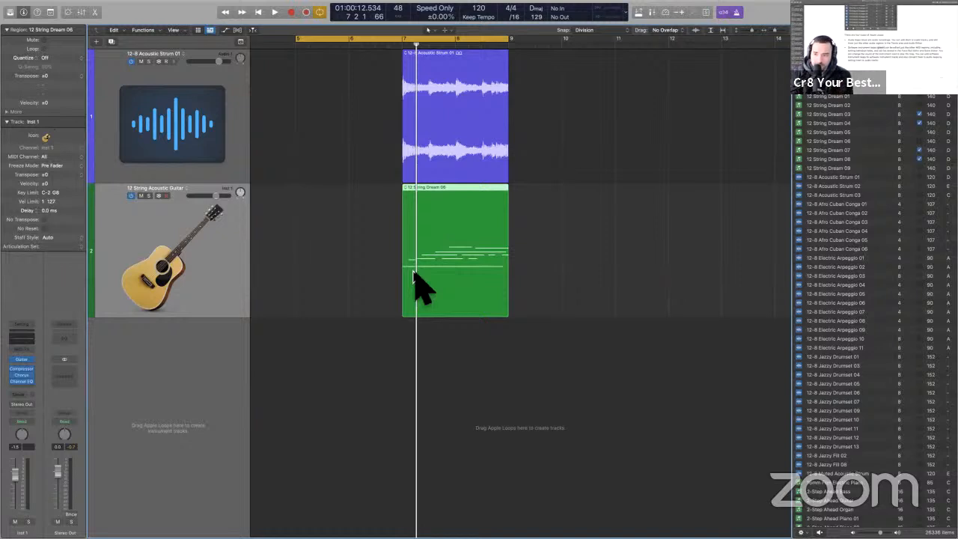
left_click(430, 148)
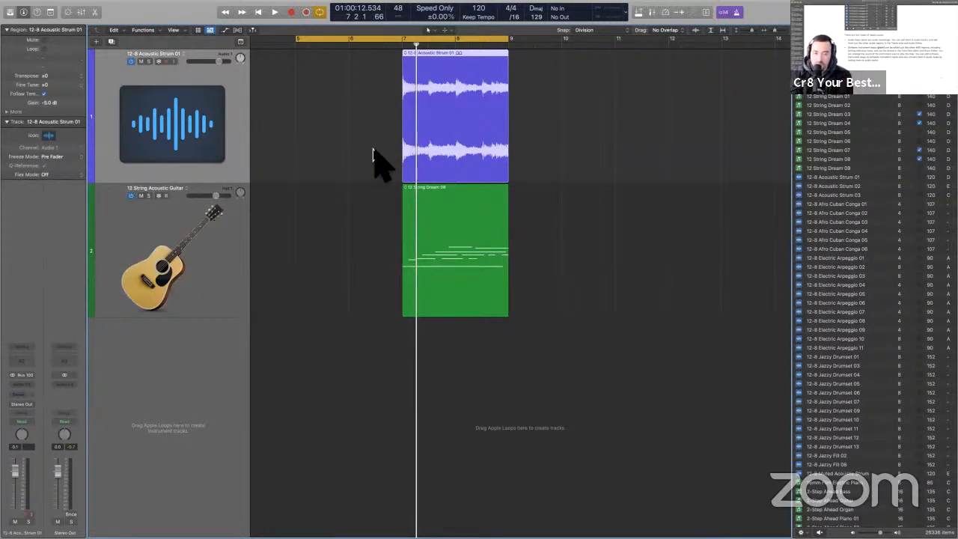
left_click(413, 256)
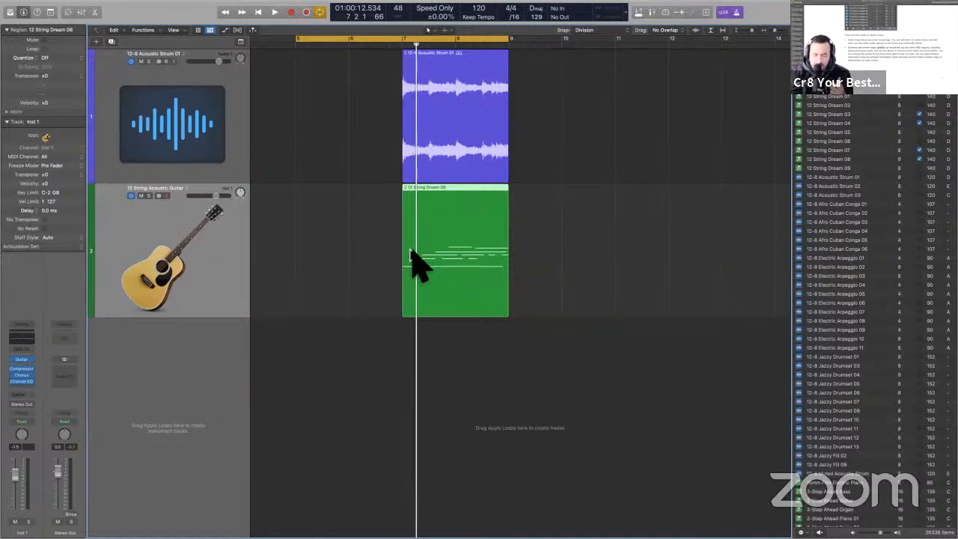
- Copy both loop regions to bar 5 and compare the original pair with the copied pair
left_click_drag(559, 349, 330, 135)
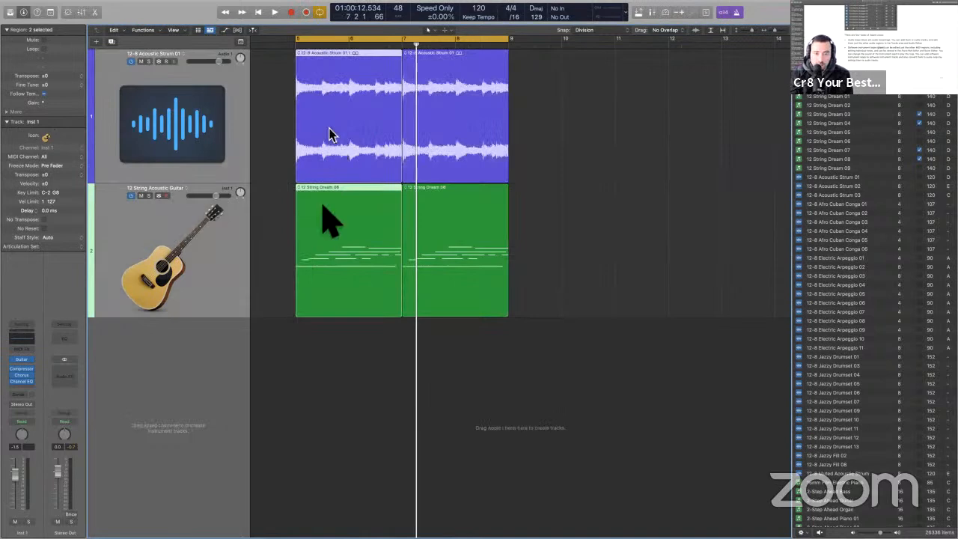
left_click_drag(302, 388, 447, 102)
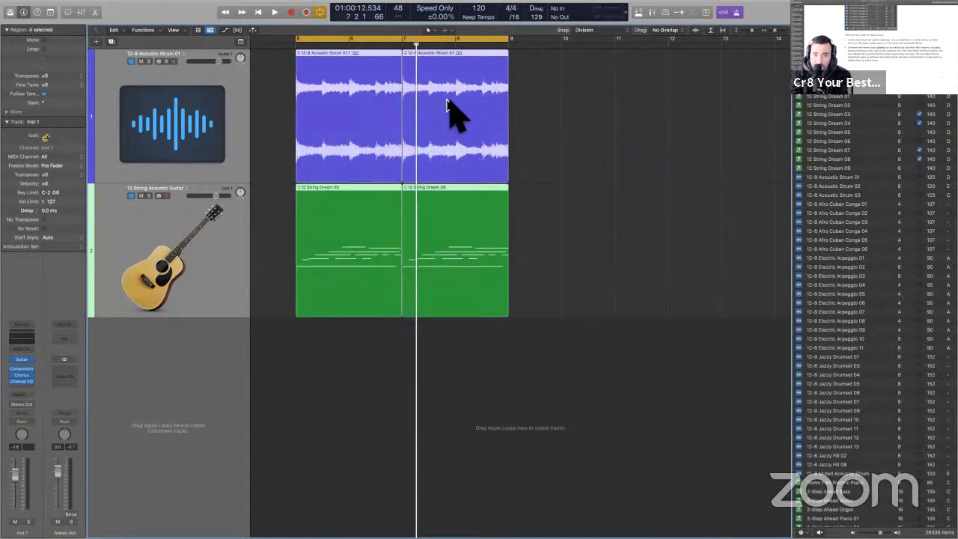
left_click(550, 314)
left_click_drag(561, 377, 427, 125)
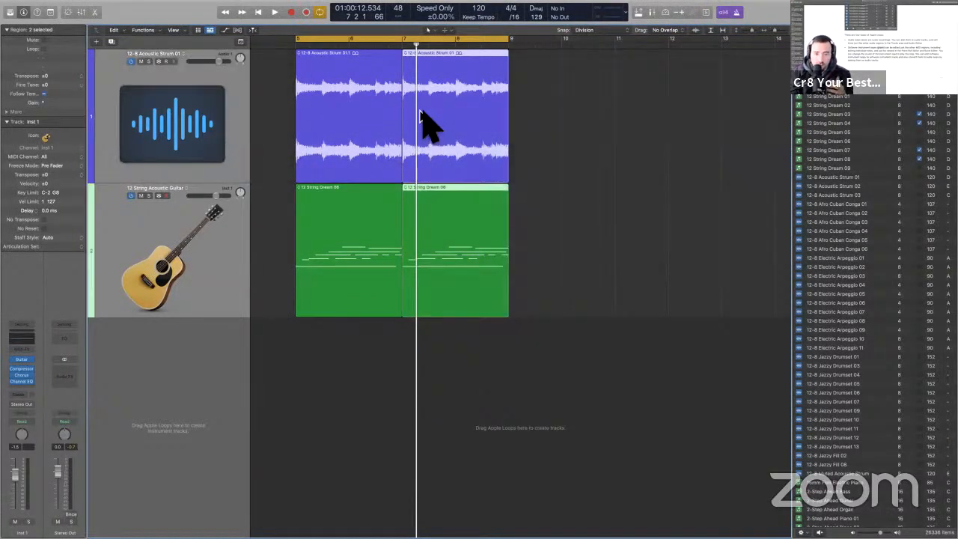
left_click_drag(360, 353, 468, 109)
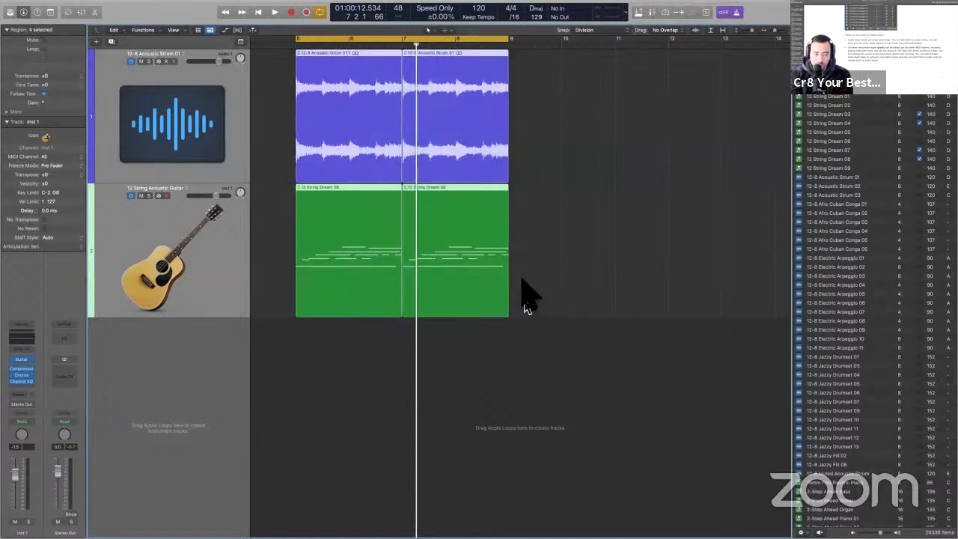
left_click(524, 367)
- Check the guide's software instrument loop description, and mark a short section of the audio loop starting at bar 8 in Logic Pro
key("ctrl+Right")
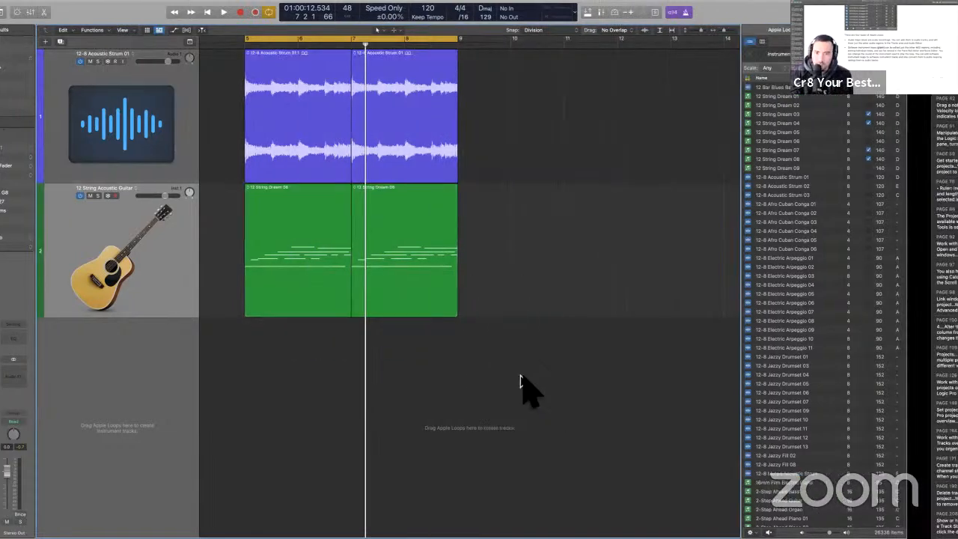
scroll(461, 305, "down", 3)
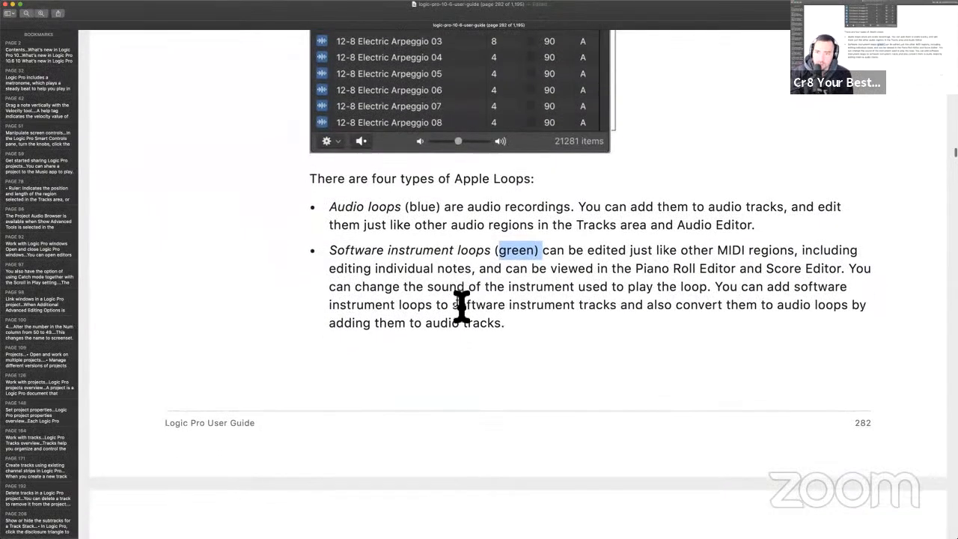
key("ctrl+Left")
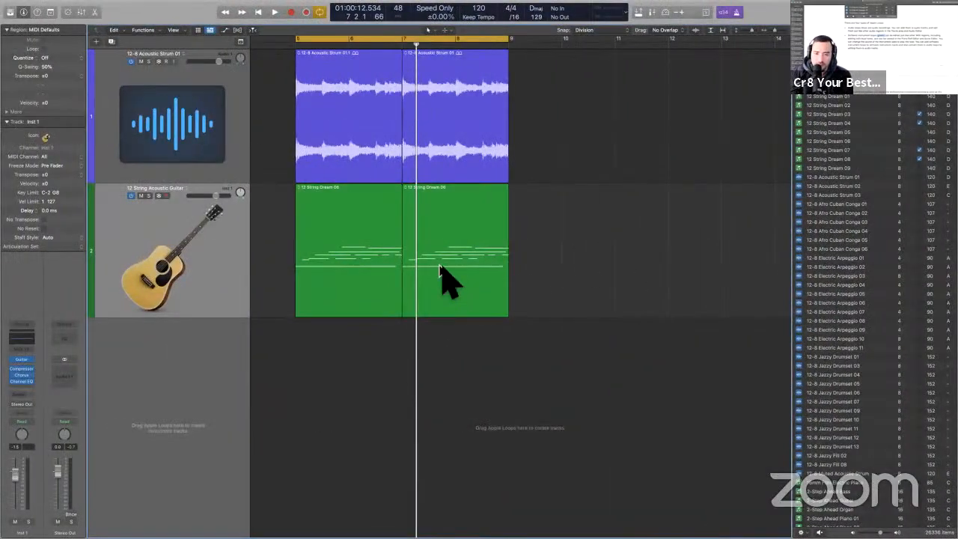
left_click(479, 141)
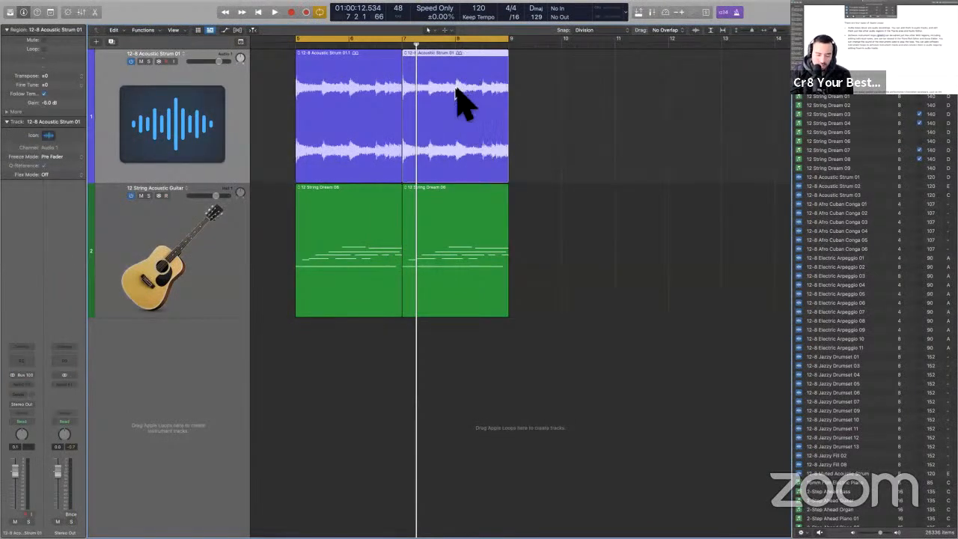
left_click_drag(457, 90, 483, 77)
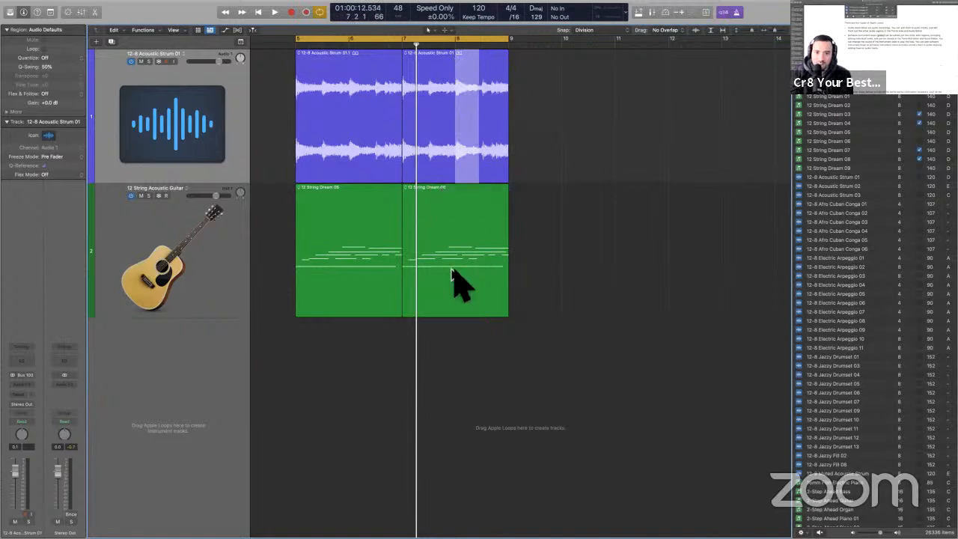
- Open the 12 String Dream 06 region at bar 7 in the Piano Roll and try editing individual notes
left_click(452, 275)
double_click(452, 276)
left_click(473, 410)
key("alt+Up")
key("alt+Down")
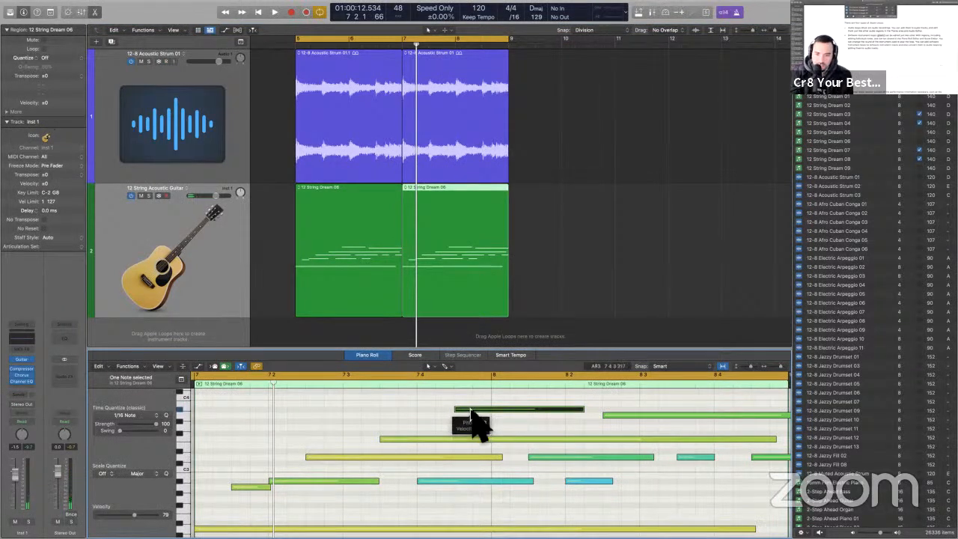
mouse_move(456, 412)
left_mouse_down()
mouse_move(359, 423)
mouse_move(454, 410)
left_mouse_up()
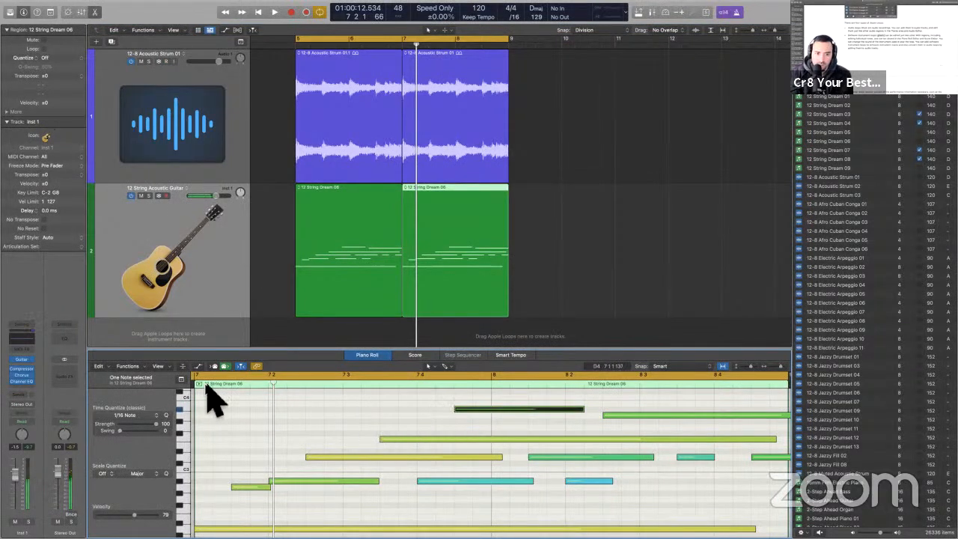
left_click(363, 419)
mouse_move(411, 439)
left_mouse_down()
mouse_move(406, 455)
mouse_move(406, 397)
mouse_move(416, 404)
mouse_move(296, 397)
mouse_move(482, 422)
mouse_move(445, 449)
mouse_move(429, 440)
left_mouse_up()
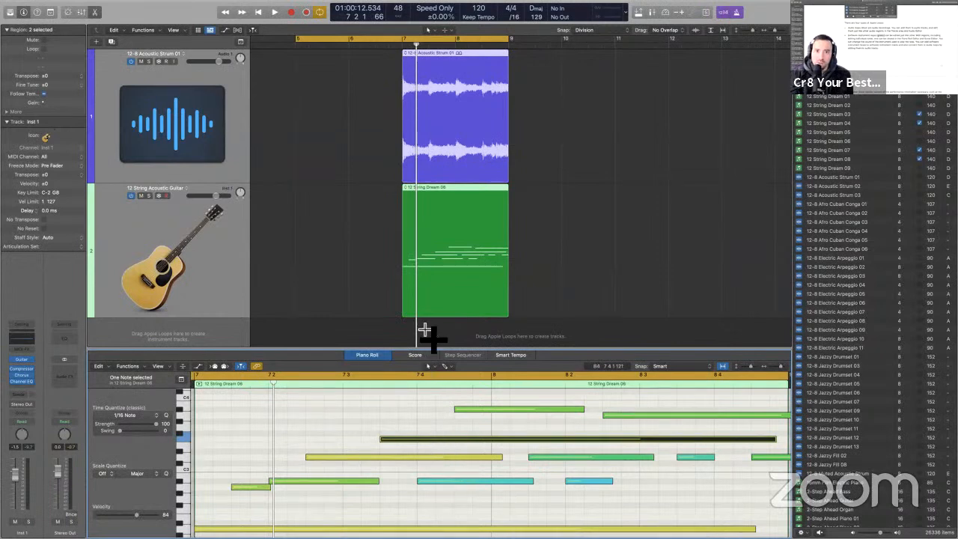
- Undo the recent region edits and nudge both loop regions back to start at bar 7
key("super+z")
key("super+z")
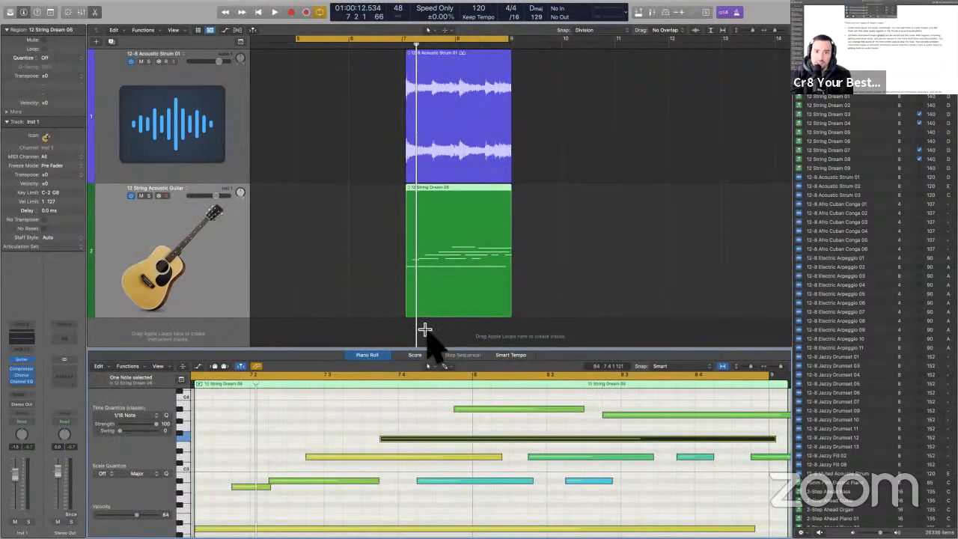
left_click(424, 329)
left_click_drag(424, 336, 454, 135)
key("alt+Left")
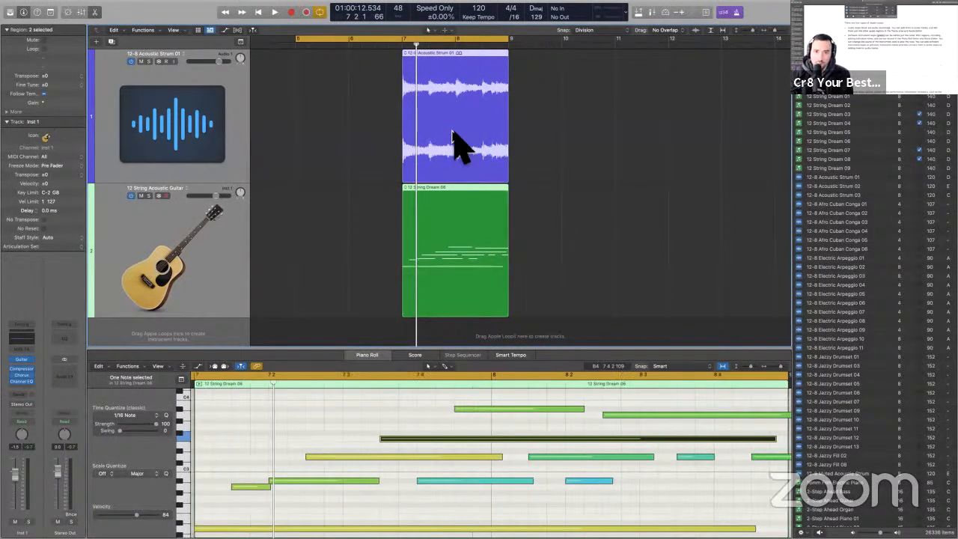
- Close the Piano Roll and set the cycle range to the two loop regions, from bar 7 to bar 9
key("e")
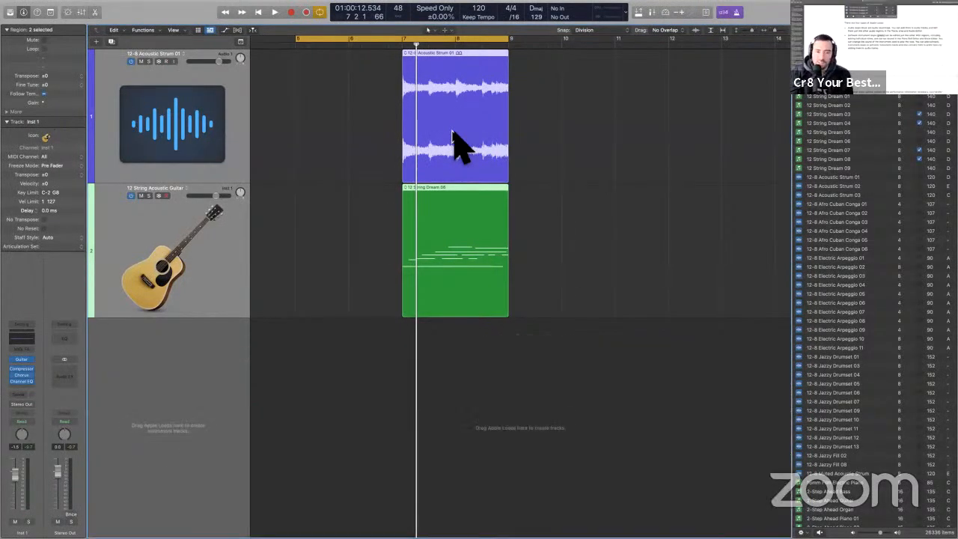
key("super+Right")
key("super+u")
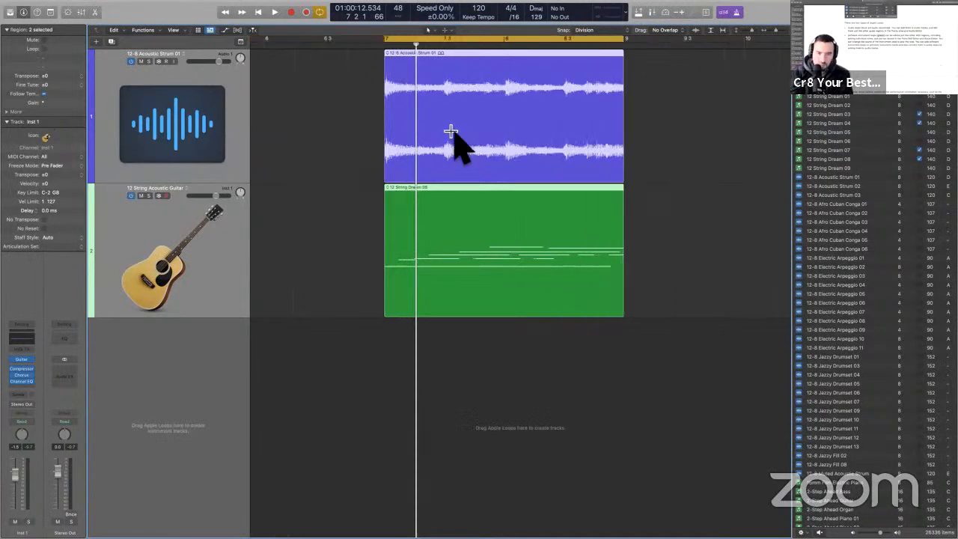
- Compare the region inspector settings with the 12-8 Acoustic Strum 01 region selected and with no region selected
left_click(353, 128)
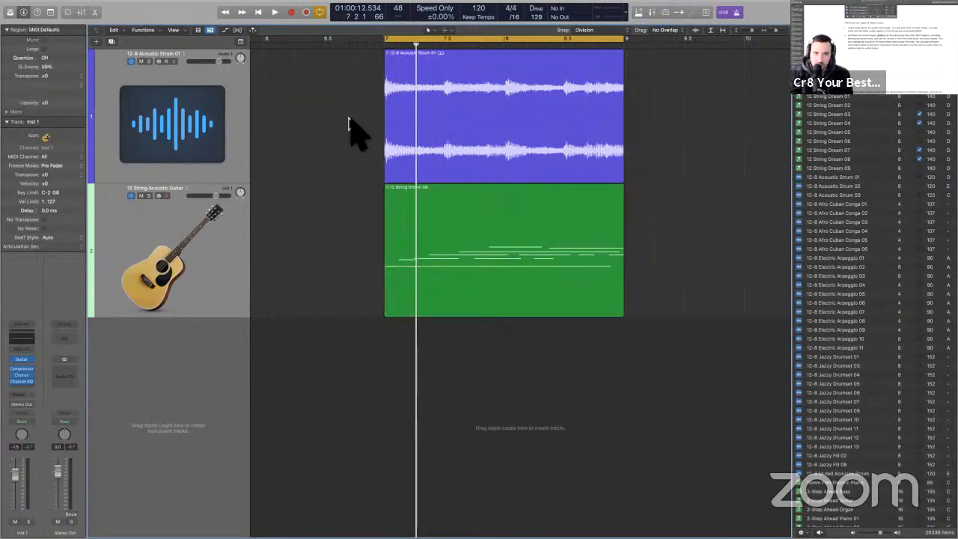
left_click(419, 133)
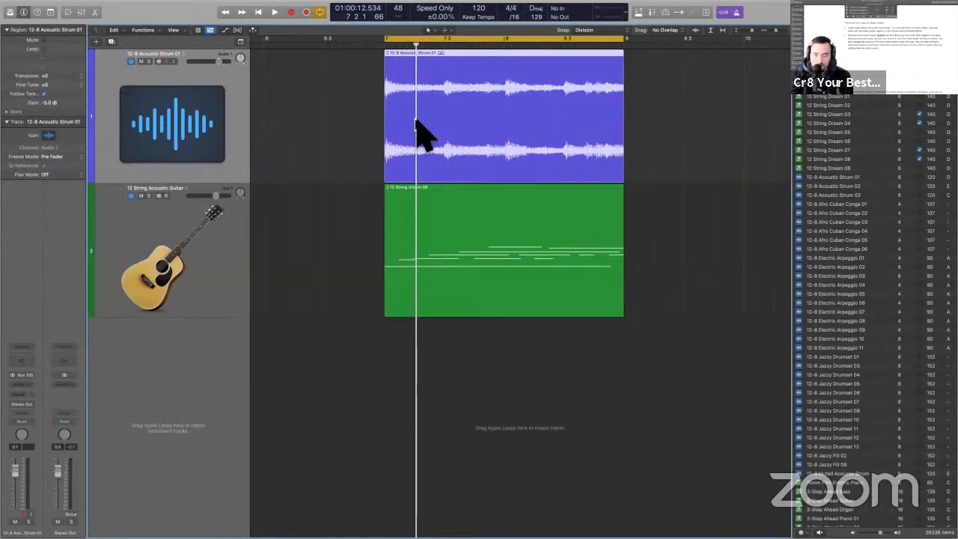
left_click(342, 142)
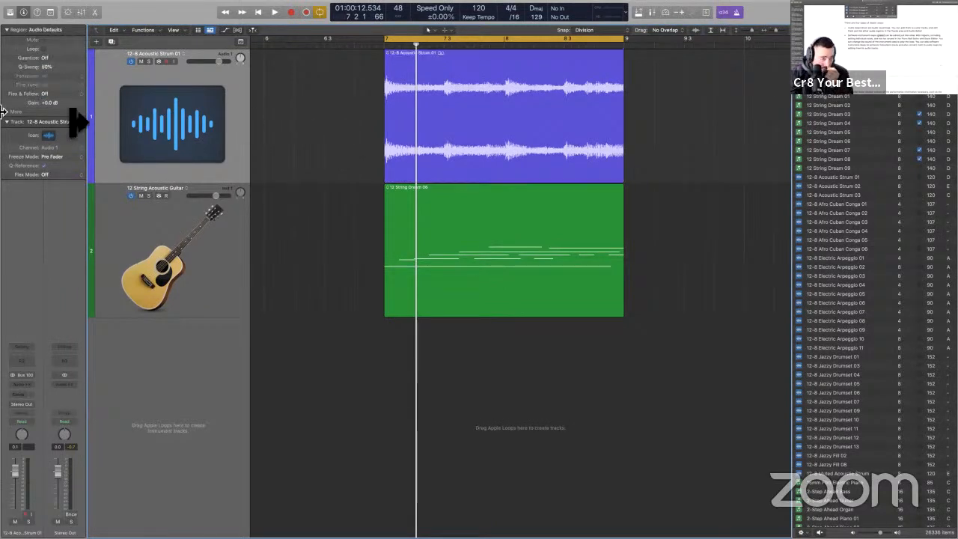
left_click(447, 114)
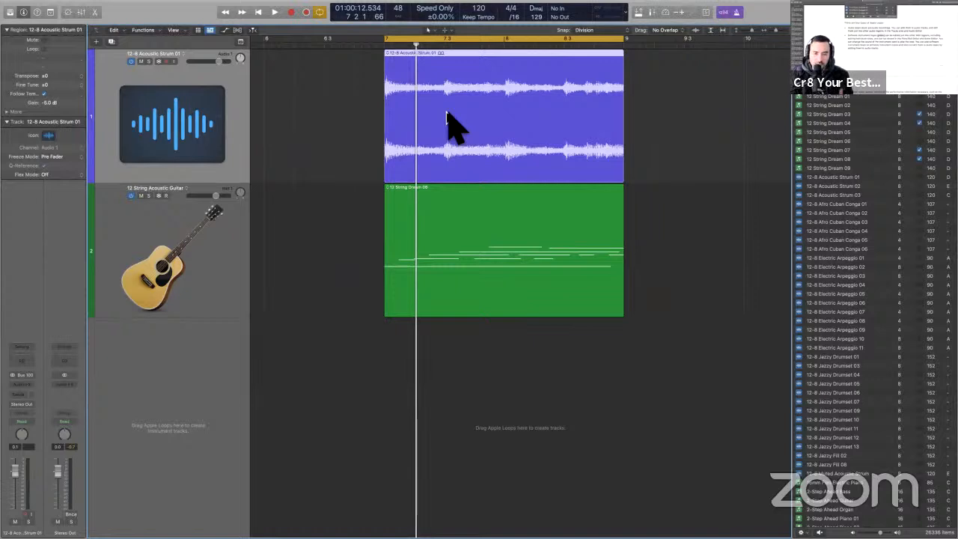
left_click(352, 321)
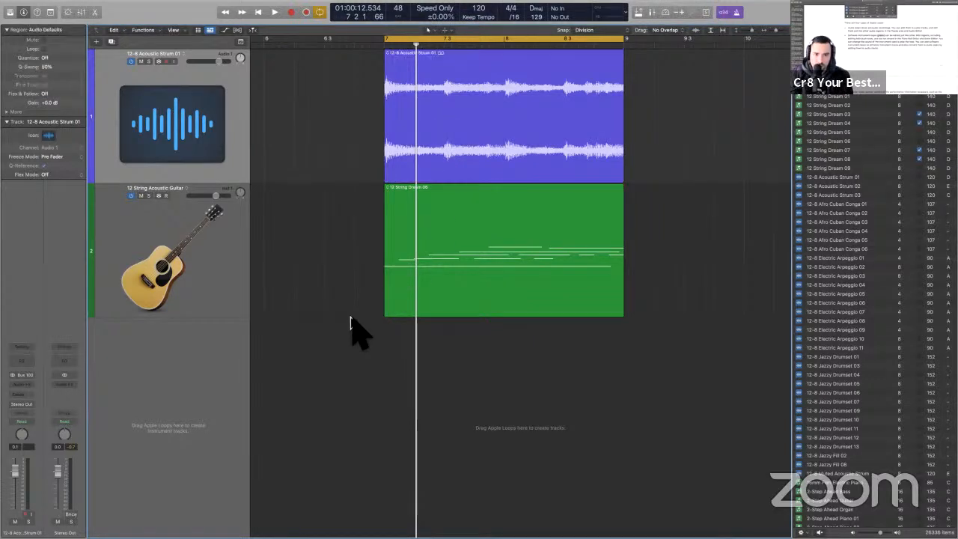
- Open the 12 String Dream 06 region in the Piano Roll, keep the quantize scale on Major, and enlarge the editor
left_click(214, 261)
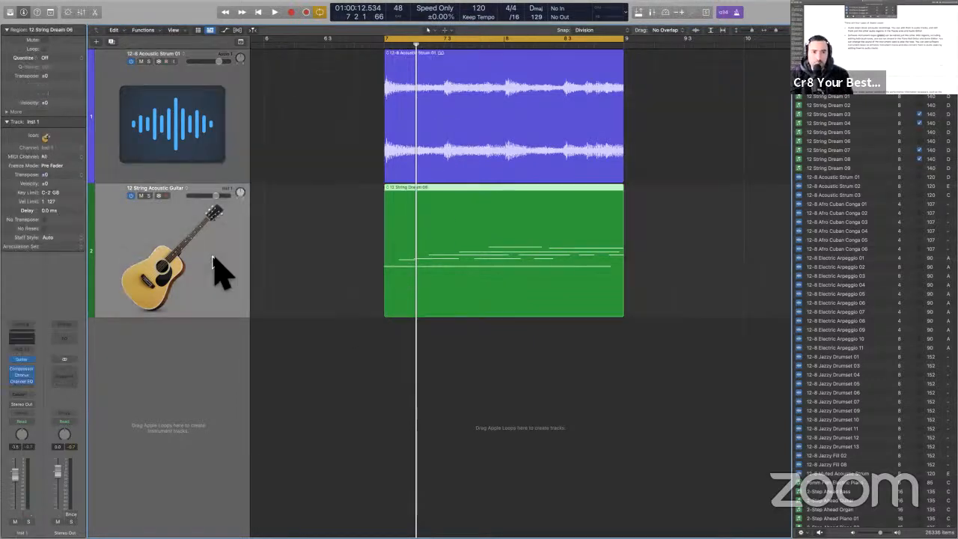
double_click(434, 271)
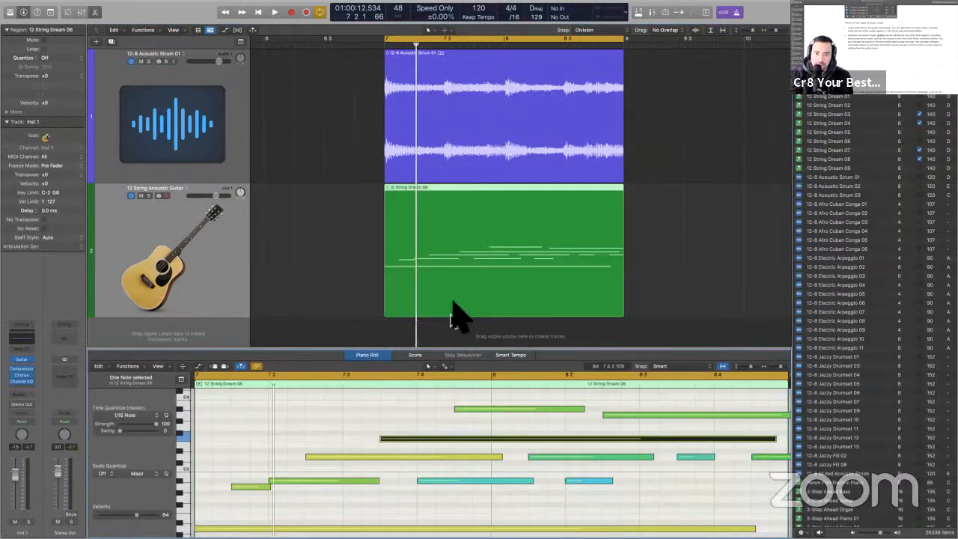
key("super+Left")
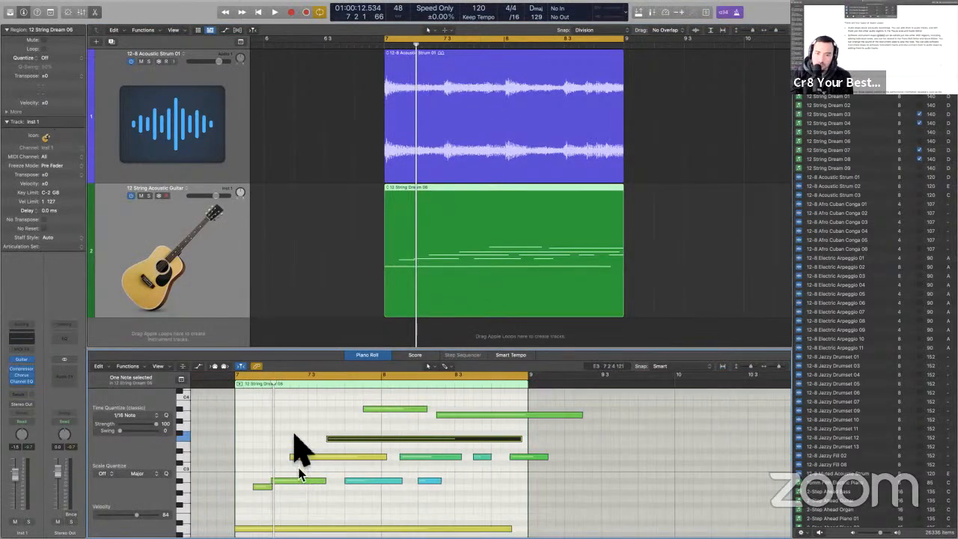
scroll(243, 483, "down", 3)
left_click(137, 474)
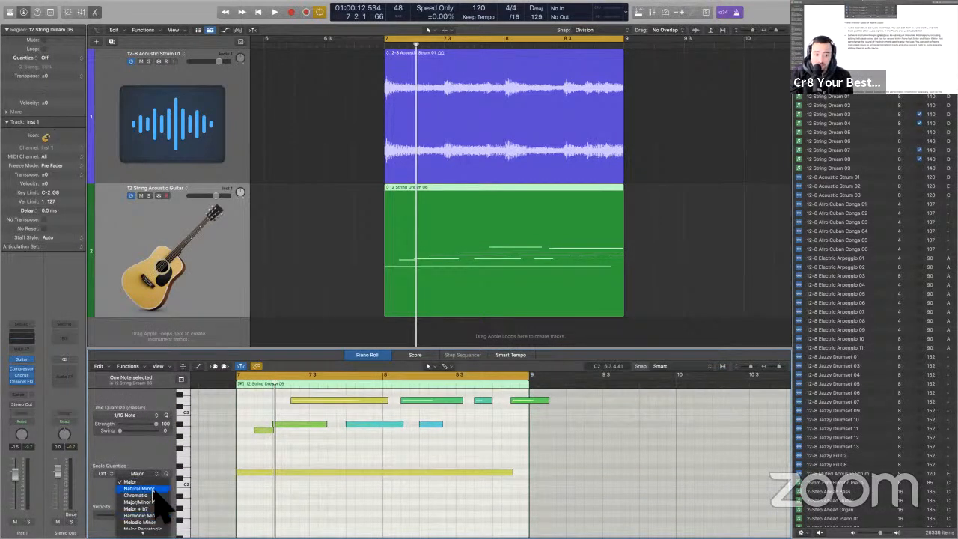
left_click(132, 481)
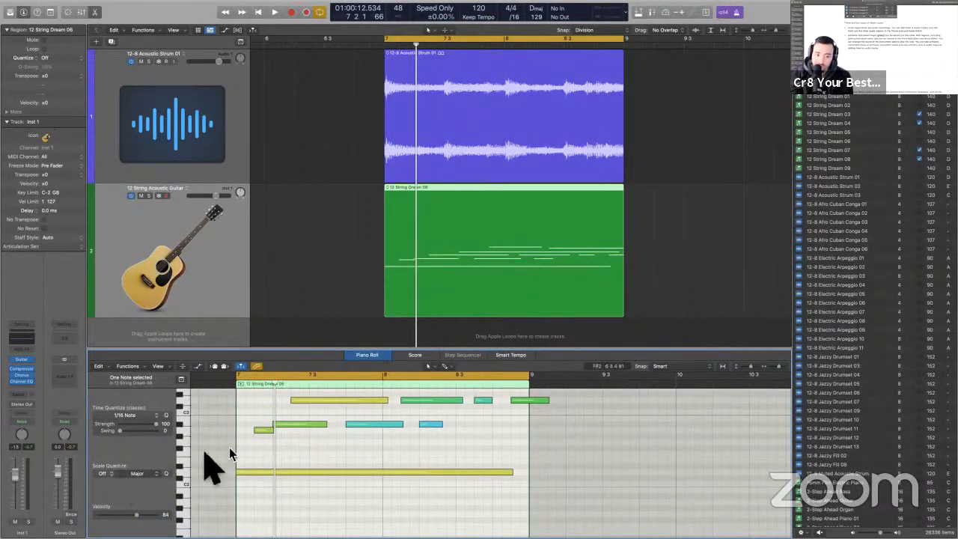
left_click_drag(286, 354, 284, 81)
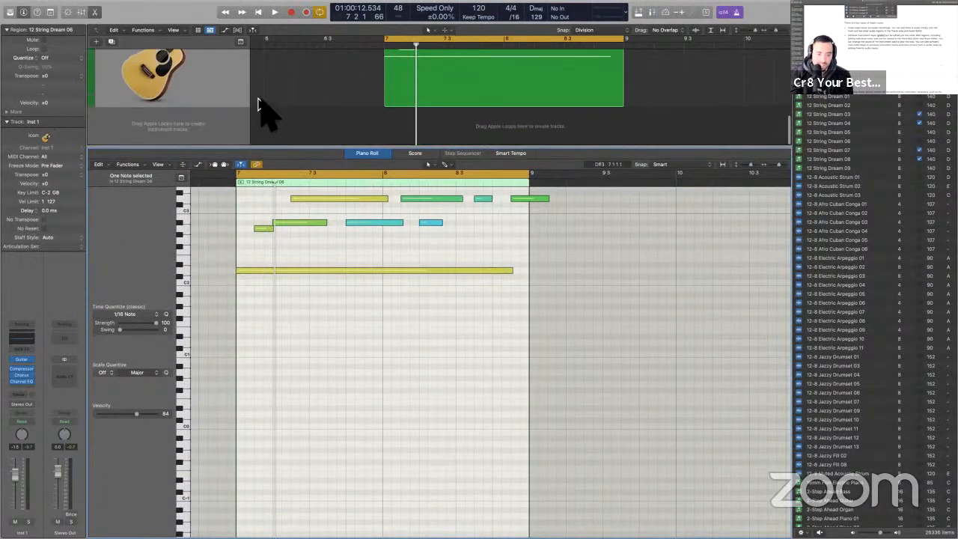
- Solo the 12 String Acoustic Guitar track, lower its volume to -7.0 dB, play the loop briefly, and deselect its notes
key("s")
scroll(344, 389, "up", 5)
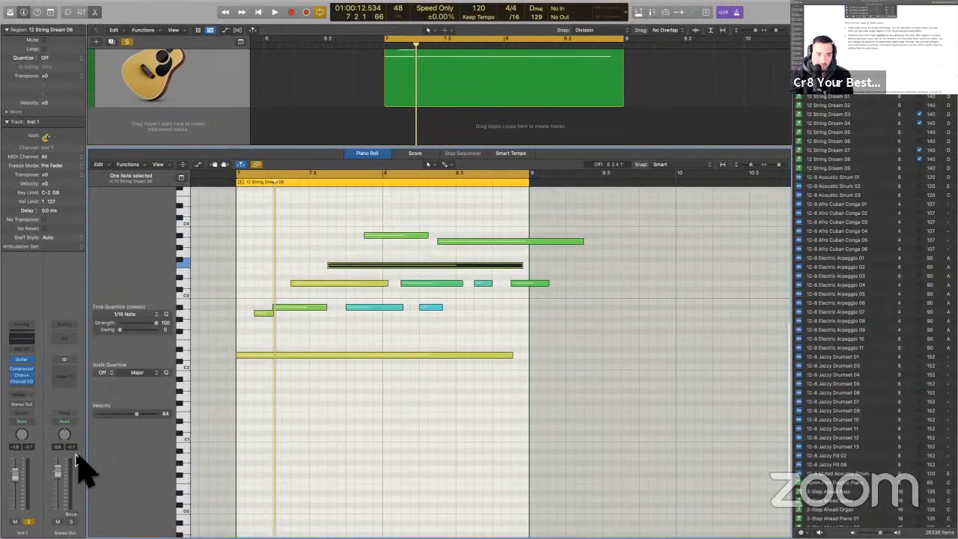
left_click_drag(31, 469, 31, 474)
key("space")
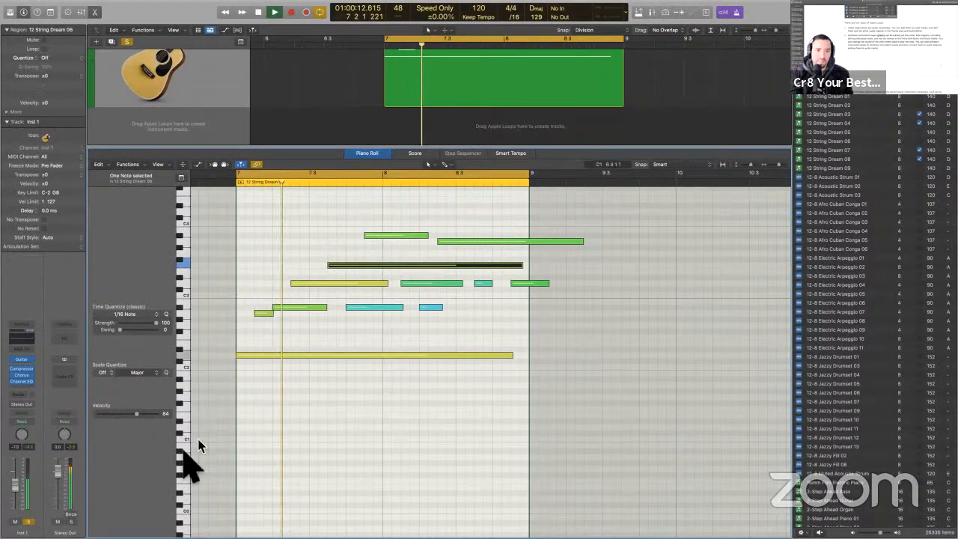
key("space")
left_click(283, 449)
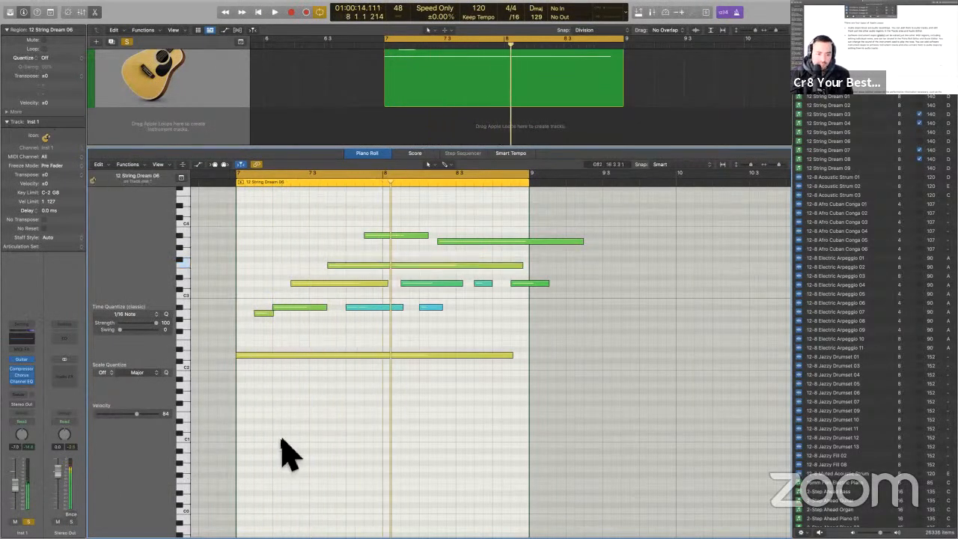
- Scale-quantize all notes of the 12 String Dream 06 region to E Natural Minor and play the result
key("super+a")
left_click(106, 374)
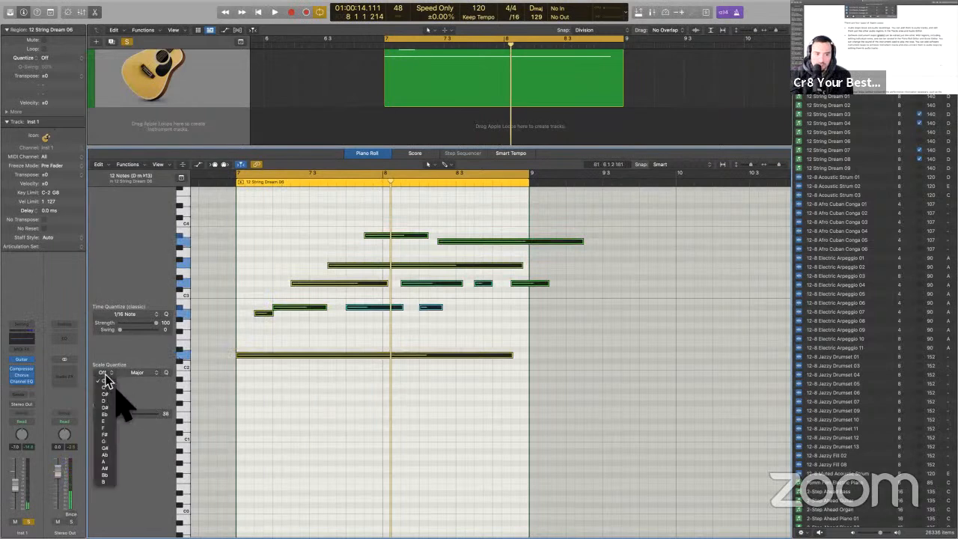
left_click(114, 422)
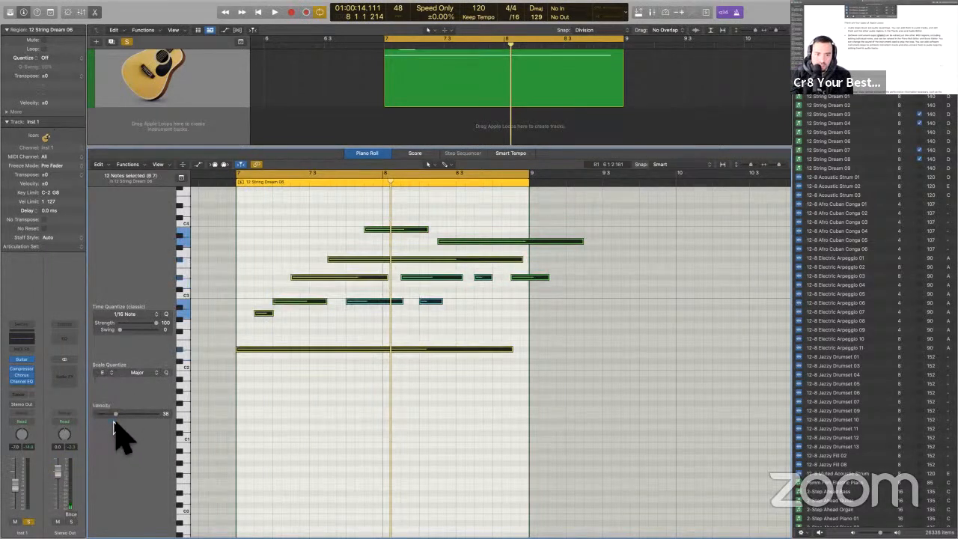
left_click(142, 373)
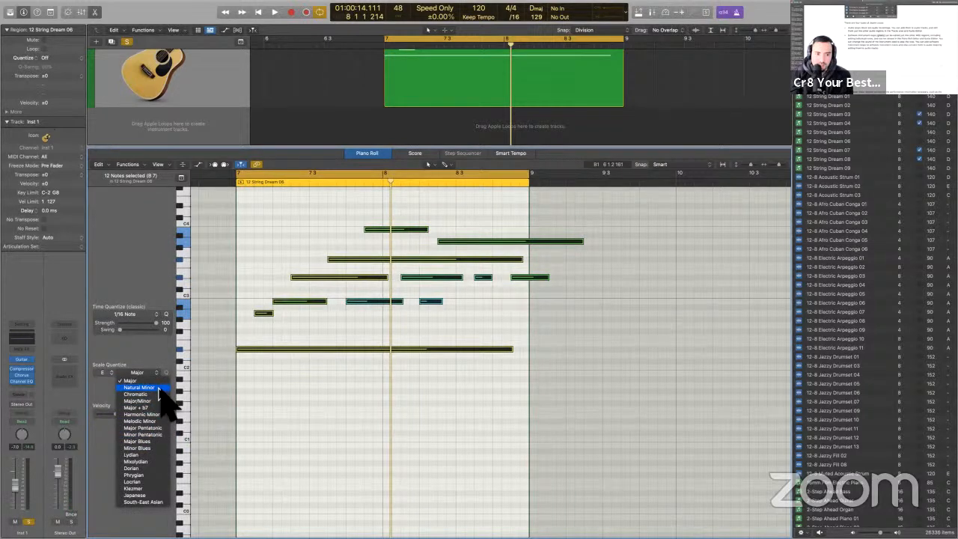
left_click(141, 388)
key("space")
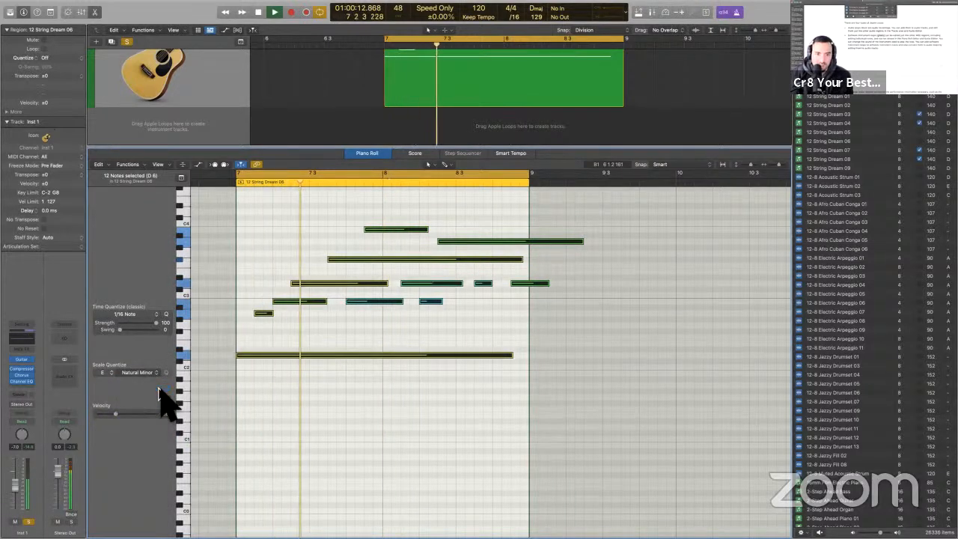
- Change the notes' scale quantize root to A, deselect the notes, and close the Piano Roll
left_click(110, 373)
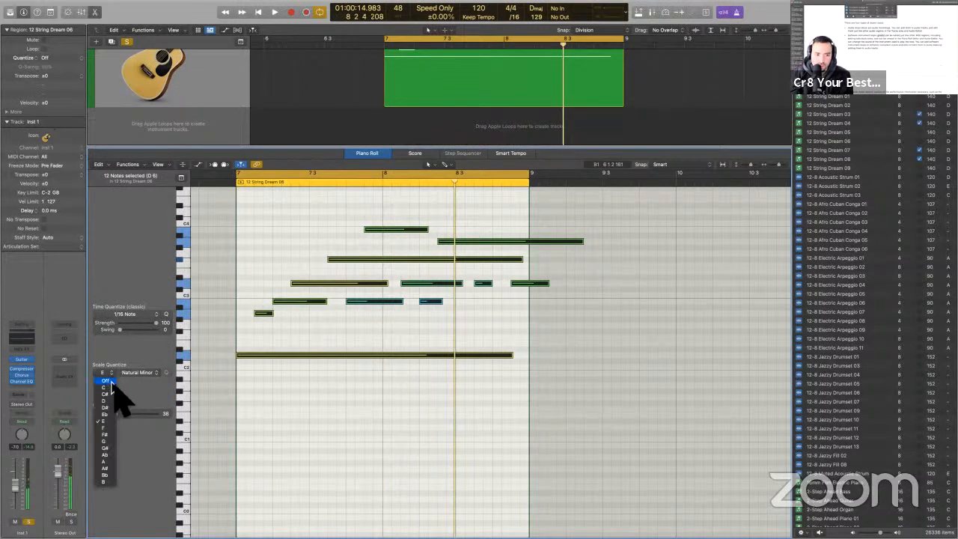
left_click(106, 462)
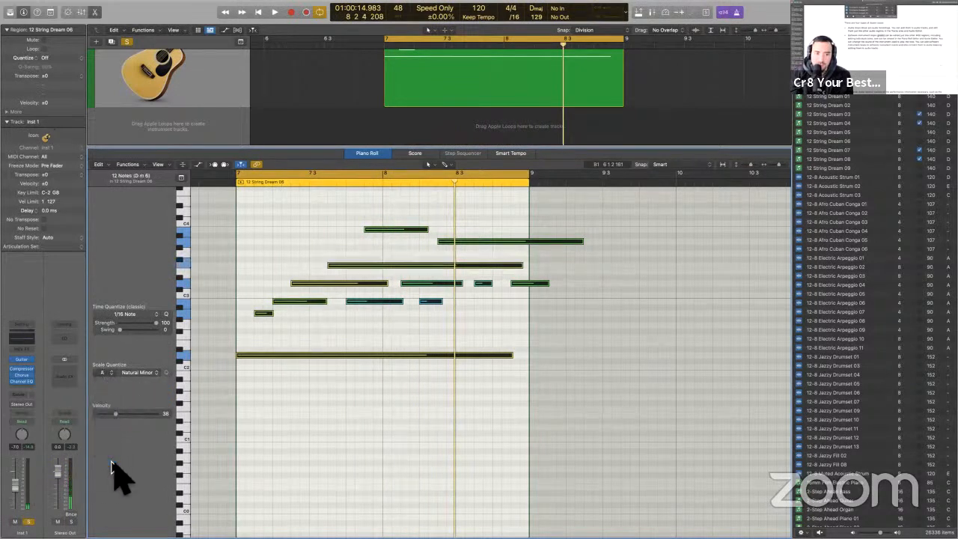
left_click(289, 427)
key("p")
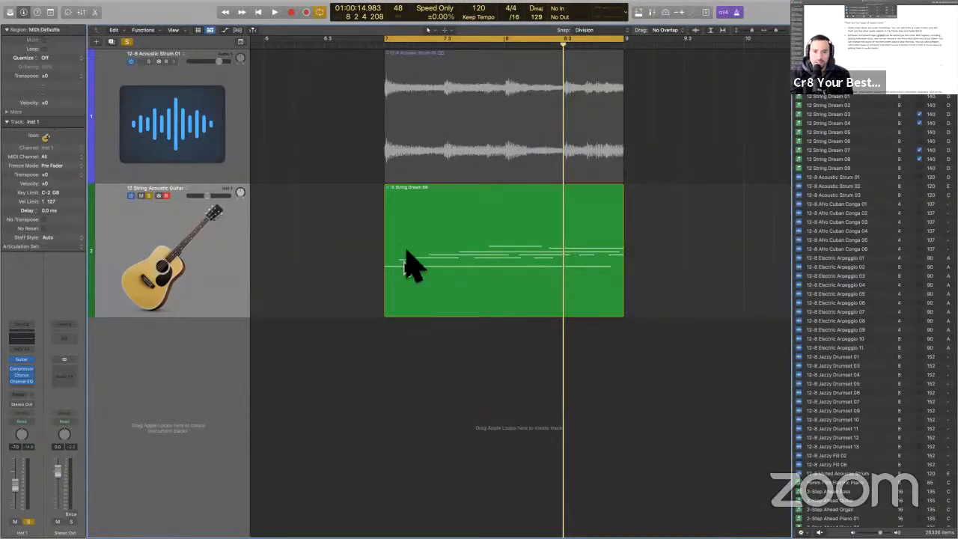
- Delete the 12 String Dream 06 region and its 12 String Acoustic Guitar track
key("BackSpace")
key("super+BackSpace")
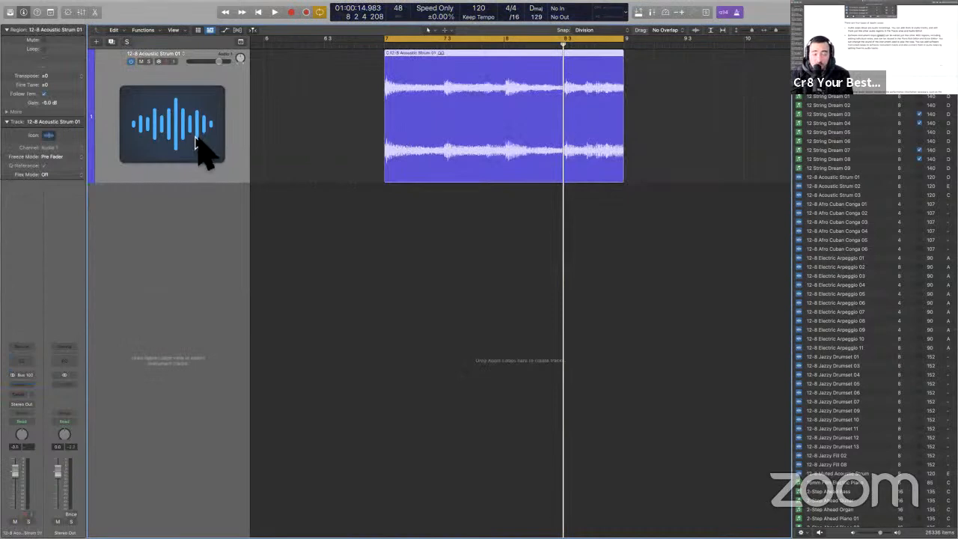
- Try Automatic Flex mode on the 12-8 Acoustic Strum 01 track, turn Flex off again, and restore the deleted guitar track
key("super+f")
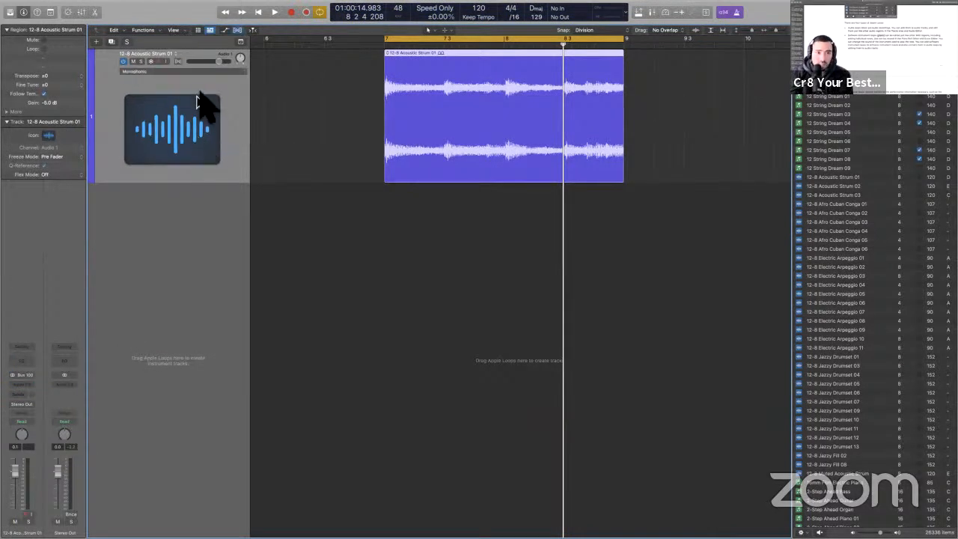
left_click(179, 62)
left_click(179, 62)
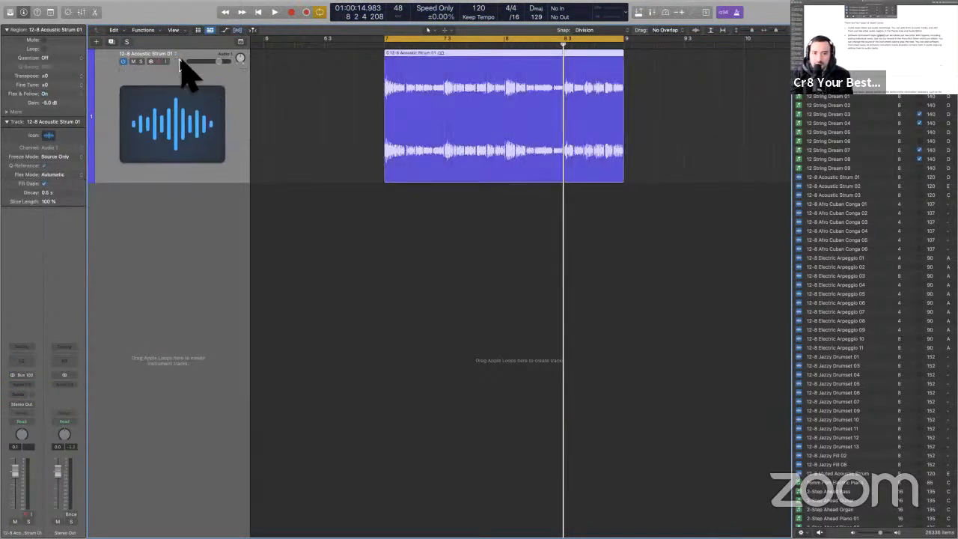
key("super+f")
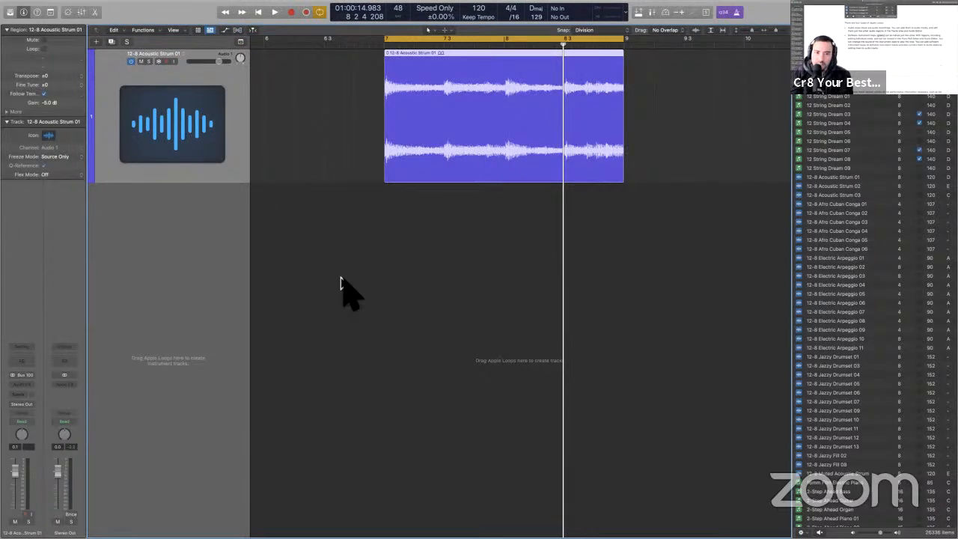
left_click_drag(339, 278, 339, 279)
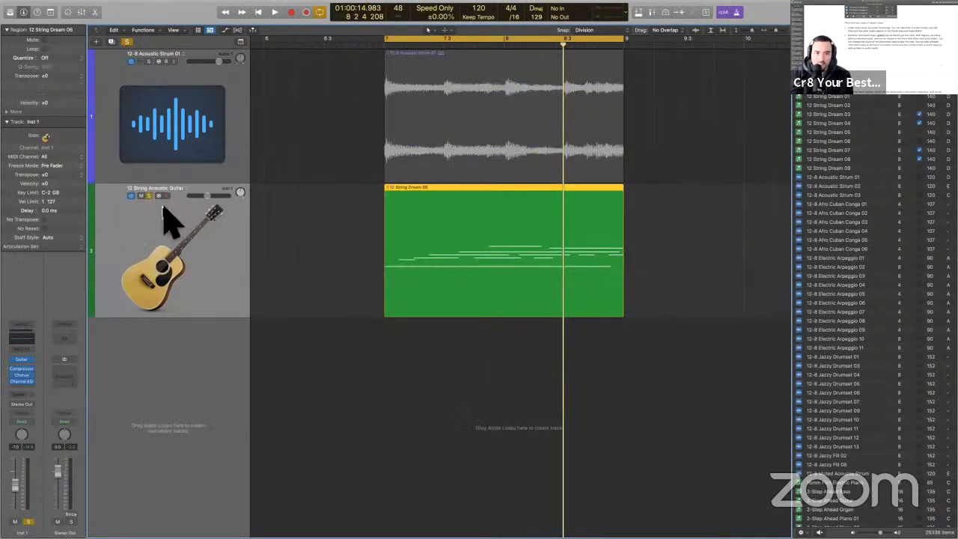
- Turn off the guitar track's solo, select both loop regions, and fit them in the Tracks area
left_click_drag(289, 255, 421, 127)
key("z")
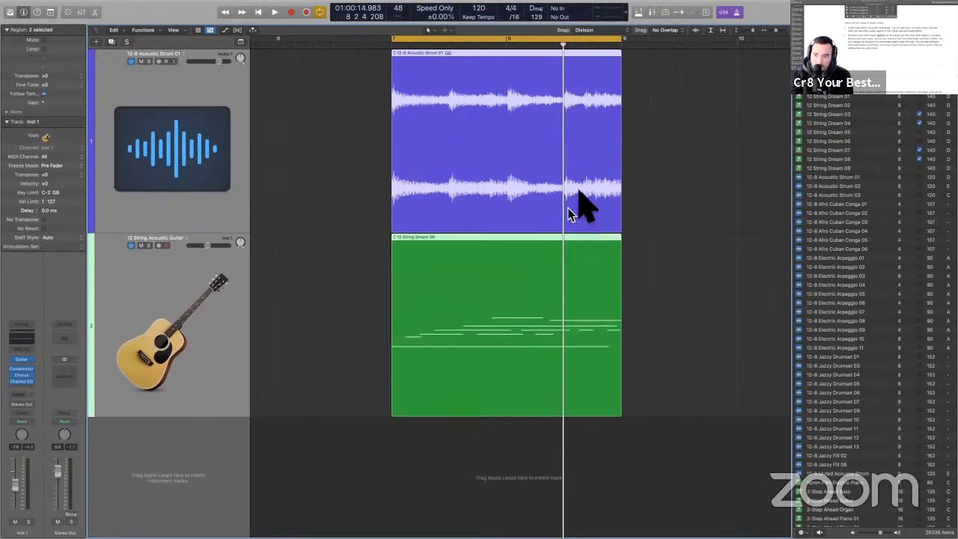
- View the loop types offered by the Loop Browser's filter, close it, and reselect both loop regions
left_click(799, 80)
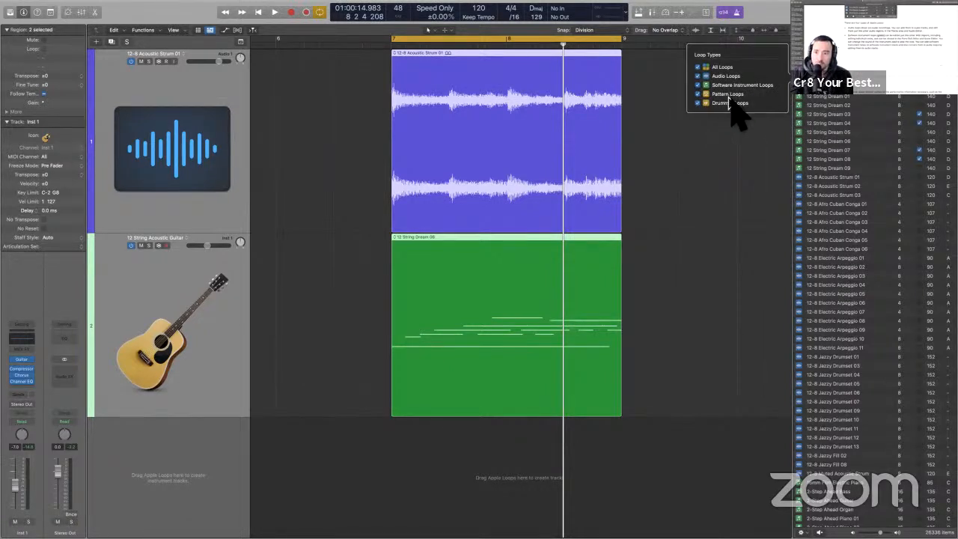
left_click(637, 327)
left_click_drag(671, 332, 494, 122)
- Switch to the Logic Pro user guide PDF and read the Drummer loops description on page 283
key("ctrl+Right")
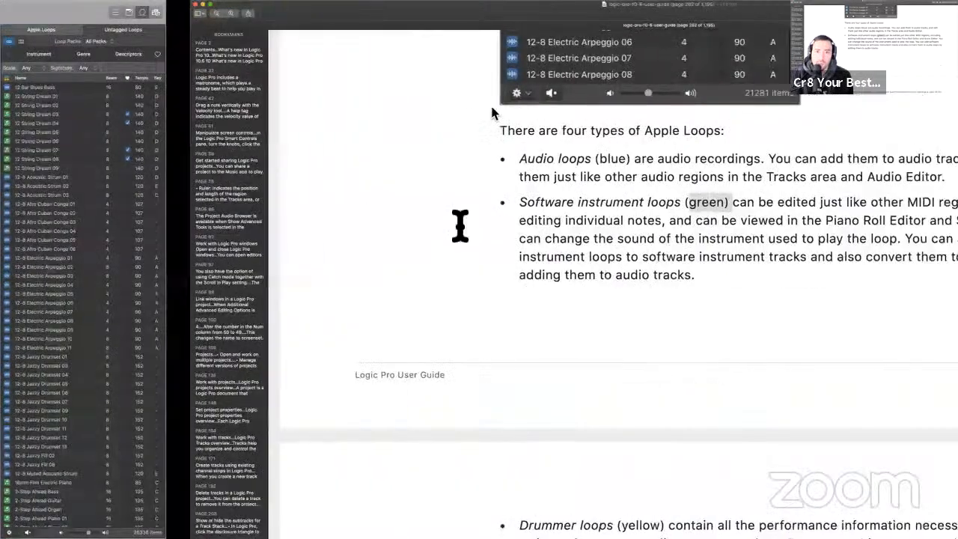
scroll(459, 224, "down", 10)
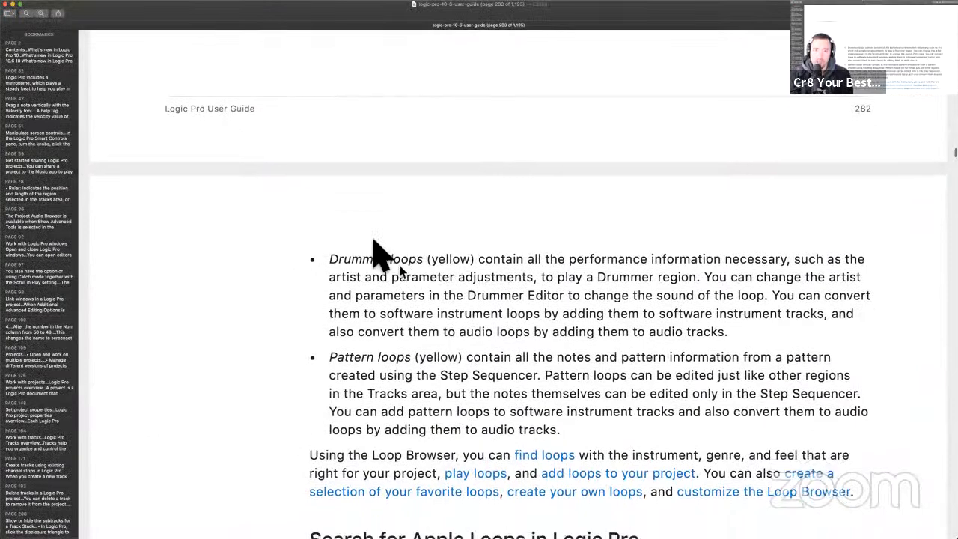
left_click_drag(367, 234, 494, 239)
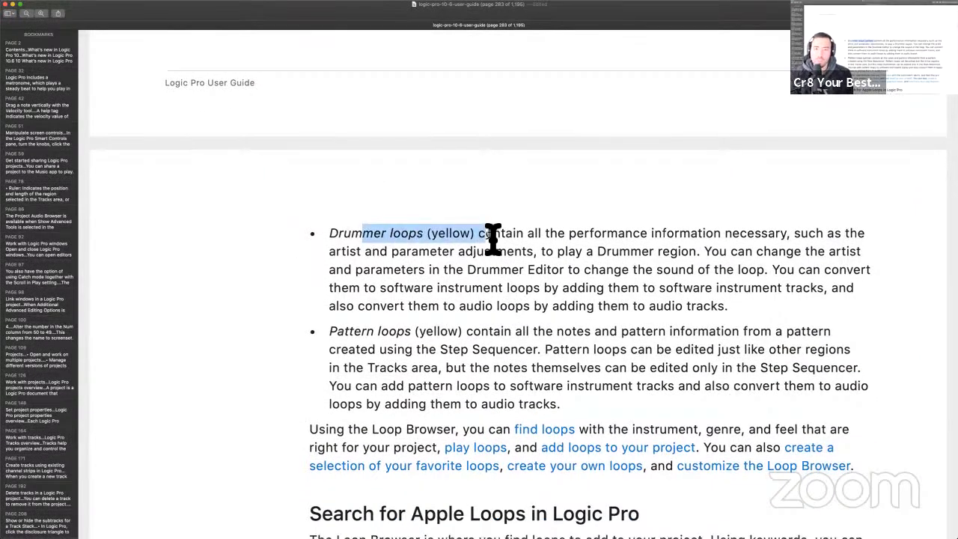
scroll(492, 239, "down", 2)
scroll(492, 239, "down", 2)
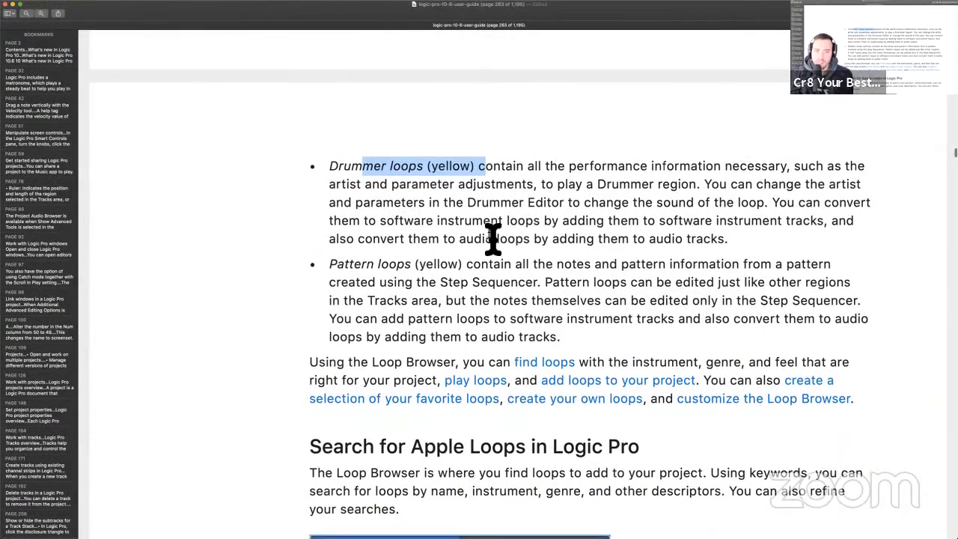
scroll(494, 239, "down", 2)
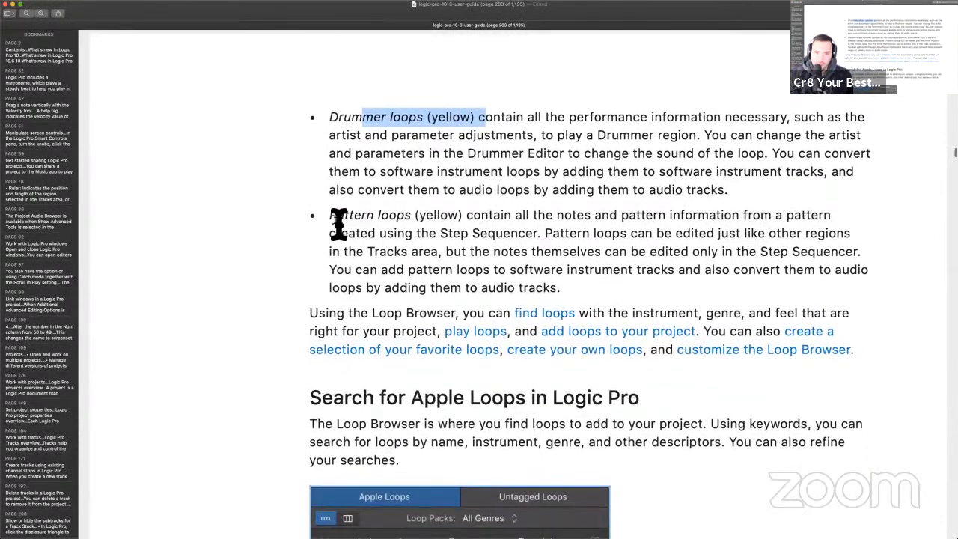
- Read the Pattern loops paragraph, highlighting the whole text and the start of the sentence on adding pattern loops to tracks
left_click(333, 216)
left_click_drag(479, 228, 596, 299)
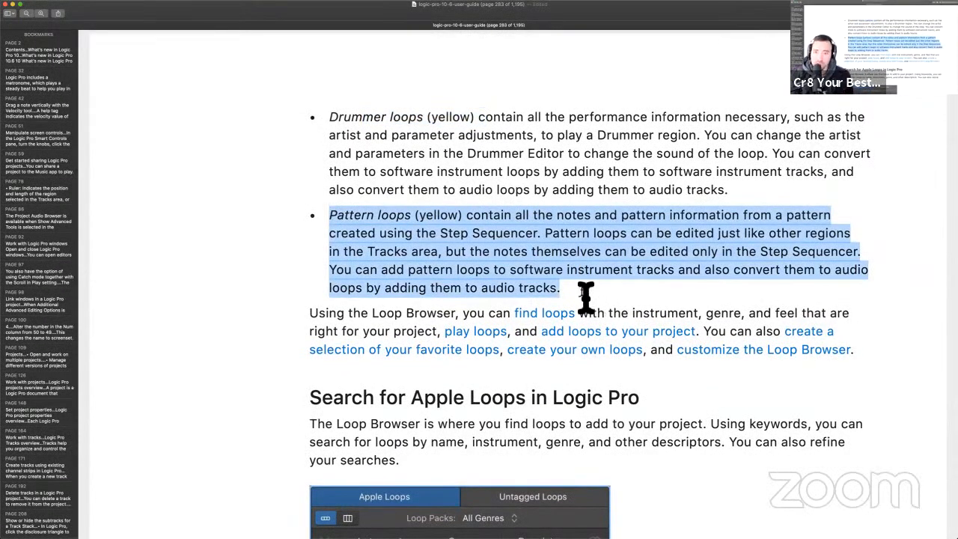
left_click(585, 297)
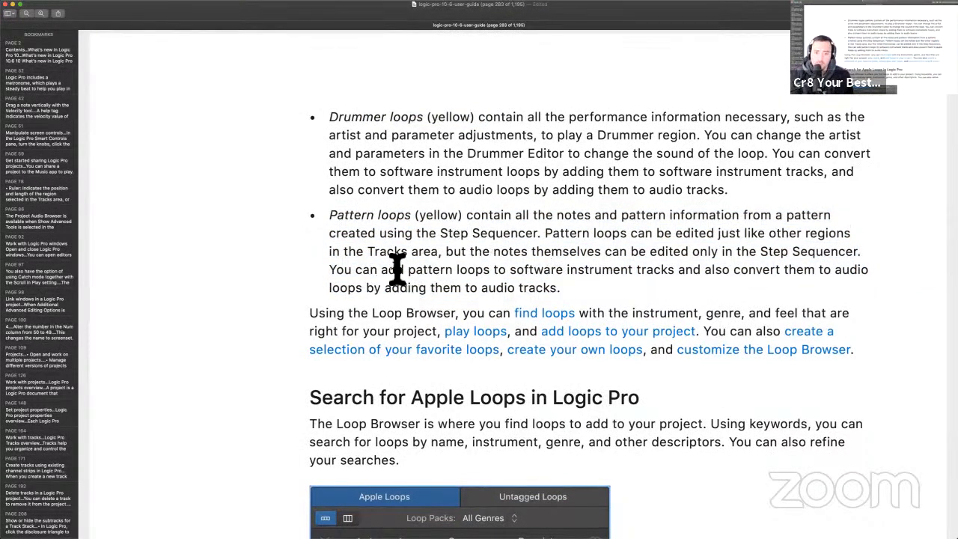
scroll(396, 270, "down", 2)
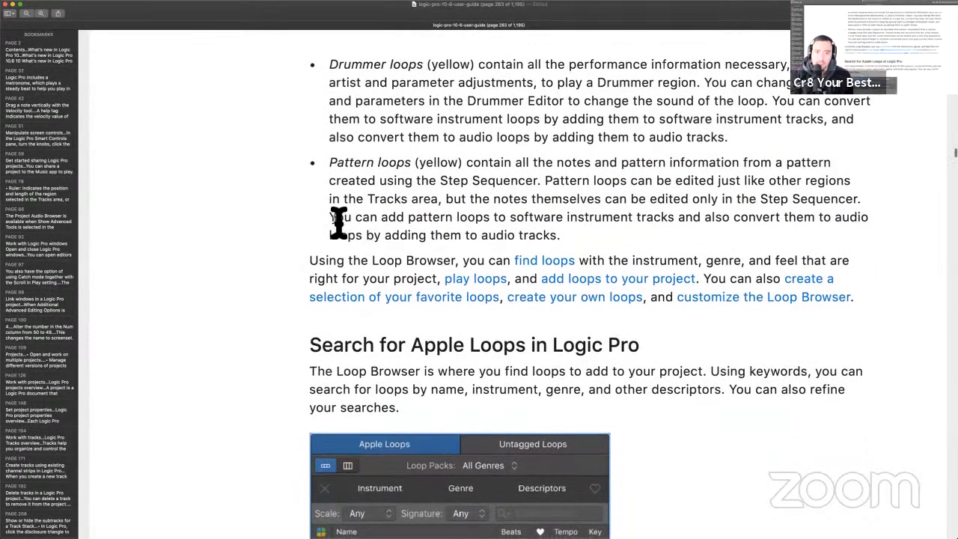
left_click_drag(338, 220, 490, 225)
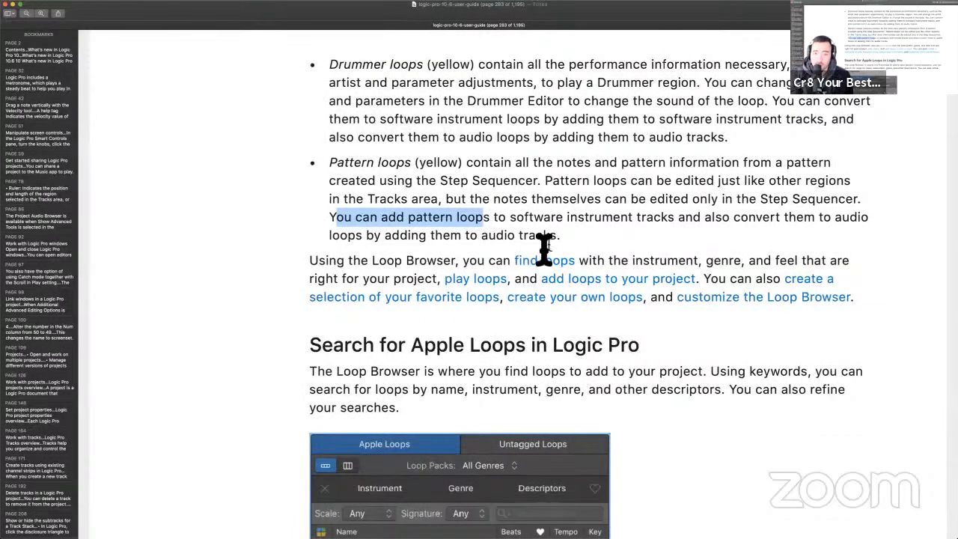
- Switch back to Logic Pro, add the green 12 String Dream 04 loop to the audio track at bar 10, and delete the region
key("ctrl+Left")
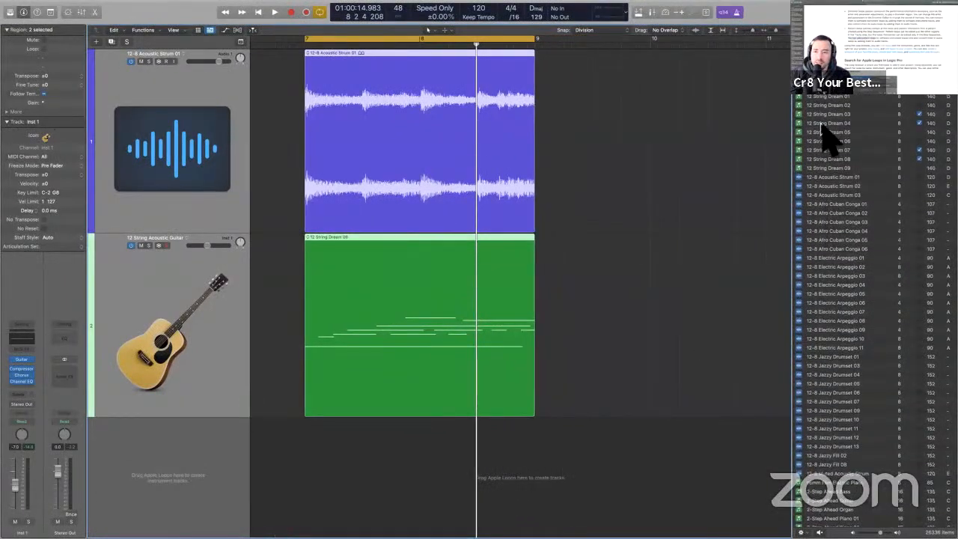
left_click_drag(820, 125, 659, 145)
scroll(604, 150, "right", 5)
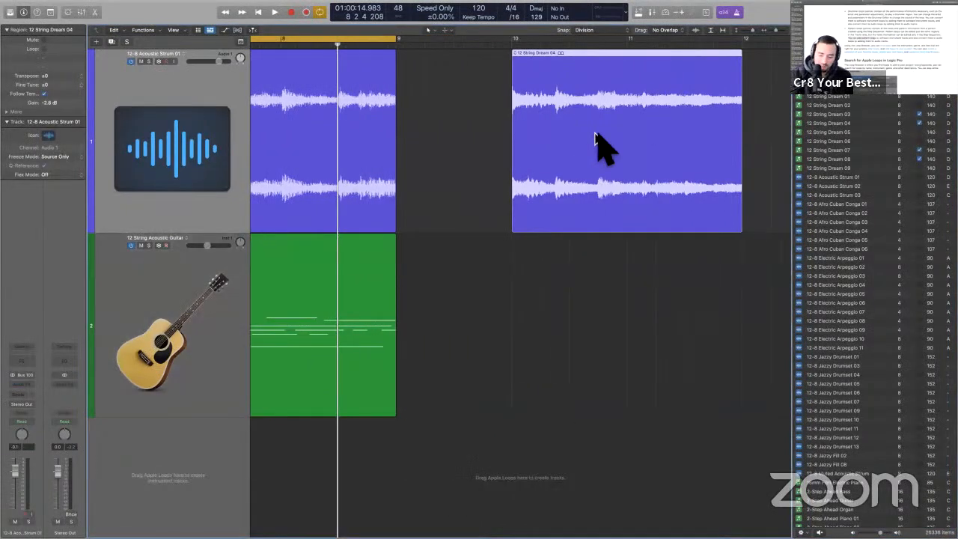
key("Delete")
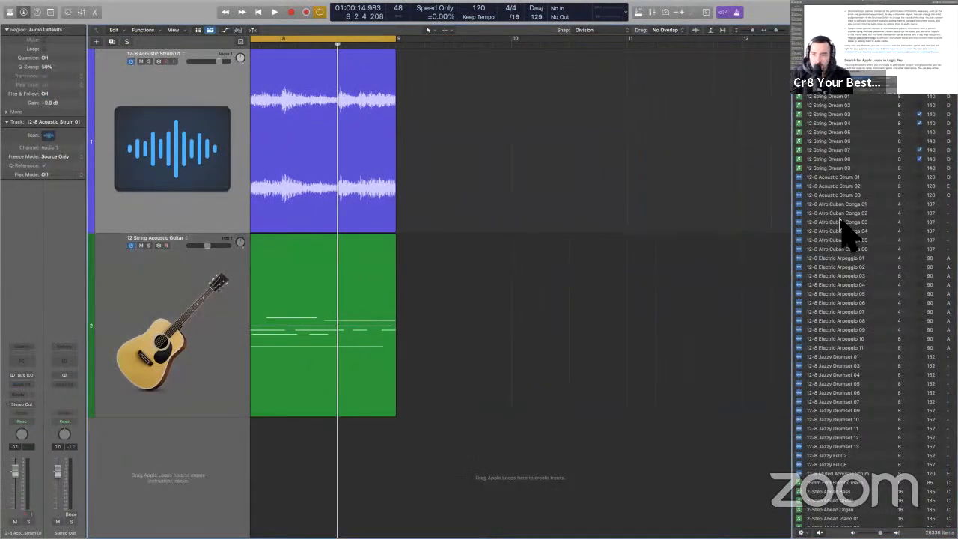
- Filter the Loop Browser to show only Pattern Loops
left_click_drag(799, 261, 830, 261)
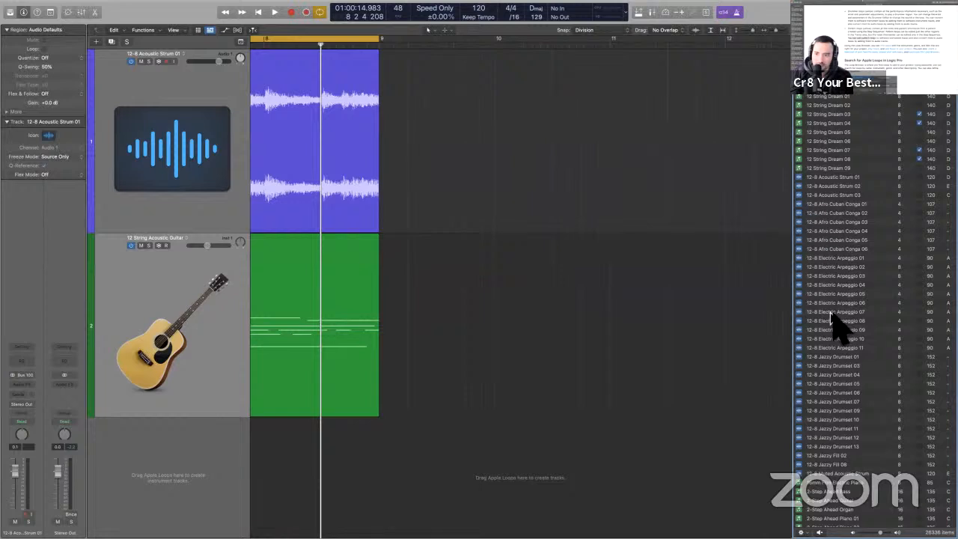
left_click(812, 94)
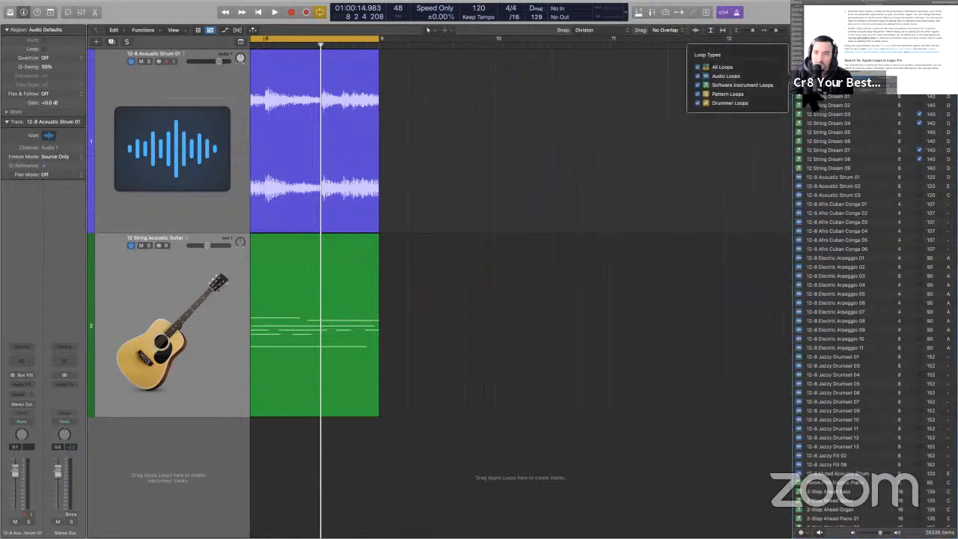
left_click(738, 95)
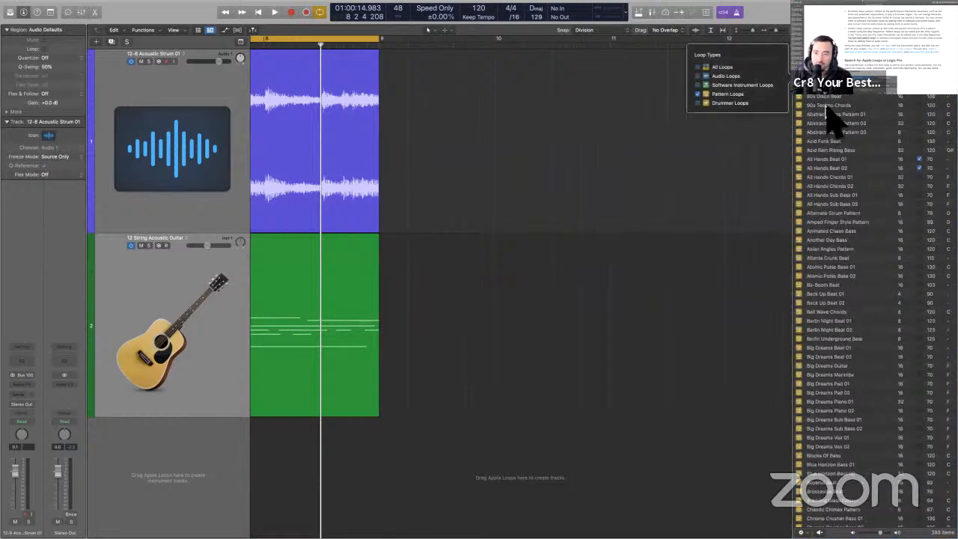
- Place the 90s Techno Chords pattern loop on the 12 String Acoustic Guitar track at bar 10, play it, and delete the region
left_click_drag(829, 114, 493, 297)
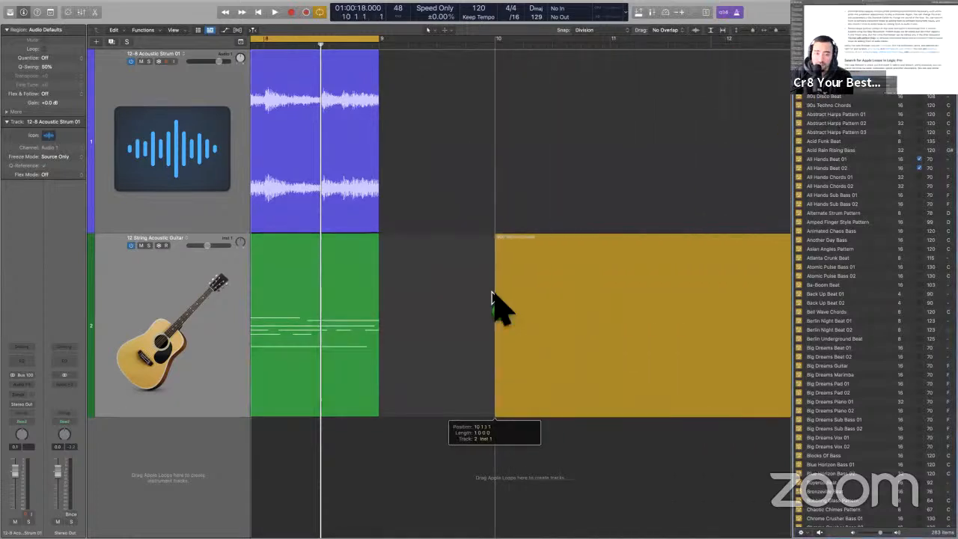
left_click(490, 43)
key("space")
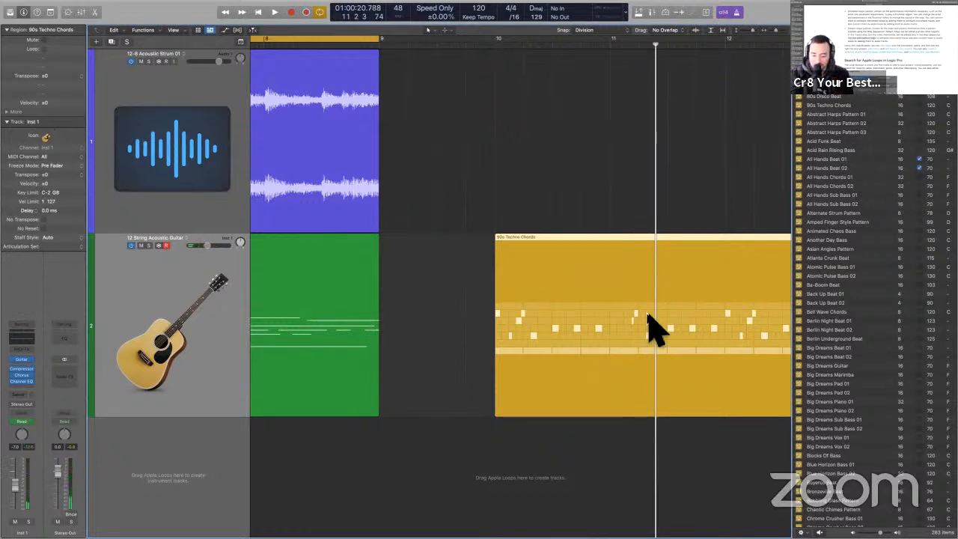
key("Delete")
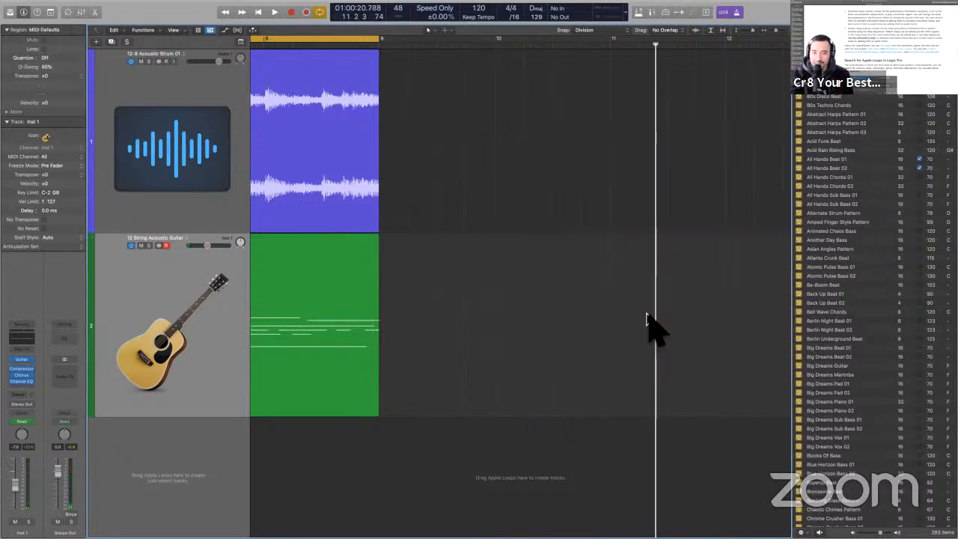
- Replace the Guitar instrument on the 12 String Acoustic Guitar track with a stereo Battery 4
left_click(158, 307)
left_click(23, 360)
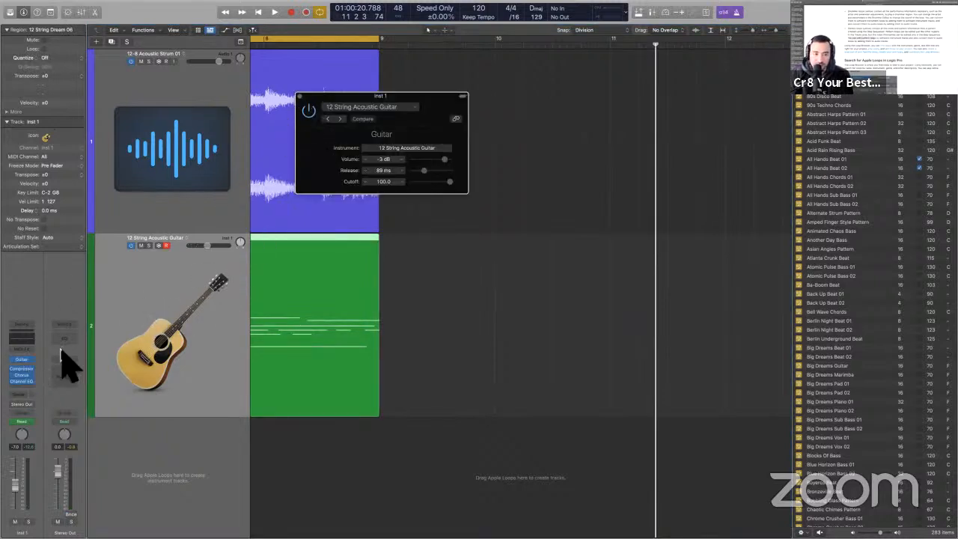
left_click(33, 361)
mouse_move(86, 455)
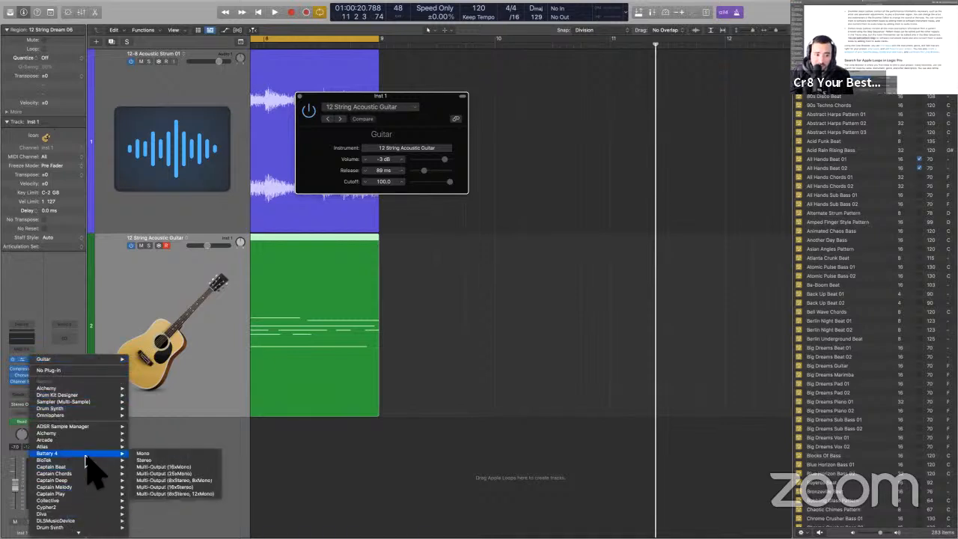
left_click(146, 461)
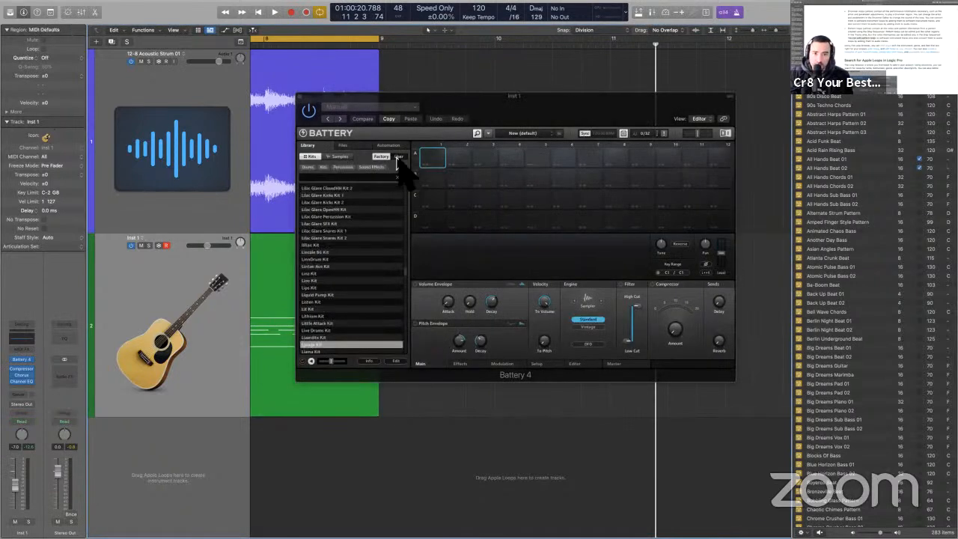
- Audition the 12 String Dream 06 loop through Battery 4 with the Lithium Kit, and replace that kit with the Little Attack Kit
left_click_drag(551, 114, 626, 116)
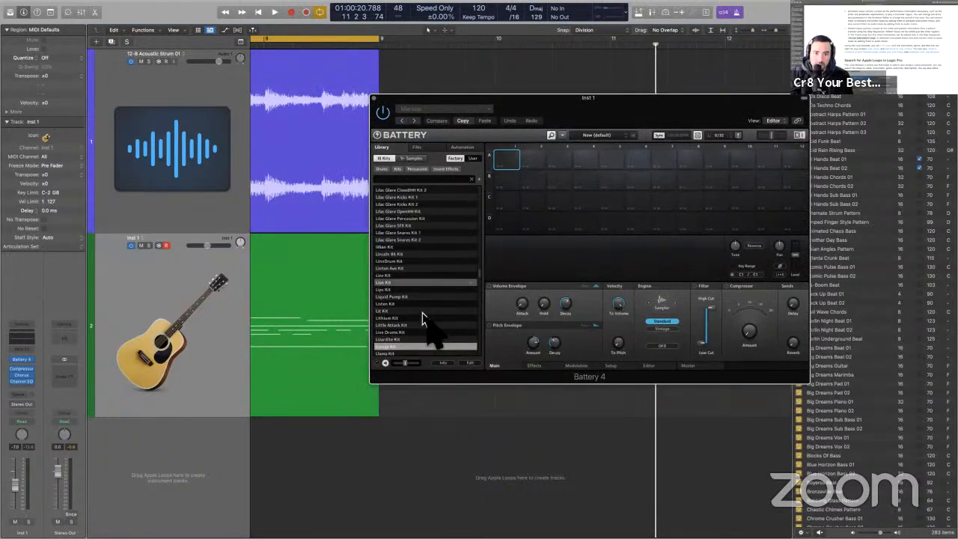
double_click(424, 319)
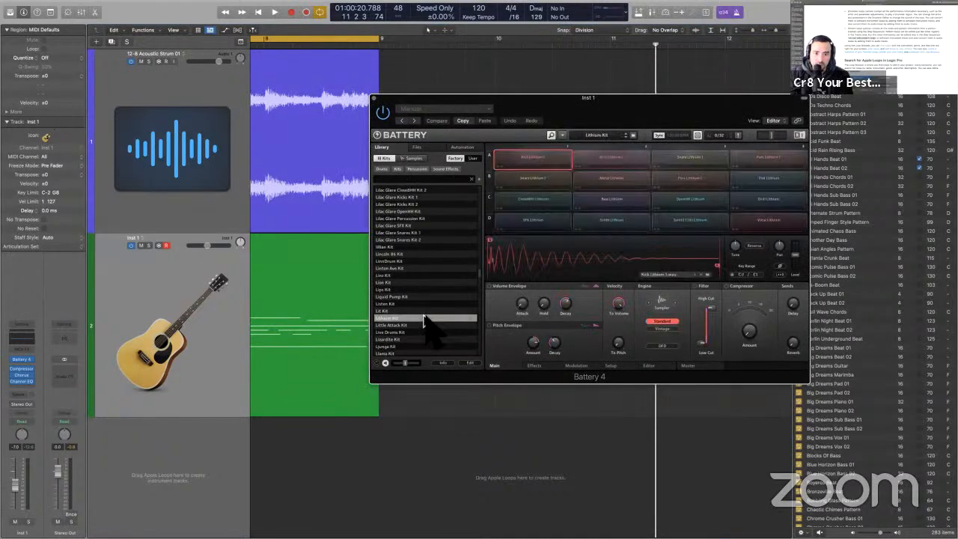
left_click(352, 473)
key("space")
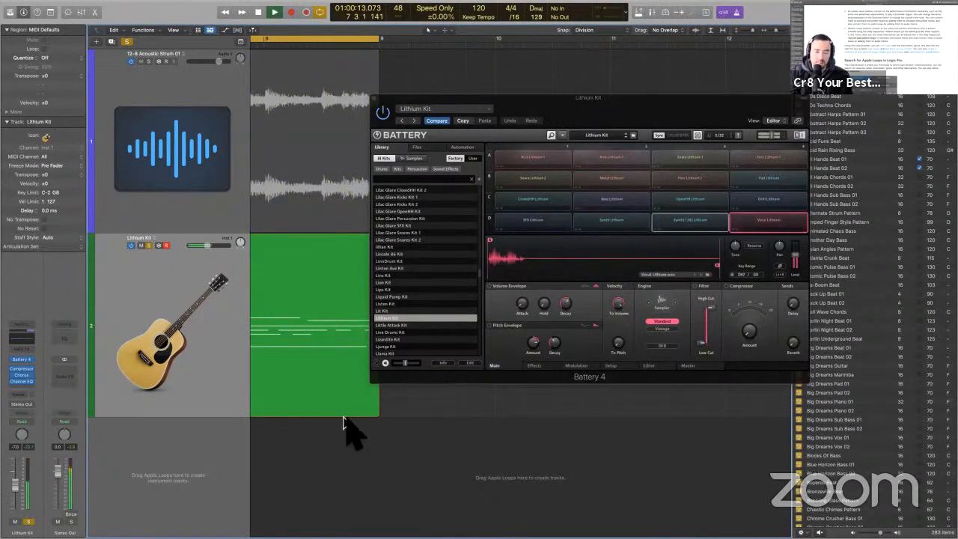
key("super+Right")
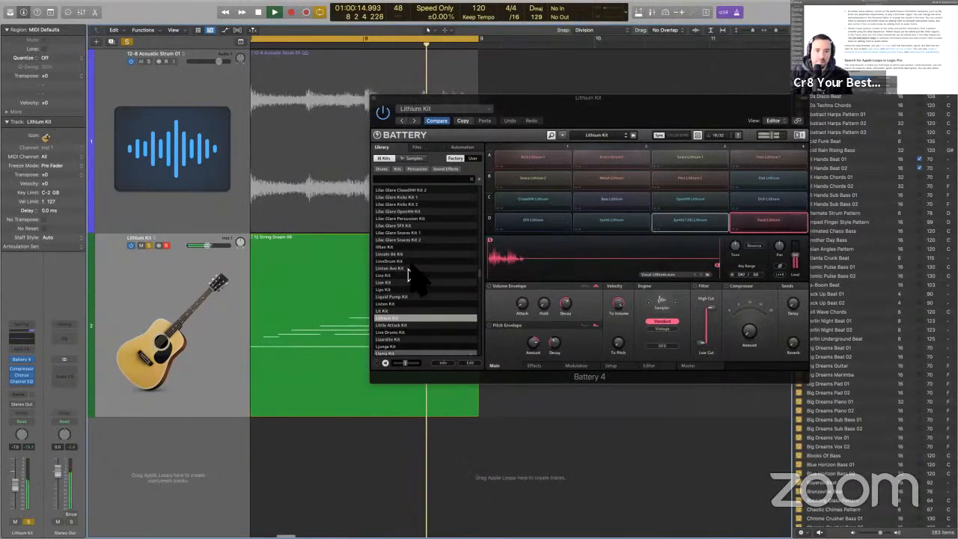
key("space")
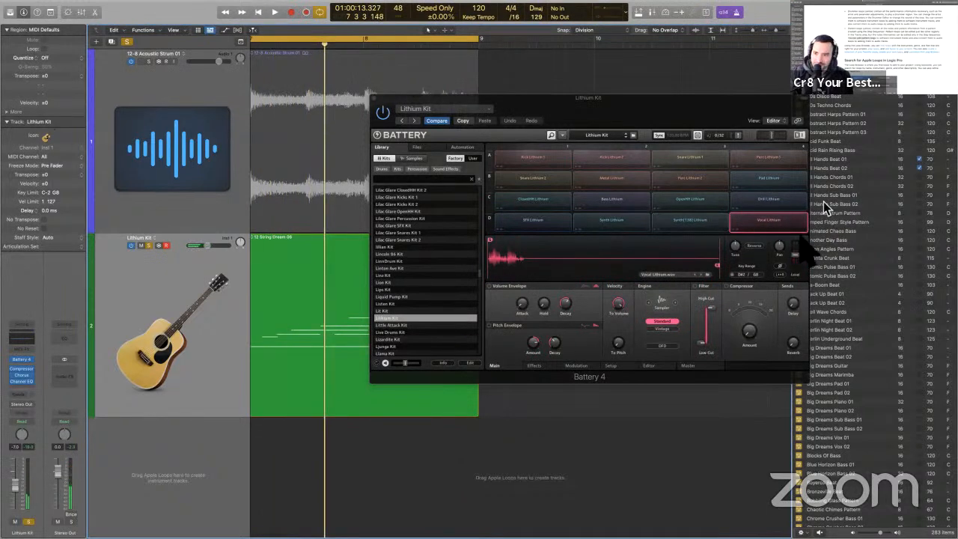
double_click(397, 327)
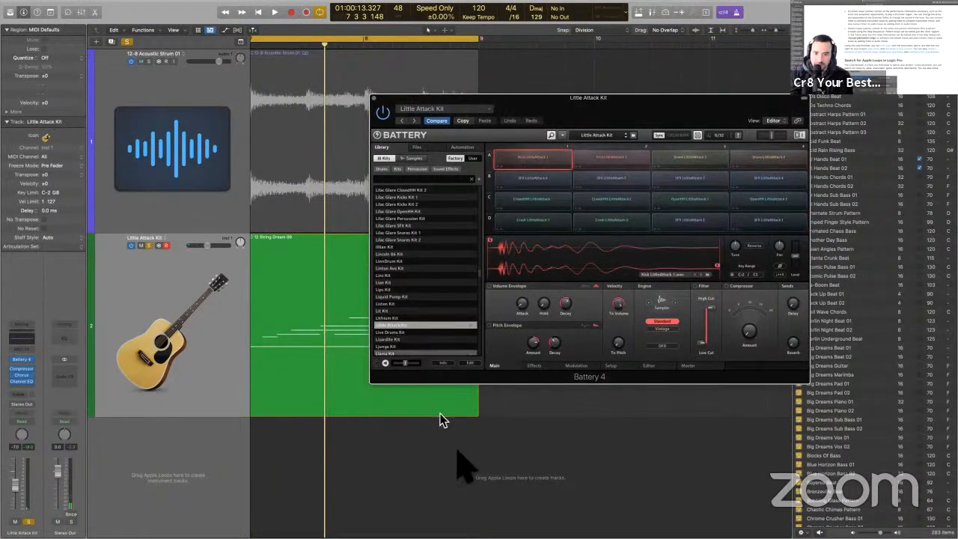
key("space")
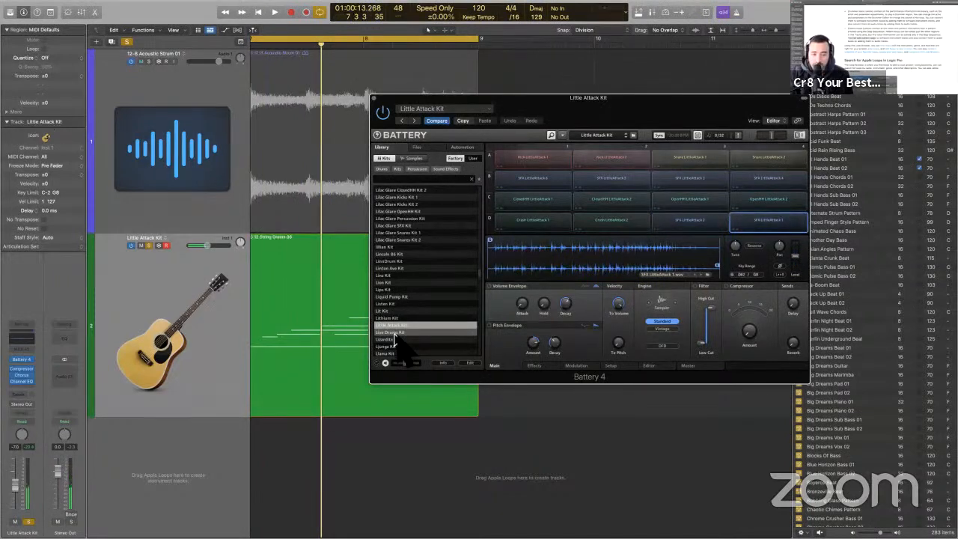
- Apply a low cut and a high cut in the Little Attack Kit track's Channel EQ during playback, and close the plug-in windows
left_click(22, 381)
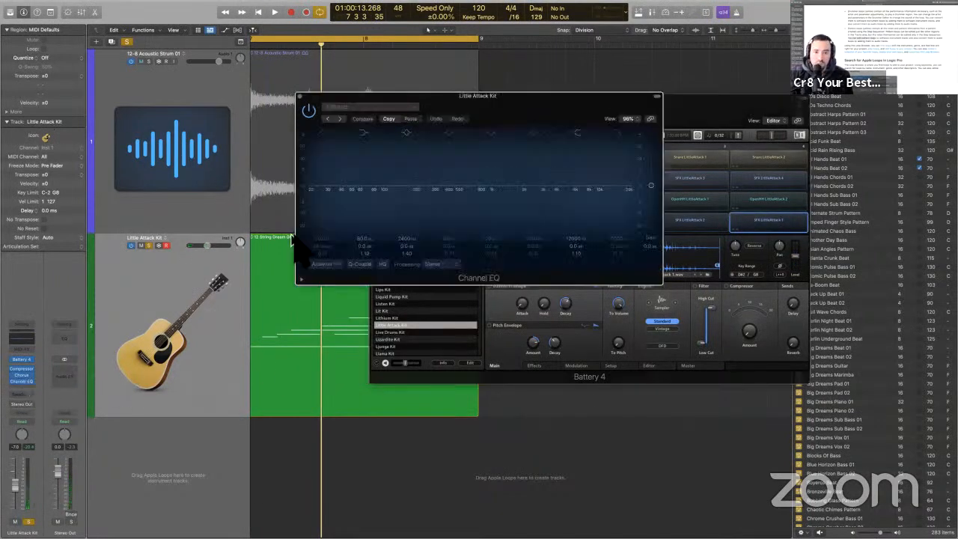
left_click(323, 135)
left_click_drag(323, 247, 331, 253)
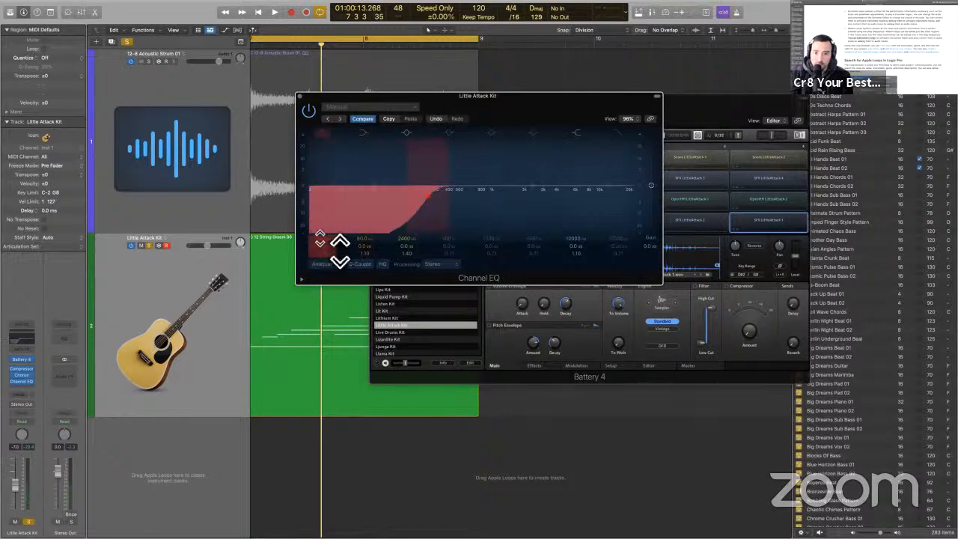
mouse_move(640, 247)
left_mouse_down()
mouse_move(620, 237)
mouse_move(626, 242)
left_mouse_up()
key("space")
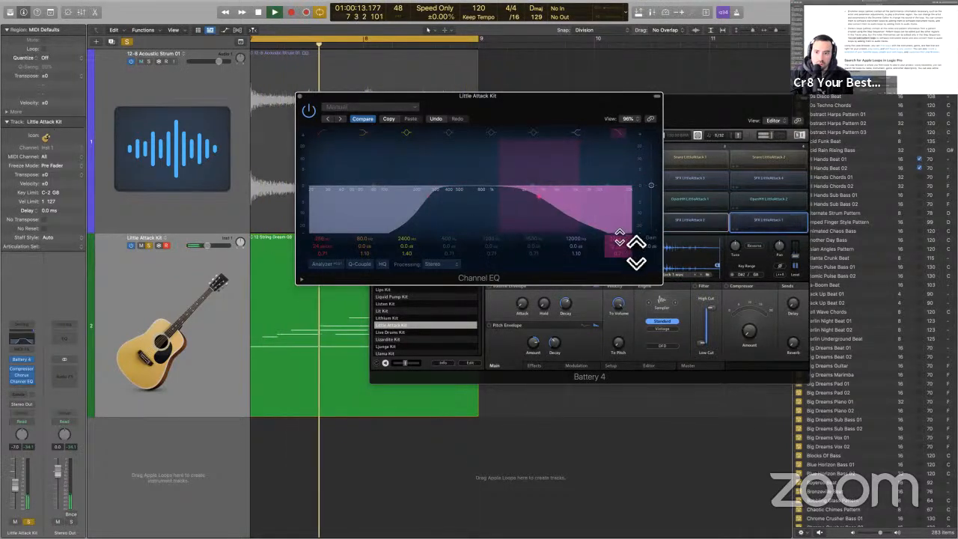
scroll(622, 250, "up", 5)
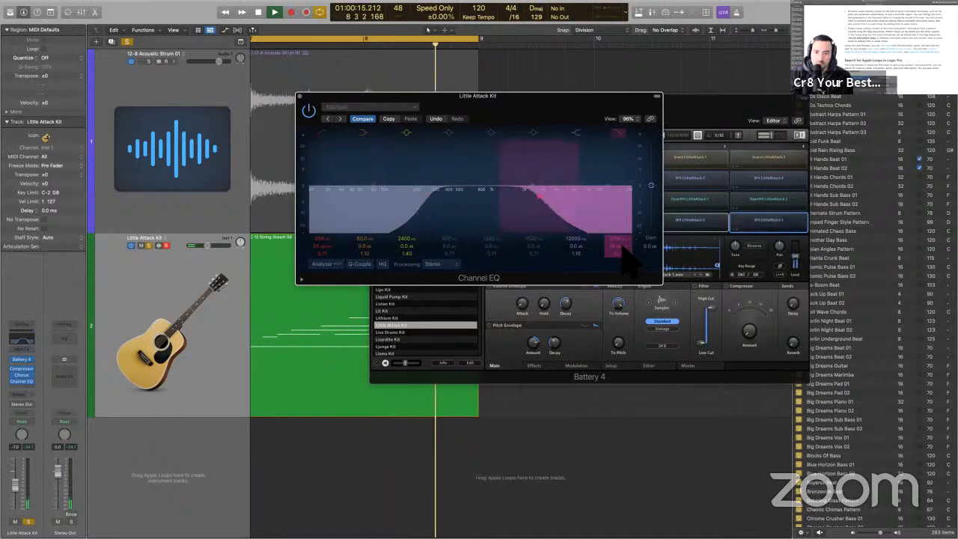
left_click(300, 96)
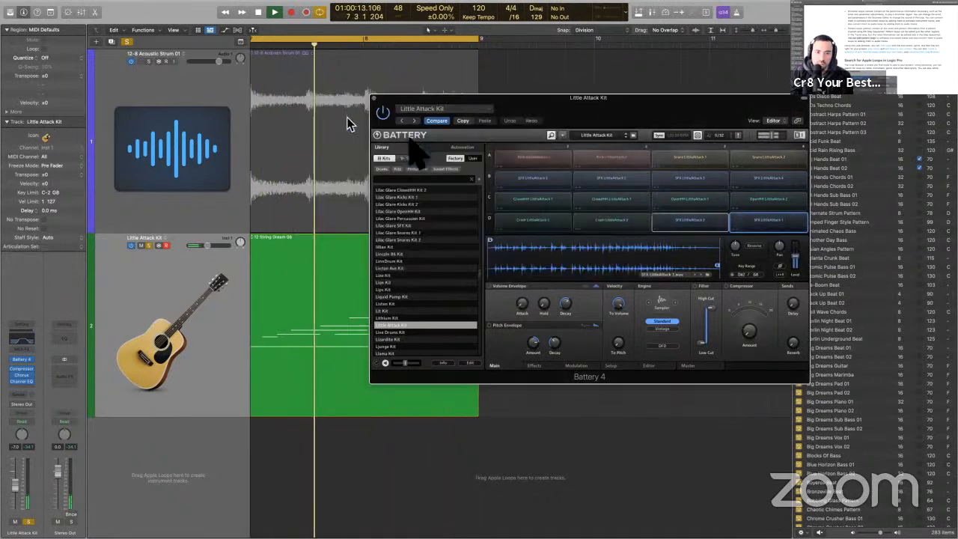
left_click(374, 98)
- Switch the Little Attack Kit track's Compressor to Vintage FET with auto release, close its window and stop playback
left_click(340, 142)
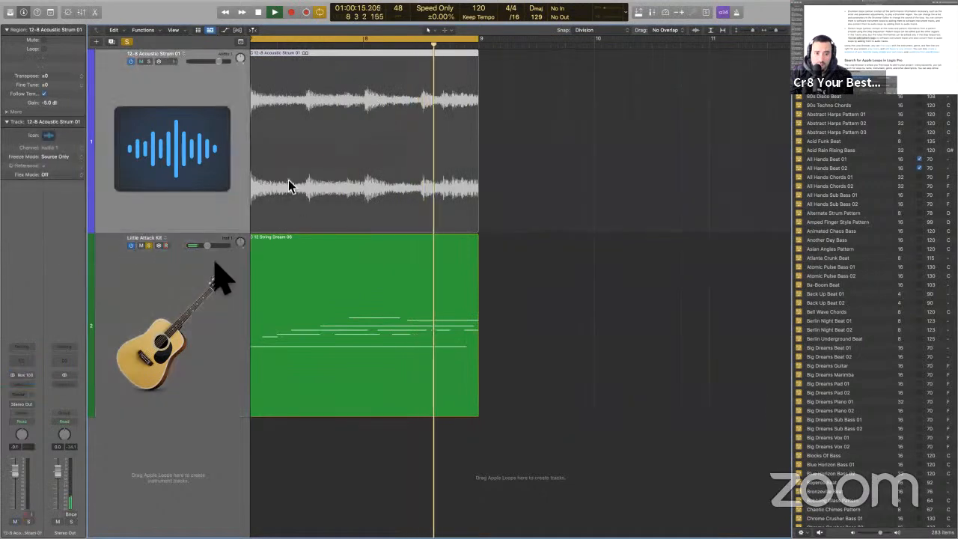
left_click(150, 393)
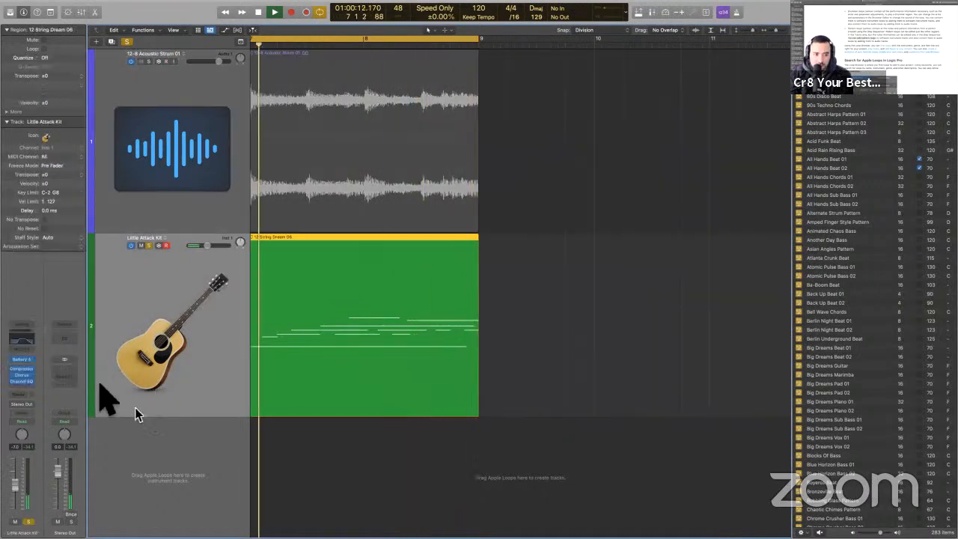
left_click(21, 368)
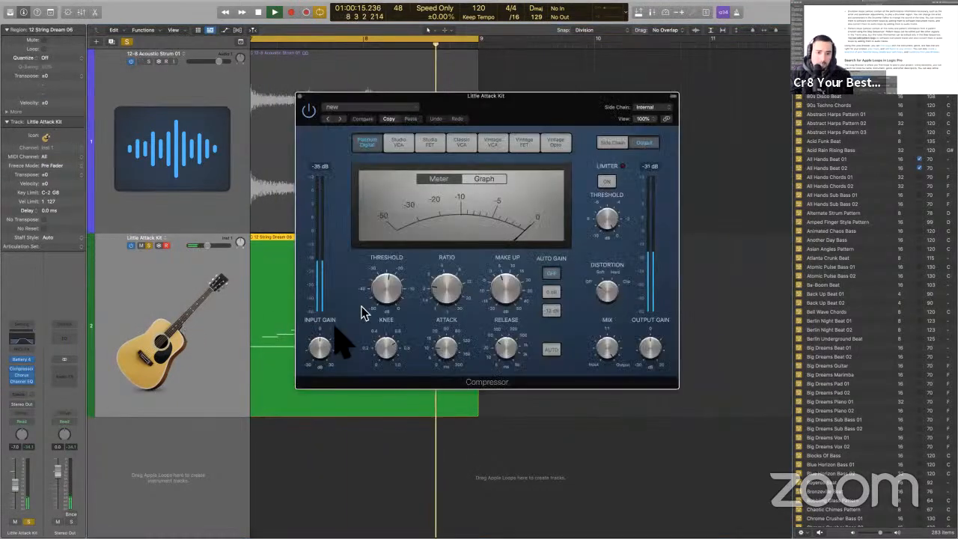
left_click(523, 142)
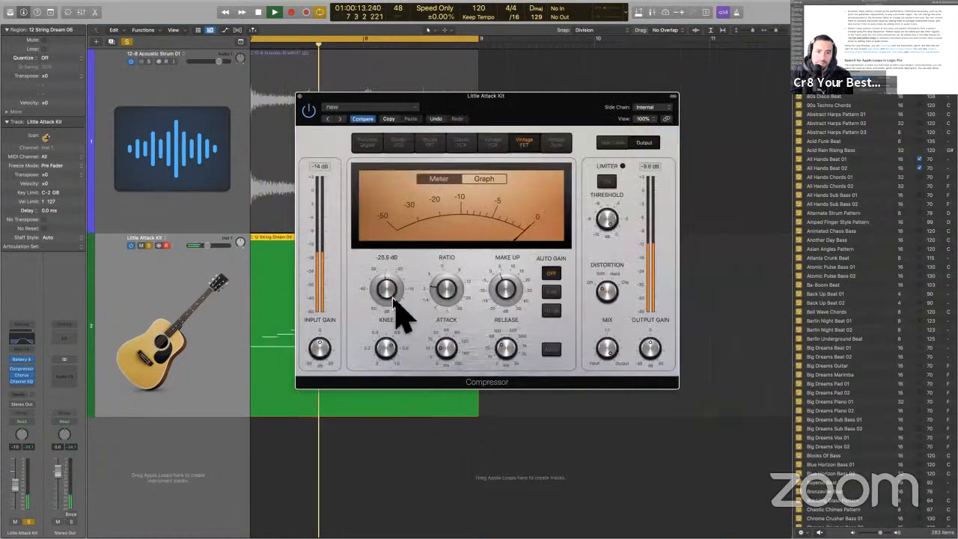
mouse_move(330, 351)
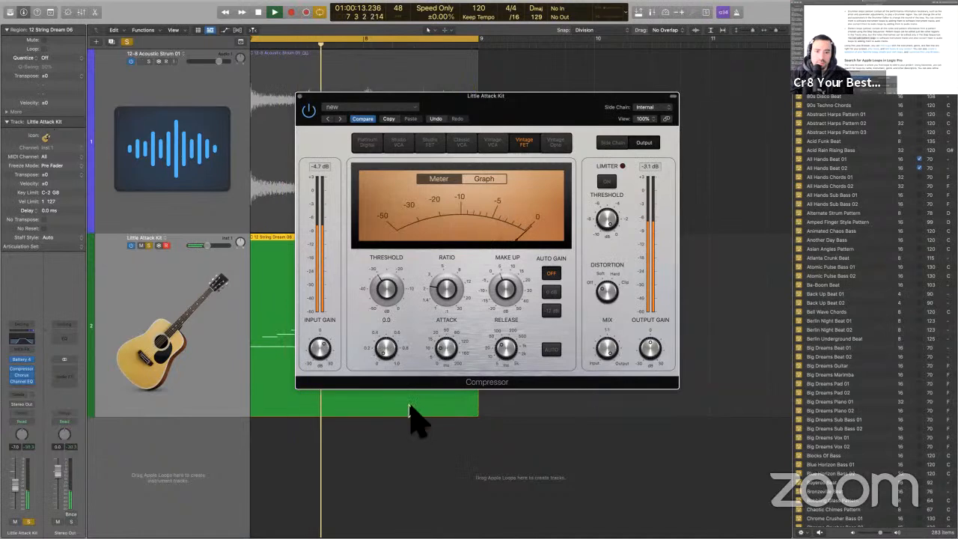
left_click(554, 349)
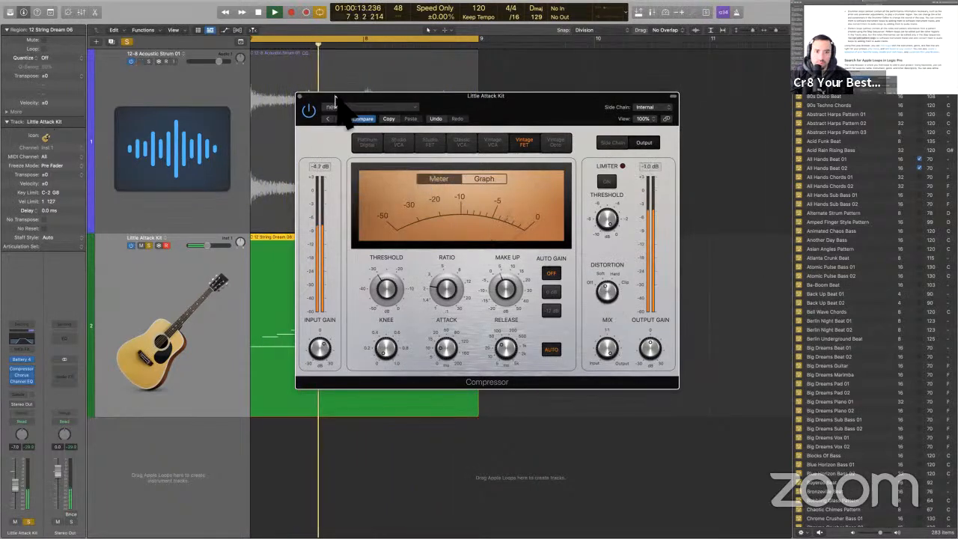
left_click(302, 96)
key("space")
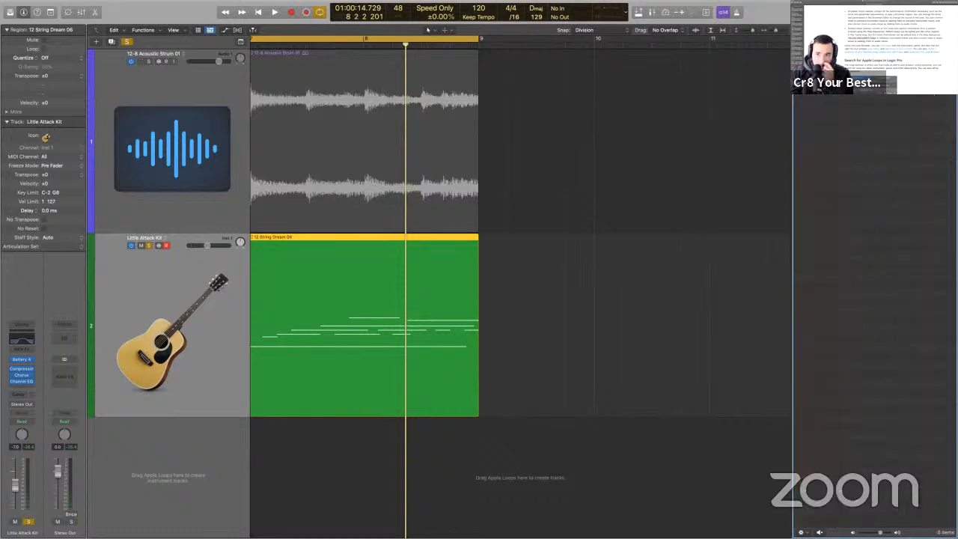
- Change the loop type filter to include Software Instrument Loops and add the TRK - 4 on the Floor loop as a new track at bar 7
left_click(812, 95)
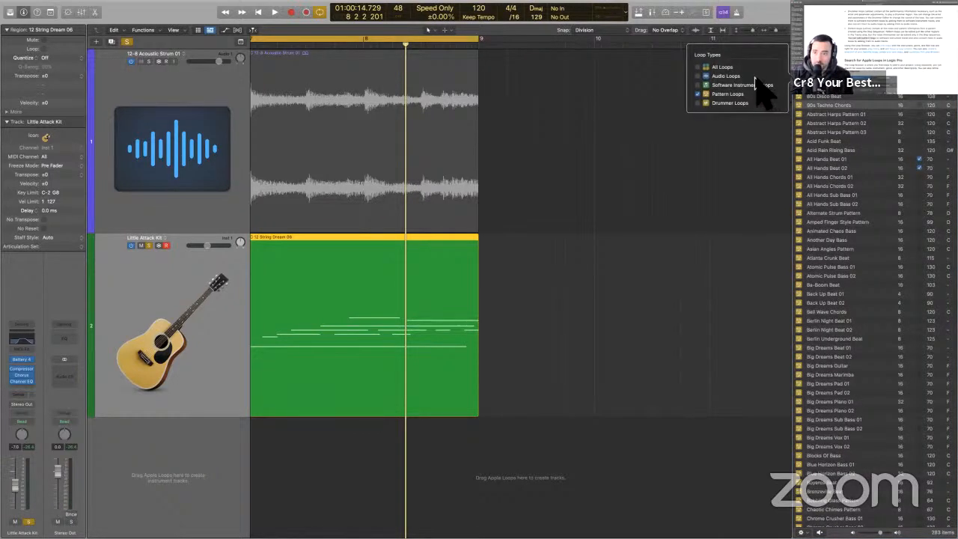
left_click(748, 85)
key("Escape")
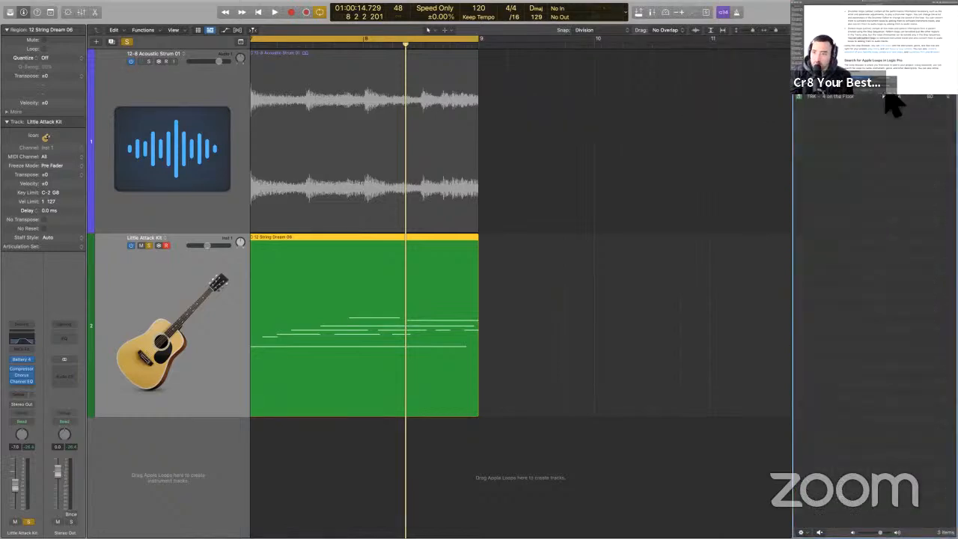
left_click_drag(844, 101, 260, 472)
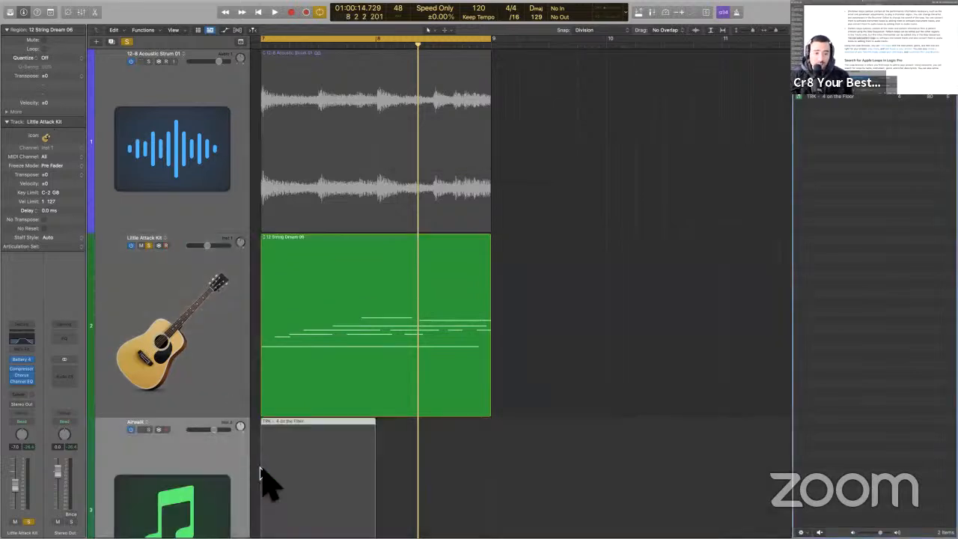
- Solo the new Airwalk track and repeat its TRK - 4 on the Floor region once so it reaches bar 9
scroll(224, 449, "down", 2)
left_click(149, 362)
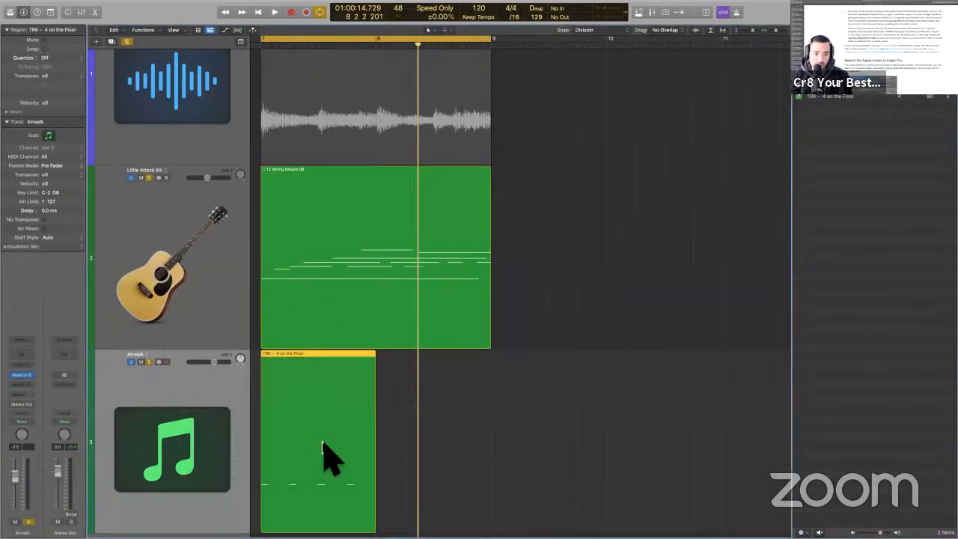
key("super+r")
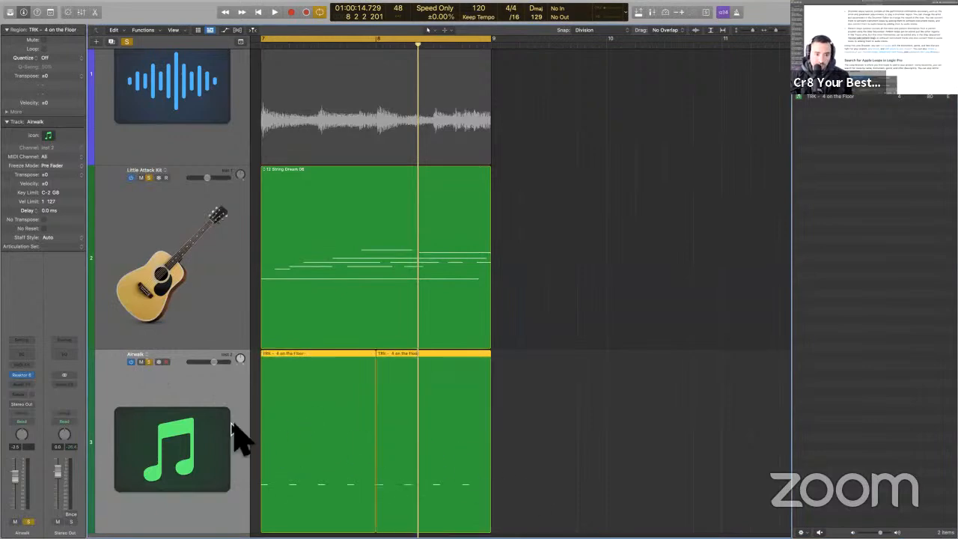
- Inspect the Airwalk track's Reaktor 6 instrument window, close it, and play back the soloed tracks
left_click(23, 375)
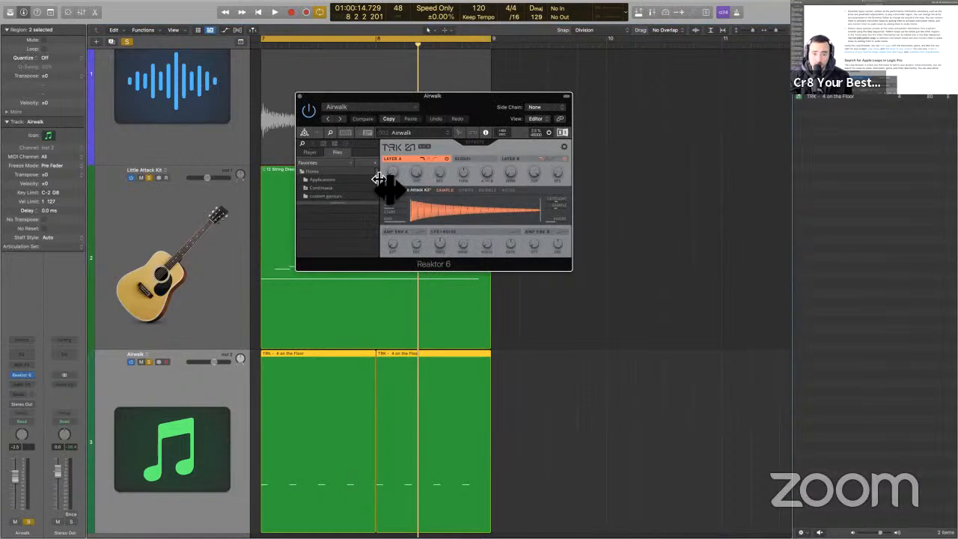
left_click_drag(303, 97, 566, 144)
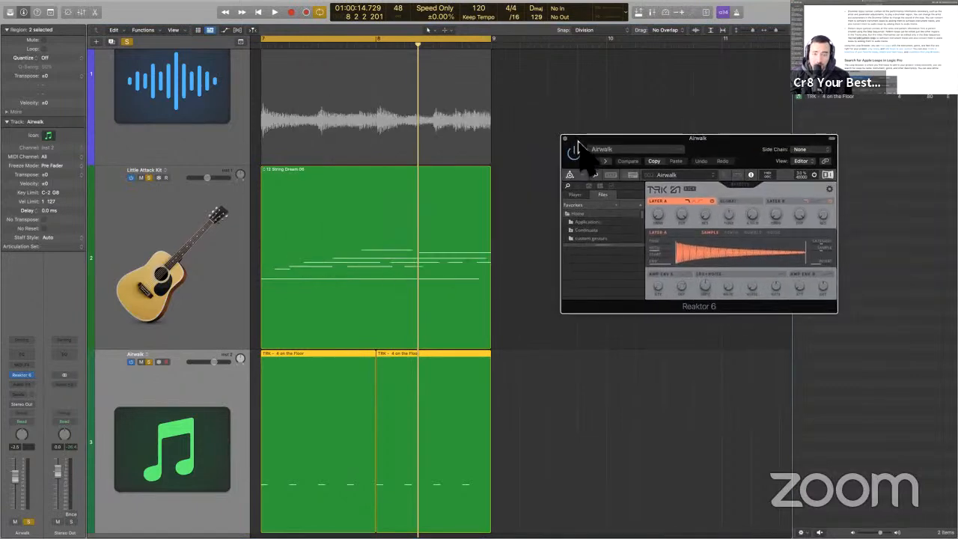
left_click(564, 141)
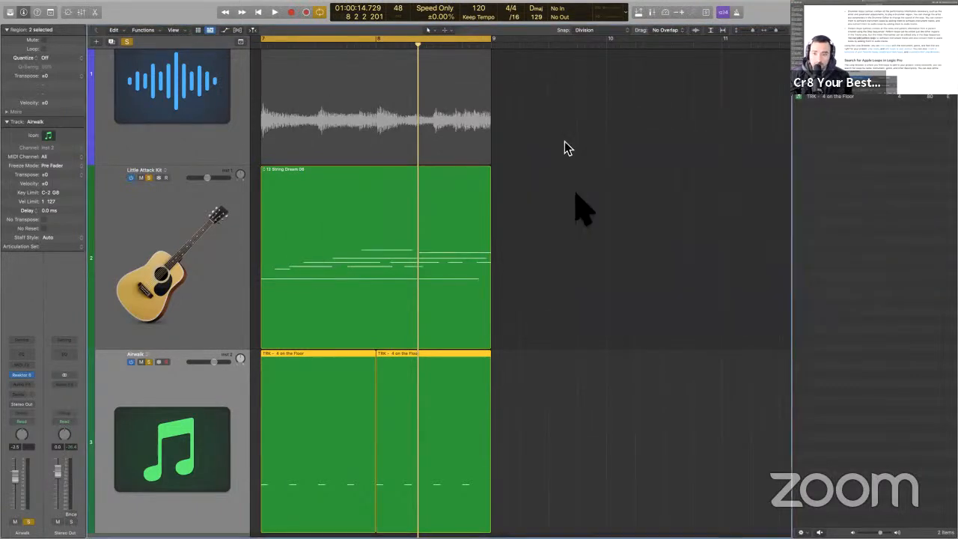
left_click(574, 323)
key("space")
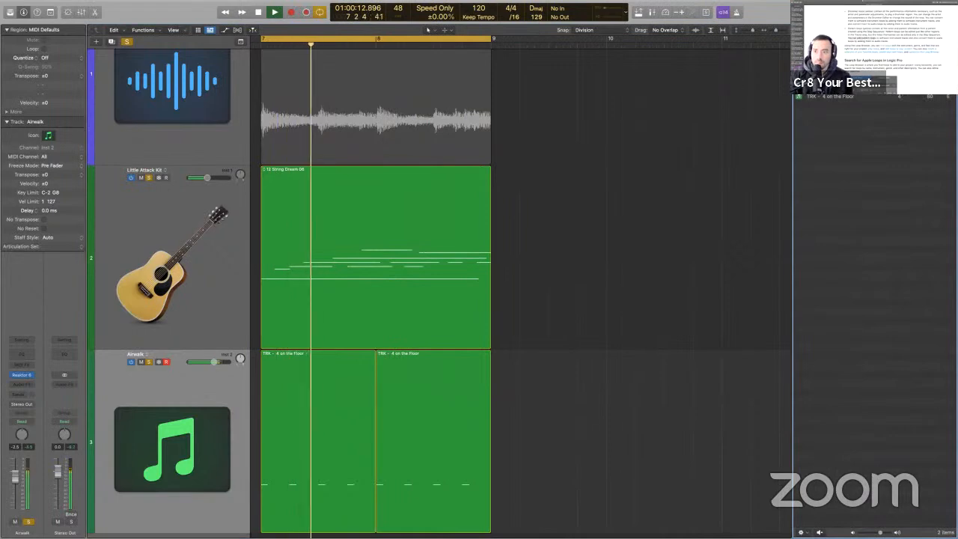
- Clear the loop search, include Drummer Loops in the loop type filter, and stop playback
left_click(948, 58)
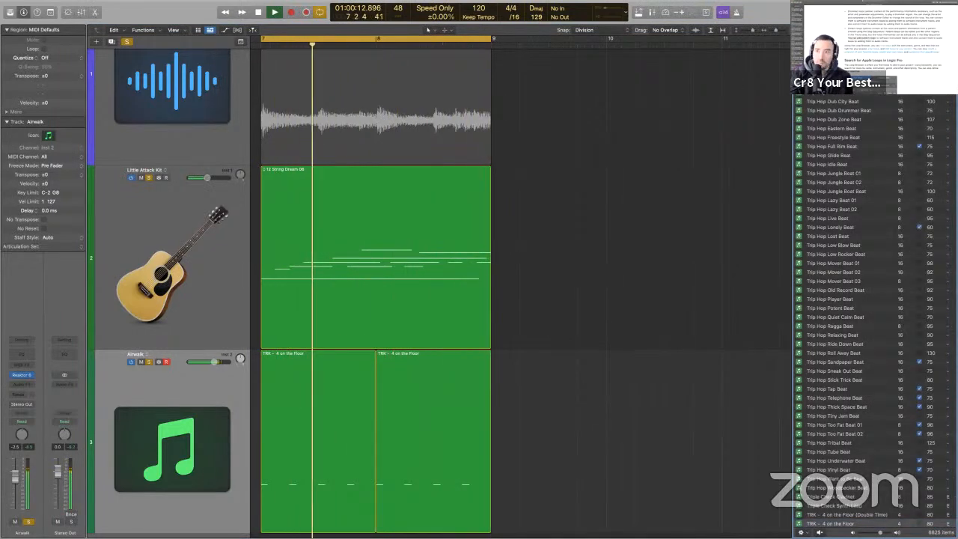
left_click(806, 97)
left_click(809, 99)
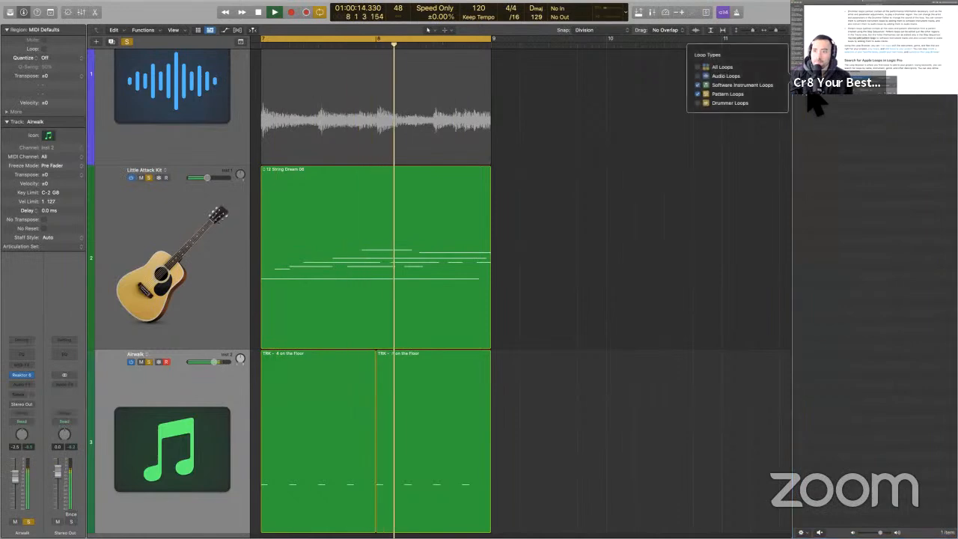
left_click(748, 103)
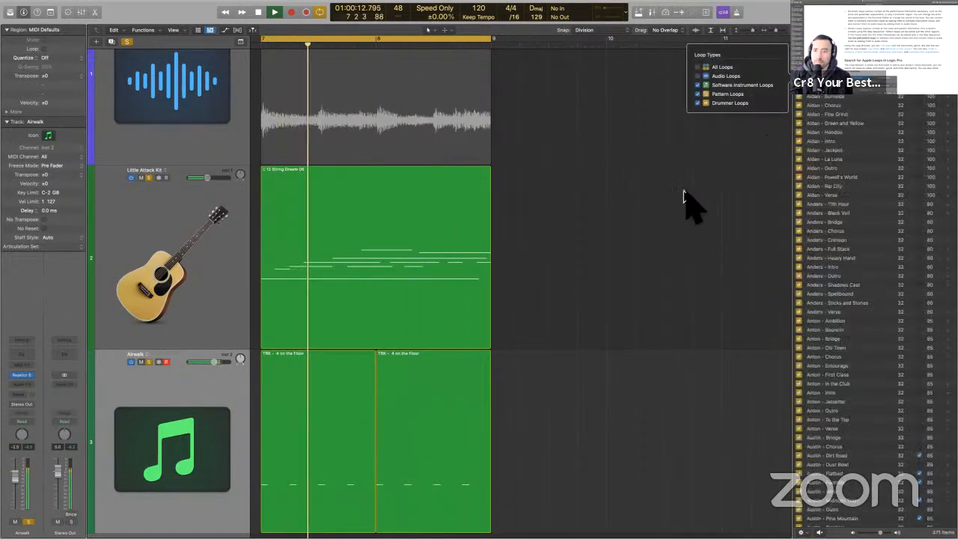
key("space")
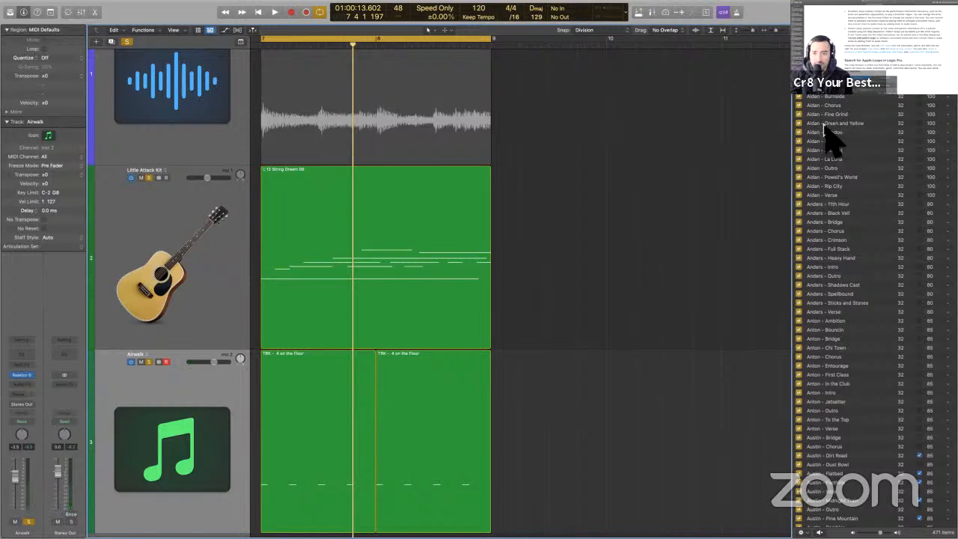
- Delete the 12-8 Acoustic Strum 01 region from the audio track
left_click(327, 307)
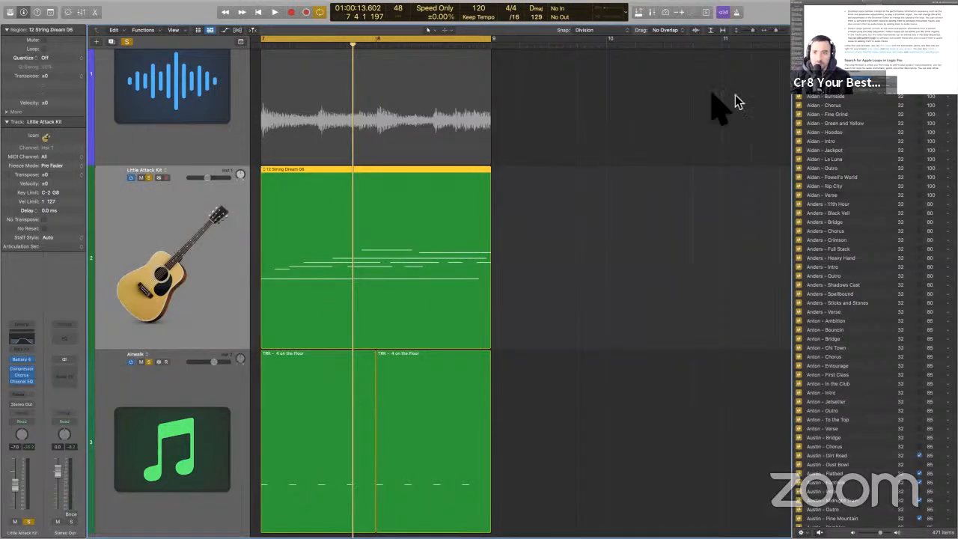
left_click(352, 84)
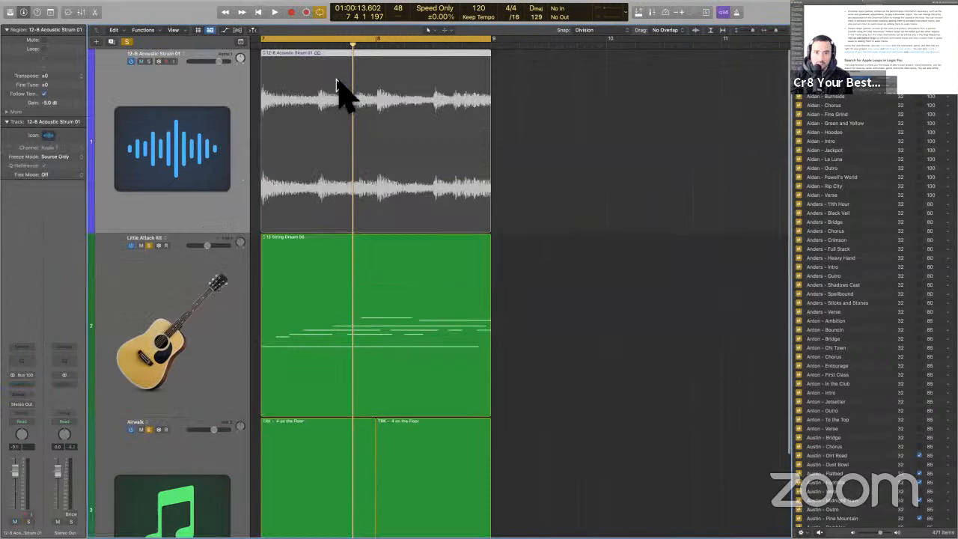
key("Delete")
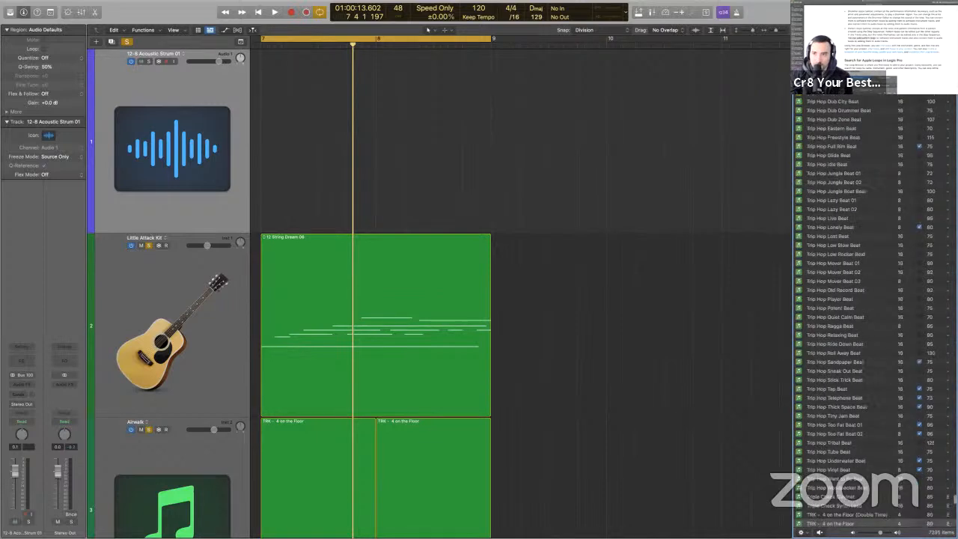
- Limit the loop type filter to Drummer Loops only
left_click(812, 94)
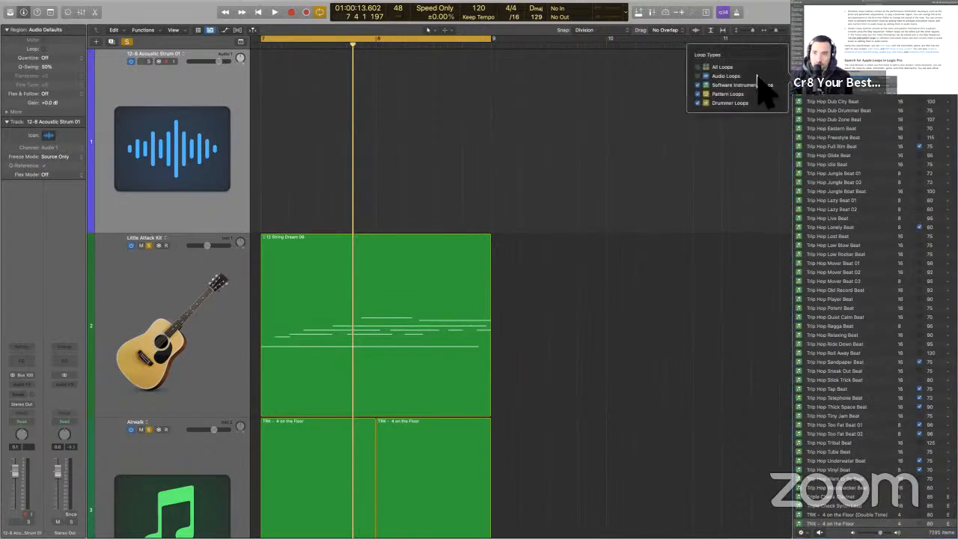
left_click(737, 102)
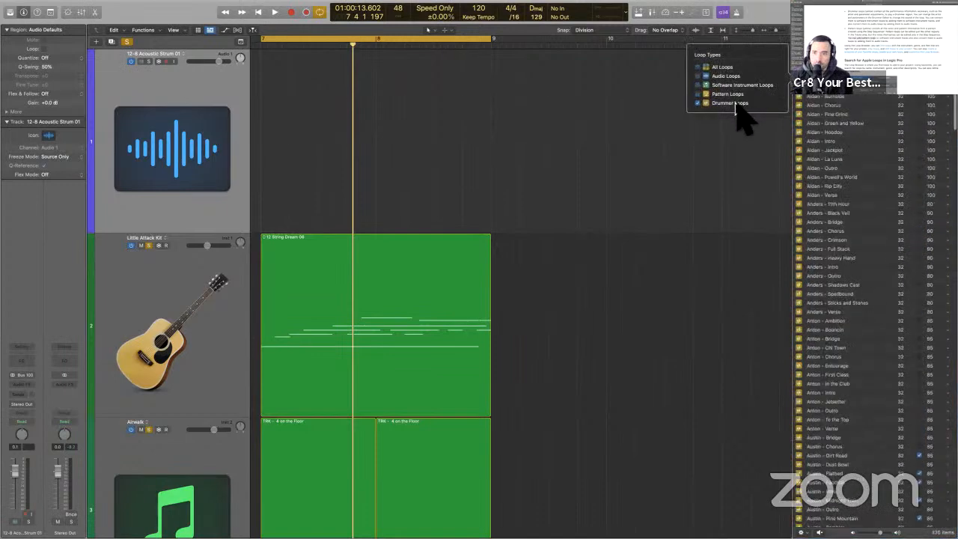
left_click(707, 168)
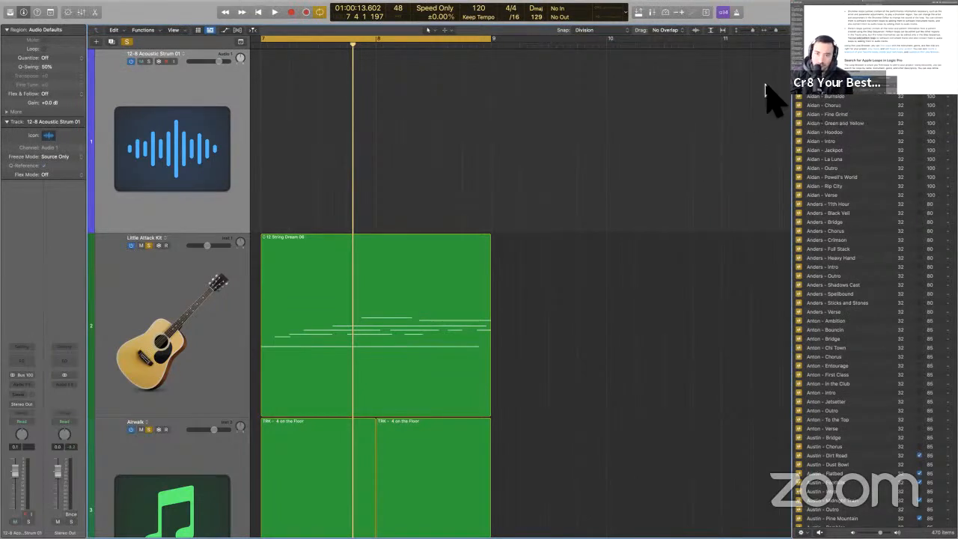
- Start playback and audition the Aidan drummer loops one after another, from Burnside to Powell's World
key("space")
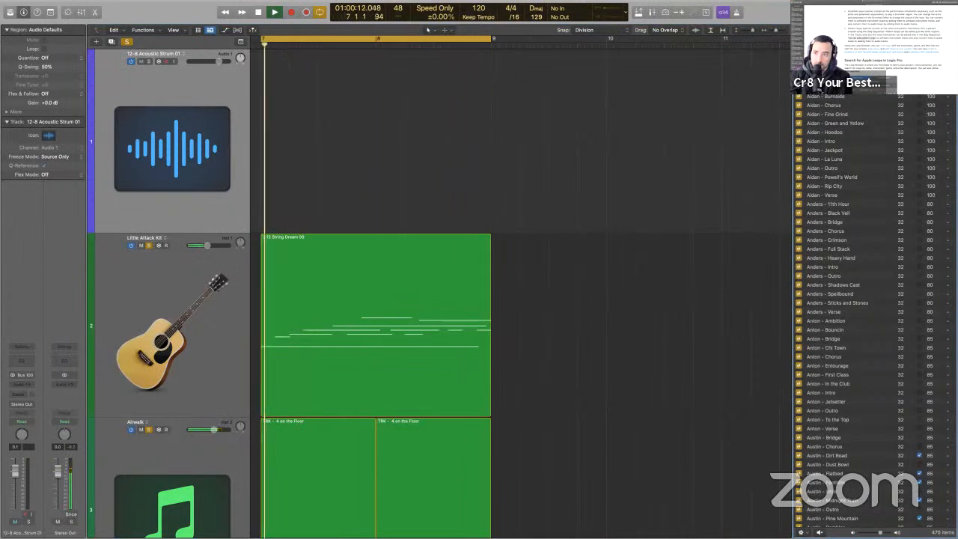
left_click(827, 97)
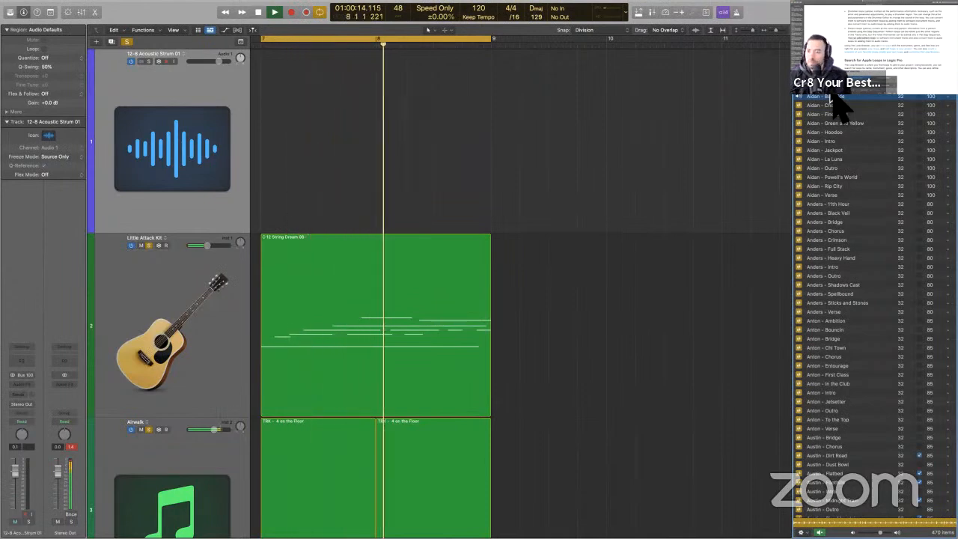
key("Down")
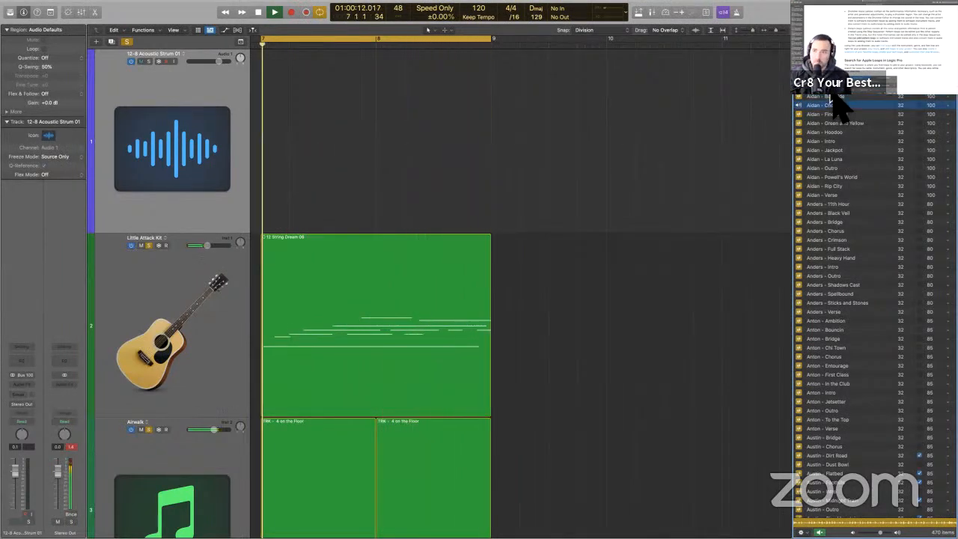
key("Down")
key("Down")
key("Down")
key("Down")
key("Down")
key("Down")
key("Down")
key("Down")
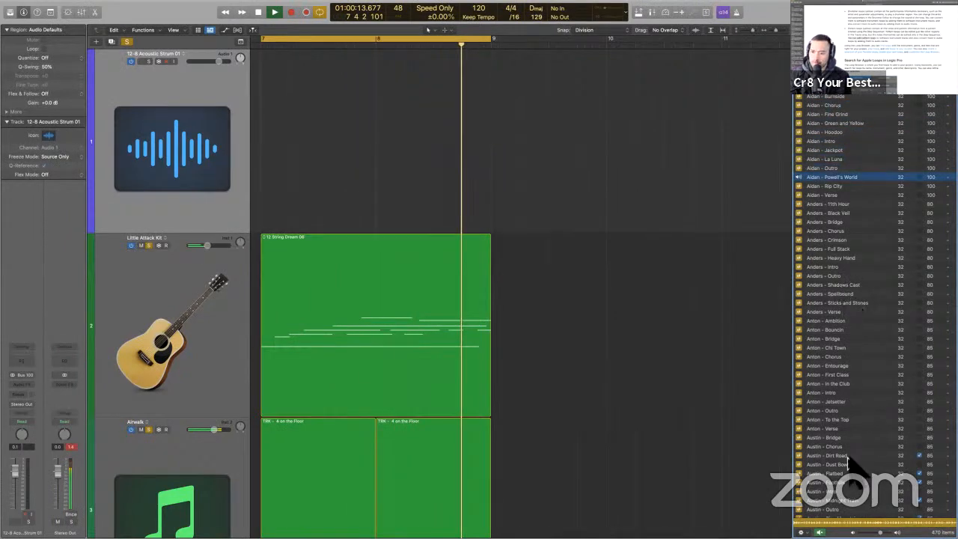
- Audition the Austin - Dirt Road loop and the Finn loops Cafe Soul, Outro, Tin Roof and Verse against the playing tracks
left_click(846, 456)
scroll(847, 458, "down", 10)
scroll(847, 458, "down", 15)
left_click(834, 348)
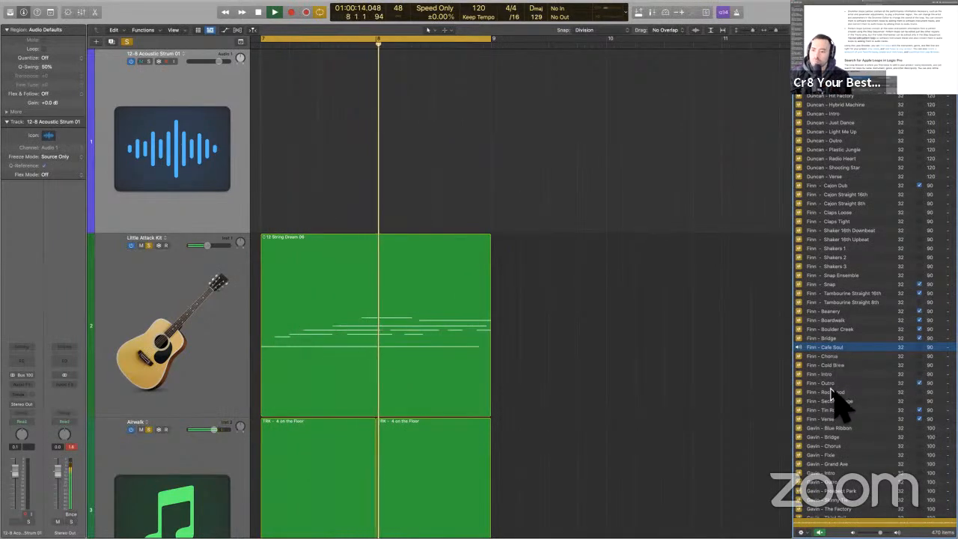
left_click(833, 383)
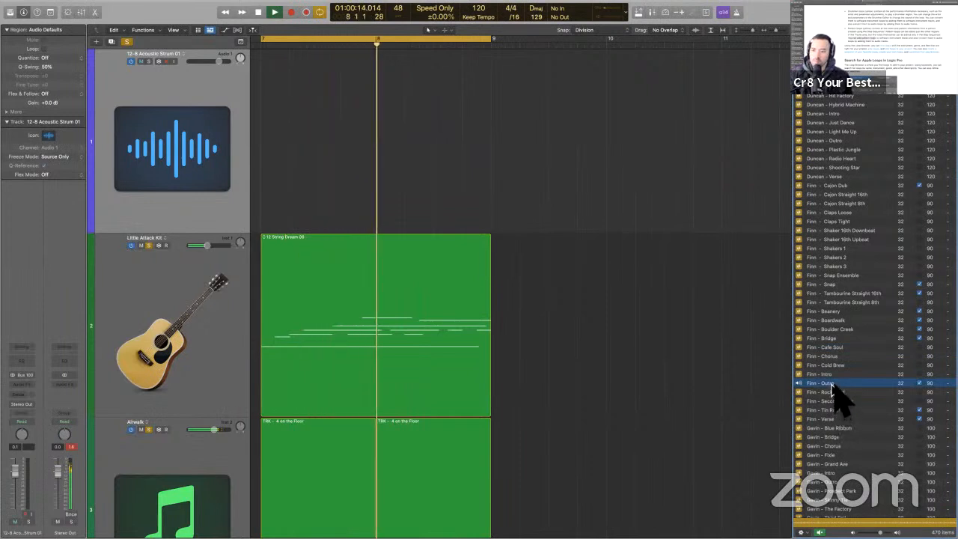
left_click(833, 410)
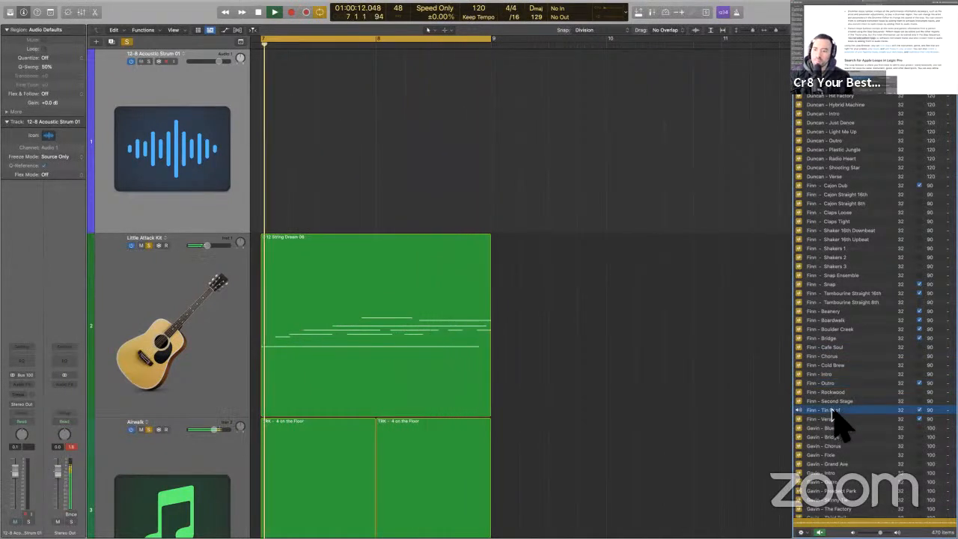
left_click(832, 419)
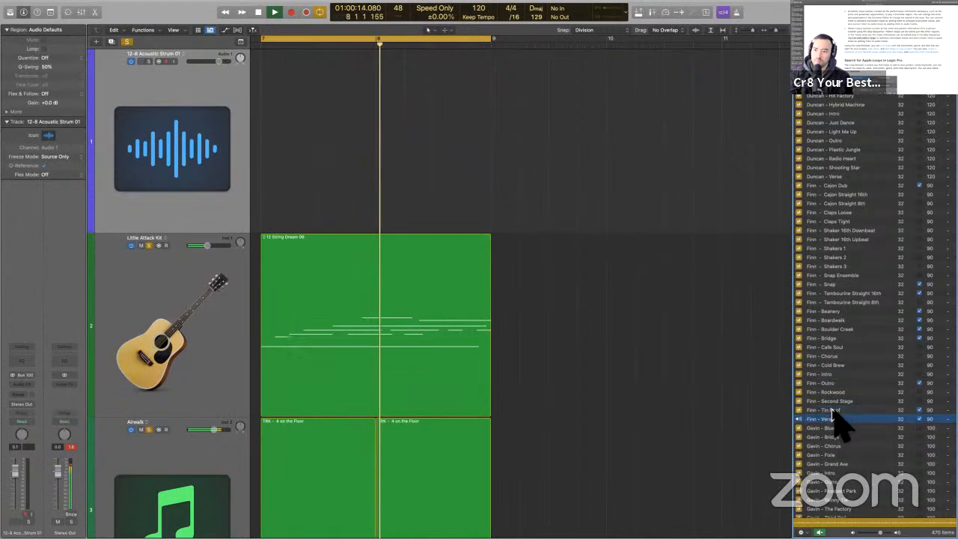
- Place the Finn - Verse loop on the audio track from bar 7, trim it to end at bar 9, and solo the track
left_click_drag(831, 420, 282, 183)
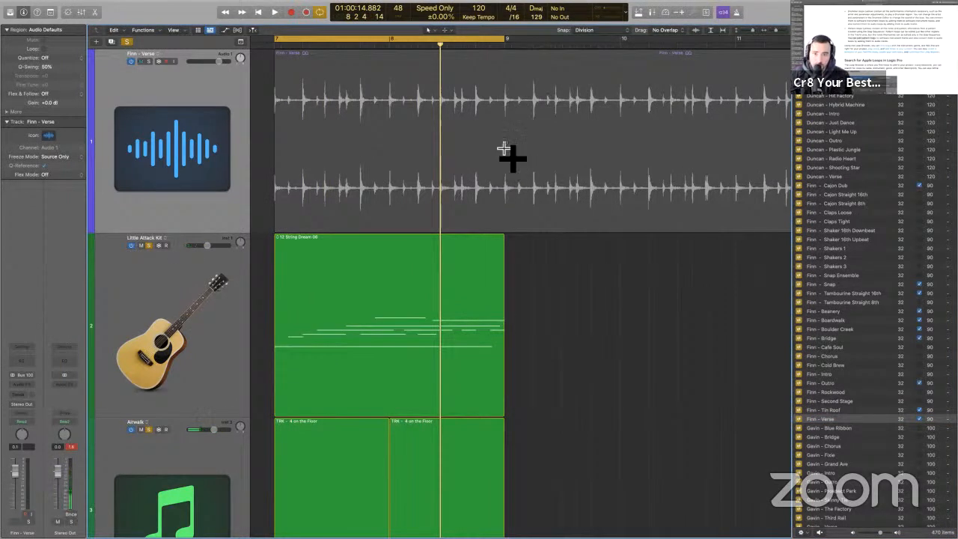
left_click_drag(504, 148, 535, 167)
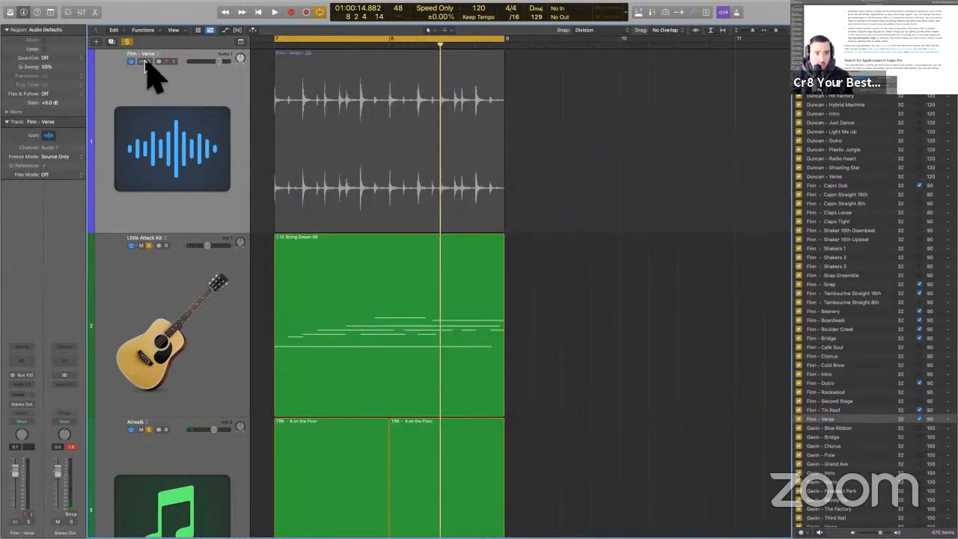
left_click(142, 62)
key("super+Up")
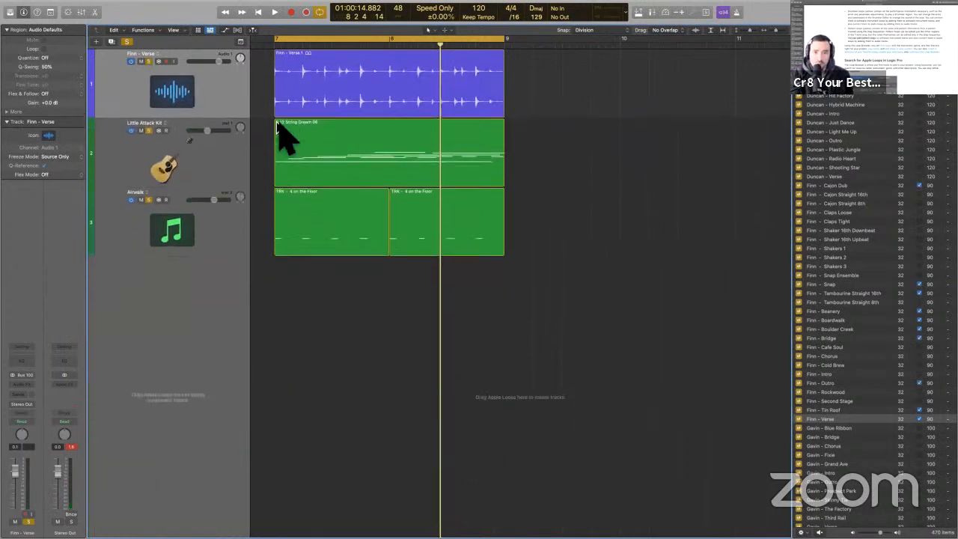
- Lower the Finn - Verse track's volume to -1.1 dB during playback, and stop playback
key("space")
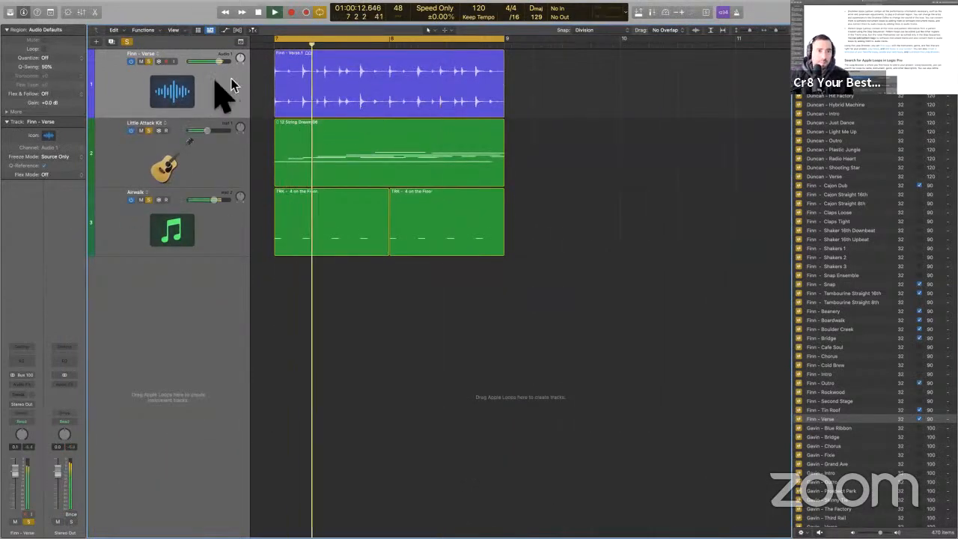
left_click(229, 86)
left_click_drag(20, 470, 20, 479)
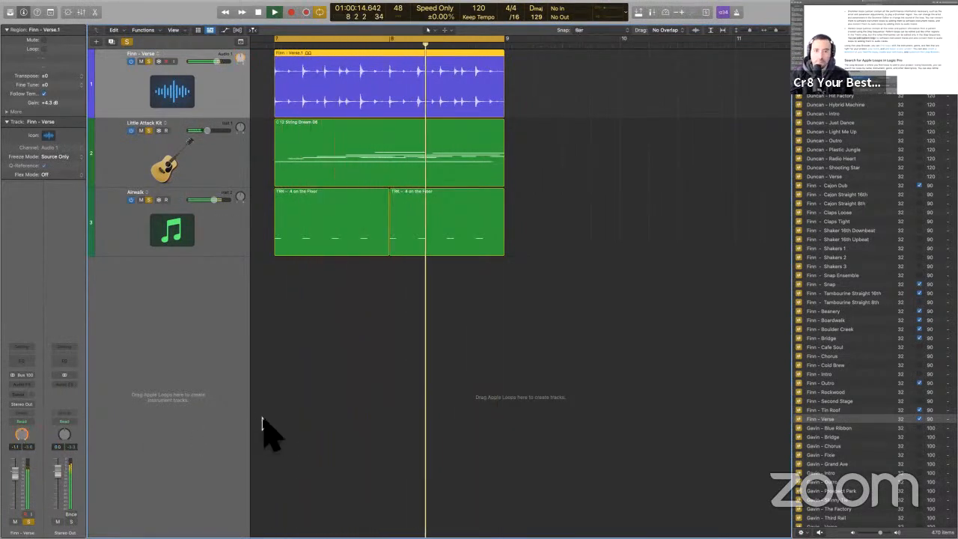
key("space")
left_click(356, 337)
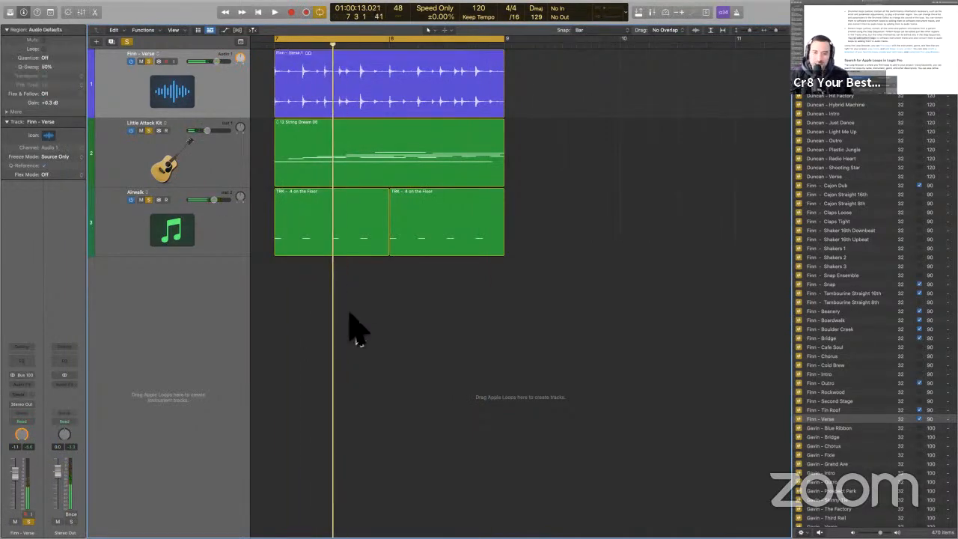
- Switch to the Logic Pro user guide PDF, read the passage on editing pattern loops, and return to the Logic Pro project
key("ctrl+Right")
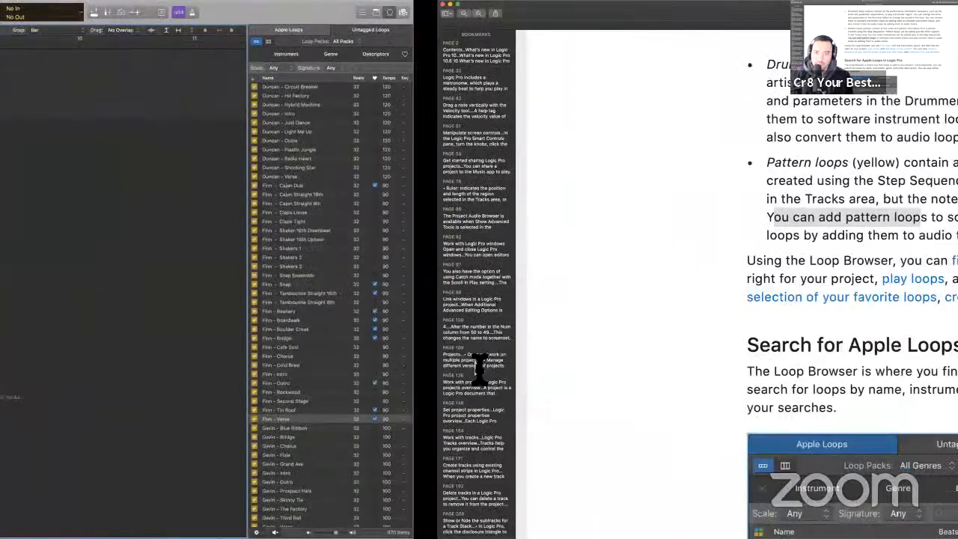
scroll(479, 367, "up", 2)
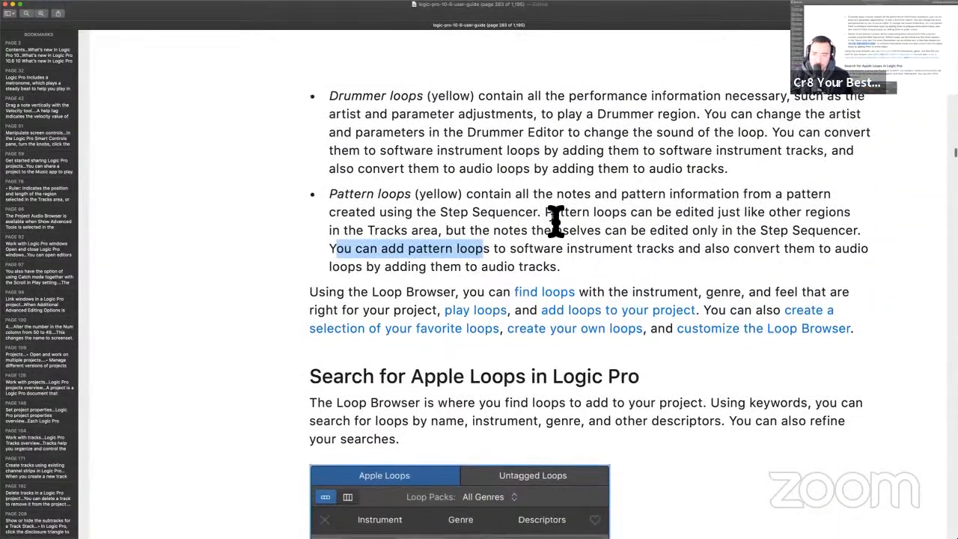
left_click_drag(550, 219, 954, 227)
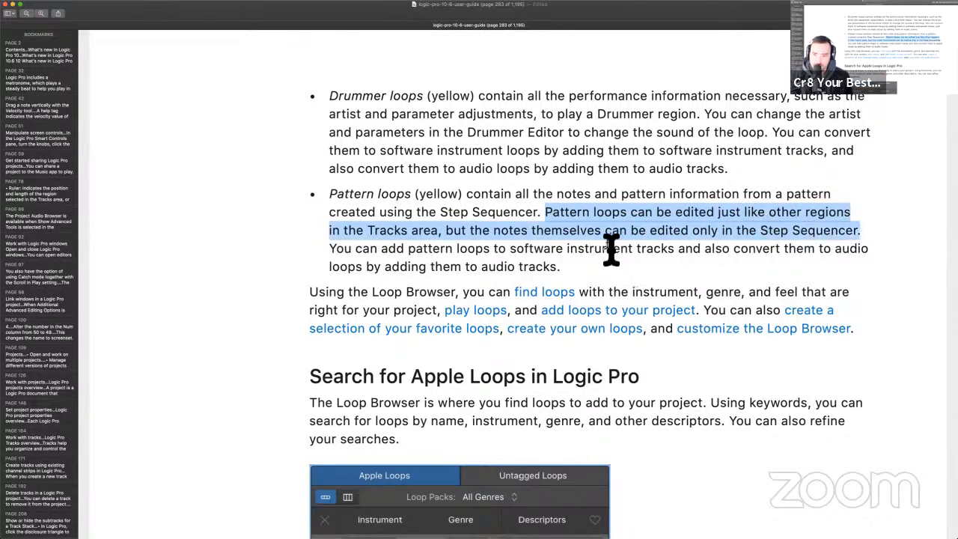
left_click(580, 222)
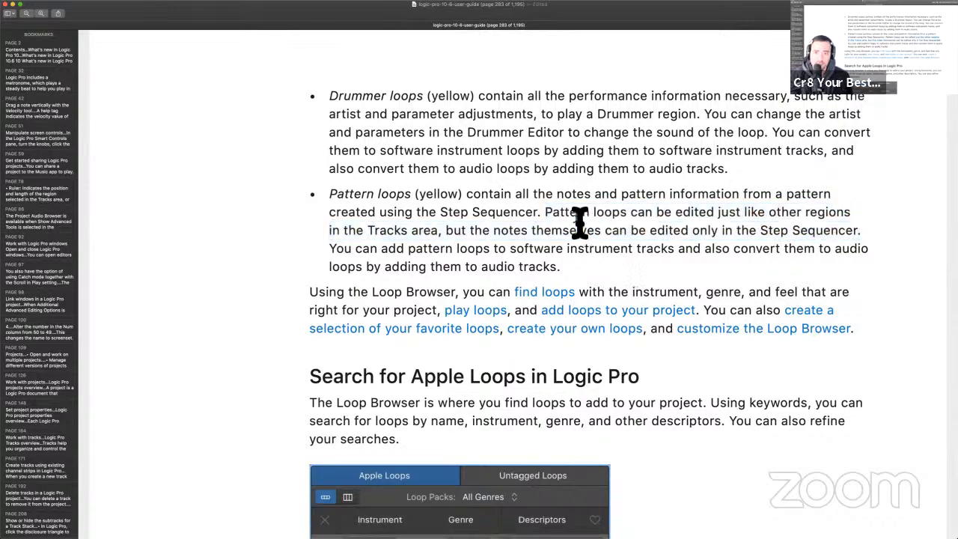
key("ctrl+Left")
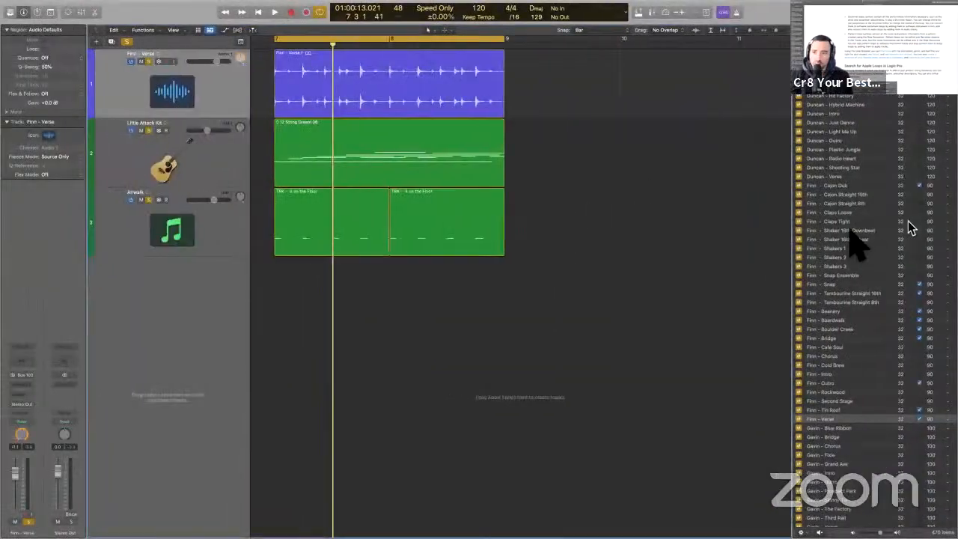
- Filter the loop browser to show only Pattern Loops instead of Drummer Loops
left_click(848, 231)
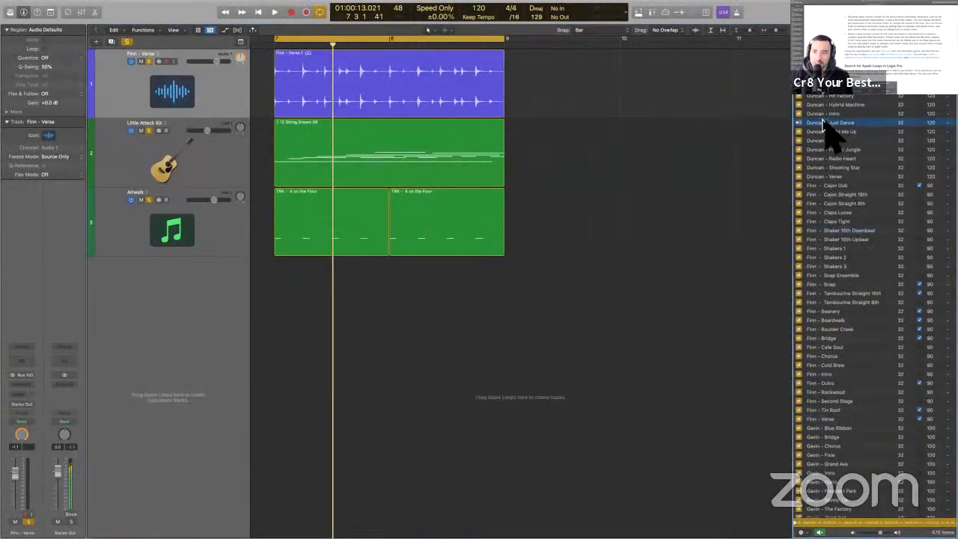
left_click(811, 91)
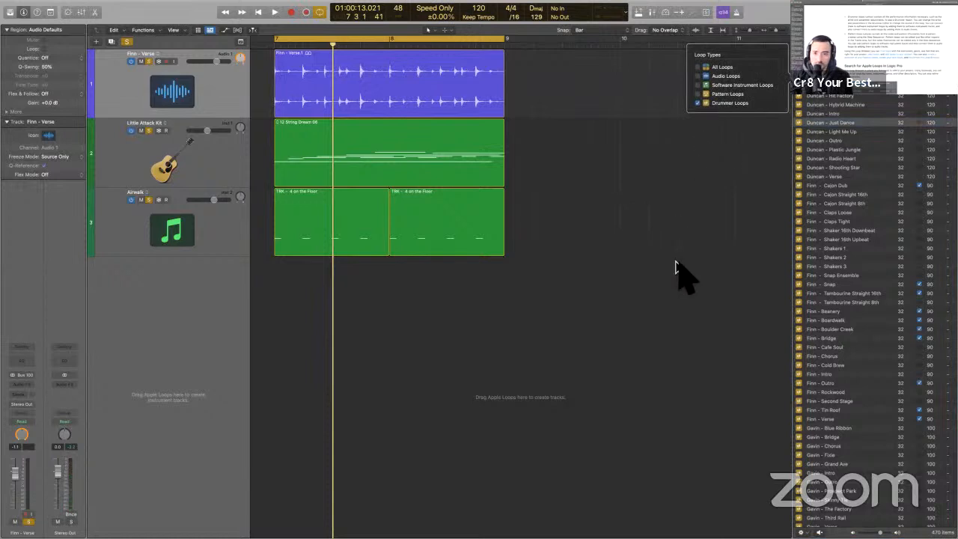
left_click(723, 95)
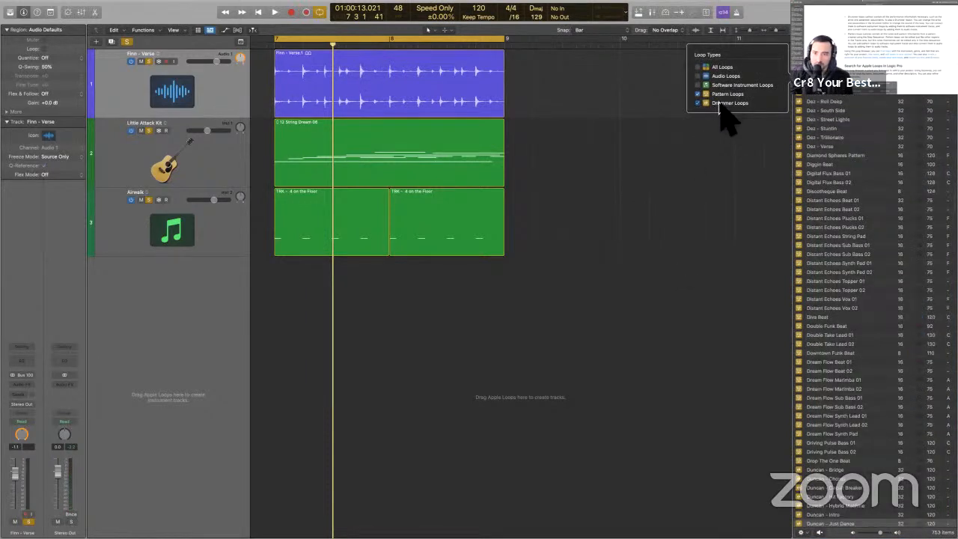
left_click(721, 104)
- Place the All Hands Beat 01 pattern loop on a new track from bar 10 and play it
left_click_drag(851, 159, 649, 326)
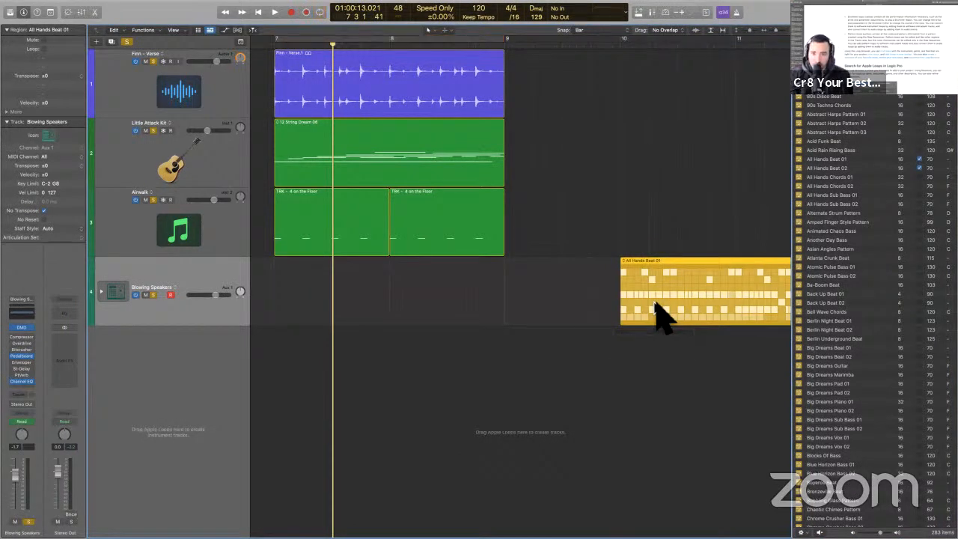
key("shift+space")
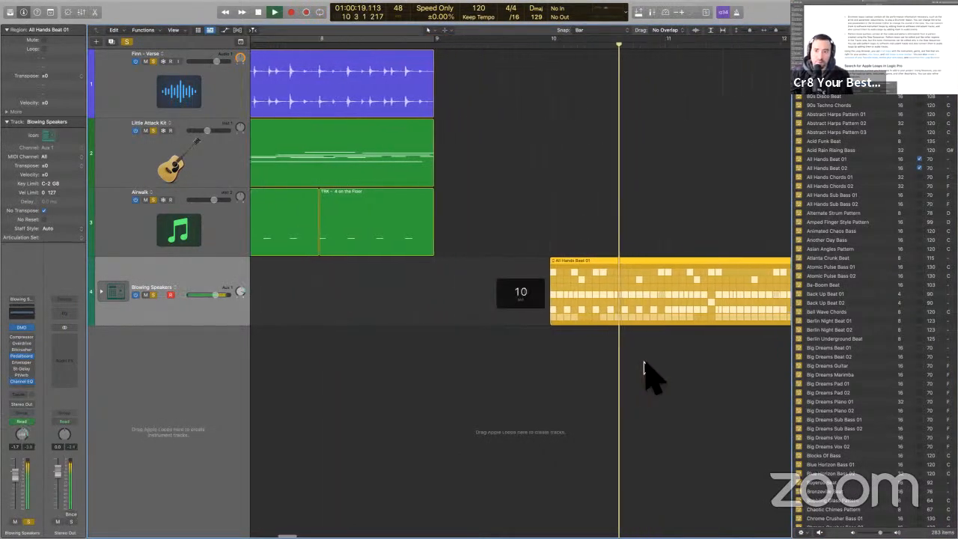
scroll(652, 333, "down", 5)
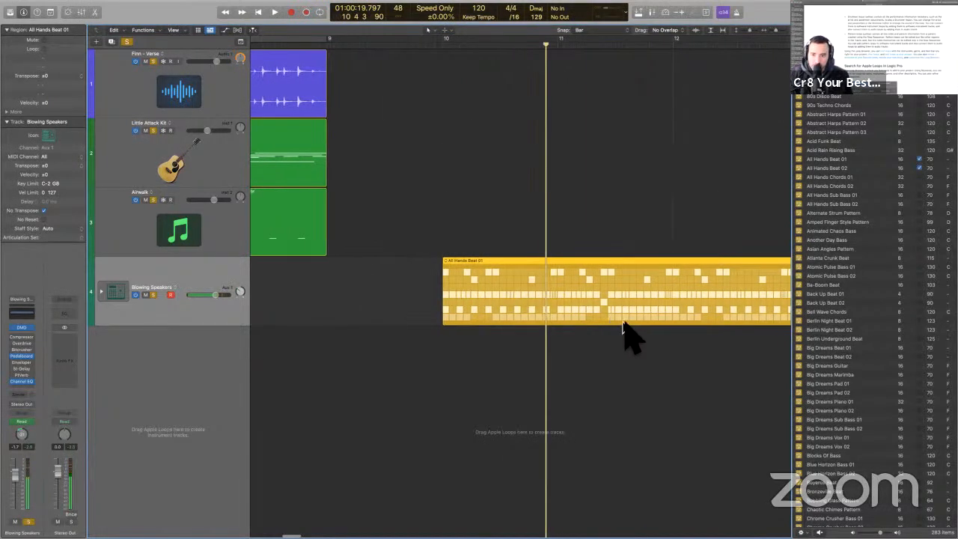
- Convert the All Hands Beat 01 pattern region to a MIDI region and open it in the Piano Roll
right_click(605, 303)
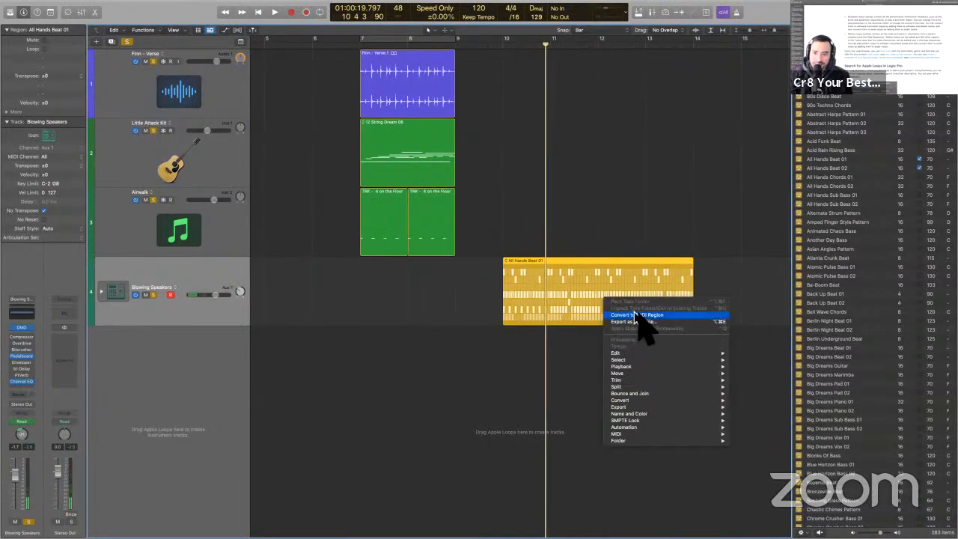
left_click(638, 315)
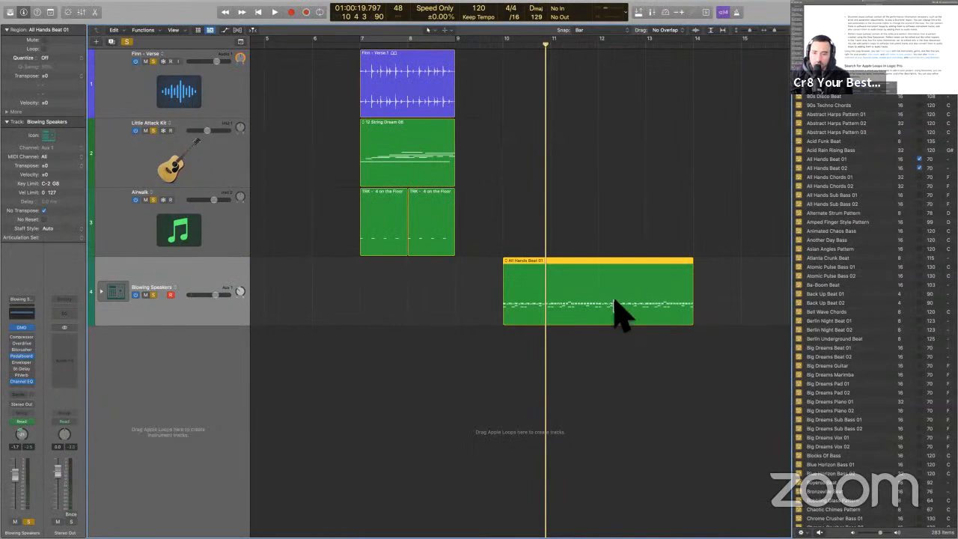
double_click(614, 307)
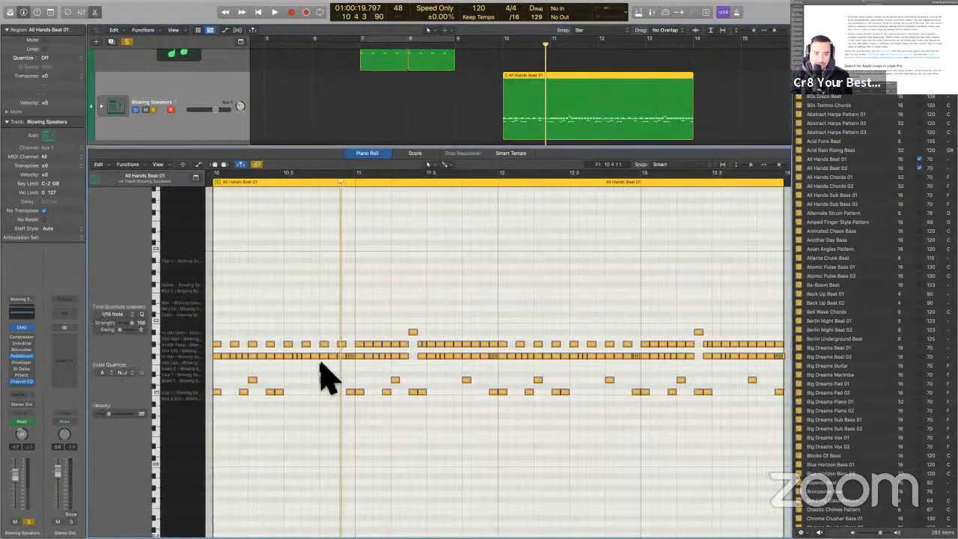
- Delete all hi-hat notes above the kick and snare rows, and play the reduced beat
scroll(299, 367, "down", 3)
left_click_drag(255, 297, 506, 372)
key("Delete")
key("shift+space")
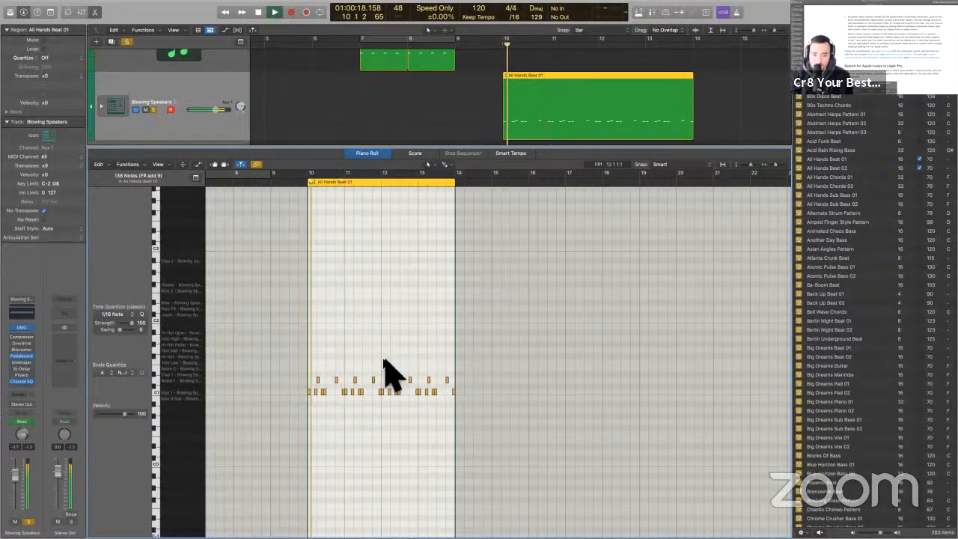
key("e")
key("space")
- Check the MIDI region's commands for a conversion back to a pattern, and undo the note deletion and MIDI conversion
right_click(536, 297)
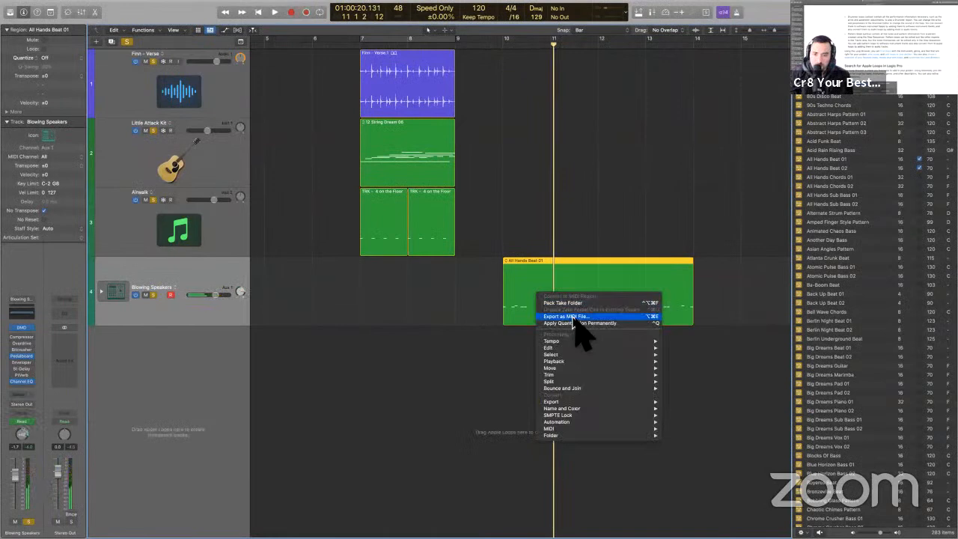
left_click(584, 281)
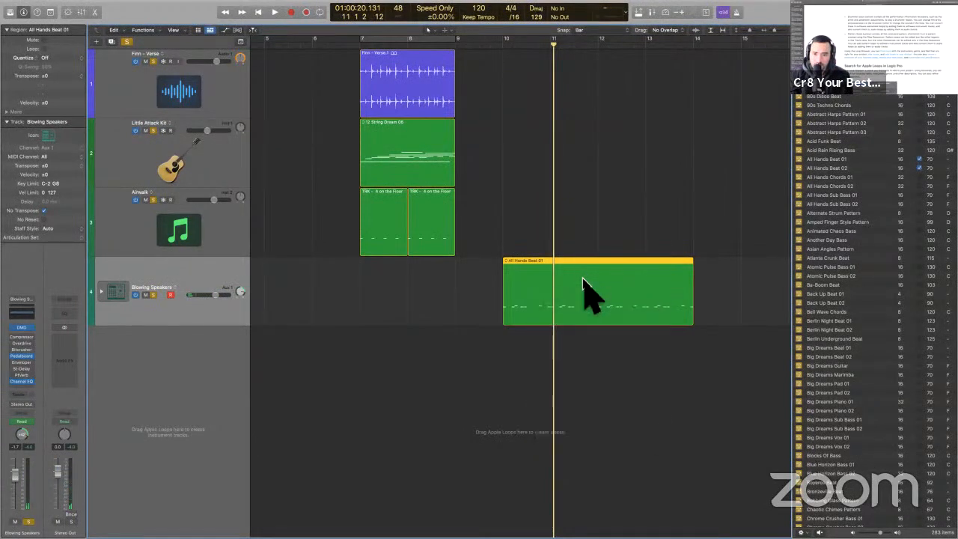
right_click(583, 283)
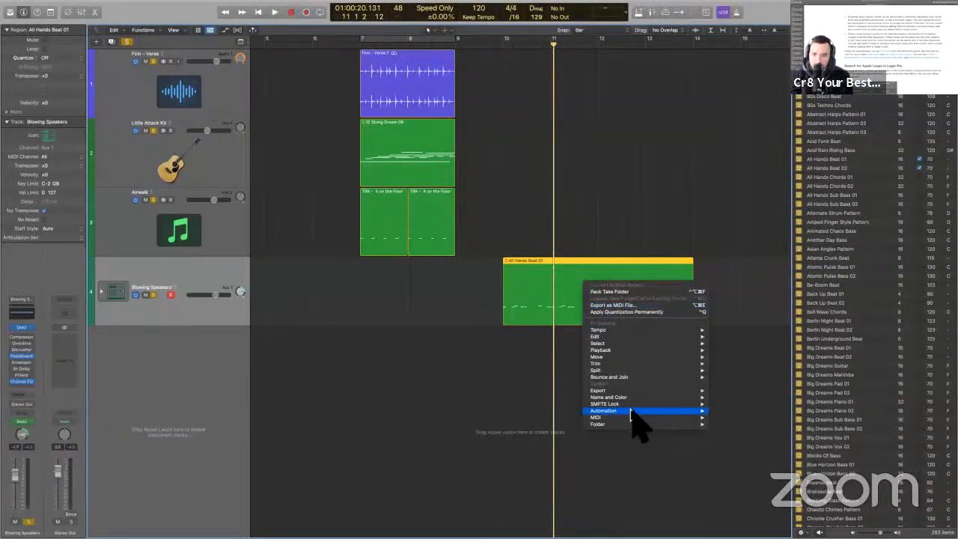
mouse_move(631, 411)
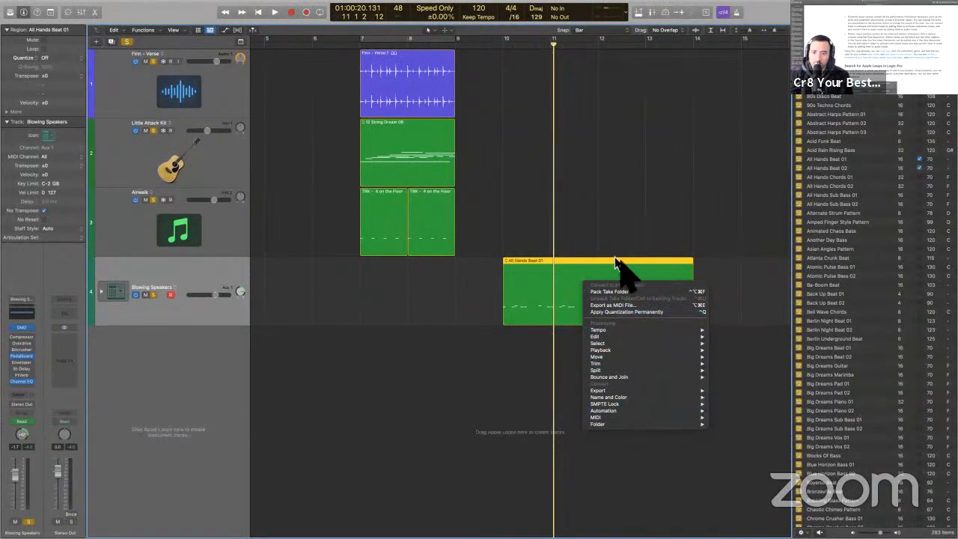
left_click(548, 298)
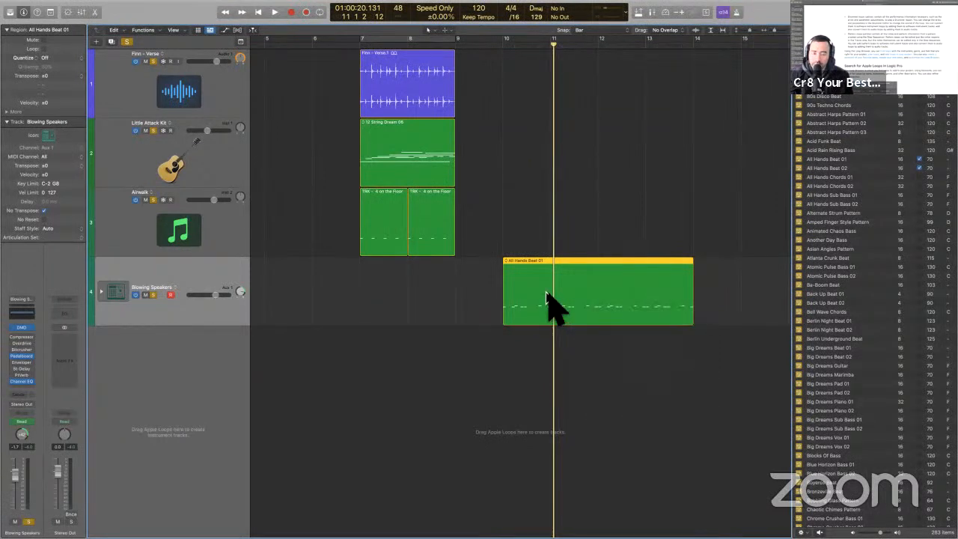
left_click(549, 299)
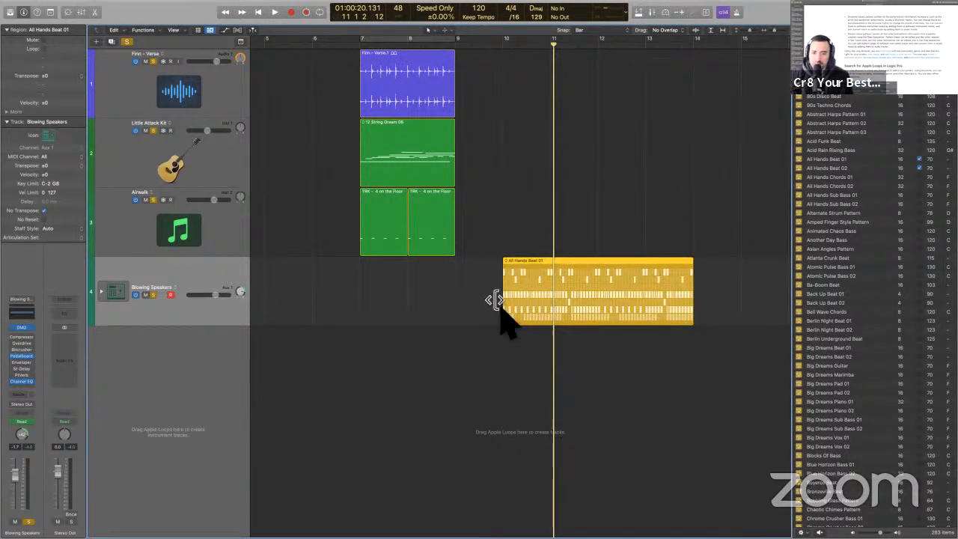
- Compare the conversion commands offered for the 12 String Dream 06, TRK - 4 on the Floor and All Hands Beat 01 regions
left_click(517, 244)
right_click(417, 166)
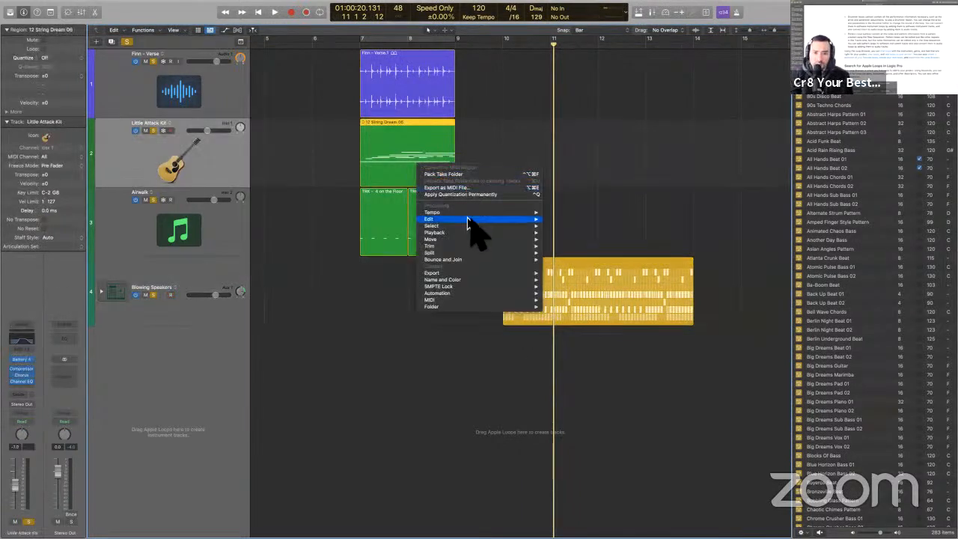
mouse_move(468, 220)
mouse_move(470, 274)
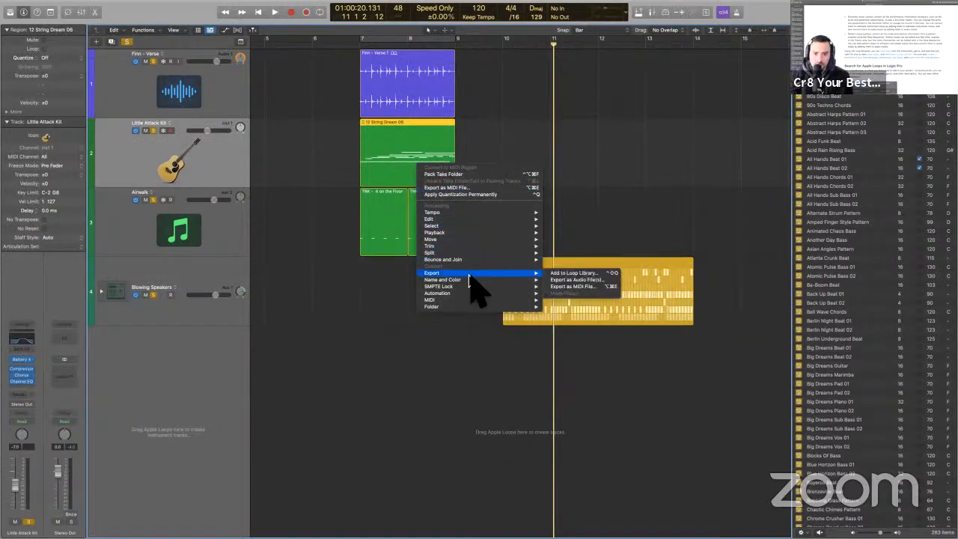
left_click(384, 236)
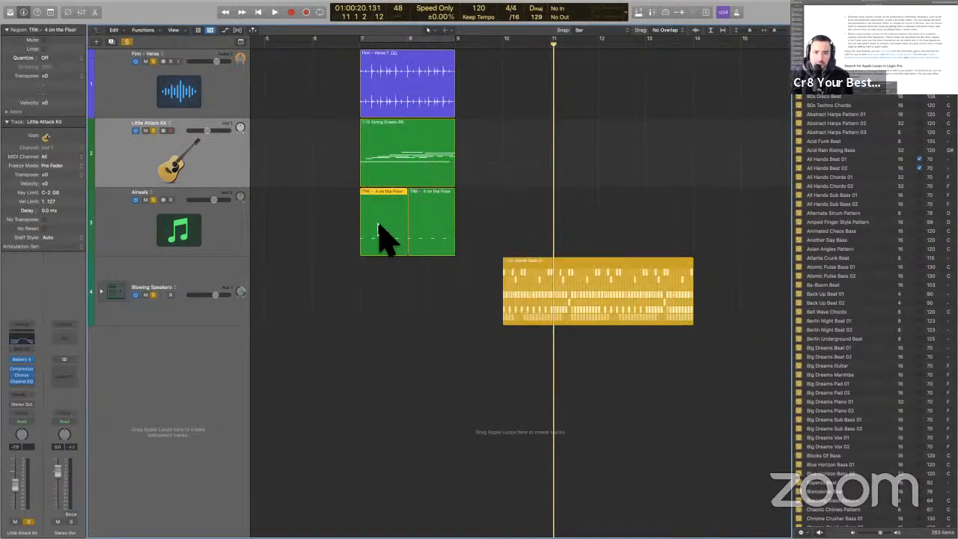
right_click(379, 229)
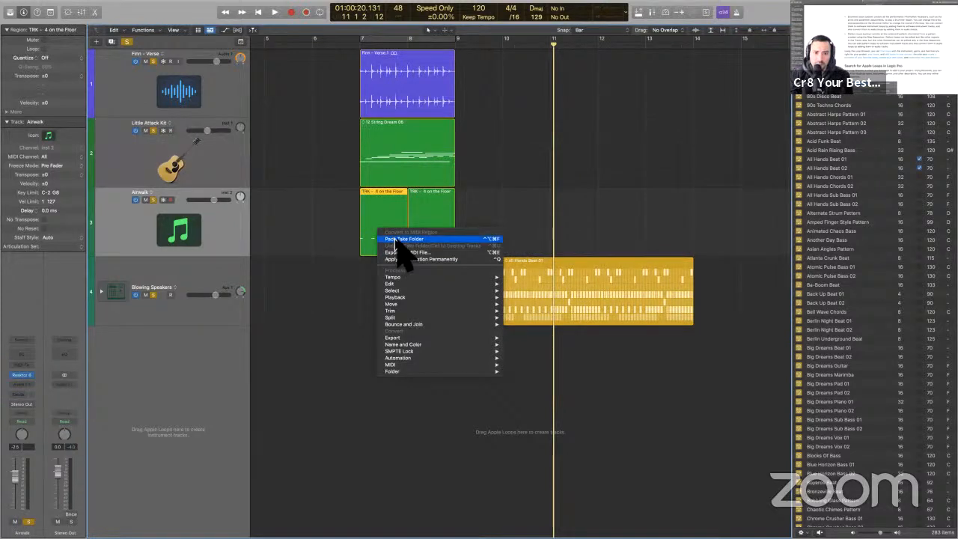
left_click(412, 160)
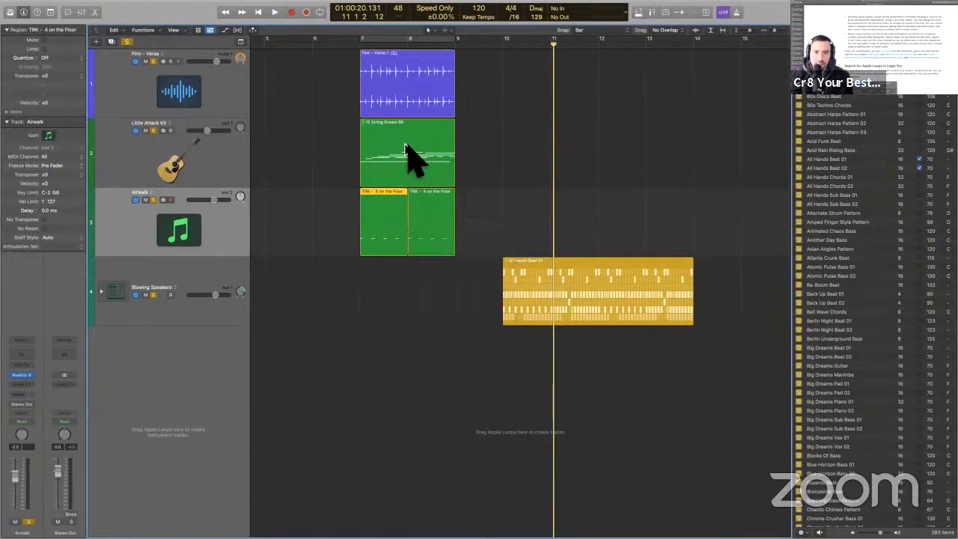
right_click(535, 275)
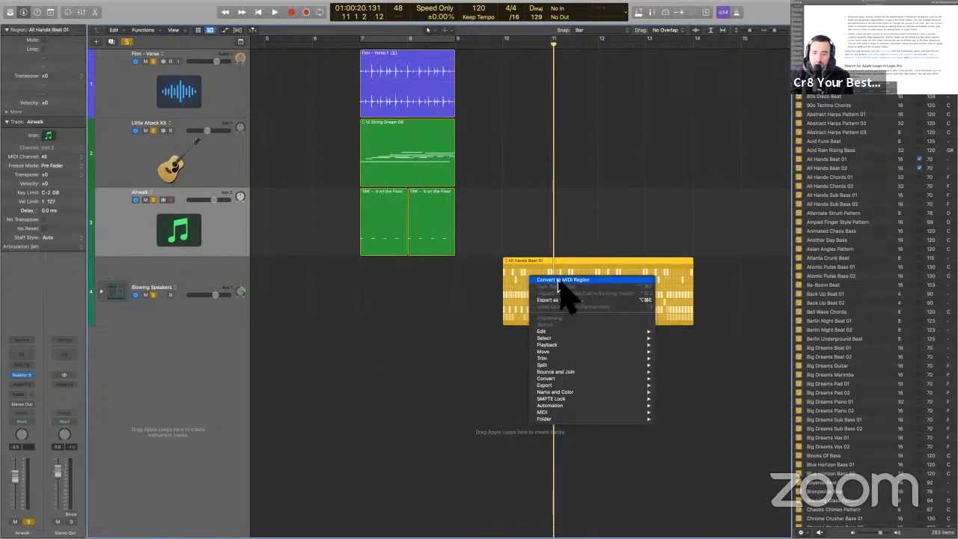
right_click(496, 314)
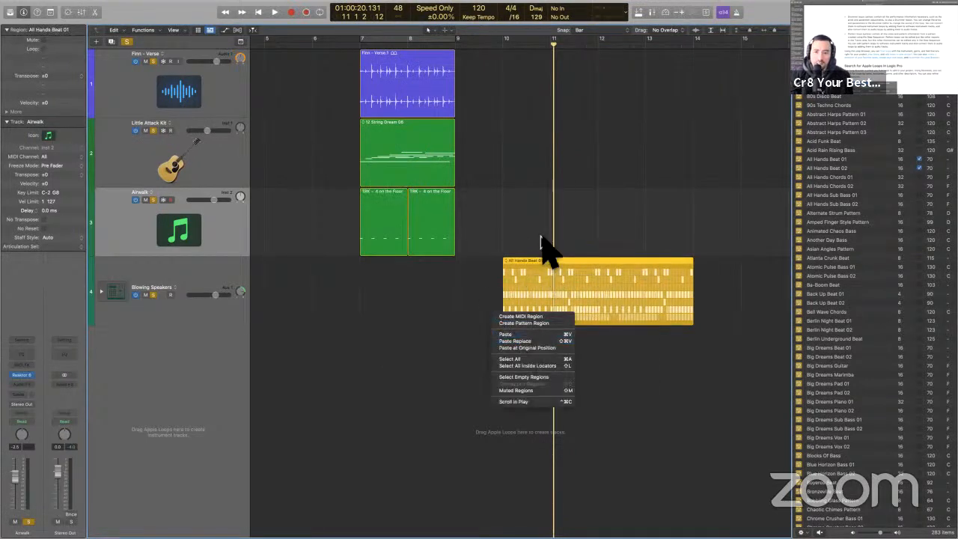
- Filter the loop browser to show only Drummer Loops instead of Pattern Loops
left_click(809, 97)
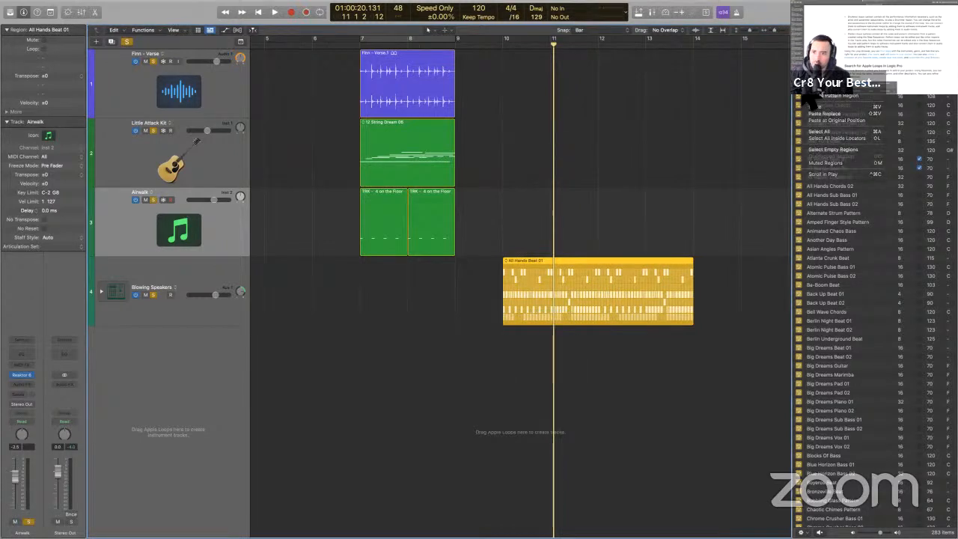
left_click(805, 95)
left_click(730, 102)
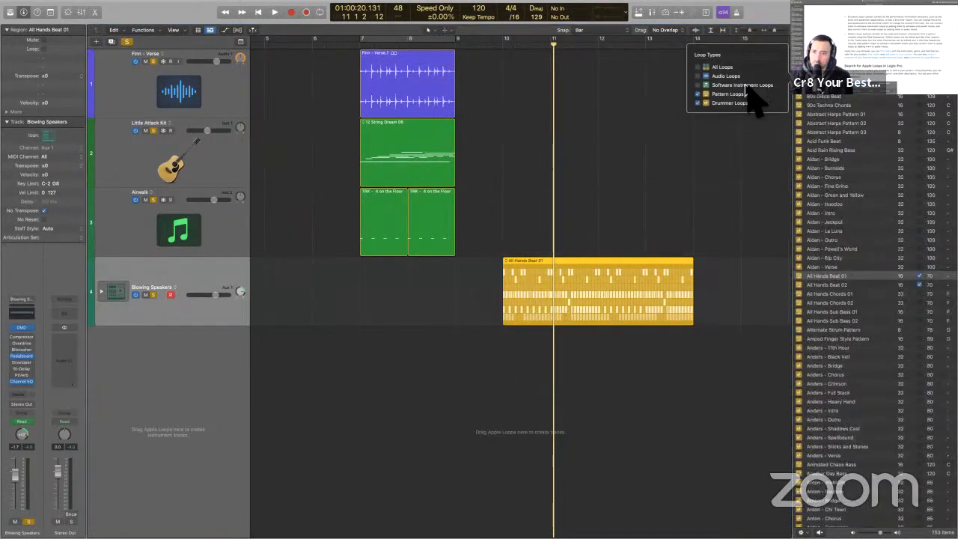
left_click(743, 96)
- Place the Aidan - Powell's World drummer loop on a new track from bar 14 and play it
left_click_drag(815, 317, 727, 380)
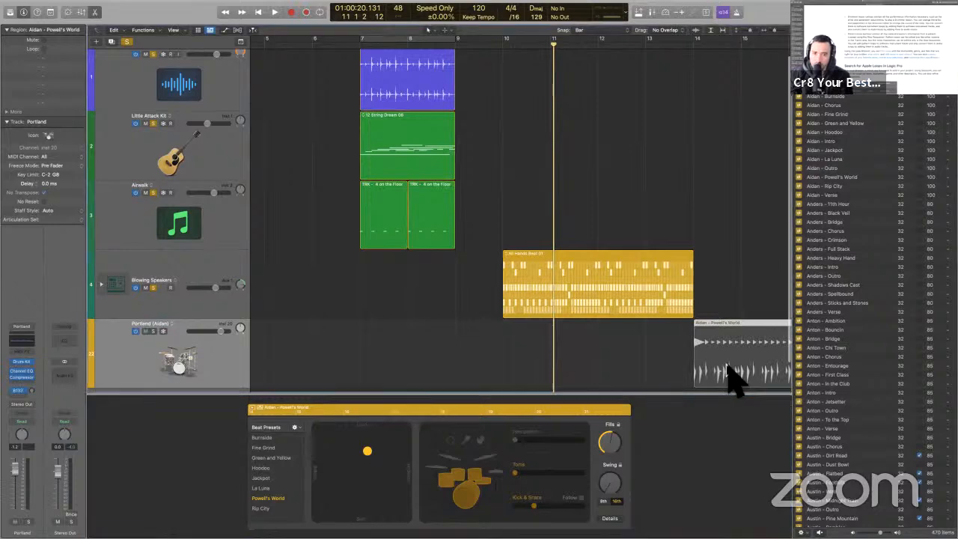
key("shift+space")
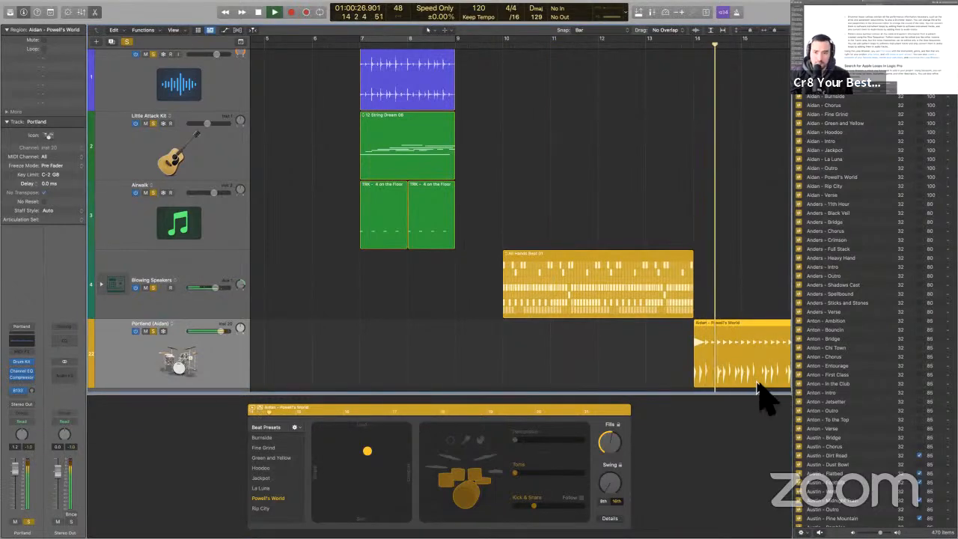
scroll(576, 363, "down", 5)
key("space")
key("e")
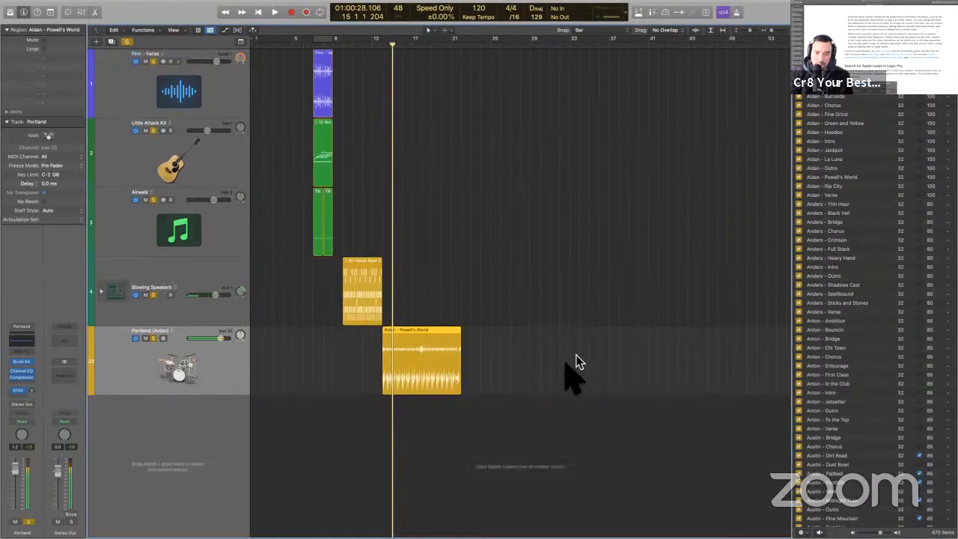
- Convert the Aidan - Powell's World drummer region to a MIDI region
scroll(460, 366, "up", 4)
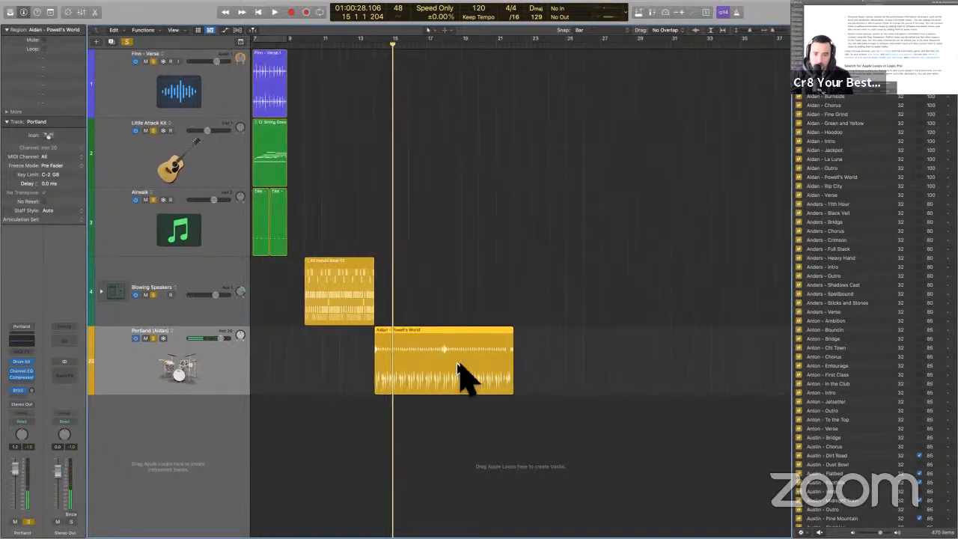
right_click(458, 366)
left_click(476, 369)
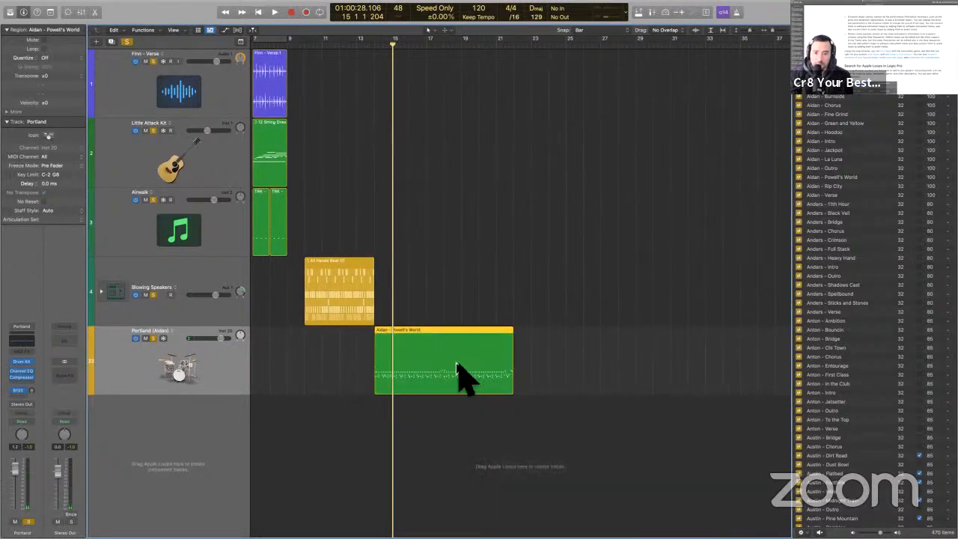
- Convert the Aidan - Powell's World MIDI region back to a Drummer region and select it
right_click(457, 365)
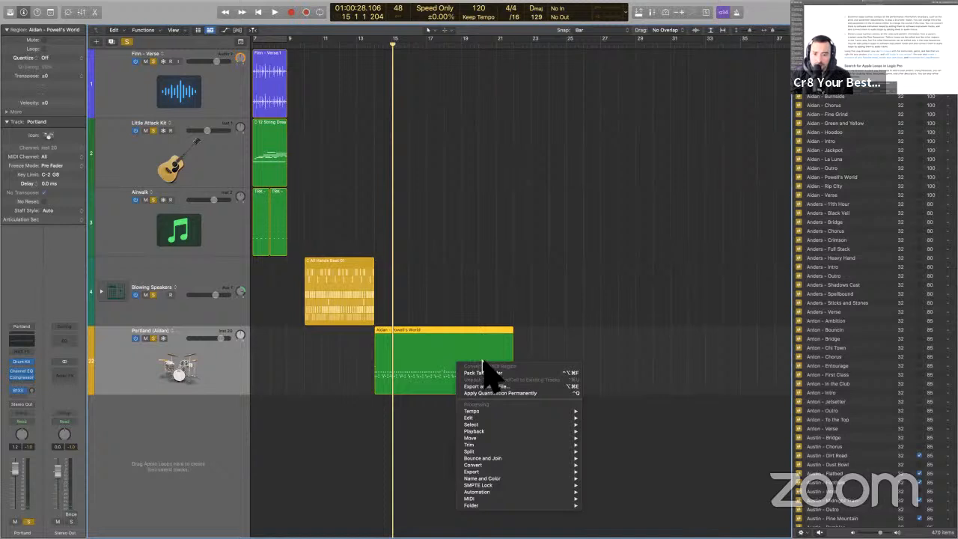
mouse_move(493, 466)
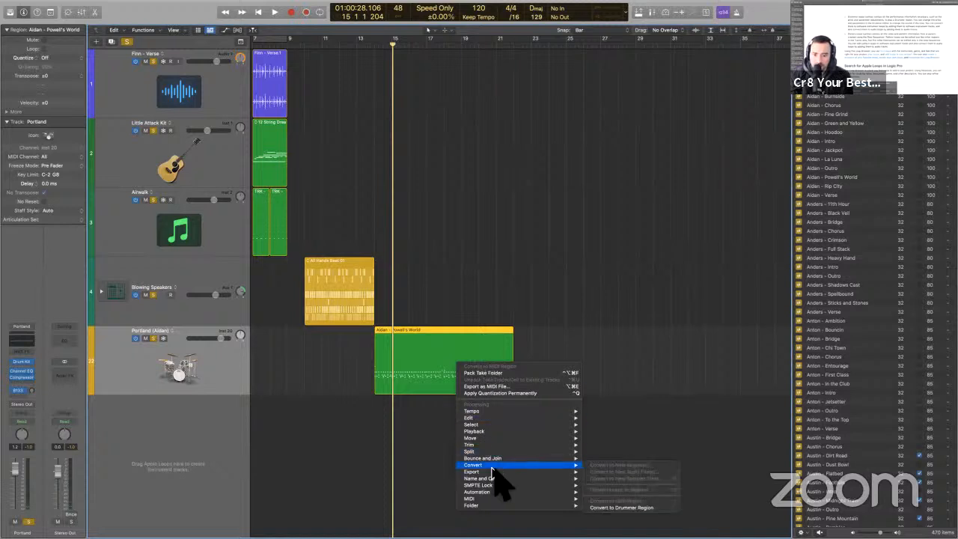
left_click(641, 509)
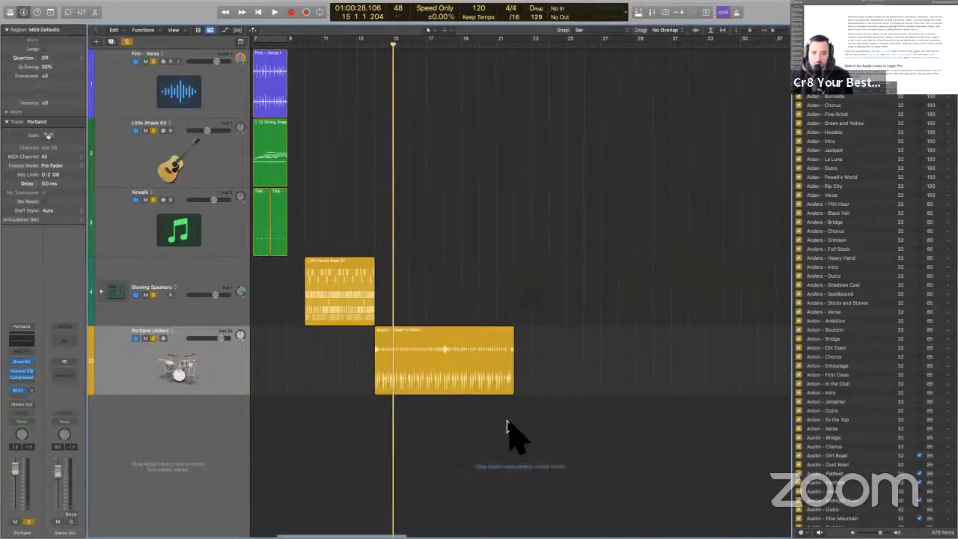
scroll(507, 427, "left", 5)
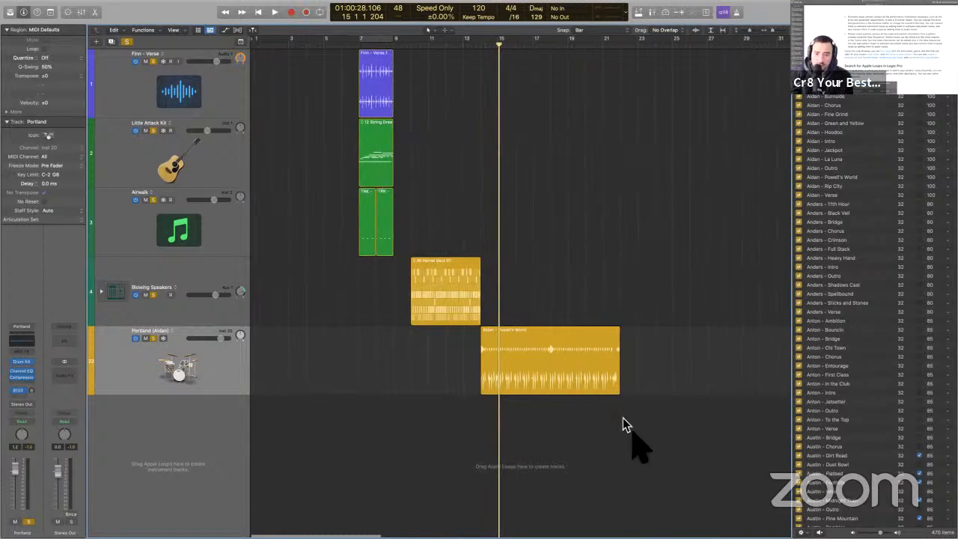
left_click(587, 365)
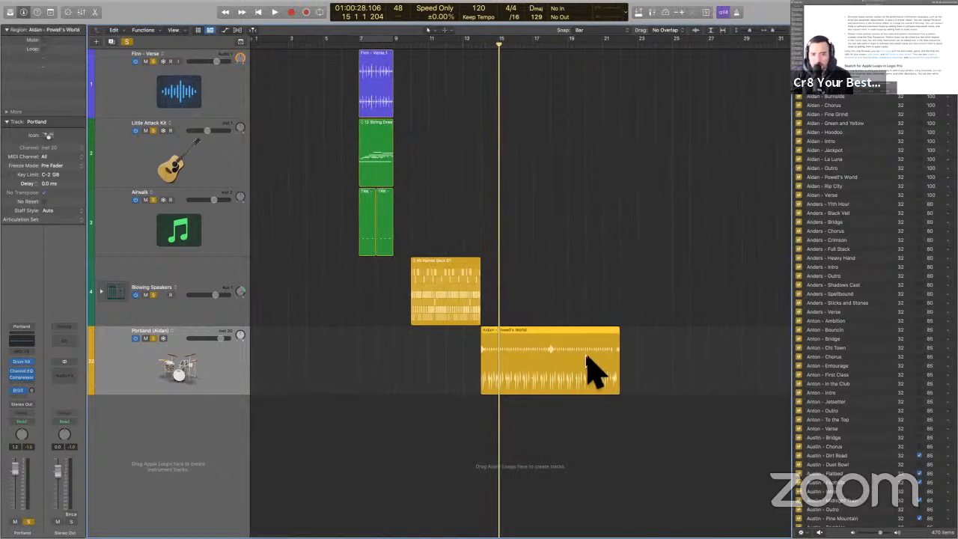
- Convert the All Hands Beat 01 pattern region to a MIDI region and restore it as a pattern region
left_click(465, 304)
right_click(462, 300)
left_click(450, 299)
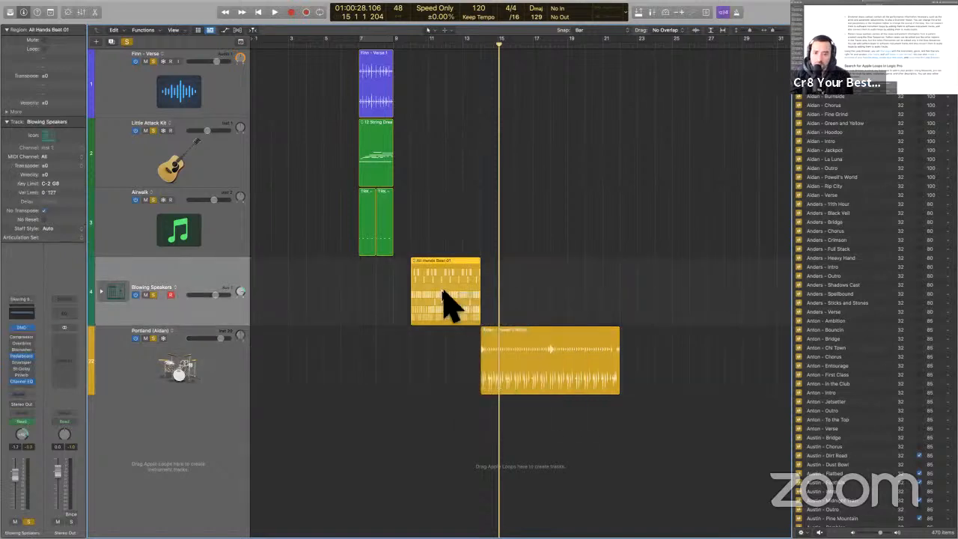
right_click(447, 294)
left_click(455, 301)
right_click(443, 294)
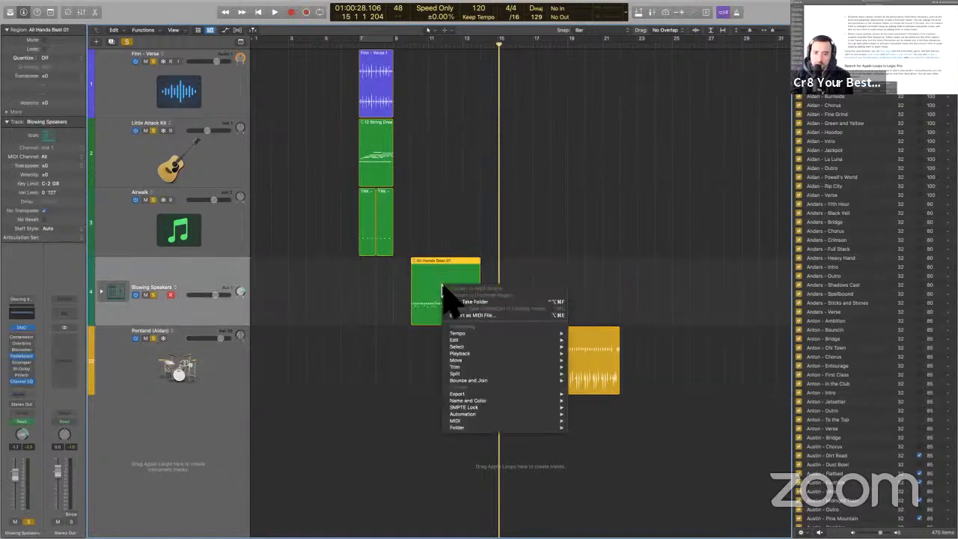
left_click(430, 289)
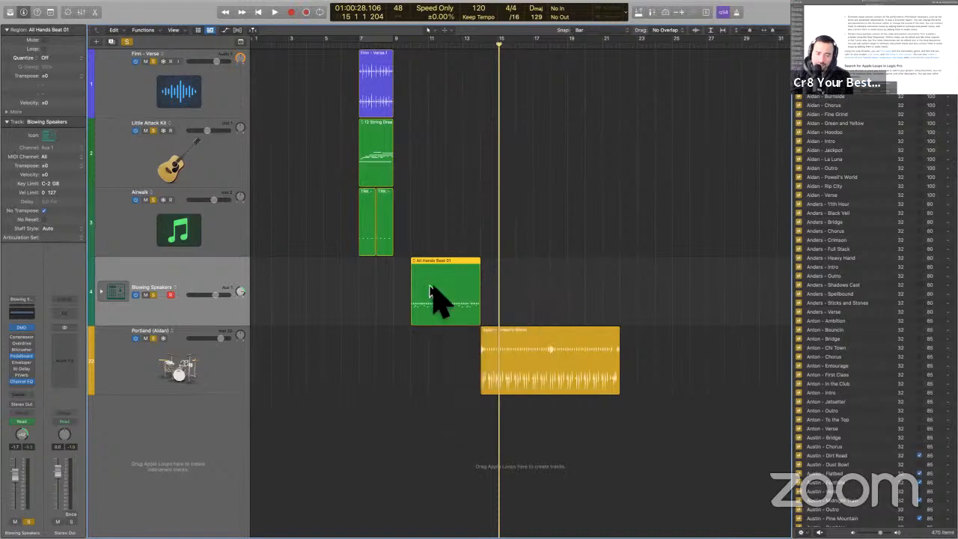
- Solo only the Airwalk track and play its first 4 on the Floor region from bar 7
left_click_drag(439, 229, 364, 220)
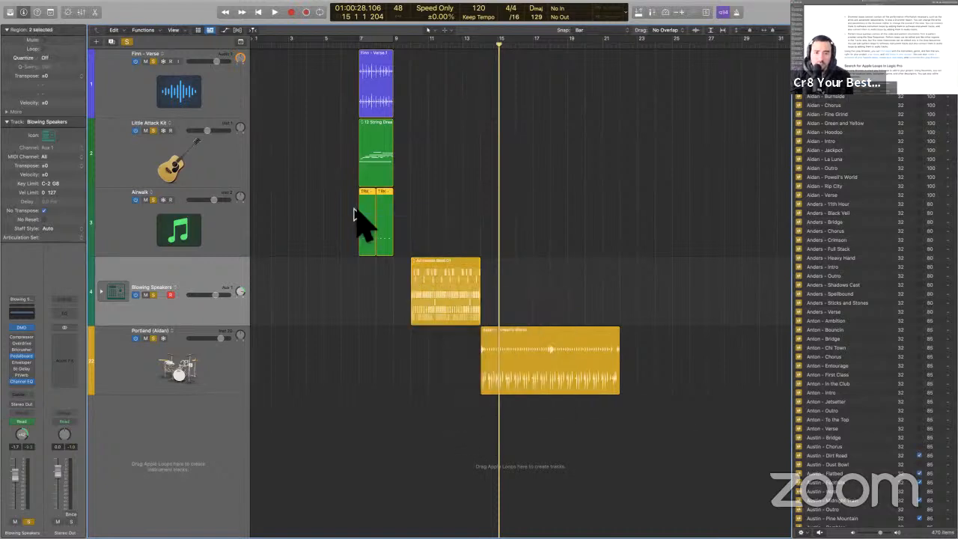
left_click(459, 231)
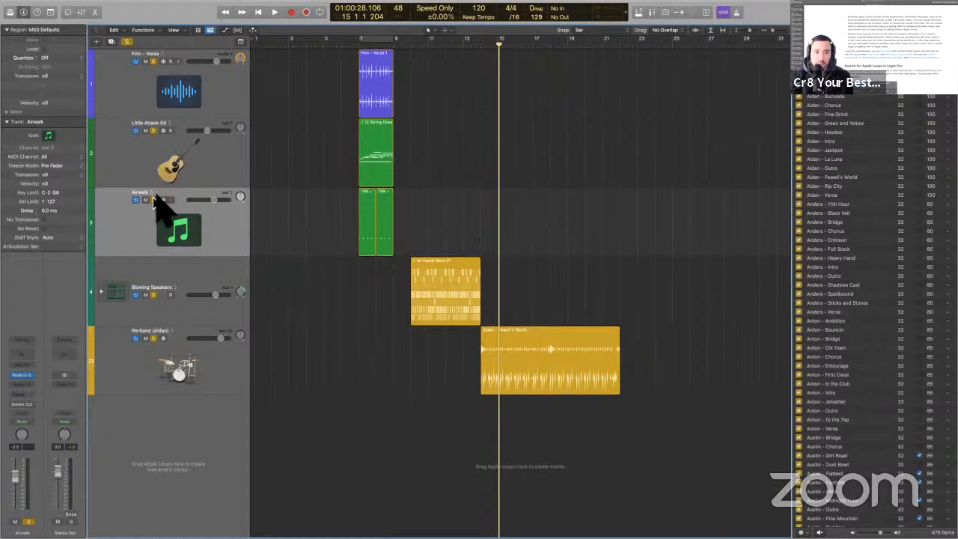
left_click(153, 200)
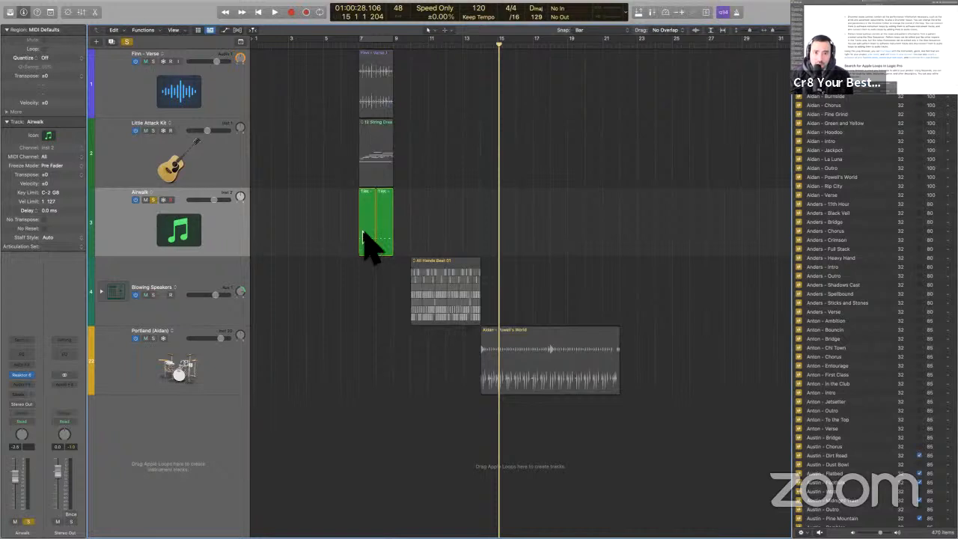
key("shift+space")
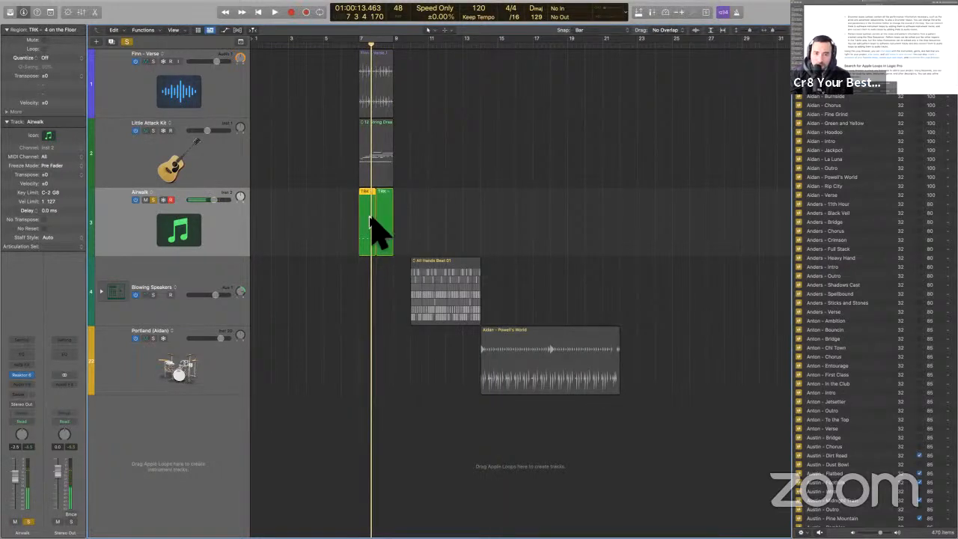
right_click(371, 219)
left_click(589, 236)
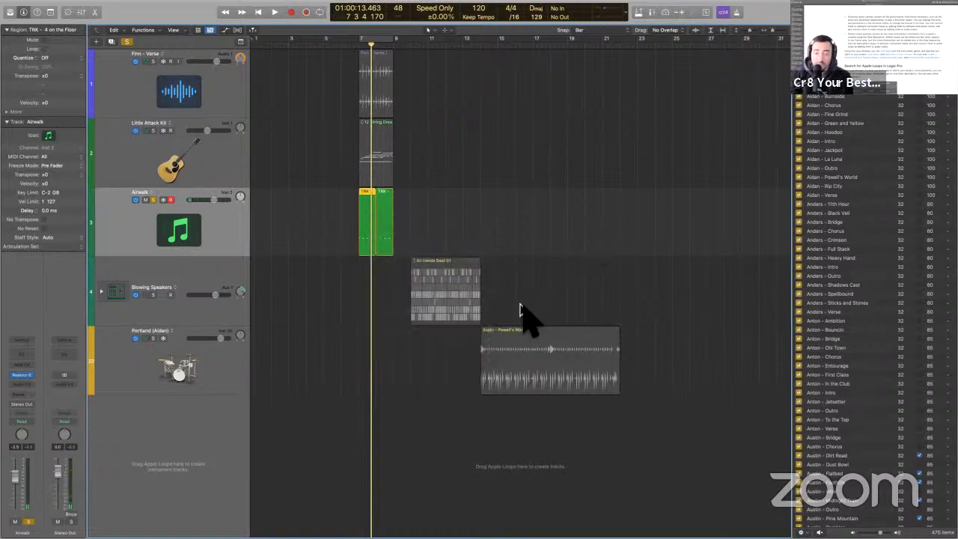
- Switch to the Logic Pro user guide PDF and read from the loop type descriptions to the Search for Apple Loops introduction
key("ctrl+Right")
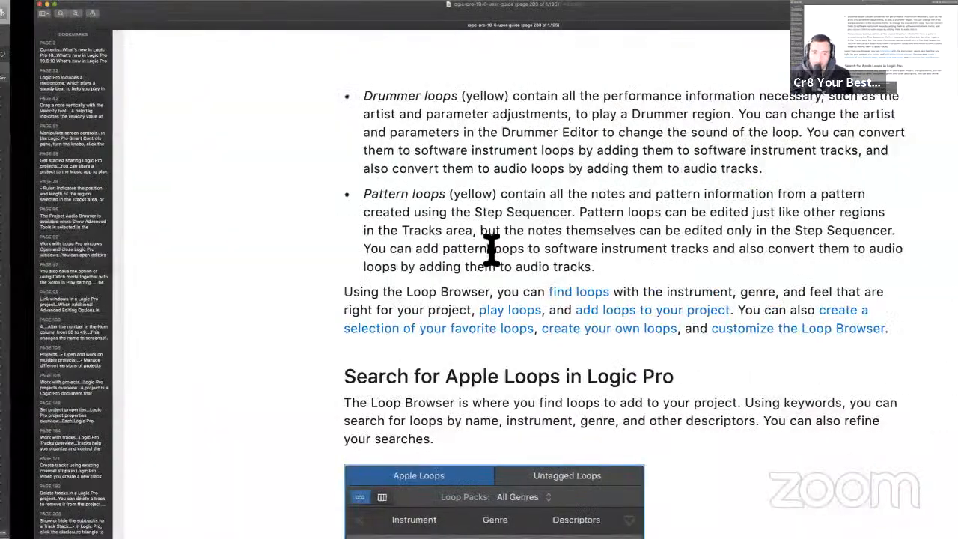
scroll(491, 249, "down", 2)
scroll(491, 249, "down", 3)
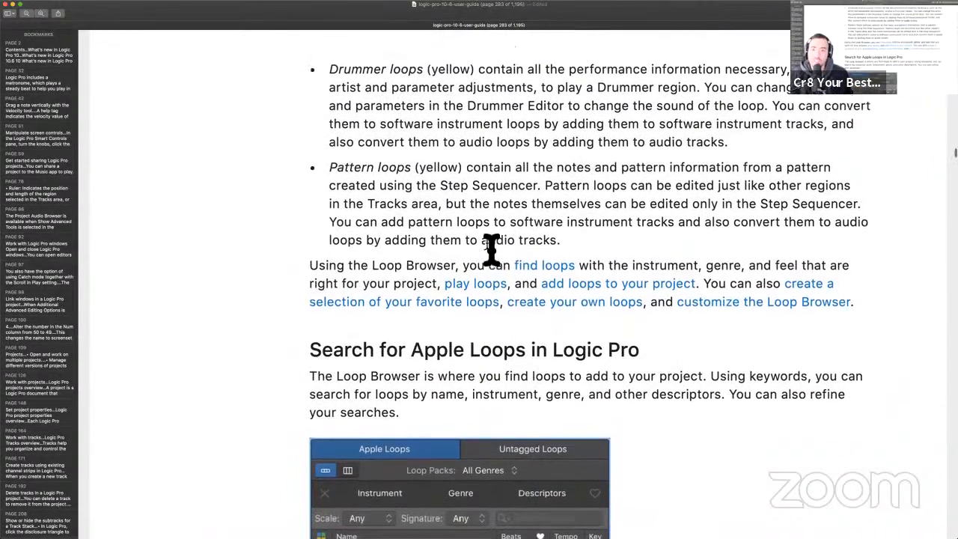
scroll(491, 249, "down", 2)
left_click_drag(610, 174, 687, 175)
left_click(689, 178)
scroll(614, 208, "down", 4)
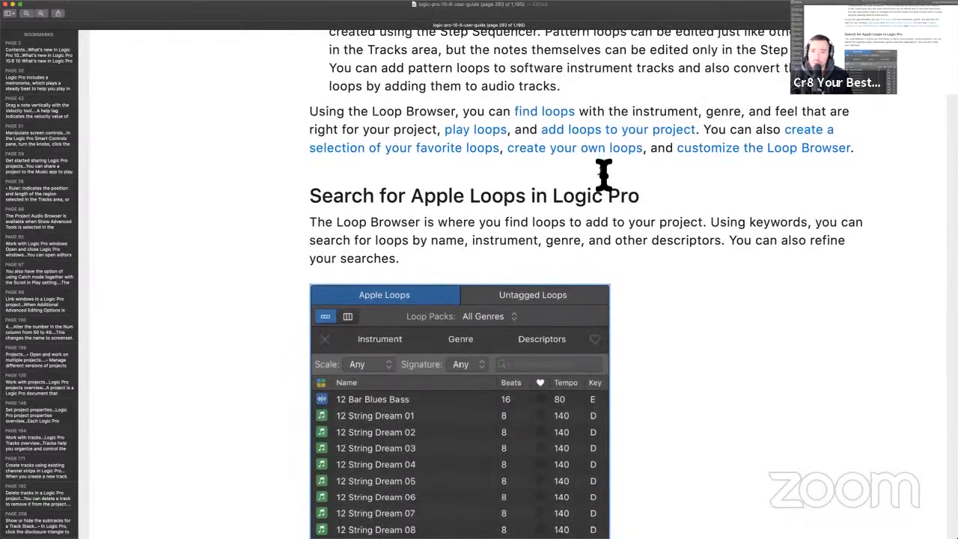
scroll(603, 174, "down", 3)
left_click_drag(634, 65, 701, 66)
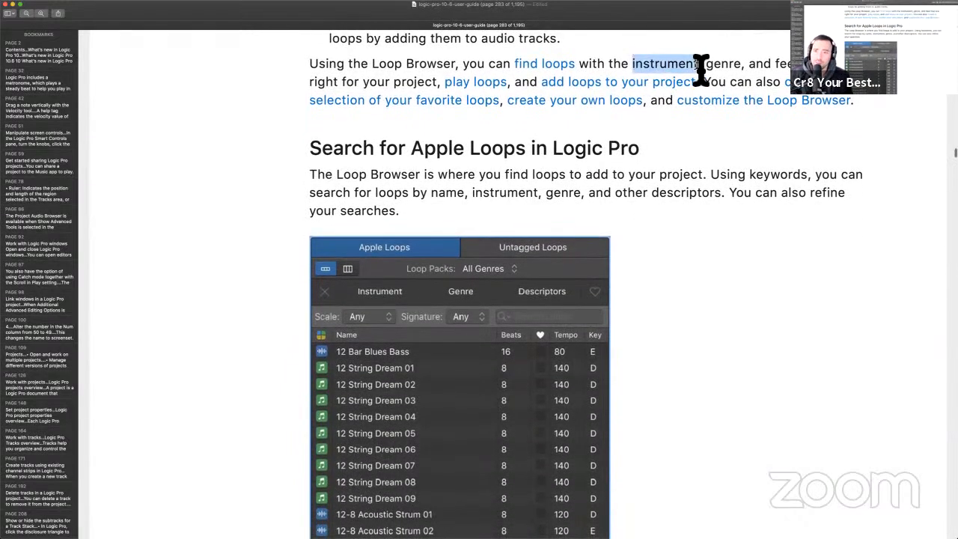
scroll(703, 66, "down", 1)
scroll(704, 66, "up", 1)
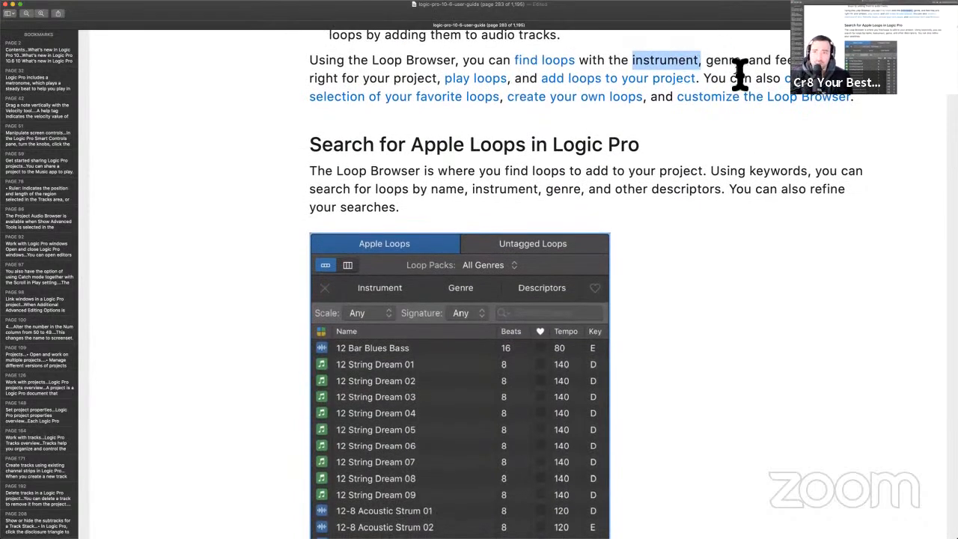
left_click(782, 64)
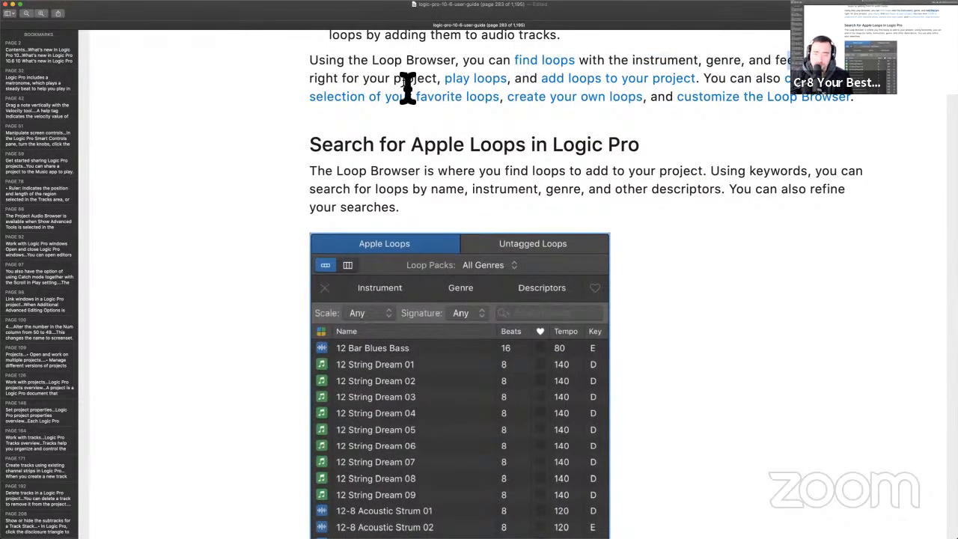
scroll(407, 88, "down", 2)
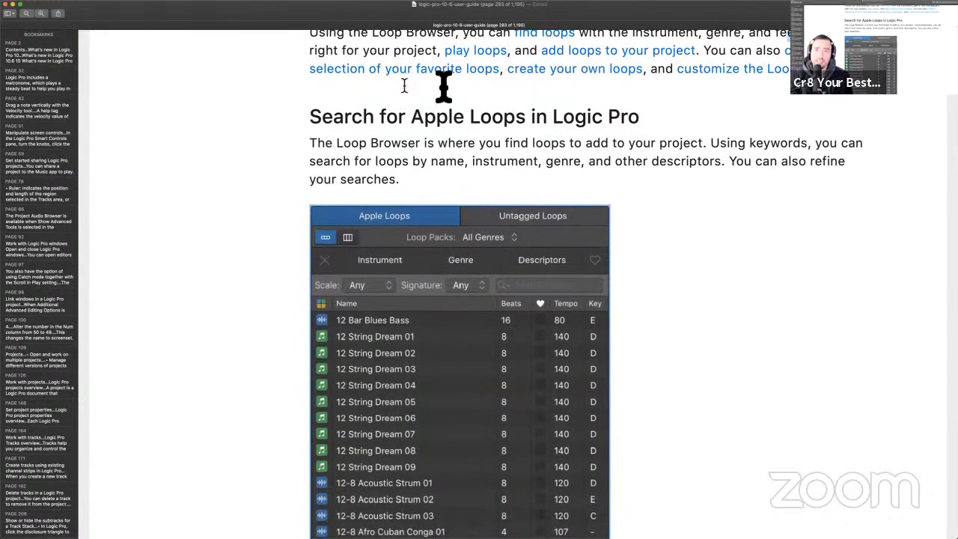
scroll(573, 90, "down", 1)
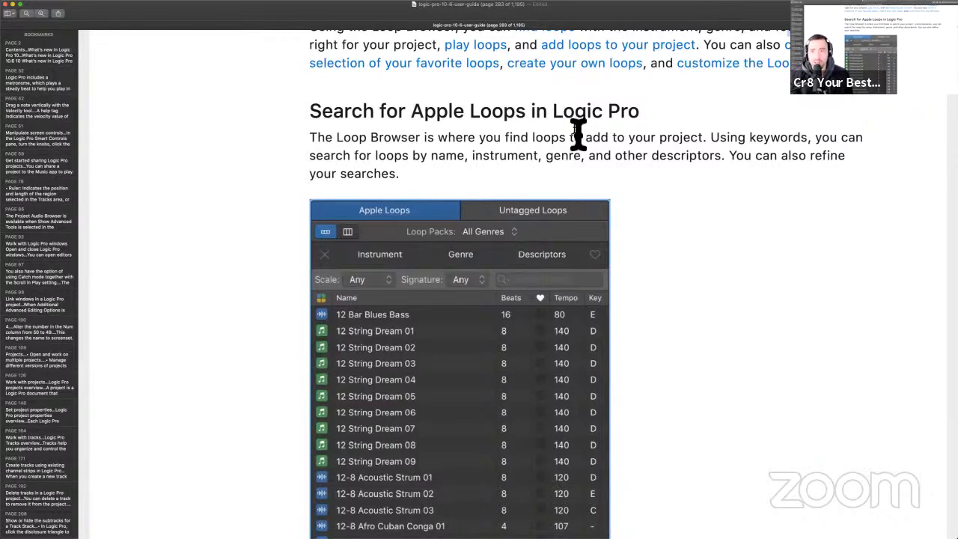
- Switch back to Logic Pro, move the second 4 on the Floor region to bar 13 and enable all loop types in the loop browser
key("ctrl+Left")
left_click_drag(389, 236, 471, 232)
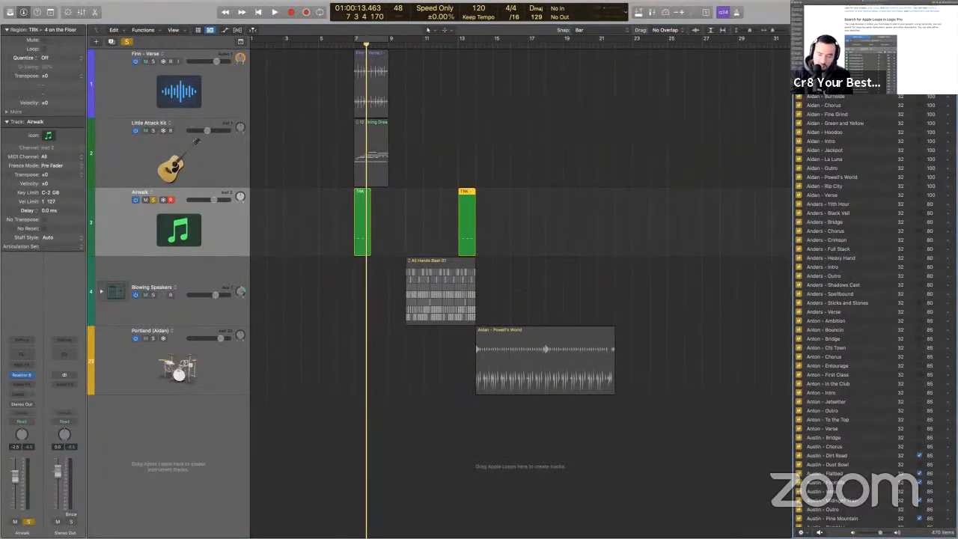
left_click(883, 95)
left_click(818, 99)
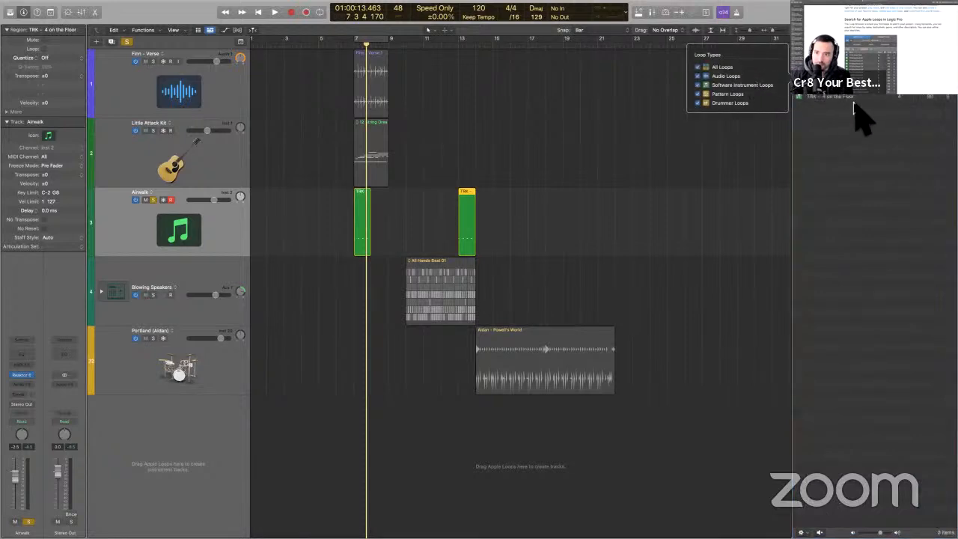
left_click(588, 209)
- Select both Airwalk regions, view the track's Reaktor 6 instrument and close its window
left_click(168, 226)
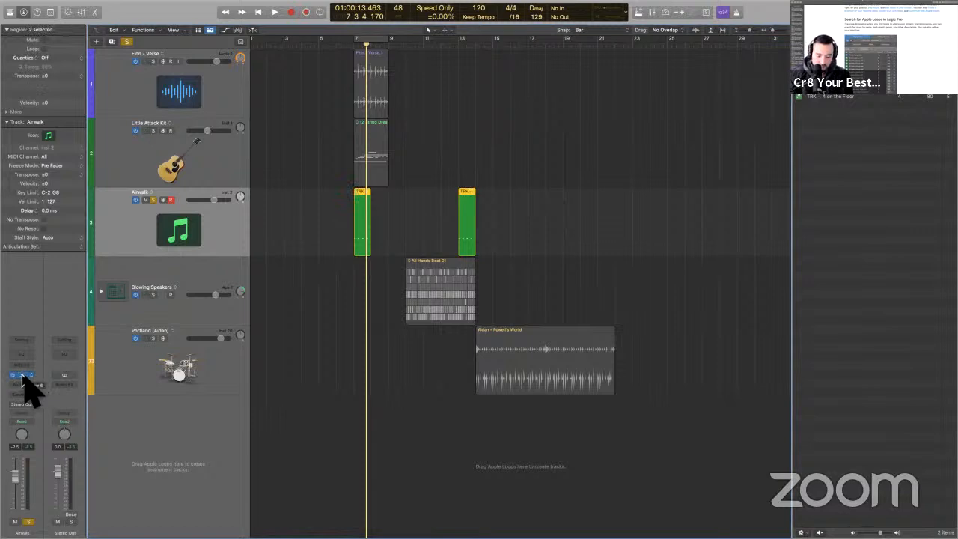
left_click(22, 381)
key("super+w")
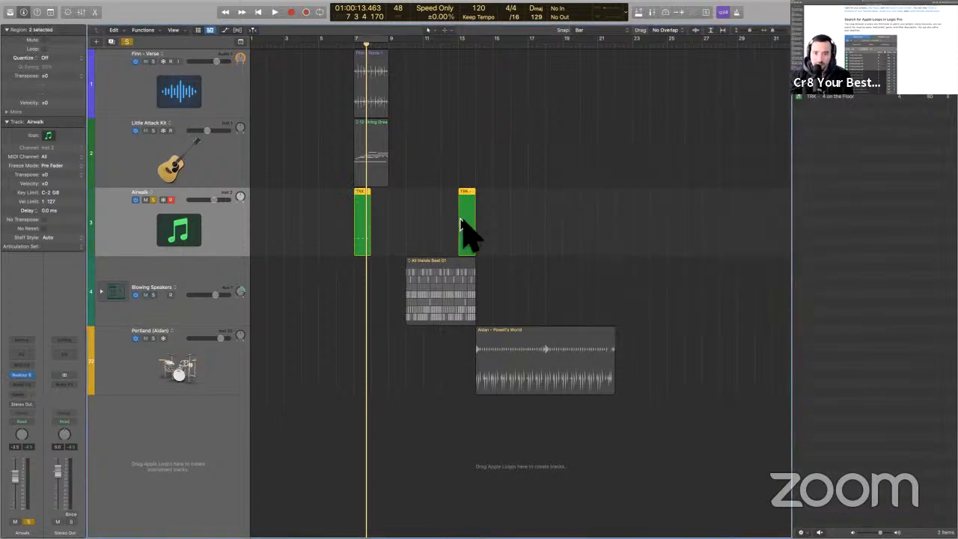
- Try to add the first 4 on the Floor region to the Apple Loops library and cancel the dialog
left_click_drag(461, 221, 466, 252)
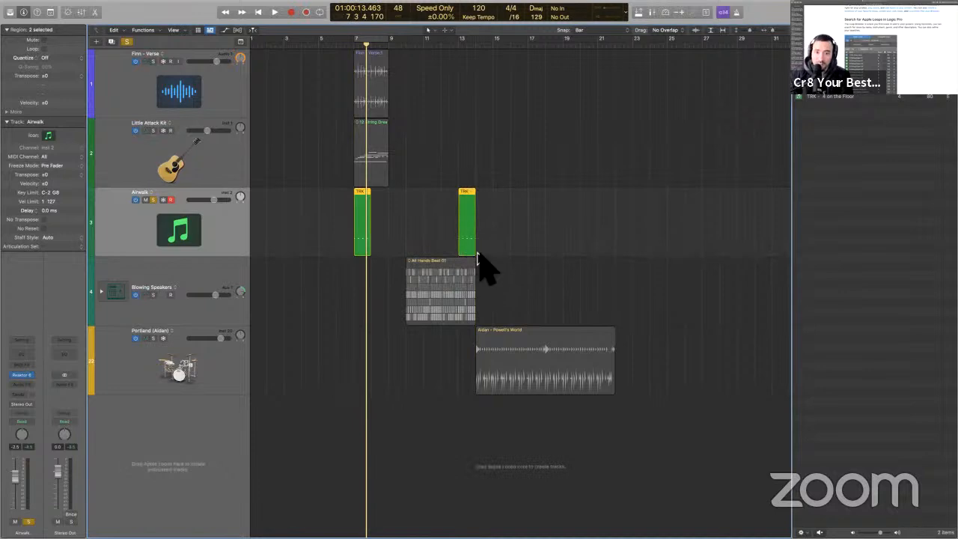
key("z")
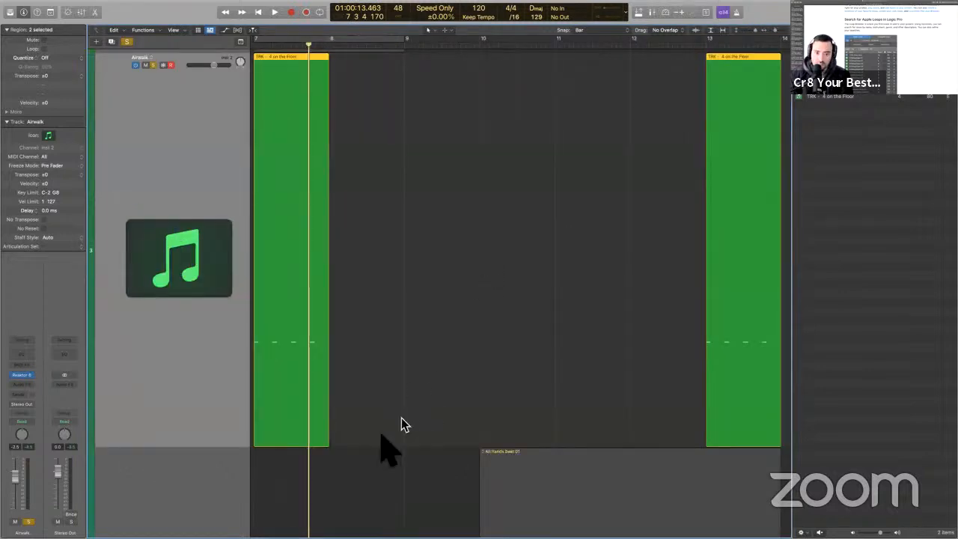
left_click_drag(337, 453, 338, 453)
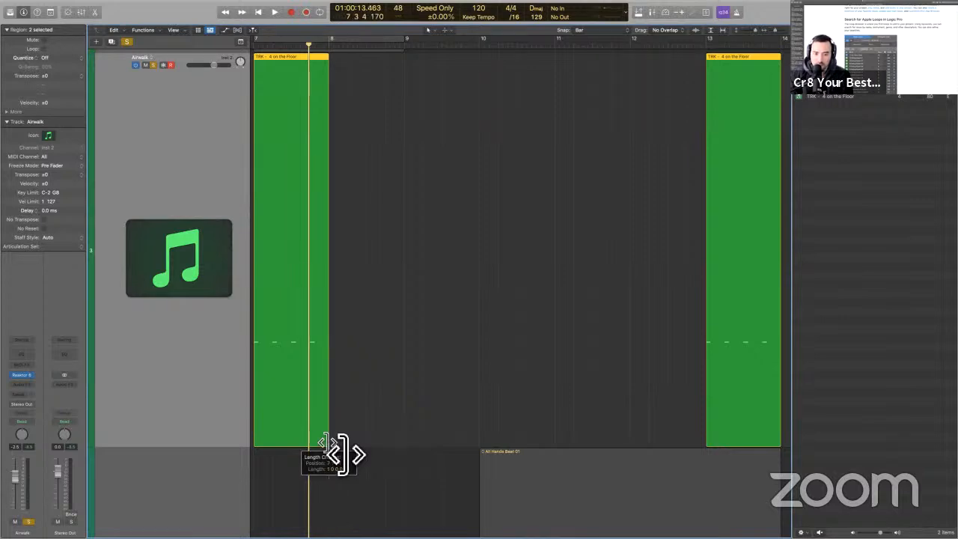
left_click_drag(295, 343, 858, 261)
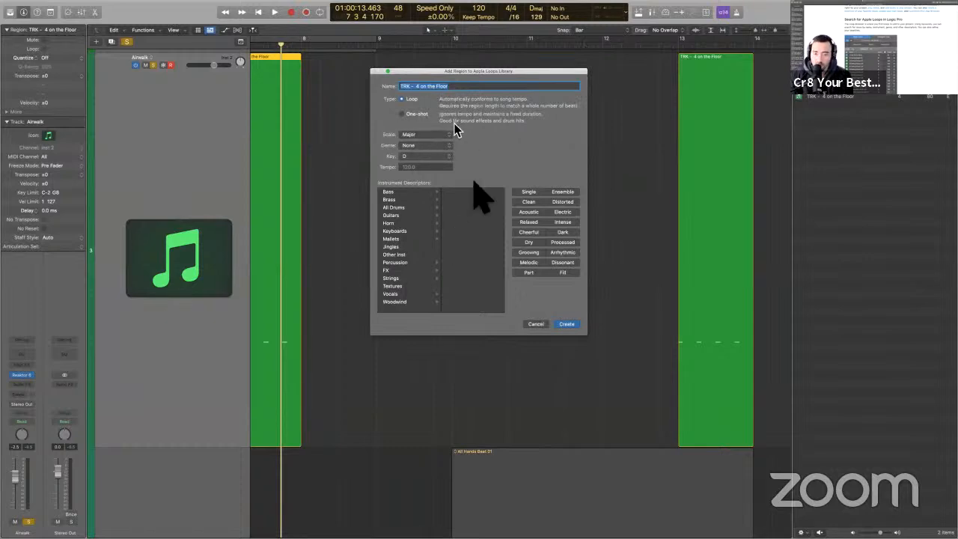
left_click(536, 324)
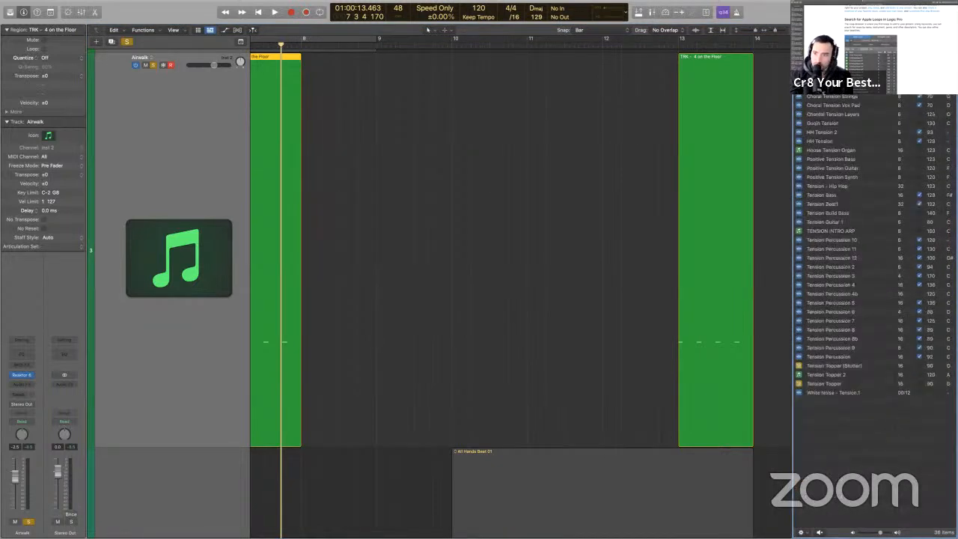
- Audition the TENSION INTRO ARP and Tension Topper (Stutter) loops in the loop browser
left_click(860, 231)
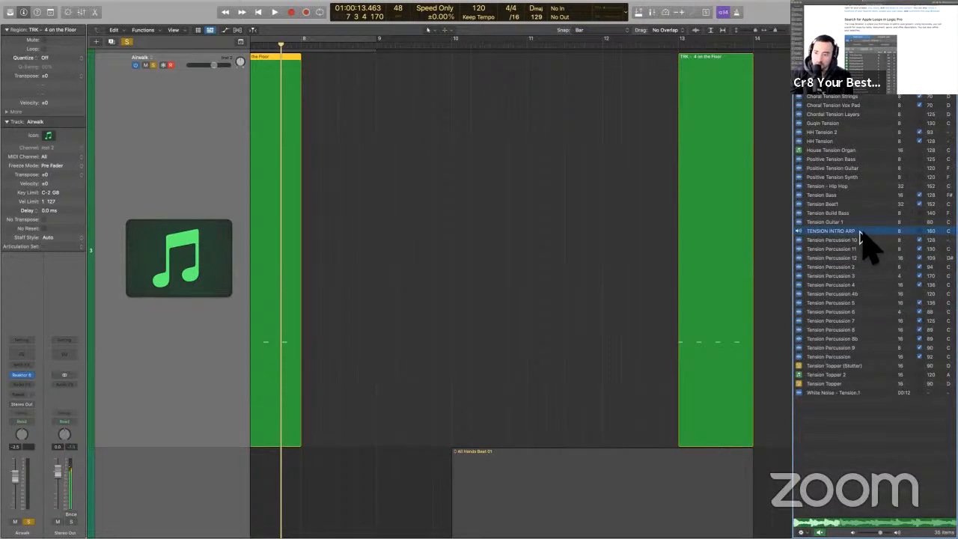
left_click(860, 235)
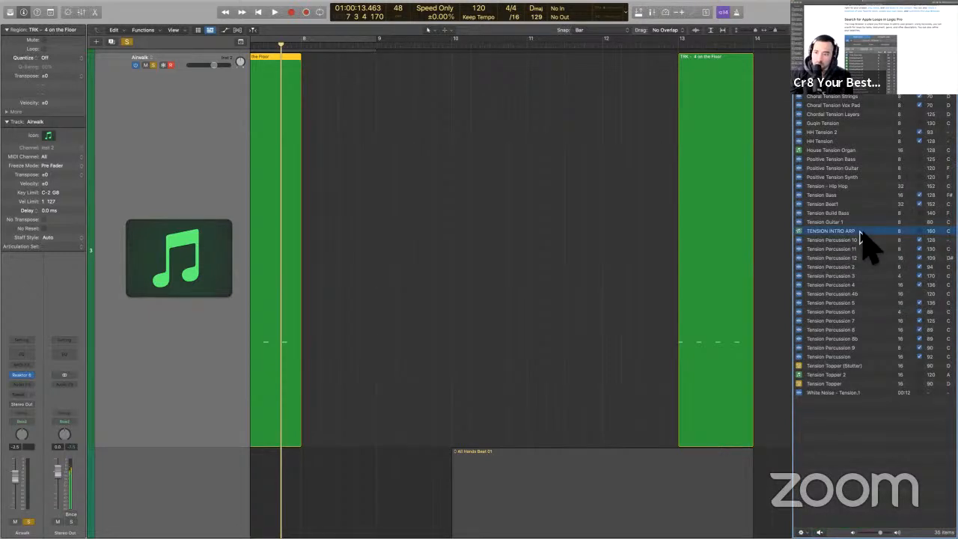
left_click(831, 366)
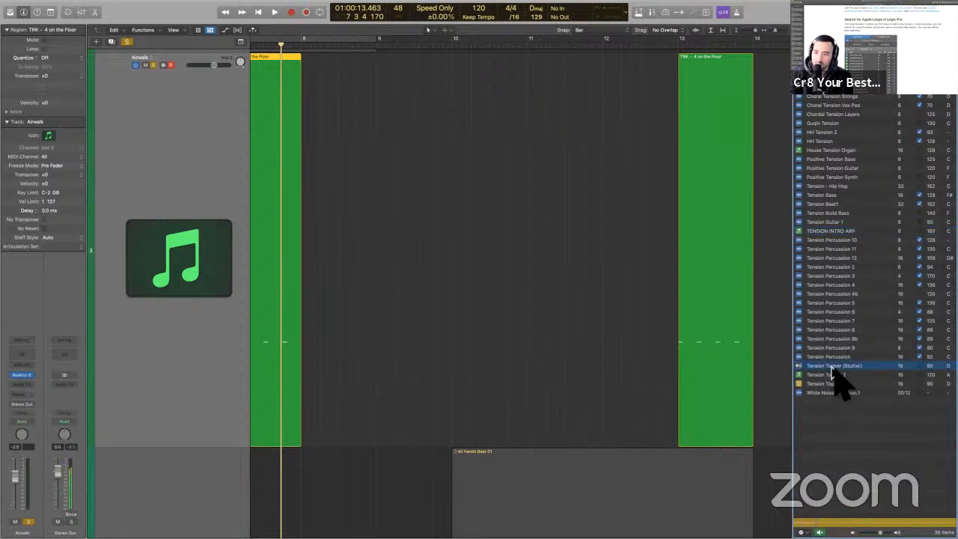
left_click(831, 367)
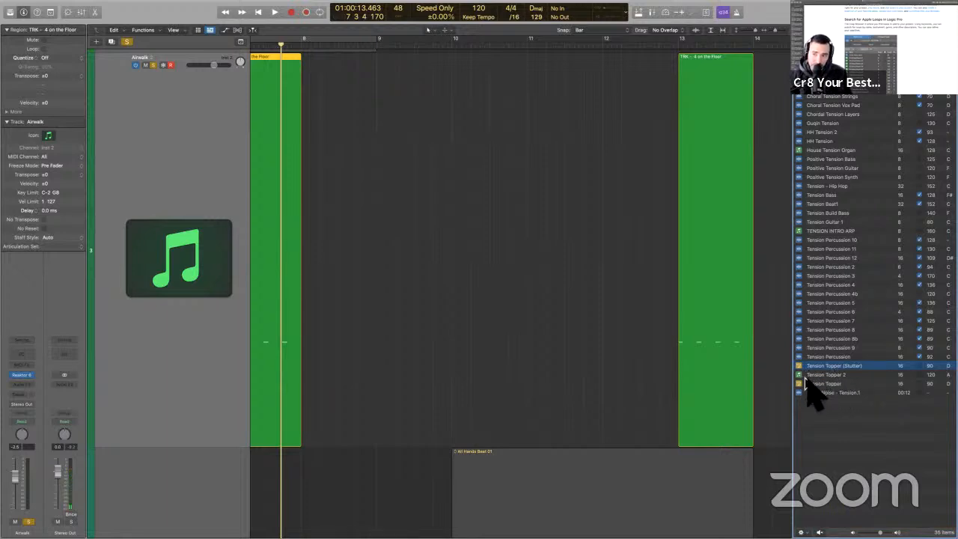
- Read the Open the Loop Browser and Browse for loops sections of the user guide PDF and return to Logic Pro
key("ctrl+Right")
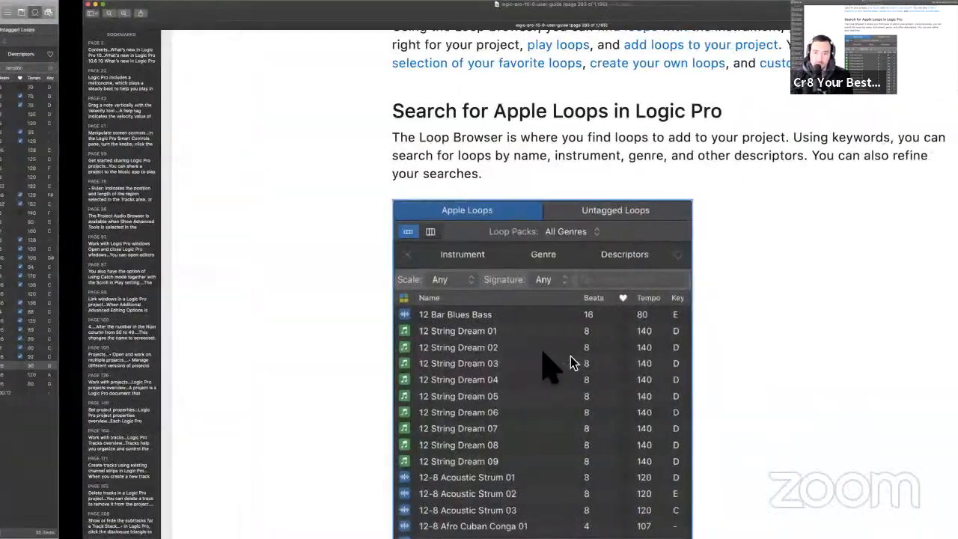
scroll(543, 359, "down", 15)
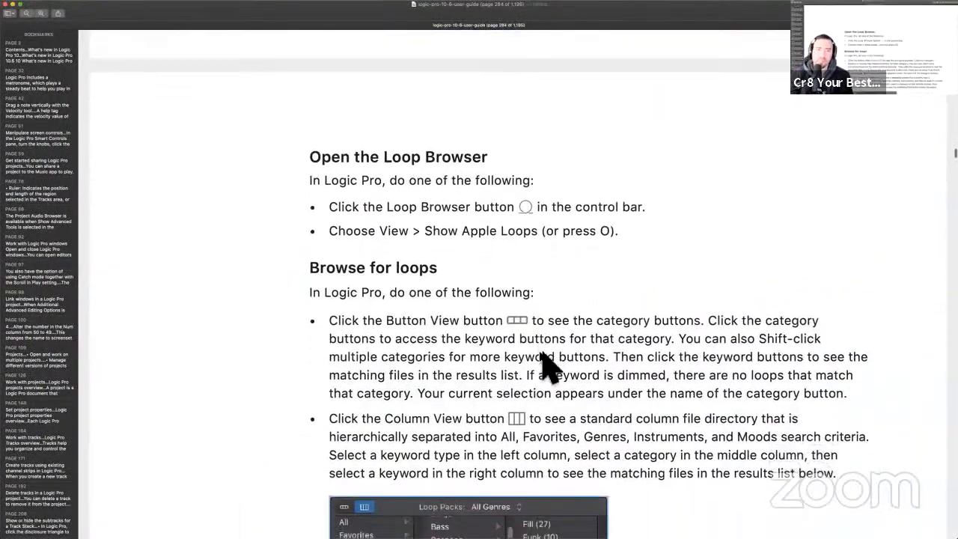
scroll(545, 367, "down", 3)
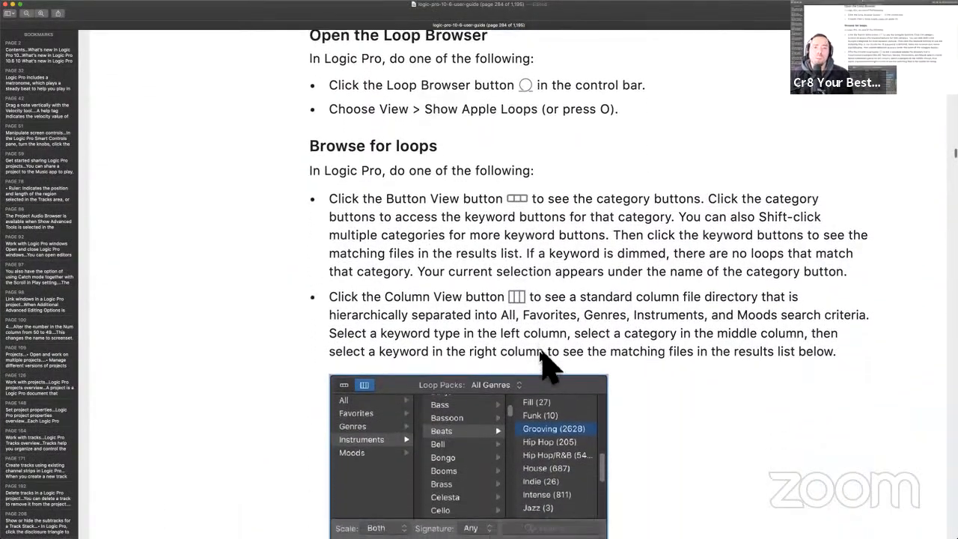
scroll(551, 367, "down", 1)
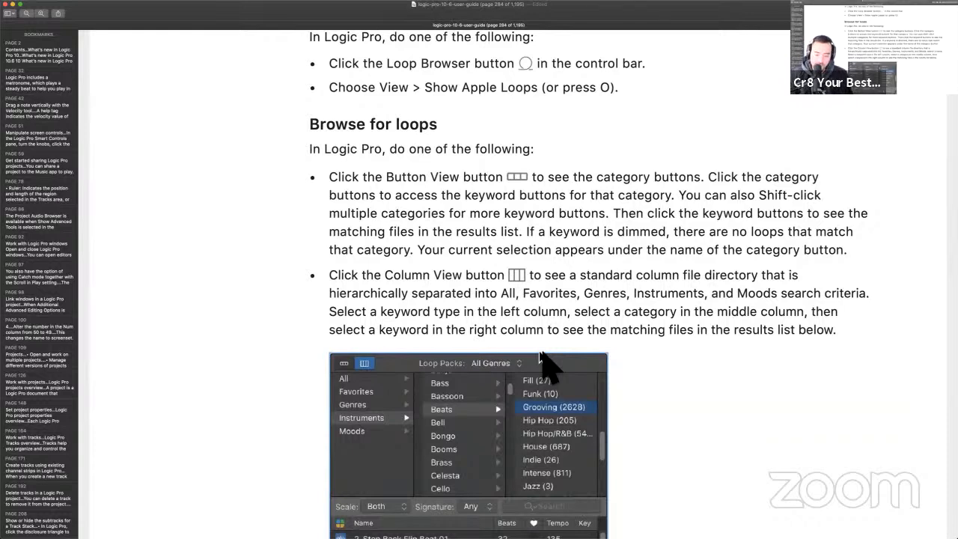
scroll(544, 365, "down", 1)
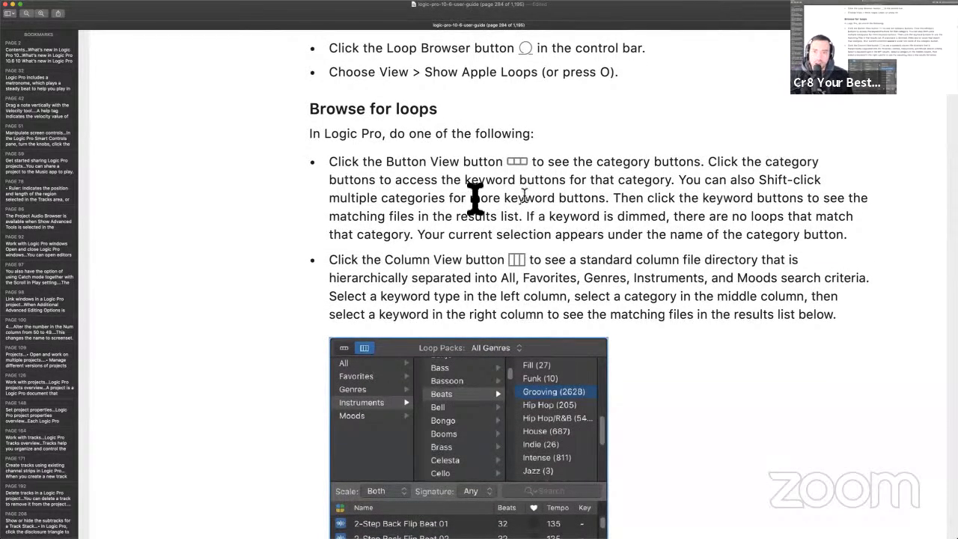
key("ctrl+Left")
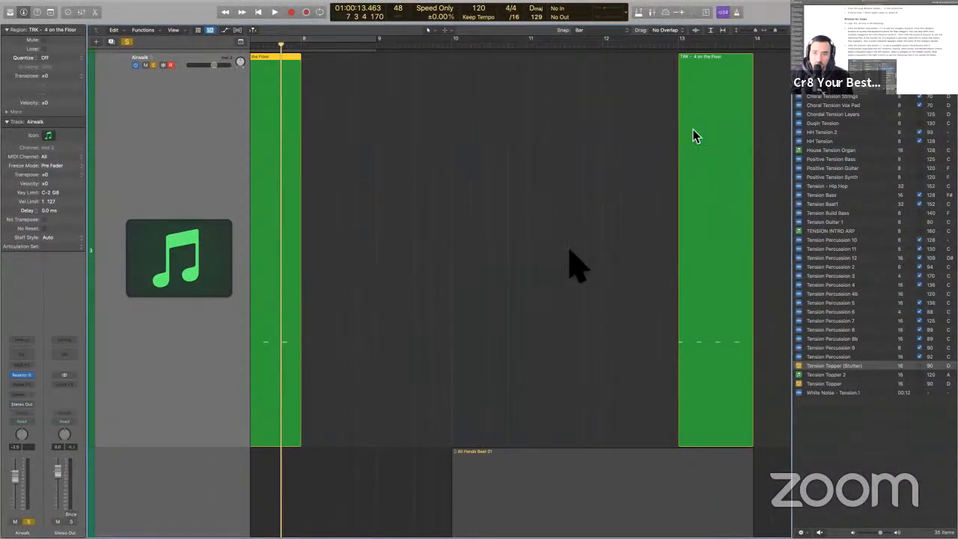
- Hide the inspector and audition the Concrete Jungle loop in the loop browser
key("i")
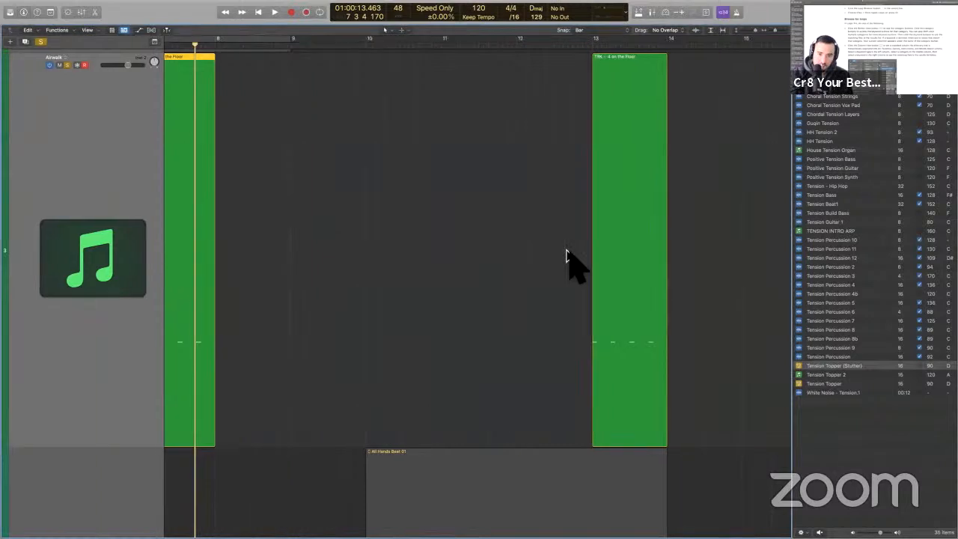
key("z")
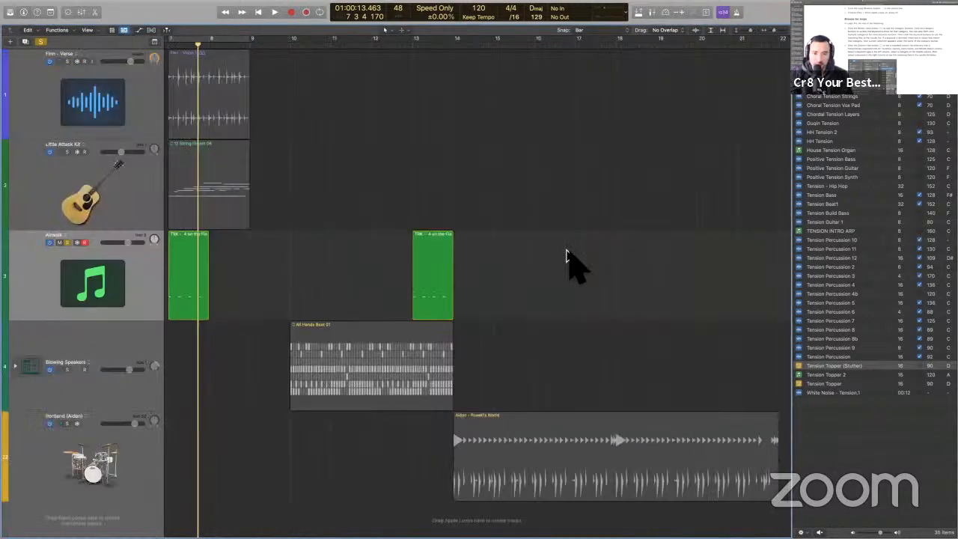
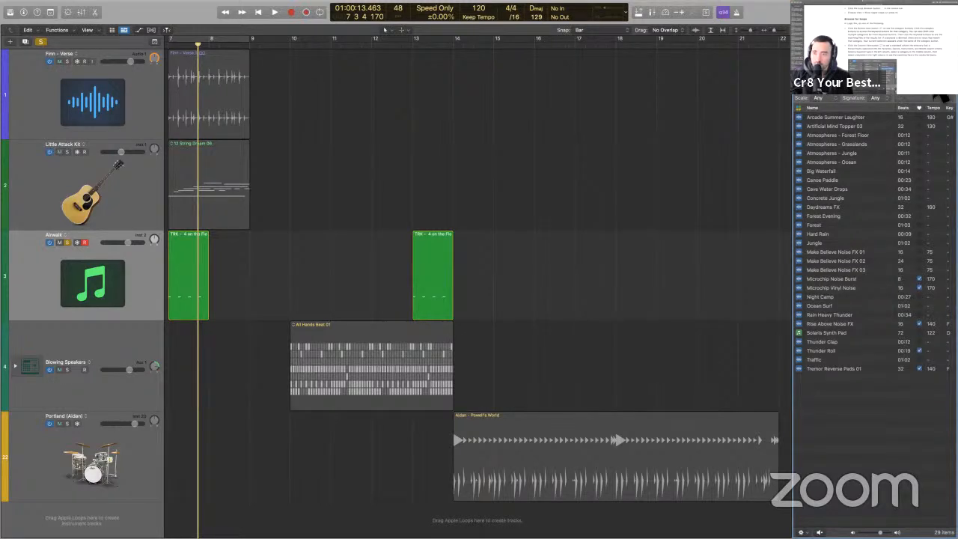
left_click(846, 118)
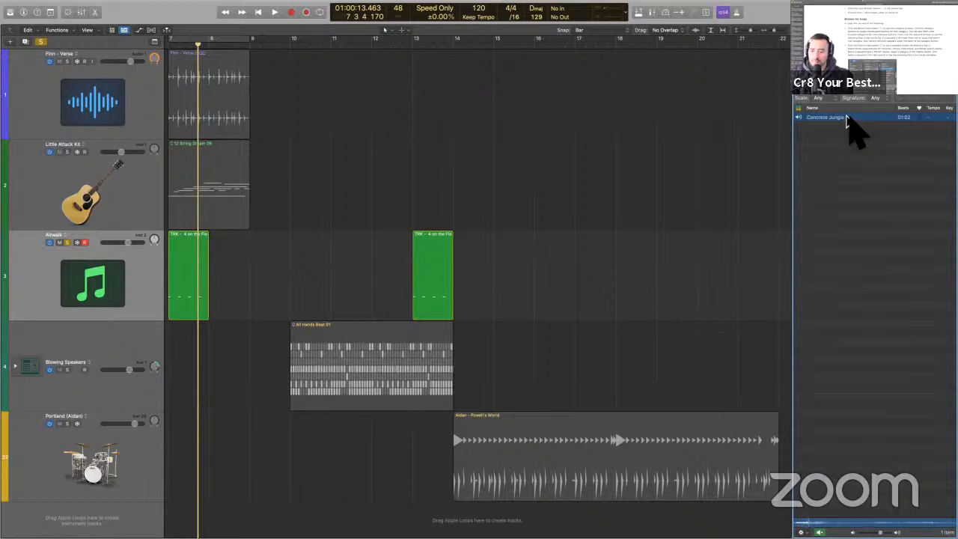
left_click(847, 118)
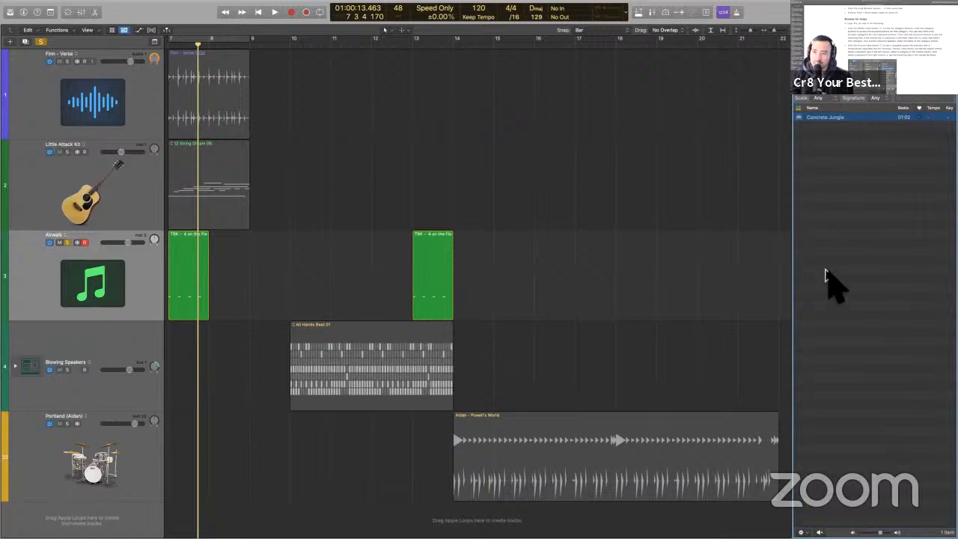
left_click(802, 532)
key("Escape")
- Read the Button View and Column View instructions in the user guide PDF and return to Logic Pro
key("ctrl+Right")
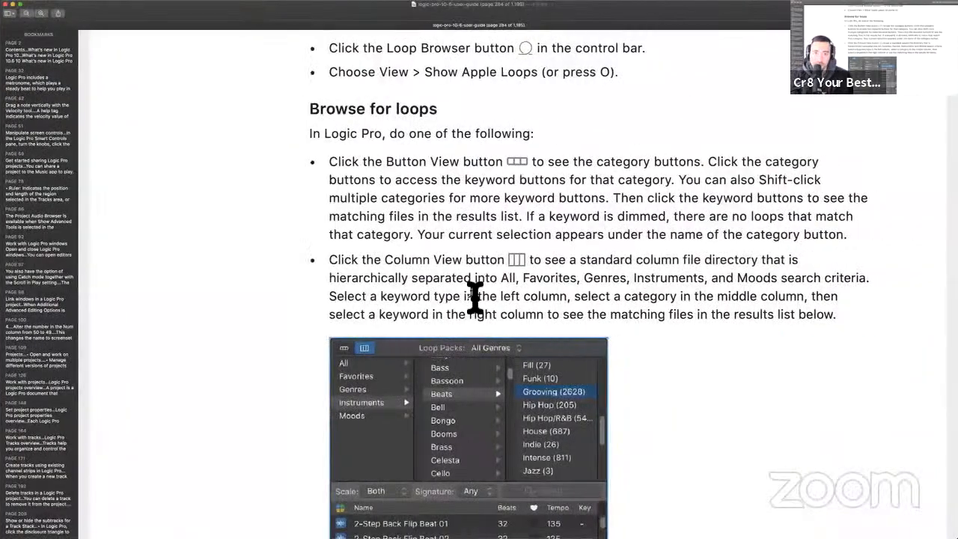
scroll(475, 298, "down", 3)
scroll(474, 296, "down", 1)
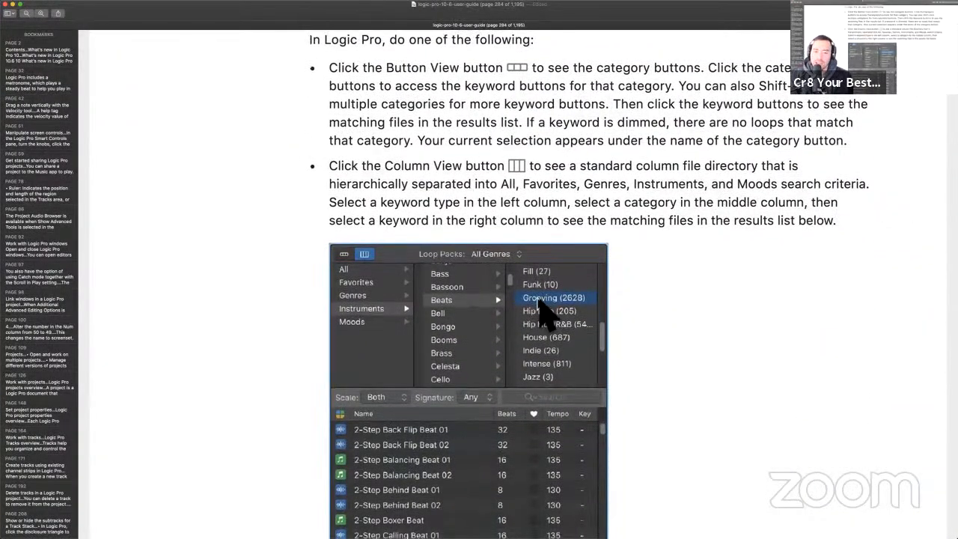
key("ctrl+Left")
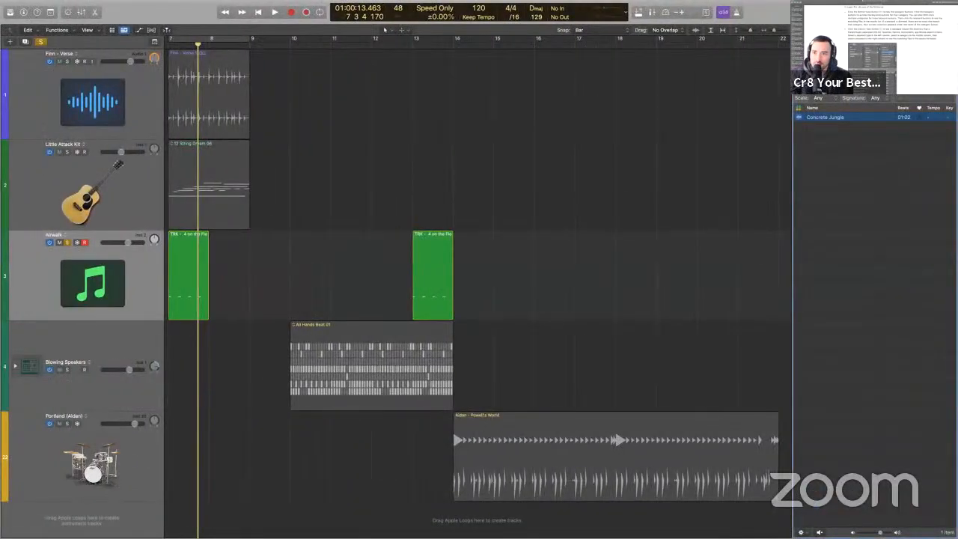
- Clear the loop search, narrow the loops with two keyword filters and reset the filters
left_click(945, 88)
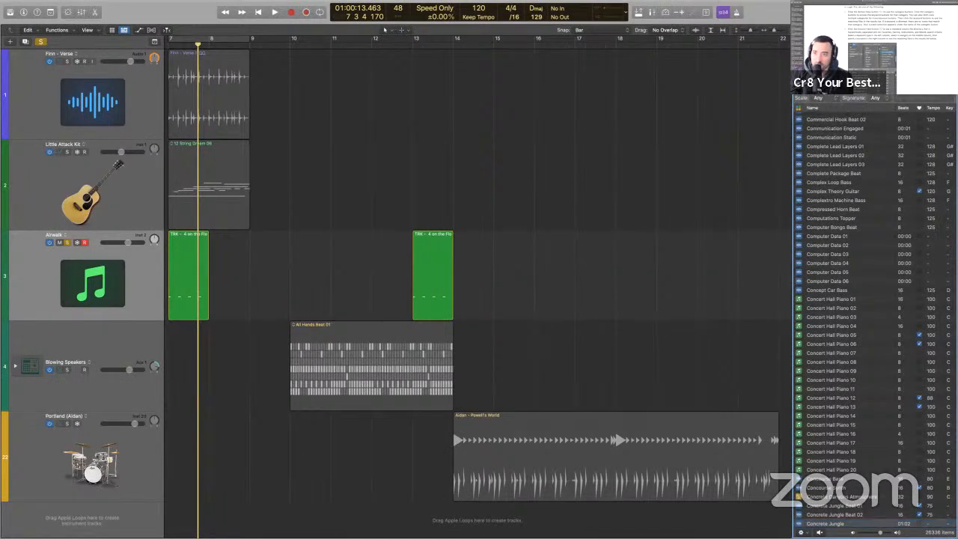
left_click(874, 74)
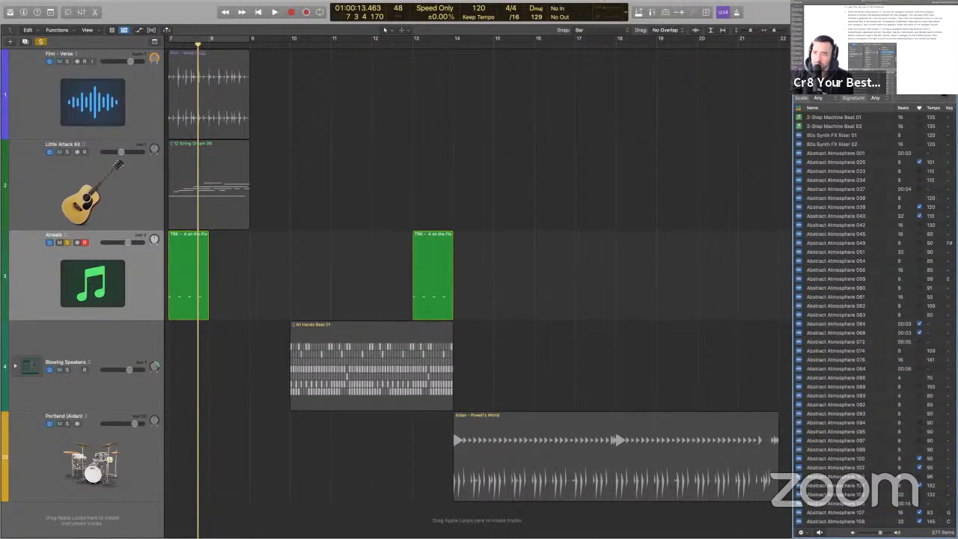
left_click(925, 82)
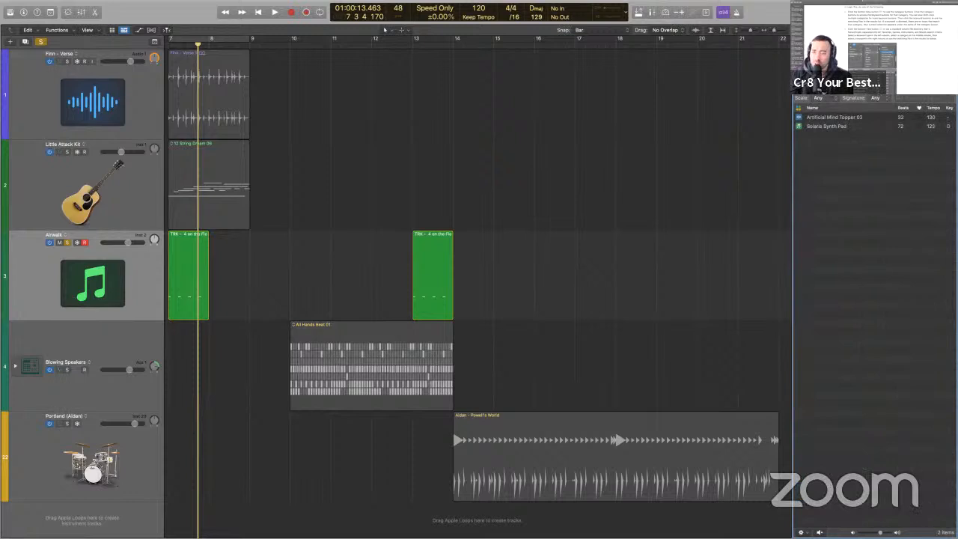
left_click(807, 69)
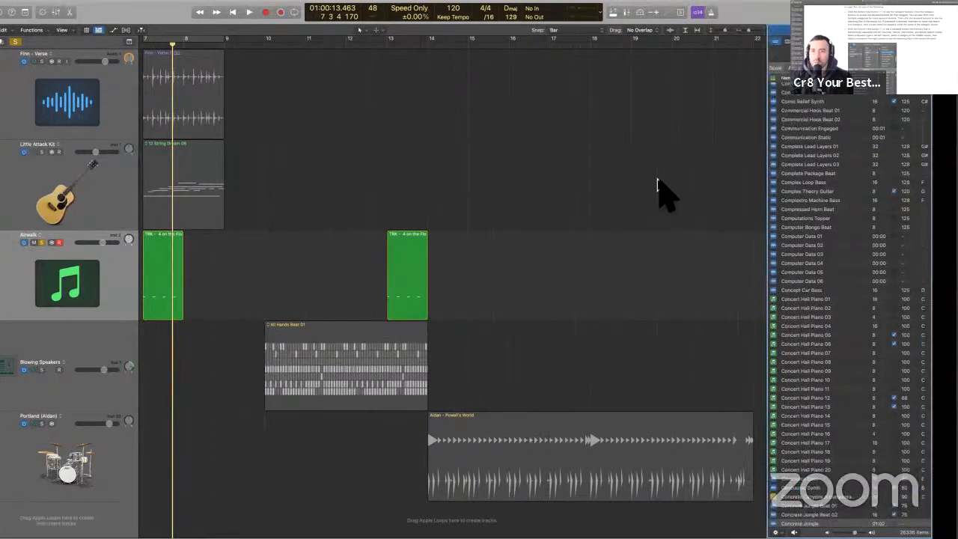
- Highlight the terms Button View and Column View in the user guide PDF and return to Logic Pro
key("ctrl+Right")
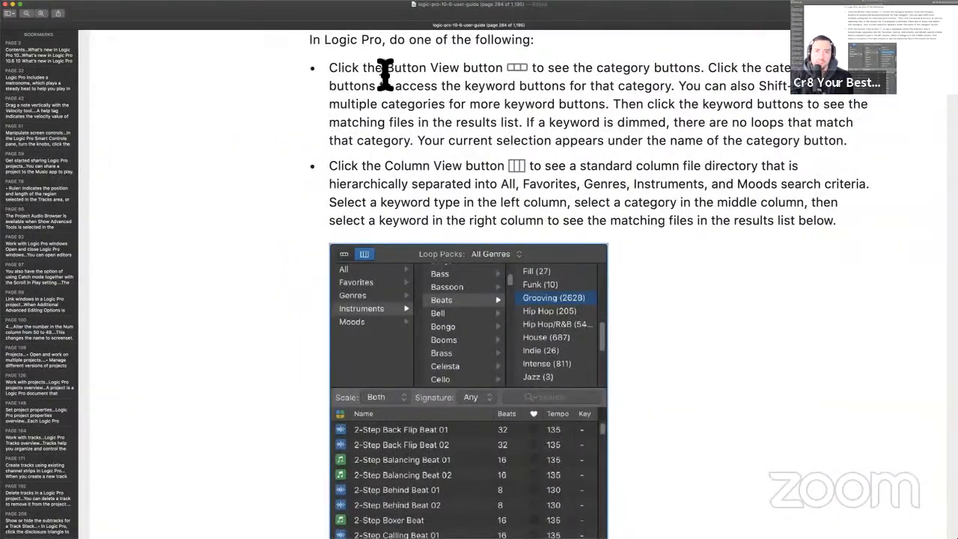
left_click_drag(385, 69, 471, 68)
left_click_drag(386, 166, 449, 168)
left_click_drag(385, 67, 468, 81)
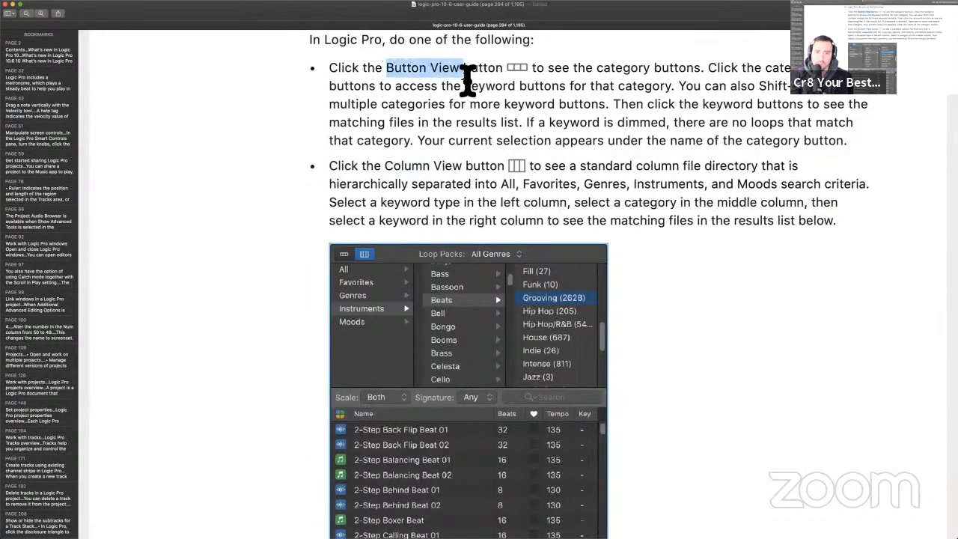
key("ctrl+super+h")
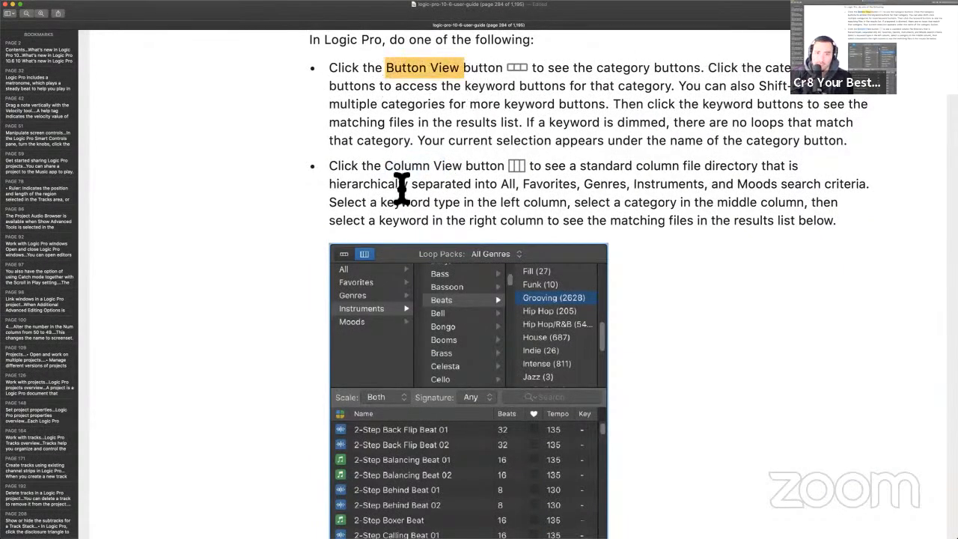
left_click_drag(386, 167, 465, 176)
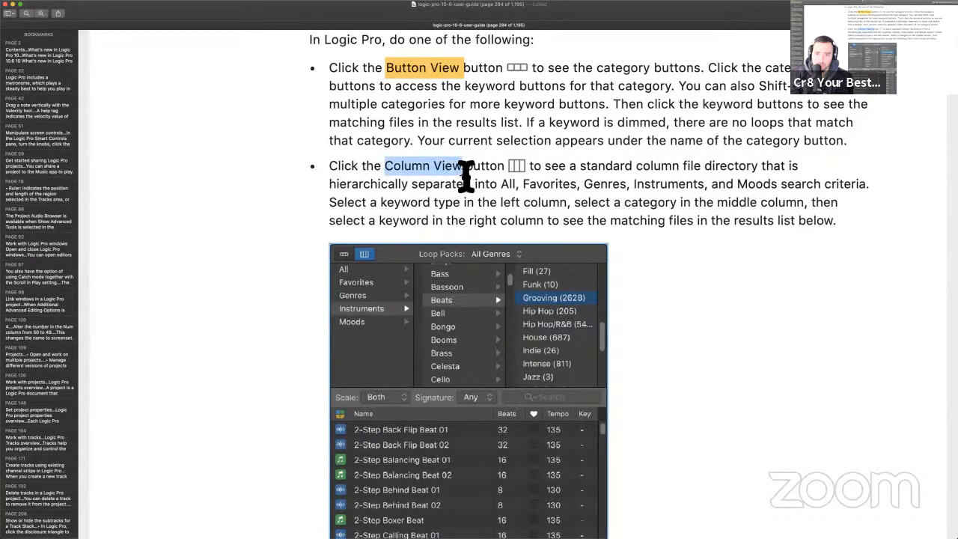
key("ctrl+super+h")
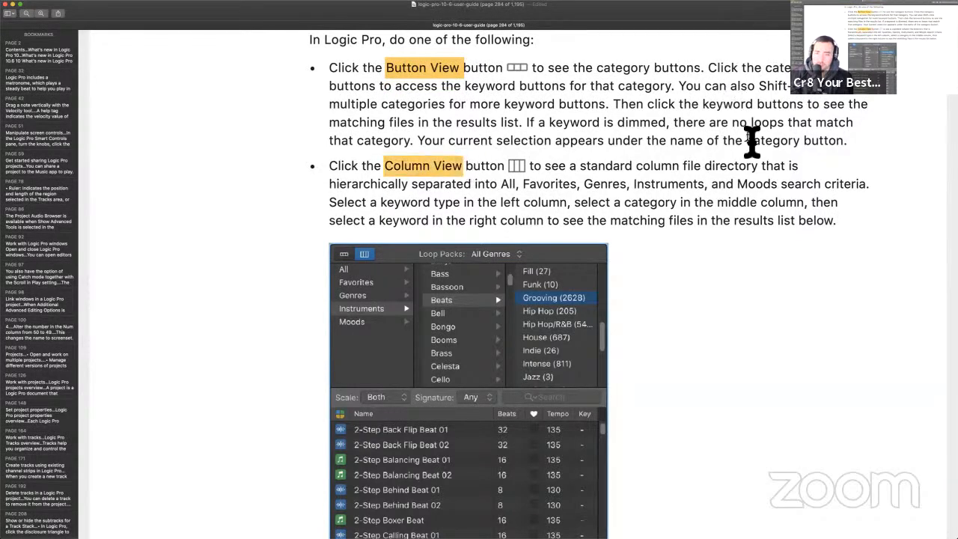
key("ctrl+Left")
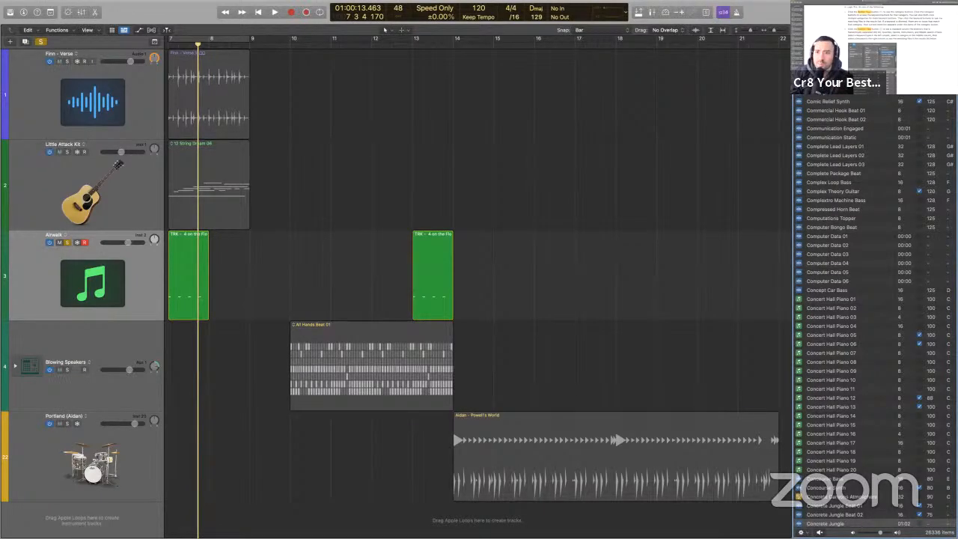
key("ctrl+Right")
key("ctrl+Left")
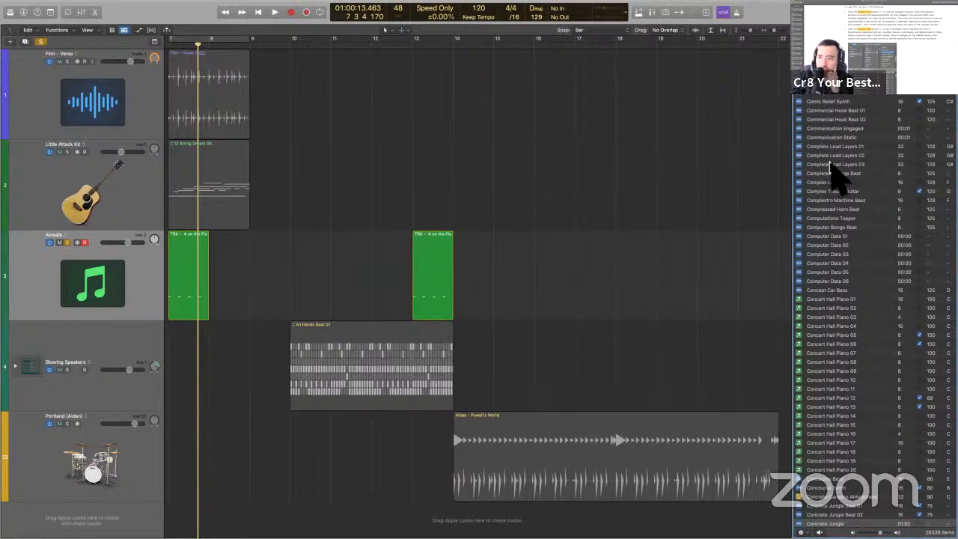
- Filter the loops to pianos, view the Loop Types options and bring back the unfiltered loop list
scroll(835, 179, "up", 3)
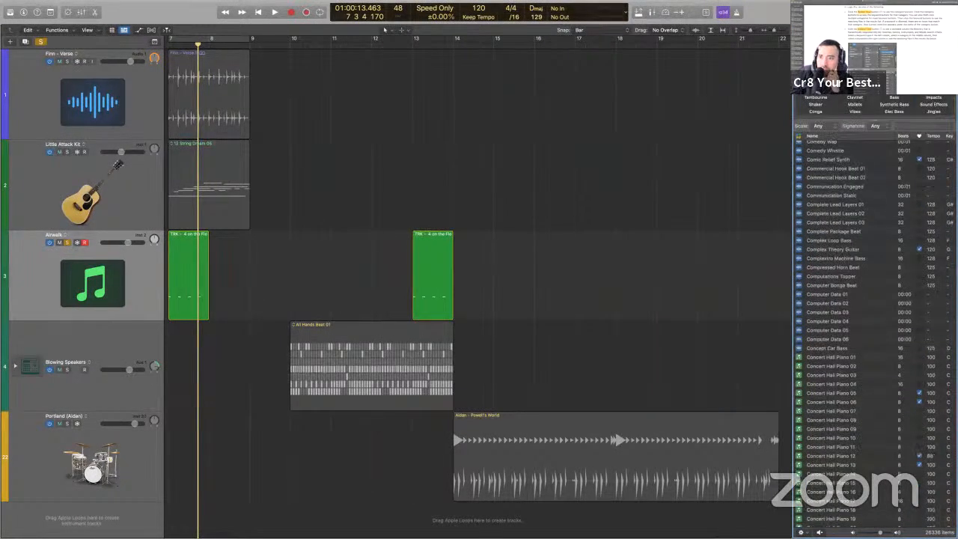
left_click(874, 105)
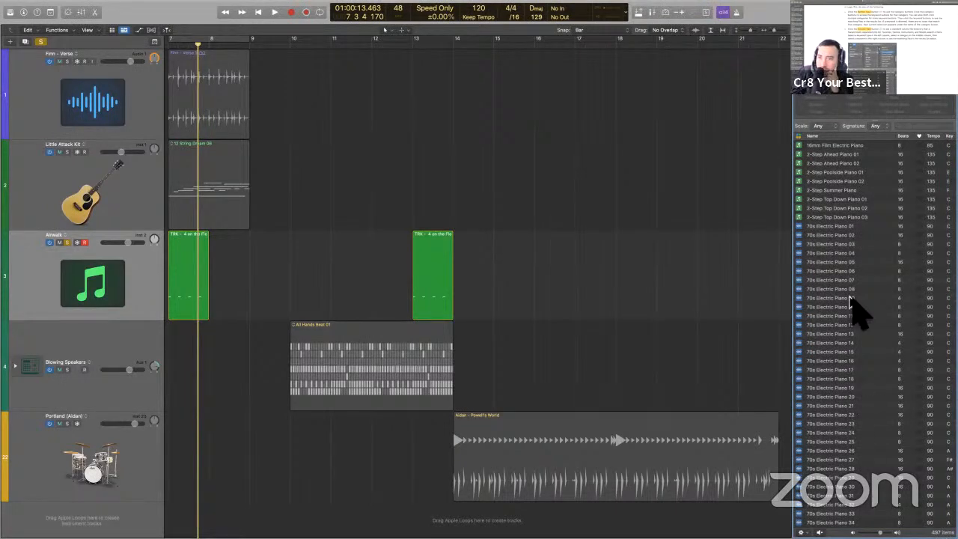
left_click(798, 135)
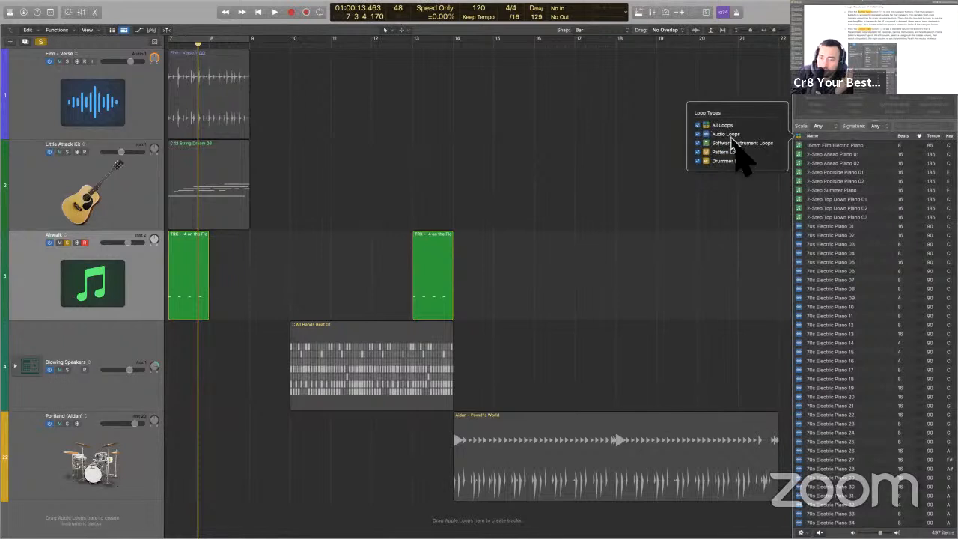
left_click(799, 139)
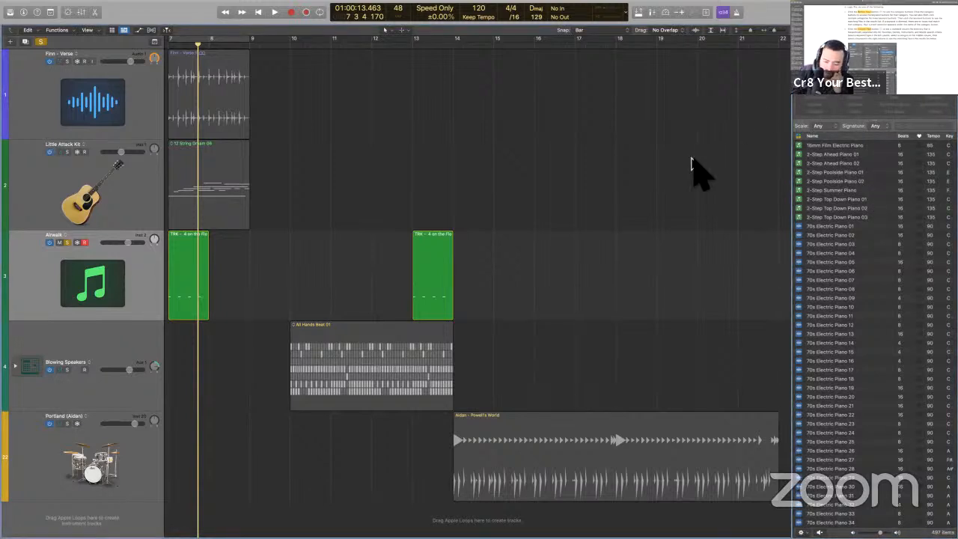
key("o")
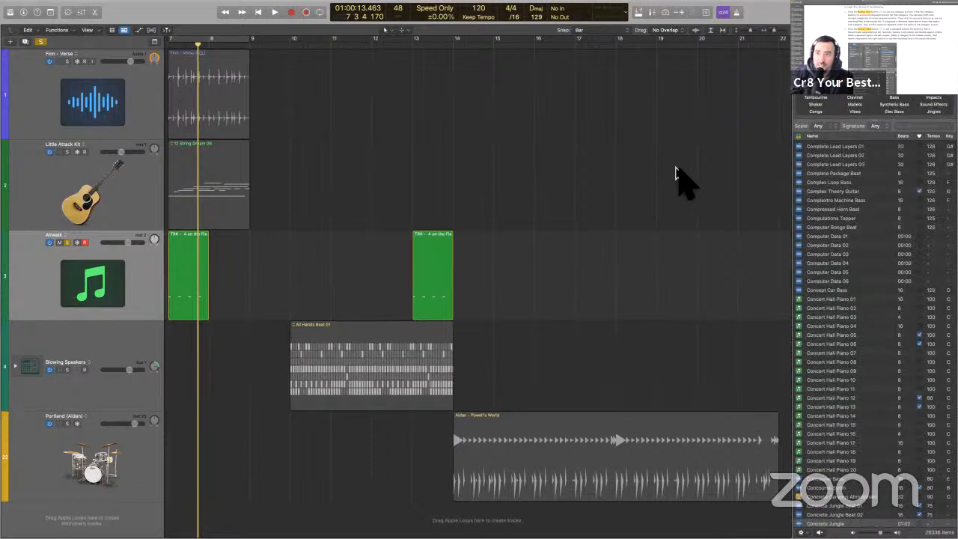
- View the available loop packs, read the Loop Pack section of the user guide PDF and return to Logic Pro
key("space")
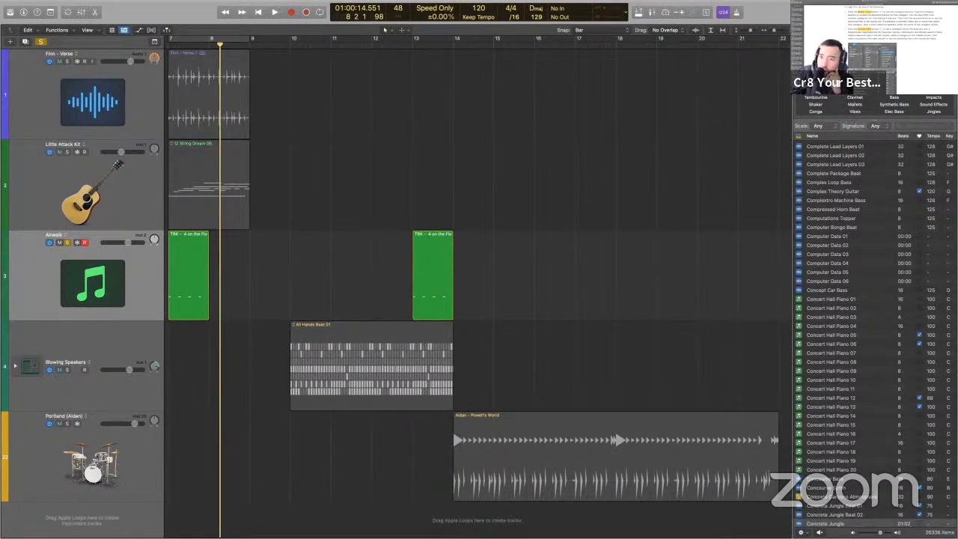
left_click(891, 68)
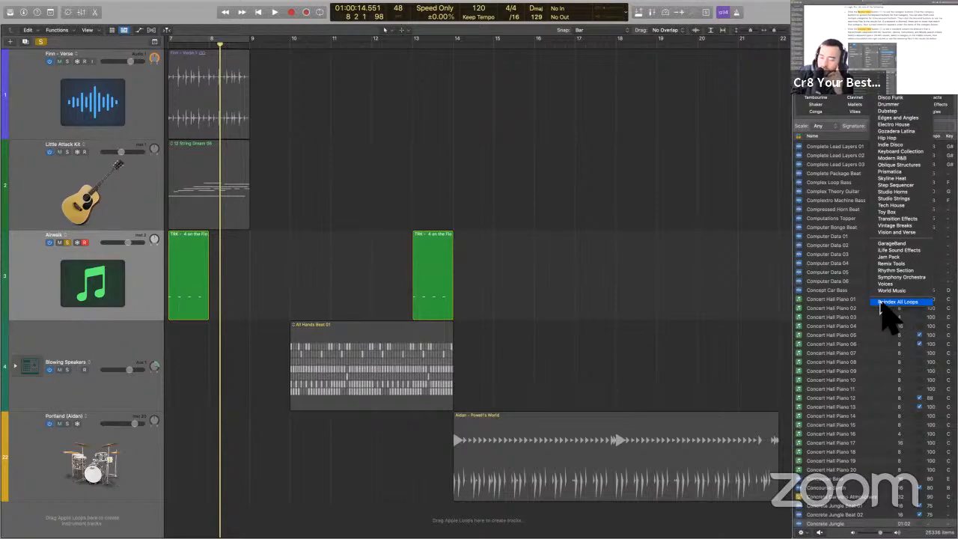
left_click(883, 302)
key("ctrl+Right")
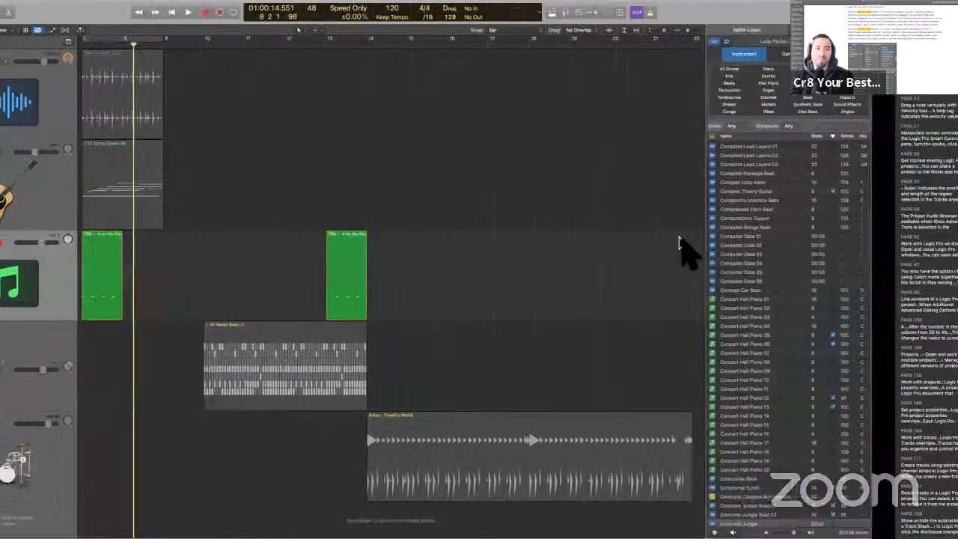
scroll(540, 258, "down", 10)
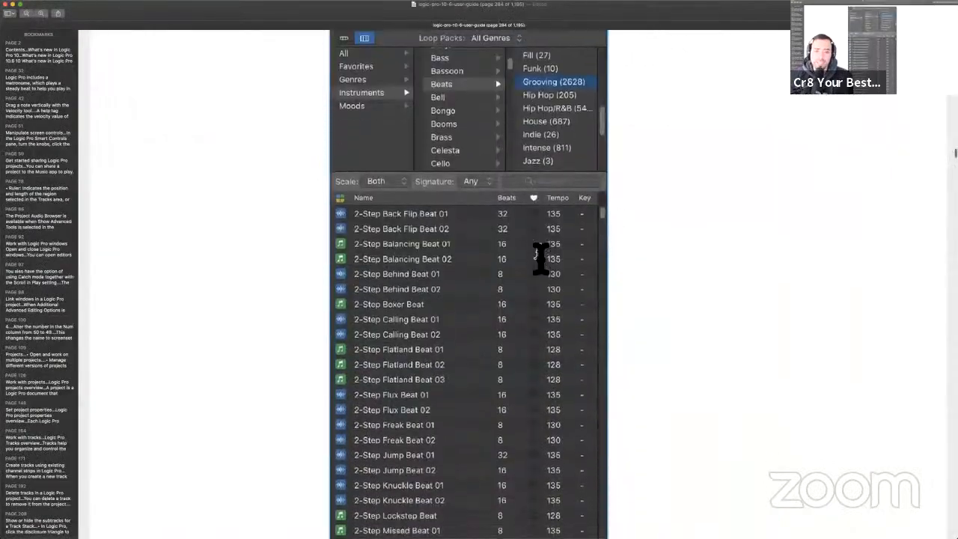
scroll(540, 258, "down", 5)
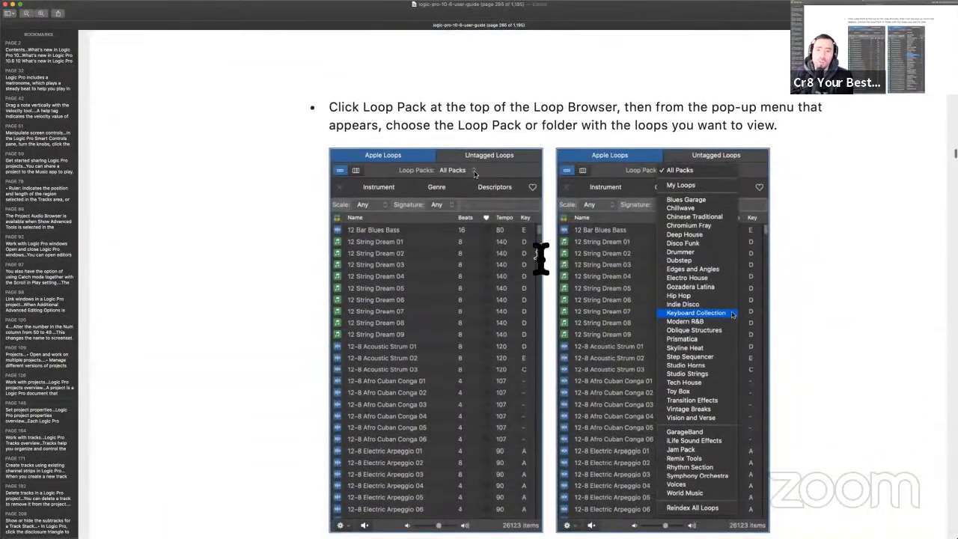
key("ctrl+Left")
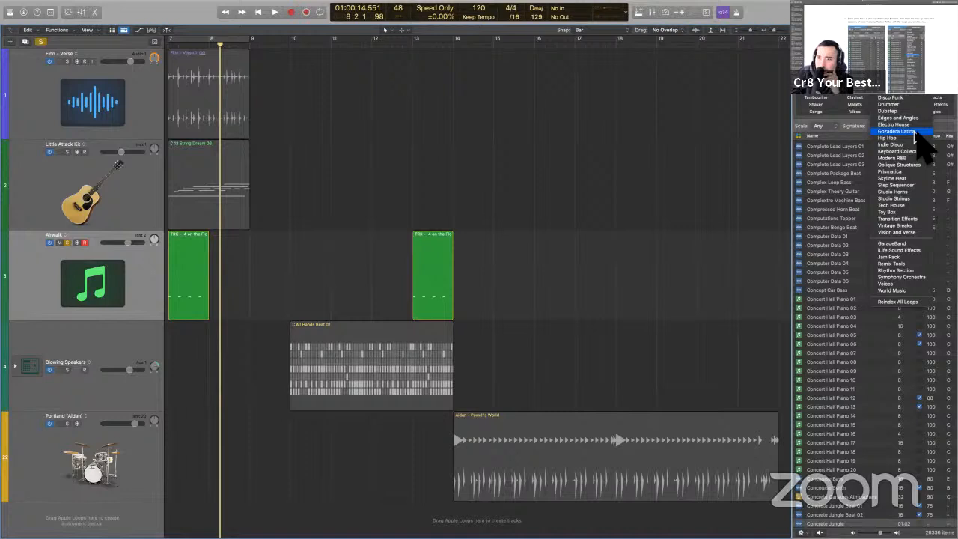
- Browse the Step Sequencer loop pack and switch the loop browser to the Vision and Verse pack
left_click(918, 198)
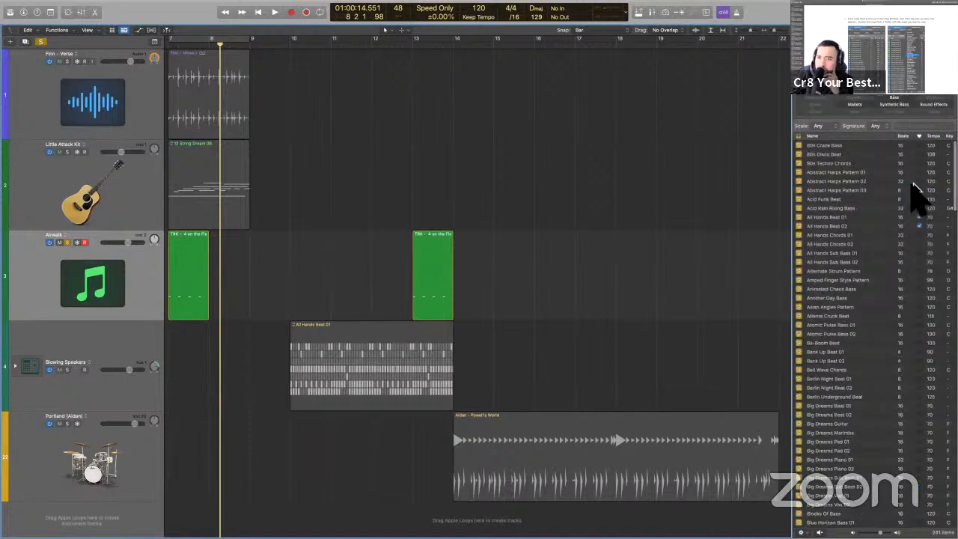
left_click(891, 90)
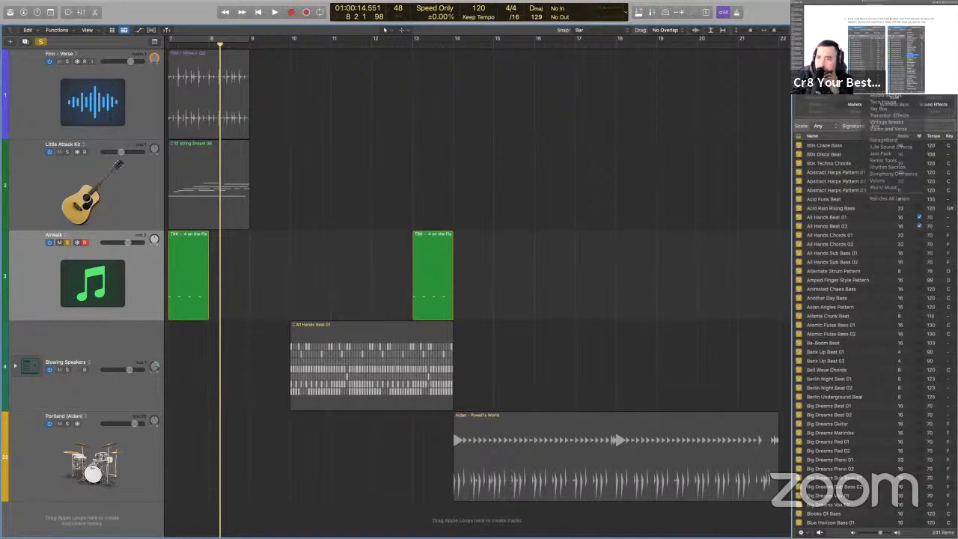
left_click(888, 129)
- Clear all regions and tracks from the project and open the dialog for creating new tracks
left_click(687, 273, "ctrl+alt")
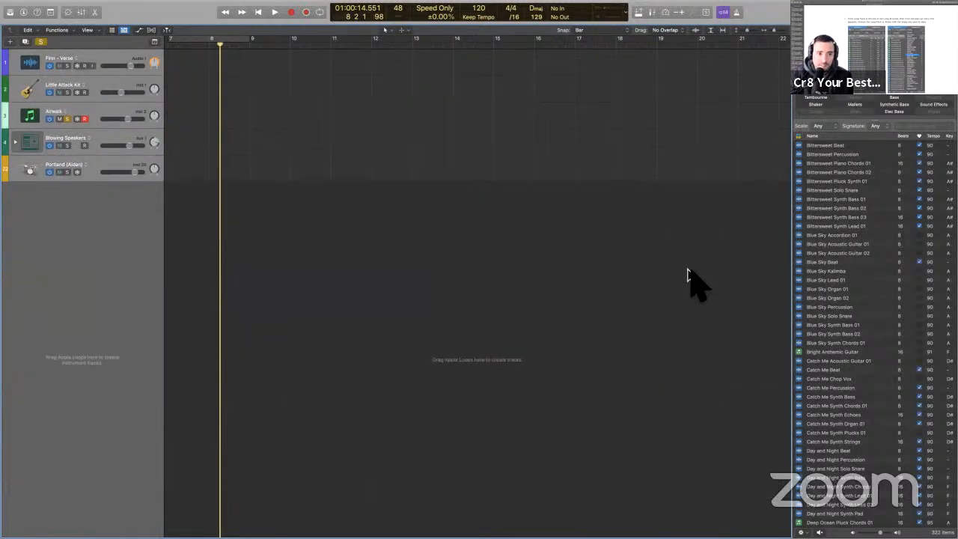
key("super+alt+n")
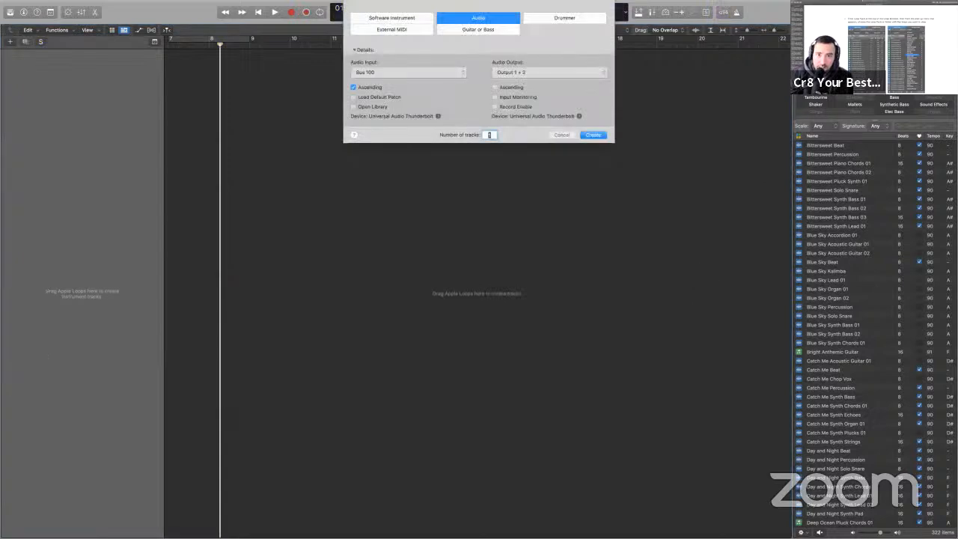
- Create one audio track and place the Bittersweet Piano Chords 01 loop on its own track at bar 8
key("Return")
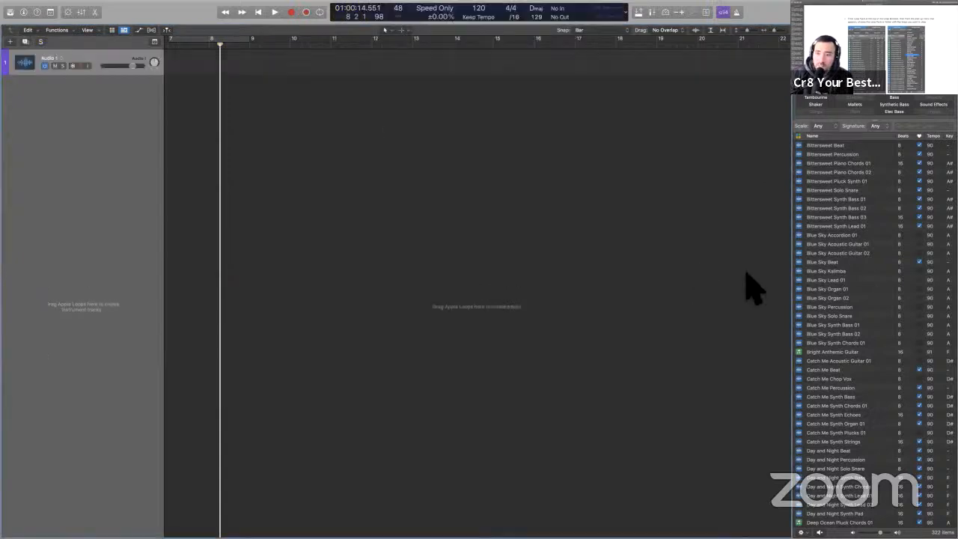
left_click(827, 165)
left_click_drag(827, 166, 224, 106)
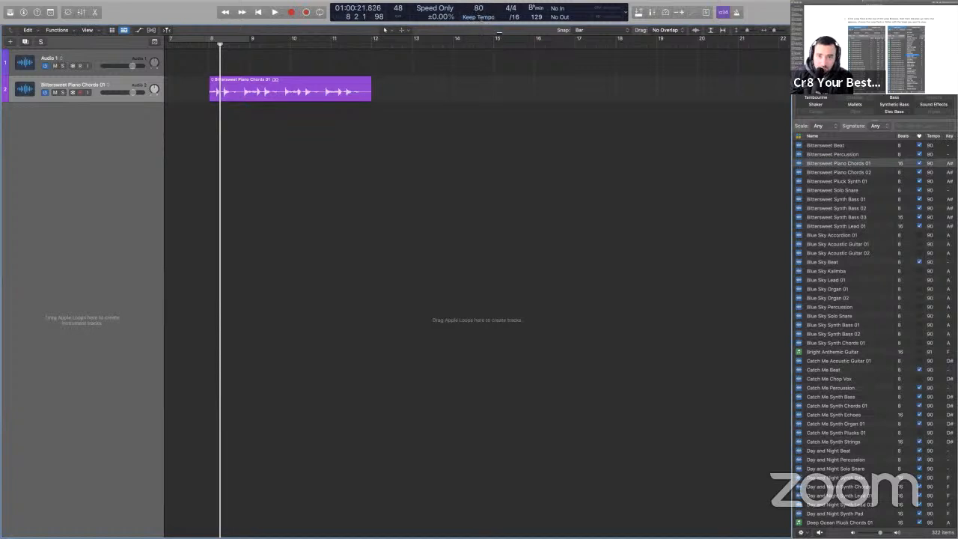
- Play the piano chords region and set the cycle range to match it, from bar 8 to bar 12
left_click(341, 84)
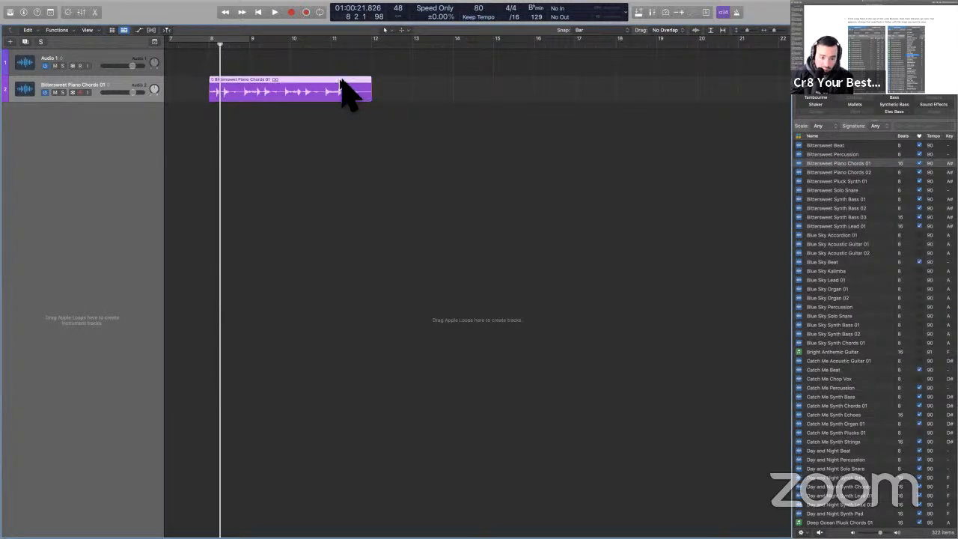
left_click_drag(434, 178, 257, 72)
key("space")
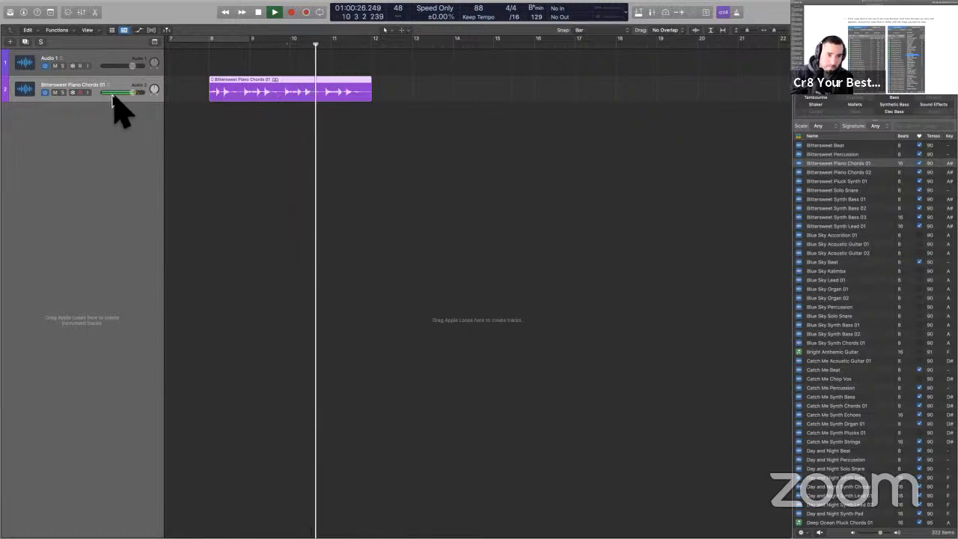
key("super+u")
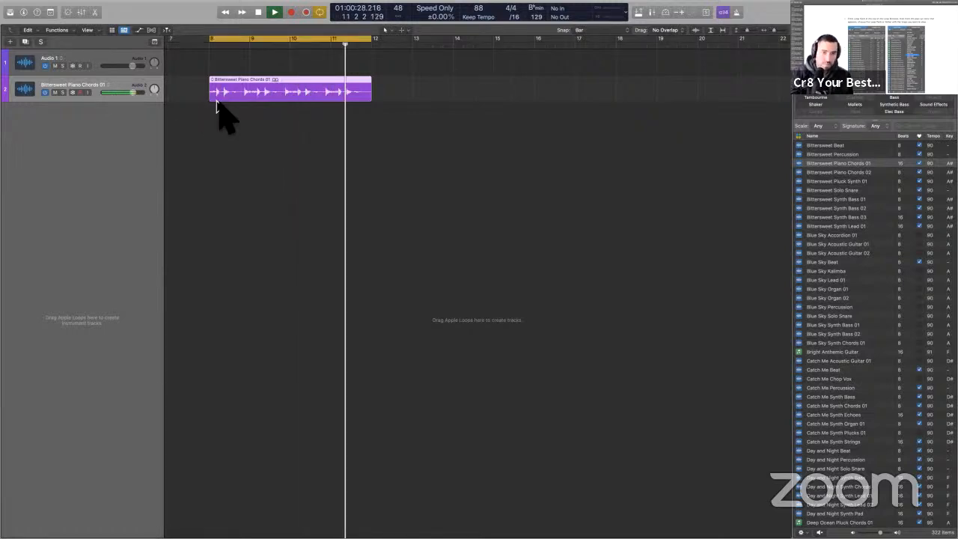
key("space")
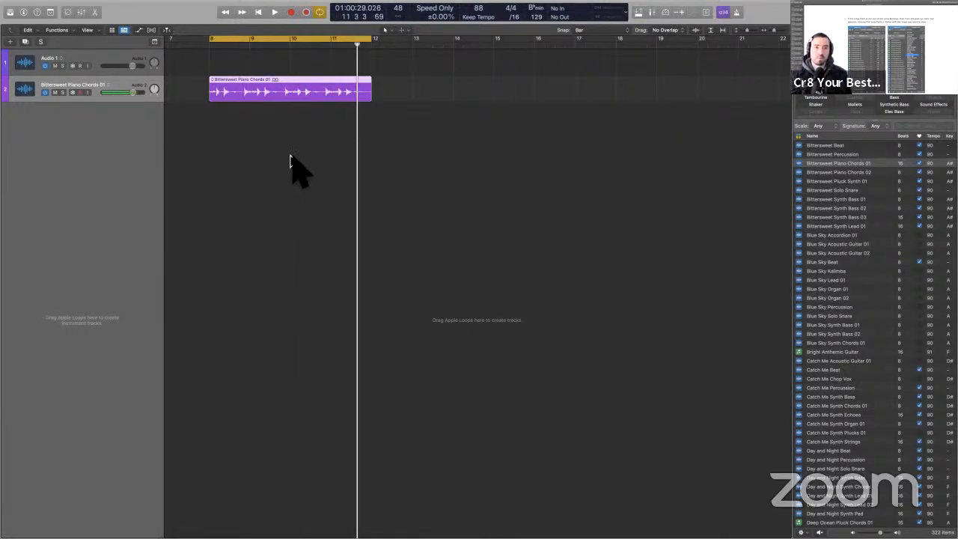
- Add the Bittersweet Beat loop on a new track at bar 8, repeat it once to fill the cycle range, and play both tracks
left_click(812, 146)
left_click_drag(812, 146, 188, 140)
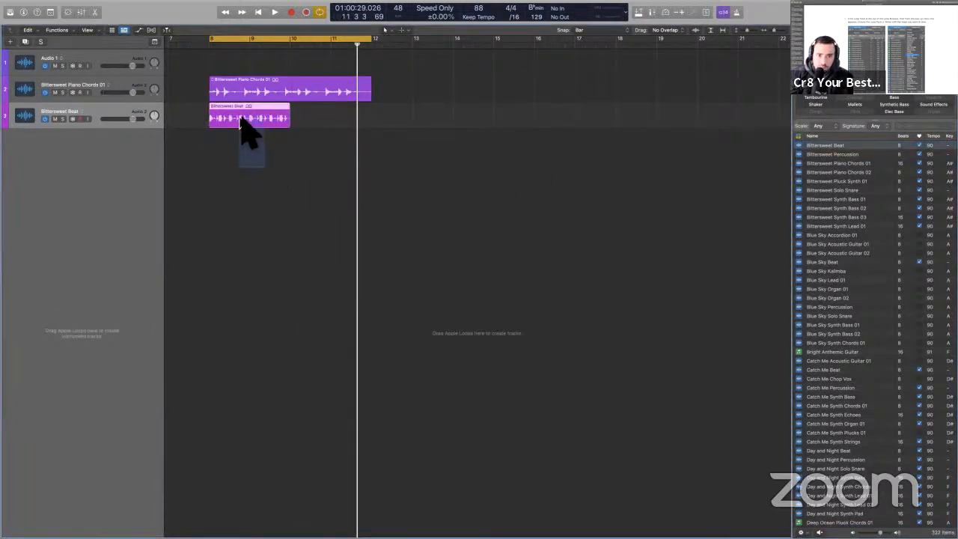
key("super+r")
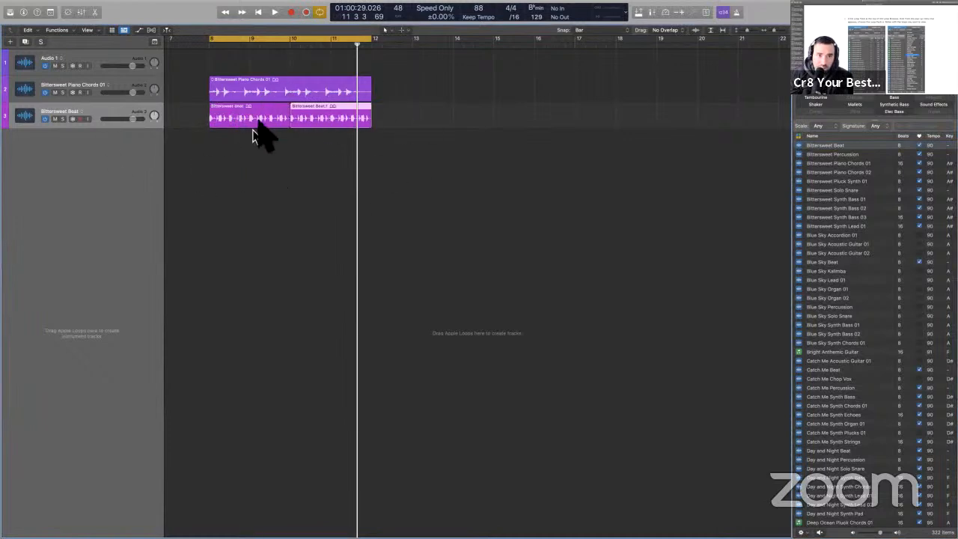
key("space")
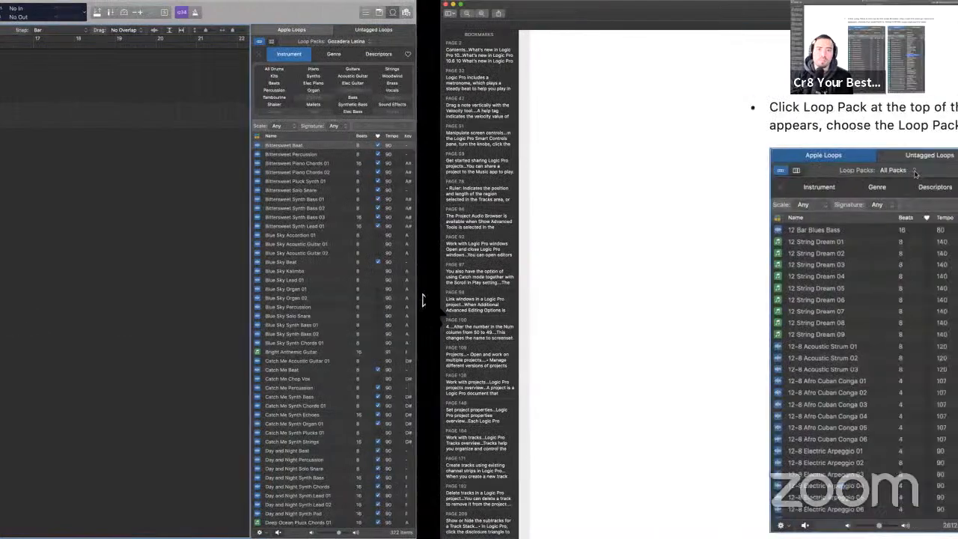
- Switch to the Logic Pro user guide PDF and read how to clear keywords, search loops by name, filter by loop type and clear recent searches
scroll(425, 303, "down", 5)
scroll(424, 297, "down", 15)
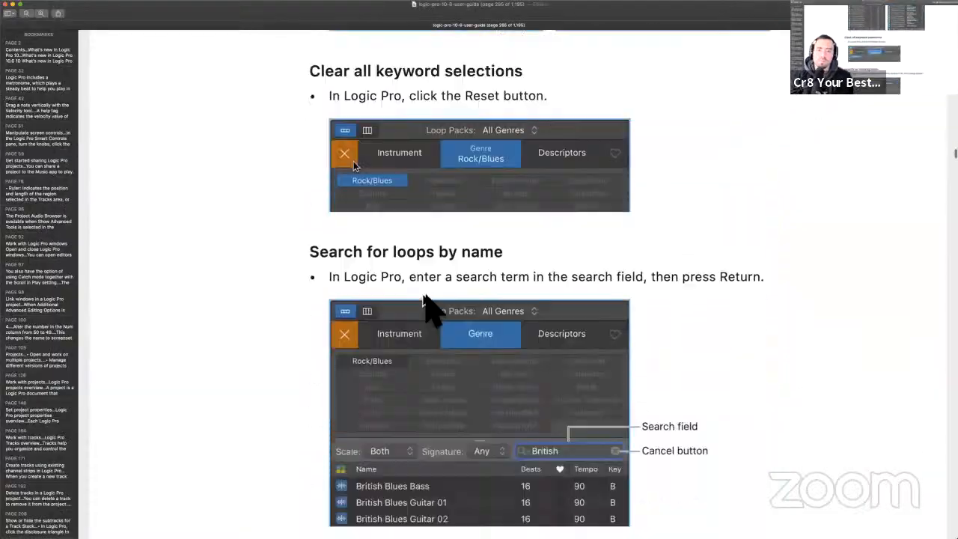
scroll(427, 303, "down", 3)
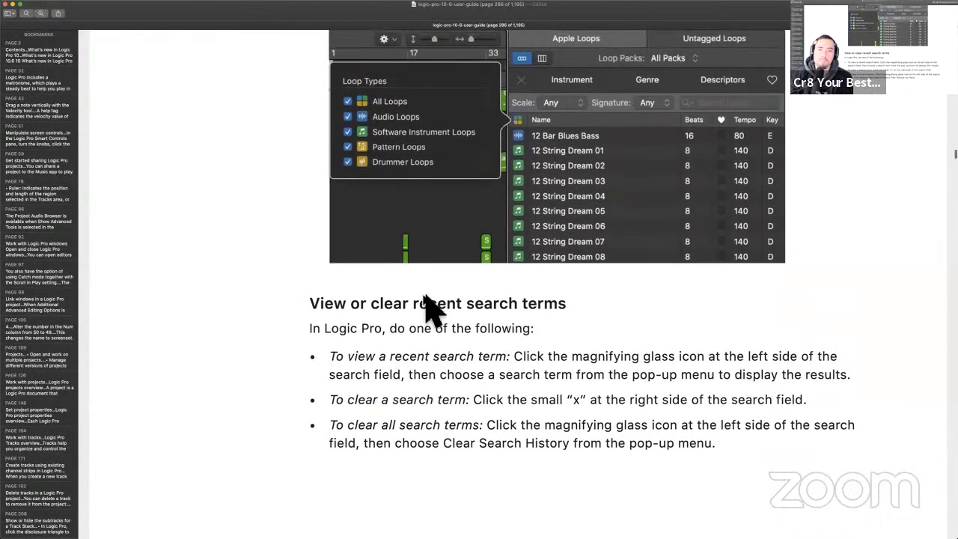
key("ctrl+Left")
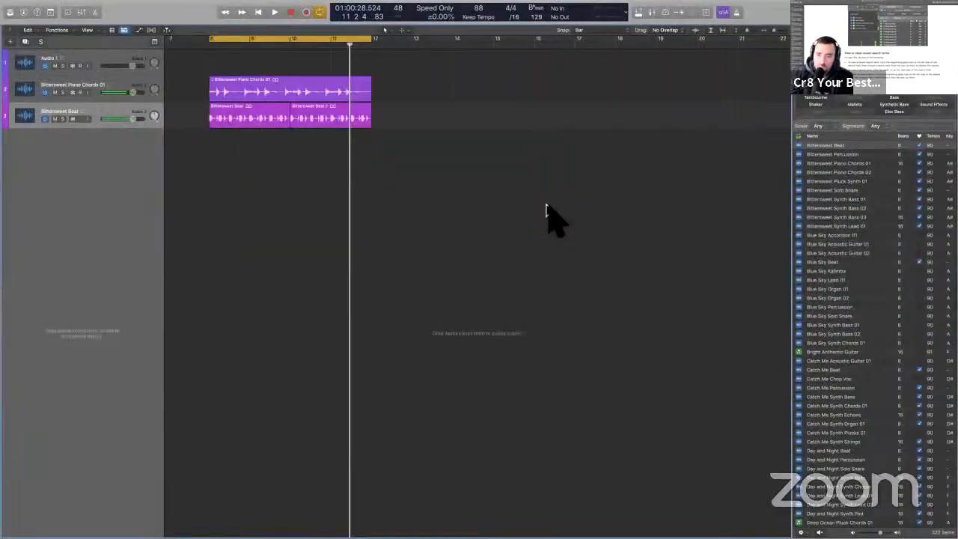
key("ctrl+Right")
scroll(555, 171, "up", 3)
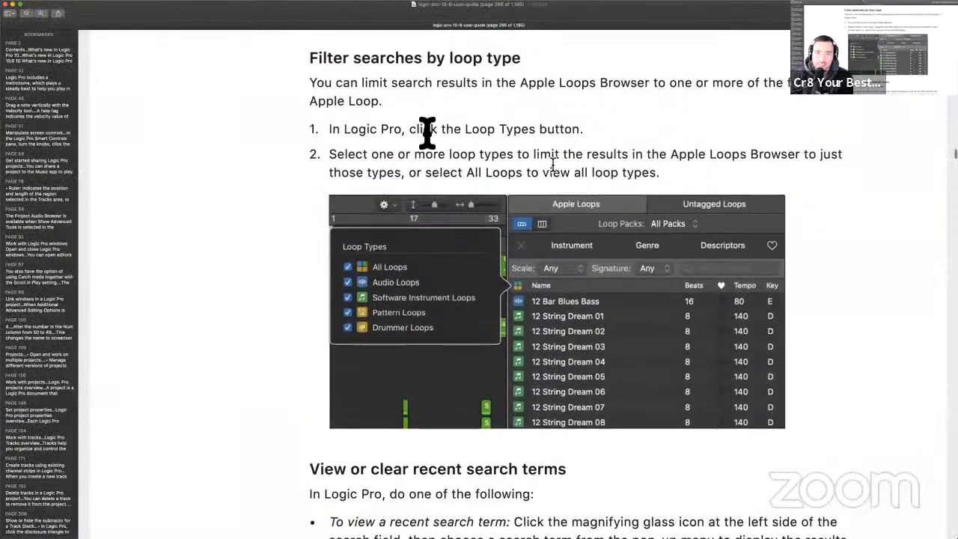
scroll(539, 274, "down", 3)
scroll(539, 283, "down", 3)
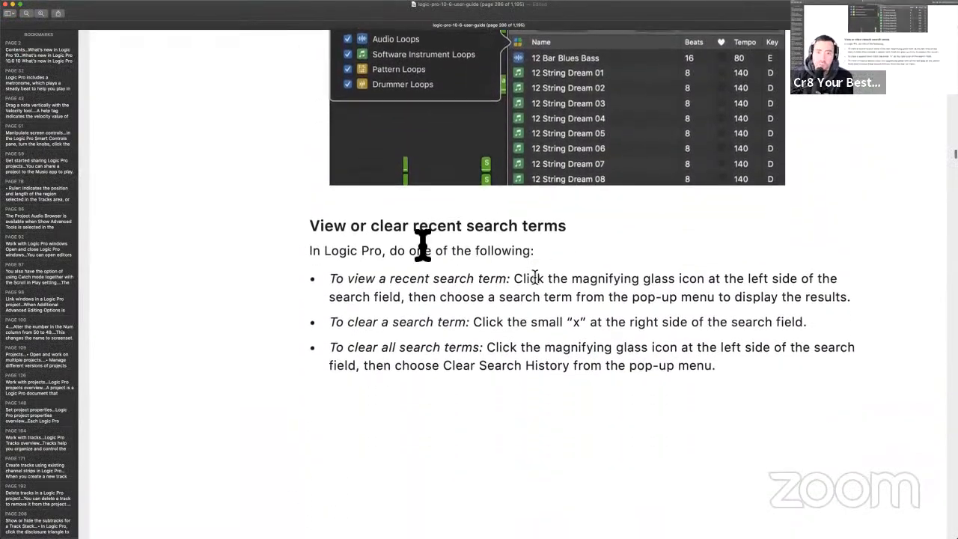
left_click_drag(310, 225, 592, 229)
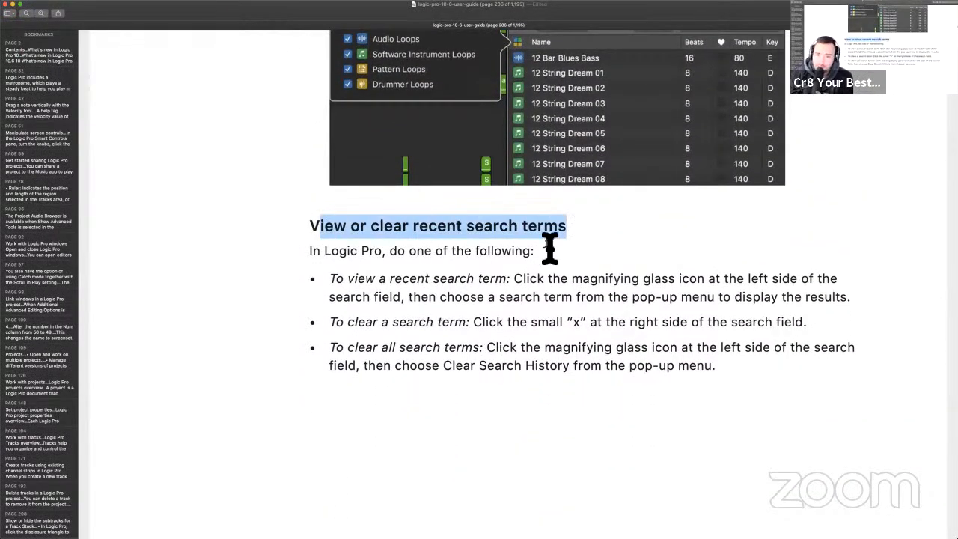
scroll(550, 248, "down", 10)
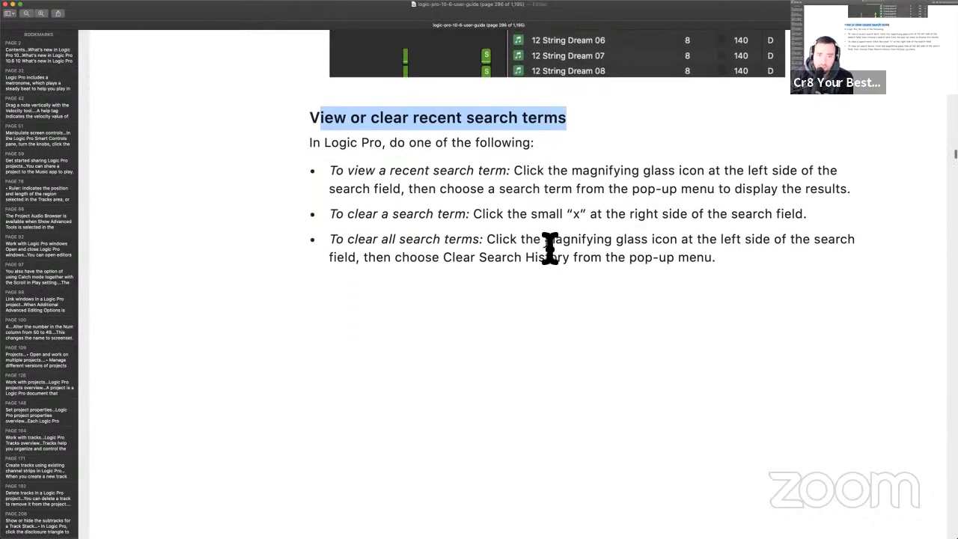
scroll(550, 248, "down", 10)
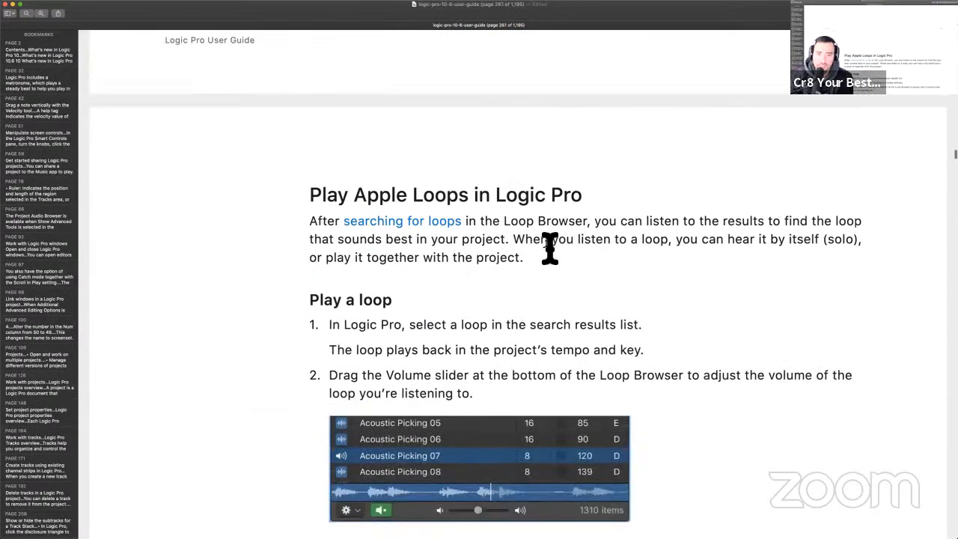
- Read the "Play Apple Loops in Logic Pro" introduction and the "Play a loop" instructions in the user guide
left_click_drag(310, 134, 624, 135)
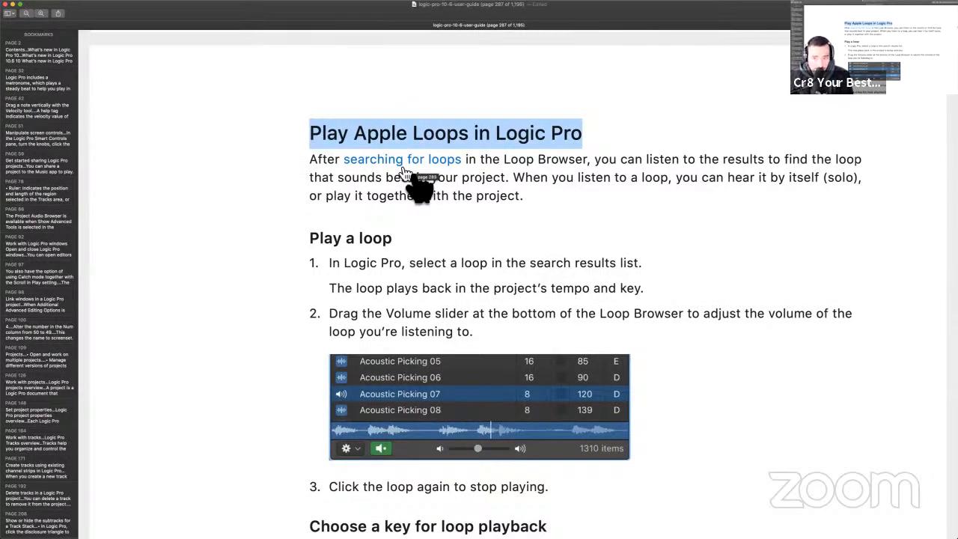
left_click_drag(609, 160, 822, 180)
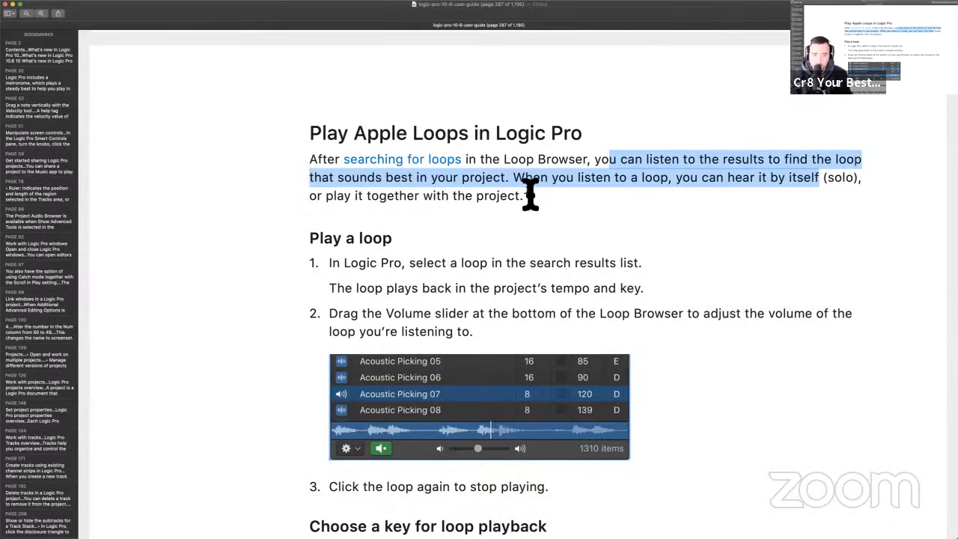
scroll(539, 283, "down", 3)
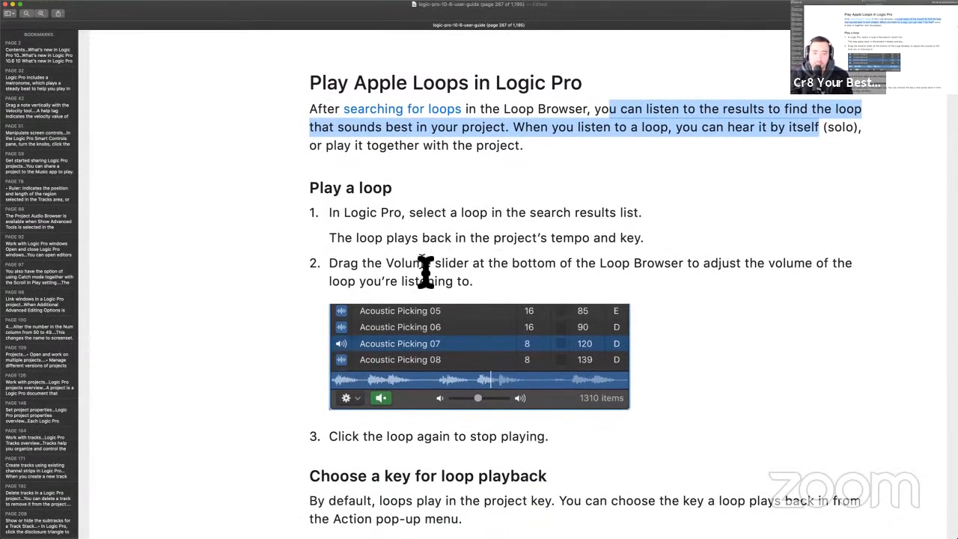
left_click_drag(367, 214, 561, 212)
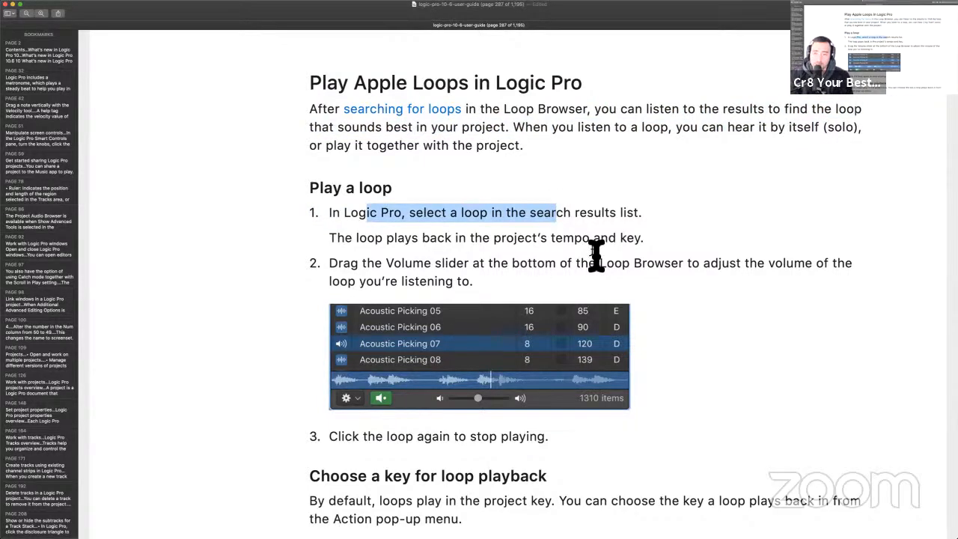
key("ctrl+Left")
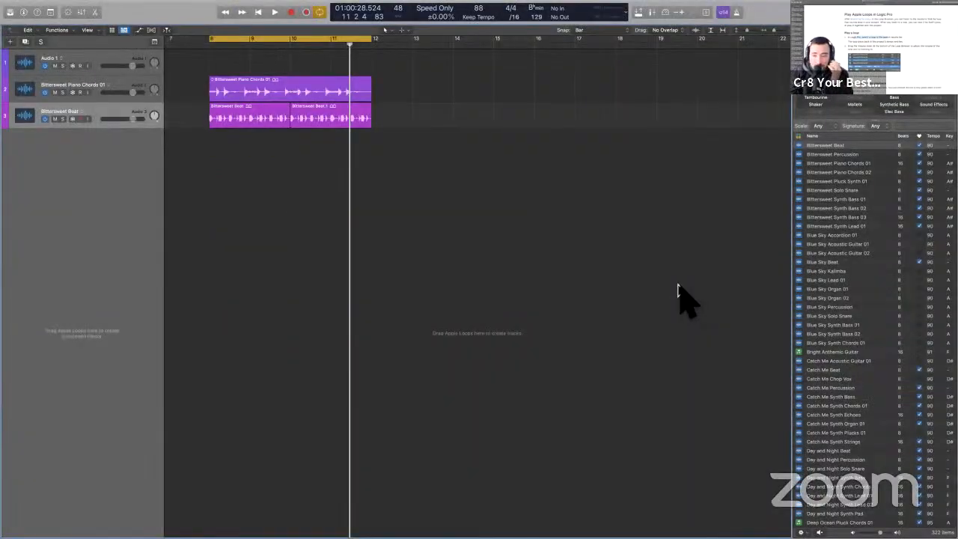
key("ctrl+Right")
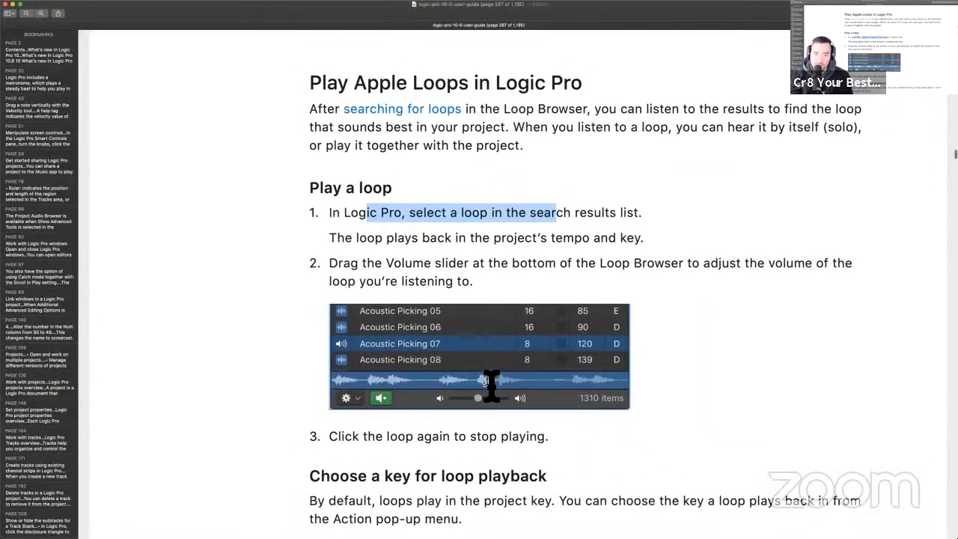
- Back in the Logic Pro project, review the Loop Browser's playback key options and the project's key signature choices
key("ctrl+Left")
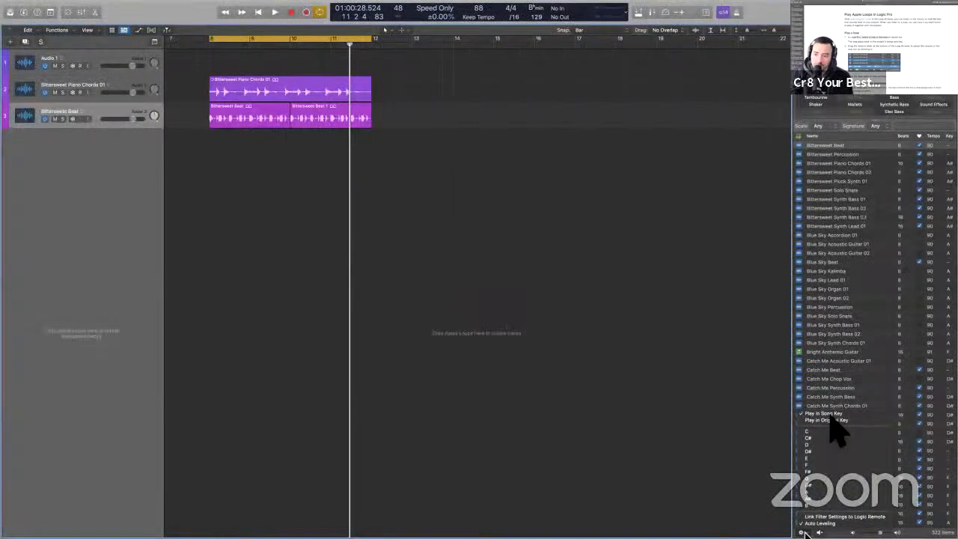
right_click(831, 416)
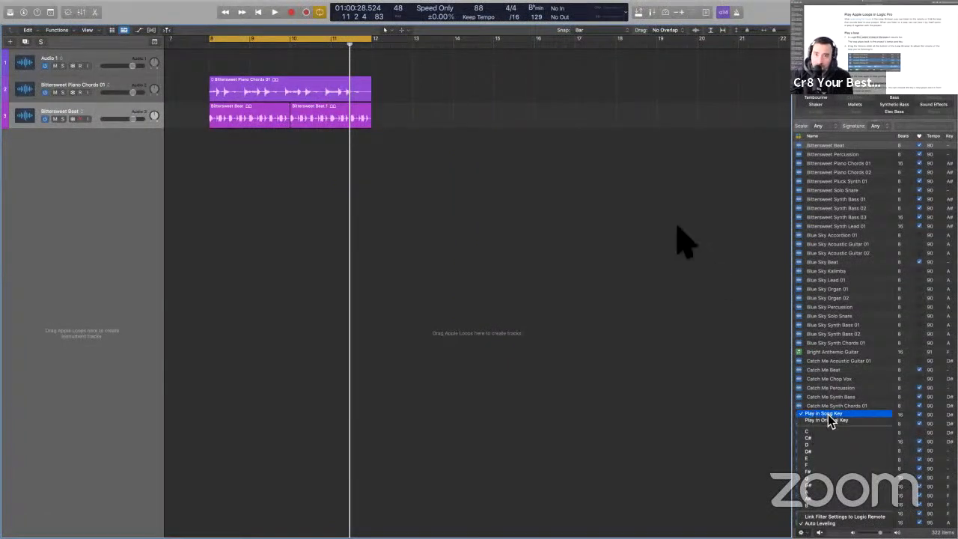
left_click(812, 421)
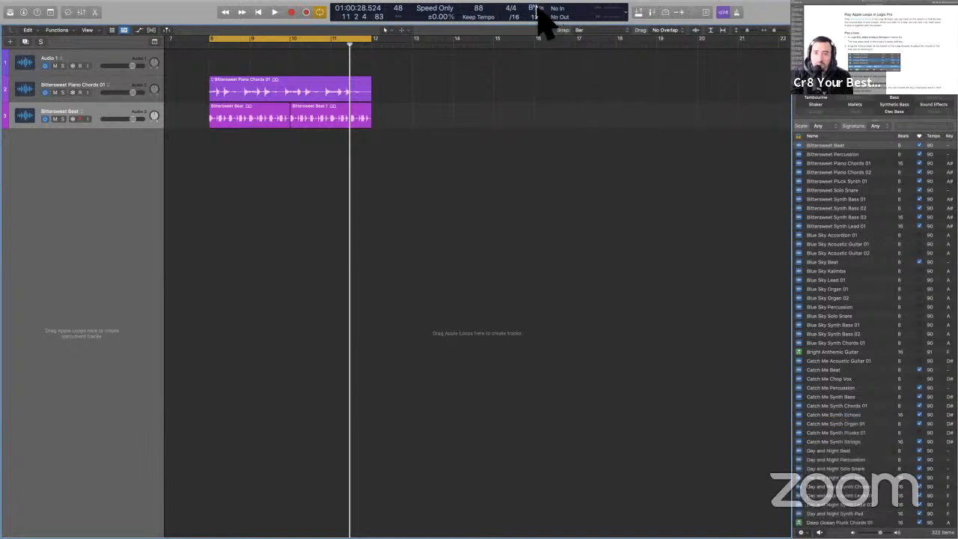
left_click(537, 7)
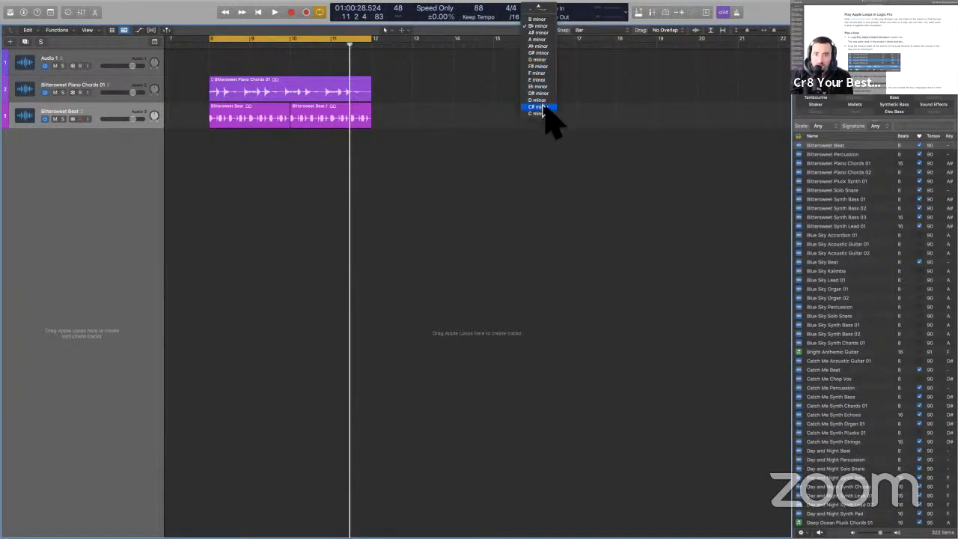
mouse_move(544, 8)
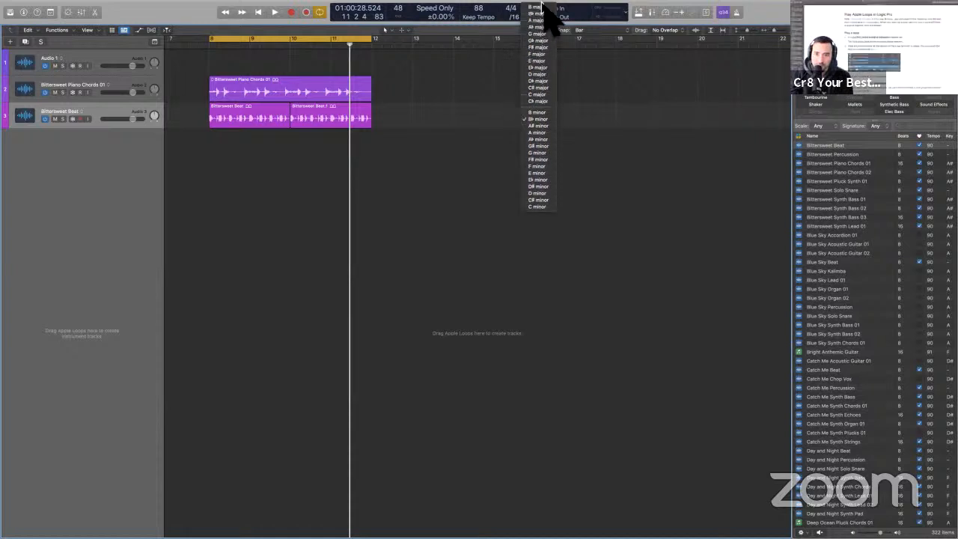
left_click(634, 145)
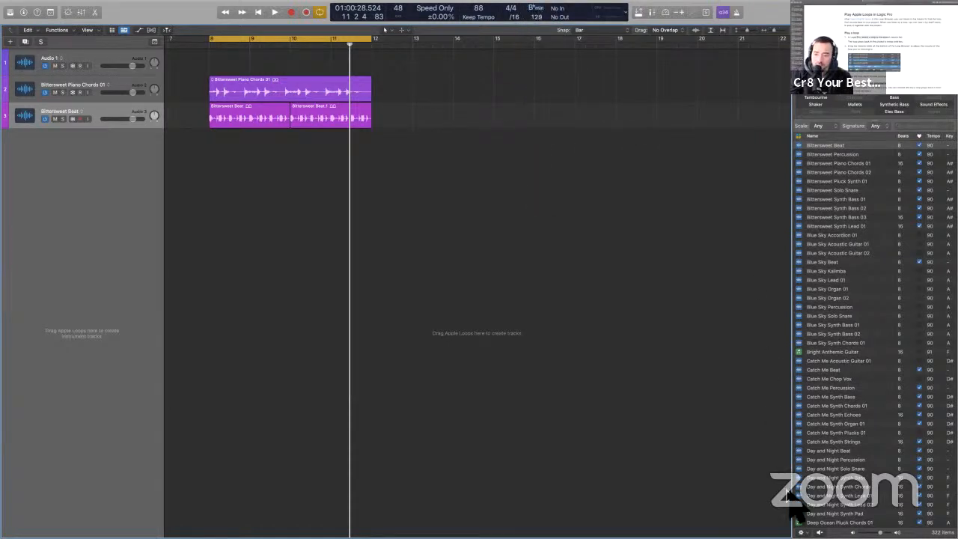
left_click(802, 531)
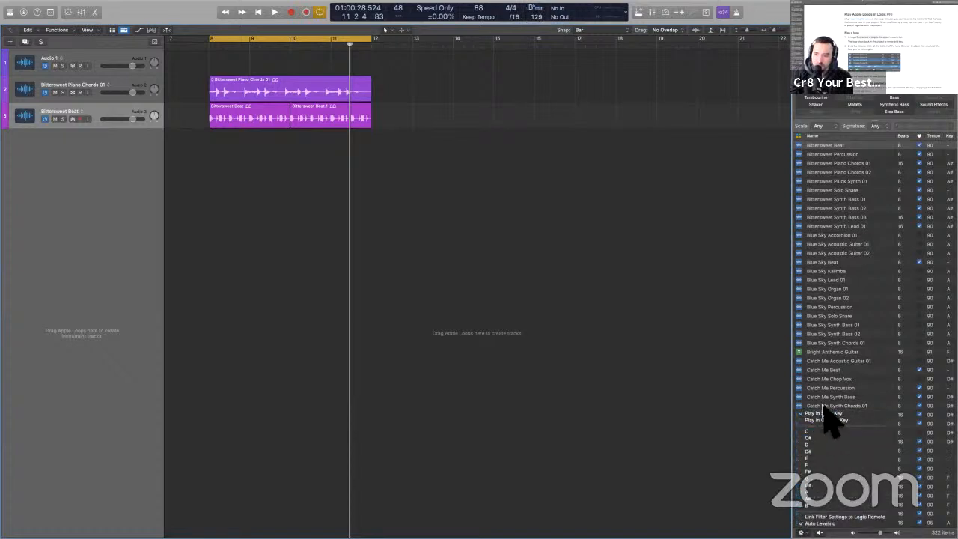
left_click(697, 337)
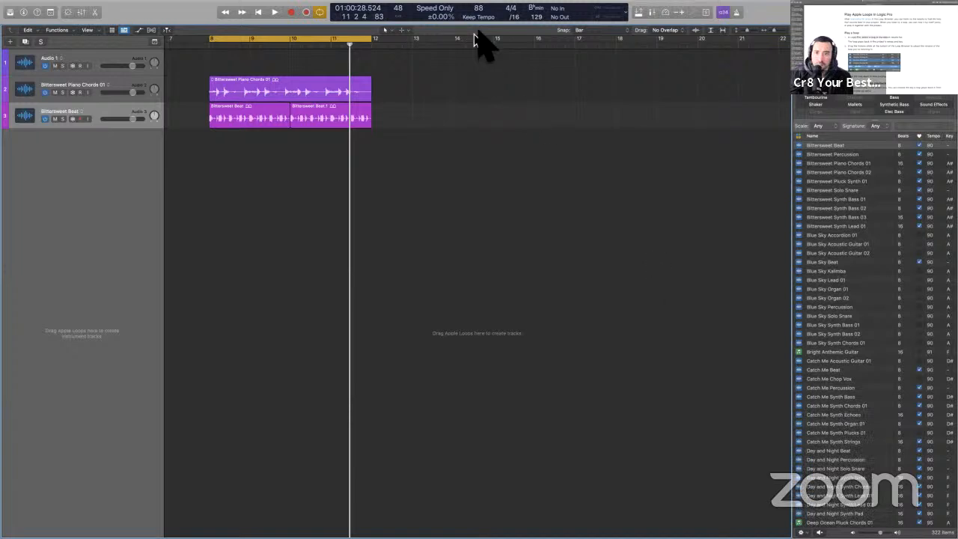
- Set the project tempo to 100 and play the cycled piano chords and beat at that tempo
mouse_move(479, 9)
left_mouse_down()
mouse_move(479, 0)
mouse_move(482, 9)
left_mouse_up()
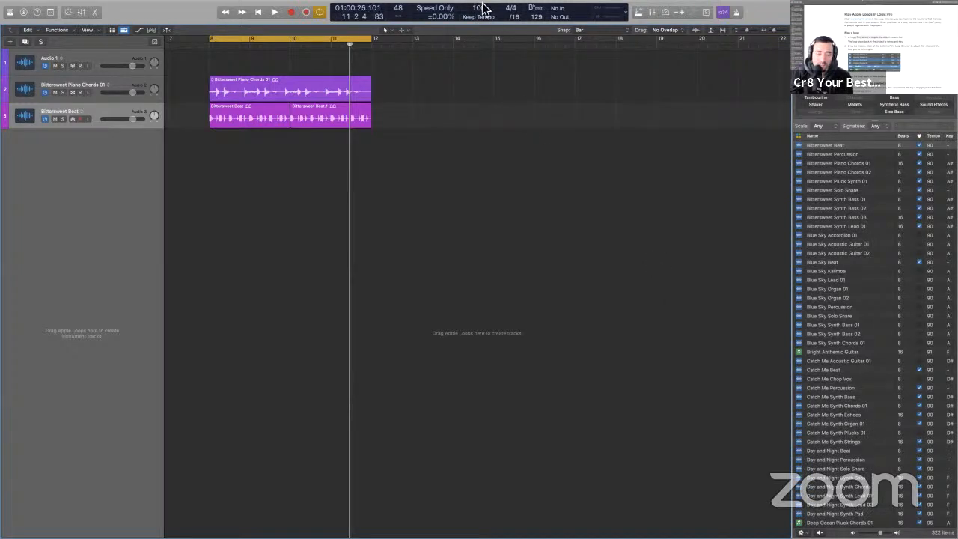
key("space")
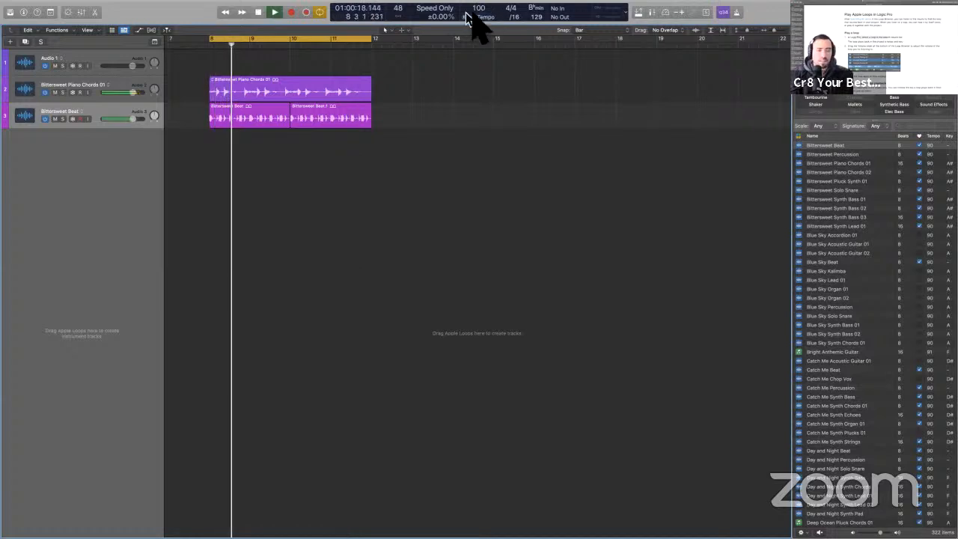
key("space")
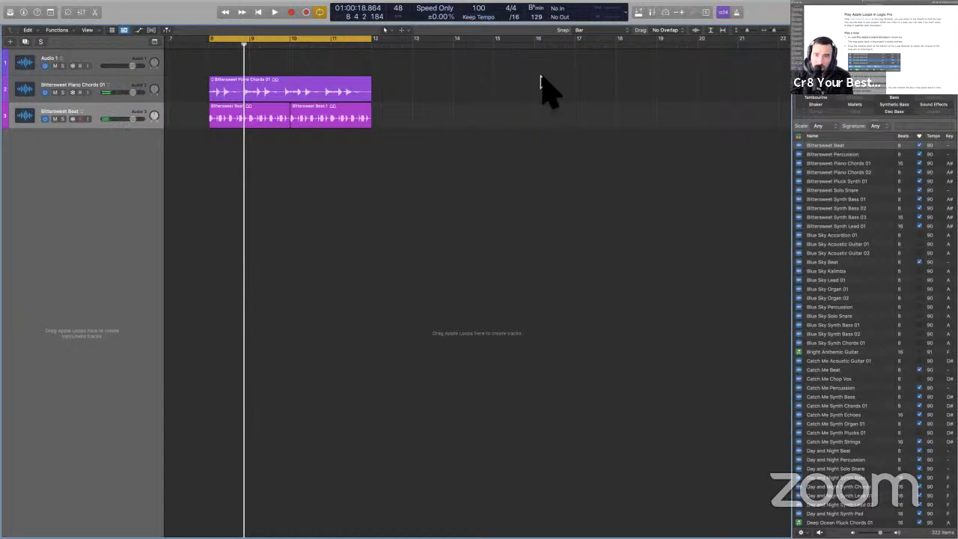
key("space")
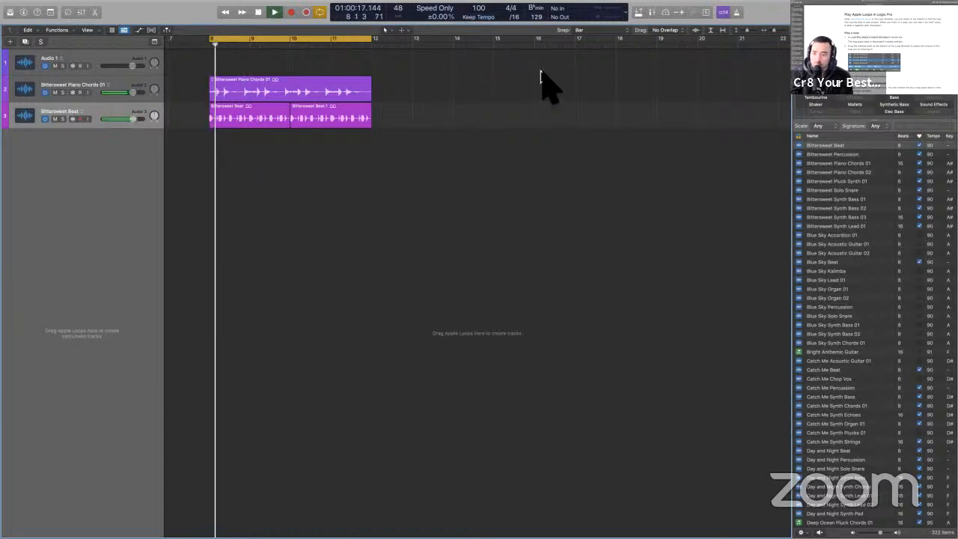
- Set the project key signature to F minor and play the cycled piano chords and beat in that key
left_click(535, 9)
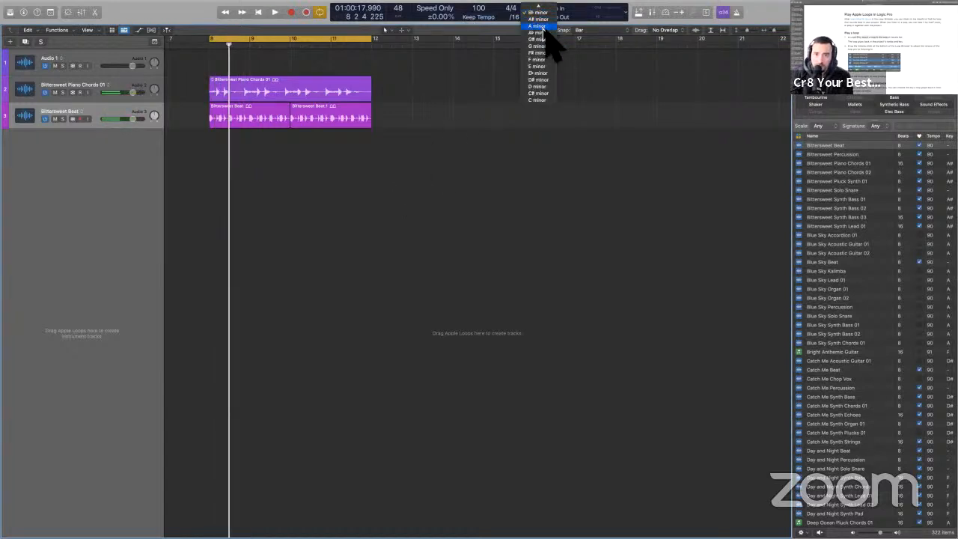
left_click(544, 60)
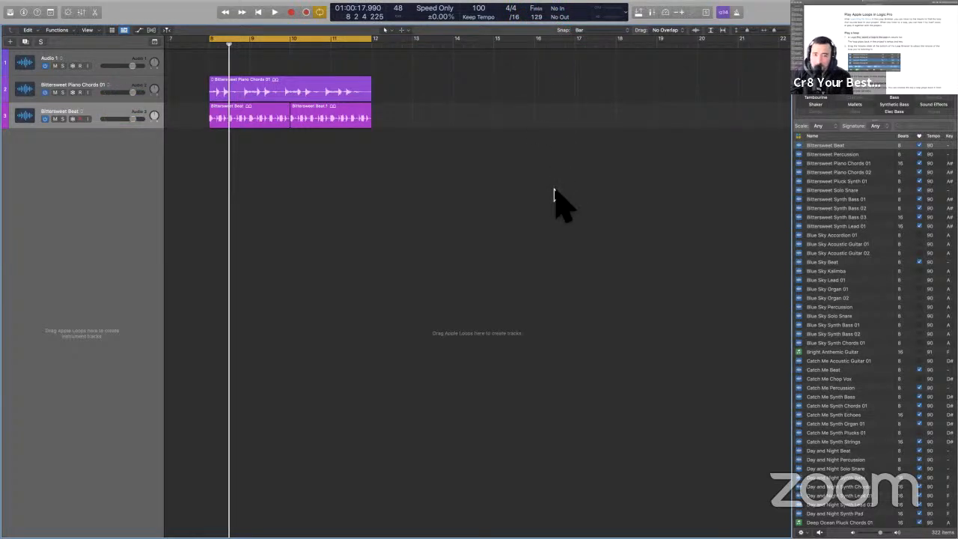
key("space")
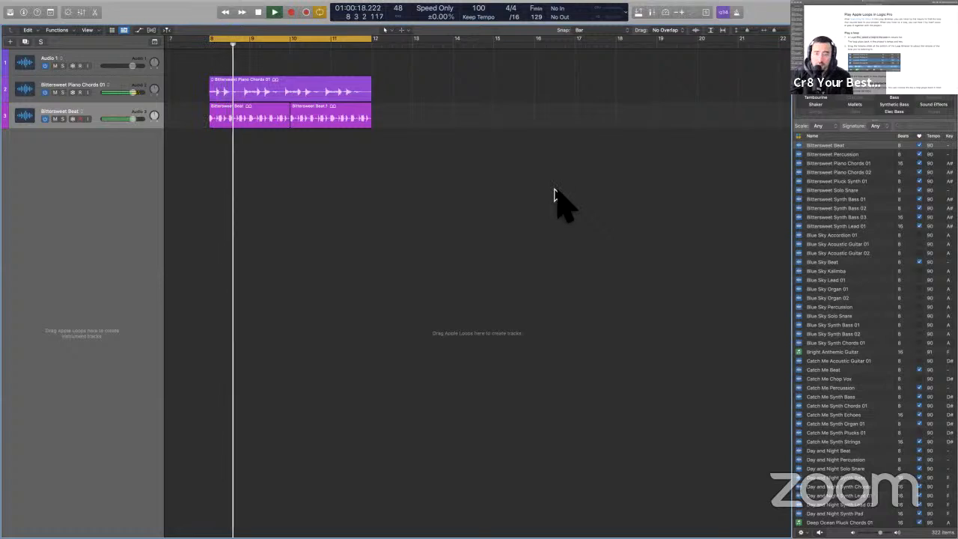
key("space")
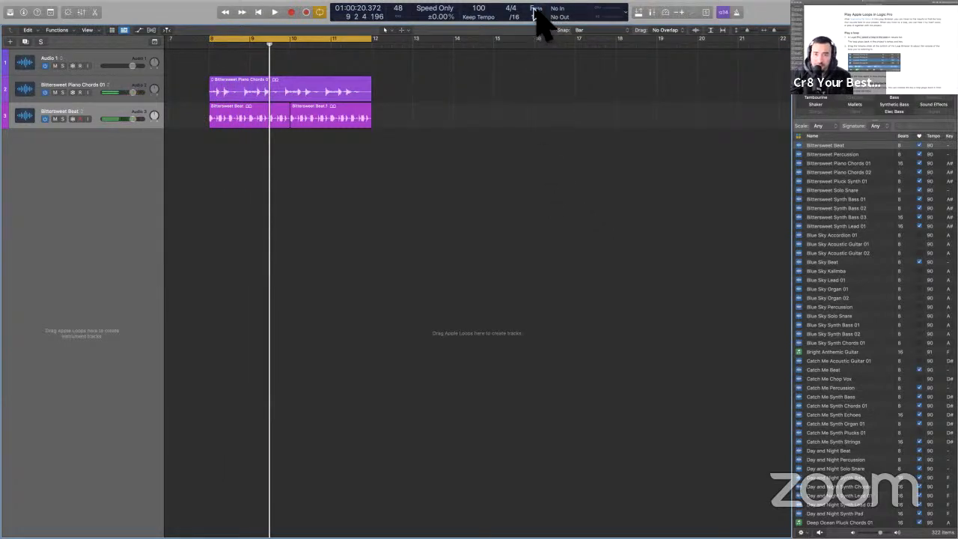
- Compare the cycled loops in E minor and A minor by changing the project key and playing each one
left_click(535, 9)
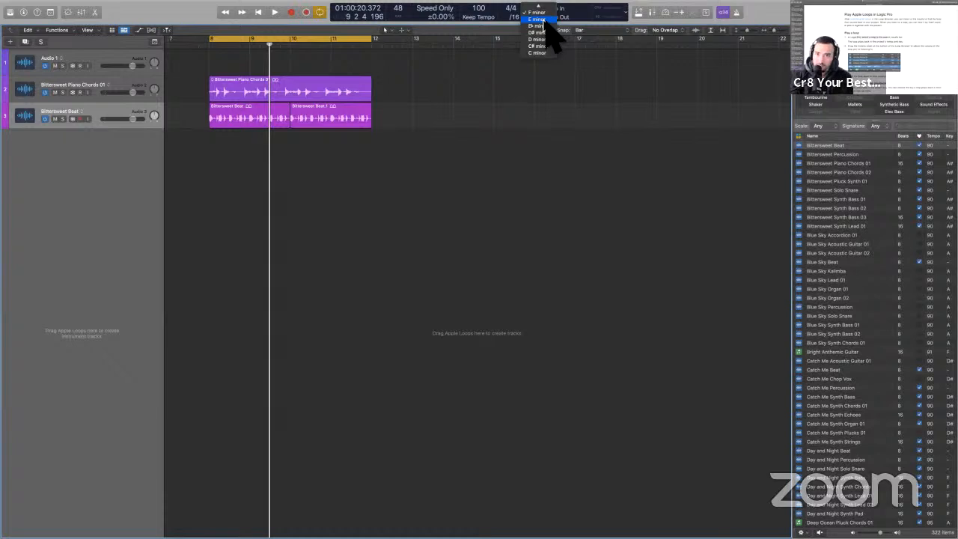
left_click(544, 20)
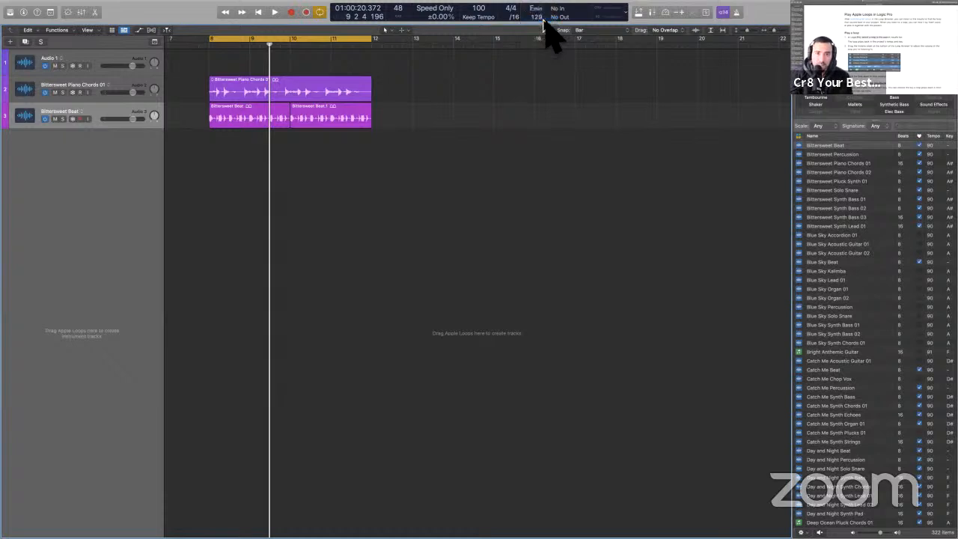
left_click(537, 7)
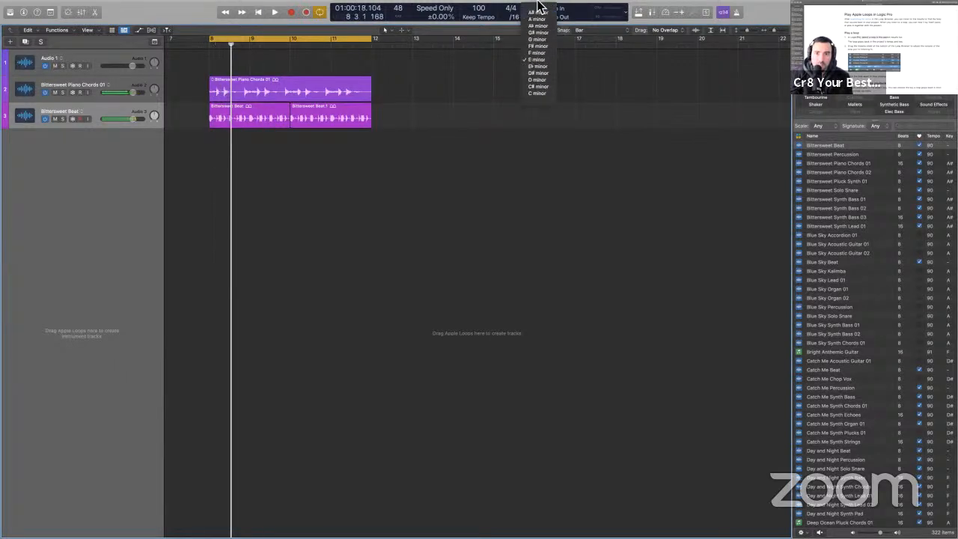
scroll(537, 8, "up", 3)
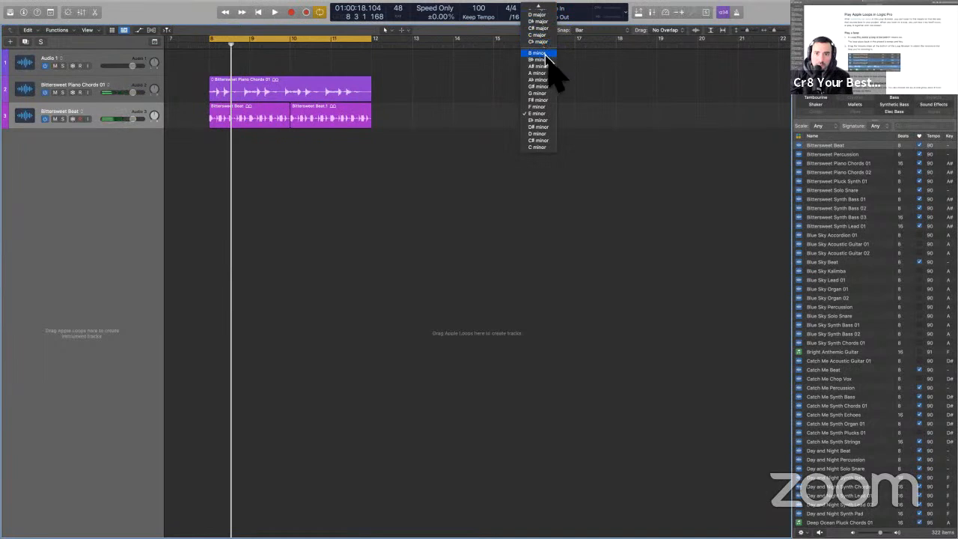
left_click(546, 72)
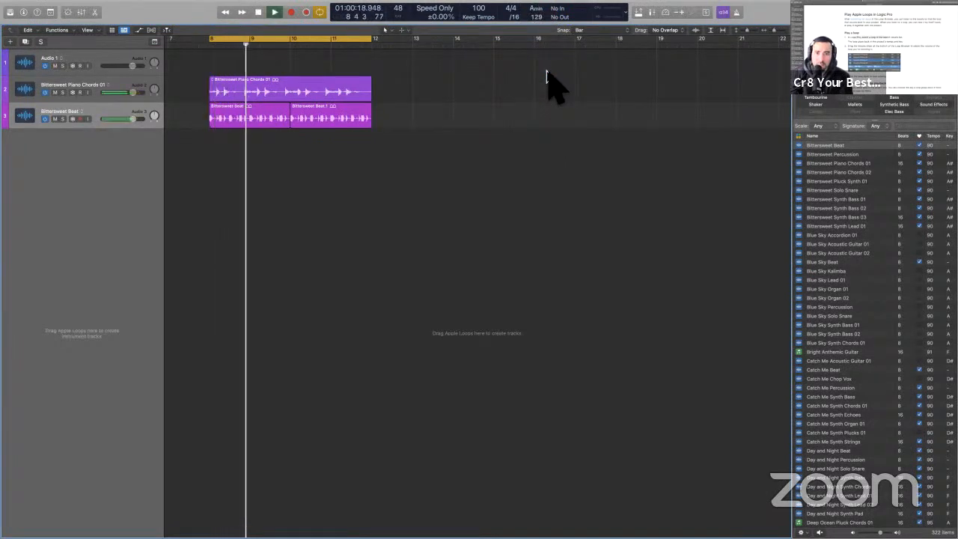
key("space")
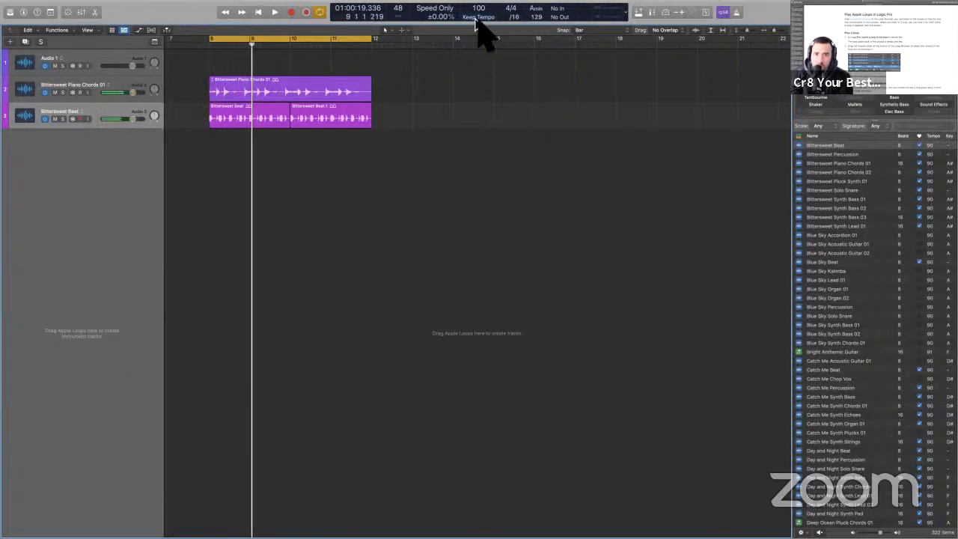
- Change the project key from A minor back to E minor and play the cycled loops
left_click(537, 9)
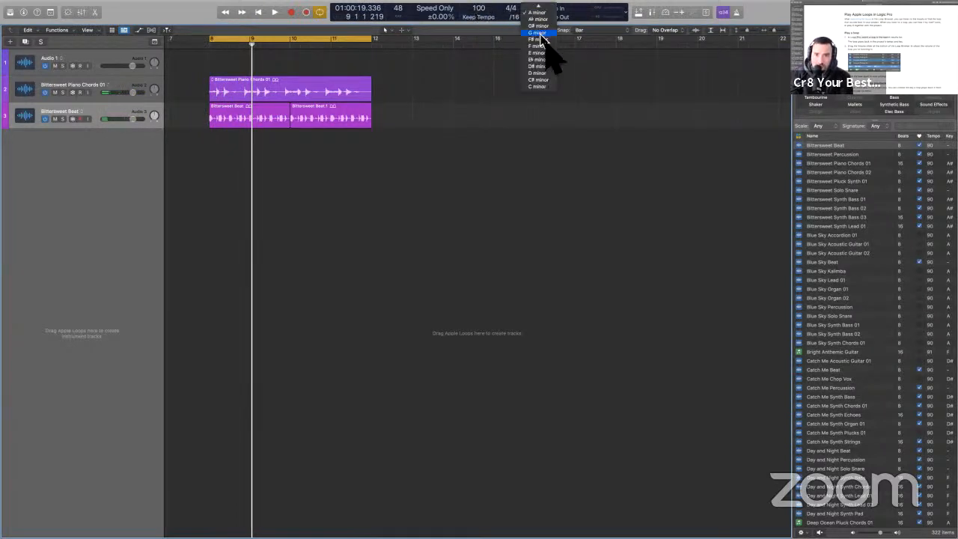
left_click(543, 52)
key("space")
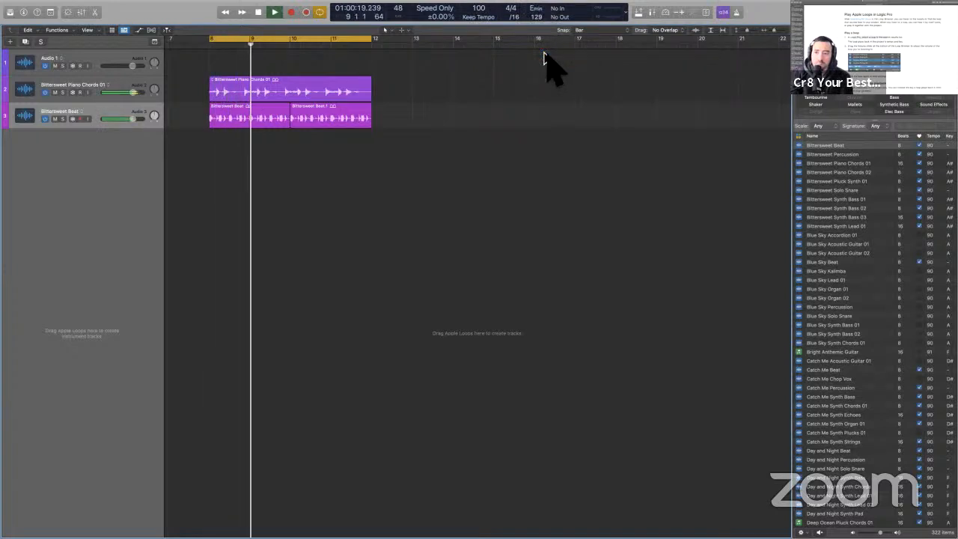
key("space")
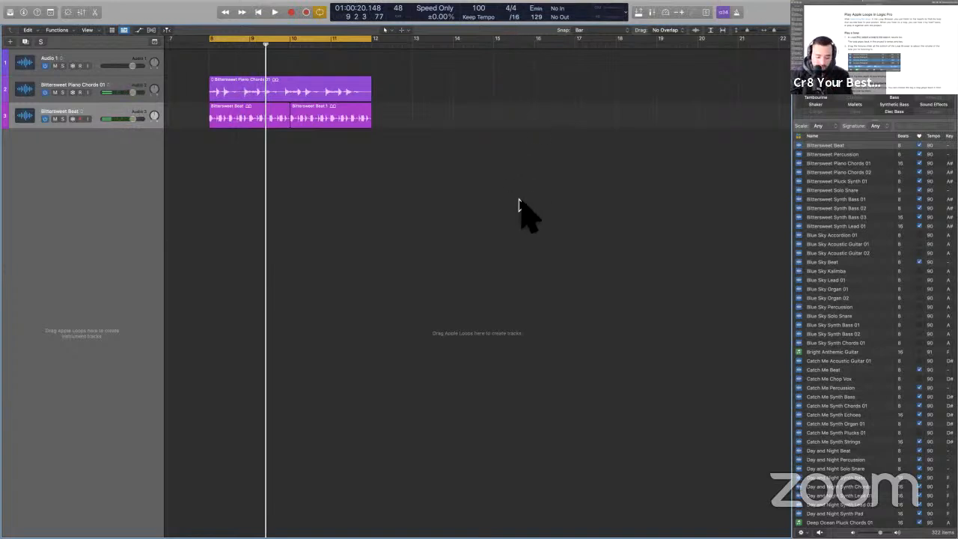
- Set the project's key signature to C minor in the Signature list and play the cycled loops in it
key("e")
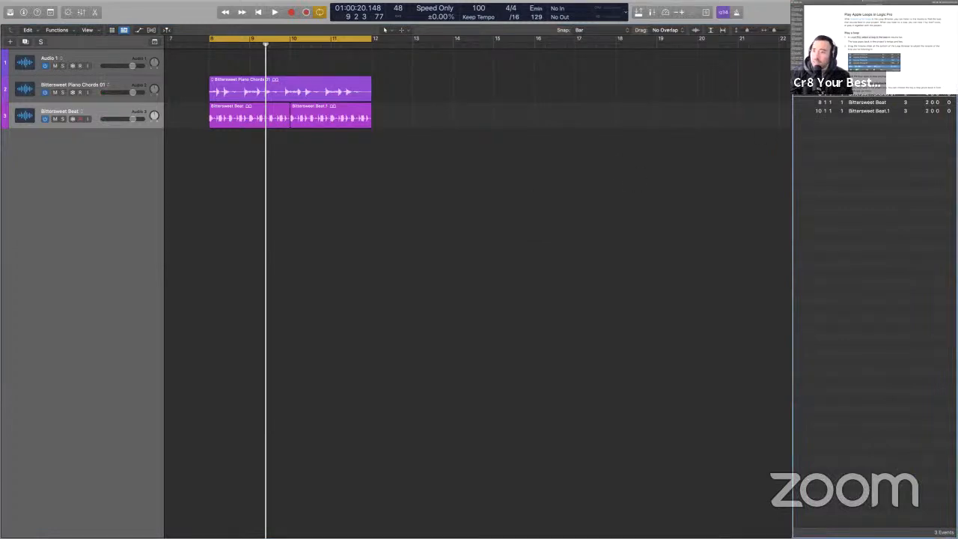
scroll(874, 104, "down", 3)
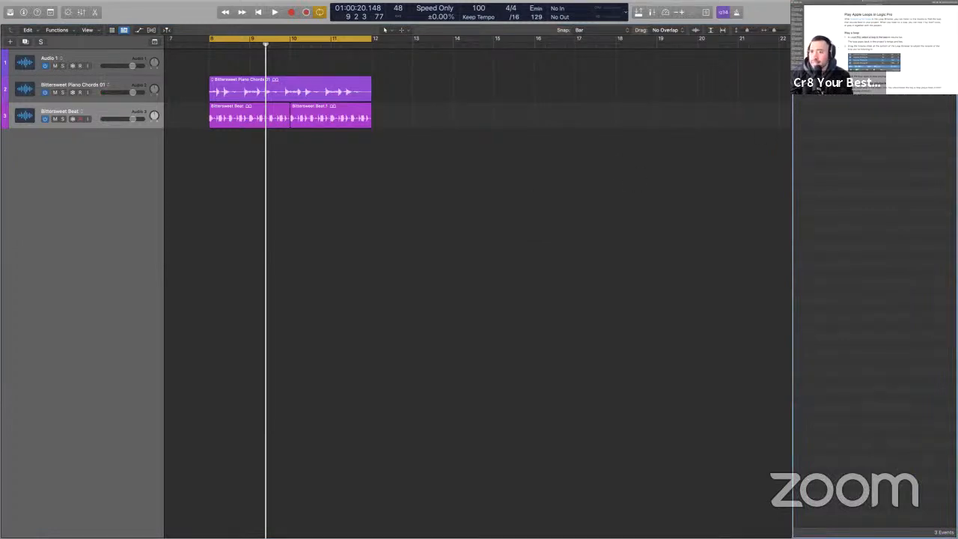
left_click(924, 105)
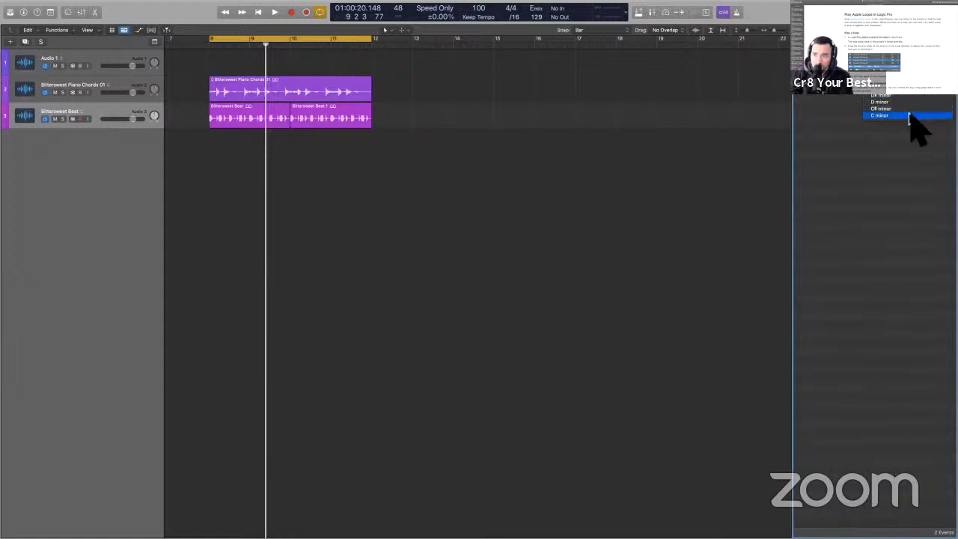
left_click(910, 116)
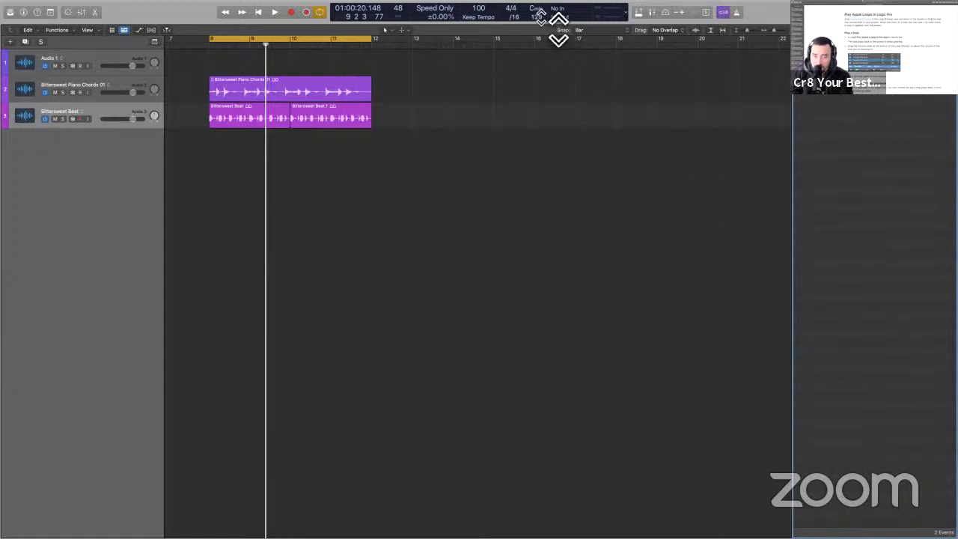
key("space")
key("space")
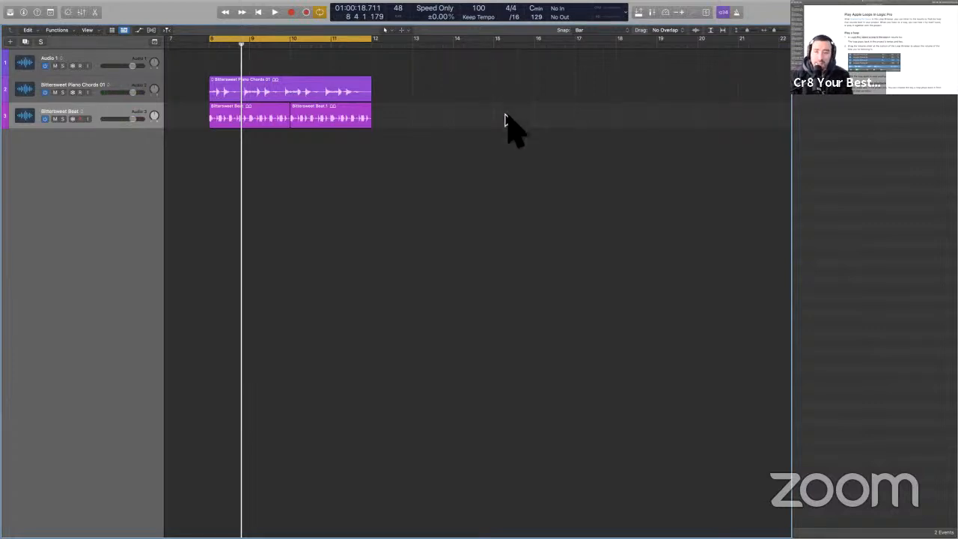
- Move the playhead to bar 12 and try to insert a 4/4 time signature event there from the Signature list
key("period")
key("period")
key("period")
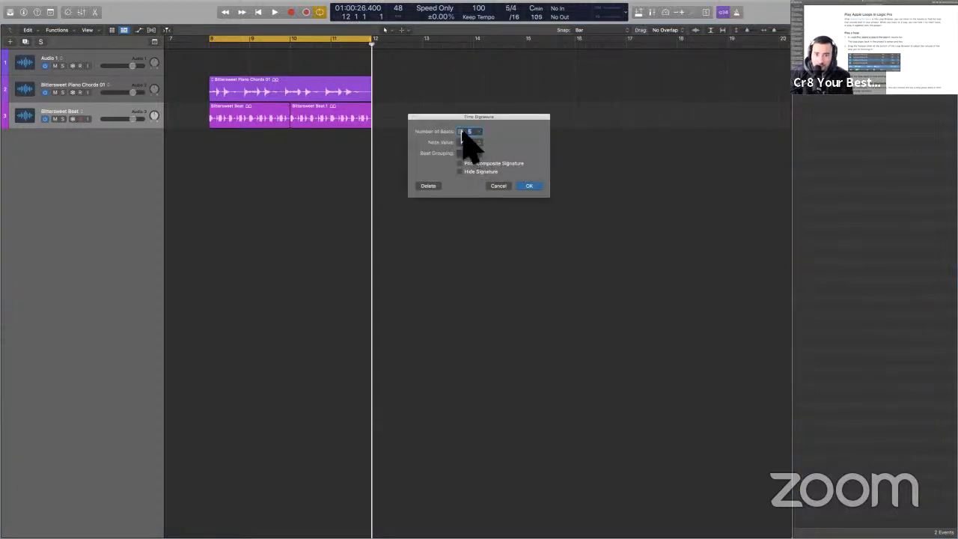
type("4")
left_click(527, 187)
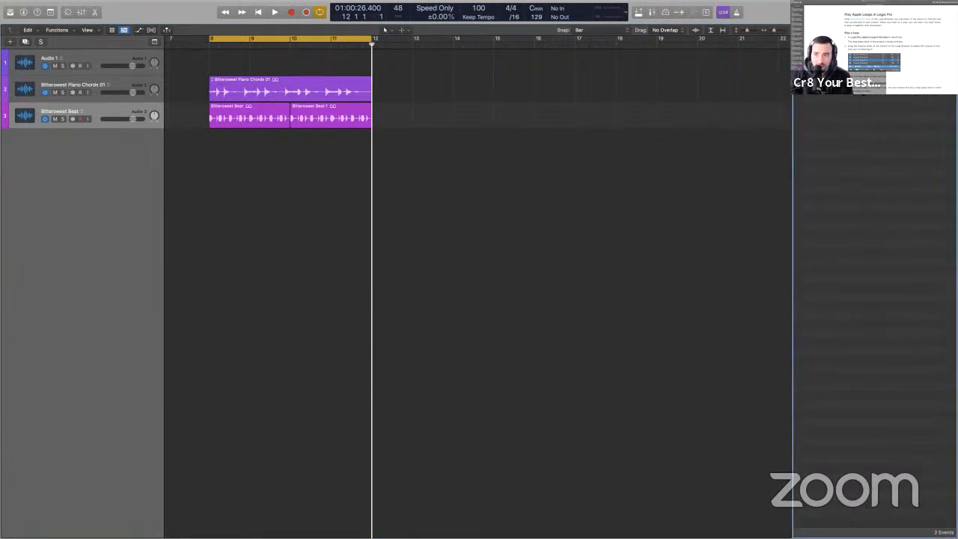
left_click(801, 54)
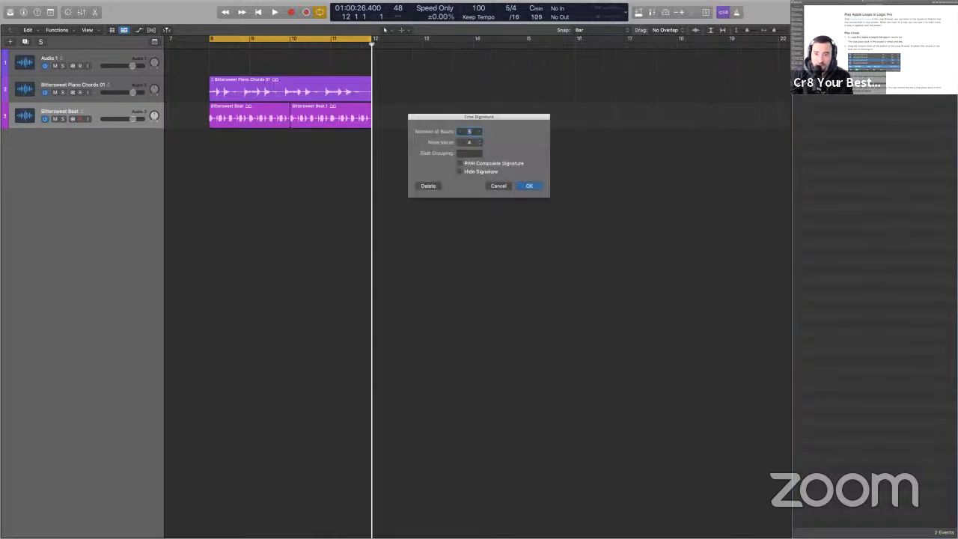
left_click(496, 187)
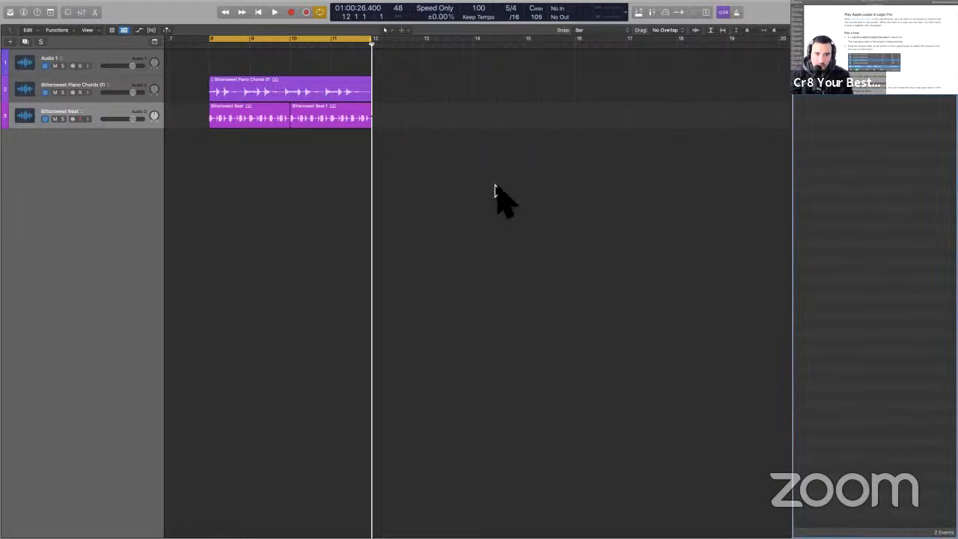
- Undo the time signature change at bar 12 and show the global tracks with an enlarged Signature track
key("g")
key("super+z")
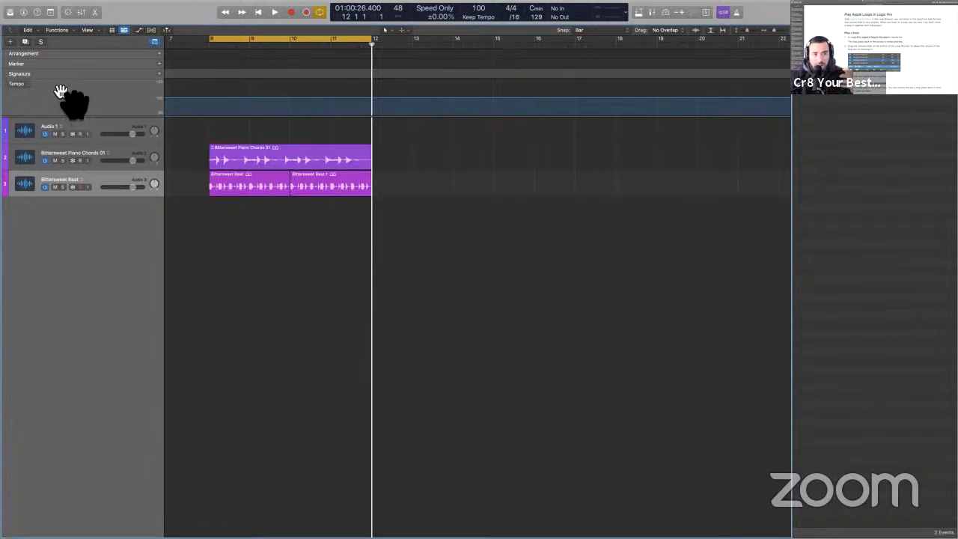
left_click_drag(78, 90, 84, 213)
scroll(199, 161, "left", 6)
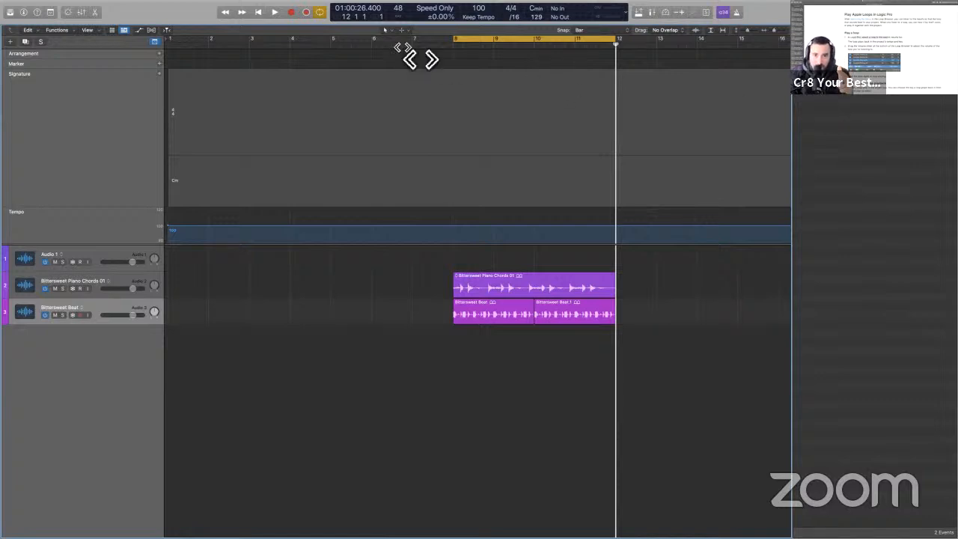
- Use the Pencil tool to add an F minor key signature change at bar 12 in the Signature track
left_click(386, 31)
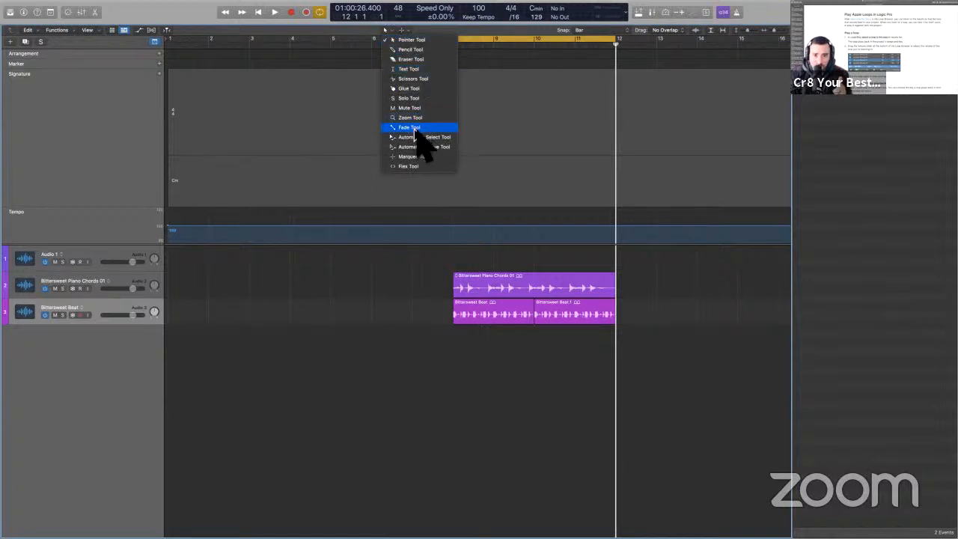
left_click(416, 49)
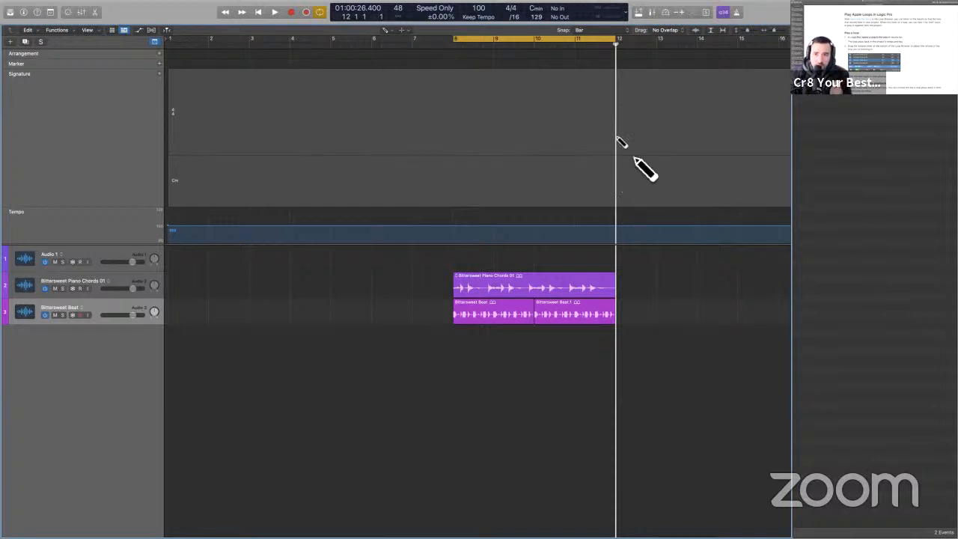
left_click(619, 181)
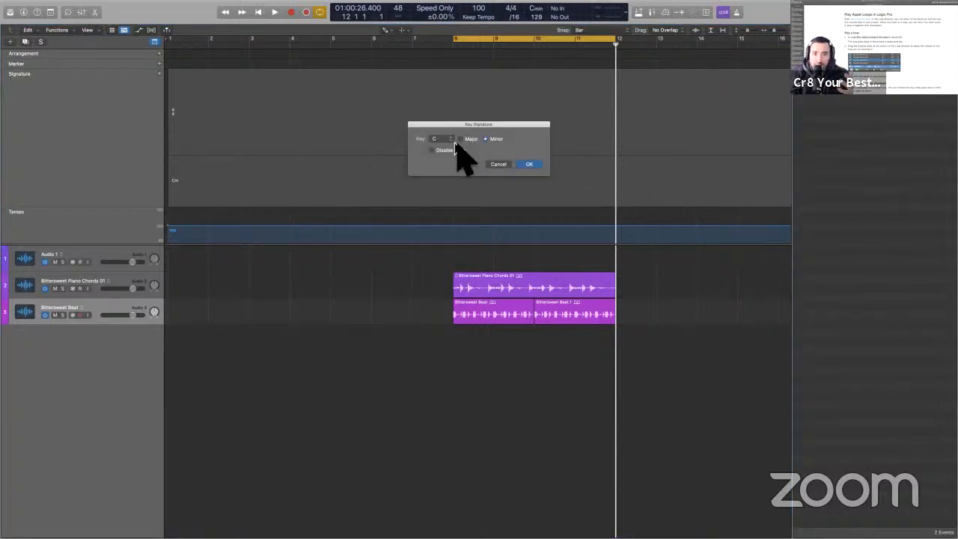
left_click(451, 140)
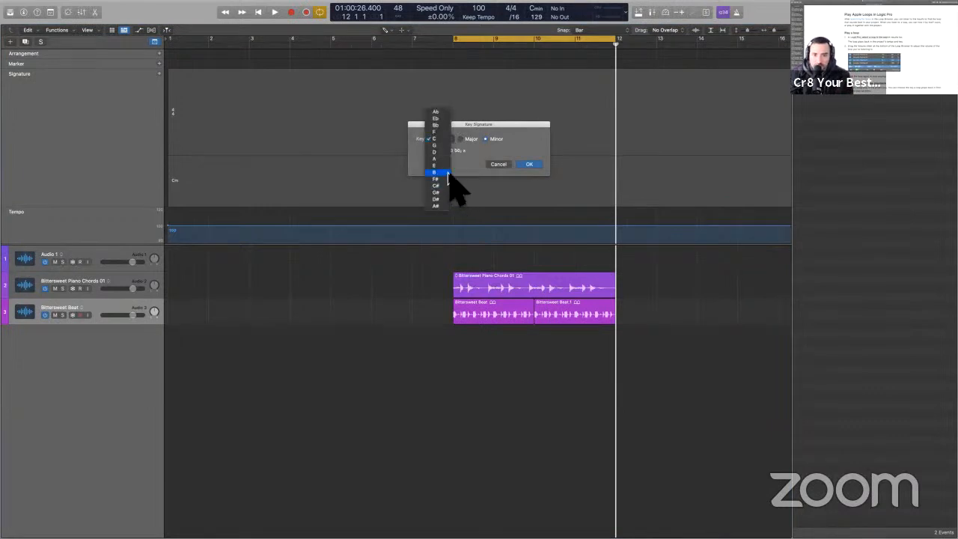
left_click(448, 175)
left_click(446, 139)
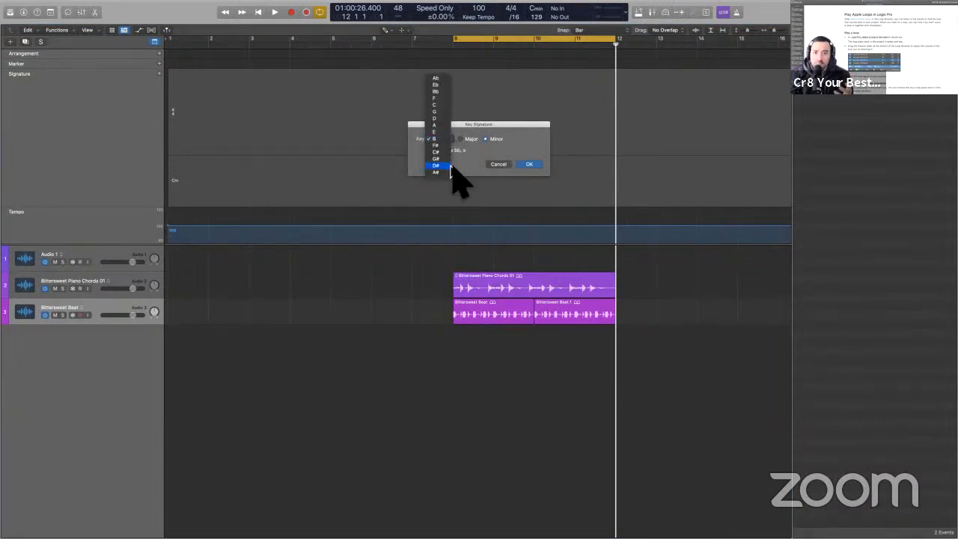
left_click(447, 174)
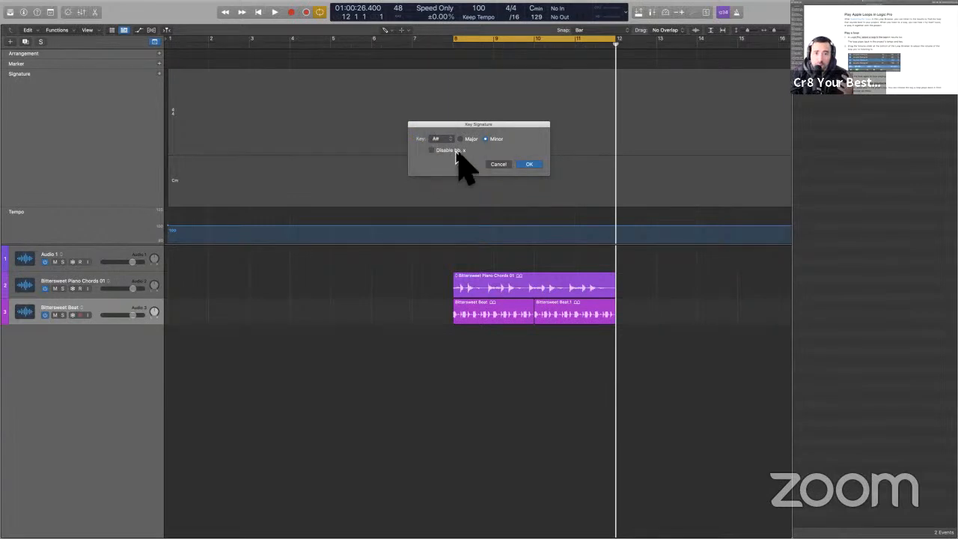
left_click(449, 141)
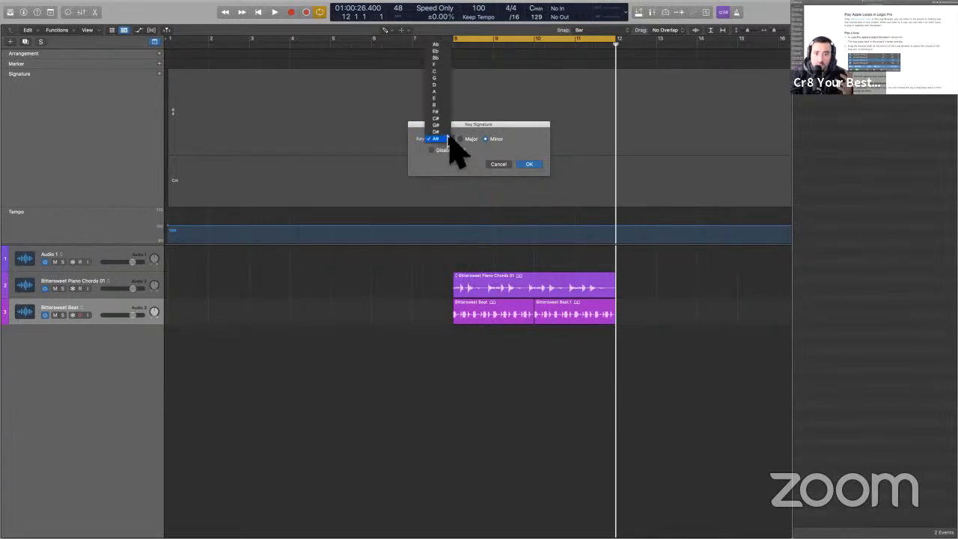
left_click(445, 64)
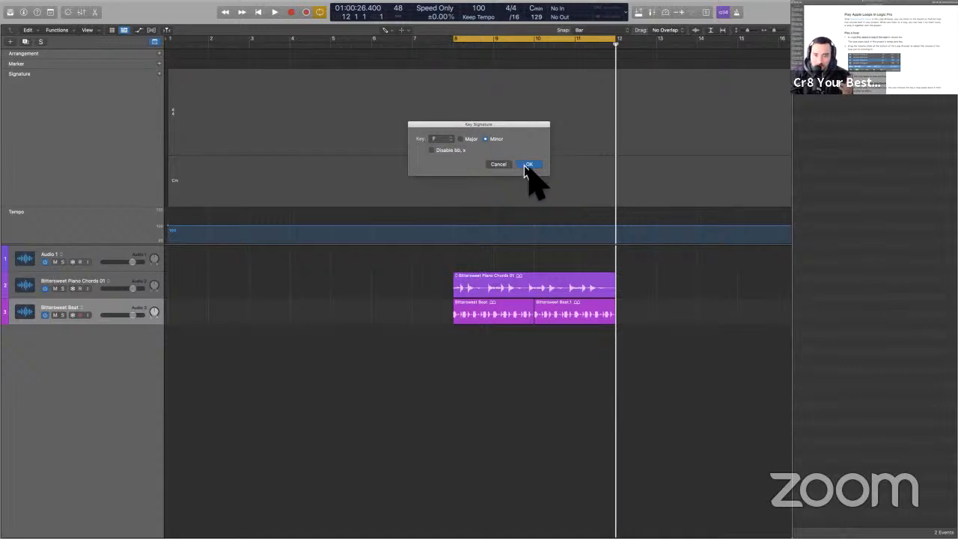
left_click(529, 165)
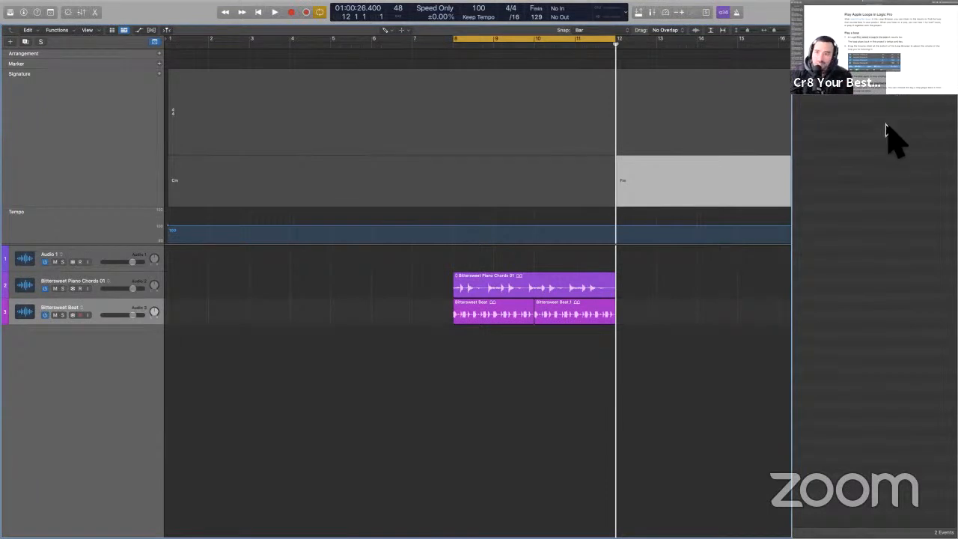
- Undo the F minor key change and add a 5/4 time signature at bar 12
key("super+z")
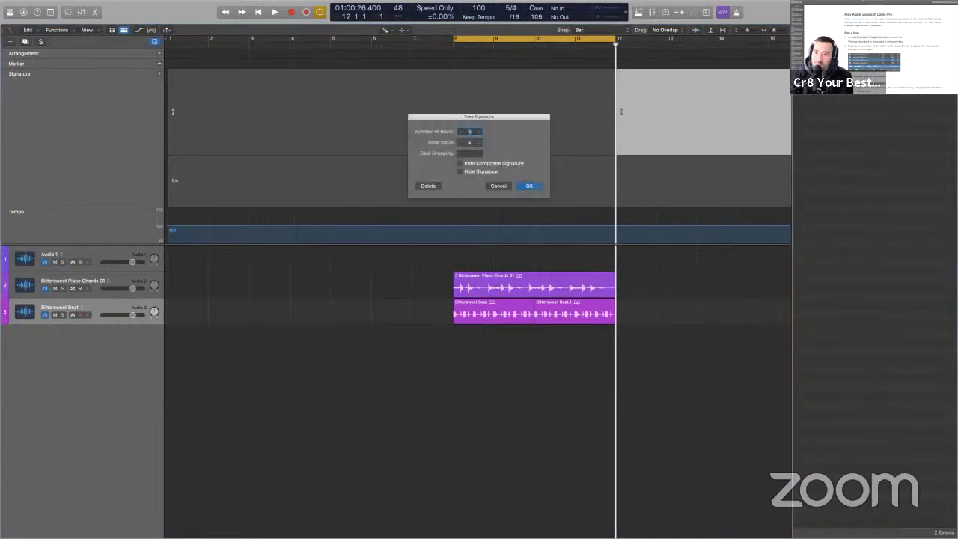
left_click(533, 187)
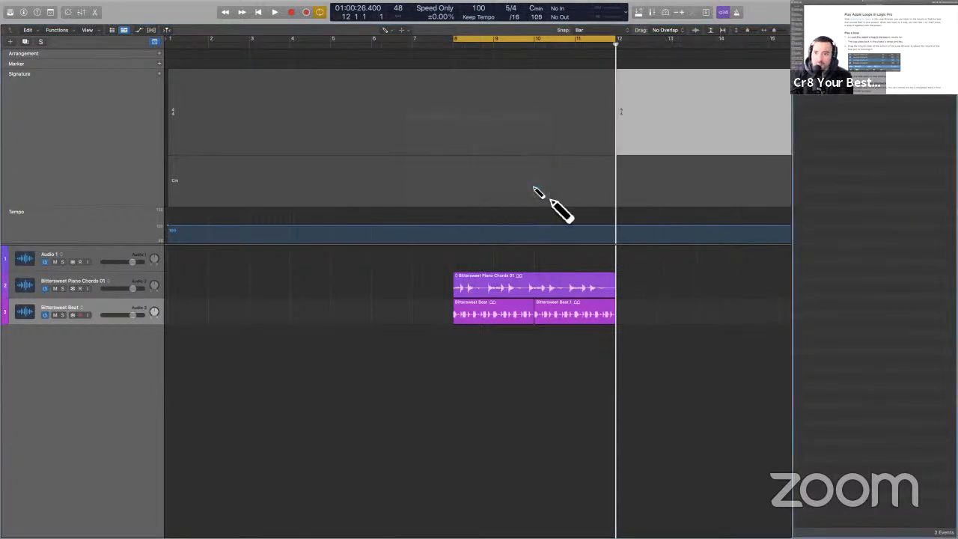
- Add an F minor key signature change at bar 12 in the Signature track
left_click(856, 93)
left_click(849, 96)
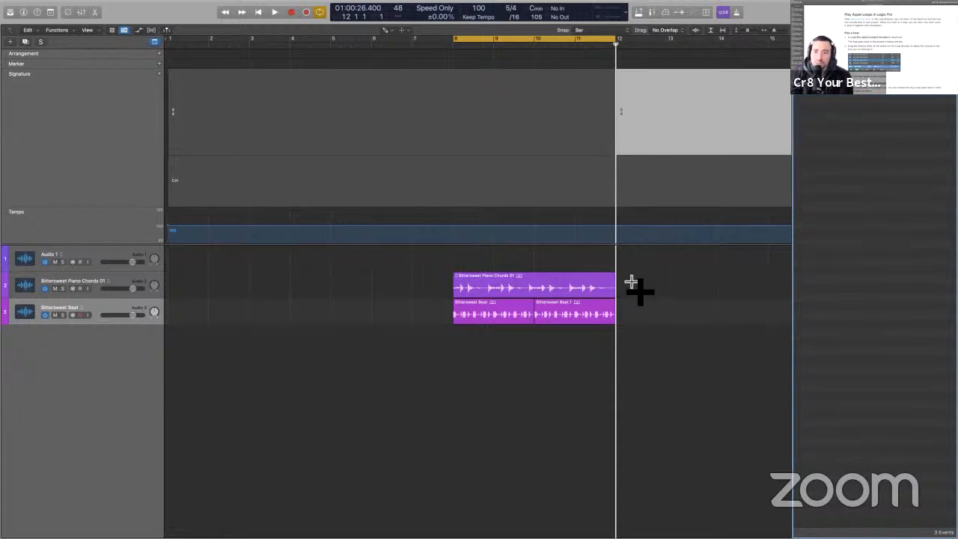
double_click(626, 200)
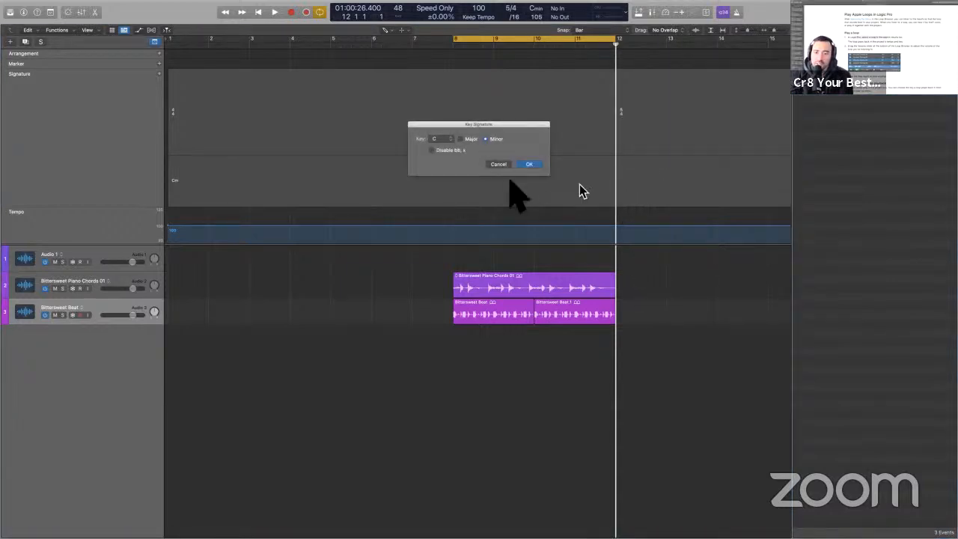
left_click(451, 139)
left_click(447, 132)
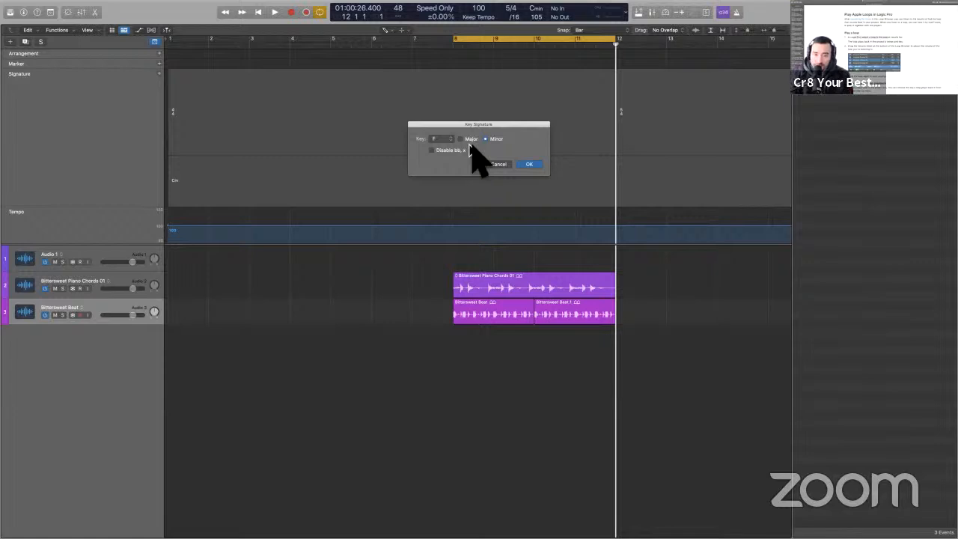
left_click(527, 165)
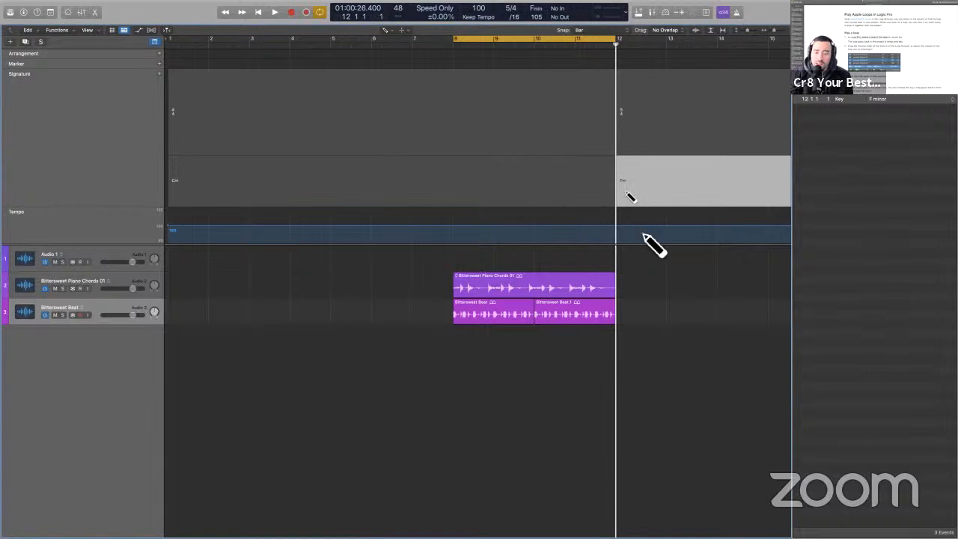
- Repeat the piano and beat loops once from bar 12, then turn off cycling and place the playhead just before bar 8
left_click_drag(650, 361, 440, 283)
key("super+r")
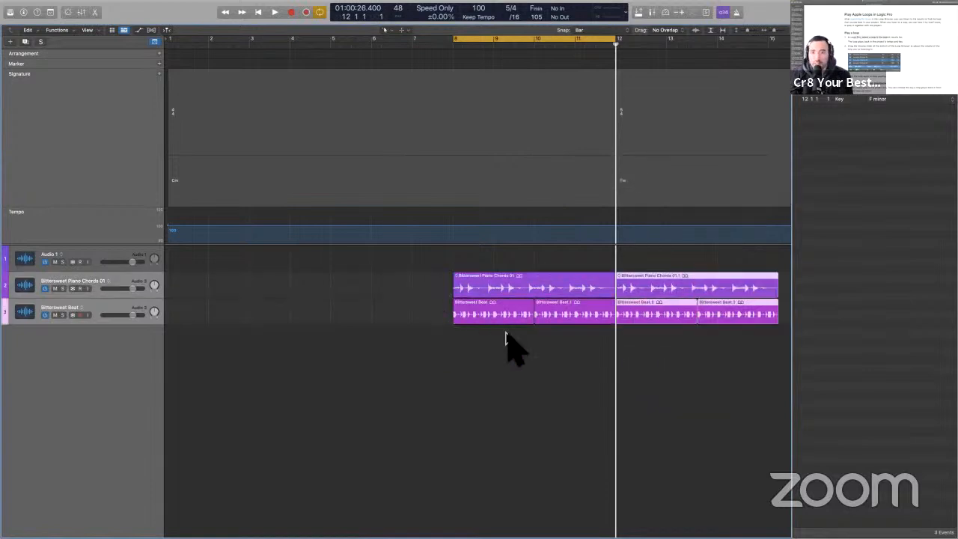
key("c")
left_click(443, 343)
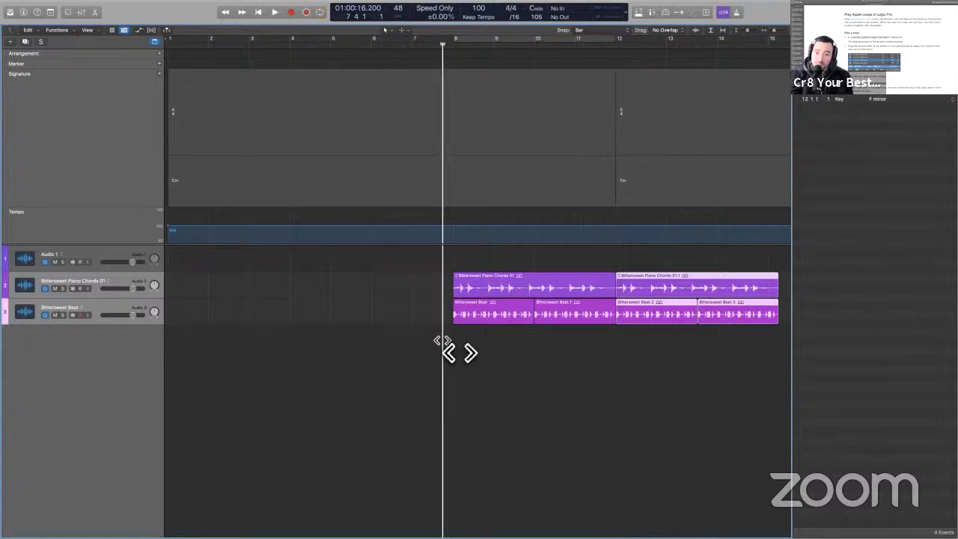
- Try to color the F minor and C minor key signatures, using red from the color palette for the C minor one
left_click_drag(475, 372, 546, 252)
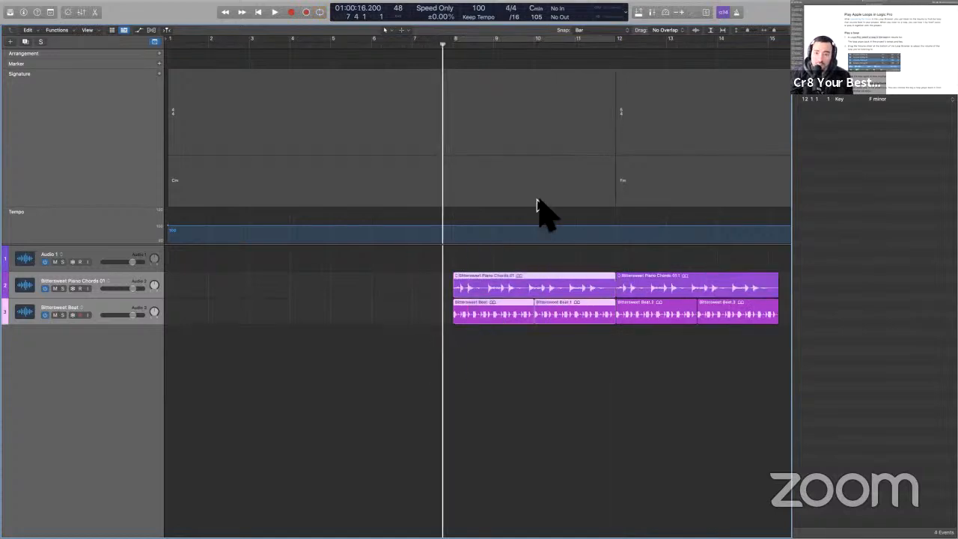
left_click(573, 196)
left_click(623, 191)
key("alt+c")
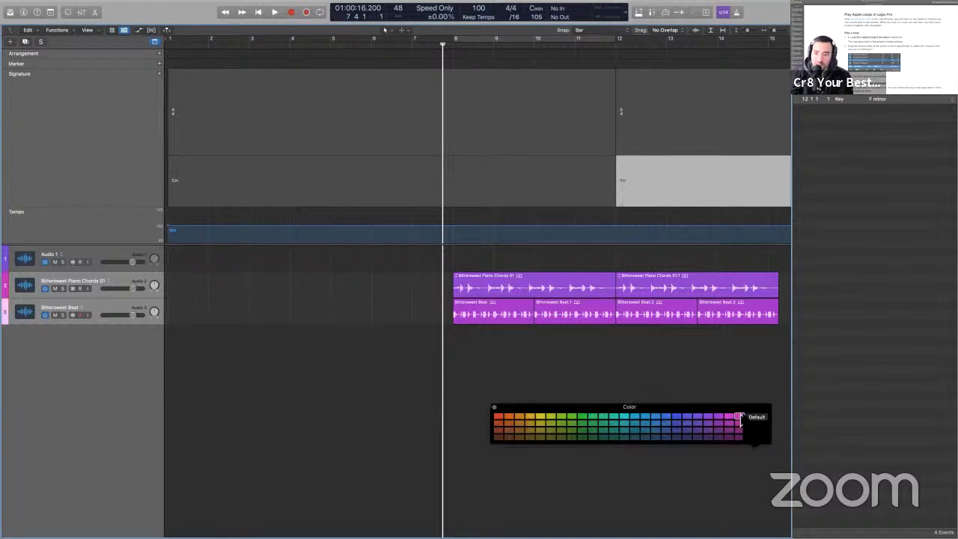
left_click(579, 199)
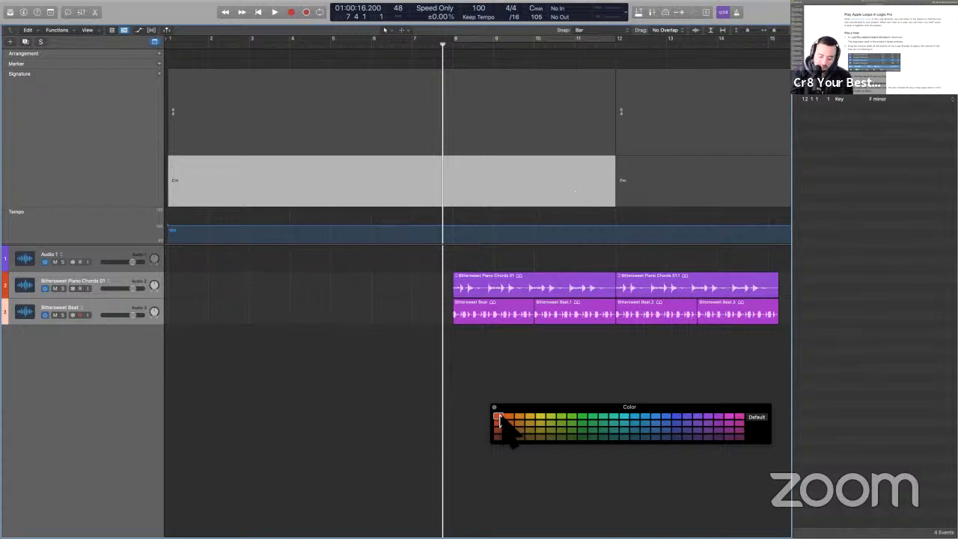
- Set the Region Color display preference for tracks so that regions take on their track's color
key("super+comma")
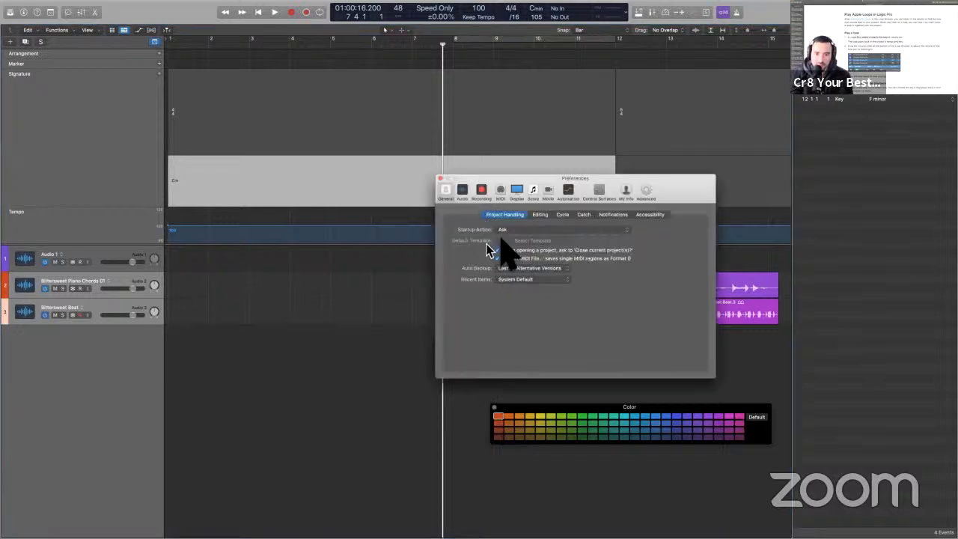
left_click(518, 193)
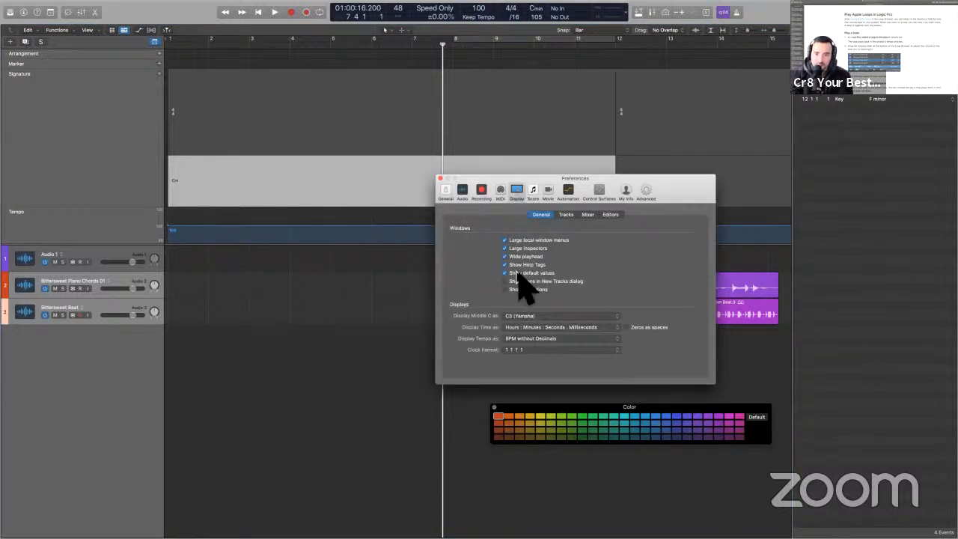
left_click(565, 215)
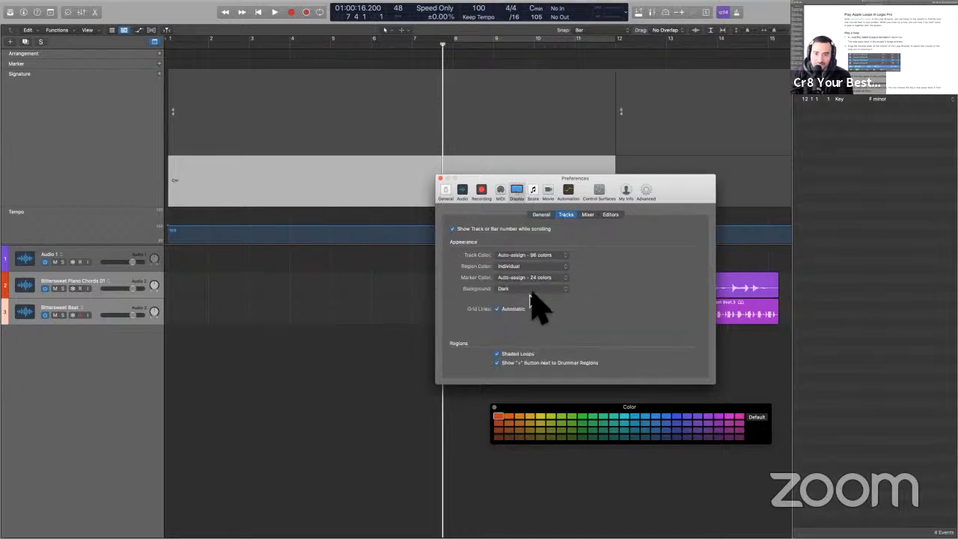
left_click(531, 267)
left_click(532, 262)
left_click(440, 179)
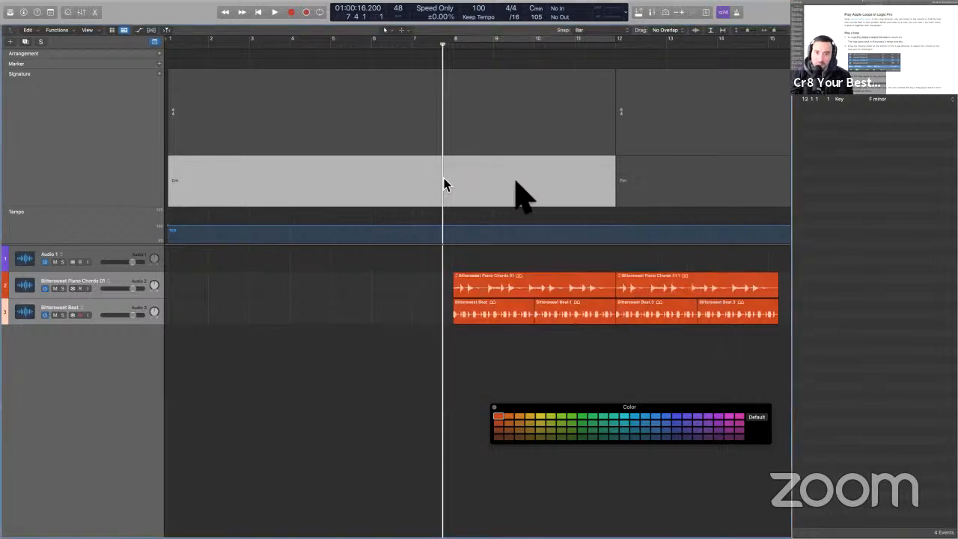
- Try to color the F minor key signature orange and the C minor key signature red, and close the color palette
left_click(655, 187)
left_click(520, 424)
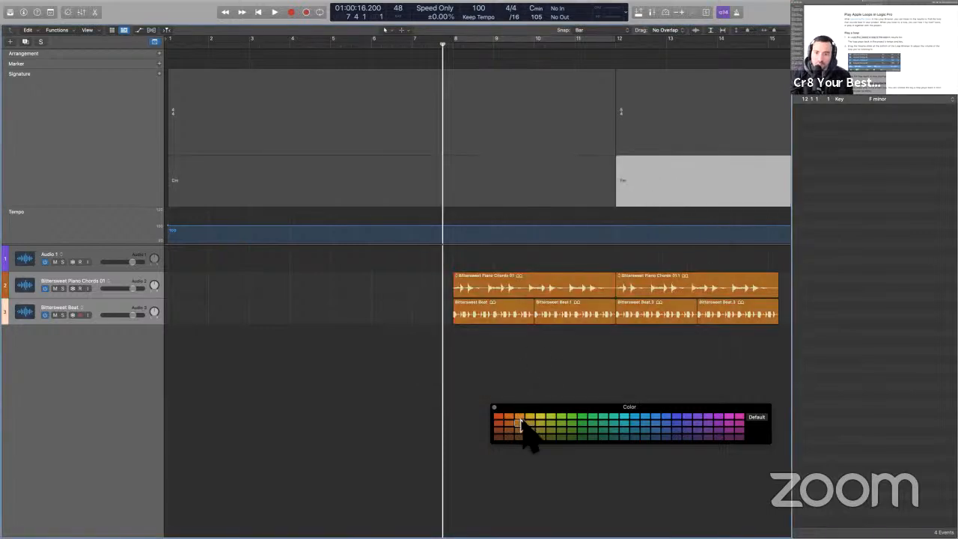
left_click(481, 187)
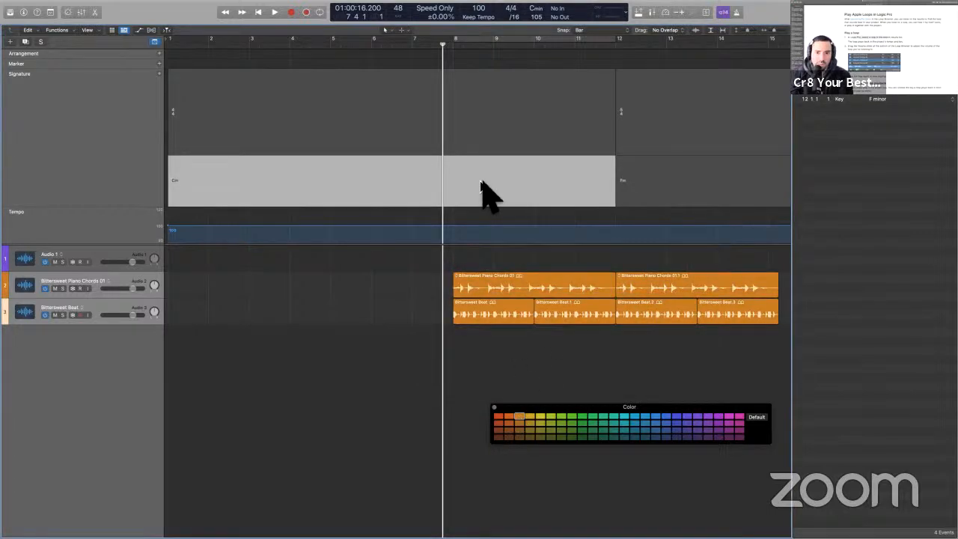
left_click(499, 417)
left_click(495, 408)
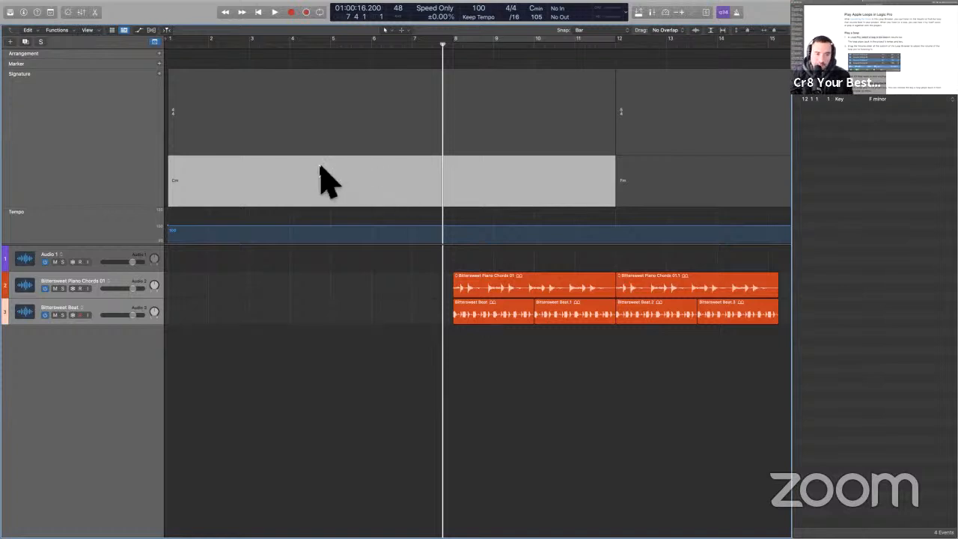
- Add two markers at the playhead position and color them red
left_click(158, 64)
left_click(159, 64)
left_click(506, 67)
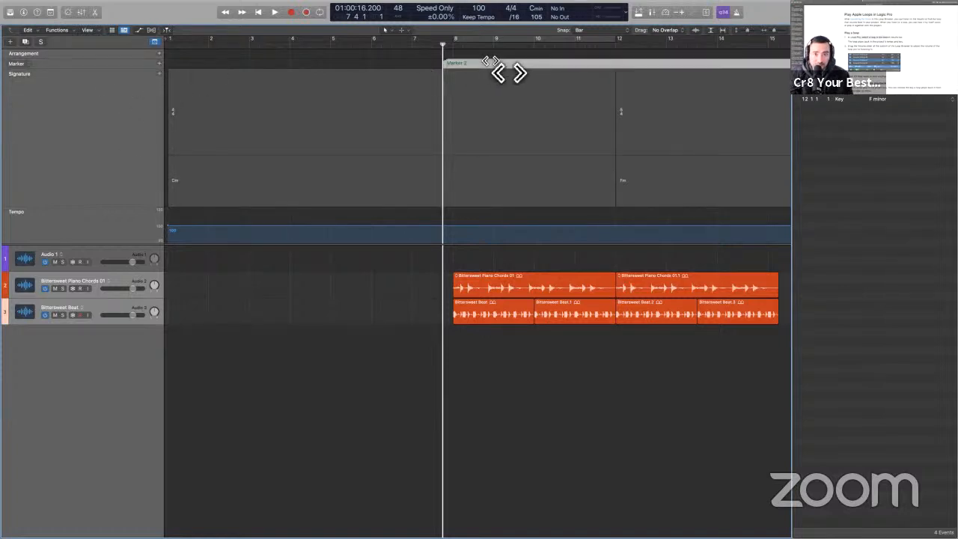
key("alt+c")
left_click(499, 416)
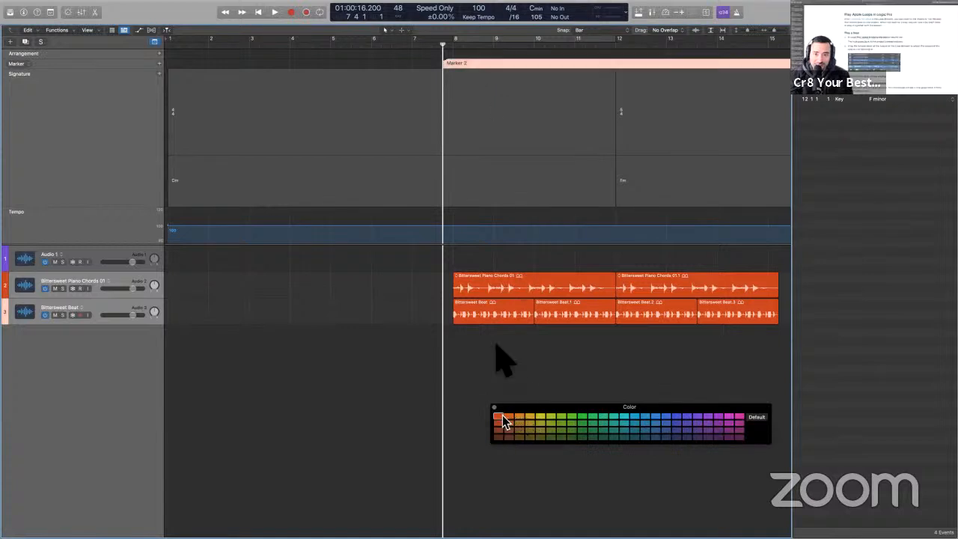
left_click(548, 341)
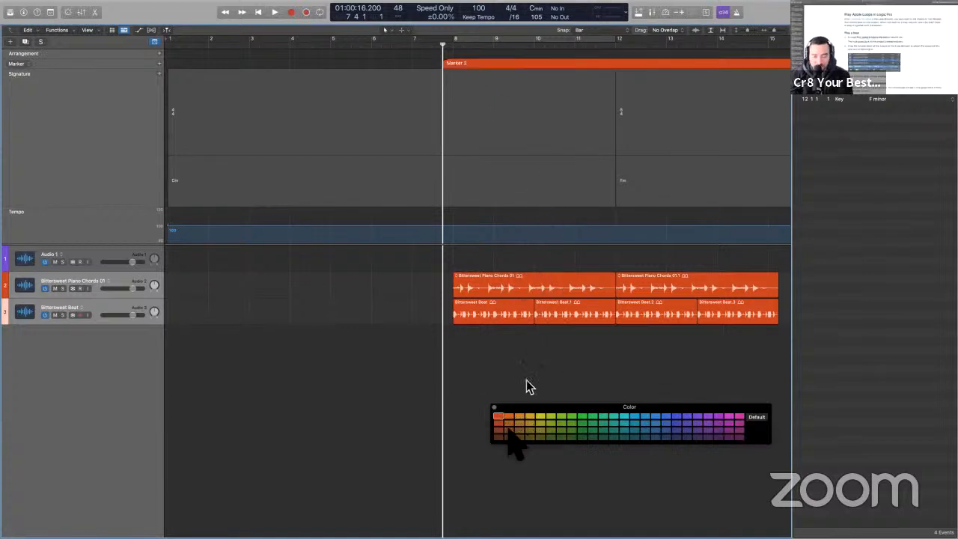
left_click(494, 408)
- Move Marker 2 to bar 12 and play the loops through the signature changes there
key("space")
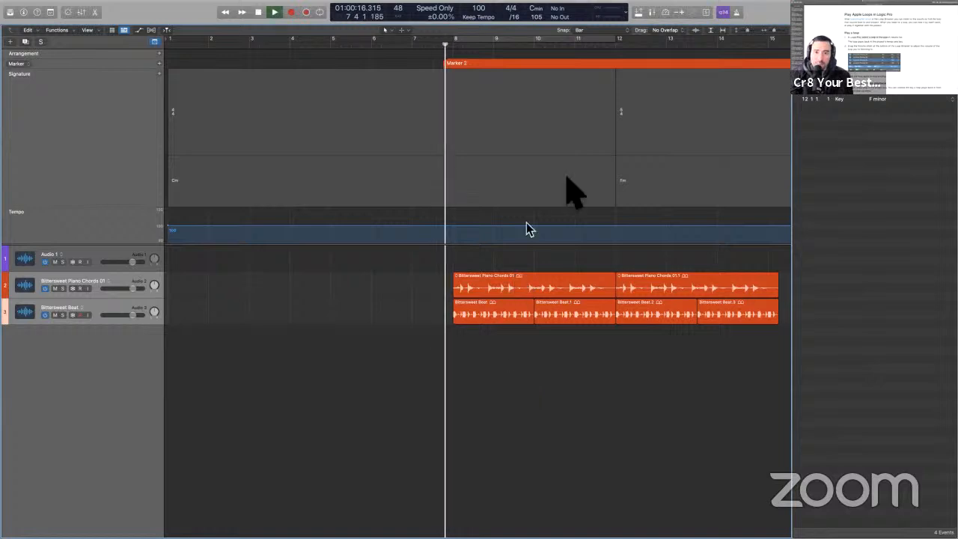
left_click_drag(530, 72, 727, 81)
scroll(606, 392, "right", 5)
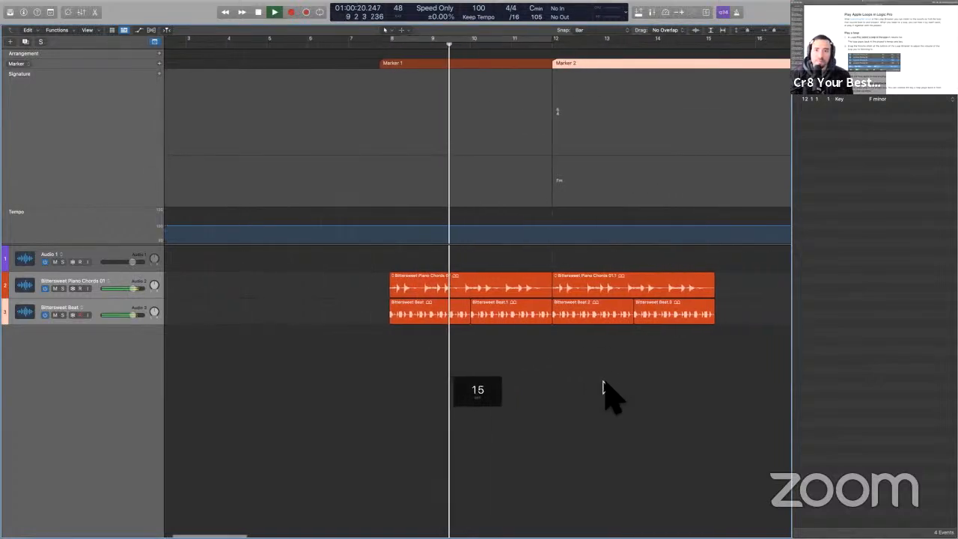
left_click(561, 188)
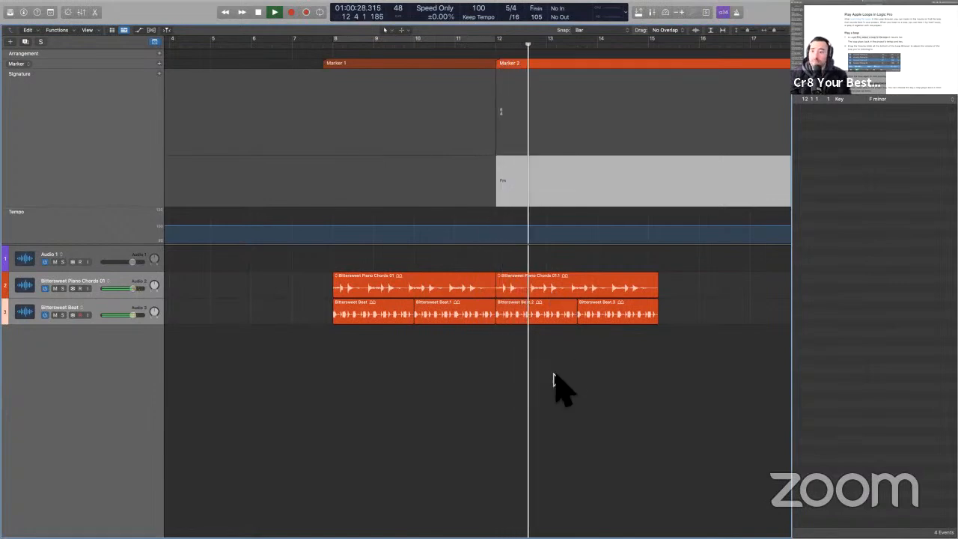
key("space")
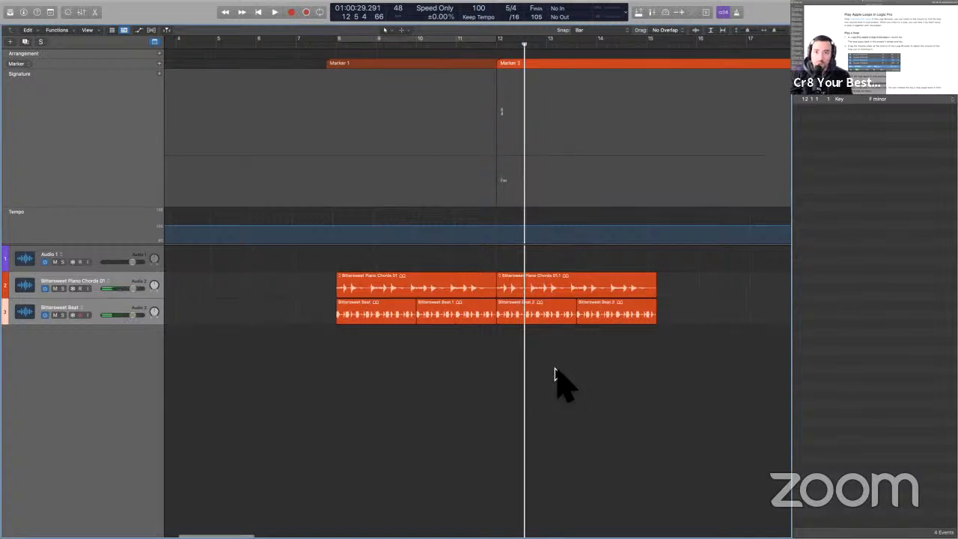
- Delete the 5/4 time signature at bar 12 and play the loops across the F minor key change
key("super+Left")
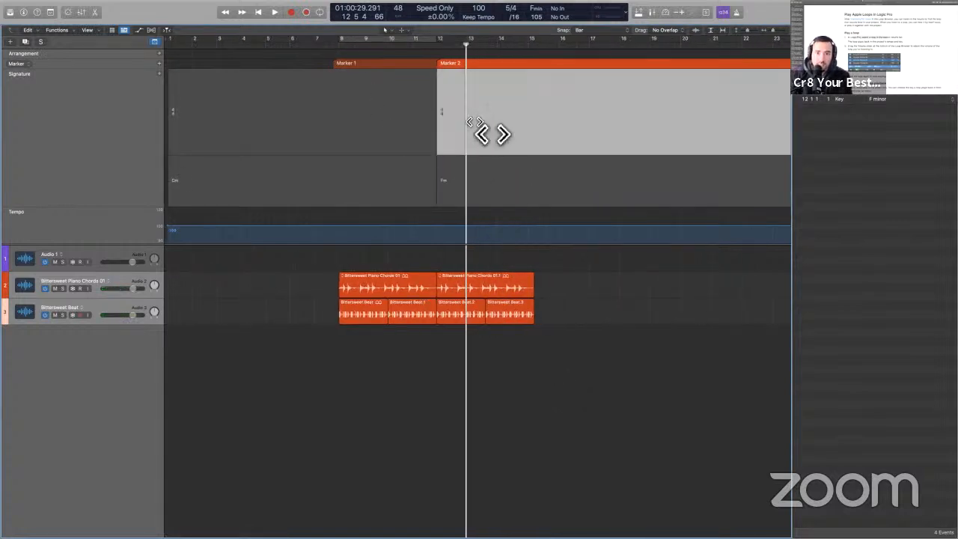
left_click(399, 45)
key("space")
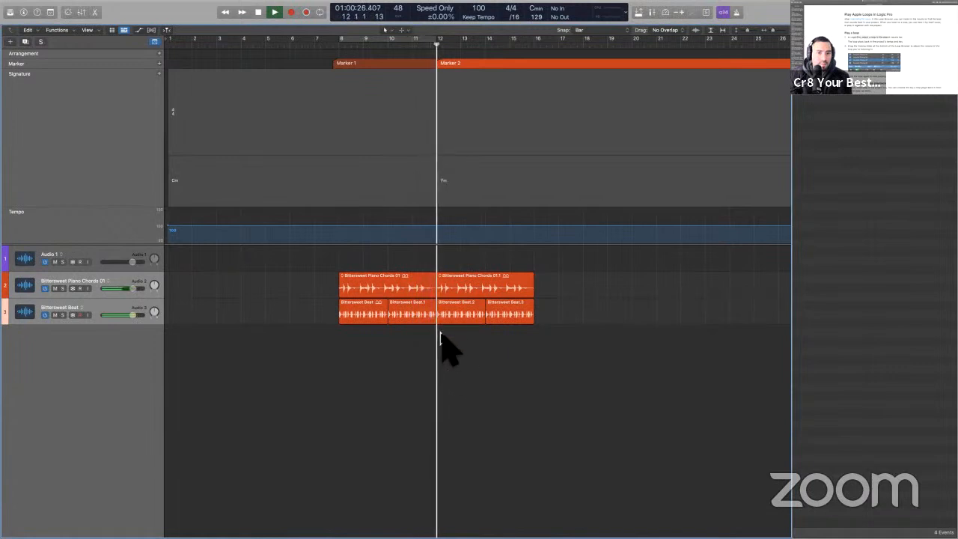
key("space")
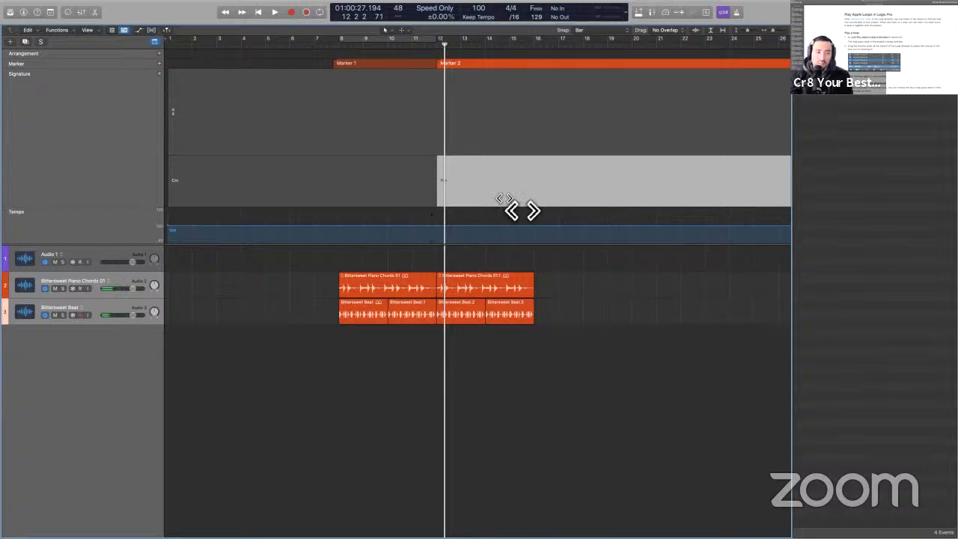
- Examine the piano and beat regions closely around the key change at bar 12
key("super+Right")
key("super+Right")
key("super+Right")
key("super+Right")
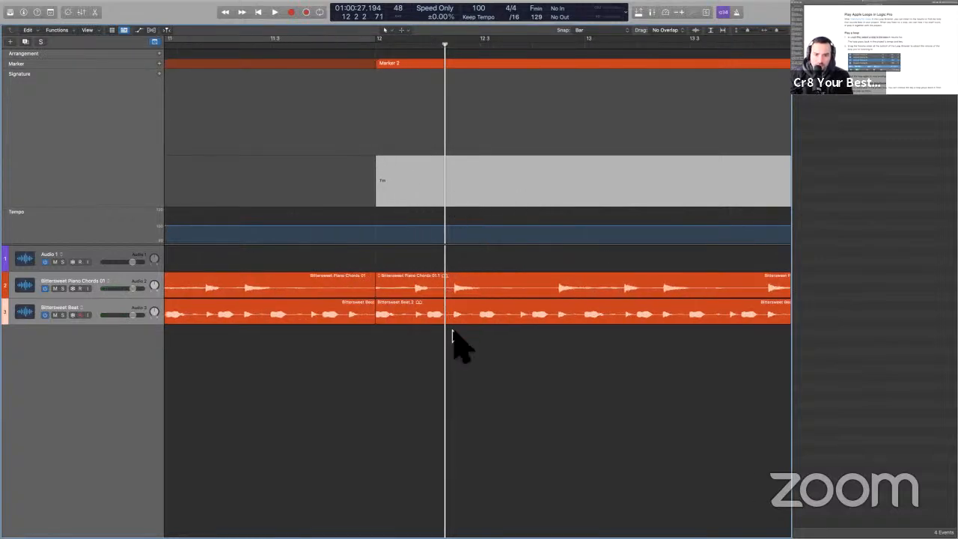
left_click_drag(524, 413, 436, 262)
key("super+Left")
key("super+Left")
key("super+Left")
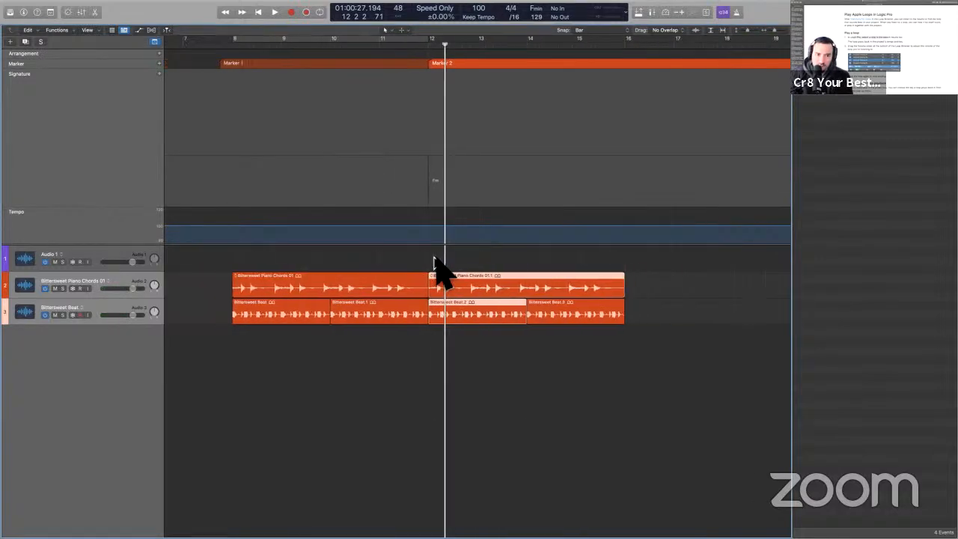
key("super+Left")
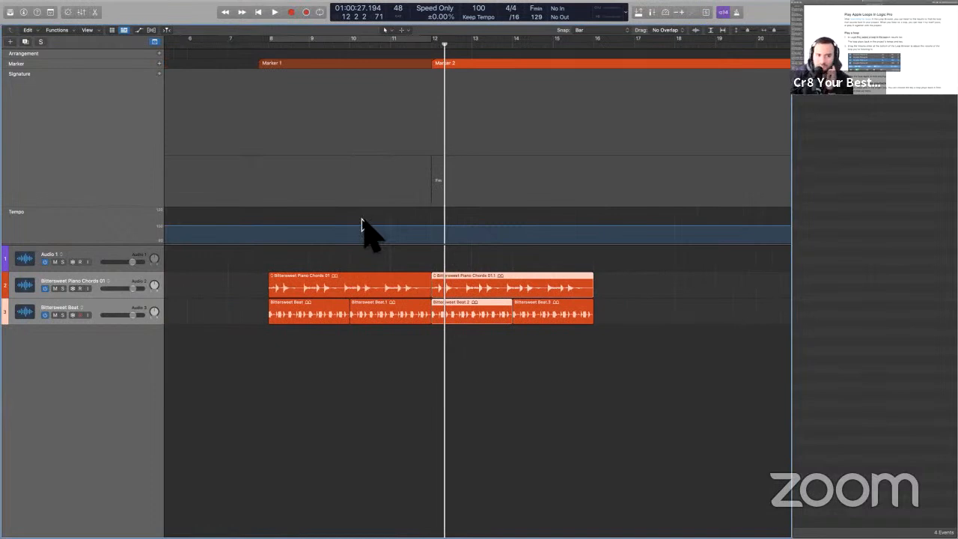
- Show the Transposition global track and add an upward transposition point at bar 12
right_click(84, 153)
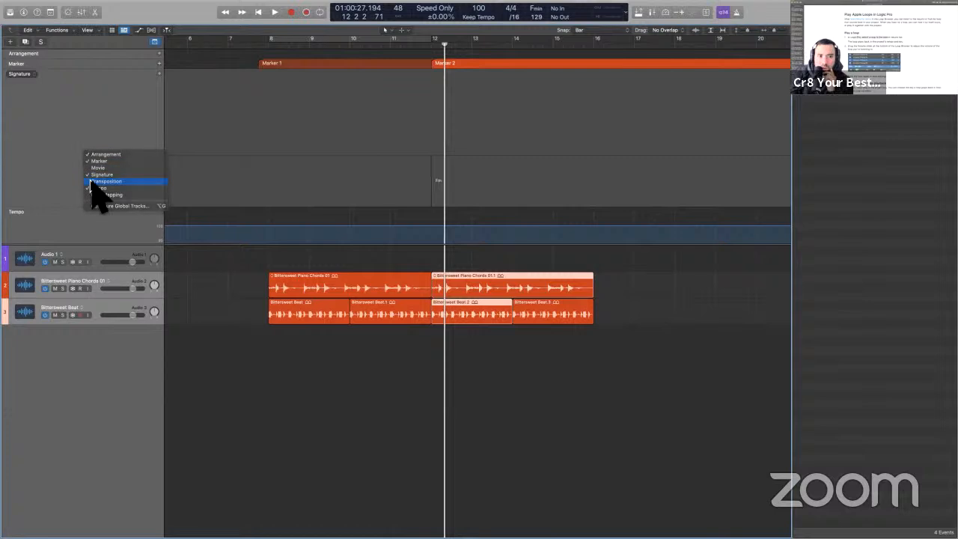
left_click(91, 182)
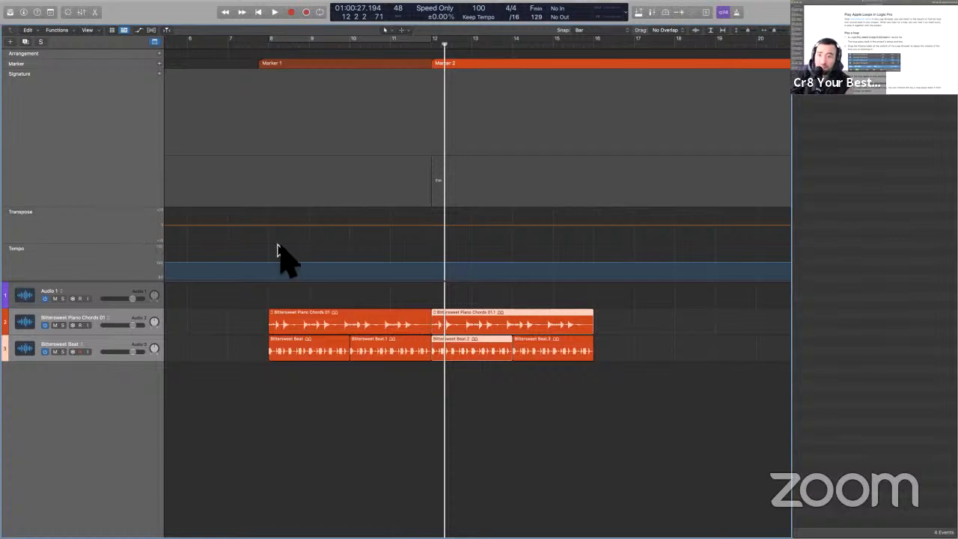
left_click(432, 226)
left_click_drag(432, 225, 433, 222)
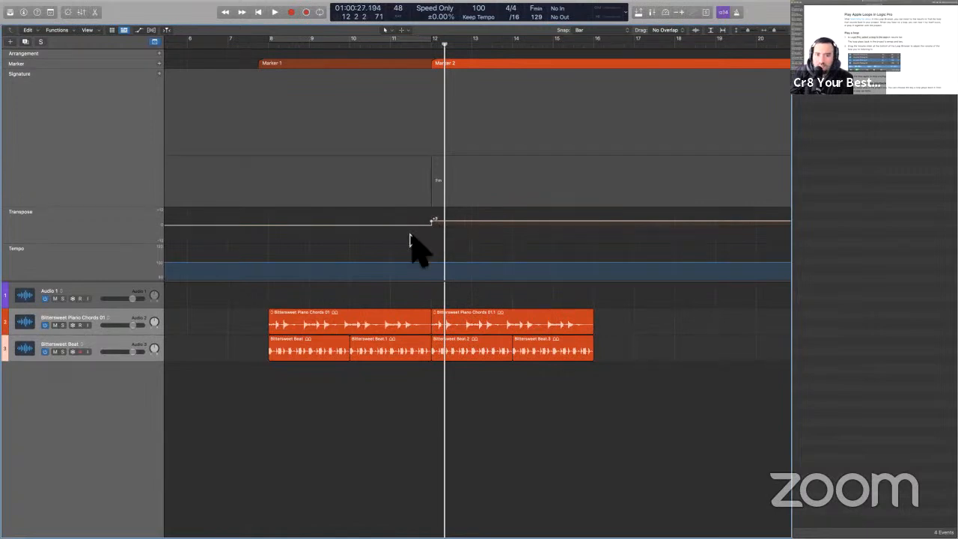
- Delete the F minor key signature, readjust the upward transposition at bar 12, and place the playhead at bar 8
left_click(495, 194)
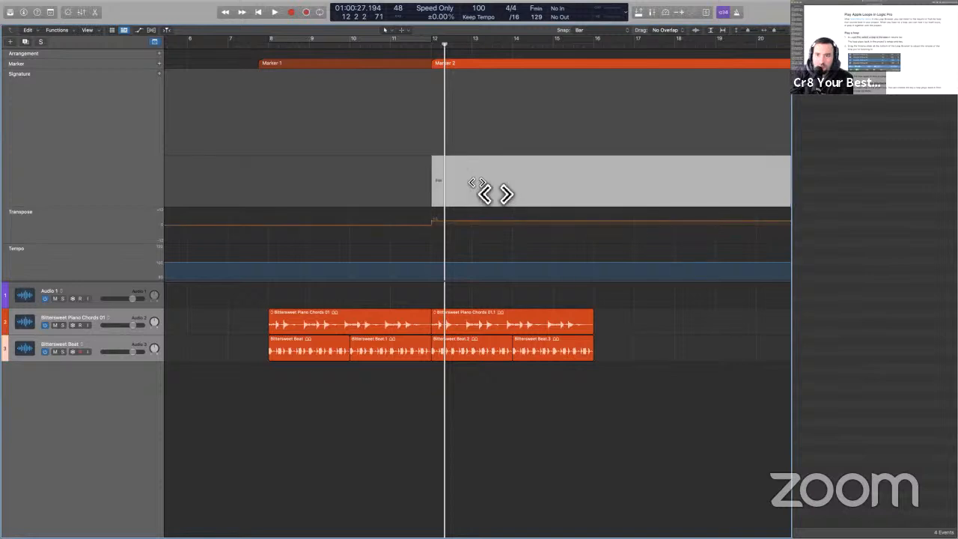
key("Delete")
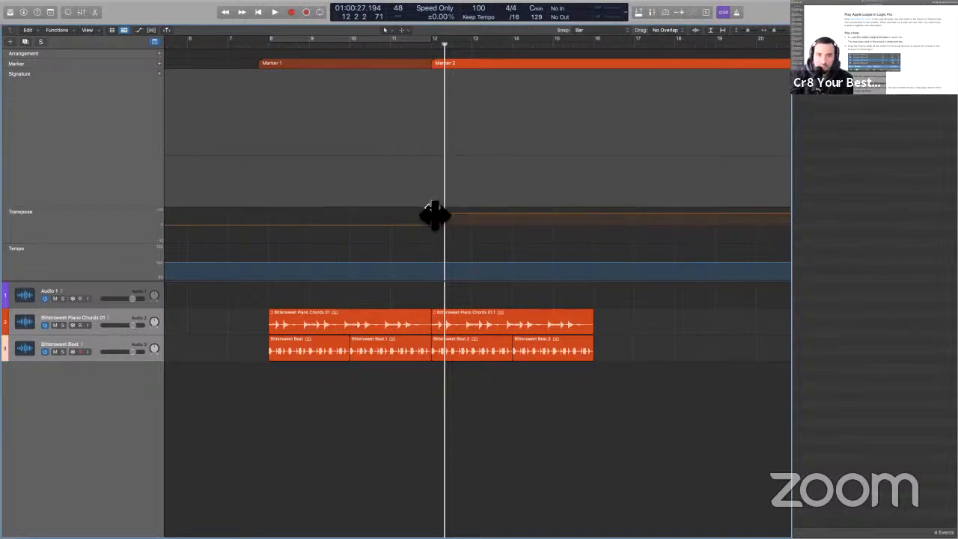
left_click_drag(447, 215, 449, 222)
left_click(270, 43)
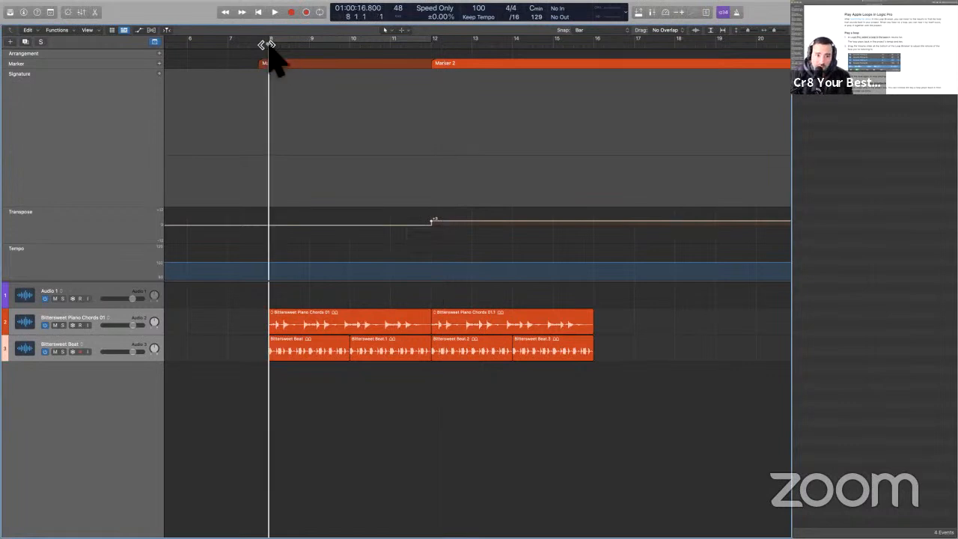
- Hide the Signature, Marker, Arrangement and Tempo global tracks and enlarge the Transposition track
left_click(349, 383)
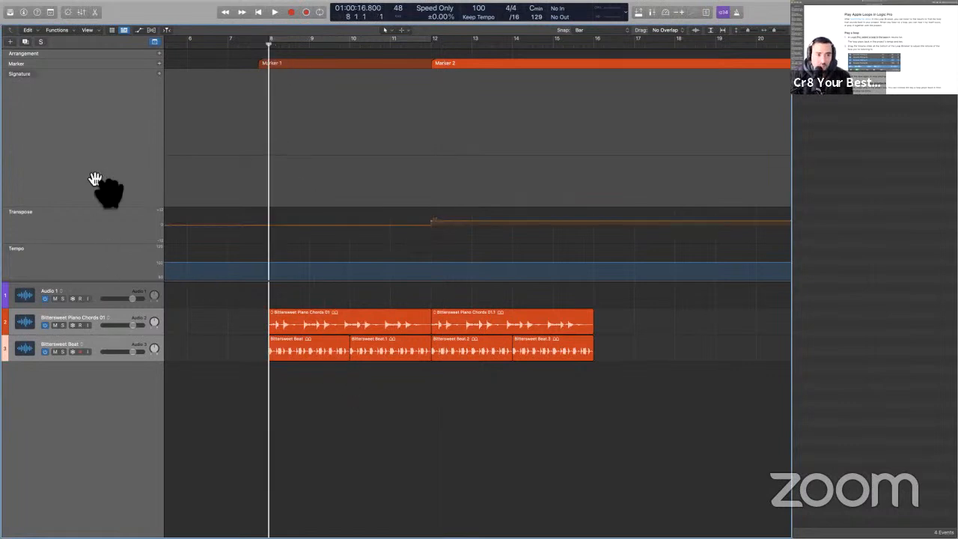
right_click(89, 139)
left_click(111, 161)
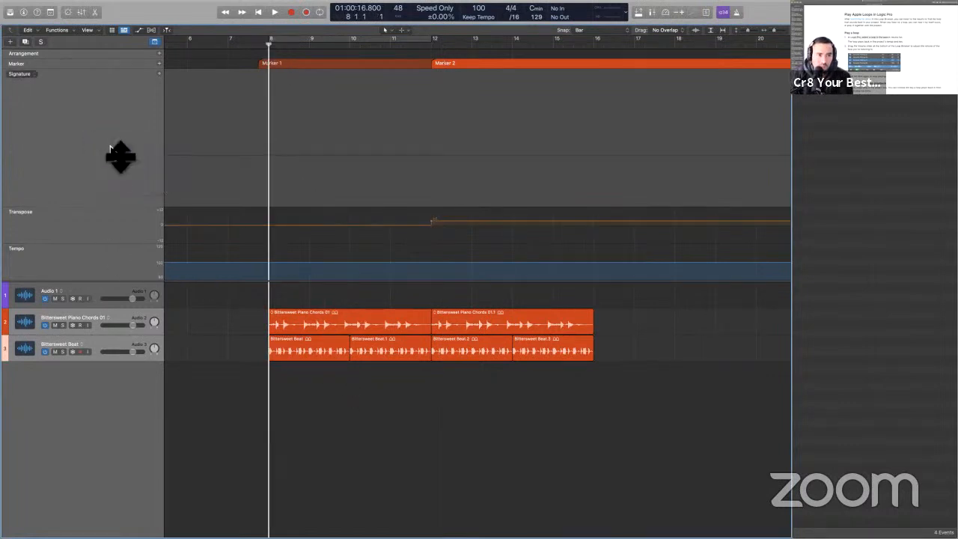
right_click(95, 92)
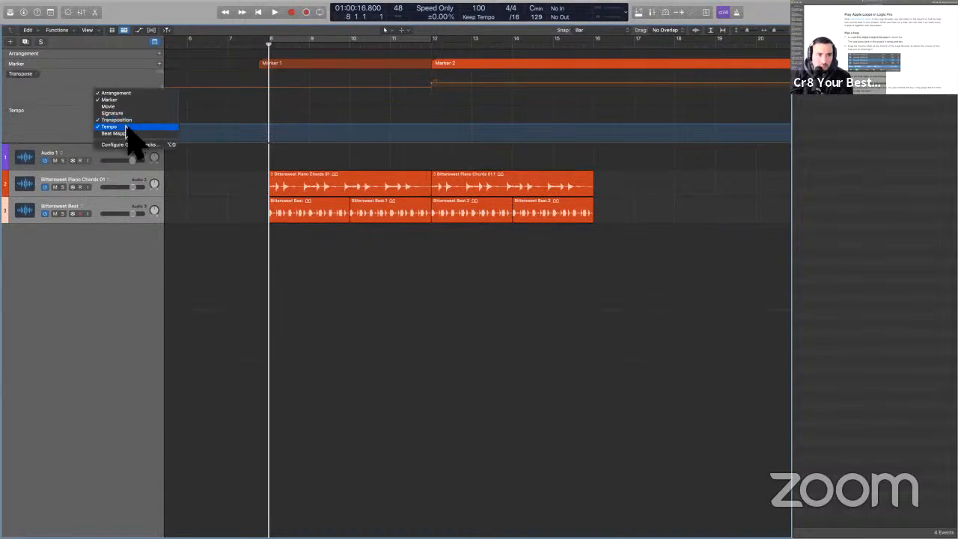
left_click(112, 100)
right_click(108, 83)
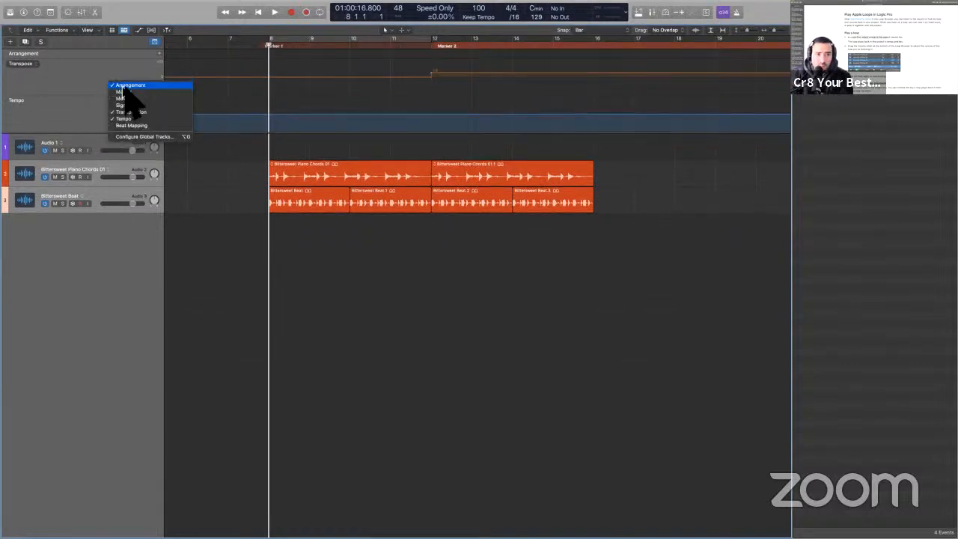
left_click(124, 85)
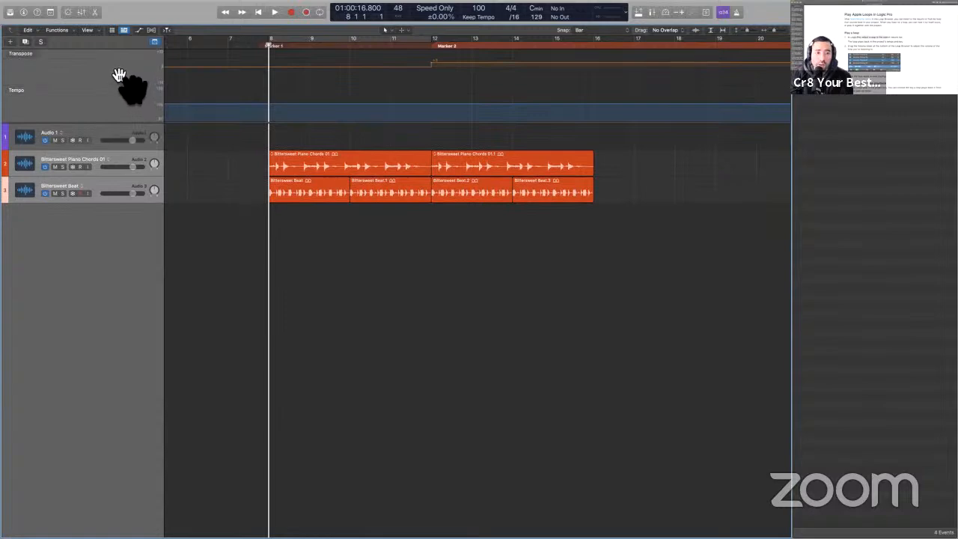
right_click(114, 120)
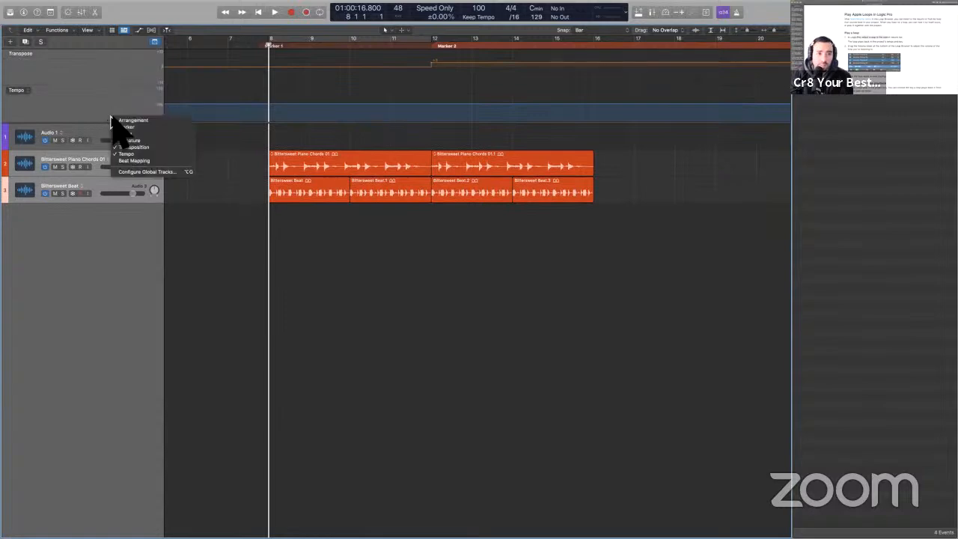
left_click(140, 154)
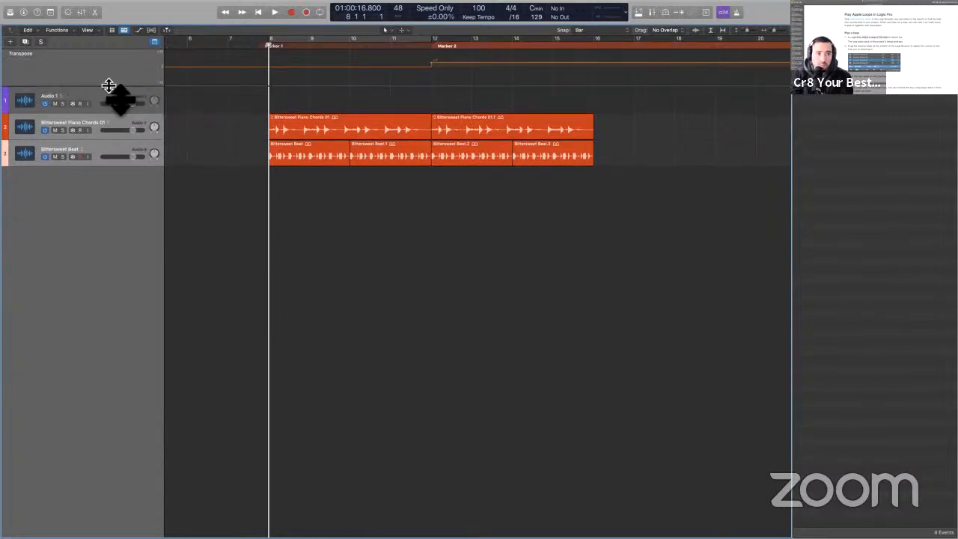
left_click_drag(109, 87, 116, 184)
- Play the loops from bar 8 across the transposition, and undo the last transposition adjustment and the F minor key signature deletion
key("space")
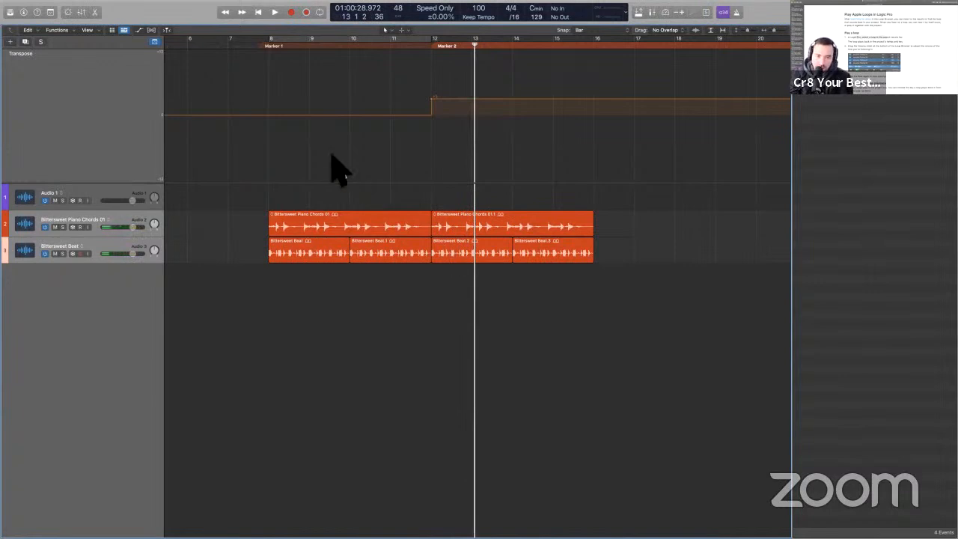
key("super+z")
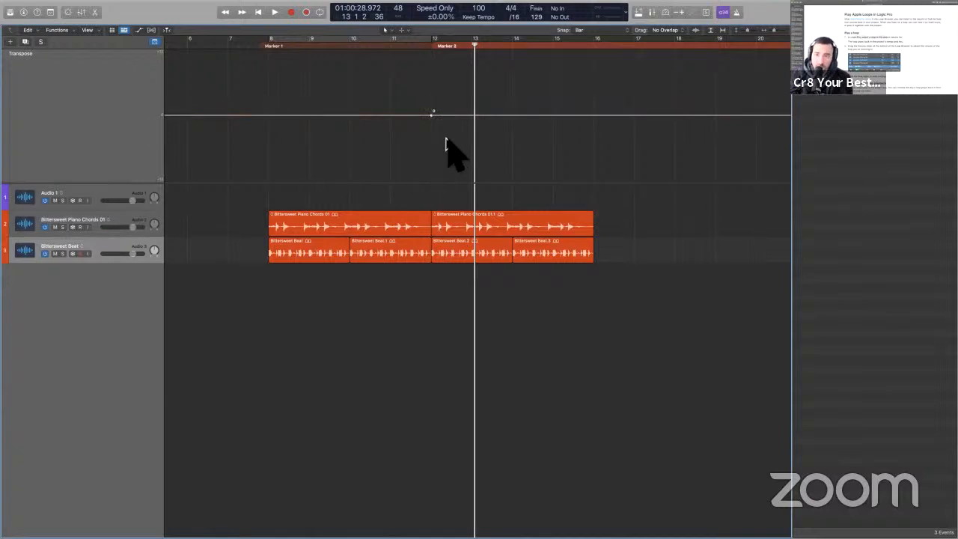
left_click(592, 358)
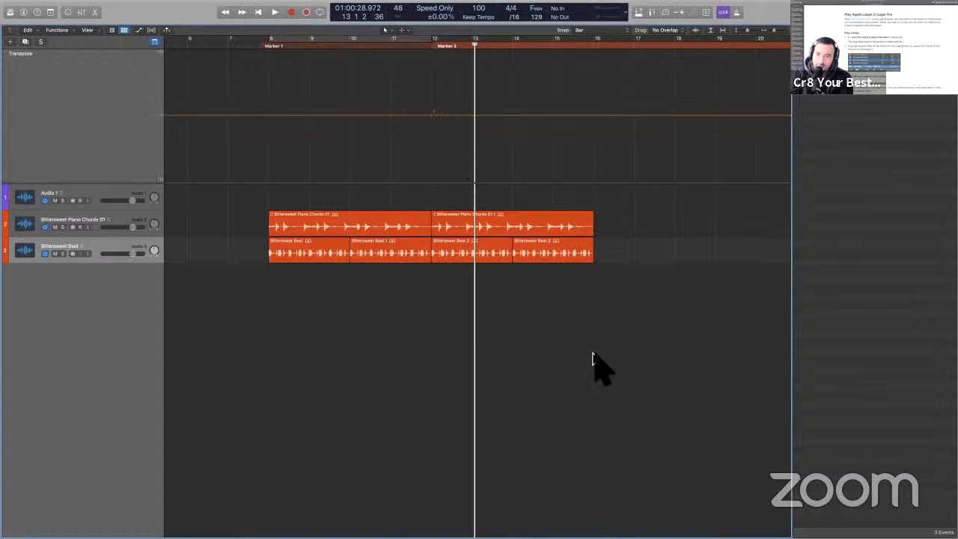
key("o")
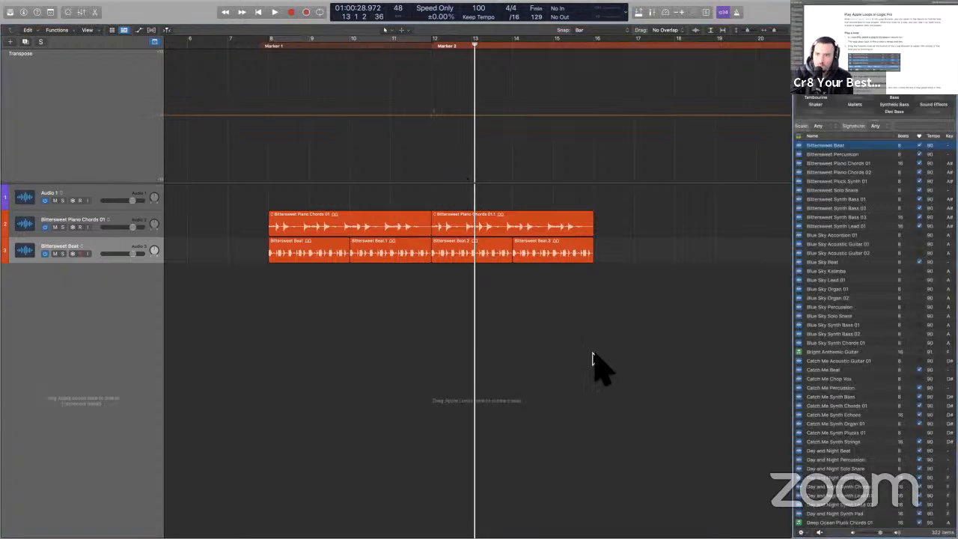
key("o")
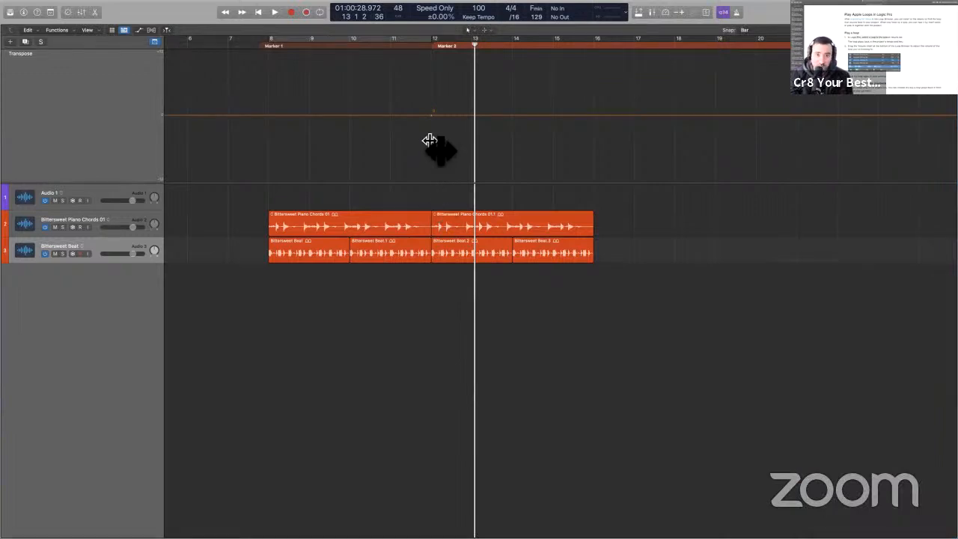
- Raise the transposition at bar 12, solo the Bittersweet Beat track and play it across the change
mouse_move(464, 114)
left_mouse_down()
mouse_move(460, 80)
mouse_move(460, 98)
left_mouse_up()
left_click(64, 254)
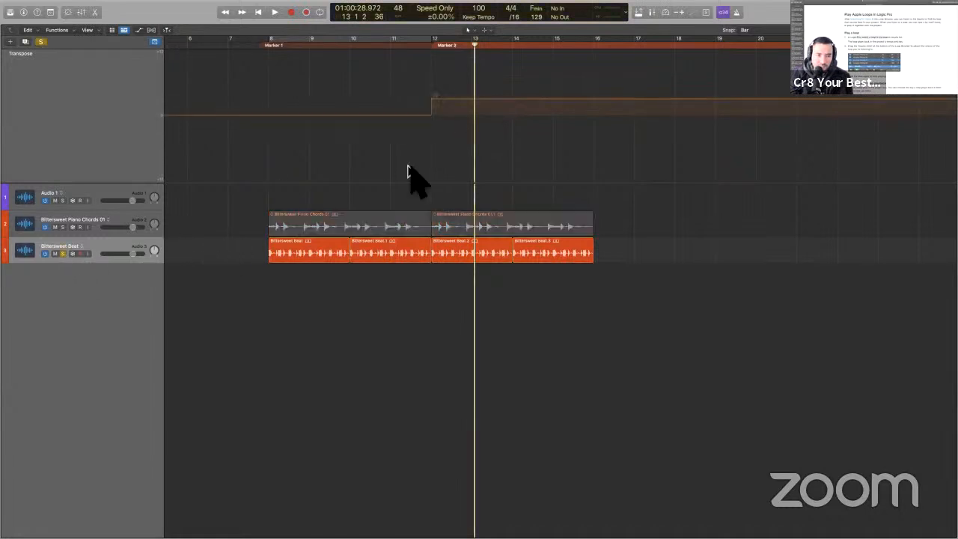
left_click(385, 46)
key("space")
left_click(387, 47)
left_click(389, 50)
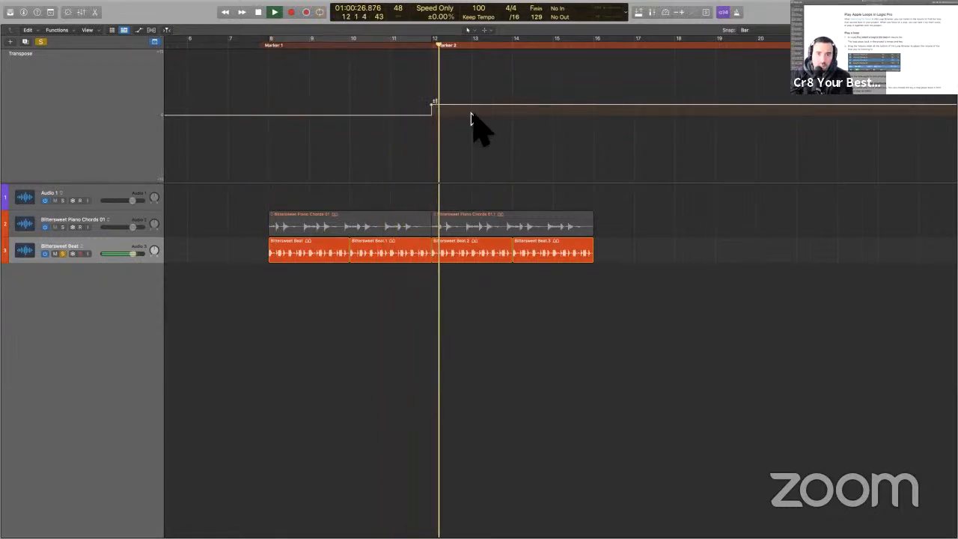
key("space")
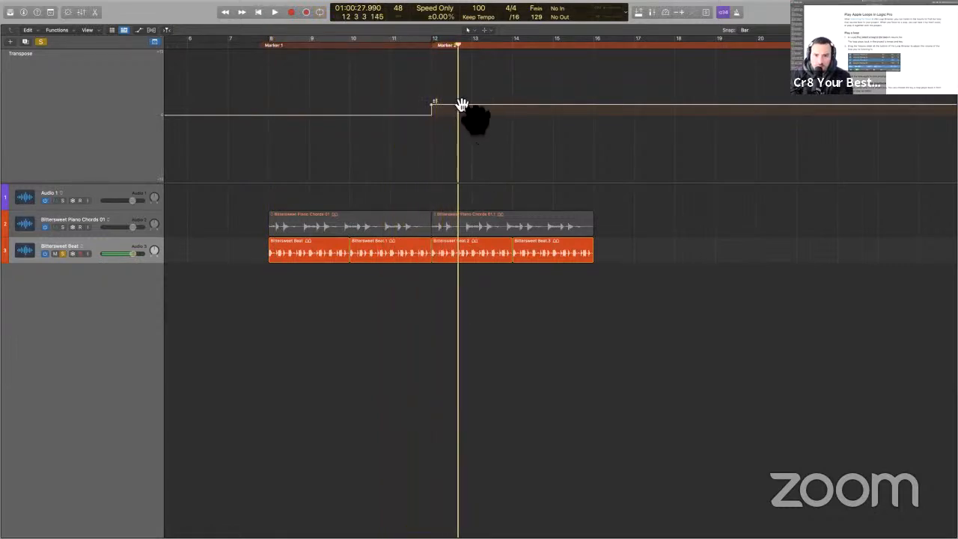
- Raise the transposition at bar 12 further and replay the soloed beat across it
left_click_drag(462, 106, 463, 88)
key("space")
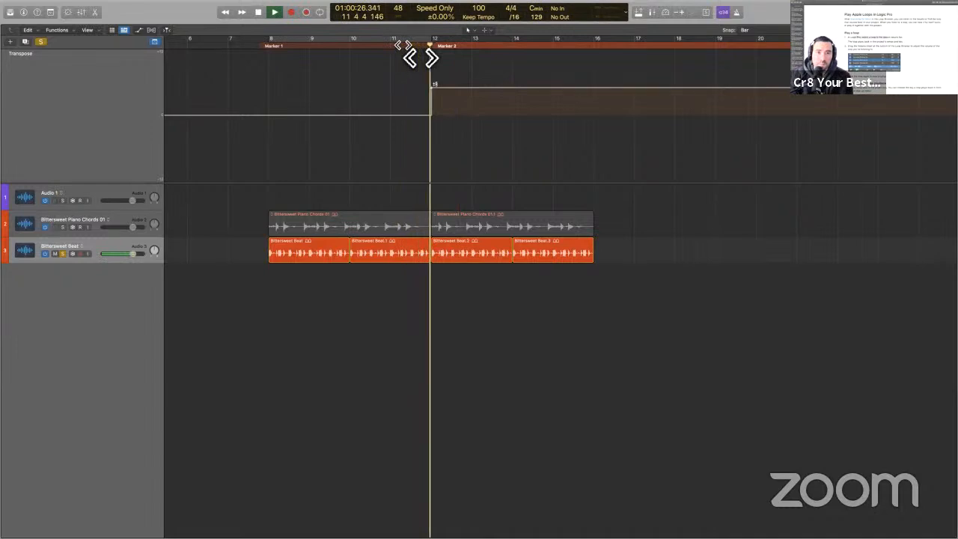
key("space")
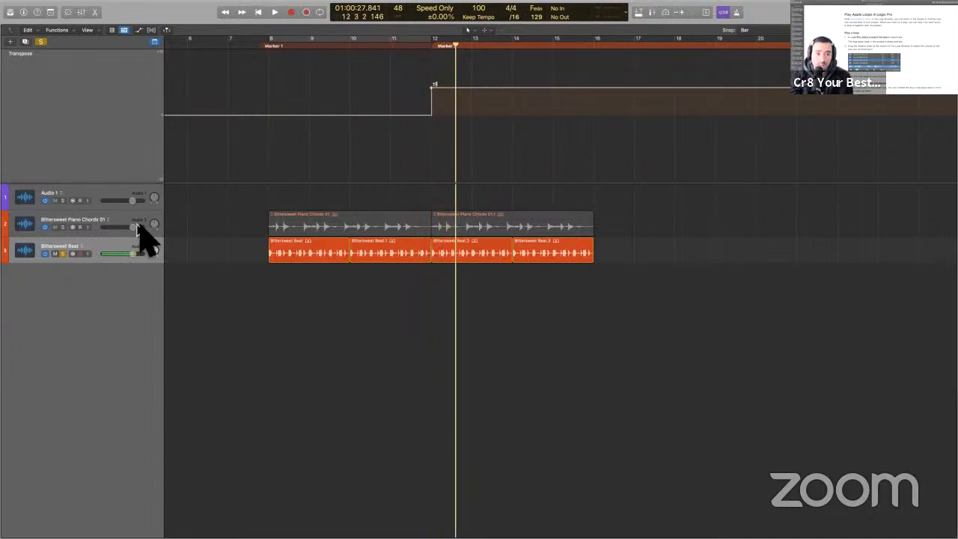
- Solo the Bittersweet Piano Chords 01 track as well and play both loops from bar 8 across the transposition
left_click(56, 227)
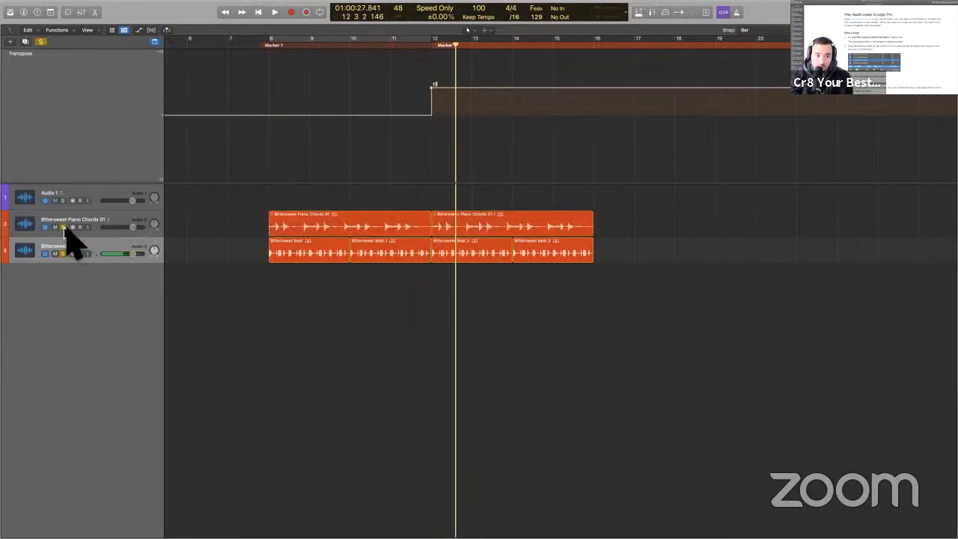
left_click(400, 229)
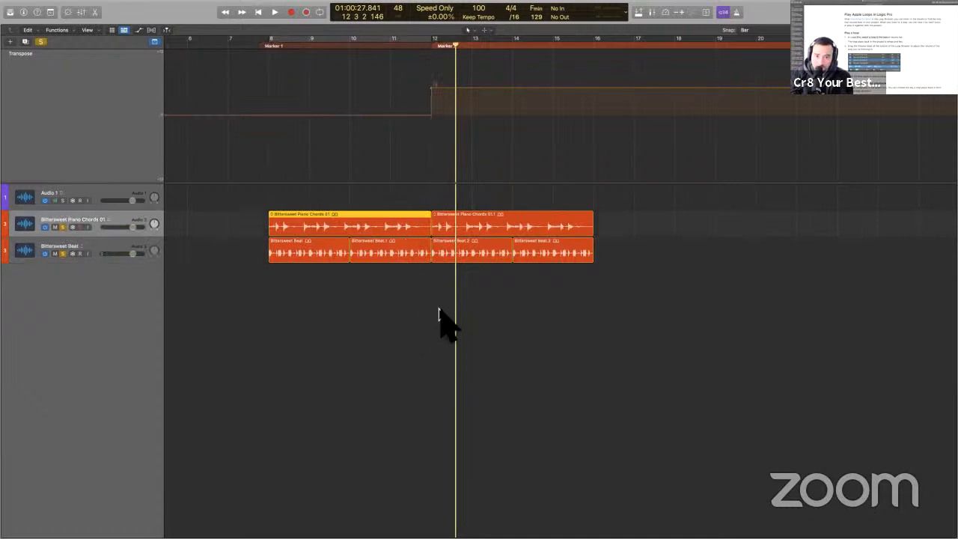
key("space")
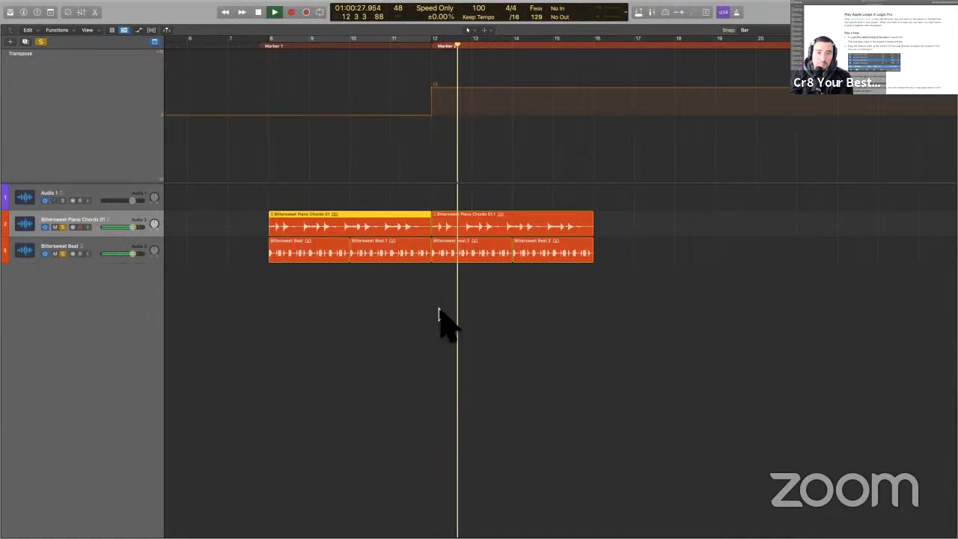
key("space")
left_click(268, 47)
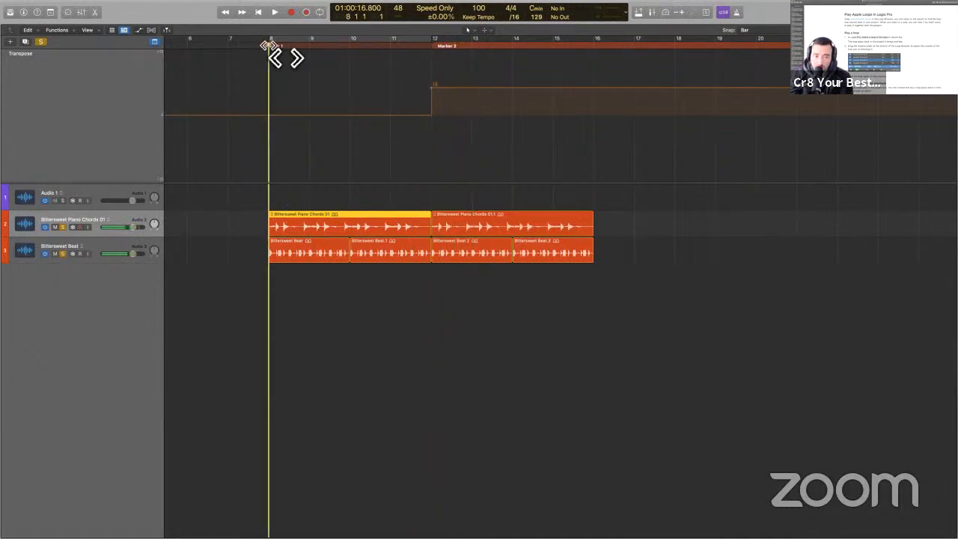
key("space")
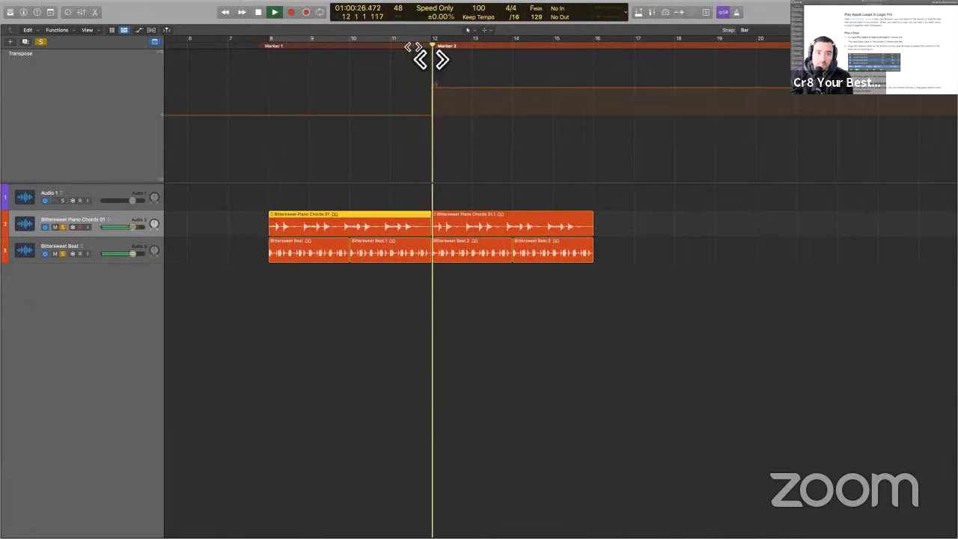
key("space")
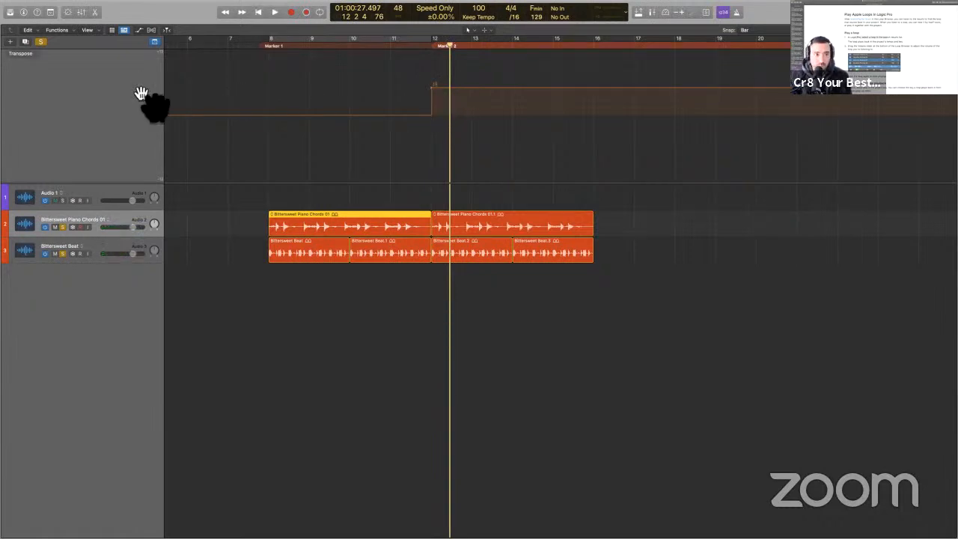
- Switch to the Logic Pro user guide to check the Play Apple Loops section, and return to the project
left_click(118, 97)
right_click(127, 142)
left_click(143, 182)
key("ctrl+Right")
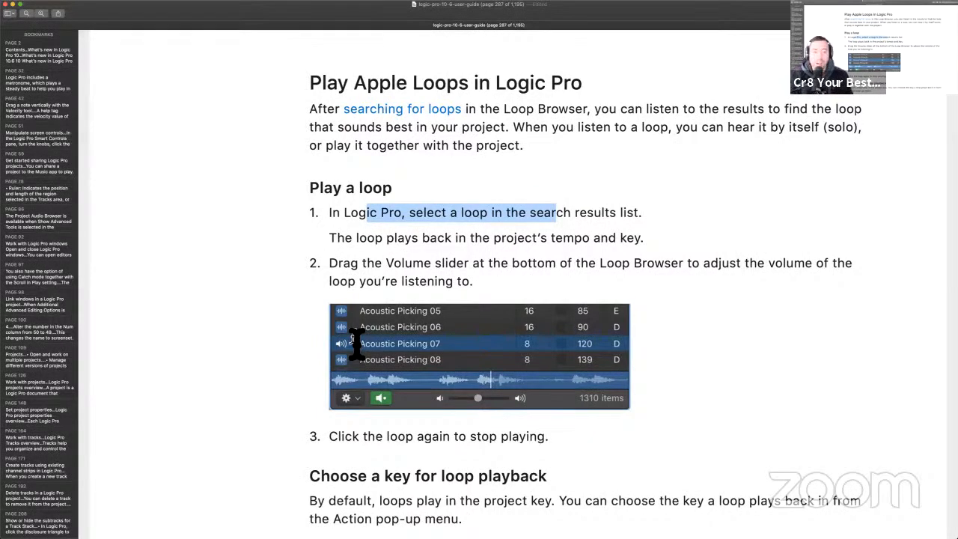
key("ctrl+Left")
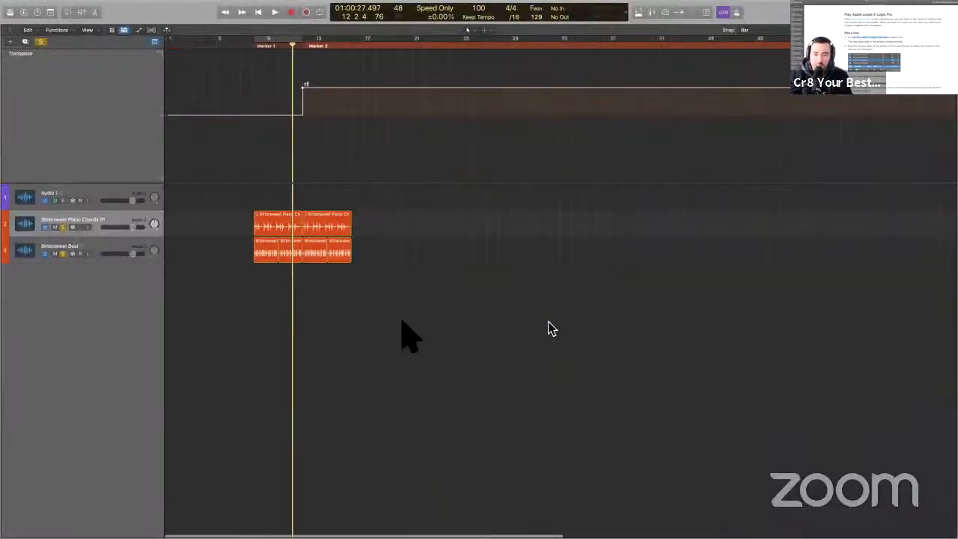
- Try deleting all piano and beat regions, and undo back through the solo, transposition and 5/4 time signature edits
left_click_drag(402, 323, 245, 211)
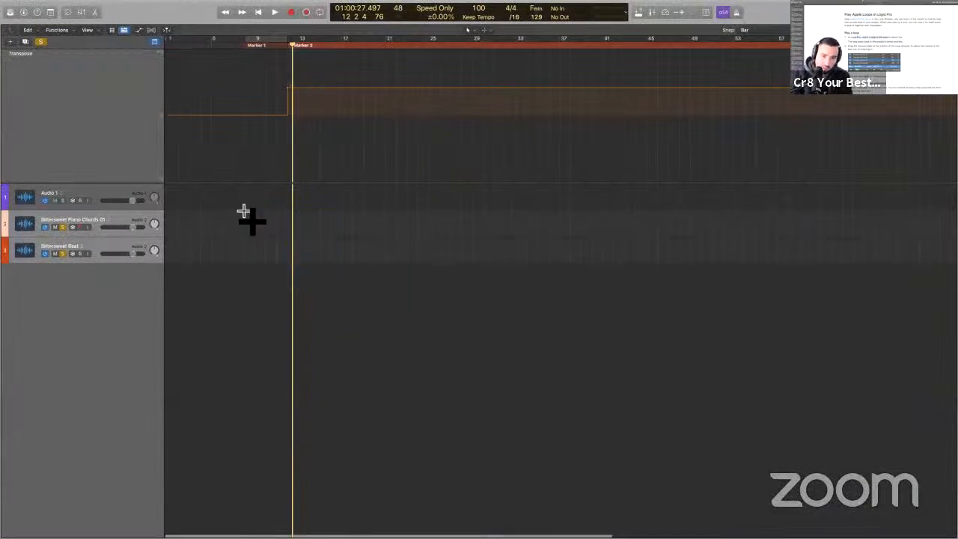
left_click(247, 215)
left_click(245, 212)
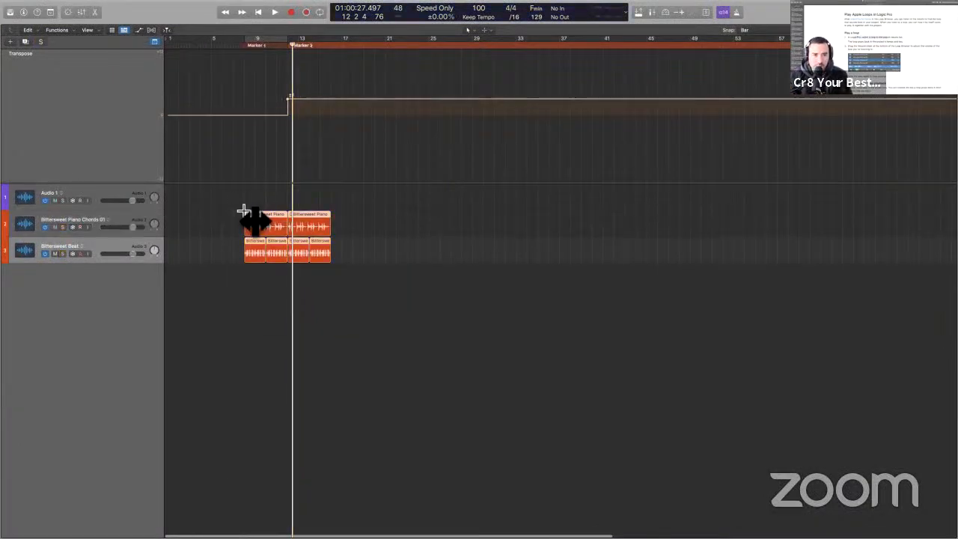
left_click(244, 212)
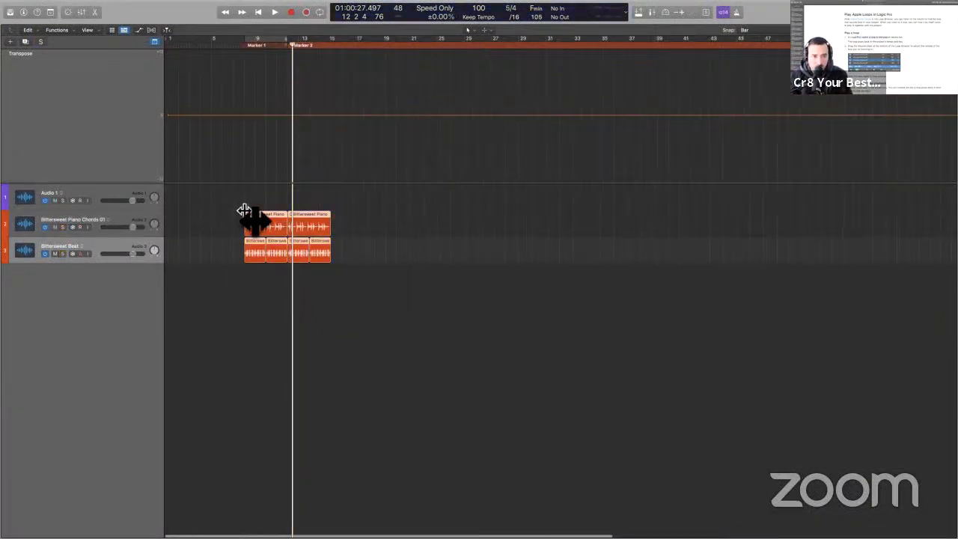
- Delete all piano and beat regions together with both of their tracks
left_click(112, 250)
key("BackSpace")
key("BackSpace")
key("BackSpace")
key("Return")
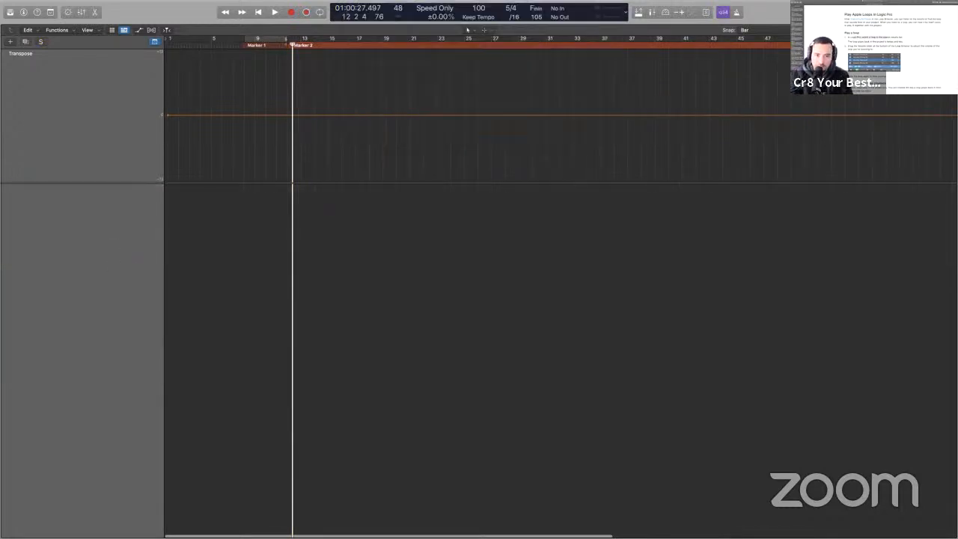
- Show the Loop Browser and filter its results to Software Instrument Loops
key("o")
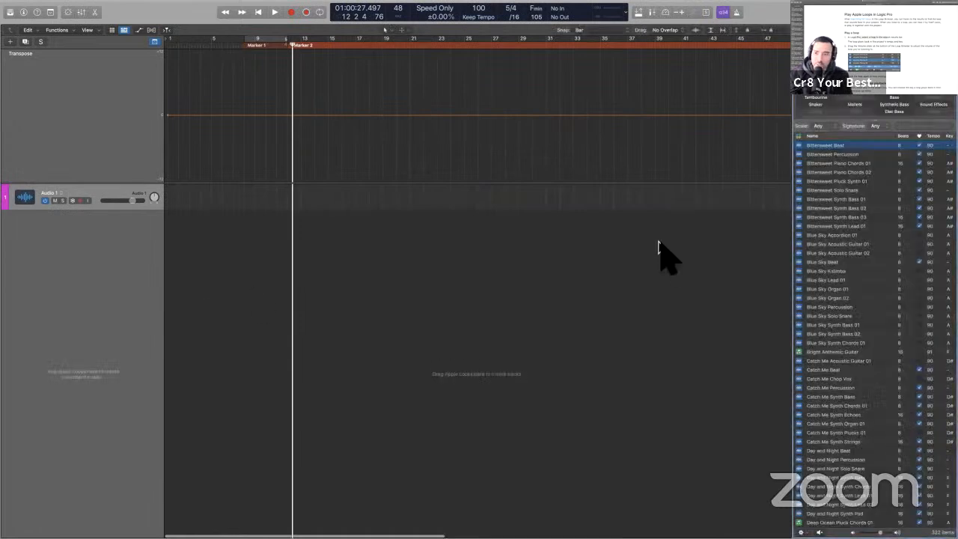
left_click(800, 136)
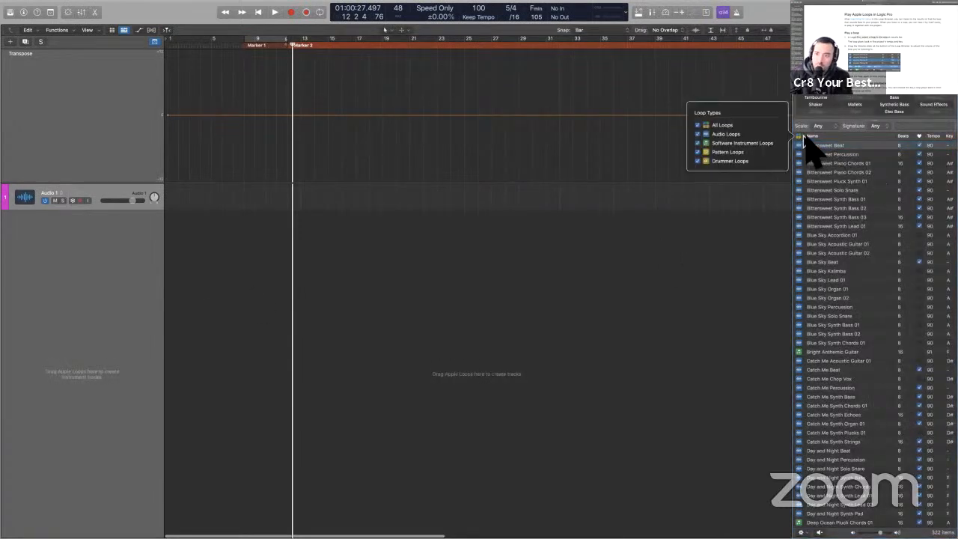
left_click(736, 143)
- Add the Deep Ocean Synth Plucks loop on a new track at bar 9 and hide the Loop Browser
left_click(838, 195)
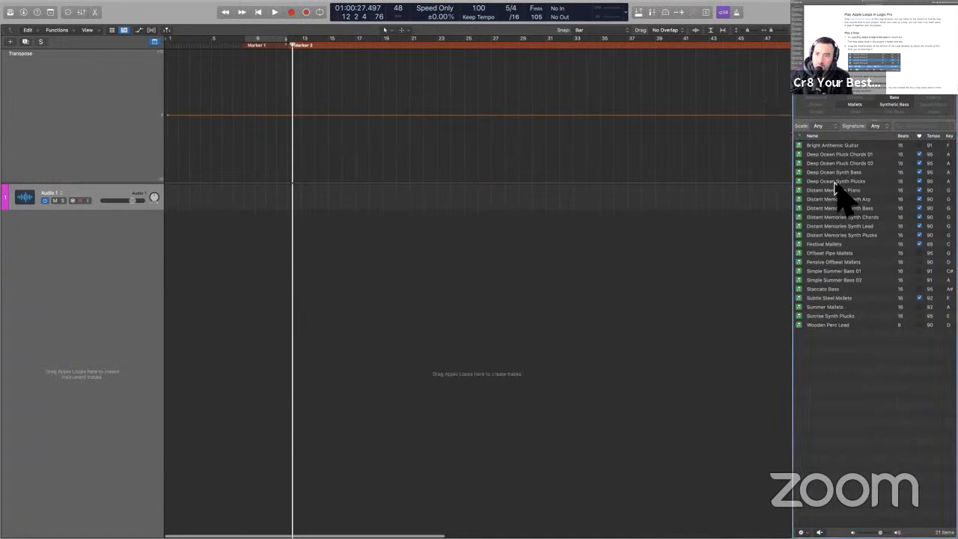
left_click(836, 184)
left_click_drag(839, 191, 259, 241)
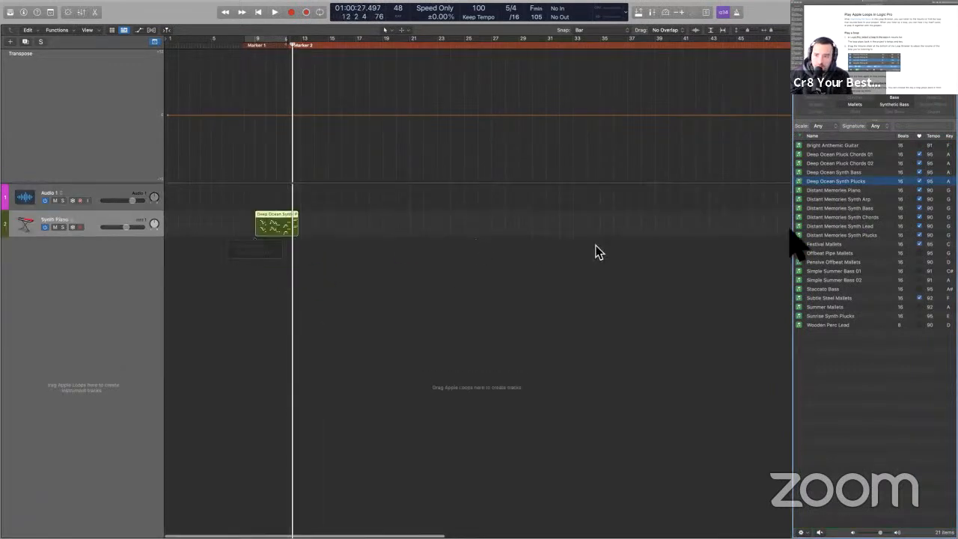
left_click(707, 294)
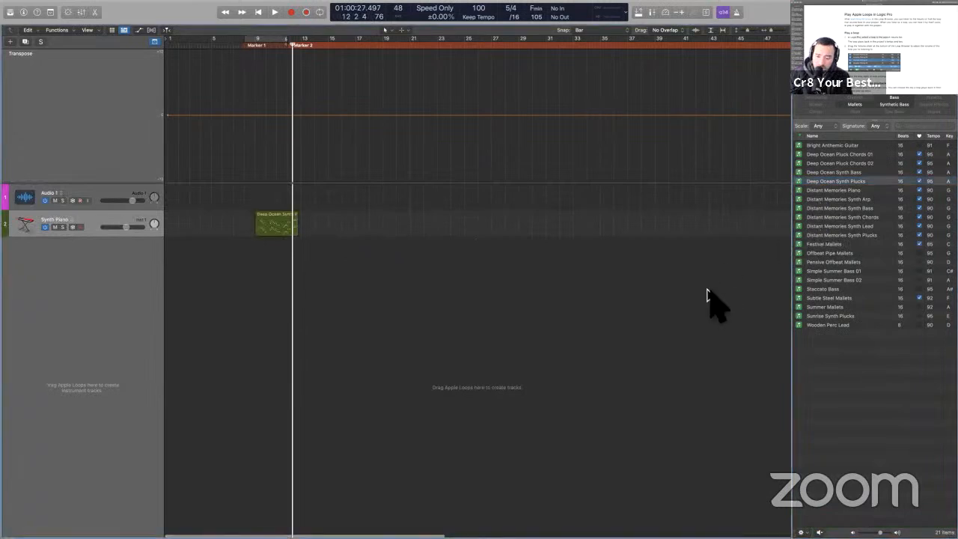
key("o")
key("super+Right")
key("super+Right")
key("super+Right")
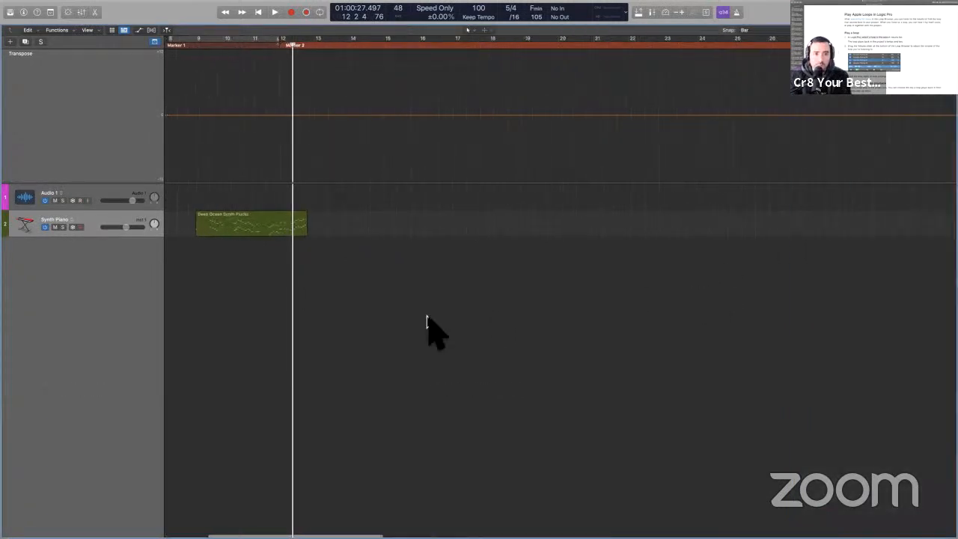
- Move the Deep Ocean Synth Plucks region one bar earlier to start at bar 8, and repeat it once
scroll(423, 315, "left", 5)
left_click(429, 229)
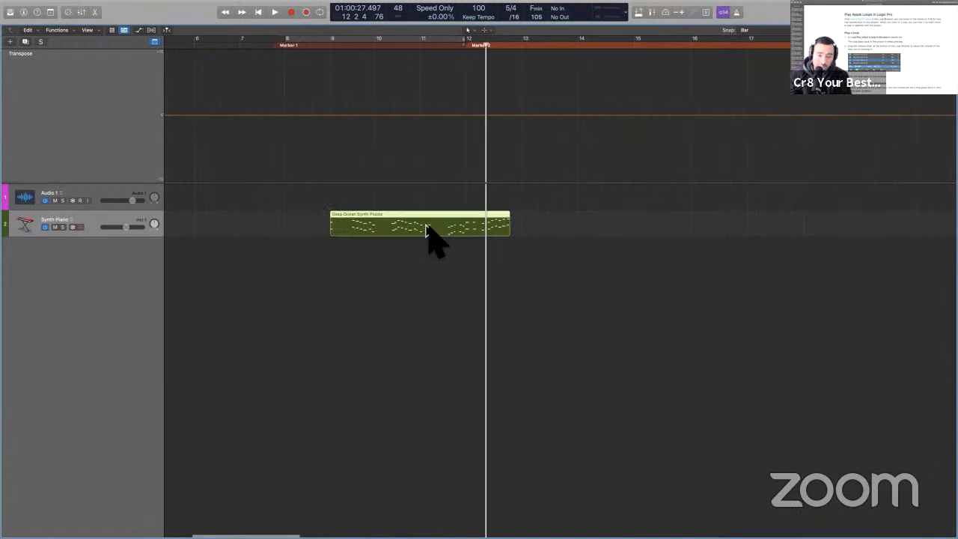
key("alt+Left")
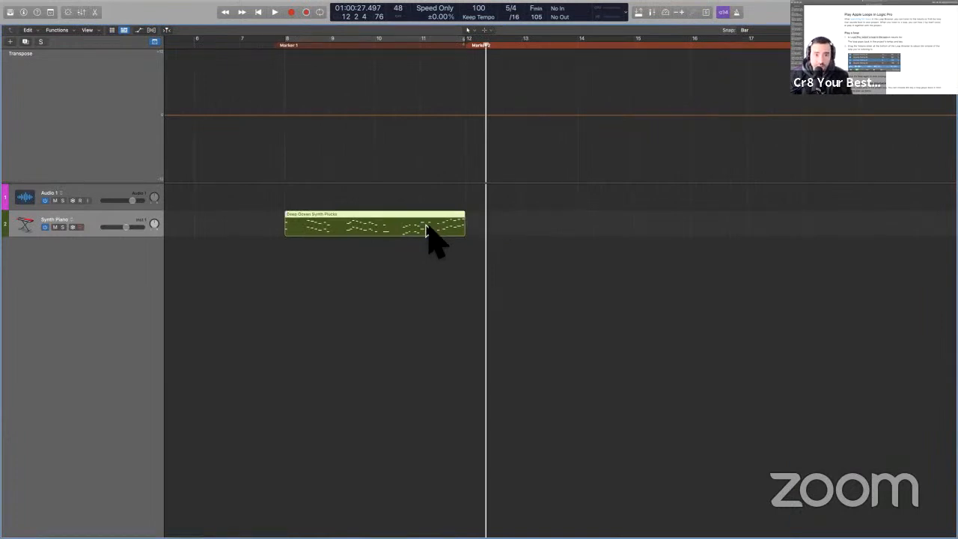
key("super+u")
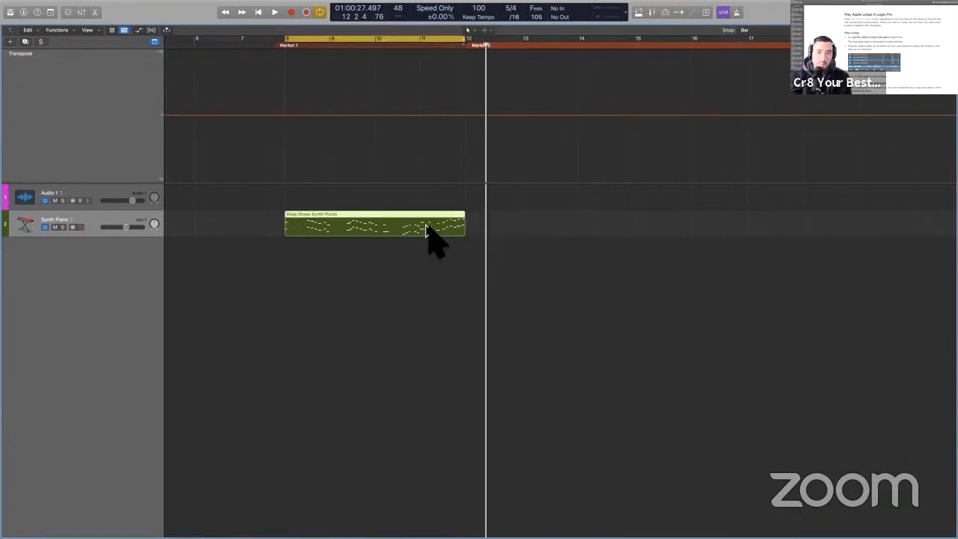
key("super+Left")
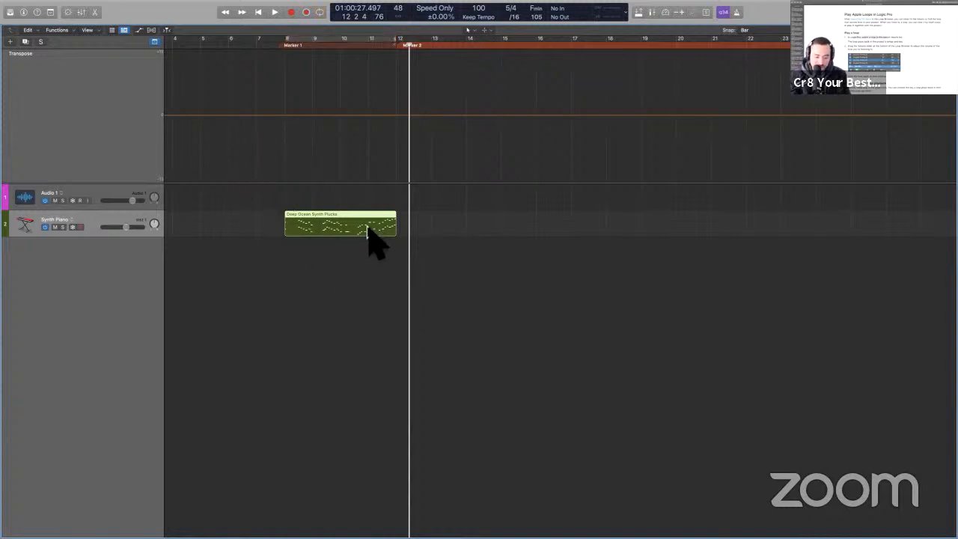
key("super+r")
- Raise the project transposition from the second plucks region onward, and align the transposition point exactly with bar 12
left_click_drag(399, 117, 397, 89)
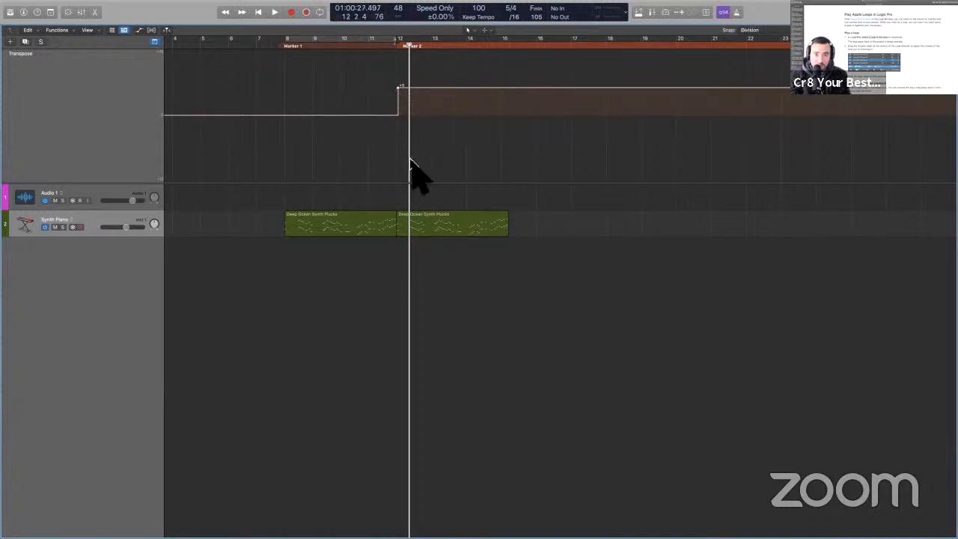
scroll(406, 150, "up", 5)
scroll(380, 129, "up", 5)
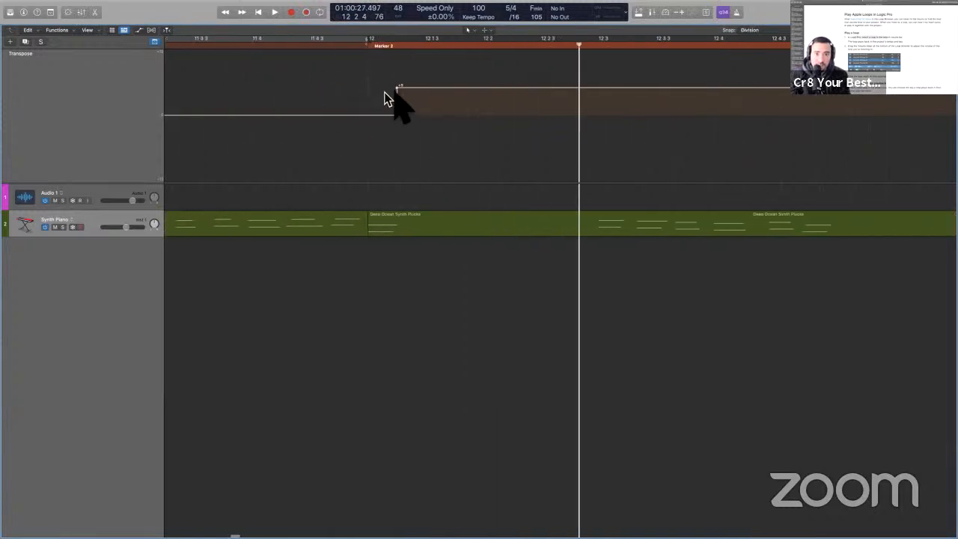
left_click_drag(399, 85, 367, 86)
scroll(364, 112, "down", 4)
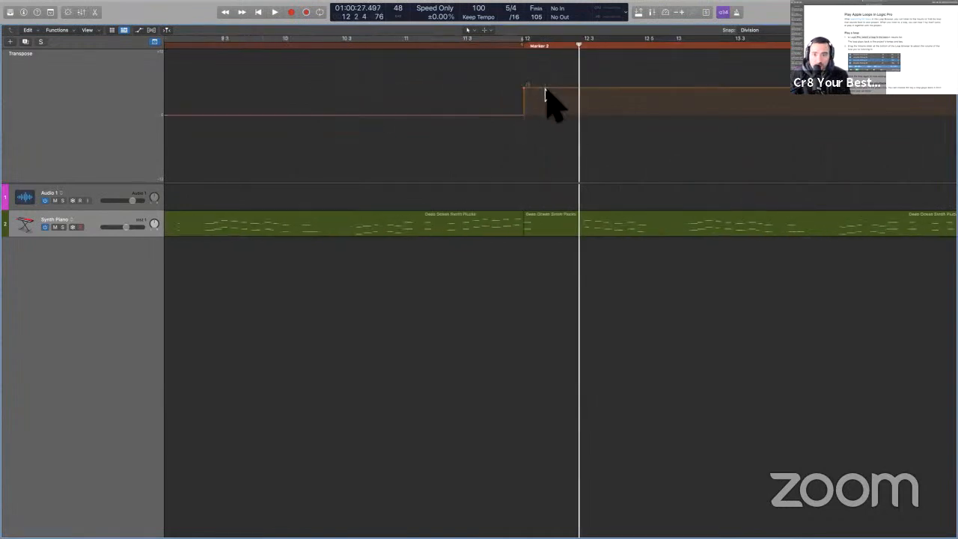
left_click_drag(511, 124, 551, 70)
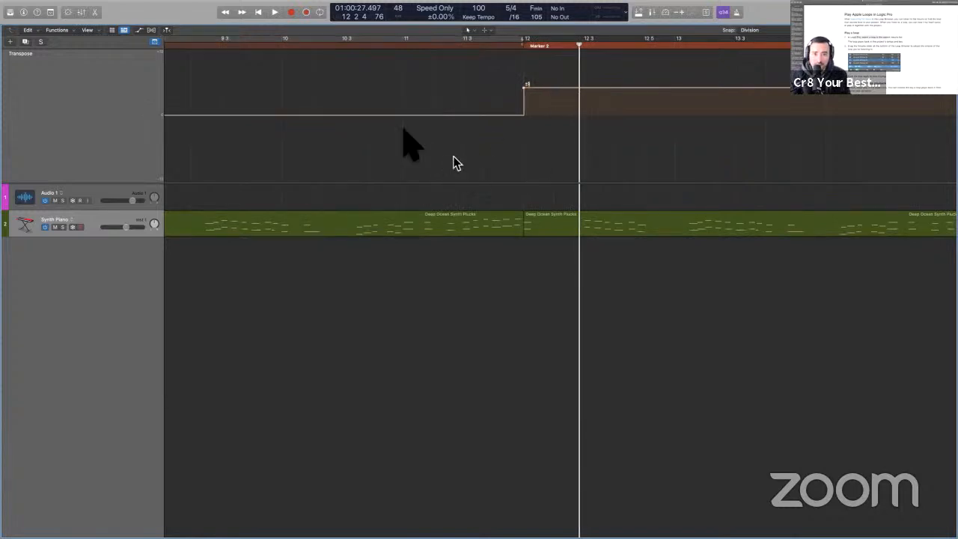
- Play back from the first Deep Ocean Synth Plucks region through the transposition change to compare the pitches
scroll(449, 180, "down", 3)
left_click(445, 231)
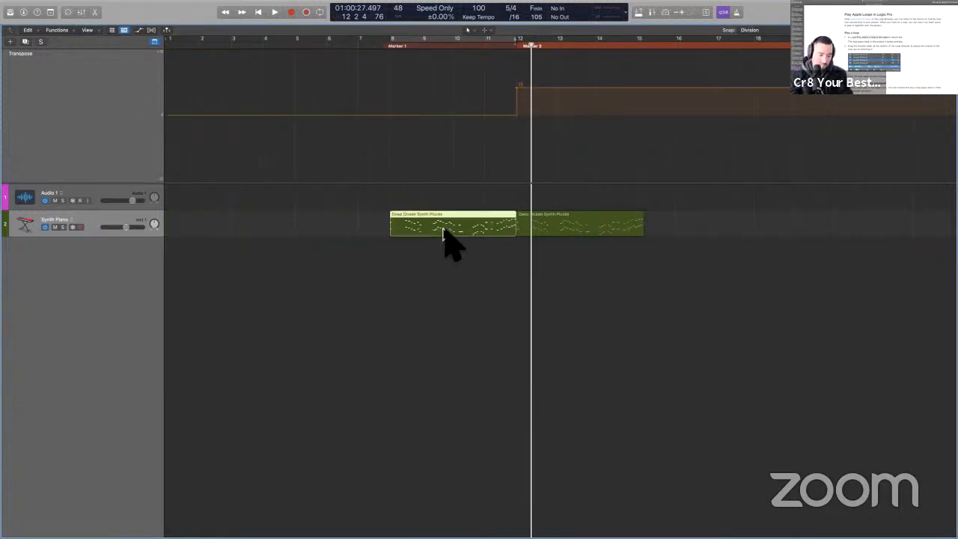
key("shift+Return")
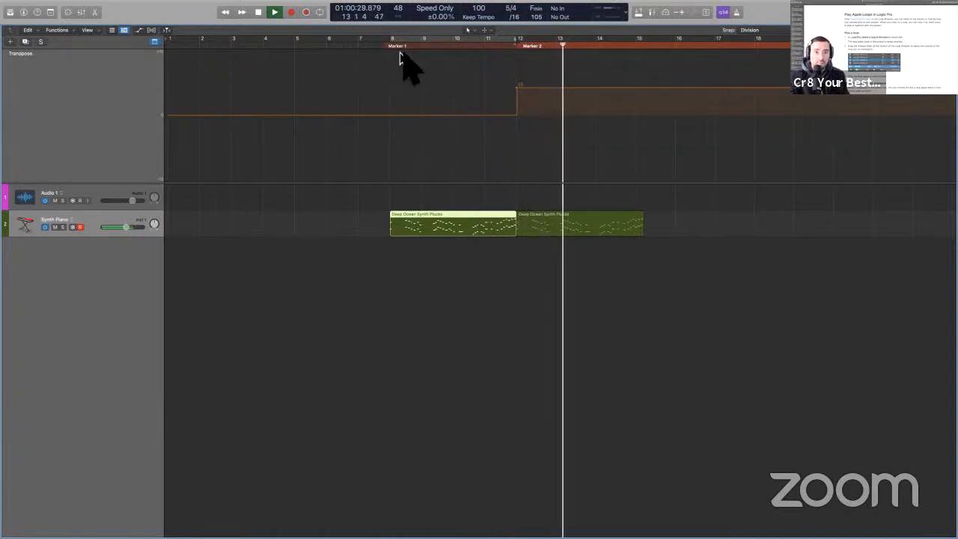
key("space")
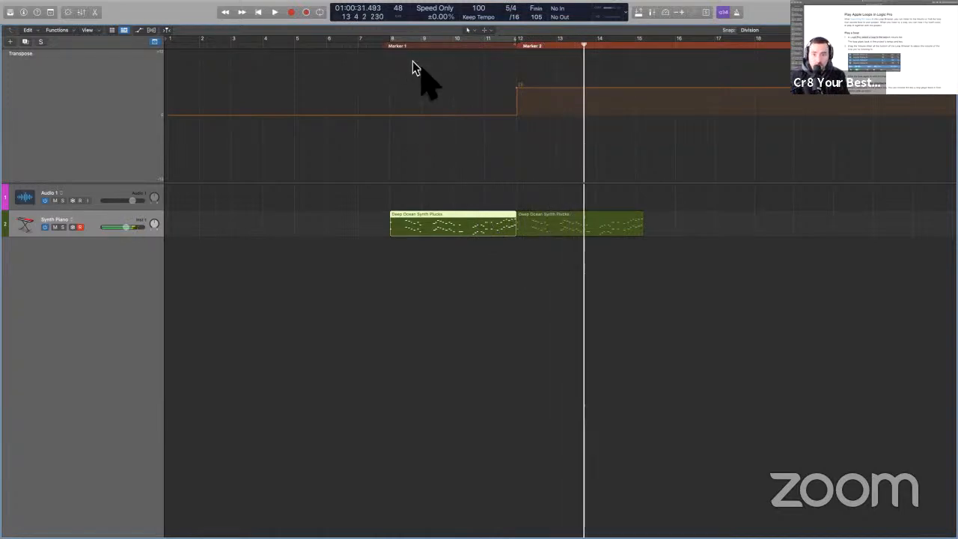
- Lower the project transposition from bar 12 onward to -12
left_click_drag(536, 91, 567, 203)
key("super+z")
left_click_drag(533, 88, 534, 196)
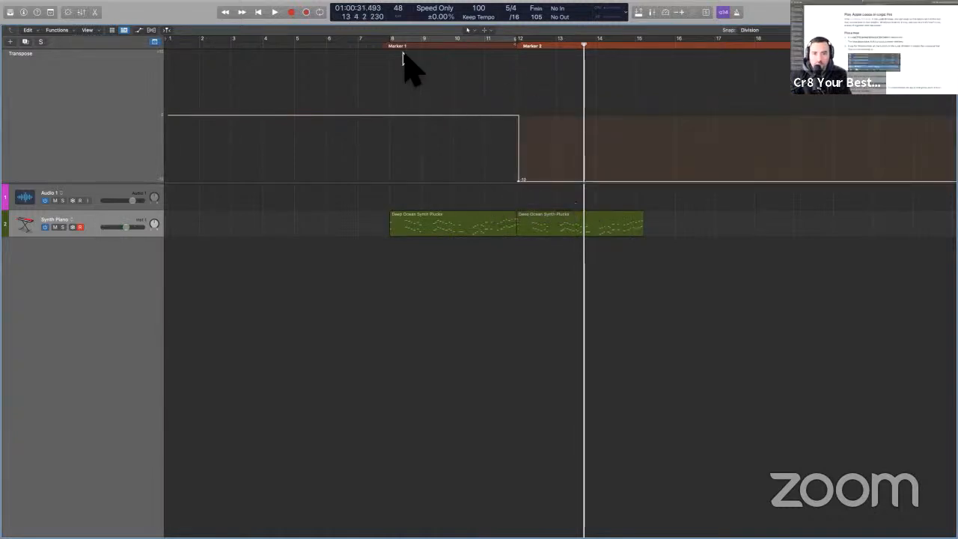
- Play back from Marker 1 past bar 12 to hear the lowered transposition on the repeated plucks region
double_click(444, 47)
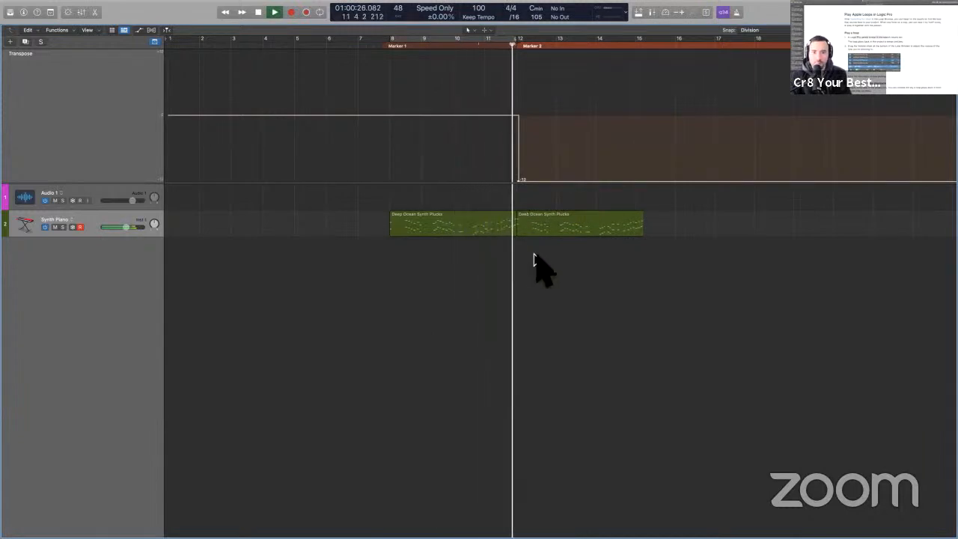
key("space")
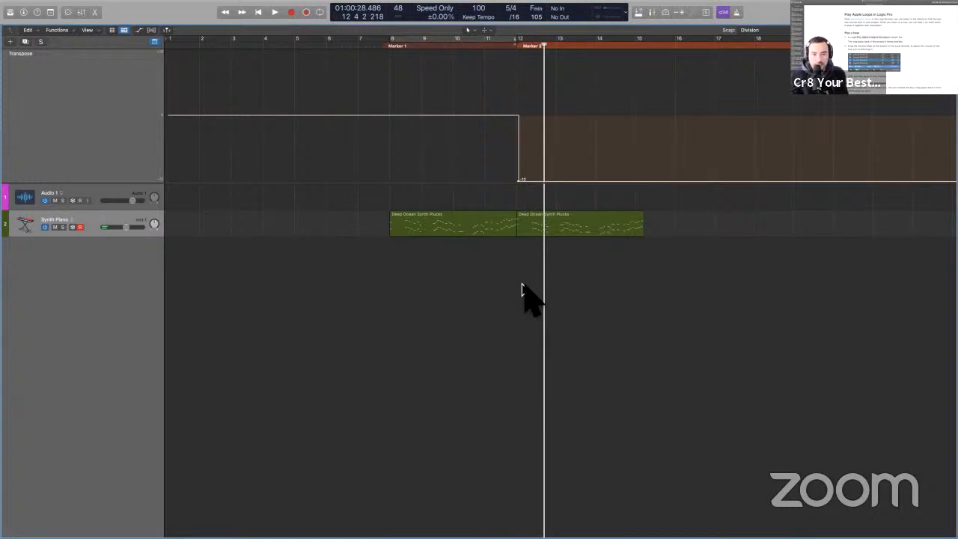
scroll(522, 289, "down", 1)
left_click(518, 290)
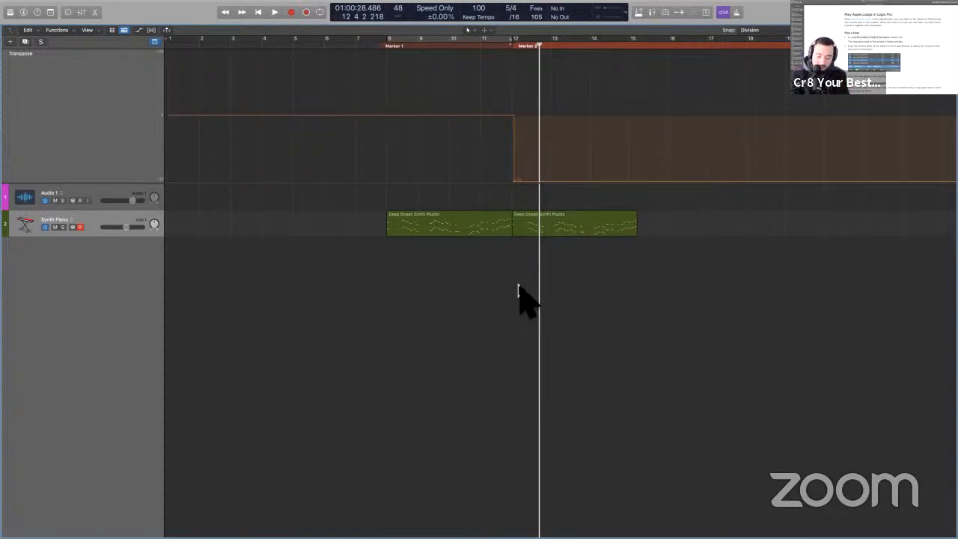
- Show the Loop Browser and delete the Synth Piano track together with its Deep Ocean Synth Plucks regions
key("o")
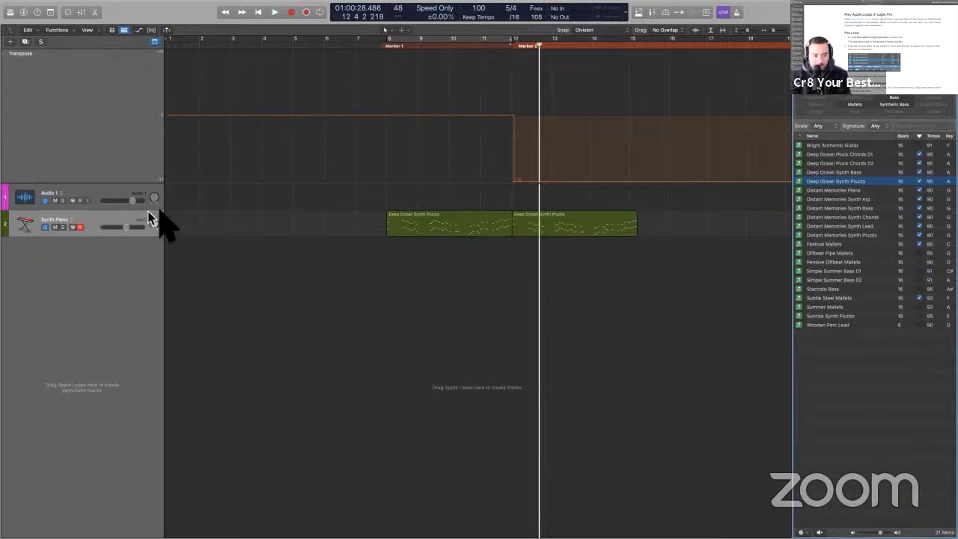
left_click(120, 215)
key("Delete")
key("Delete")
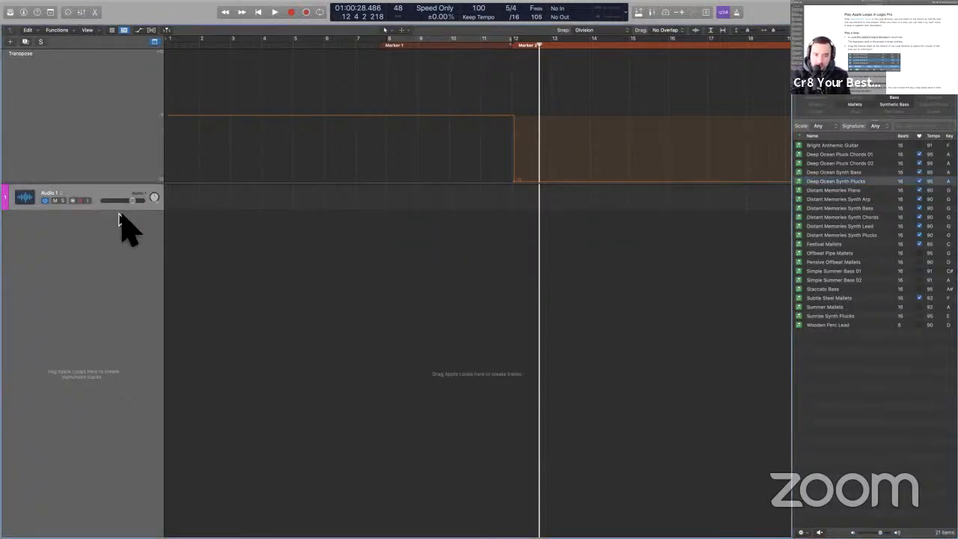
key("Delete")
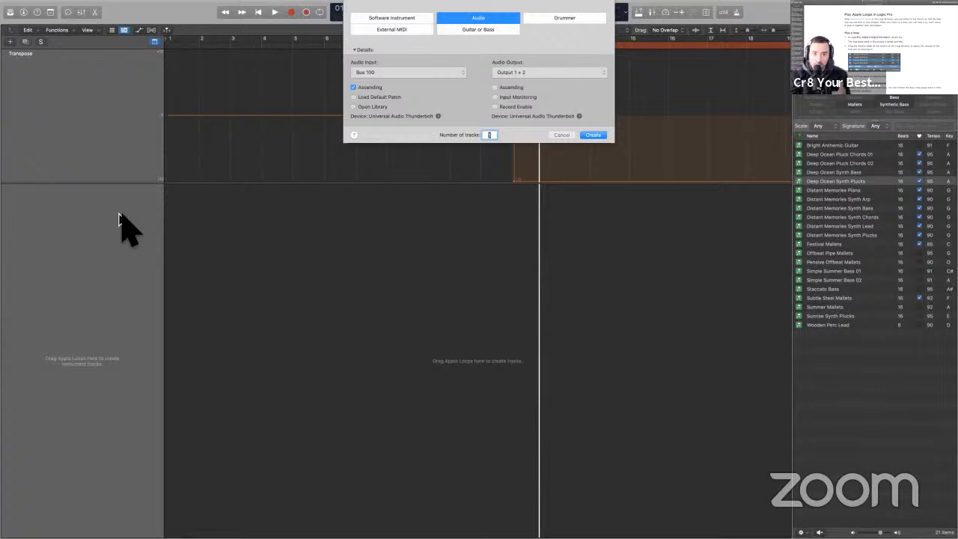
key("alt+super+s")
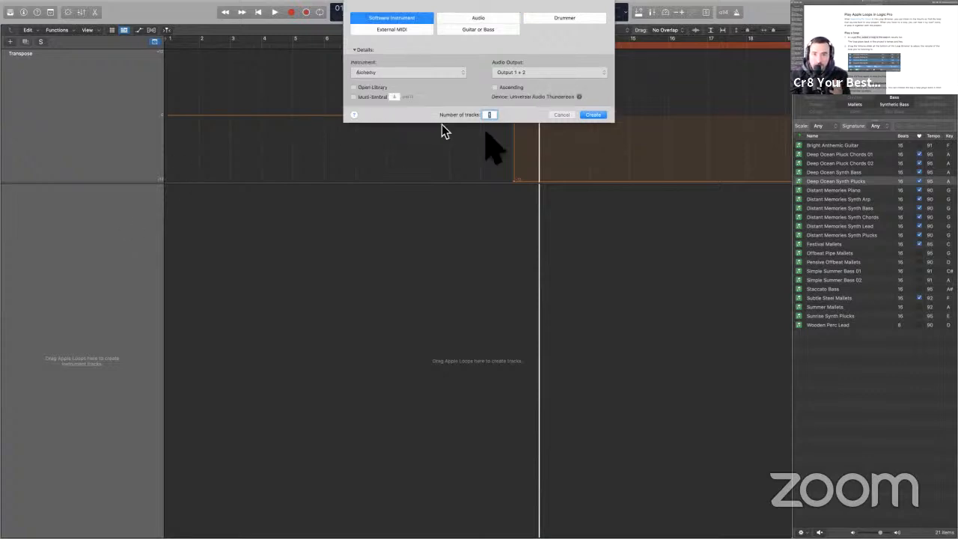
key("Escape")
key("super+z")
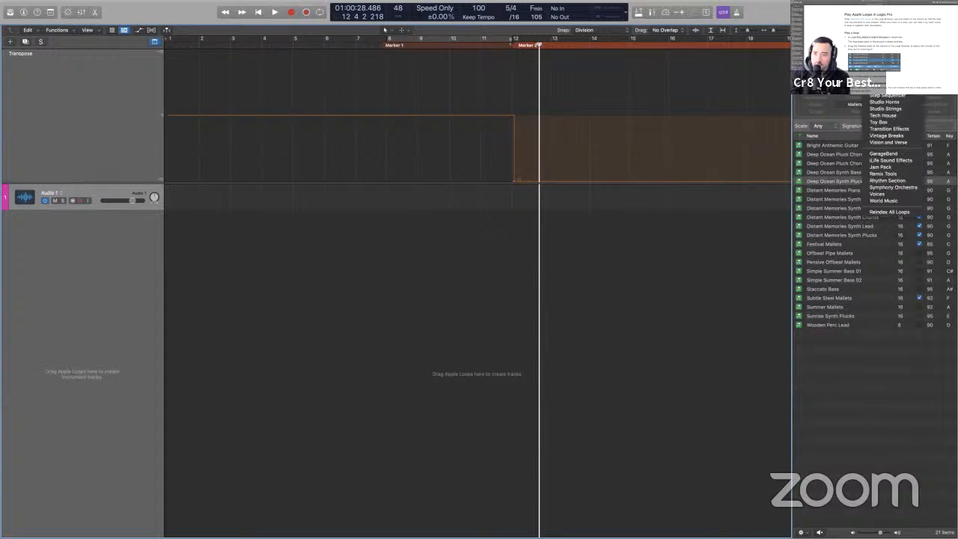
- Remove the loop pack filter to list loops from all packs, and audition loops down to Dark Bells
key("Escape")
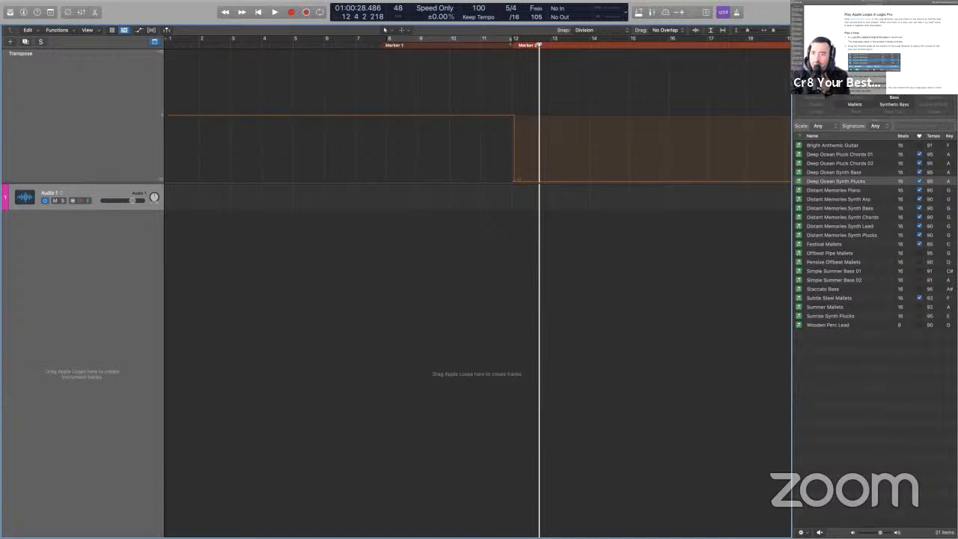
left_click(887, 92)
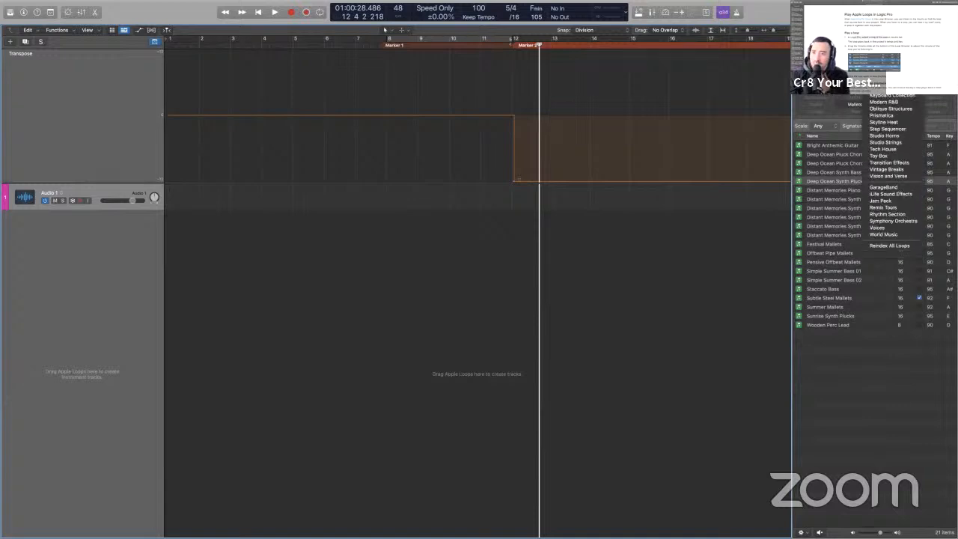
left_click(884, 82)
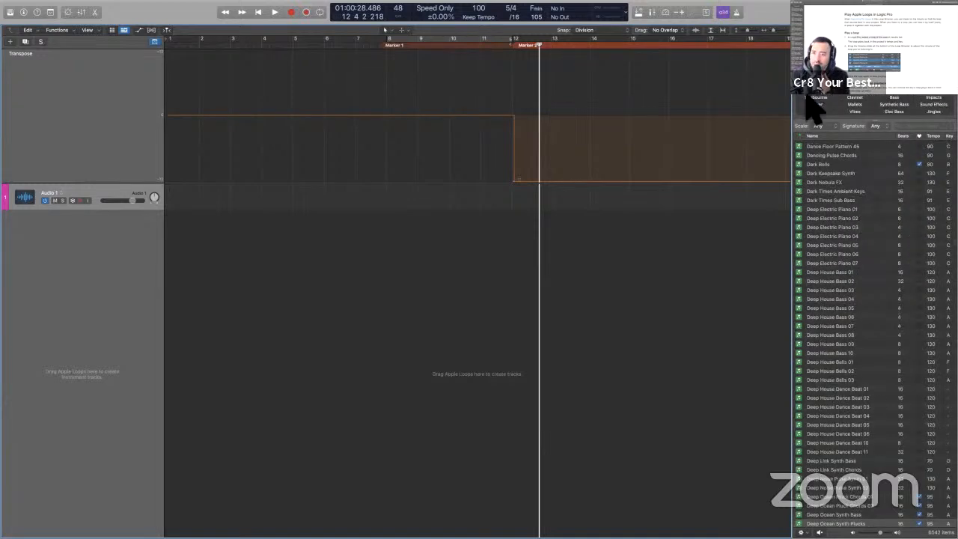
left_click(835, 148)
left_click(837, 156)
left_click(839, 164)
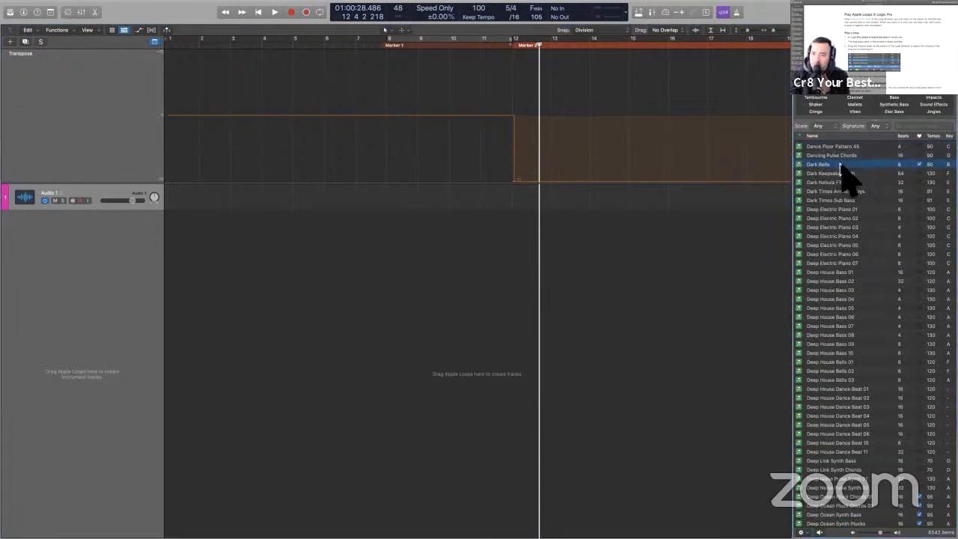
- Search the loops for "beat", then add 2-Step Balancing Beat 01 on a new track at bar 8 and repeat it once
scroll(842, 172, "up", 15)
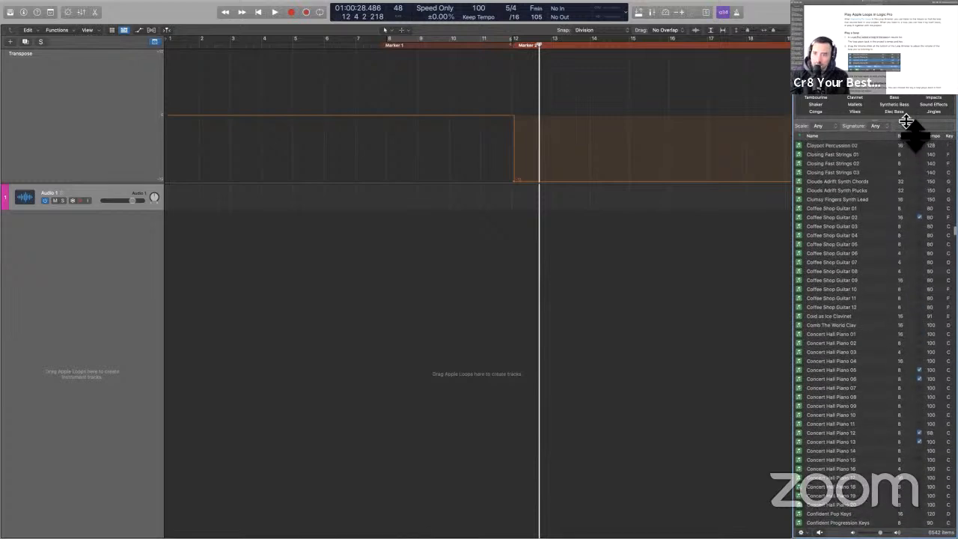
type("beat")
left_click(868, 147)
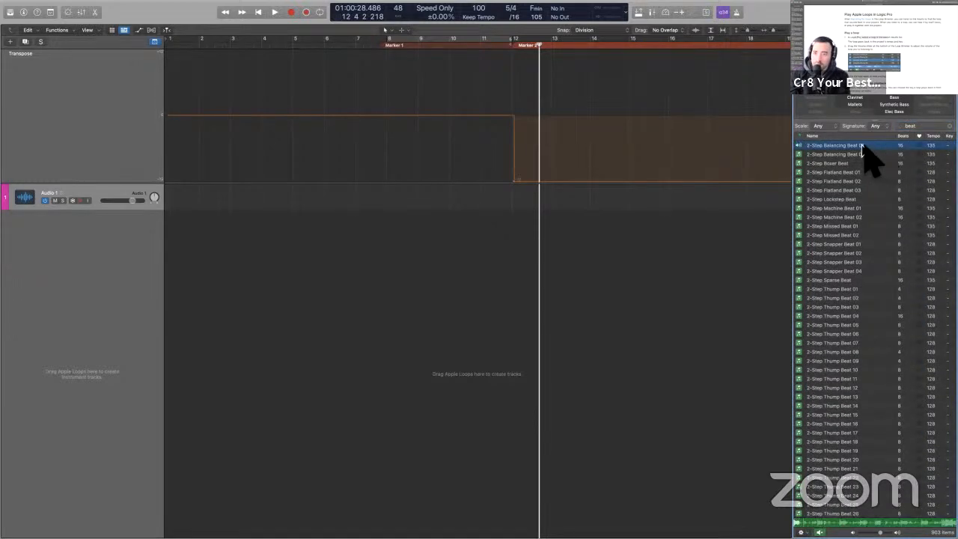
left_click_drag(863, 147, 387, 216)
key("super+r")
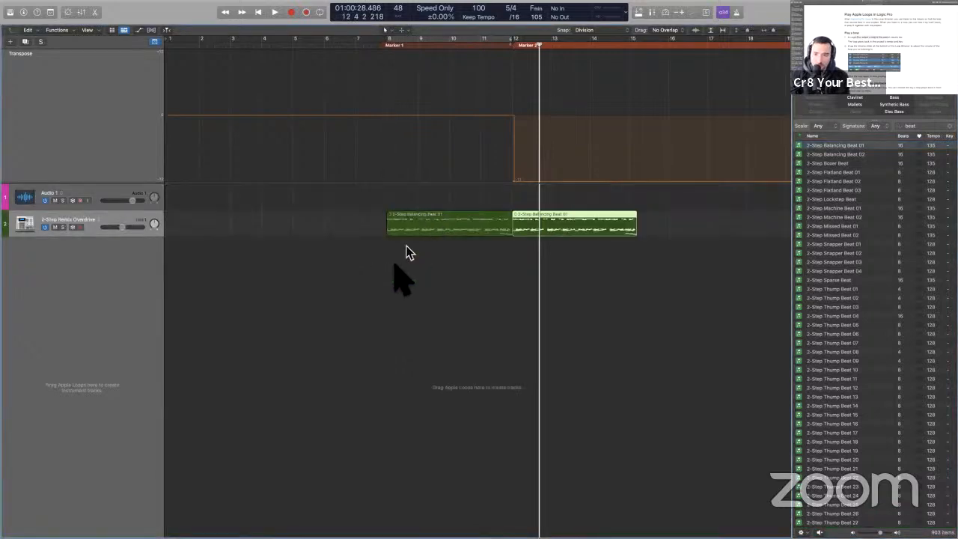
- Play both 2-Step Balancing Beat 01 regions across bar 12 to hear how the drum loop handles transposition
left_click(374, 267)
key("space")
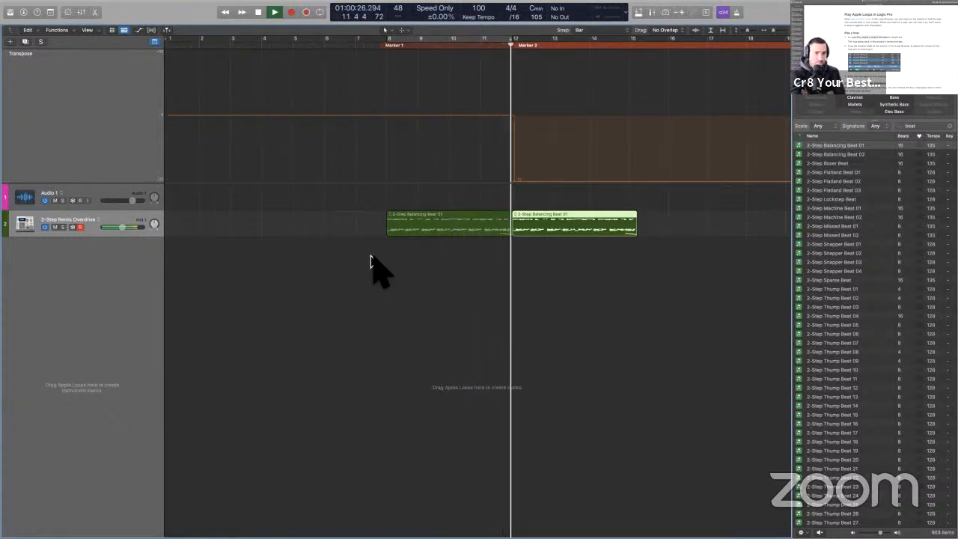
key("space")
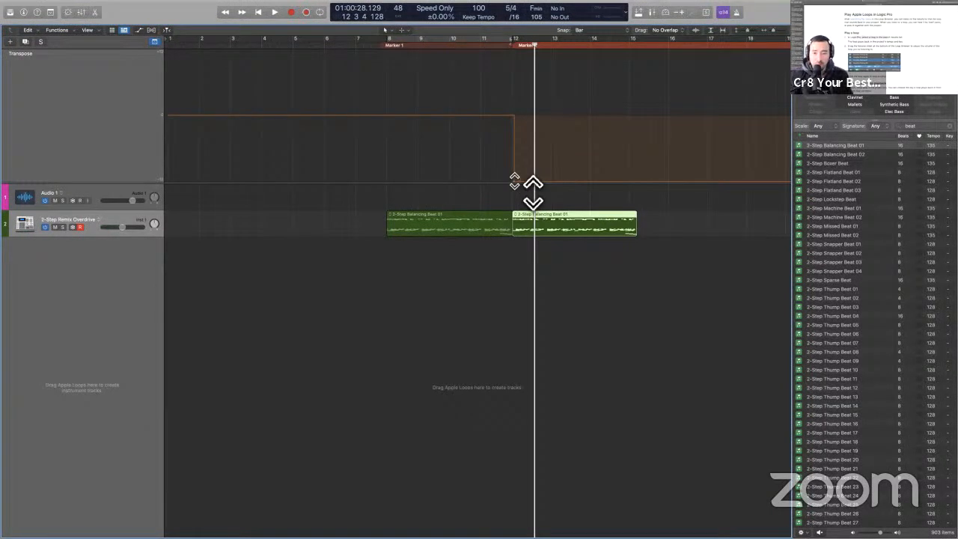
- Select both 2-Step Balancing Beat 01 regions and examine them on either side of the transposition change
left_click_drag(391, 310, 584, 158)
left_click_drag(649, 338, 417, 167)
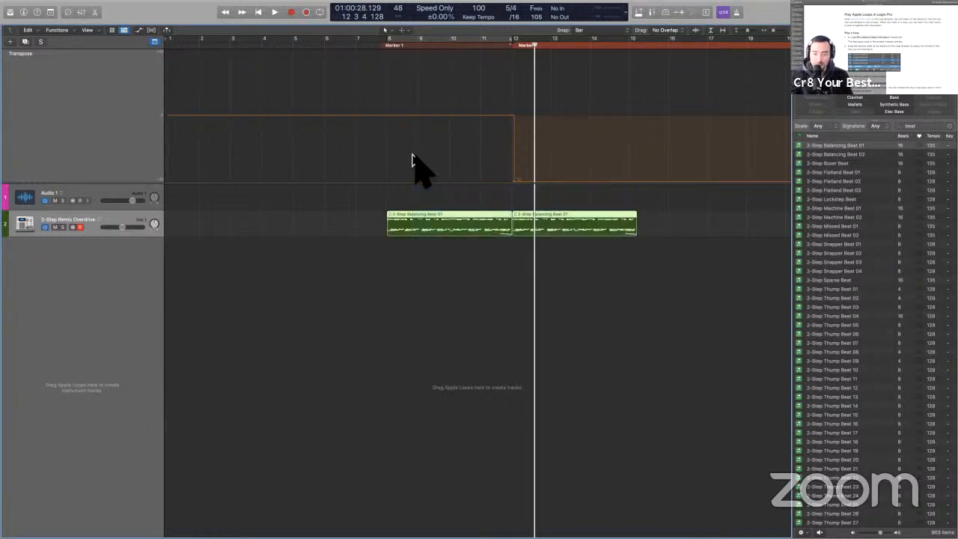
left_click(411, 338)
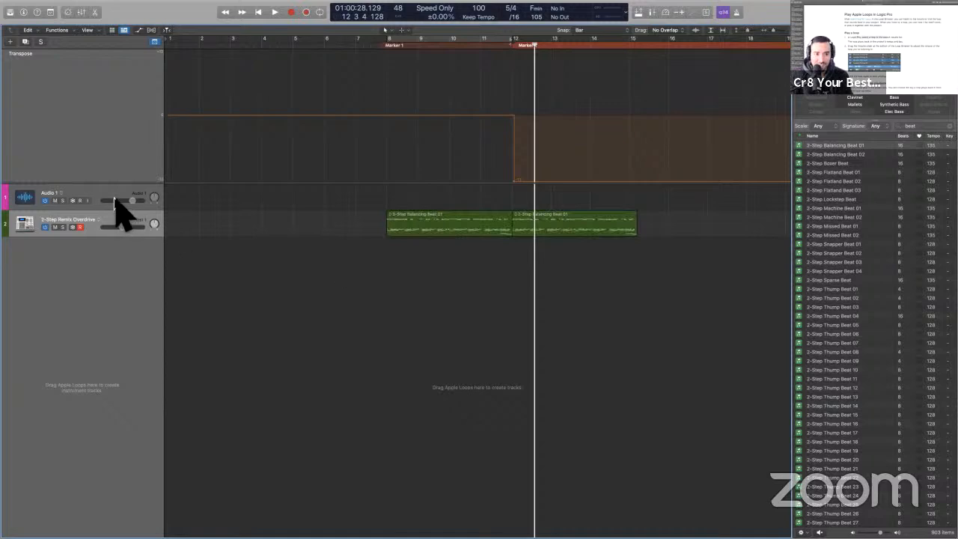
key("super+Left")
key("super+Right")
left_click_drag(425, 314, 246, 228)
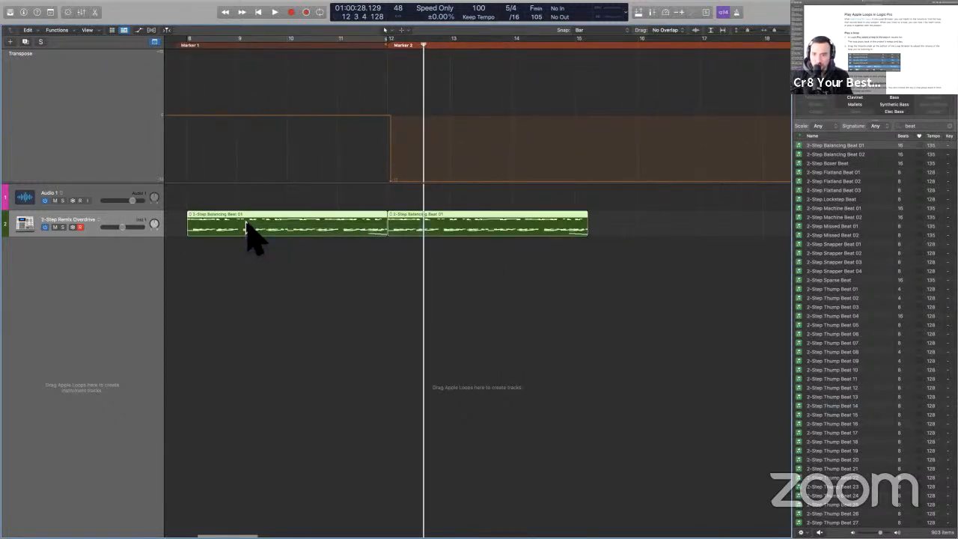
left_click_drag(256, 315, 425, 208)
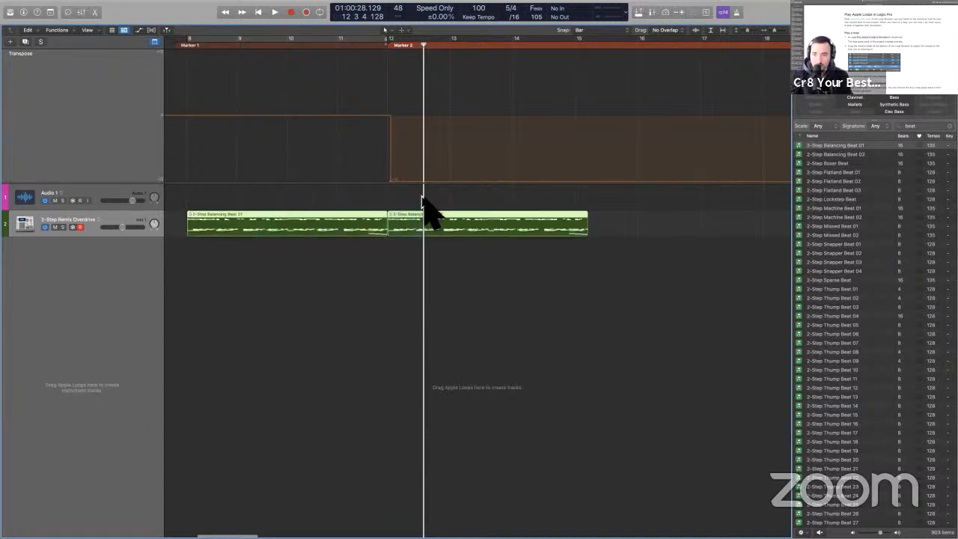
- Search the loops for "conga", add Beachside Conga 01 on a new track at bar 10 and repeat it once
left_click(949, 126)
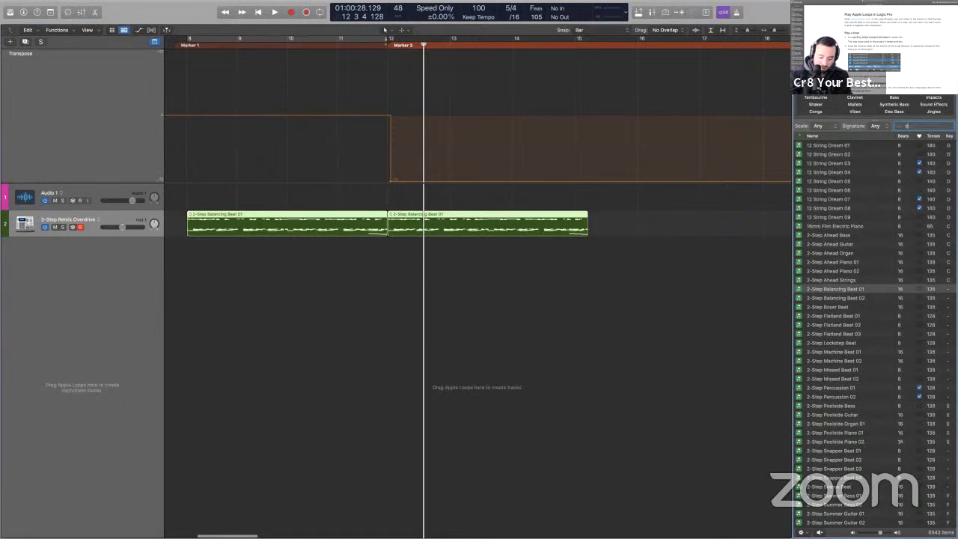
type("conga")
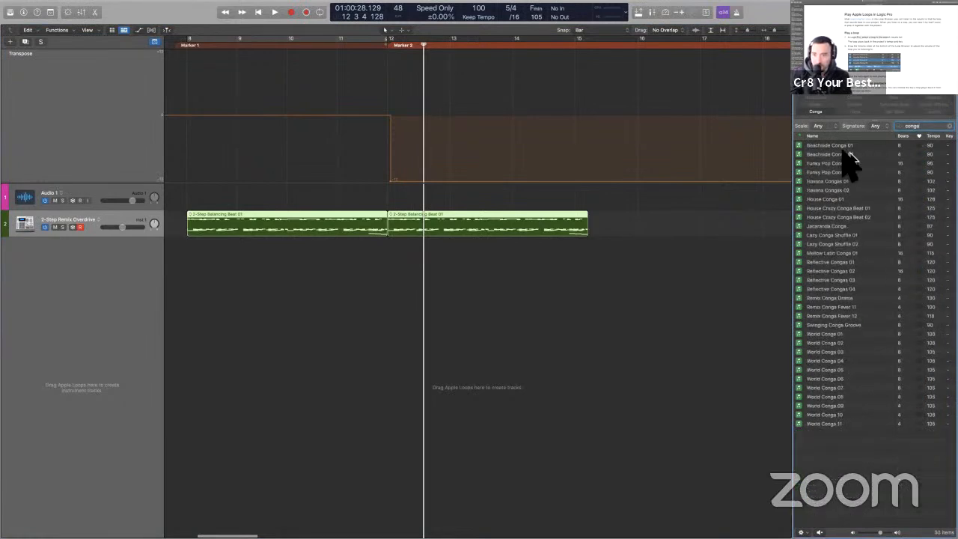
left_click_drag(834, 147, 122, 235)
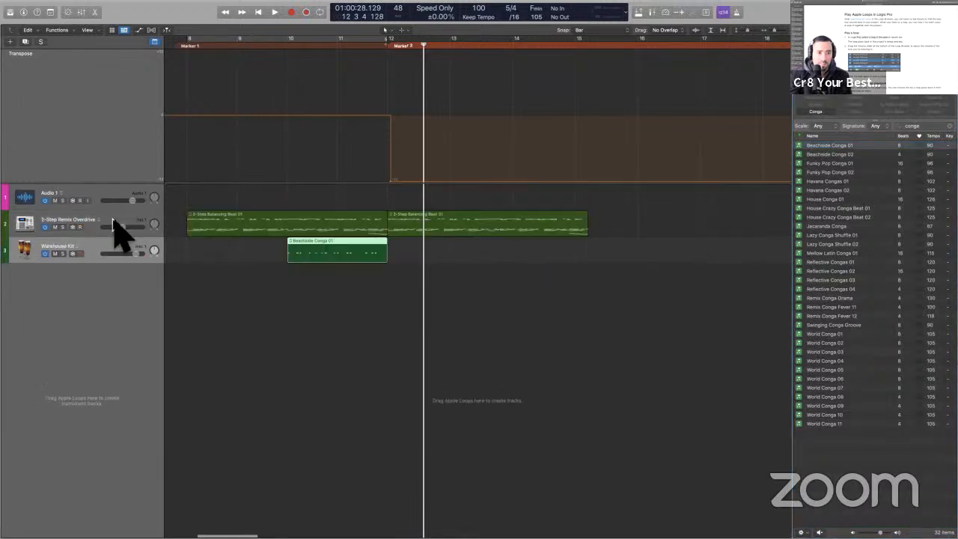
left_click(352, 259)
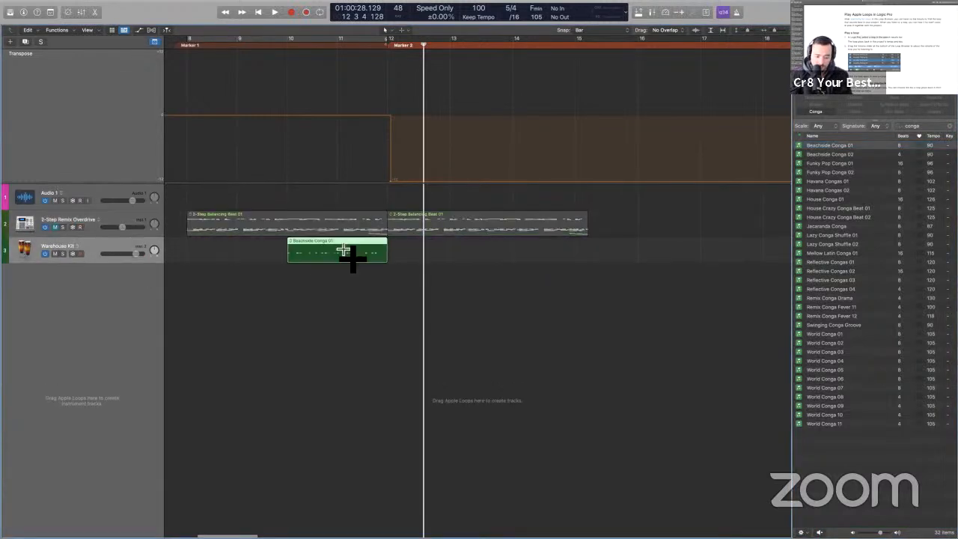
key("super+r")
- Play both Beachside Conga 01 regions across bar 12 to hear how the conga loop handles the transposition
left_click(268, 293)
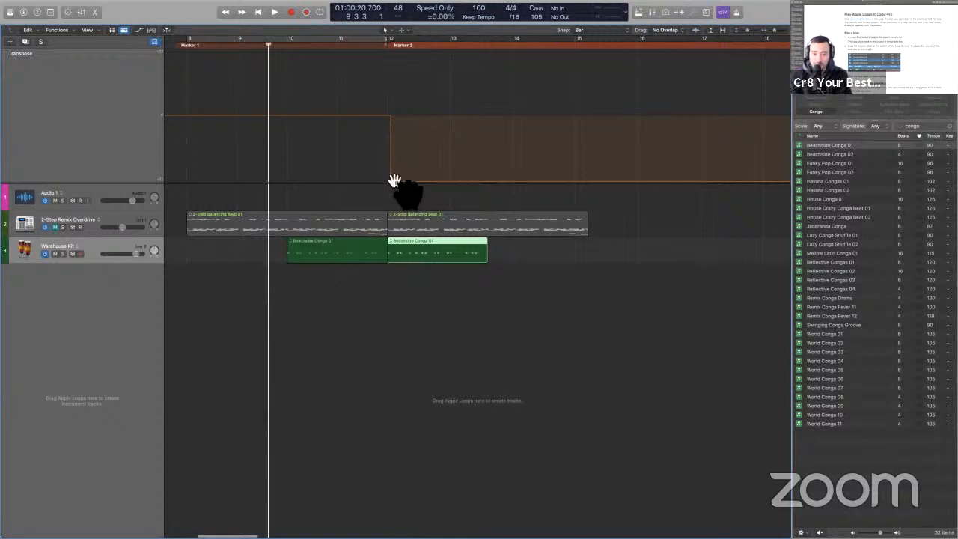
left_click(333, 310)
key("space")
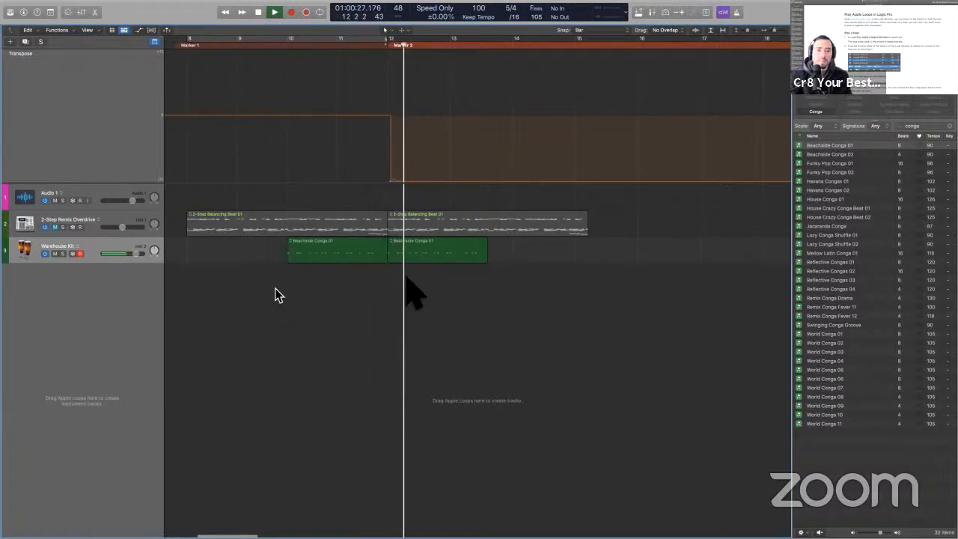
key("space")
- Switch to the Logic Pro user guide and read from "Play a loop" to "Choose a key for loop playback", then return to the project
key("ctrl+Right")
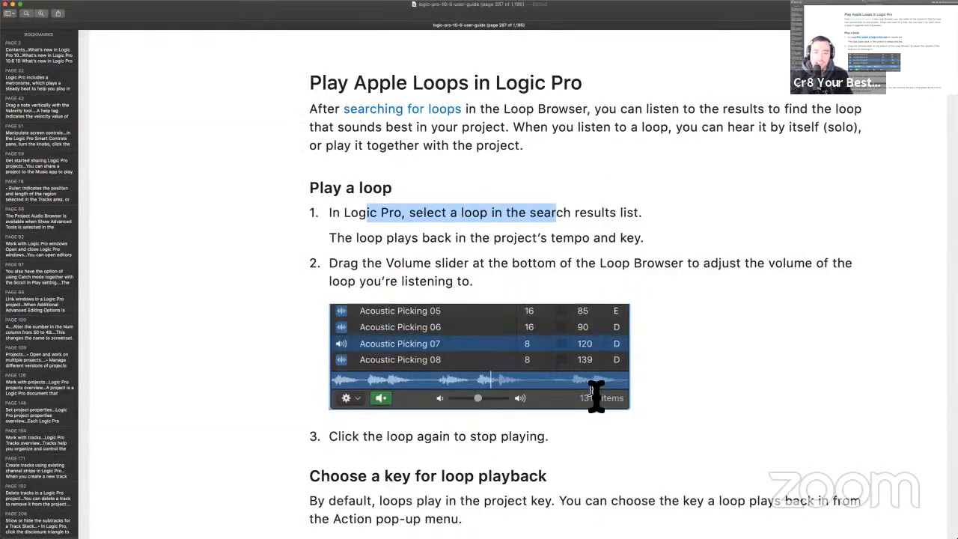
scroll(596, 397, "down", 3)
scroll(596, 397, "down", 2)
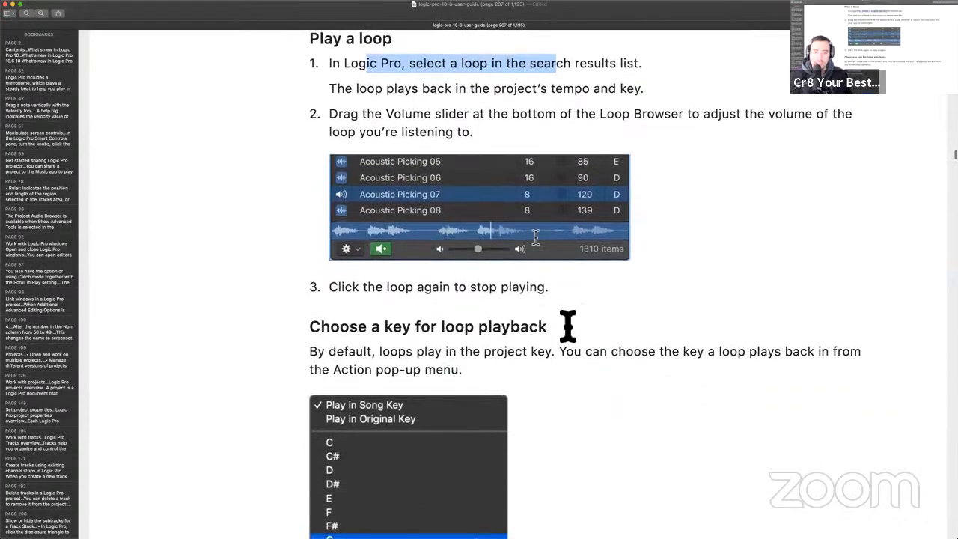
scroll(427, 275, "down", 2)
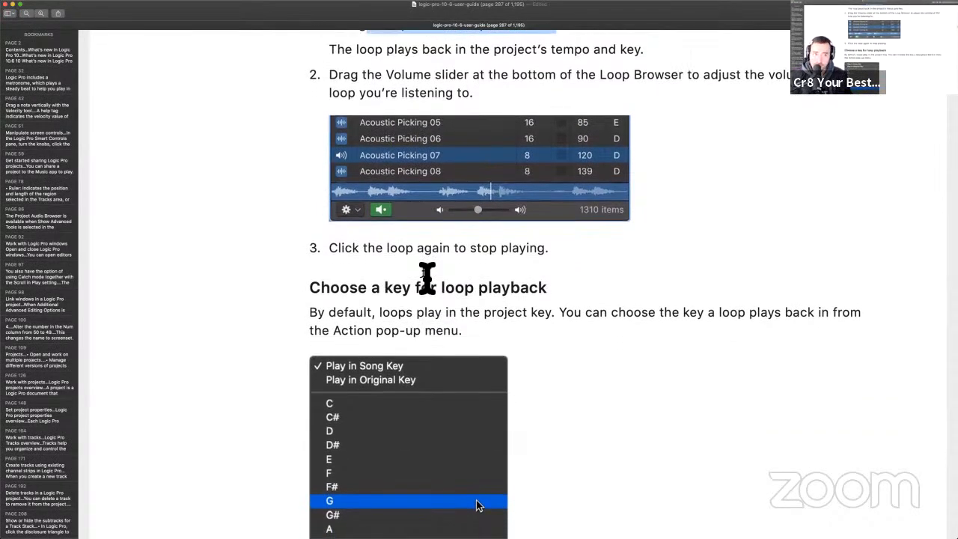
key("ctrl+Left")
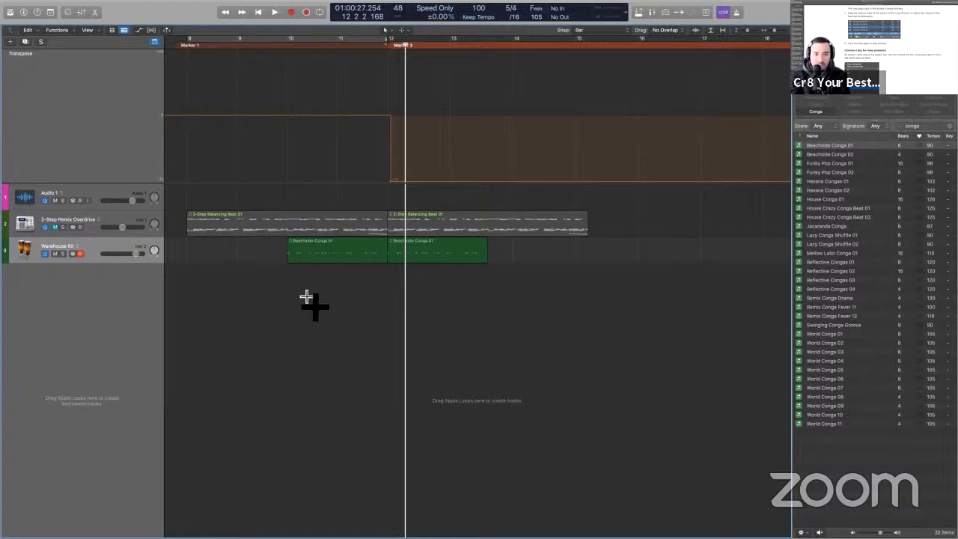
- Undo back to the Synth Piano track with both Deep Ocean Synth Plucks regions and the raised transposition from bar 12
key("super+BackSpace")
key("super+BackSpace")
key("super+BackSpace")
key("super+z")
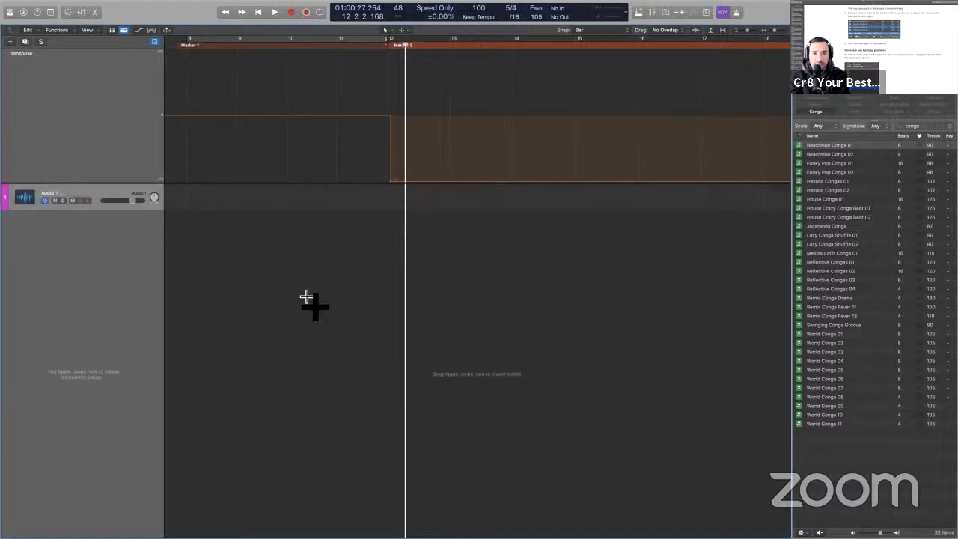
key("super+z")
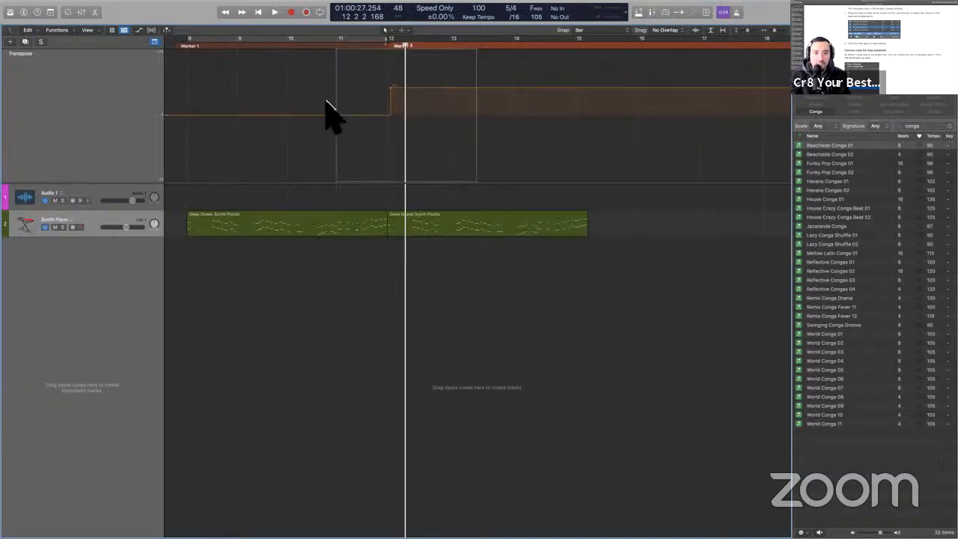
- Select the Deep Ocean Synth Plucks region at bar 12 and view which global tracks can be shown
left_click_drag(473, 294, 436, 193)
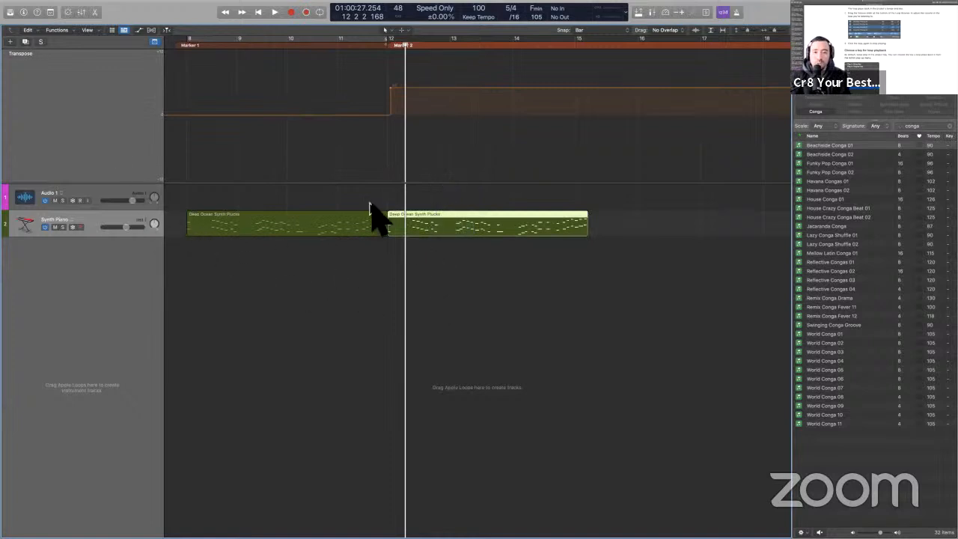
right_click(95, 110)
left_click(69, 111)
key("g")
key("g")
right_click(71, 101)
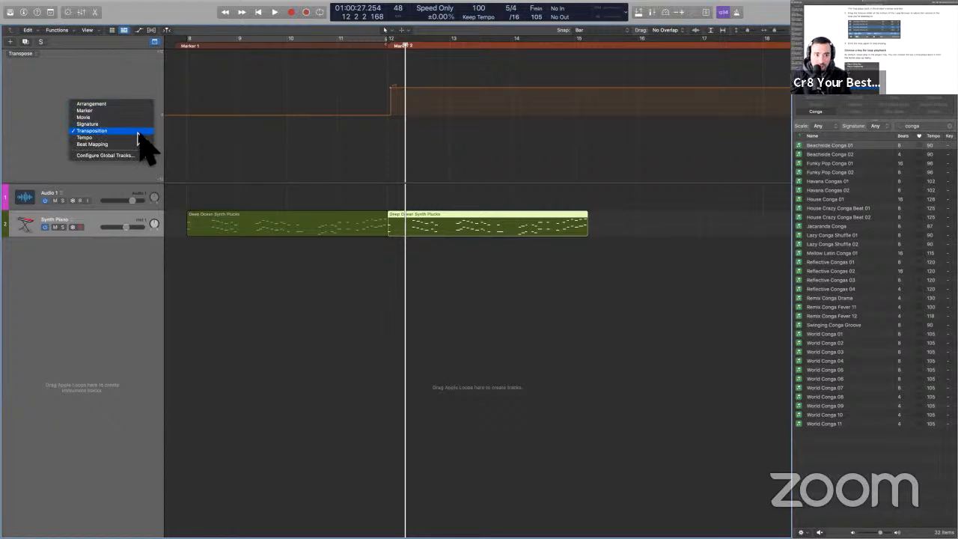
left_click(340, 408)
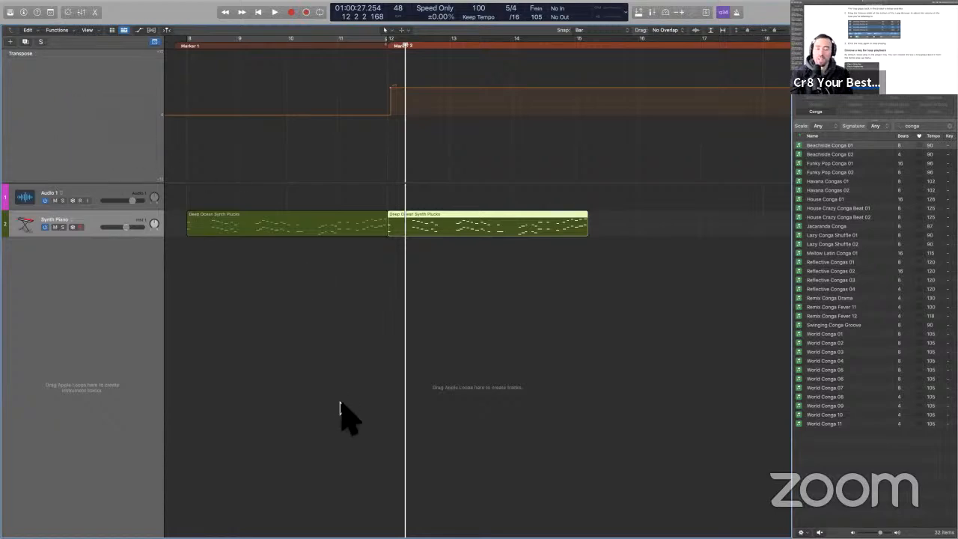
- Clear the conga search to list all loops and set the loop playback key to F
key("ctrl+Right")
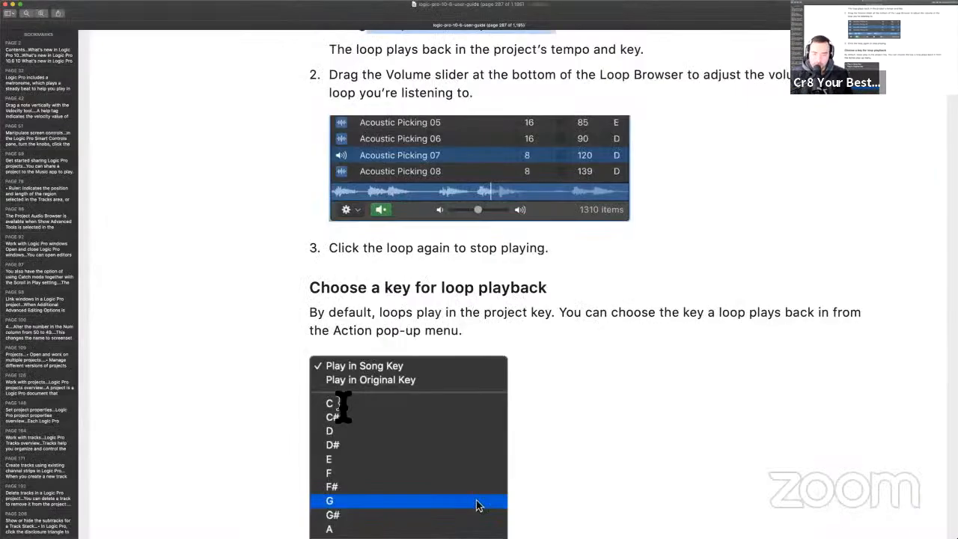
key("ctrl+Left")
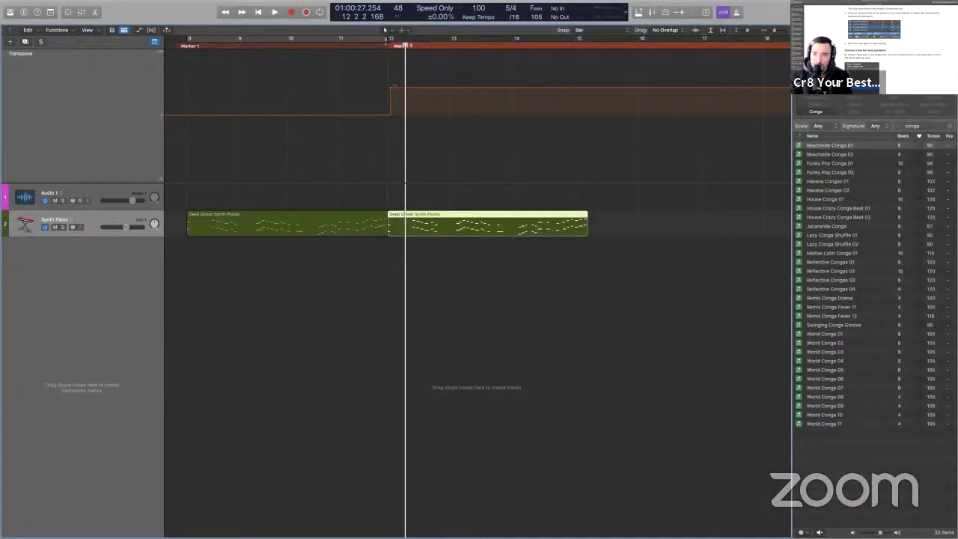
left_click(840, 96)
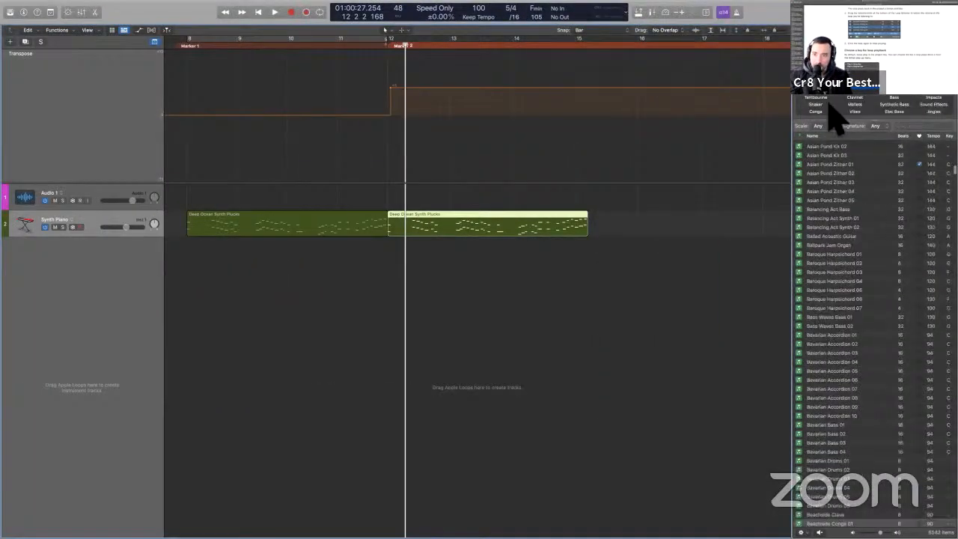
left_click(803, 532)
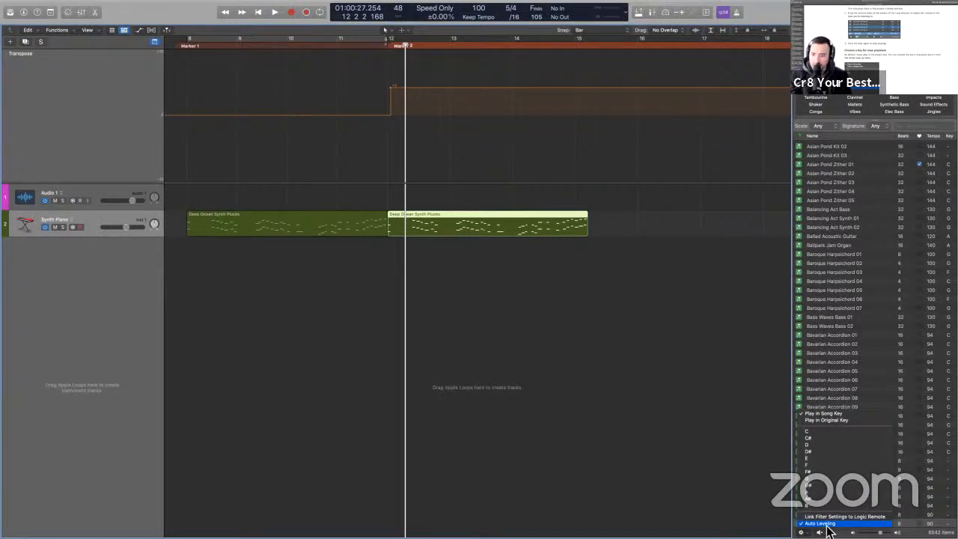
left_click(832, 466)
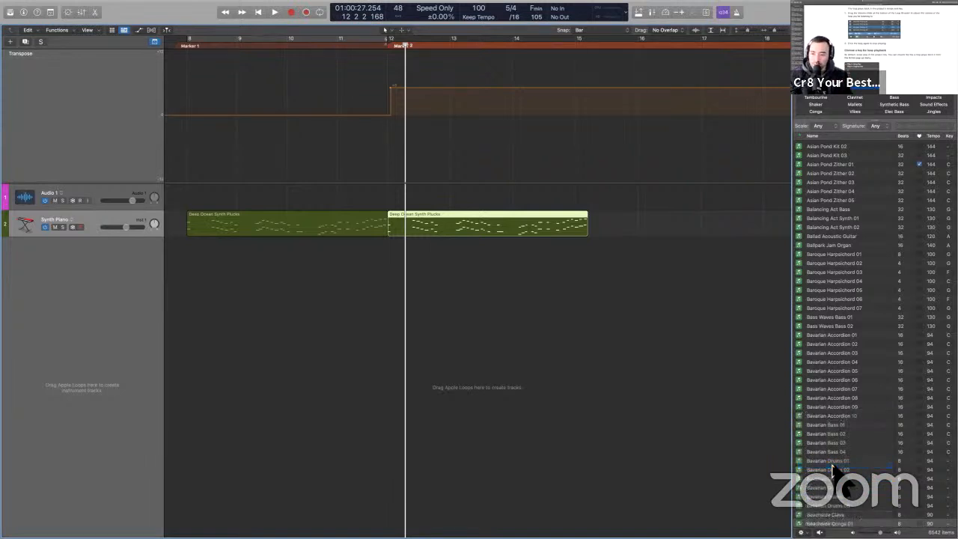
- Audition the loops from Asian Pond Zither 01 down to Baroque Harpsichord 03 in the chosen key, and stop the preview
left_click(863, 164)
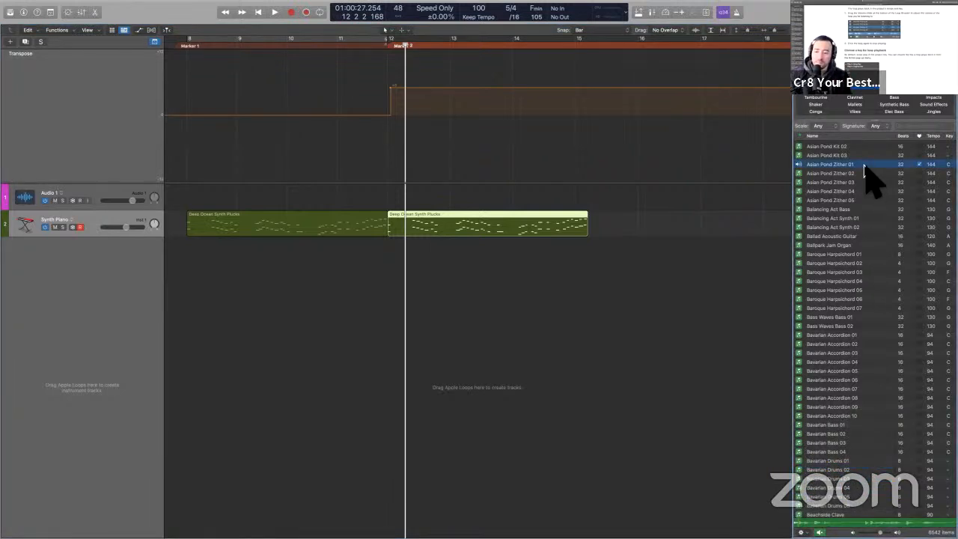
key("Down")
key("Down")
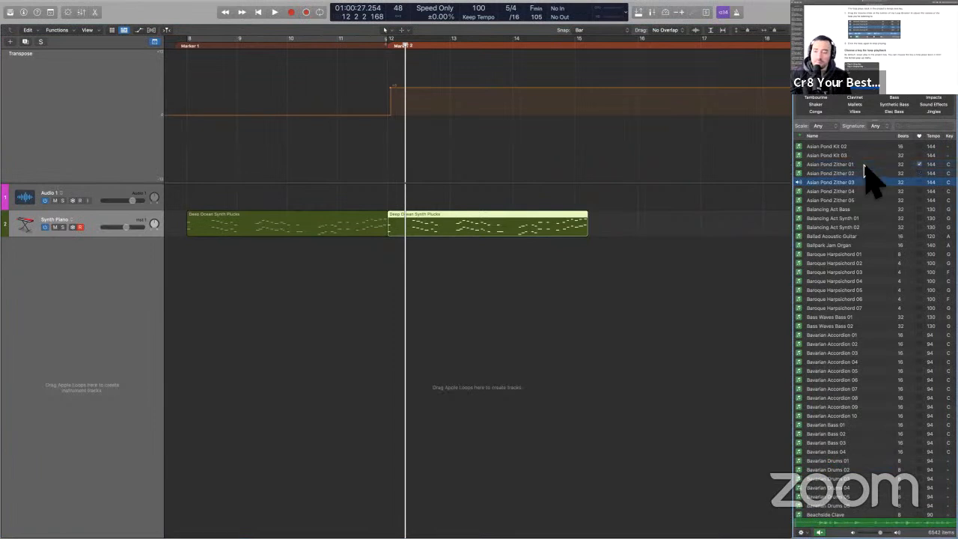
key("Down")
key("Down")
key("Down")
key("Down")
key("Down")
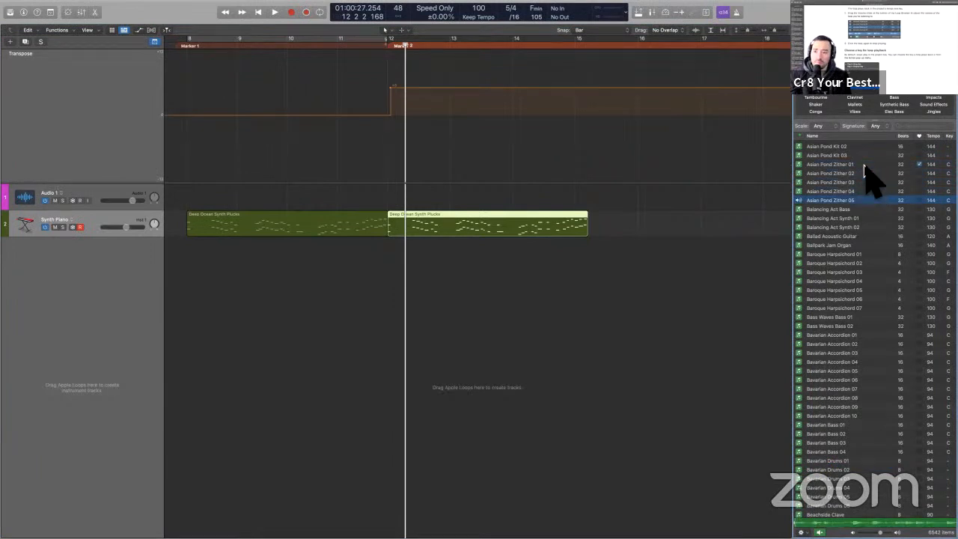
key("Down")
key("Down")
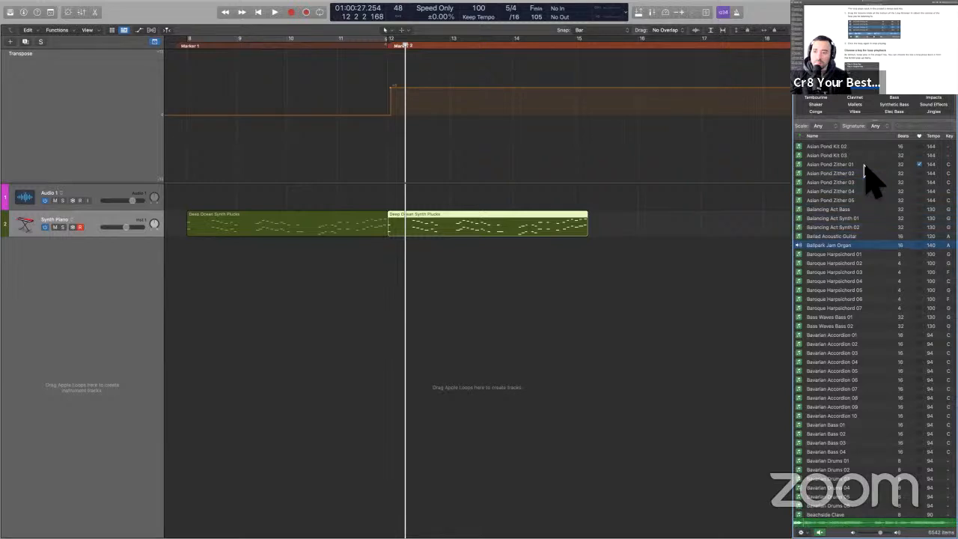
key("Down")
key("Down")
key("Down")
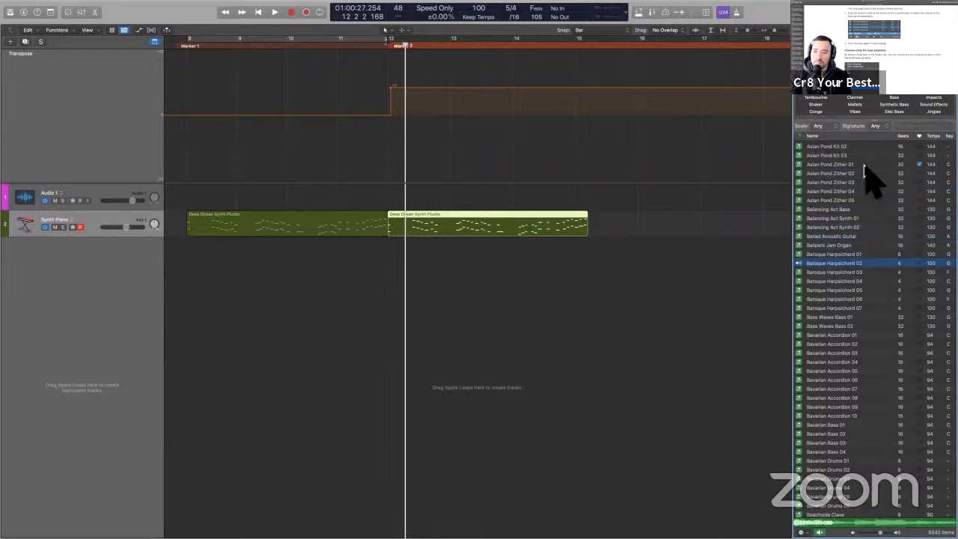
left_click(821, 532)
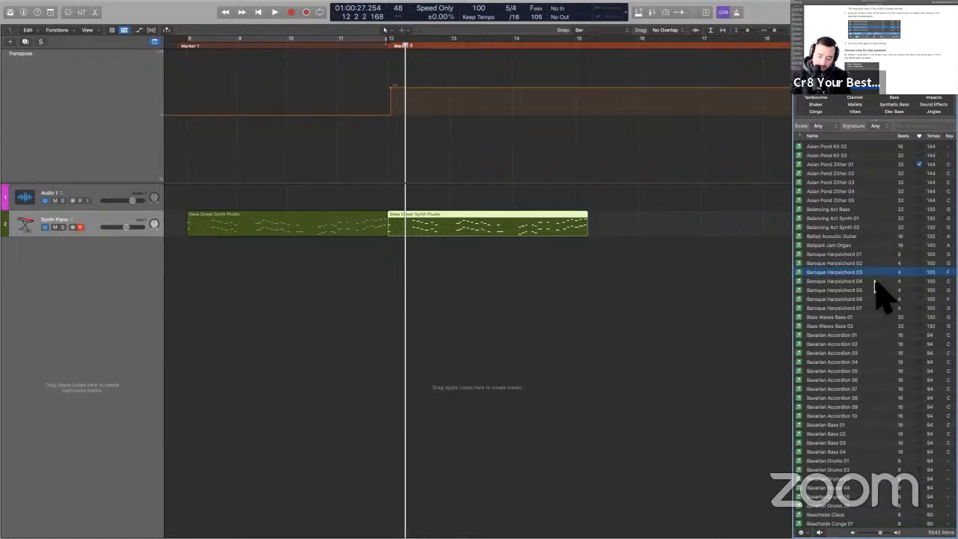
- Search the key commands for "preview", examine the shortcut assigned to Preview, and close the key command list
key("alt+k")
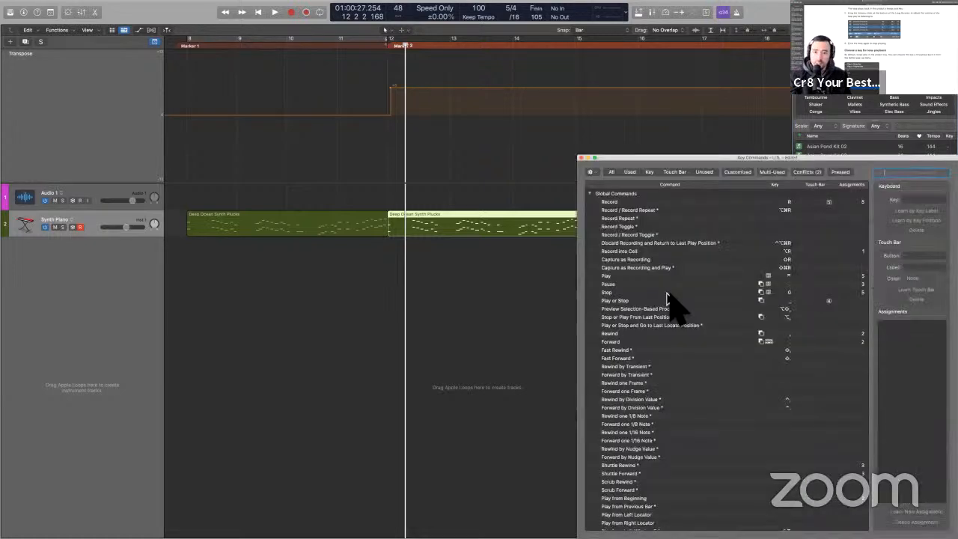
left_click_drag(720, 158, 536, 131)
left_click(672, 140)
type("pleview")
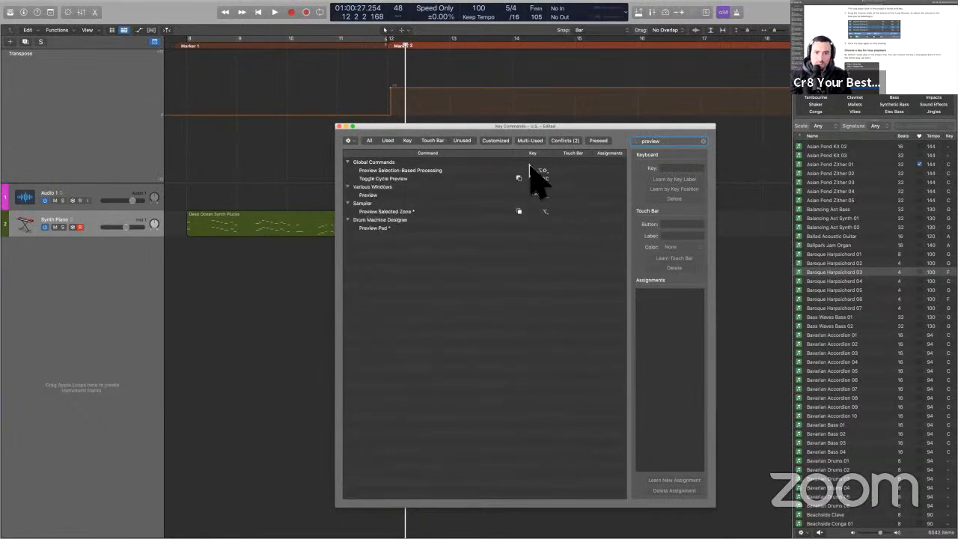
left_click(438, 179)
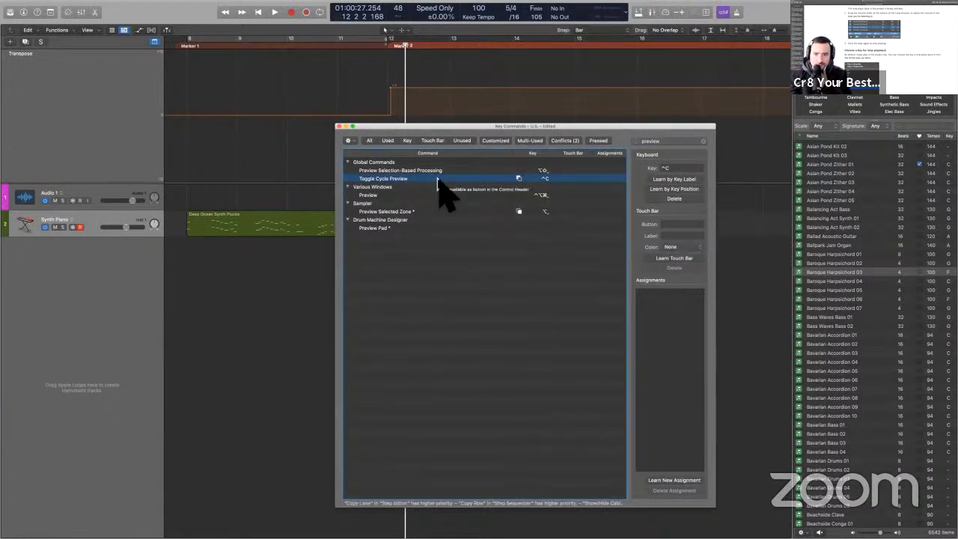
left_click(422, 194)
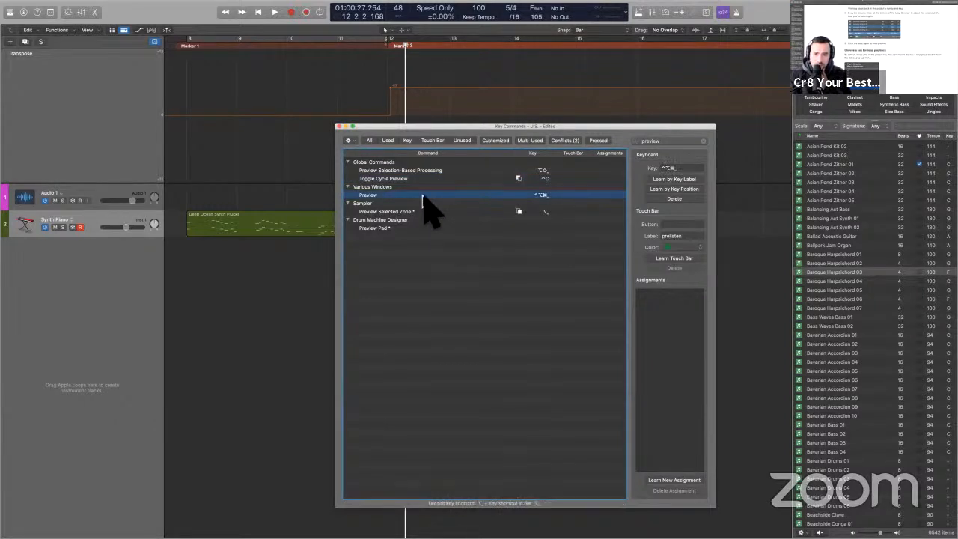
left_click(893, 271)
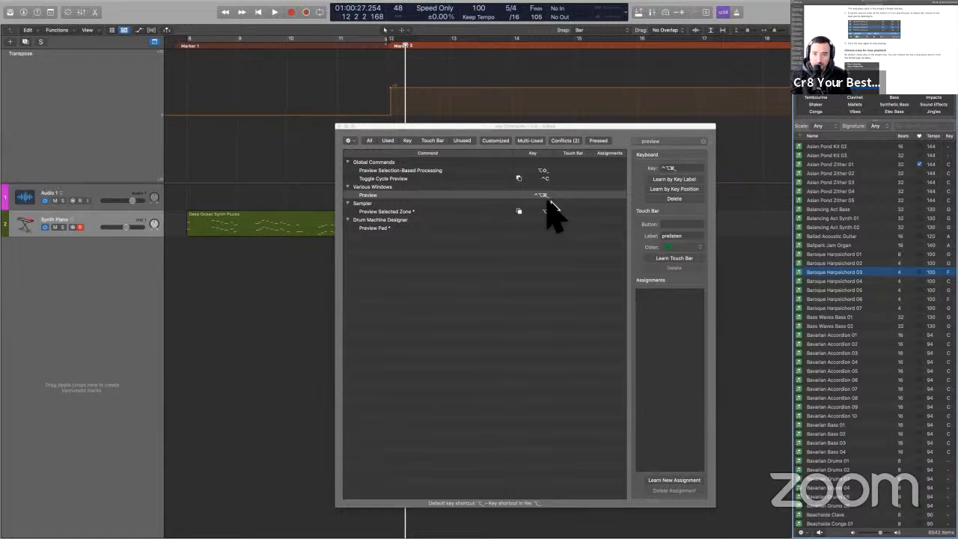
left_click(339, 126)
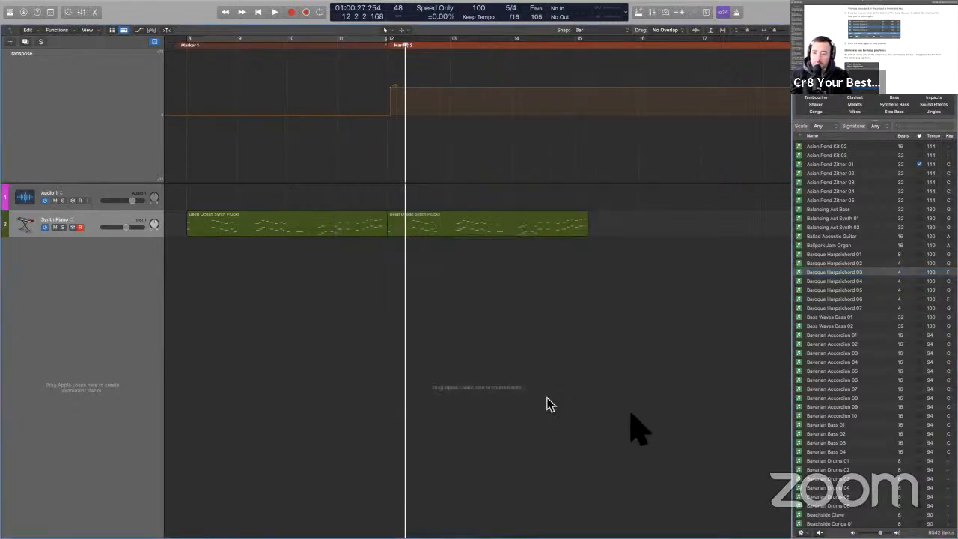
- Check the loop playback key options, and read the user guide's instructions on playing loops in the project, original or a specific key
left_click(818, 532)
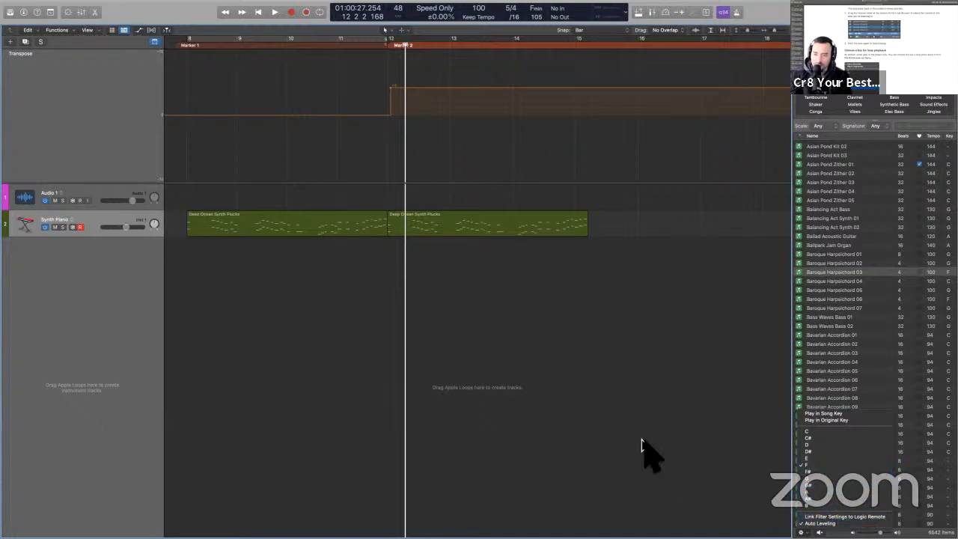
key("ctrl+Right")
scroll(472, 361, "down", 5)
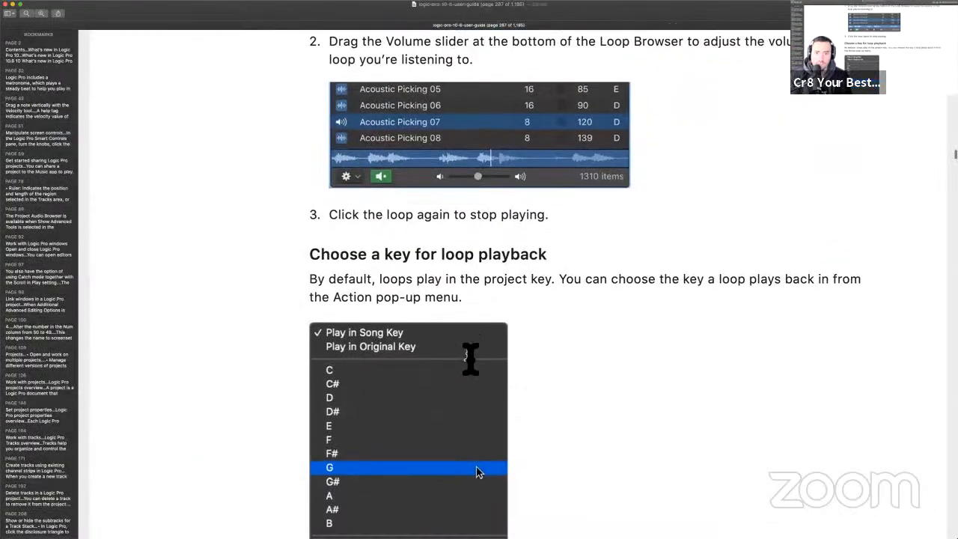
scroll(348, 454, "down", 4)
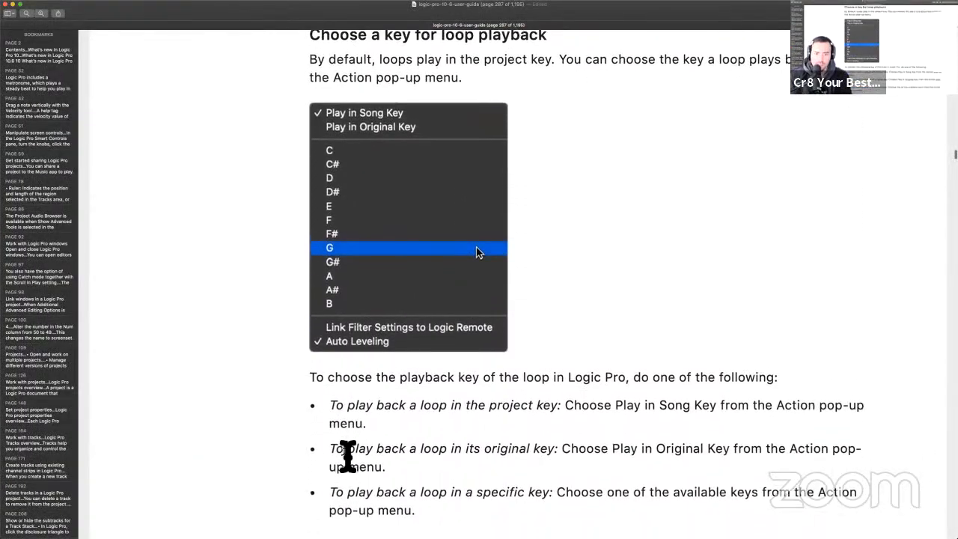
- Read the user guide's playback key instructions, highlighting the project key and specific key options
scroll(491, 300, "down", 2)
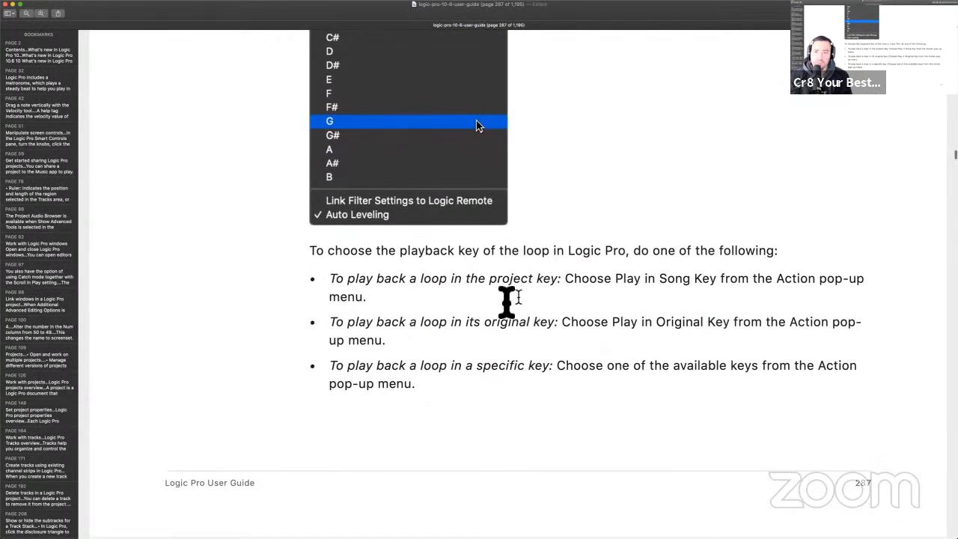
left_click_drag(360, 281, 565, 278)
scroll(563, 278, "up", 5)
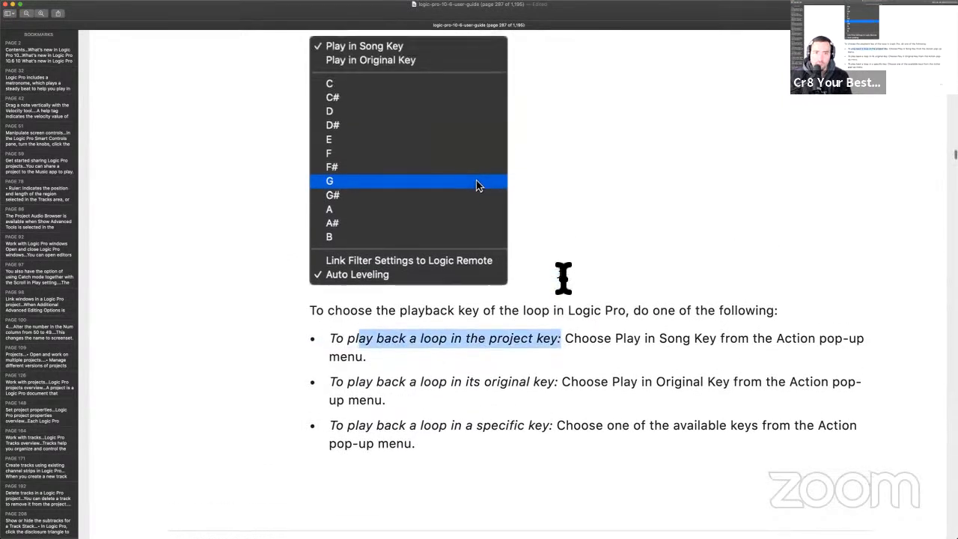
scroll(464, 277, "down", 1)
scroll(462, 276, "down", 1)
scroll(449, 278, "up", 2)
scroll(442, 281, "down", 2)
scroll(440, 326, "down", 1)
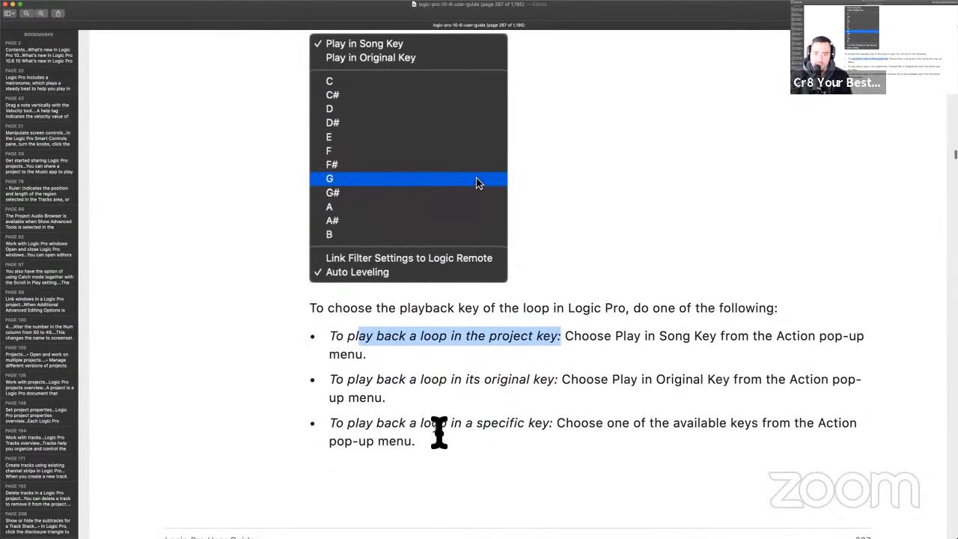
left_click_drag(483, 425, 567, 459)
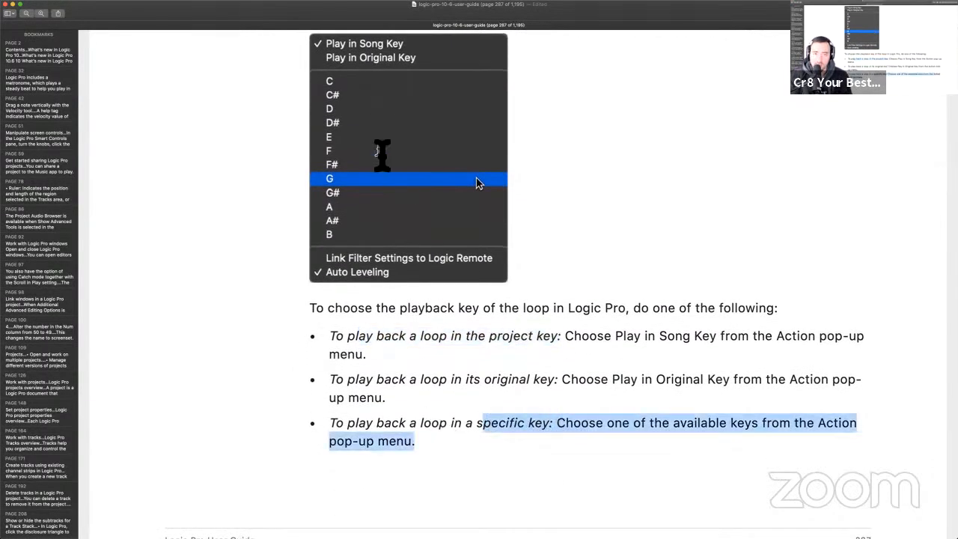
- Read the section on mirroring filter settings in the Logic Remote app, highlighting the Link Filter Settings to Logic Remote instruction
scroll(439, 229, "down", 8)
scroll(439, 228, "down", 5)
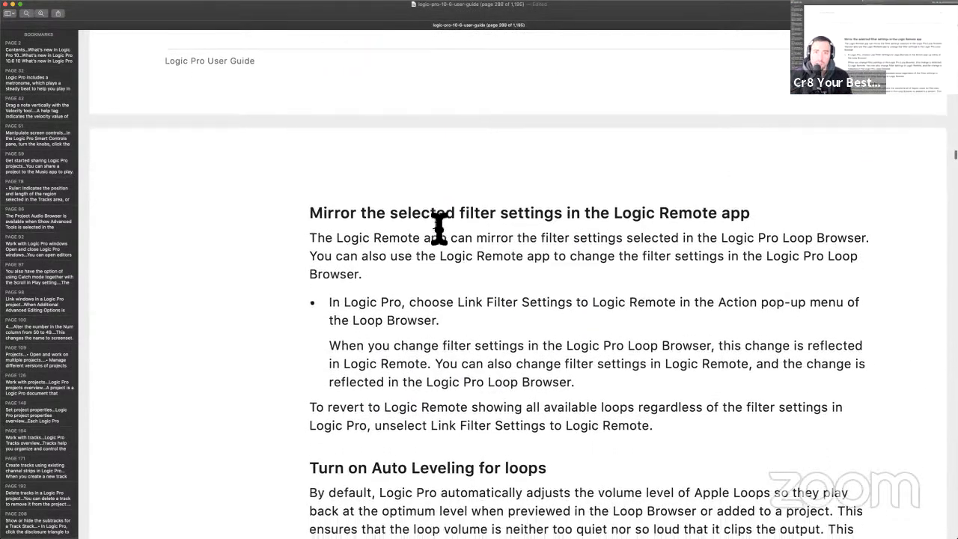
scroll(439, 228, "down", 1)
scroll(442, 235, "up", 1)
scroll(442, 254, "up", 9)
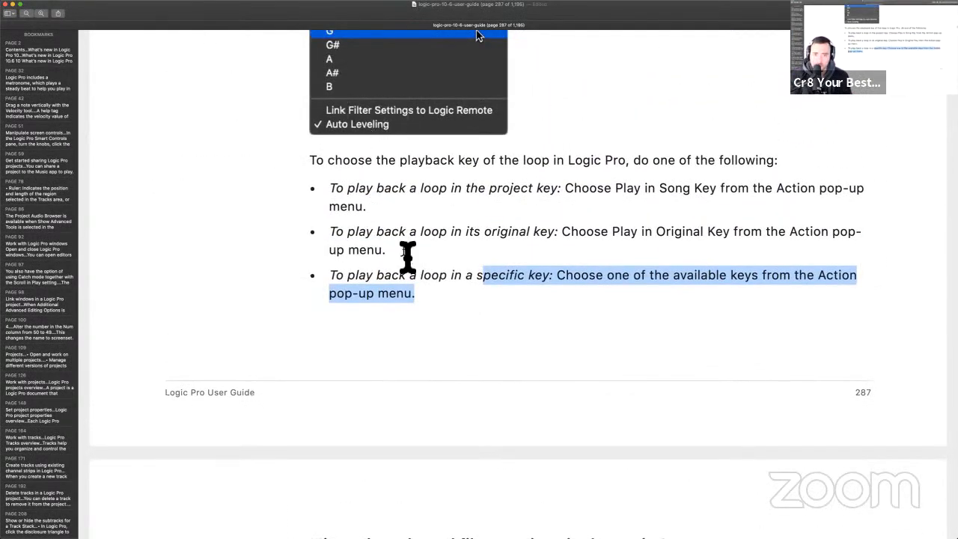
scroll(407, 258, "down", 4)
scroll(407, 258, "down", 7)
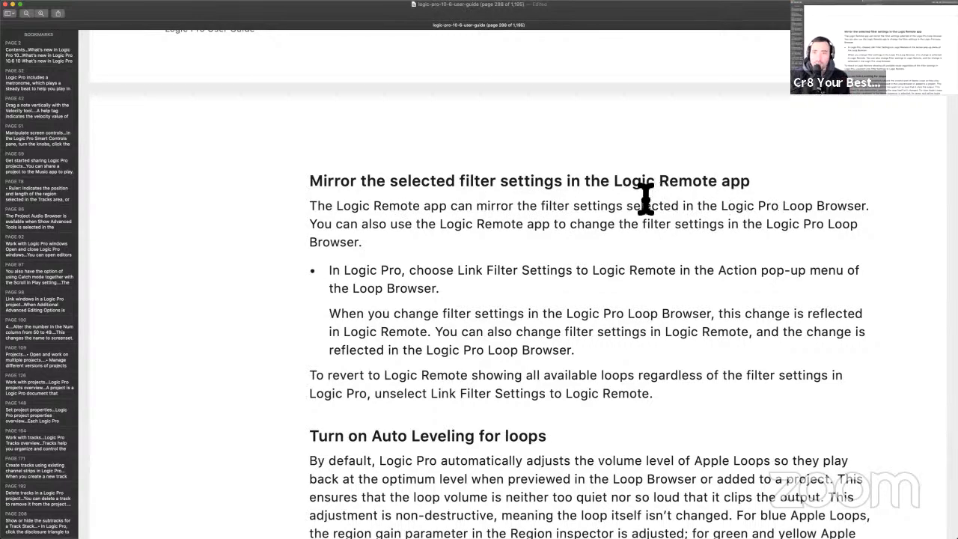
left_click_drag(614, 181, 816, 184)
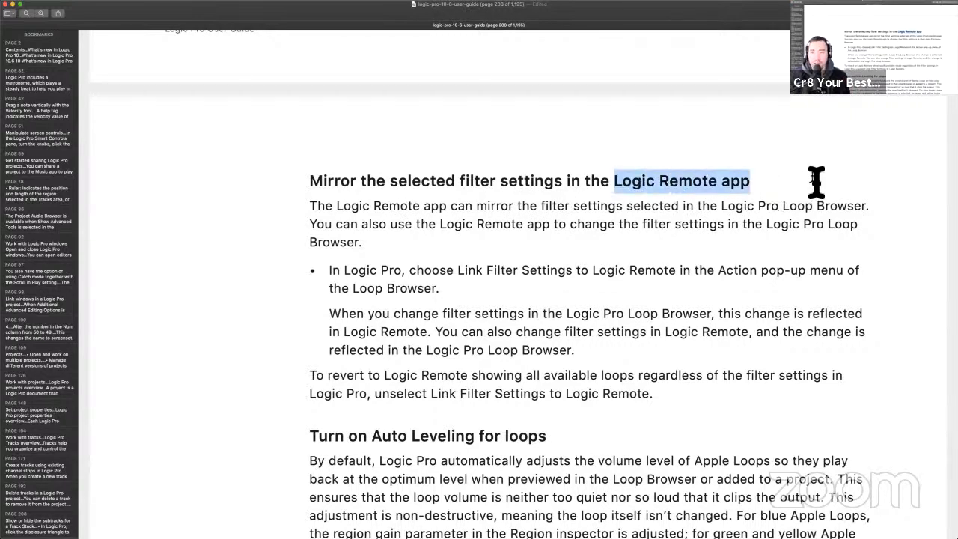
scroll(704, 251, "down", 5)
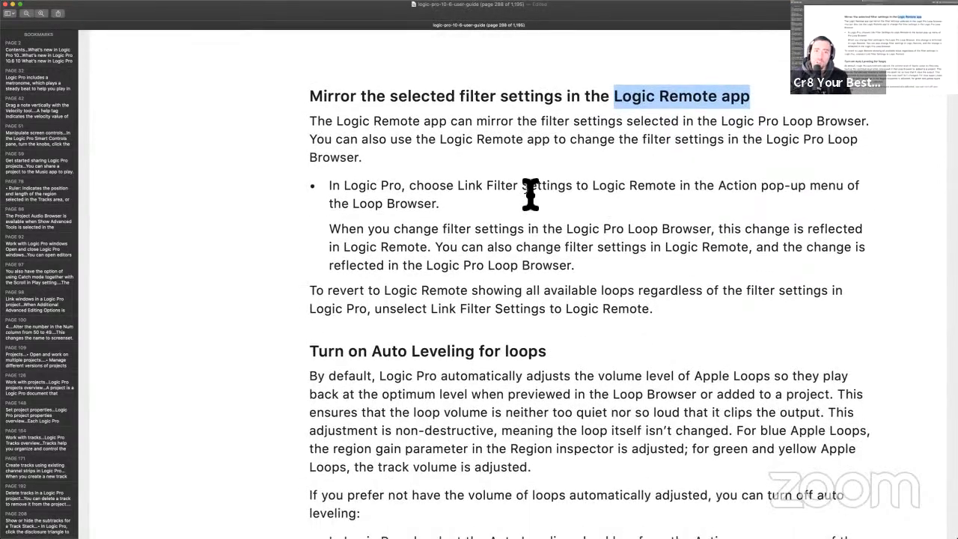
scroll(454, 165, "down", 1)
scroll(454, 165, "down", 1)
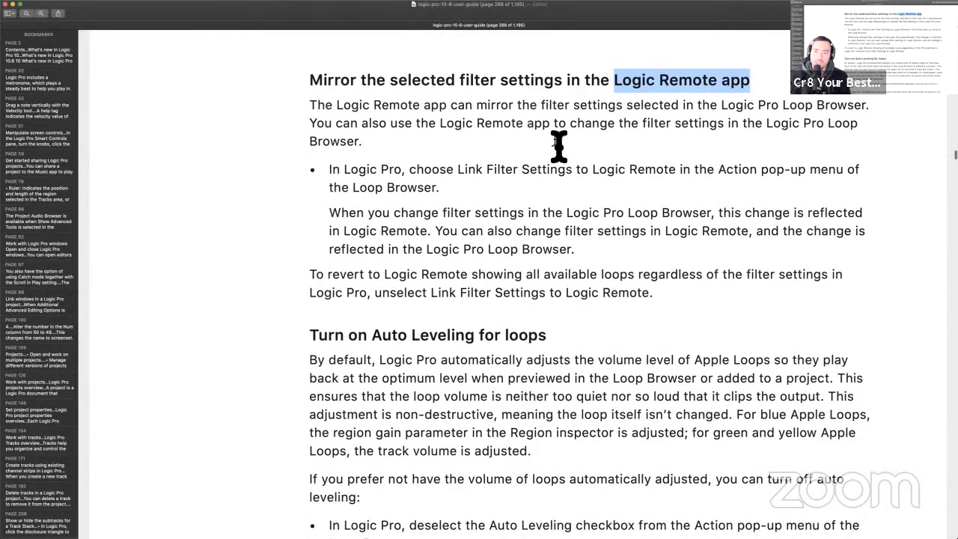
scroll(558, 146, "down", 6)
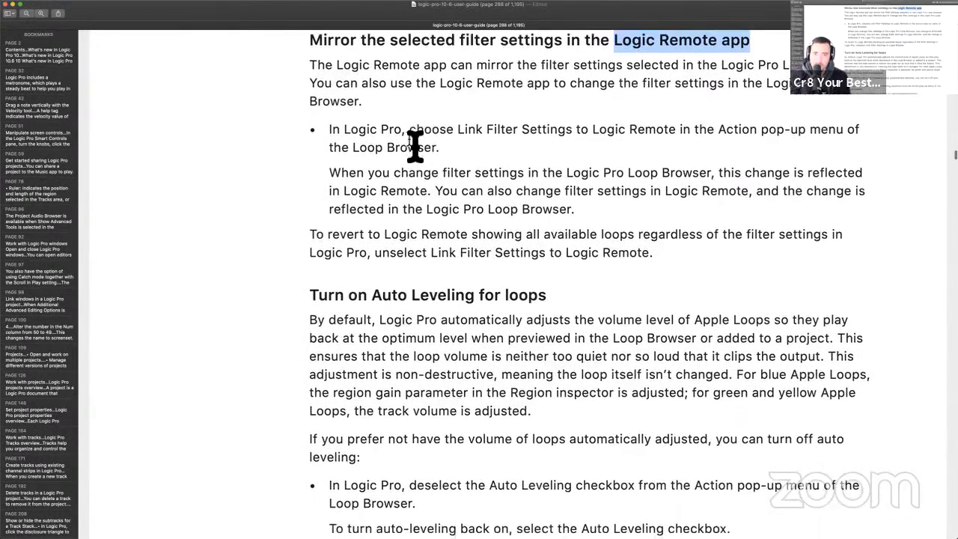
scroll(438, 128, "down", 1)
left_click_drag(439, 113, 719, 129)
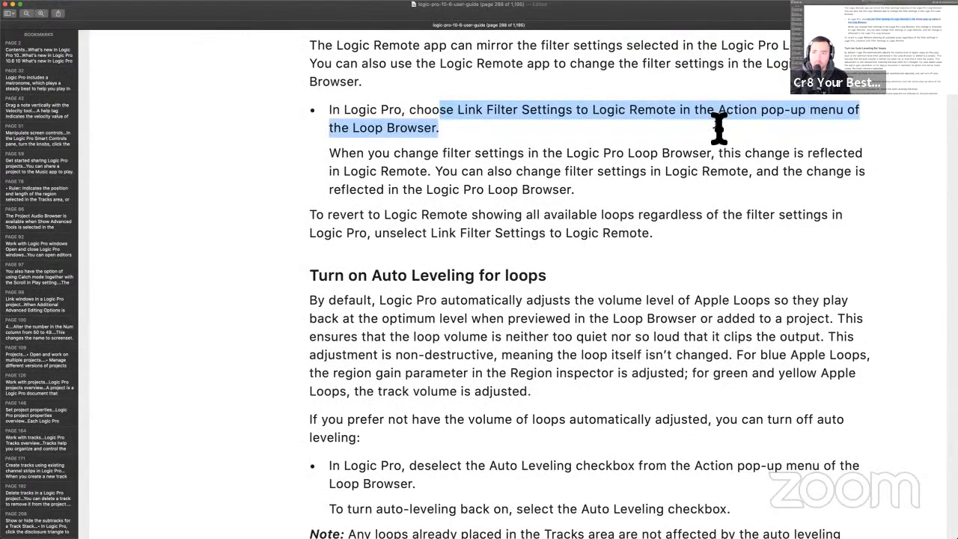
- Read how filter changes made in Logic Remote carry over to the Loop Browser and how to revert to showing all loops
key("ctrl+Left")
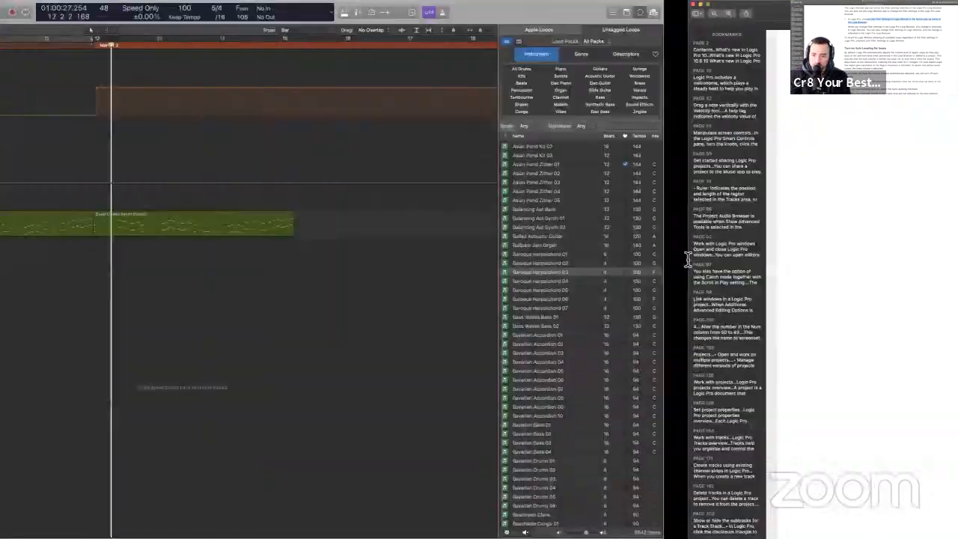
key("ctrl+Right")
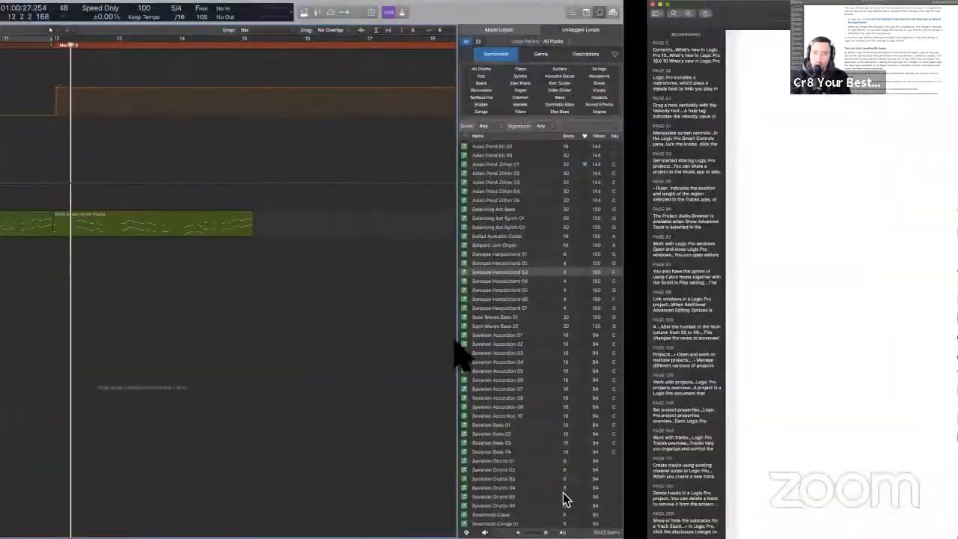
scroll(434, 322, "down", 3)
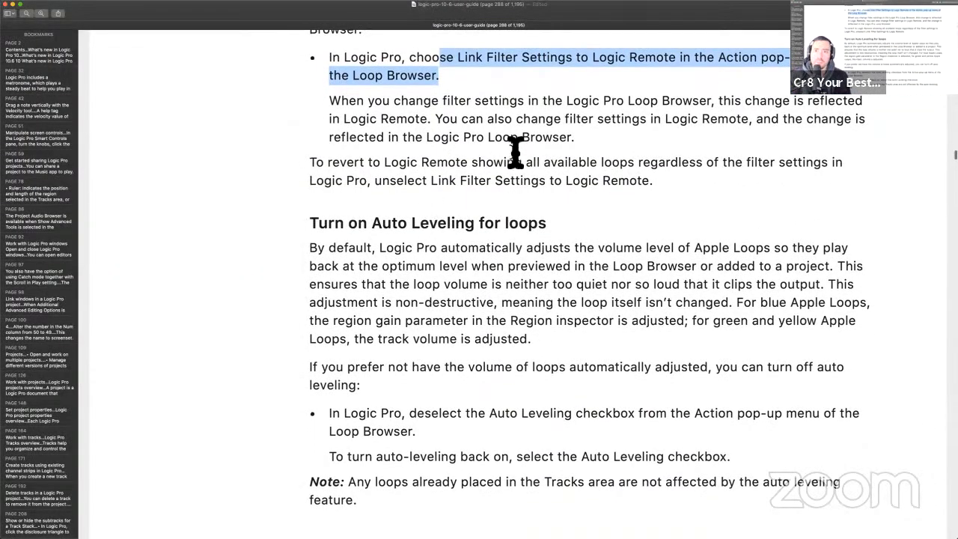
scroll(560, 192, "down", 1)
left_click_drag(495, 110, 633, 139)
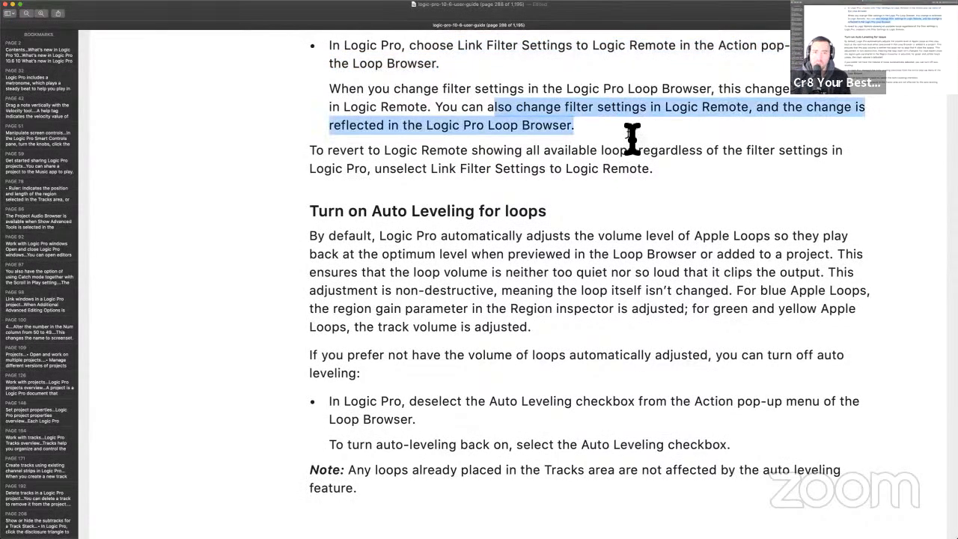
scroll(633, 138, "down", 1)
left_click_drag(327, 139, 480, 161)
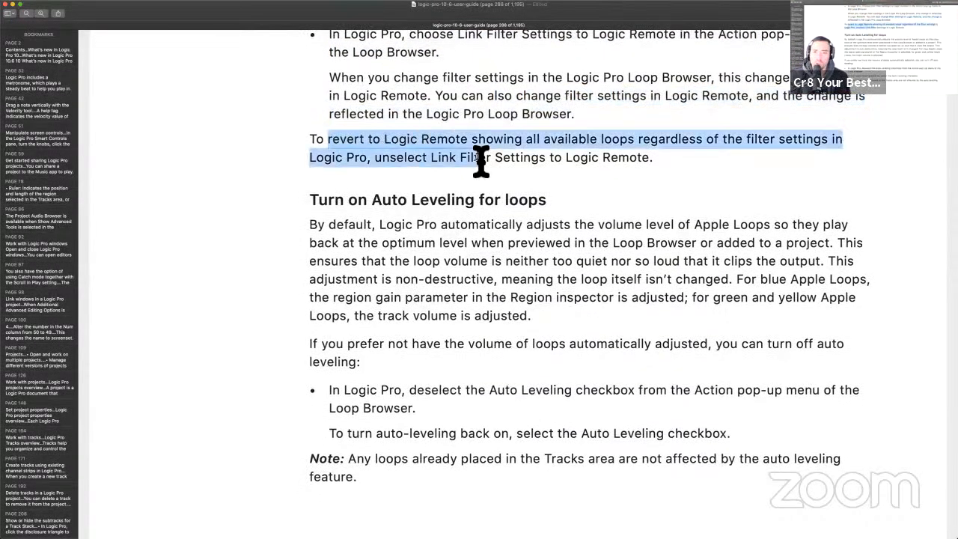
left_click(601, 191)
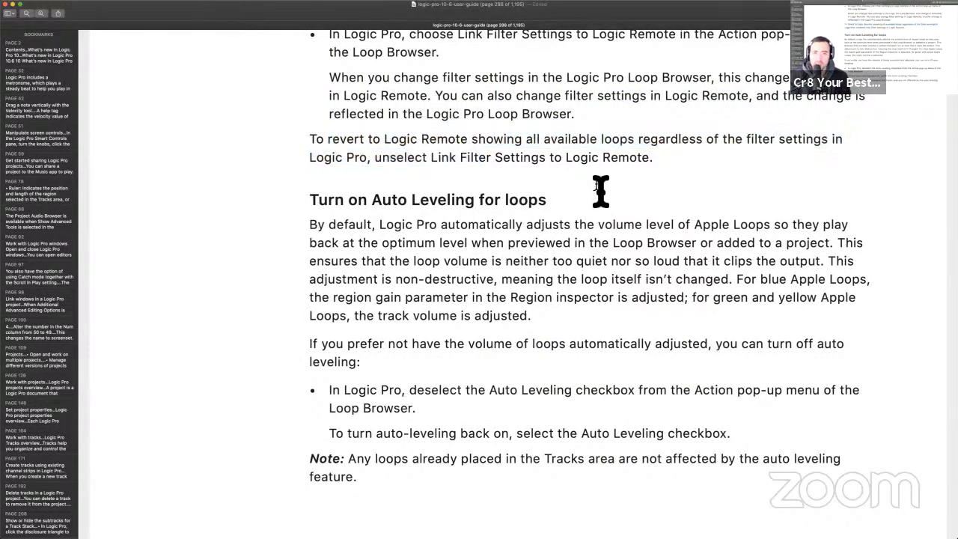
- Switch to Logic Pro, filter the loops by Shaker and clear the filter, and briefly preview Asian Pond Kit 01
key("ctrl+Left")
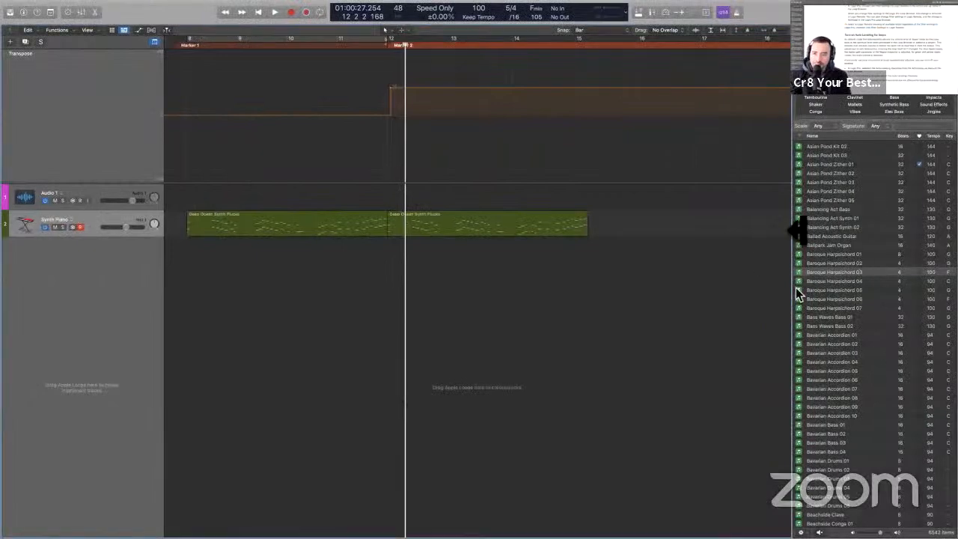
left_click(854, 91)
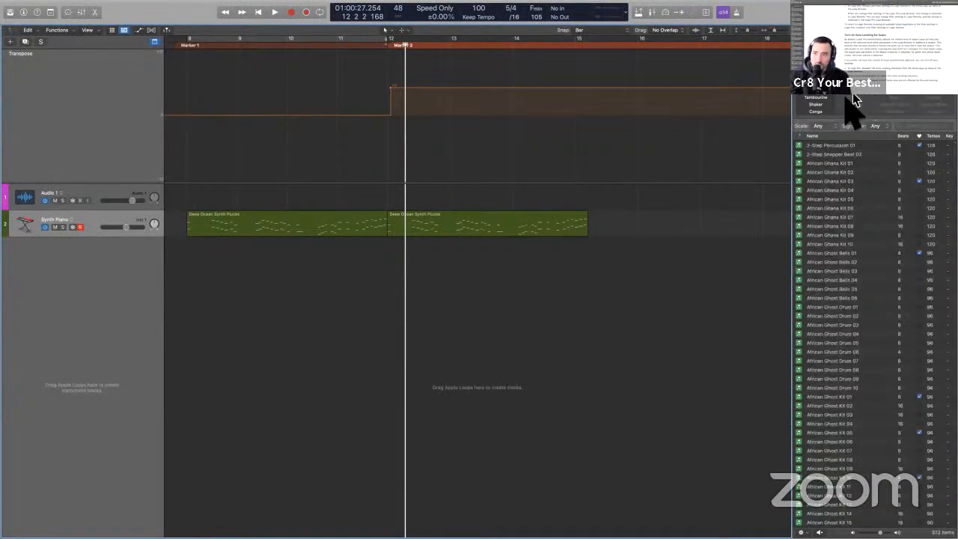
left_click(817, 104)
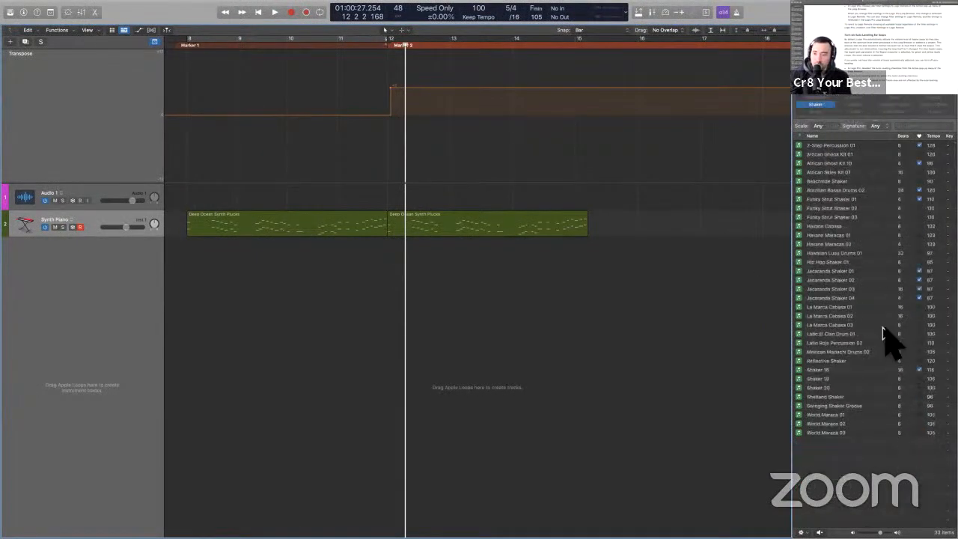
left_click(872, 92)
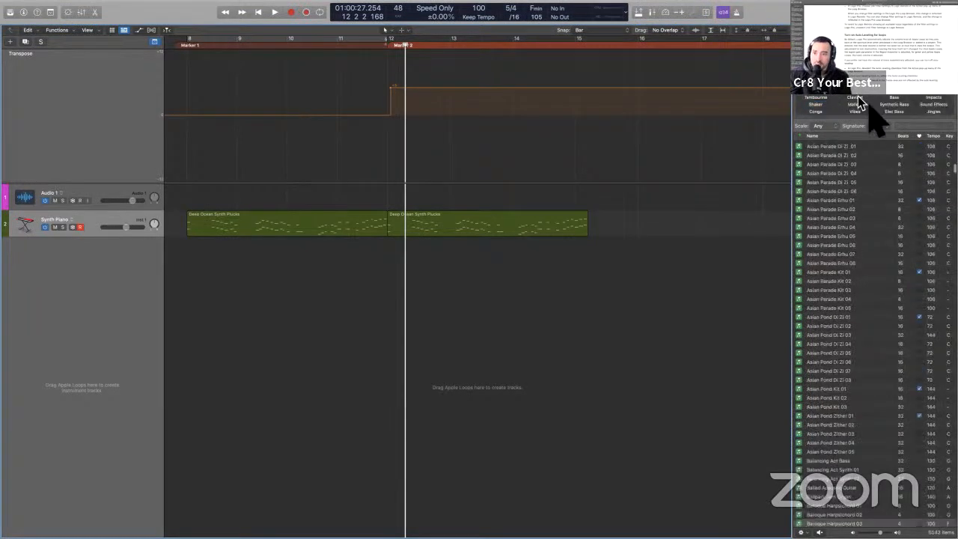
left_click(837, 389)
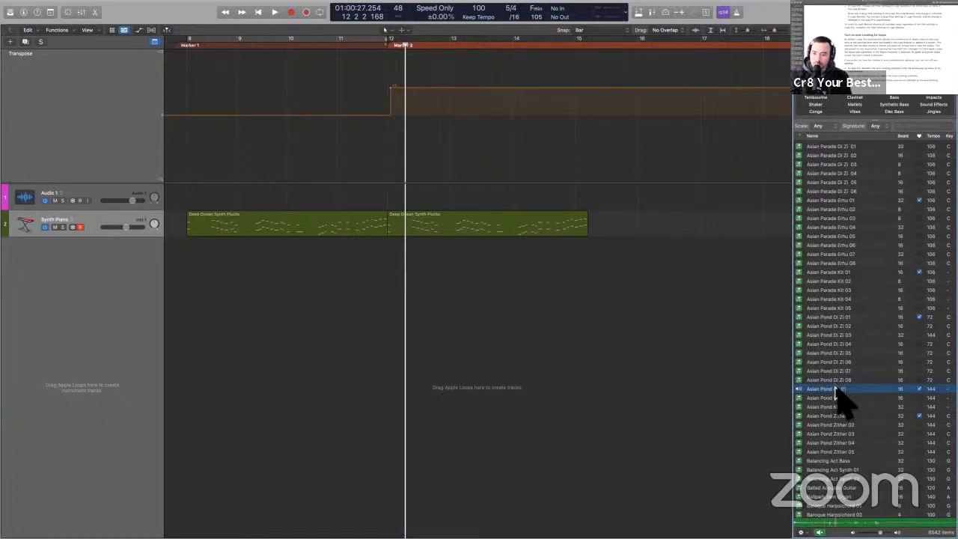
left_click(837, 393)
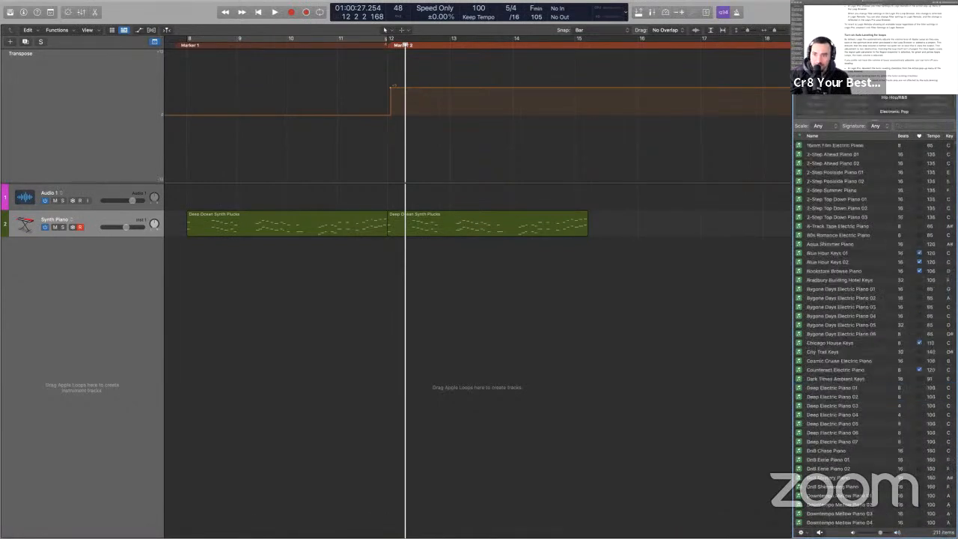
- Narrow the loops to the Hip Hop/R&B genre, clear the filters, and check the Loop Browser's action options
left_click(896, 98)
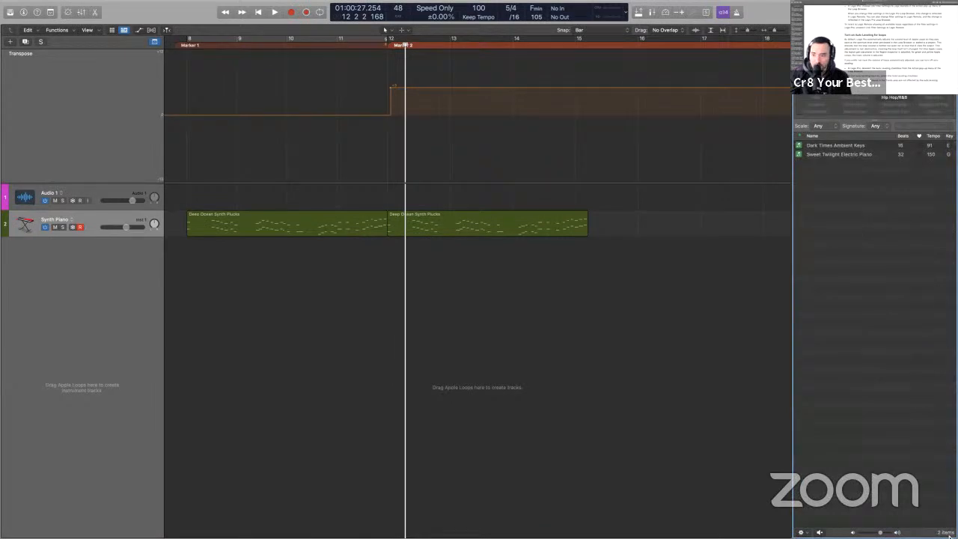
left_click(893, 98)
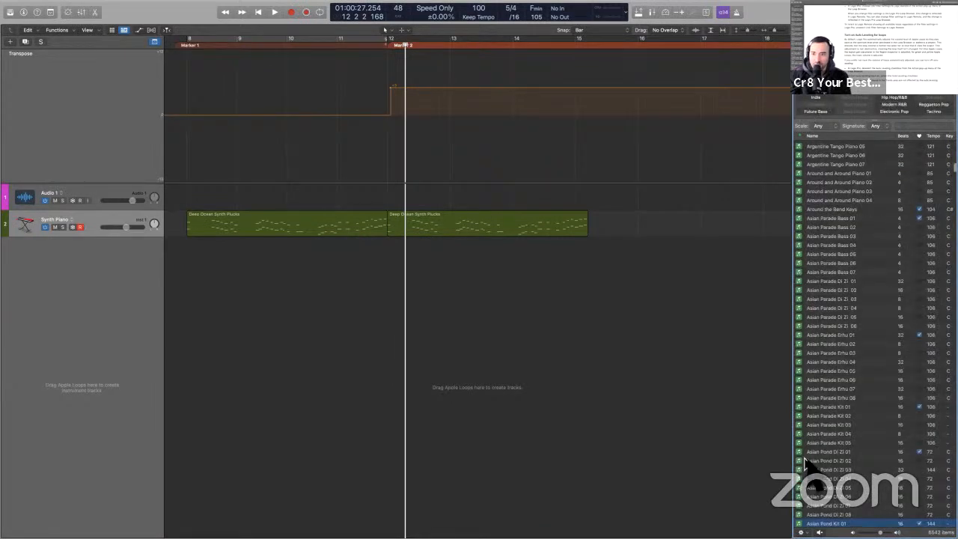
left_click(802, 532)
left_click(823, 523)
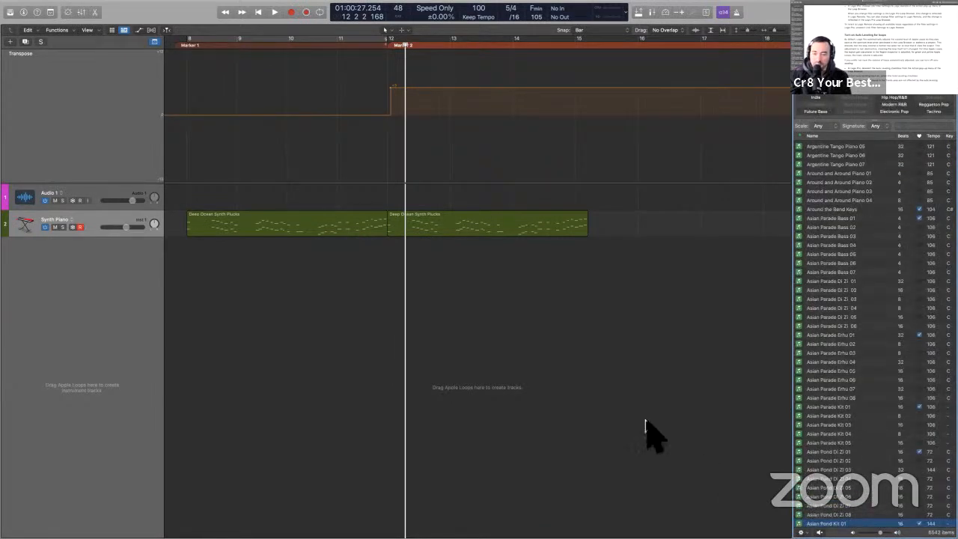
- Switch back to the user guide and read the Auto Leveling section on how loop volume is adjusted non-destructively
key("ctrl+Right")
scroll(612, 397, "up", 4)
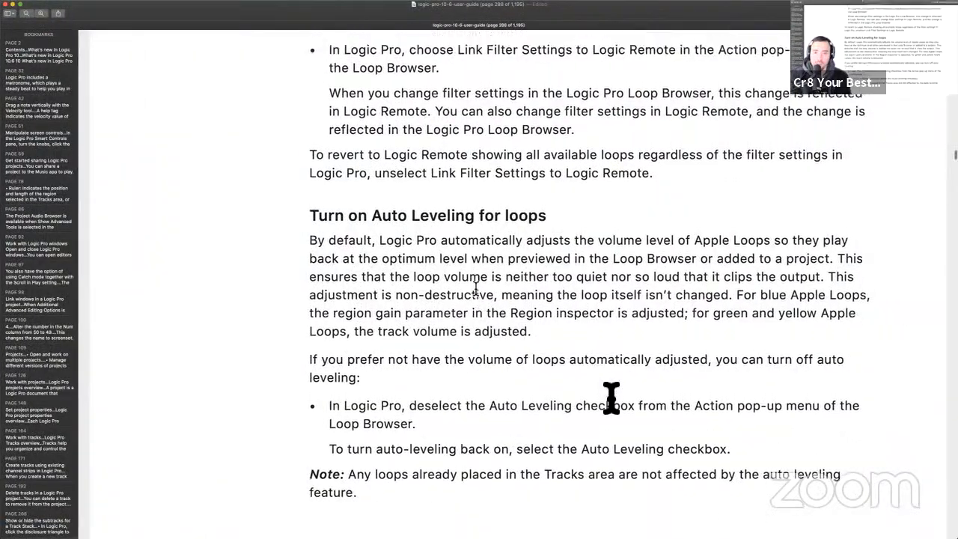
scroll(437, 227, "down", 6)
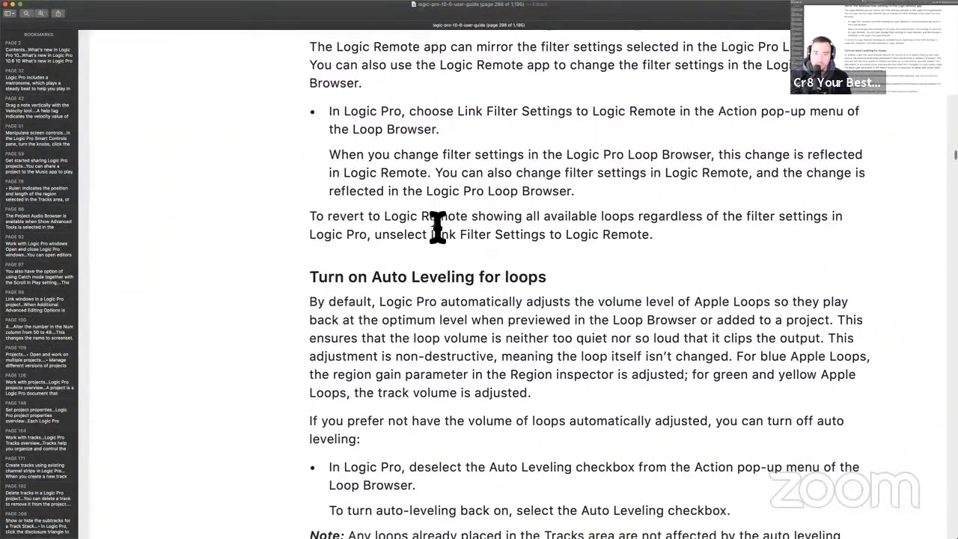
scroll(512, 350, "down", 2)
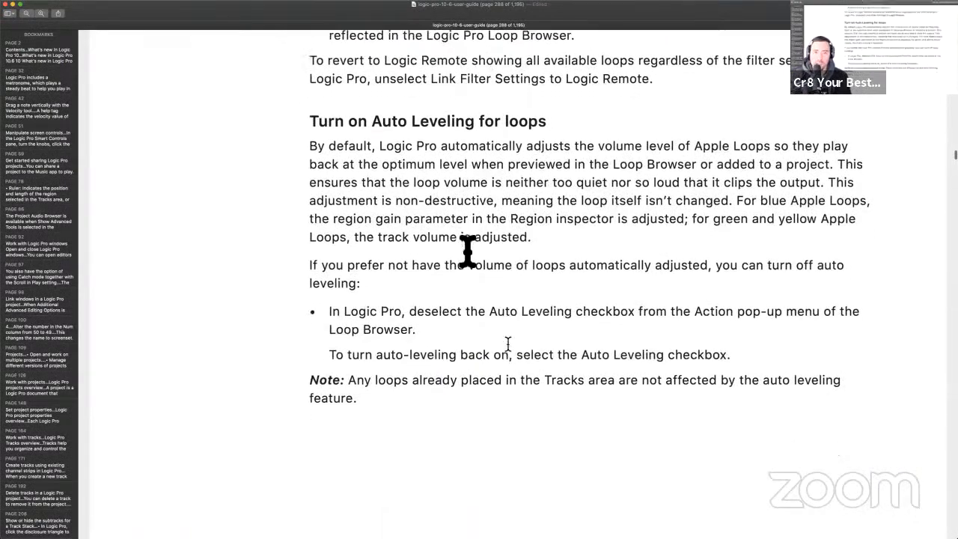
scroll(384, 120, "down", 1)
left_click_drag(376, 107, 522, 104)
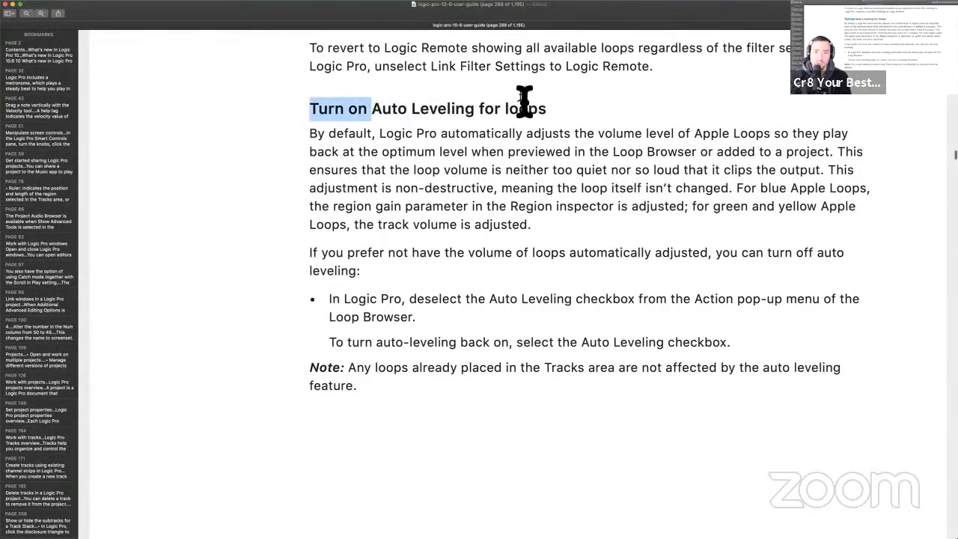
left_click(507, 141)
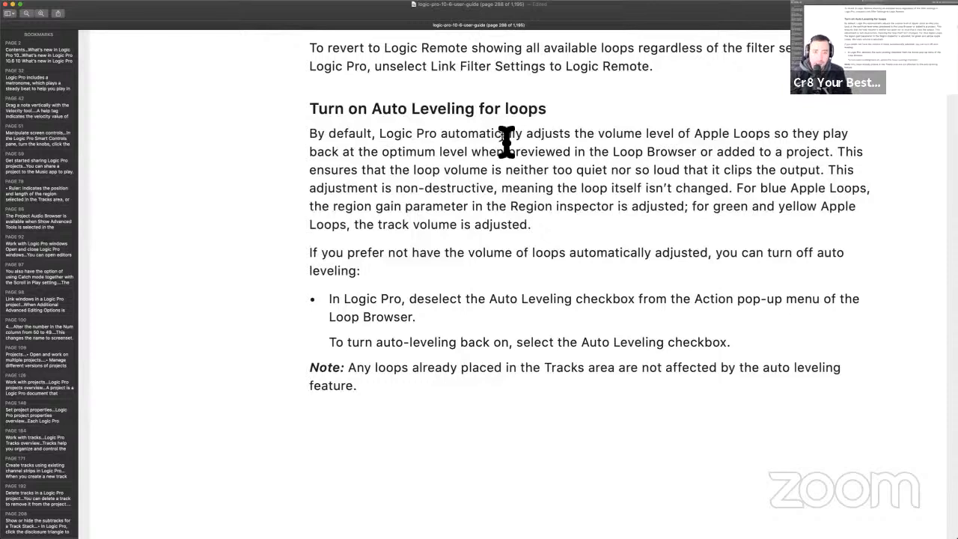
left_click_drag(383, 152, 439, 161)
left_click(439, 162)
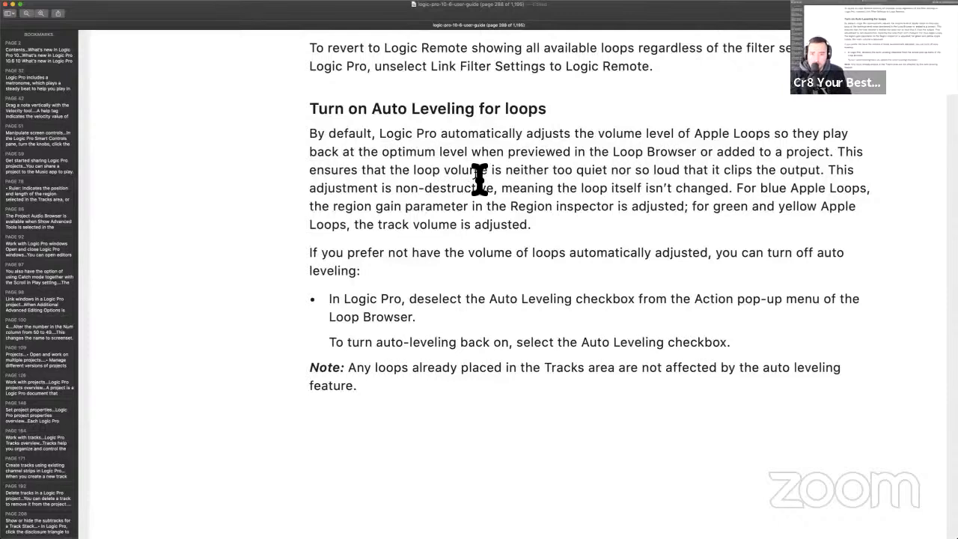
left_click_drag(480, 178, 649, 193)
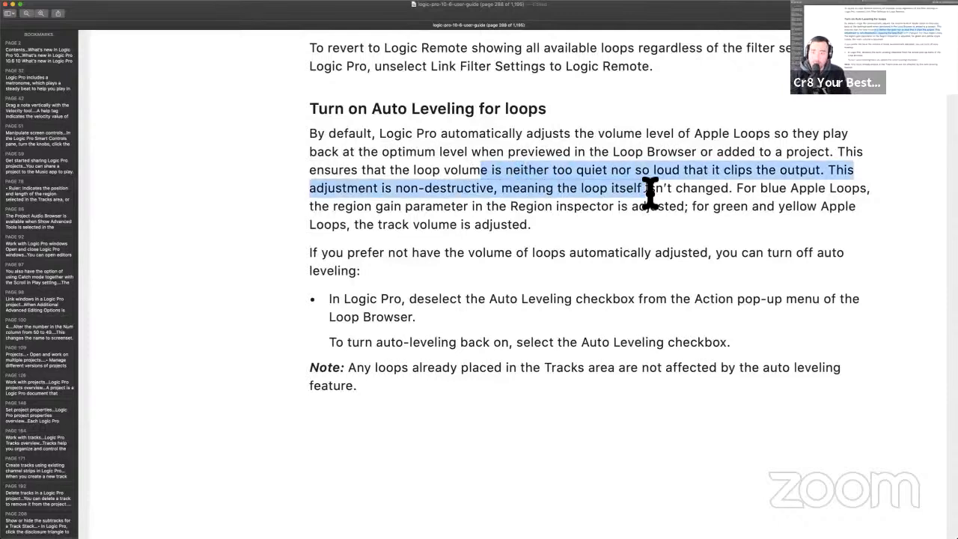
left_click(412, 201)
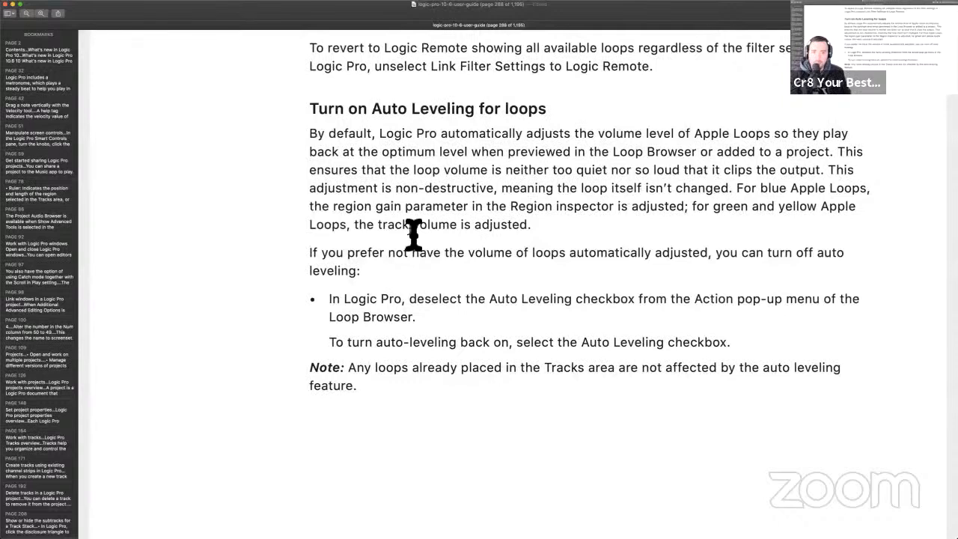
- Read how Auto Leveling treats green and yellow loops, how to turn it off, and the note about loops already in the Tracks area
left_click_drag(346, 215, 868, 213)
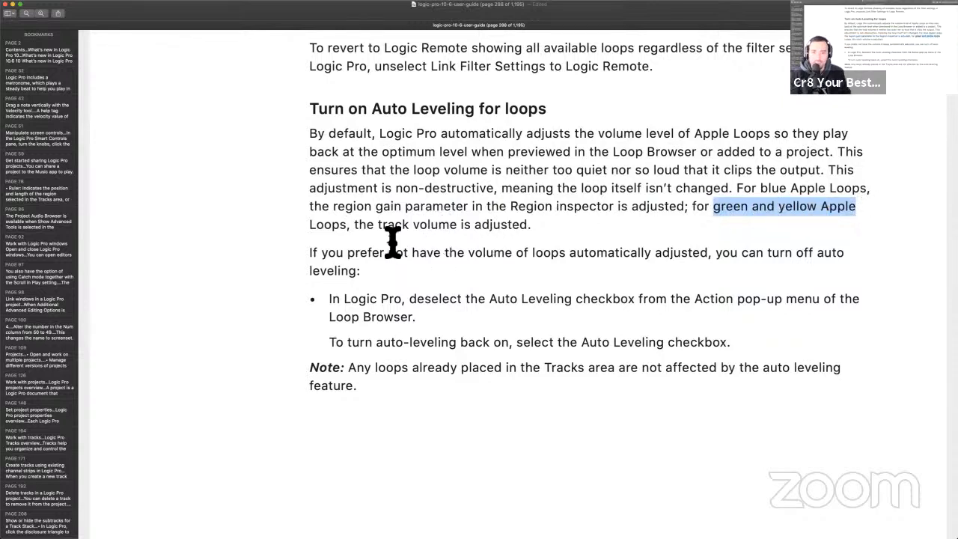
left_click(700, 217)
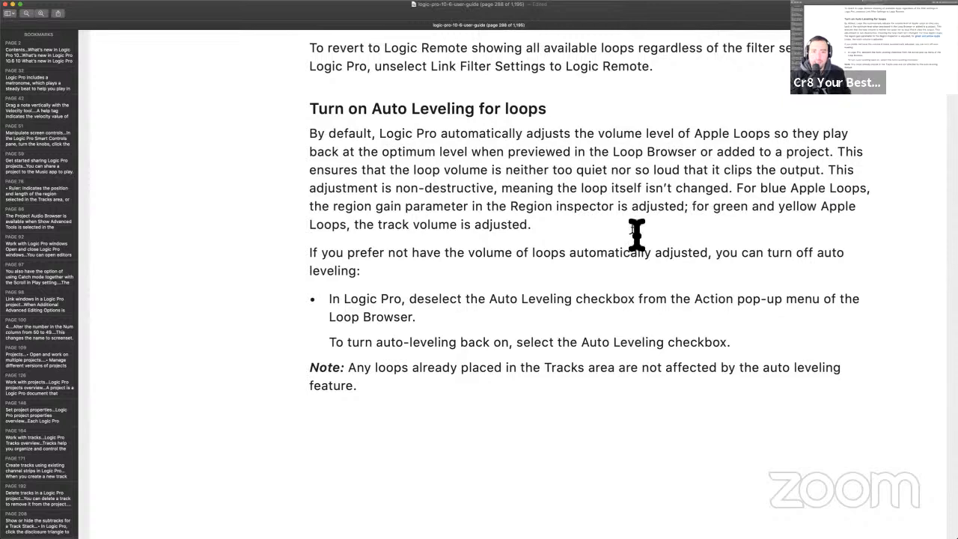
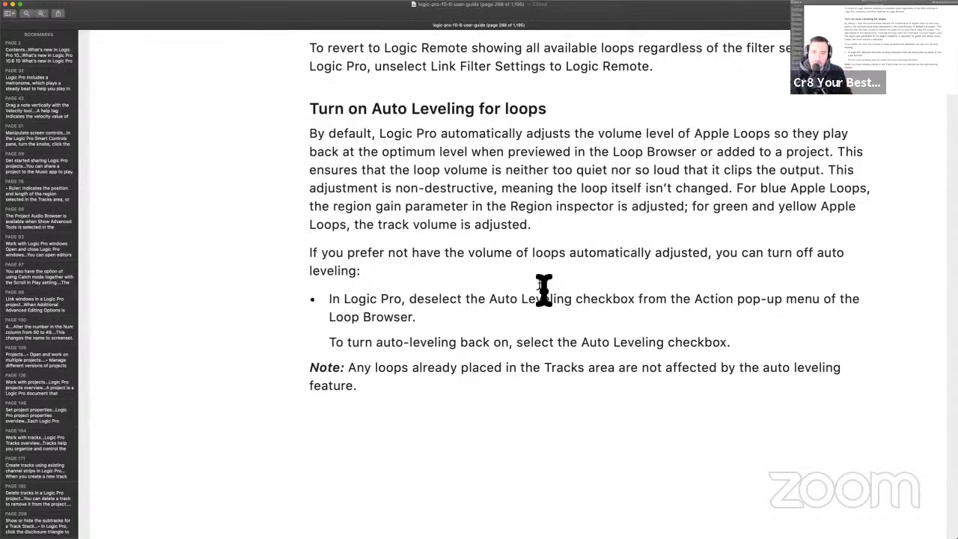
scroll(543, 291, "down", 3)
left_click_drag(346, 189, 449, 209)
left_click_drag(371, 251, 453, 275)
left_click(456, 298)
scroll(455, 299, "down", 3)
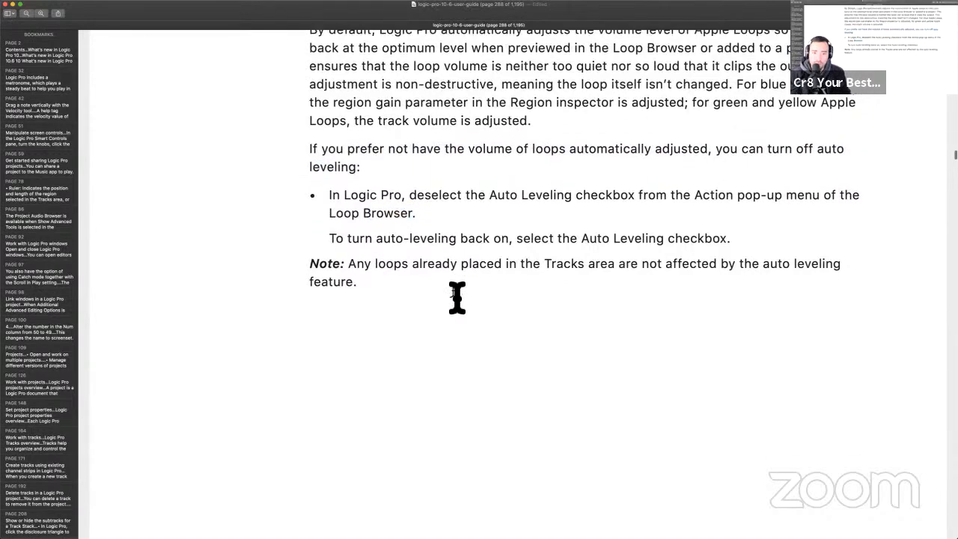
scroll(376, 264, "down", 3)
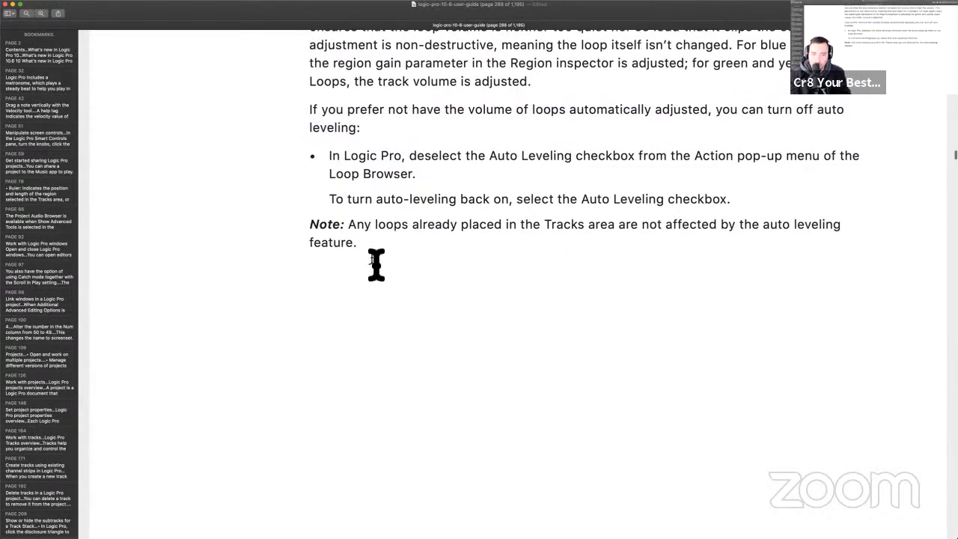
left_click_drag(349, 196, 370, 210)
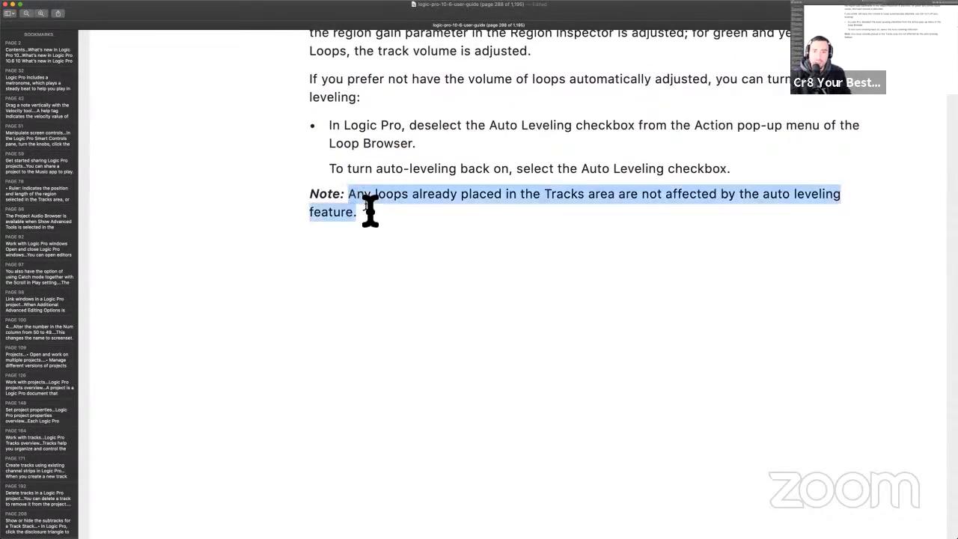
left_click(393, 356)
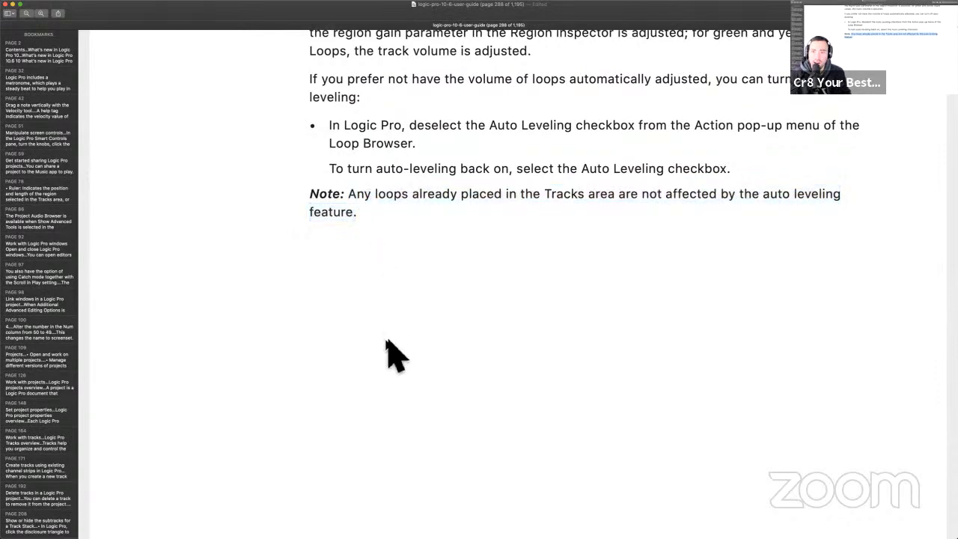
- Read the guide's section on specifying and accessing favorite Apple Loops
scroll(393, 356, "down", 10)
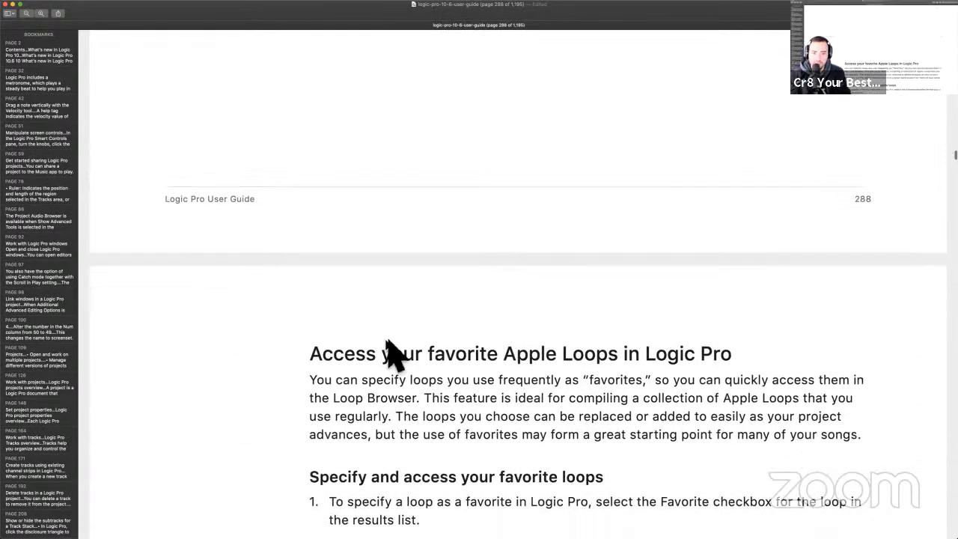
scroll(388, 346, "down", 6)
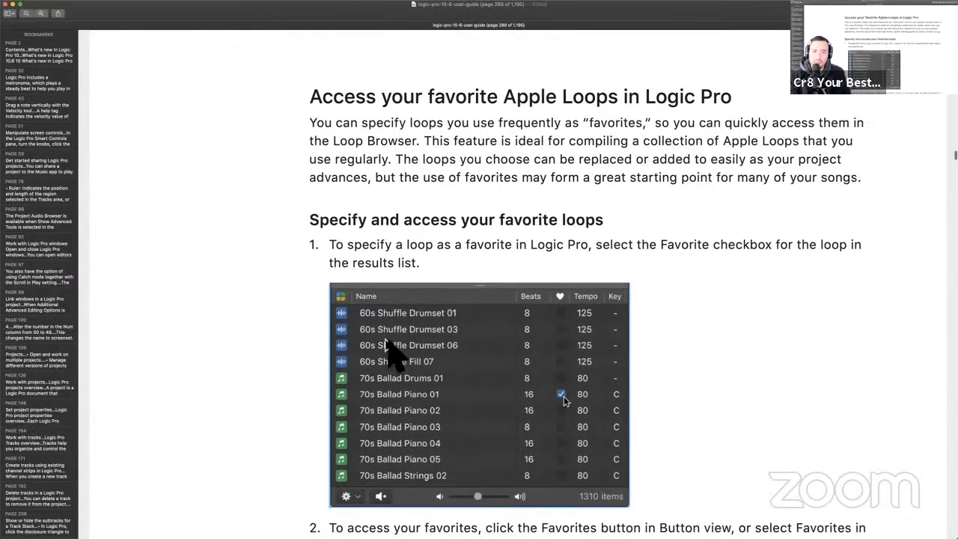
left_click_drag(416, 104, 492, 104)
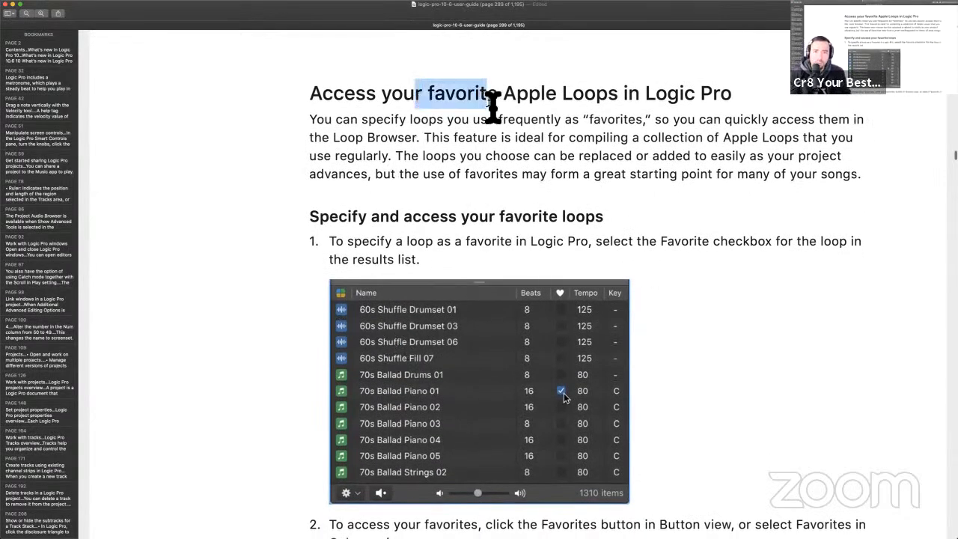
left_click(516, 231)
scroll(516, 231, "down", 3)
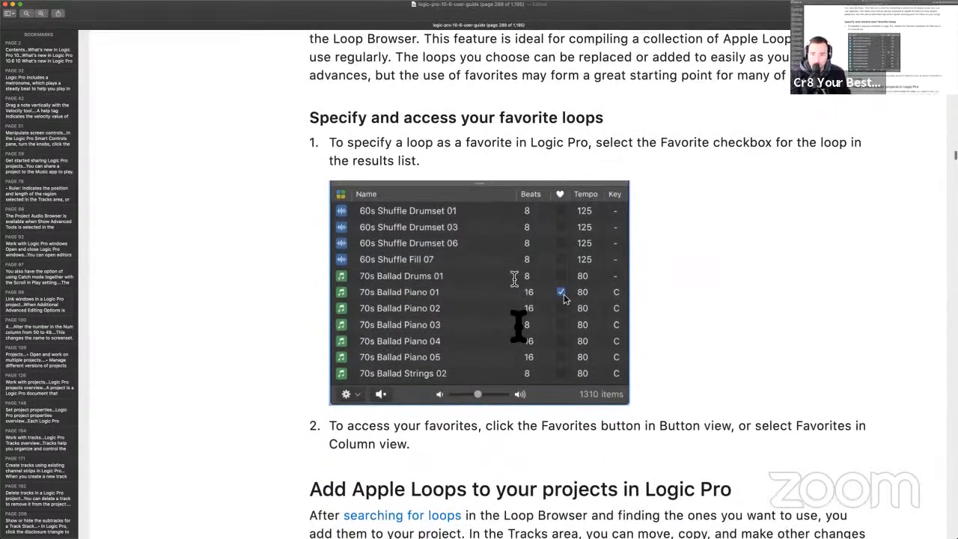
scroll(518, 326, "down", 8)
- Switch to Logic Pro, sort the Loop Browser by favorites, and look through the favorite loops
key("ctrl+Left")
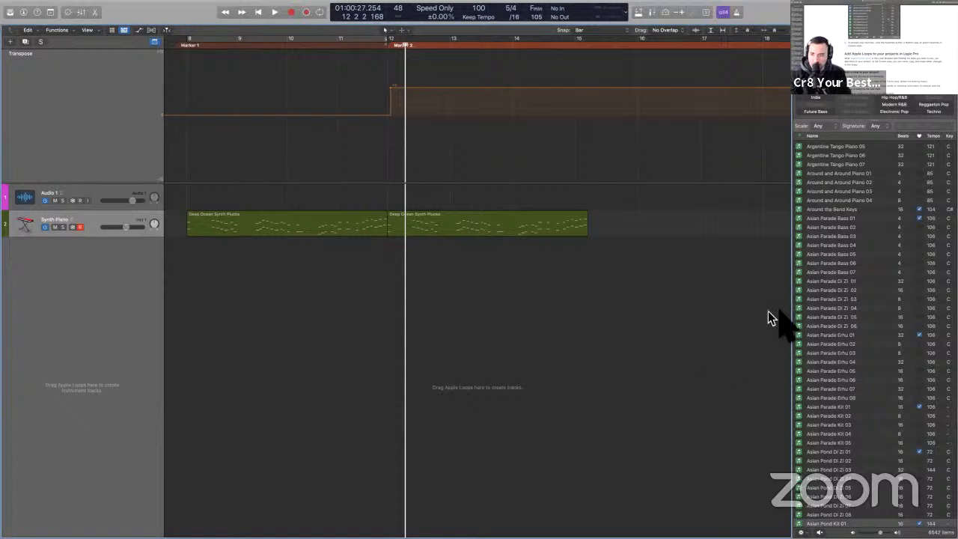
left_click(920, 136)
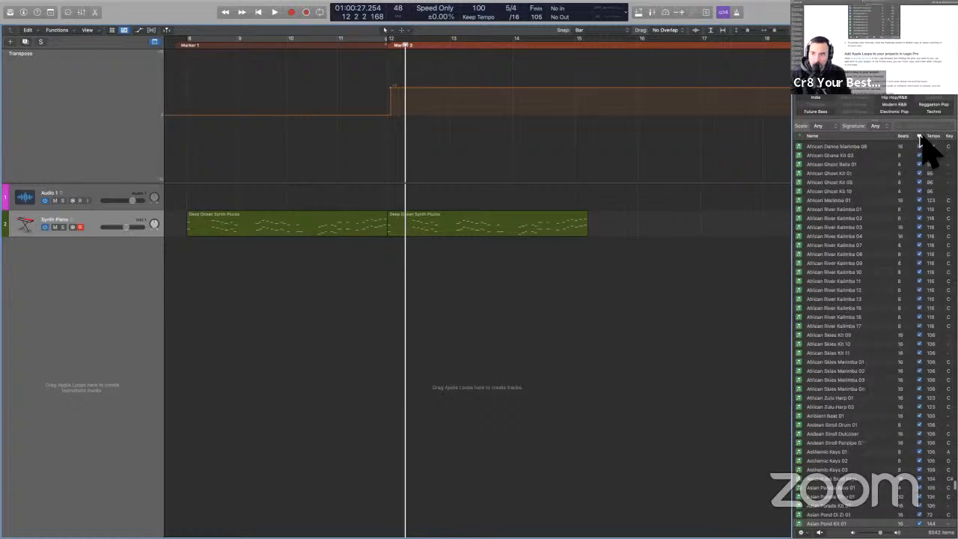
scroll(910, 243, "down", 20)
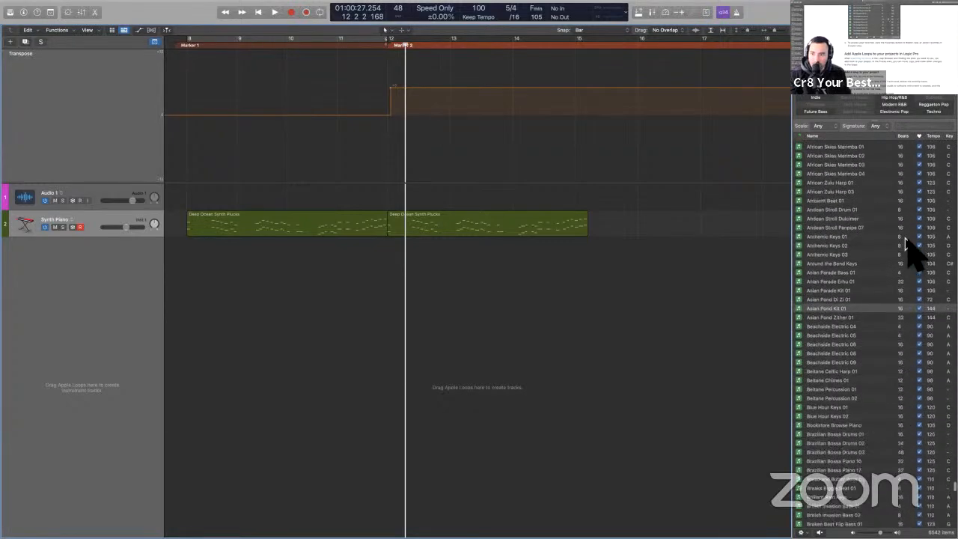
left_click(920, 137)
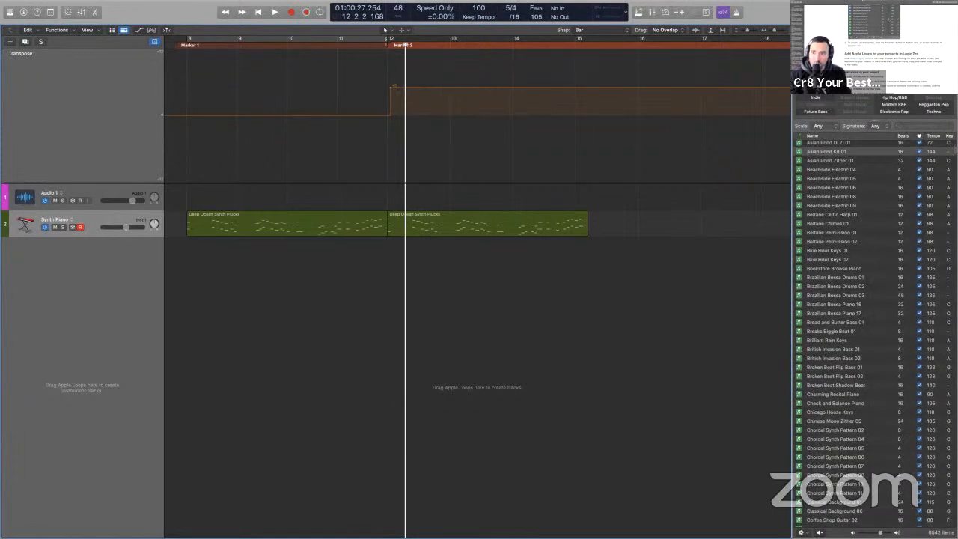
scroll(868, 105, "up", 3)
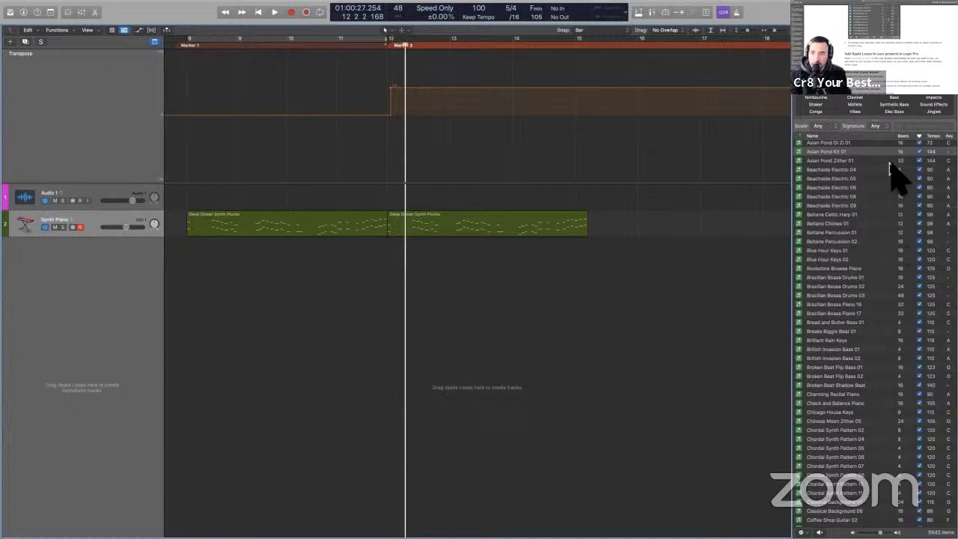
- Filter the loops to Organ, reverse the favorites sort order back and forth, and clear the filter
left_click(860, 93)
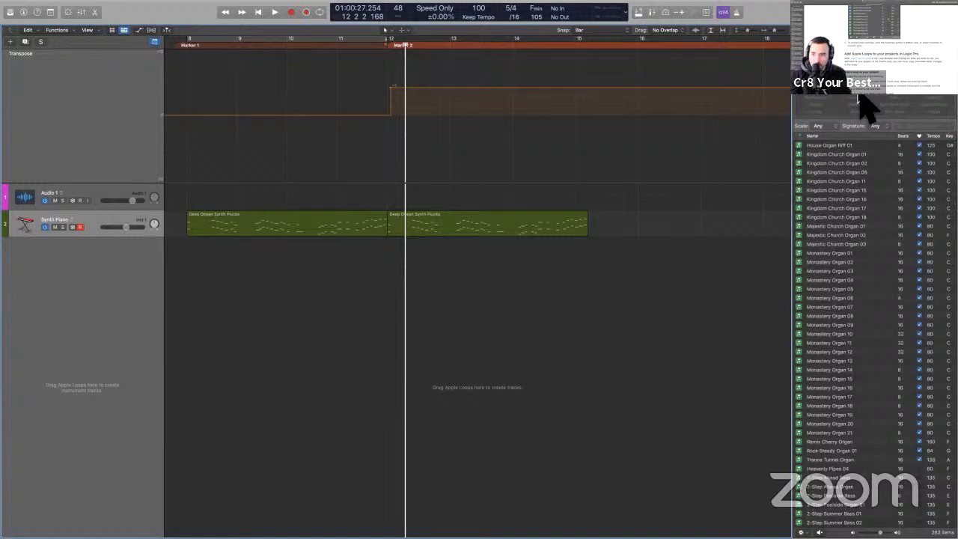
left_click(921, 137)
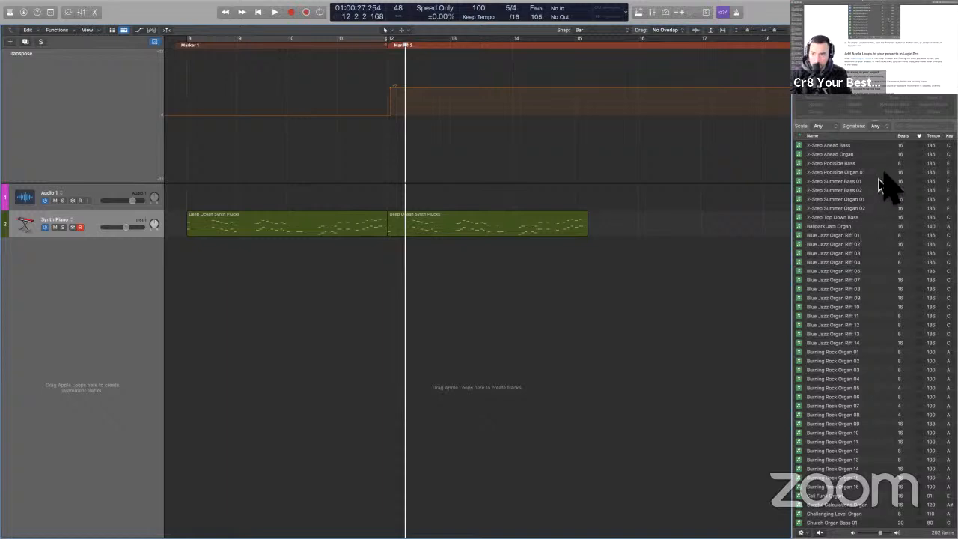
left_click(920, 137)
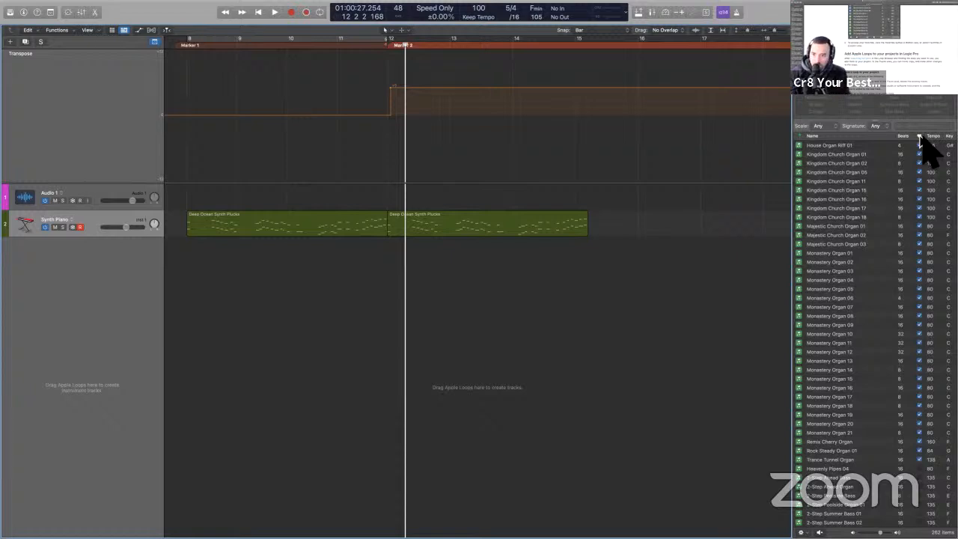
left_click(920, 136)
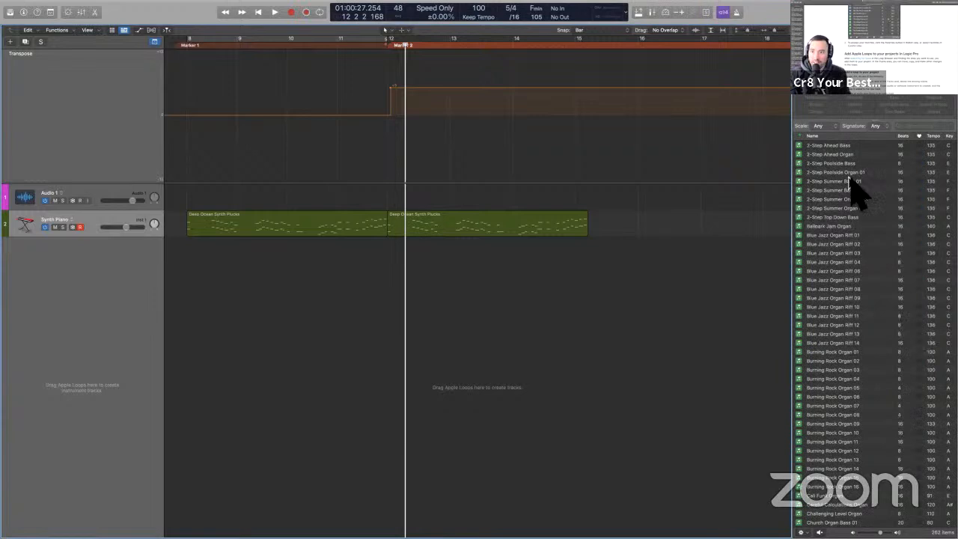
left_click(919, 136)
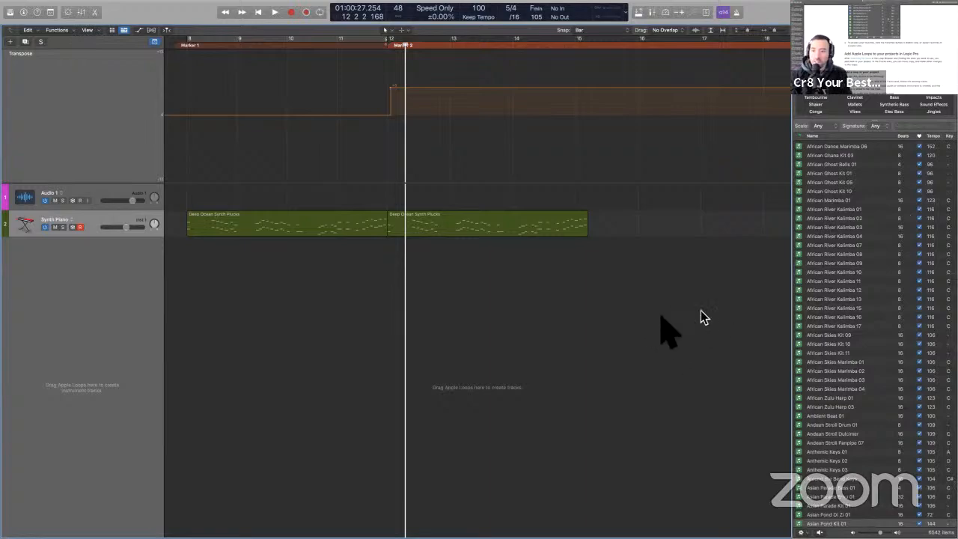
- Switch to the user guide, briefly revisit the Loop Browser's search field, and examine the guide's section on adding a loop to a project
key("ctrl+Right")
scroll(524, 342, "down", 5)
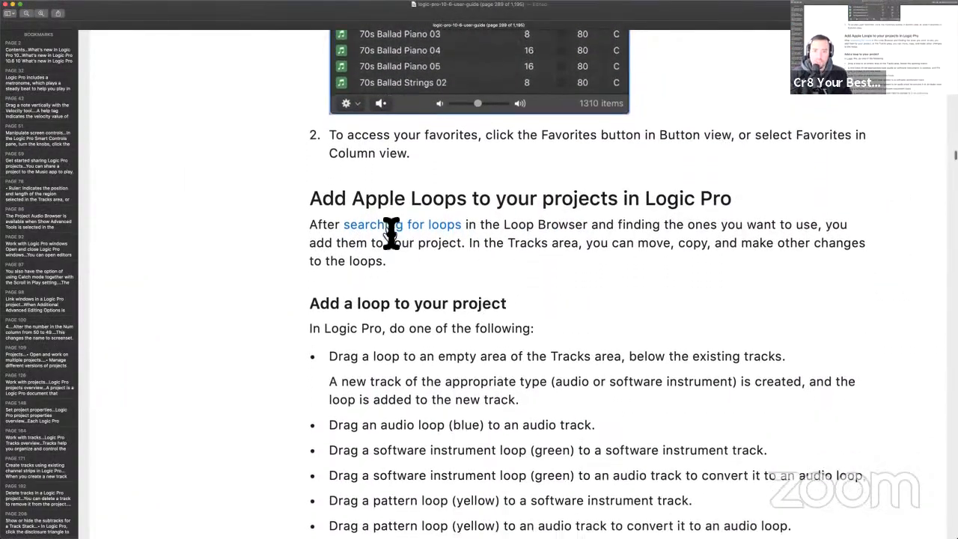
key("ctrl+Left")
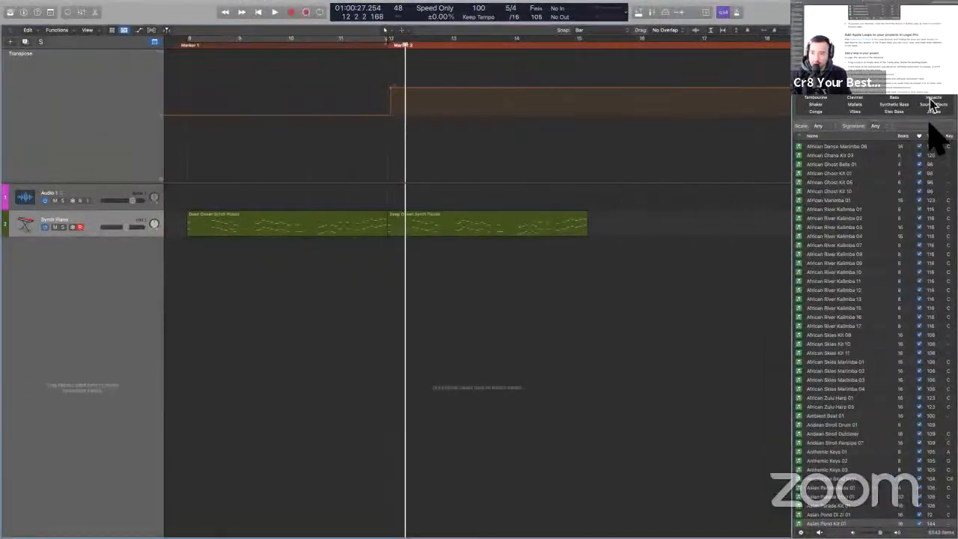
left_click(930, 128)
key("ctrl+Right")
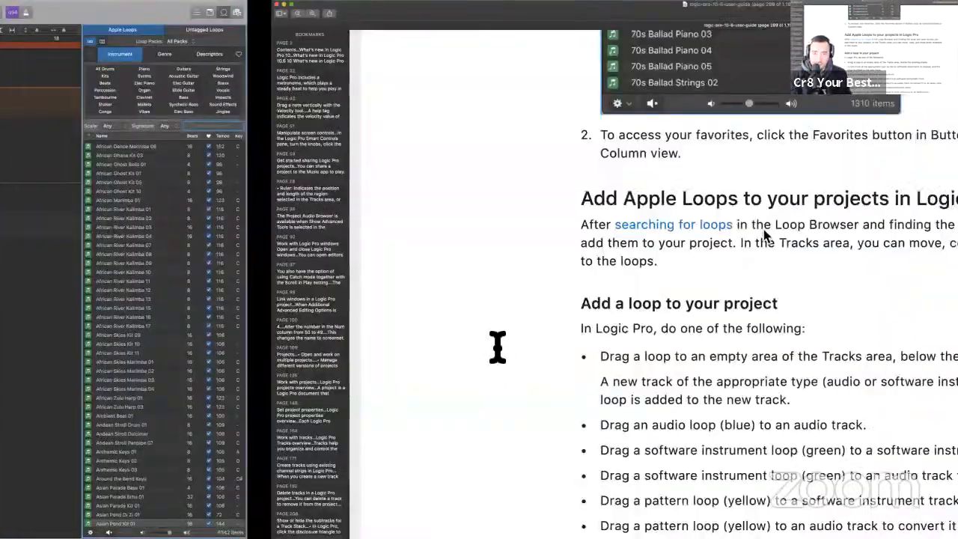
scroll(316, 218, "down", 2)
left_click_drag(312, 146, 475, 144)
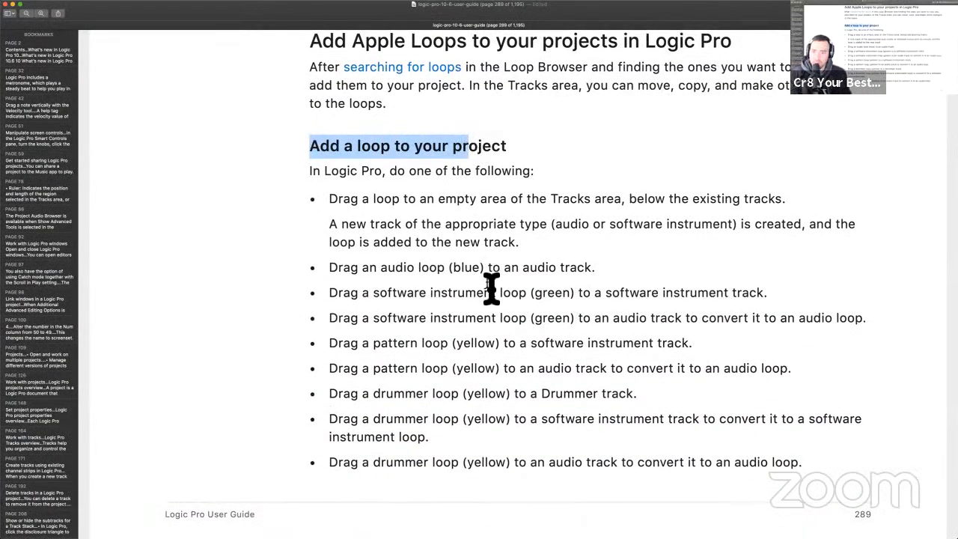
- Skim the guide's sections on loop families, extending and creating loops, return to the favorites section, and switch to Logic Pro
scroll(490, 318, "down", 10)
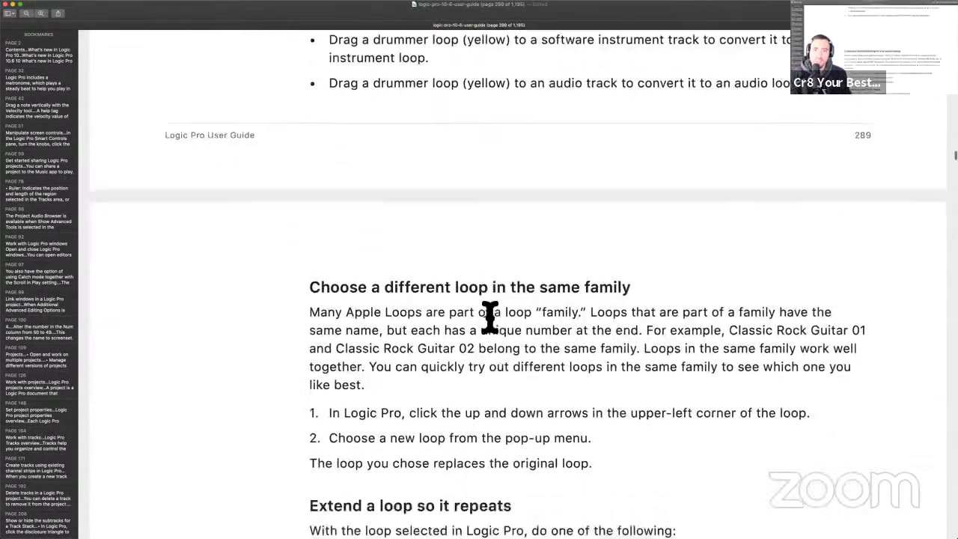
scroll(490, 318, "down", 20)
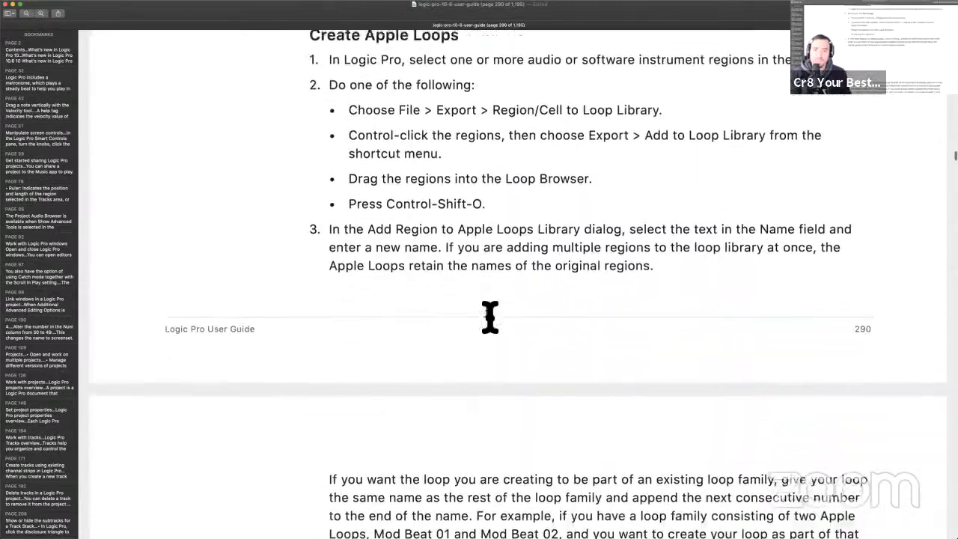
scroll(490, 318, "up", 20)
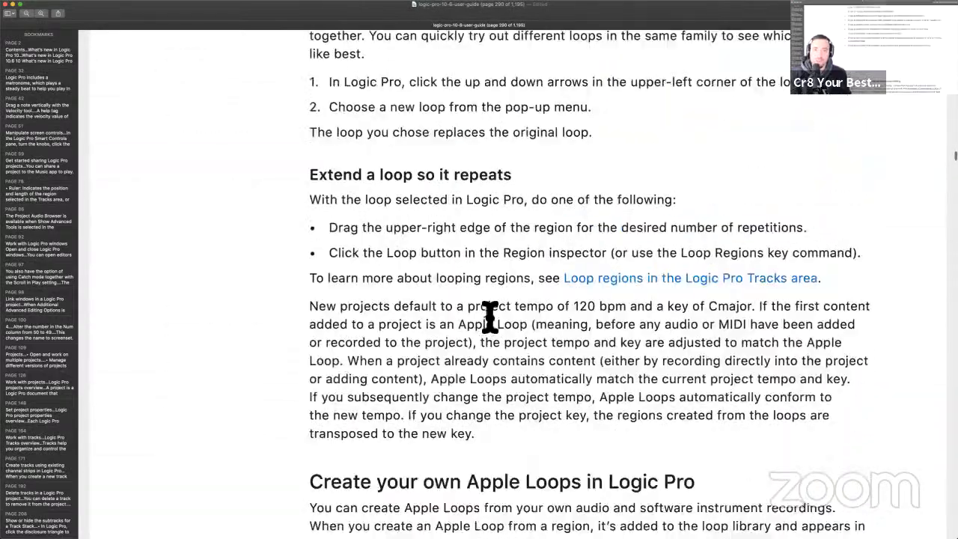
scroll(490, 318, "up", 10)
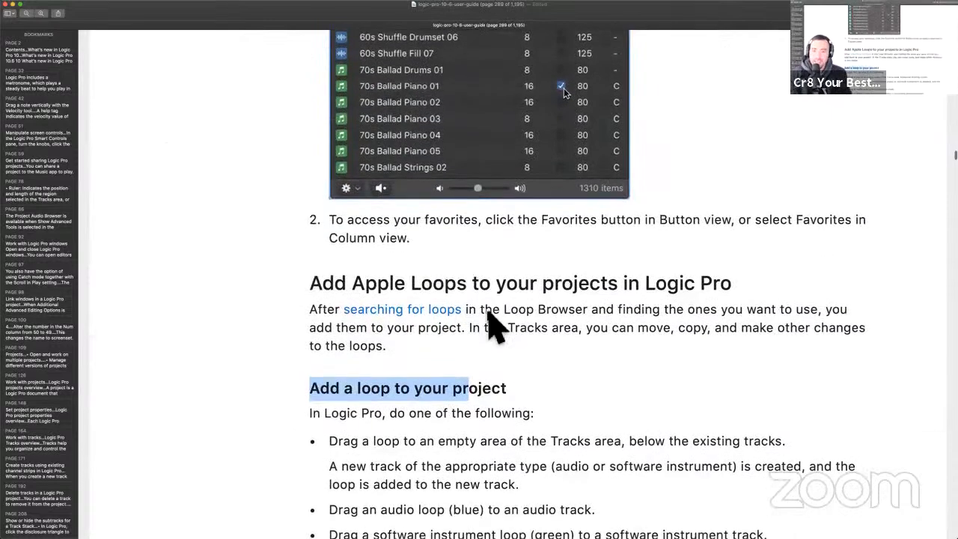
scroll(488, 316, "up", 10)
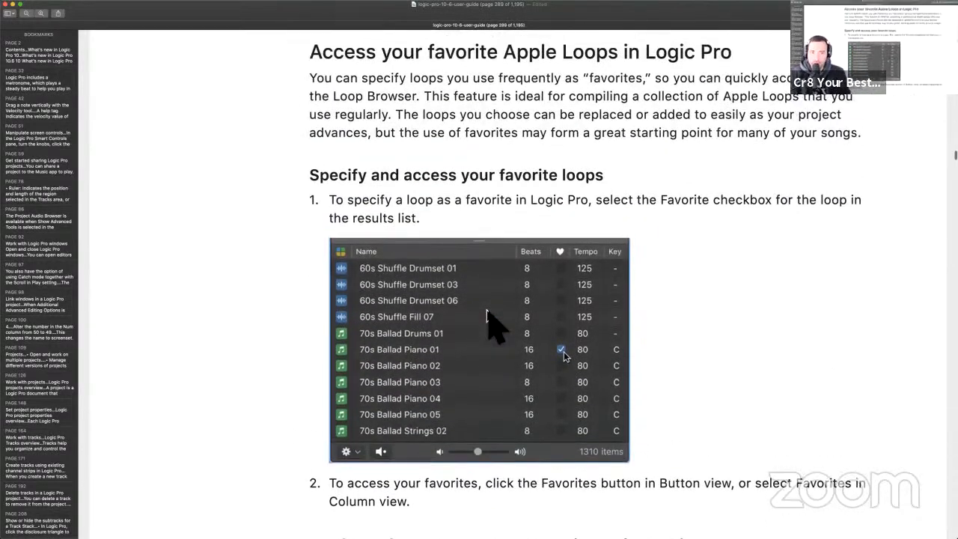
scroll(488, 318, "up", 2)
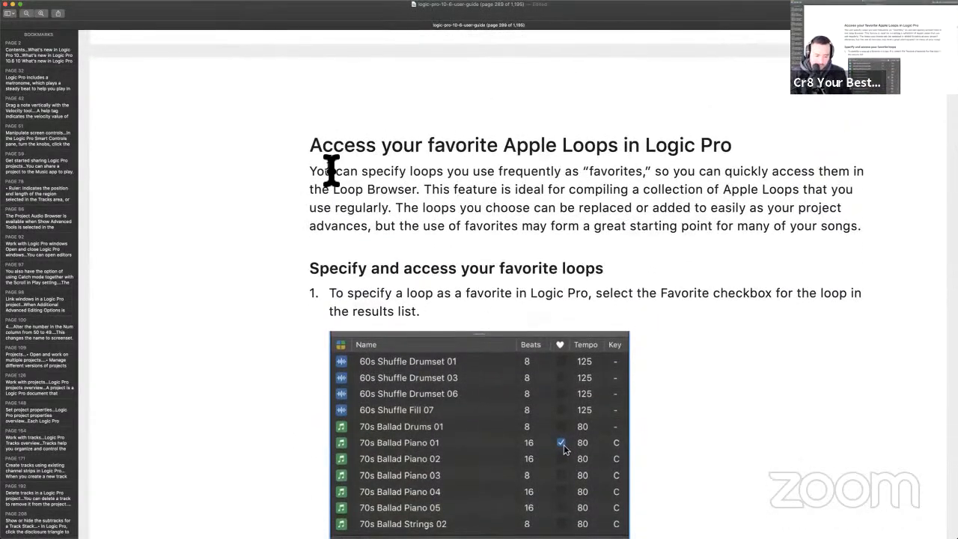
key("ctrl+Left")
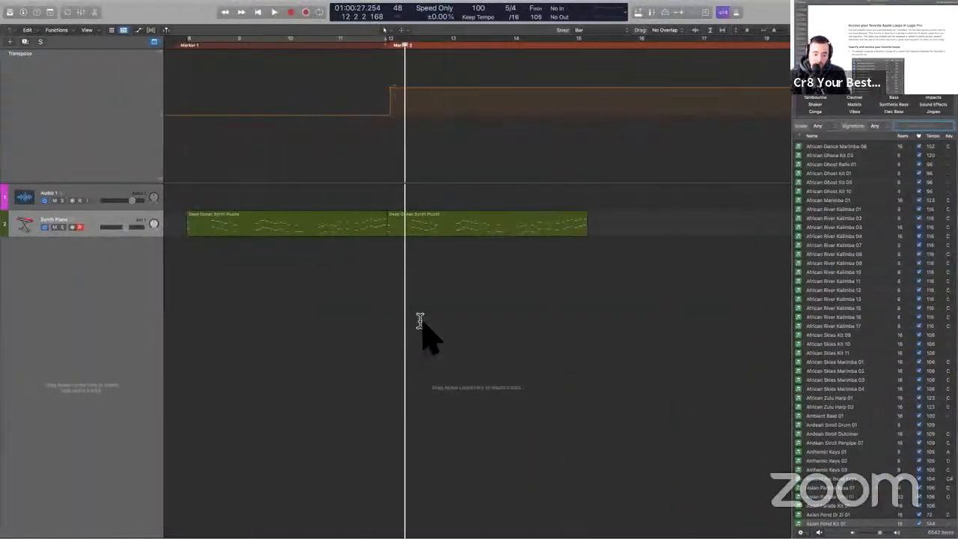